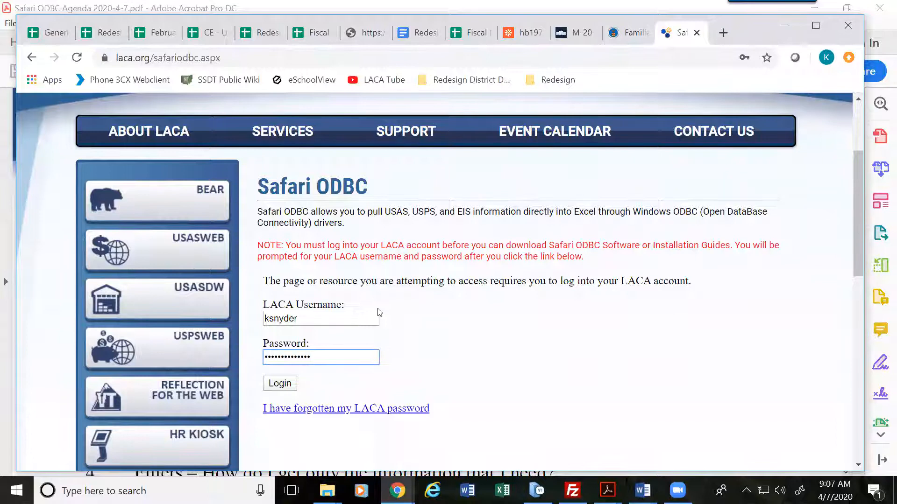
Step: Log into the LACA account and review the Safari ODBC documents and downloads
key("Return")
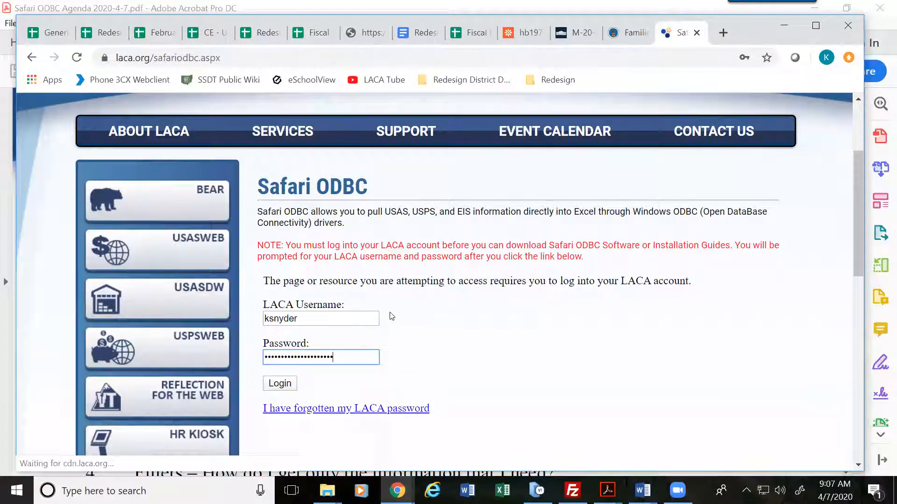
left_click(276, 384)
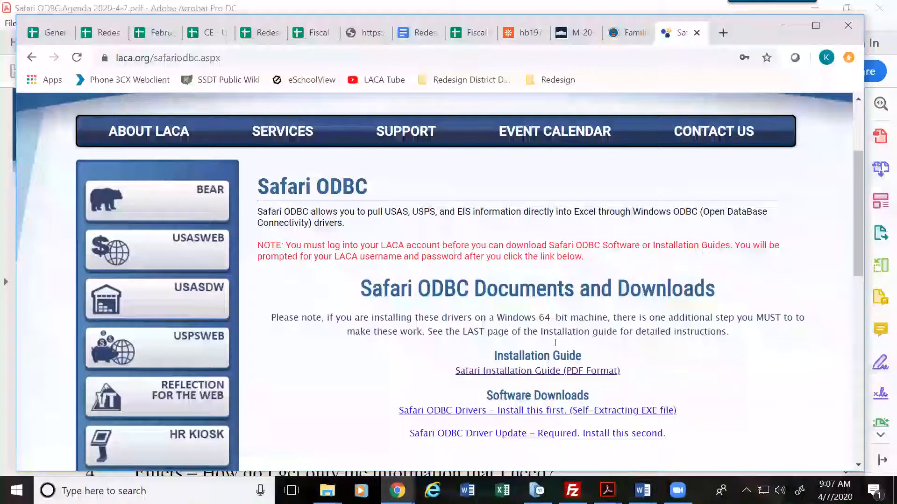
scroll(694, 344, "down", 3)
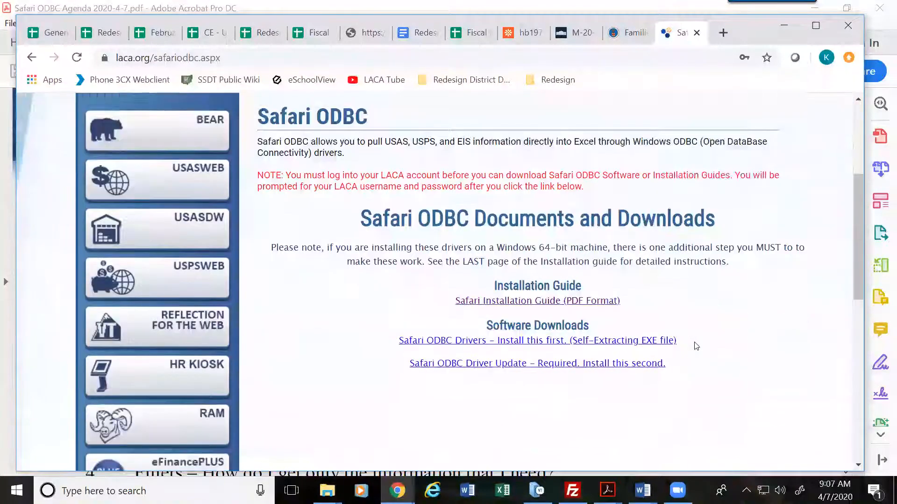
scroll(635, 293, "up", 2)
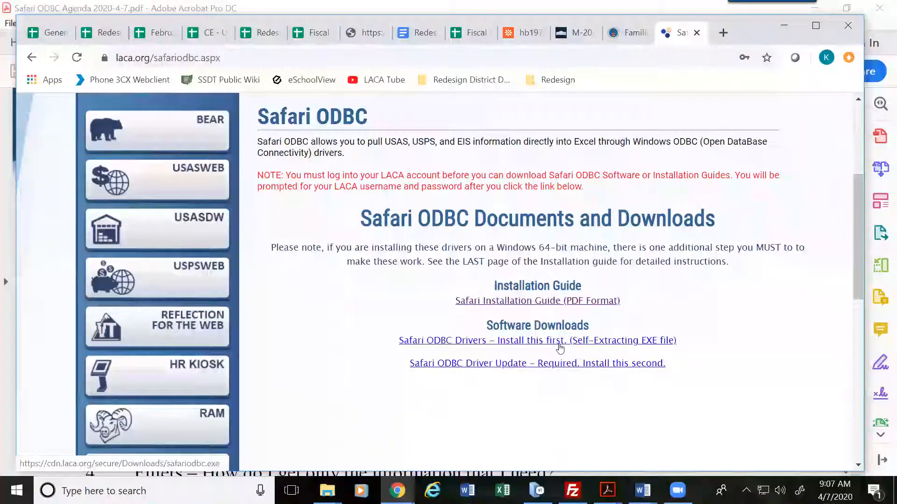
scroll(560, 346, "up", 3)
Step: Go to the Fiscal Services page from the LACA Services menu
mouse_move(279, 200)
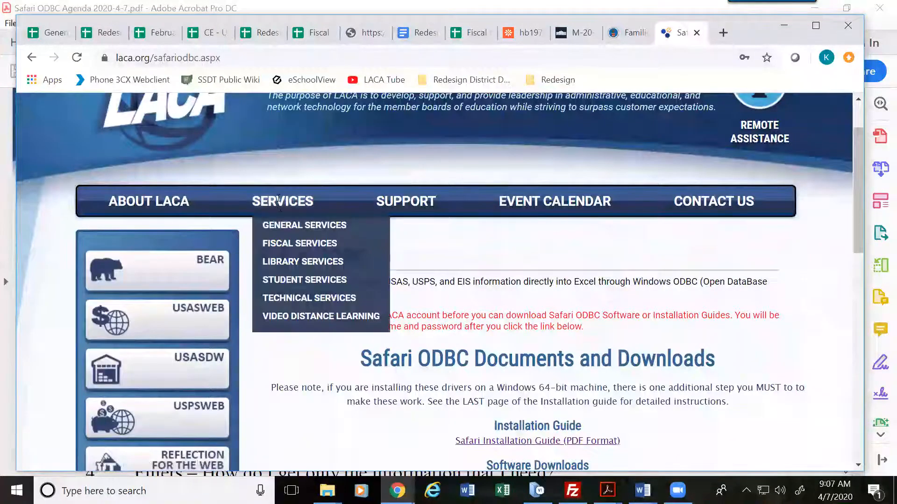
left_click(286, 244)
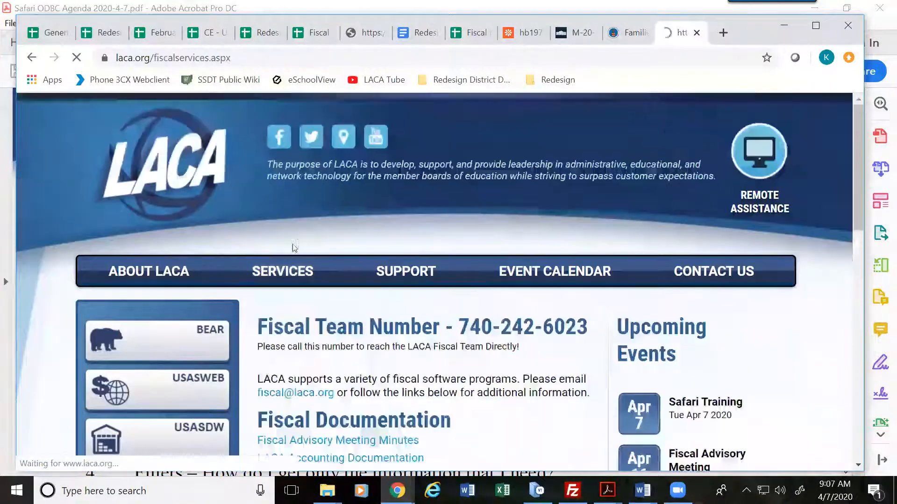
scroll(527, 379, "down", 3)
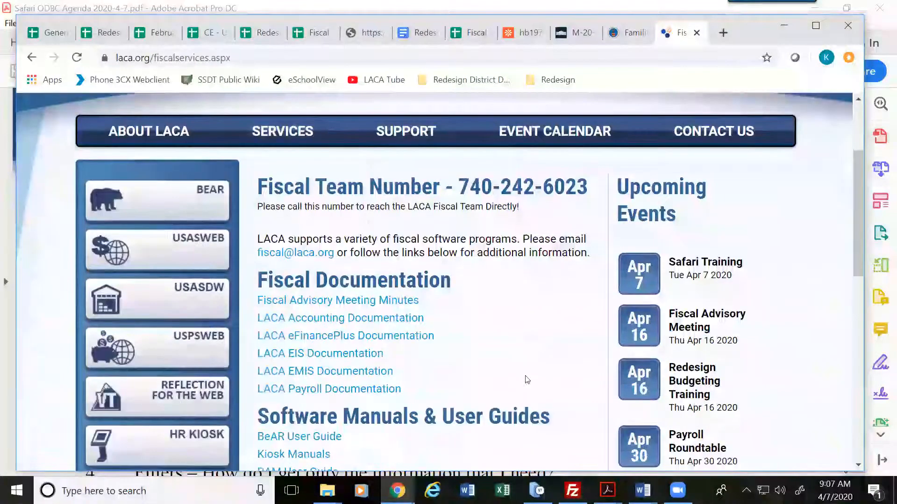
scroll(420, 346, "down", 2)
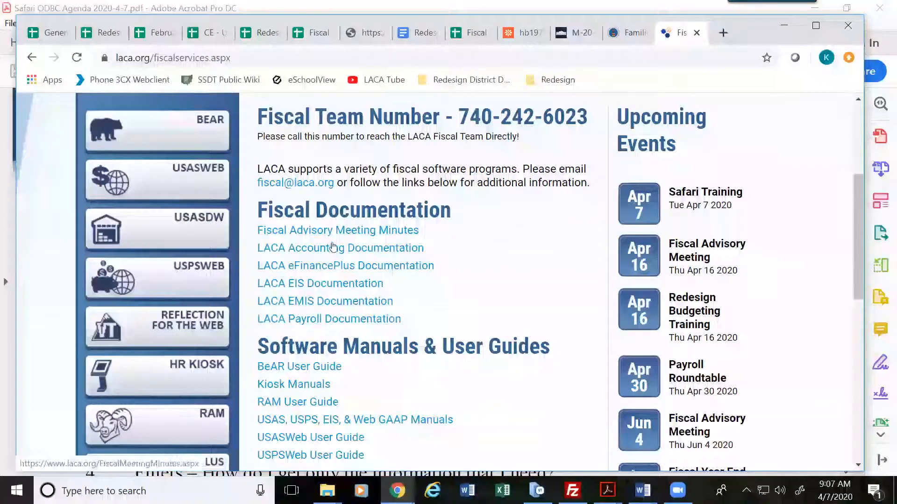
Step: Open LACA Payroll Documentation and look through the Payroll (USPS) page
left_click(325, 321)
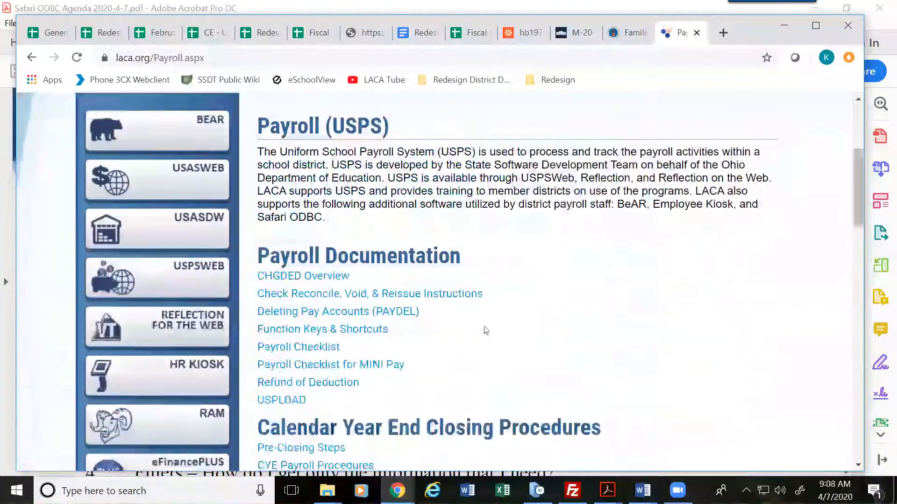
scroll(486, 330, "down", 15)
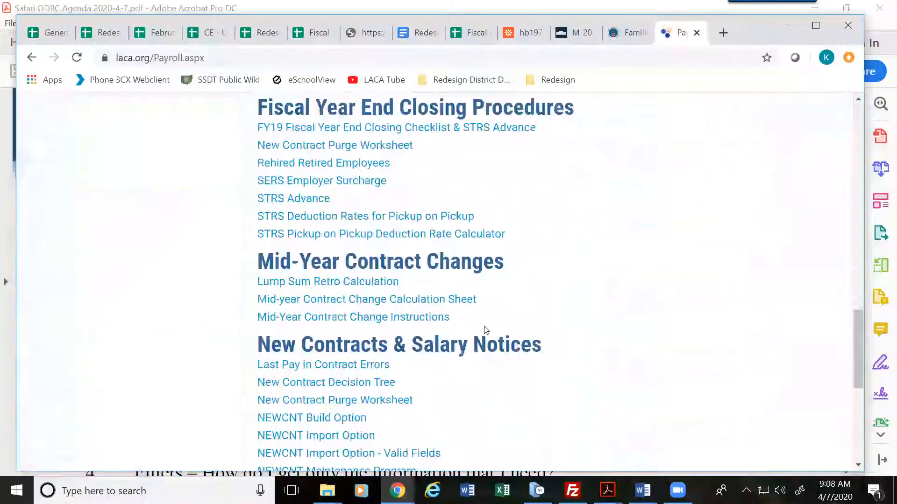
scroll(485, 330, "down", 8)
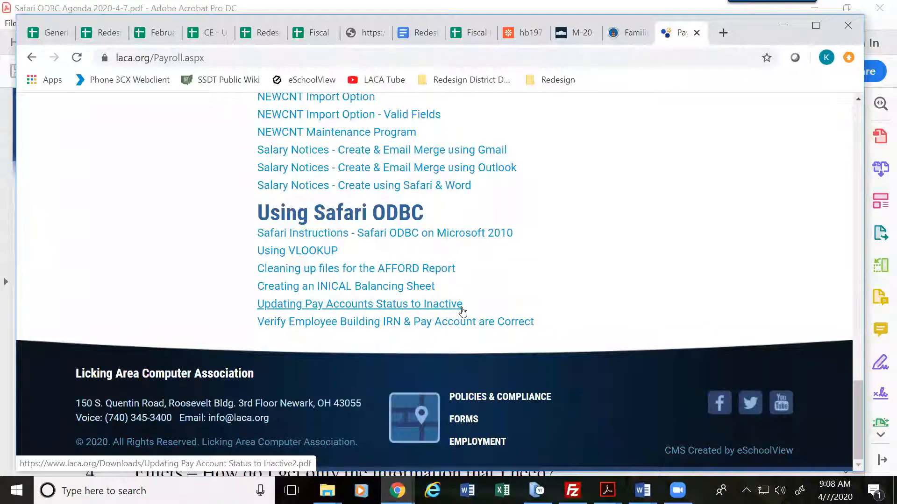
scroll(440, 309, "up", 15)
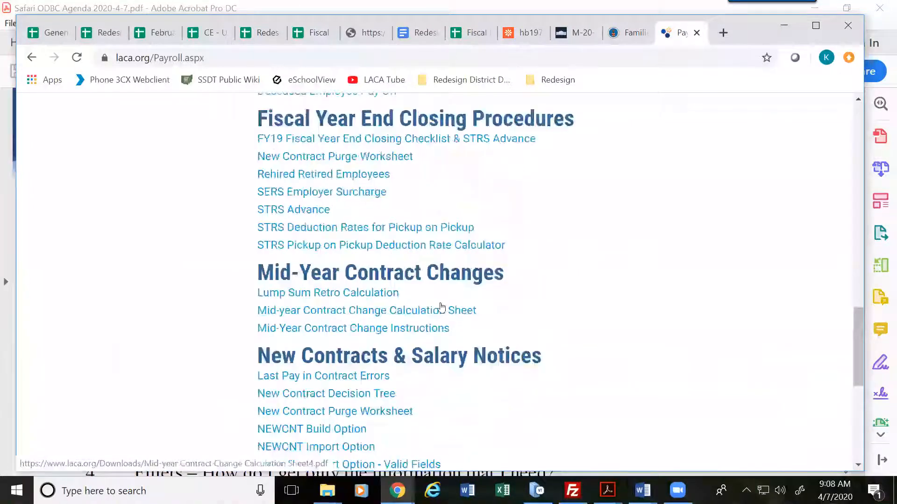
scroll(439, 304, "up", 10)
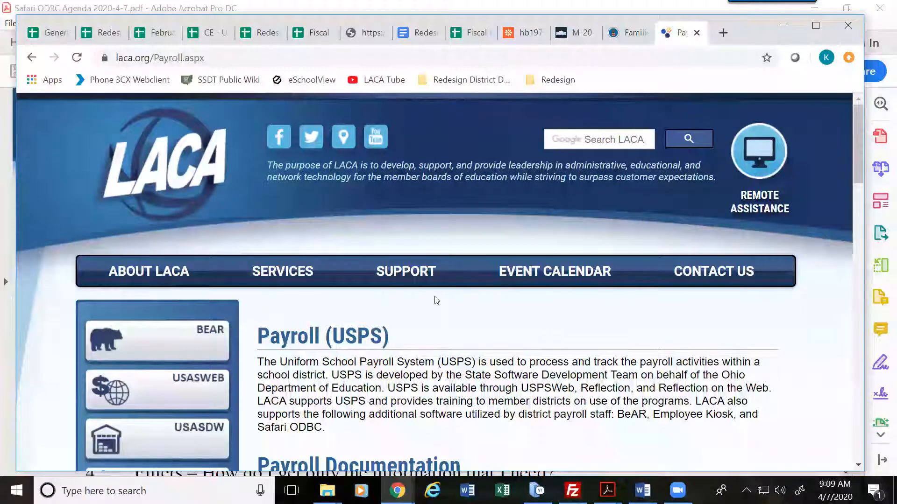
Step: Minimize Chrome, launch Excel and start a blank workbook
left_click(783, 26)
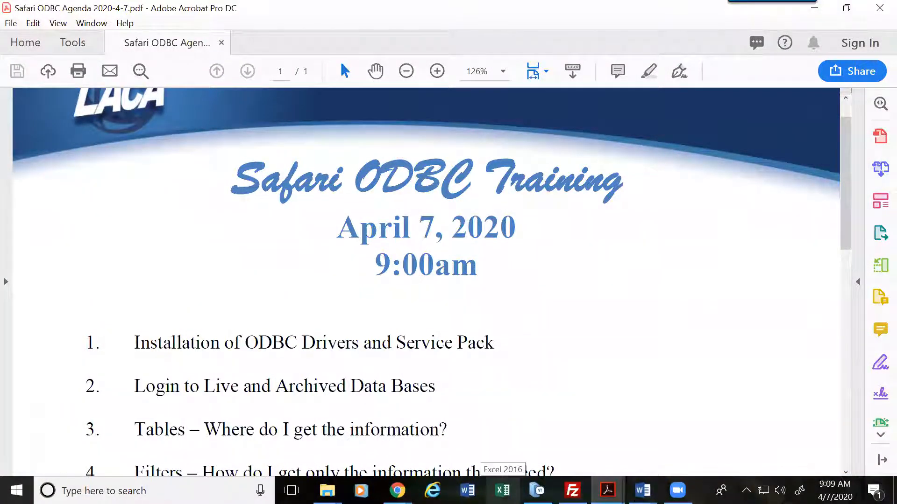
left_click(504, 490)
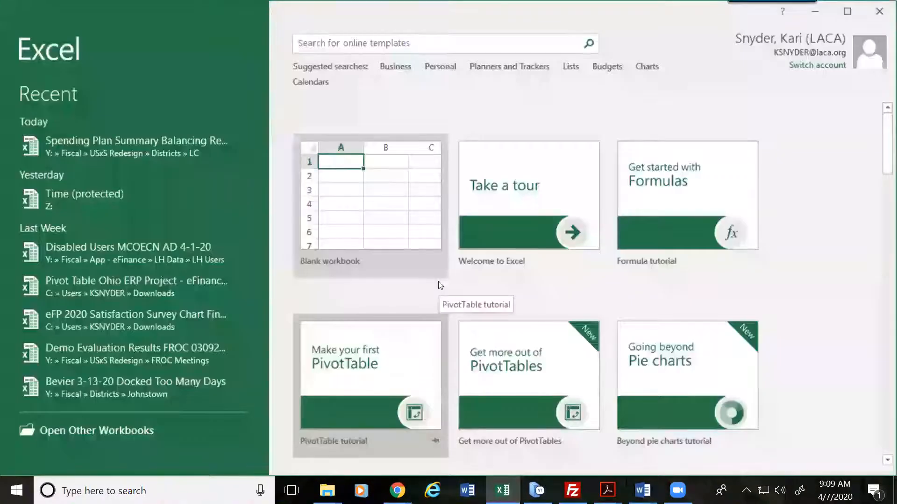
left_click(346, 217)
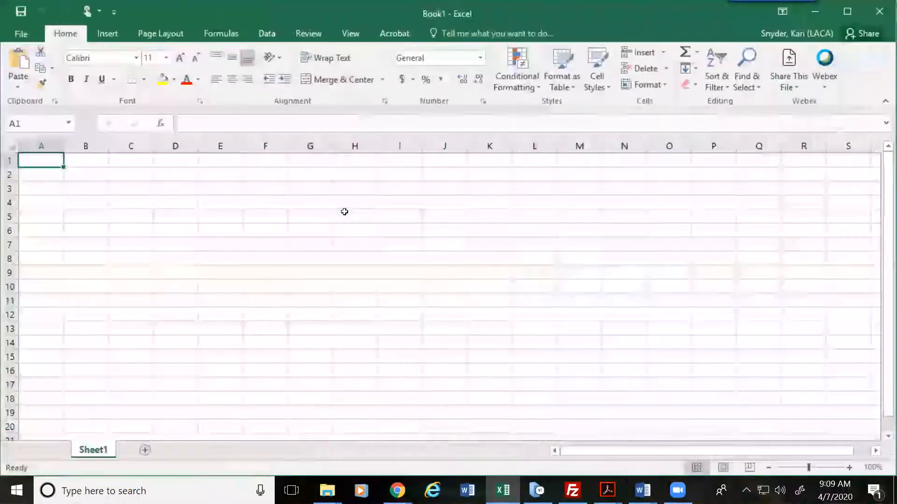
Step: Start an import via Data > Get External Data > From Other Sources > From Microsoft Query
left_click(266, 35)
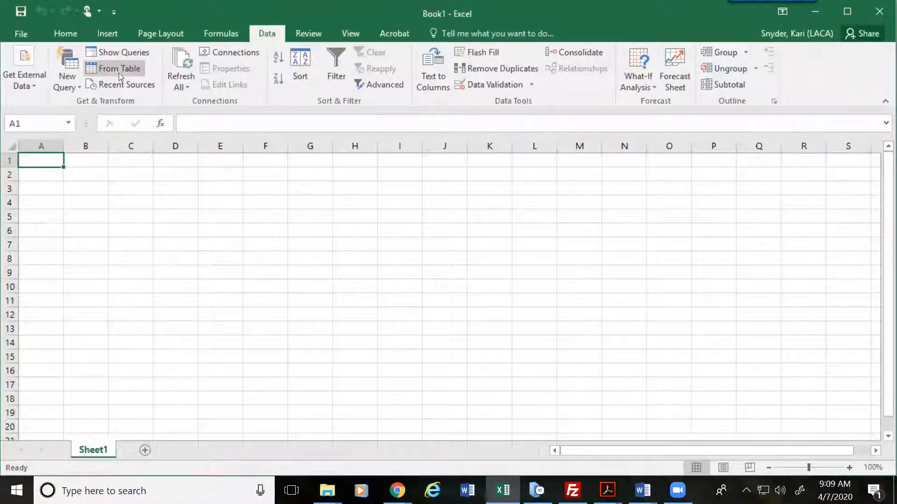
left_click(28, 89)
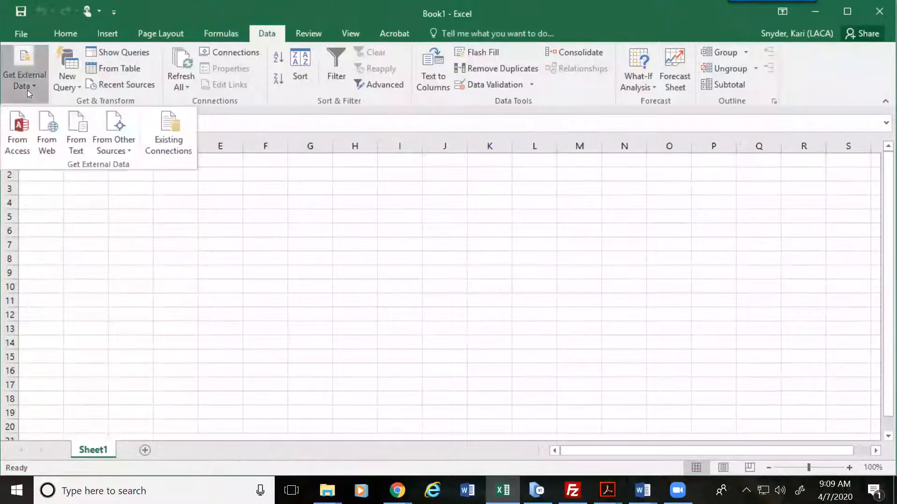
left_click(129, 153)
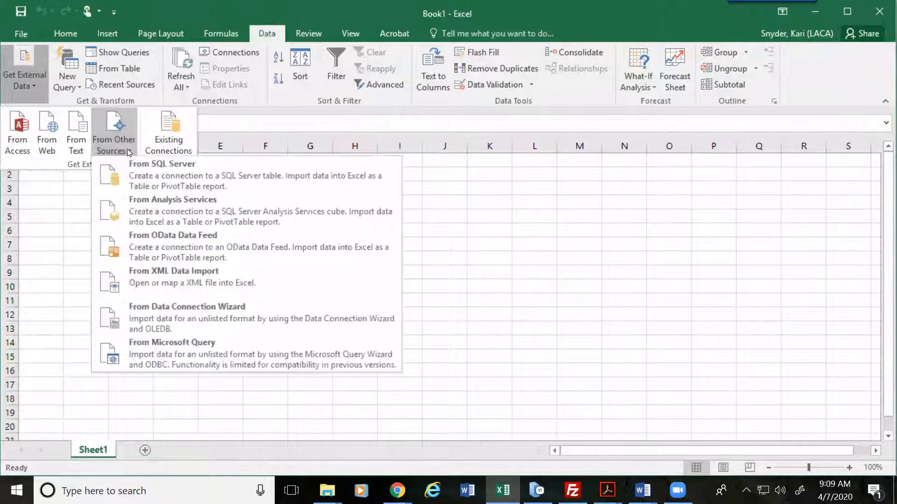
left_click(167, 354)
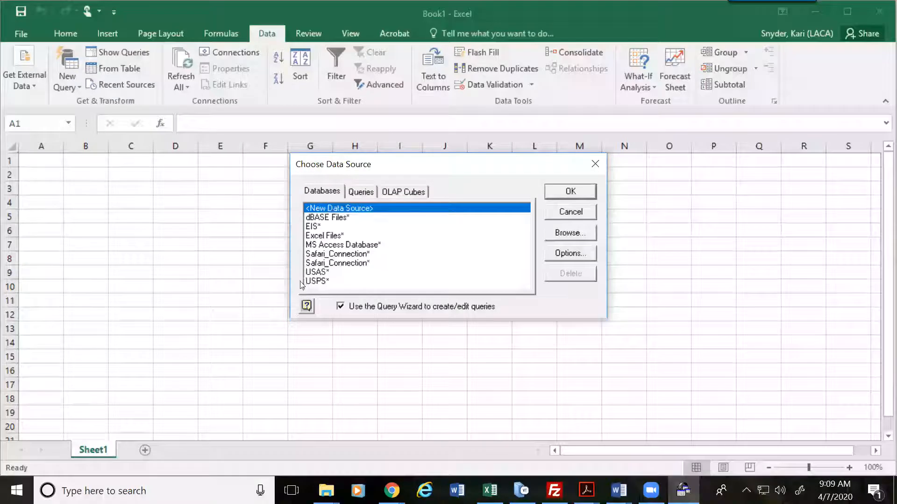
Step: Pick USPS from the Databases list and confirm it as the query's data source
left_click(320, 282)
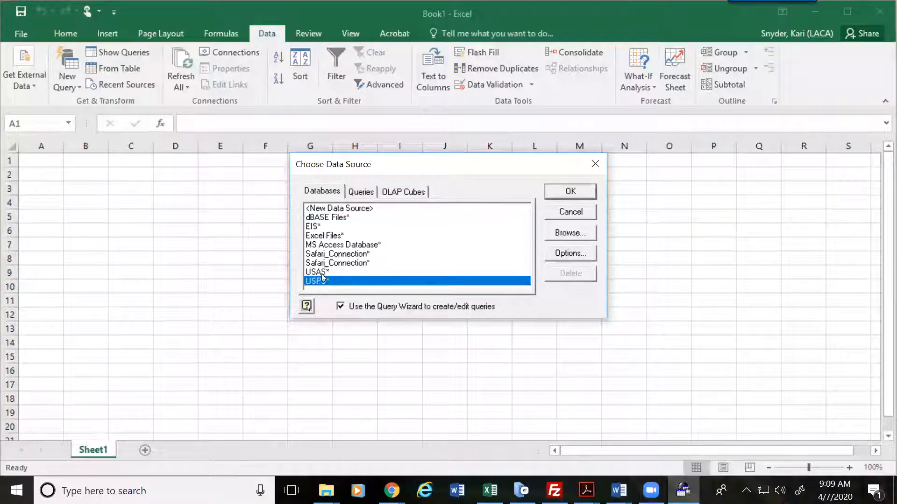
left_click(324, 273)
left_click(327, 226)
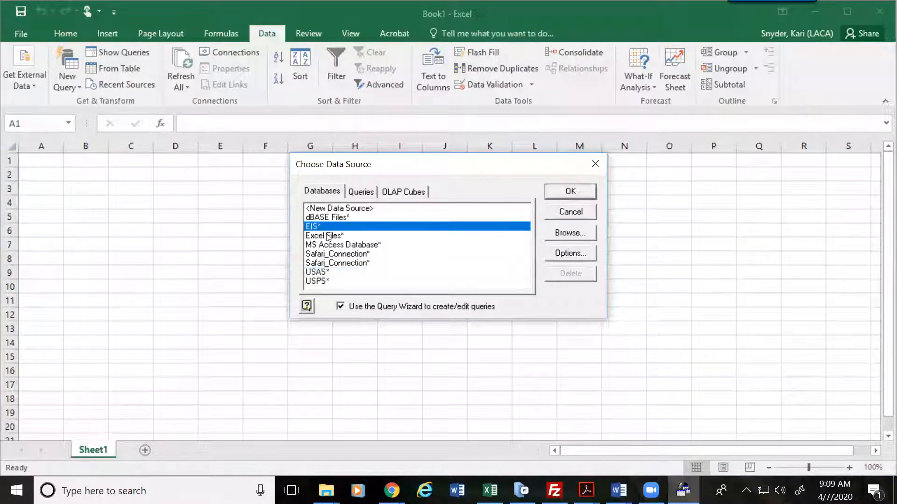
left_click(325, 281)
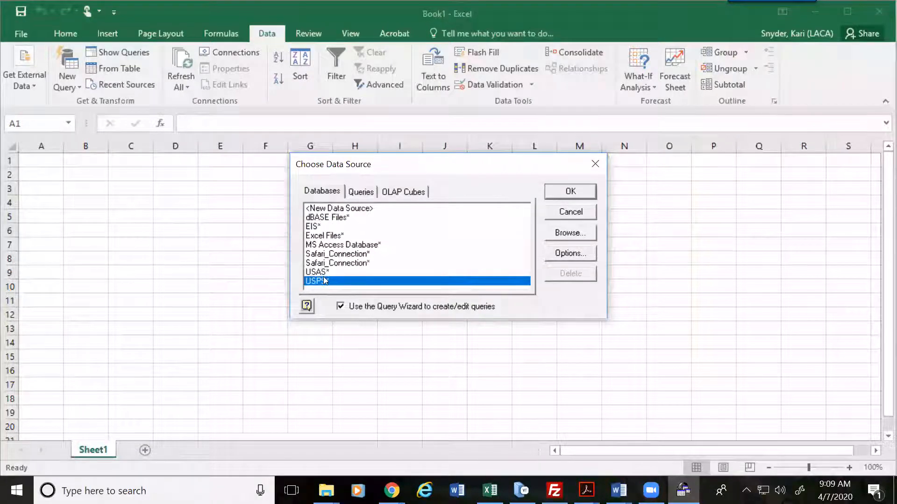
left_click(325, 273)
left_click(322, 227)
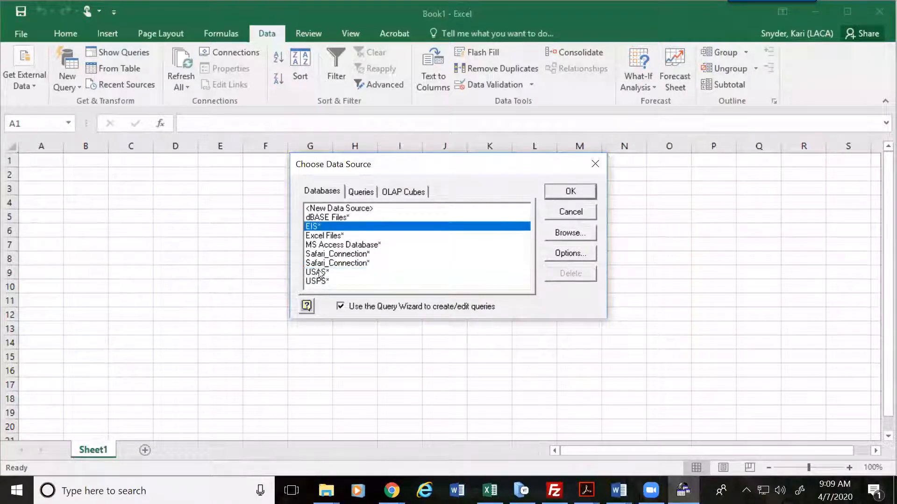
left_click(322, 272)
left_click(323, 282)
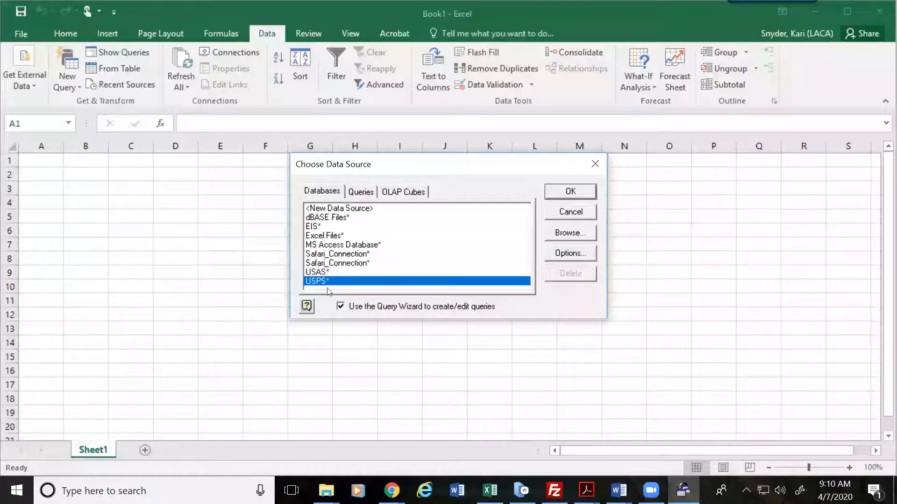
left_click(576, 190)
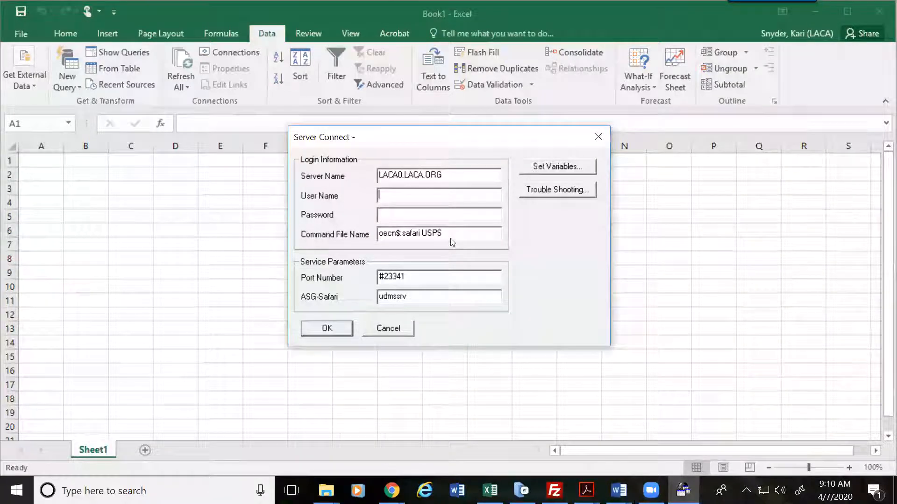
Step: Enter the USPS user name and password, then append sa and cal19 to the command file name
key("Tab")
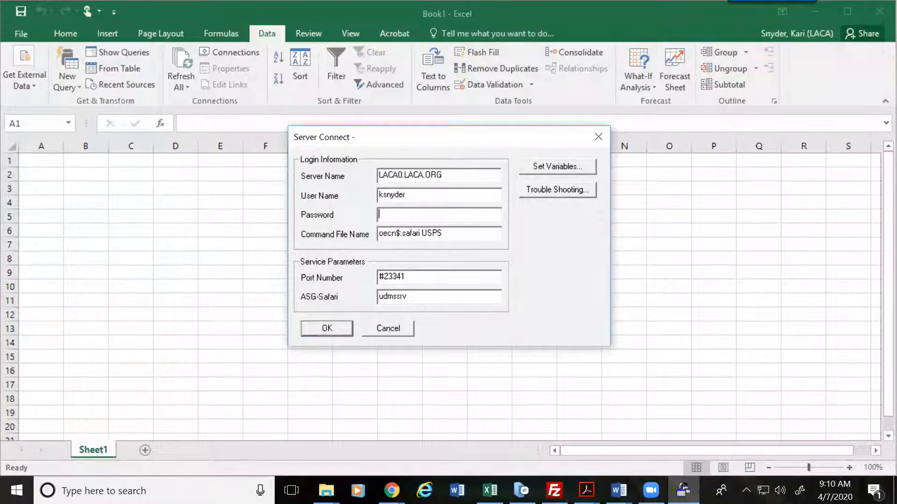
type("****************")
key("Tab")
key("End")
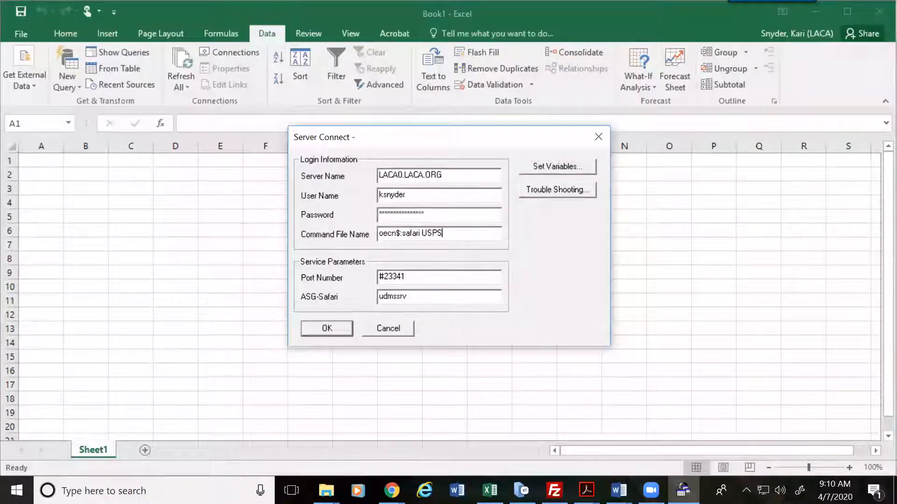
type("sa")
type("cal19")
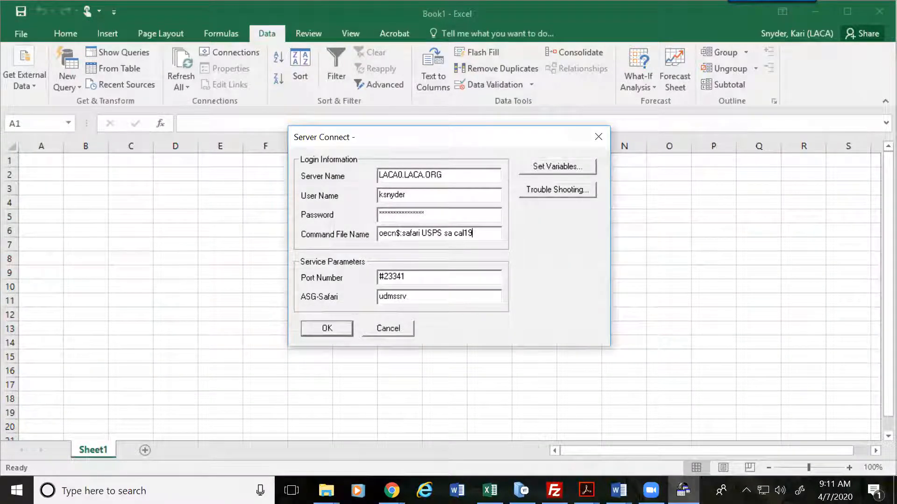
Step: Remove the cal19/fy19 ending so the command file name reads oecn$:safari USPS sa
key("BackSpace")
key("BackSpace")
key("BackSpace")
key("BackSpace")
key("BackSpace")
type("fy19")
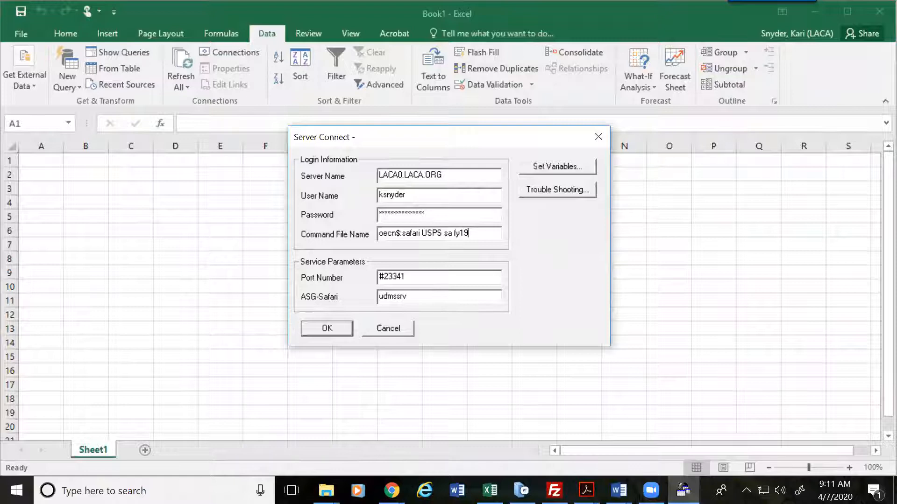
key("BackSpace")
key("BackSpace")
key("BackSpace")
key("BackSpace")
key("BackSpace")
key("BackSpace")
key("BackSpace")
key("BackSpace")
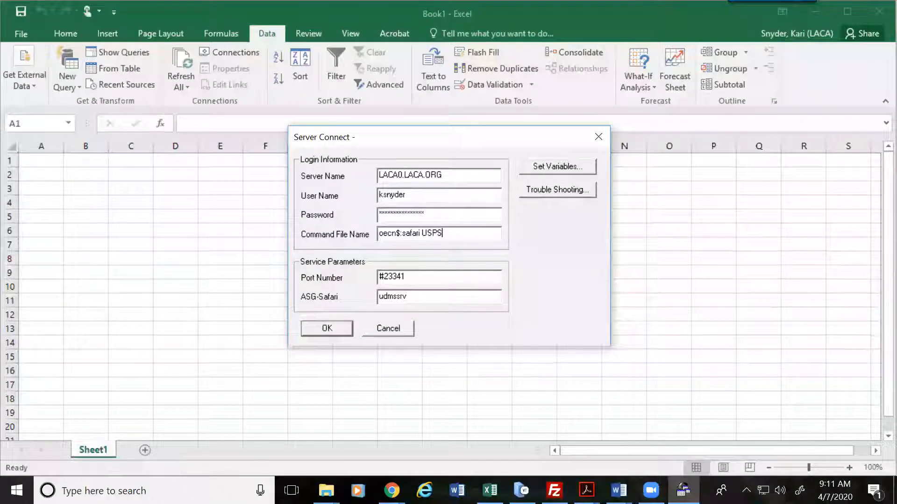
left_click_drag(414, 195, 358, 196)
key("Tab")
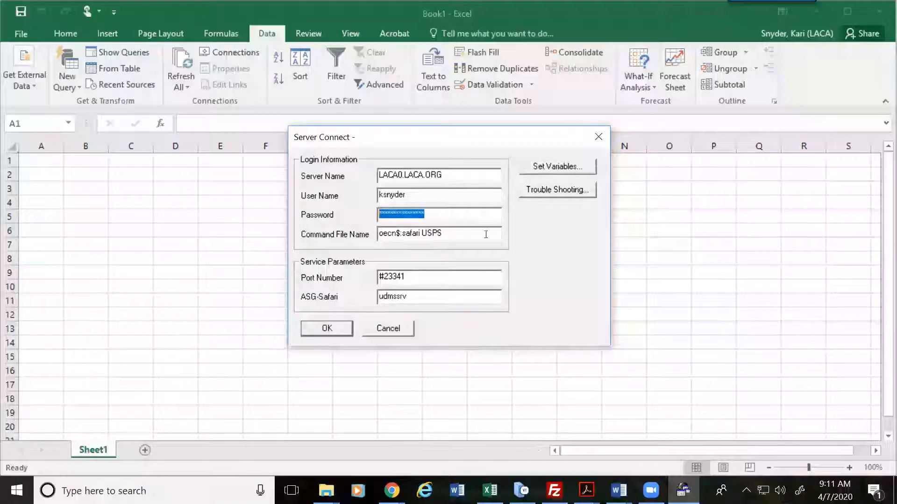
left_click(454, 233)
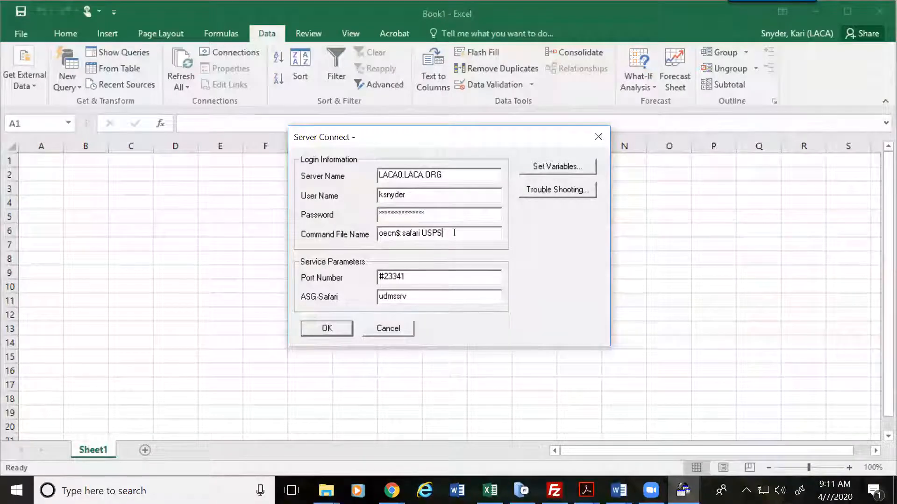
type("sa")
Step: Connect to the USPS server and scroll the Query Wizard's table list down to JOBS
left_click(333, 328)
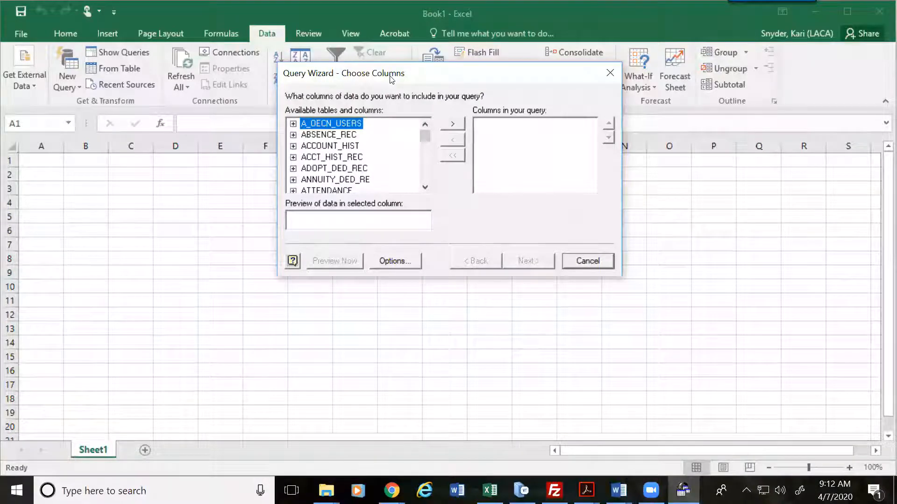
left_click_drag(391, 80, 388, 124)
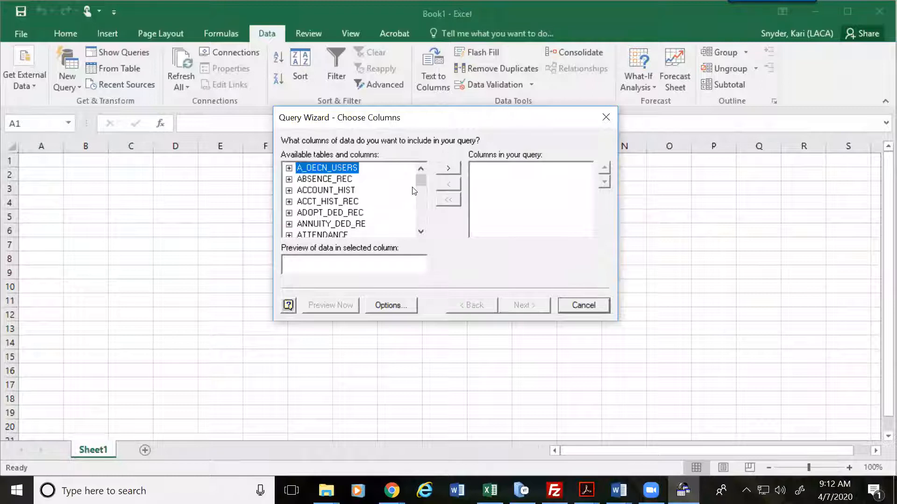
left_click(422, 233)
left_click(422, 233)
left_click(422, 232)
left_click(422, 232)
left_click(422, 232)
left_click(422, 232)
left_click(421, 232)
left_click(422, 232)
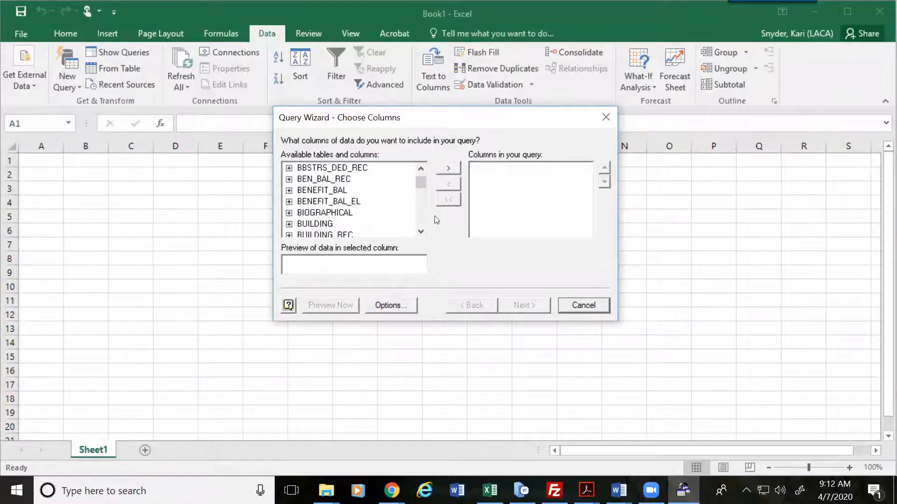
left_click(421, 231)
left_click(421, 232)
left_click(422, 232)
left_click(421, 232)
left_click(422, 232)
left_click(422, 233)
left_click(421, 232)
left_click_drag(421, 232, 423, 230)
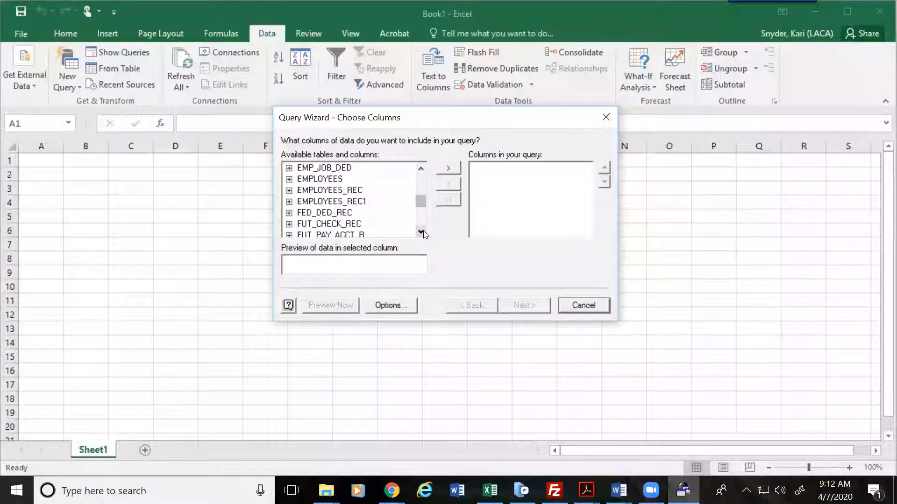
left_click_drag(423, 231, 423, 231)
Step: Expand JOBS and add LAST_NAME, FIRST_NAME and MID_INITIAL to the query
left_click(289, 214)
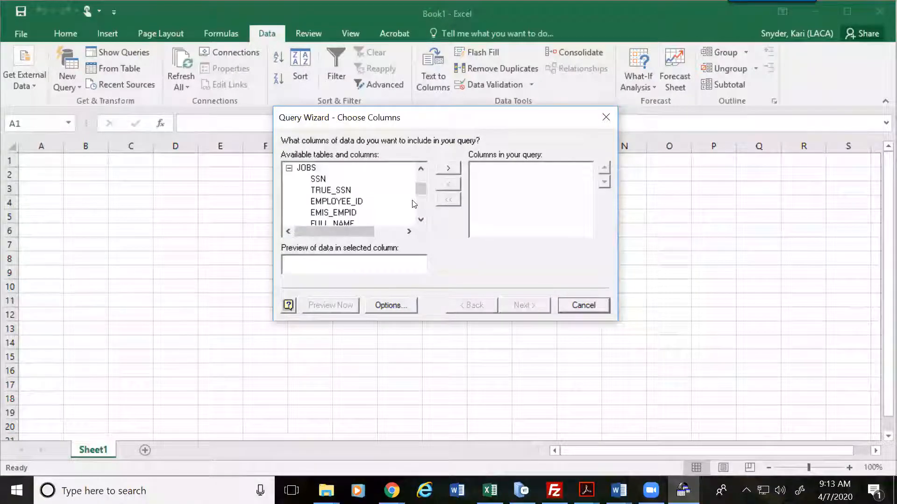
left_click(421, 219)
left_click(421, 219)
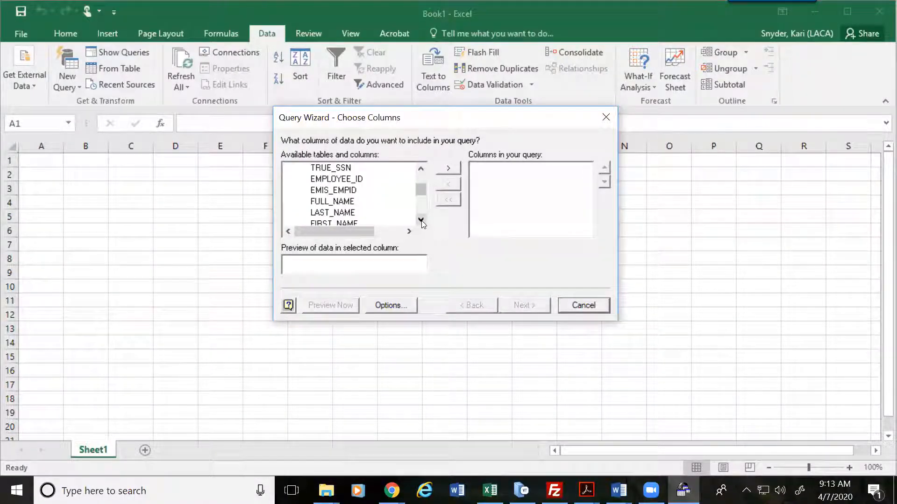
double_click(351, 214)
double_click(346, 215)
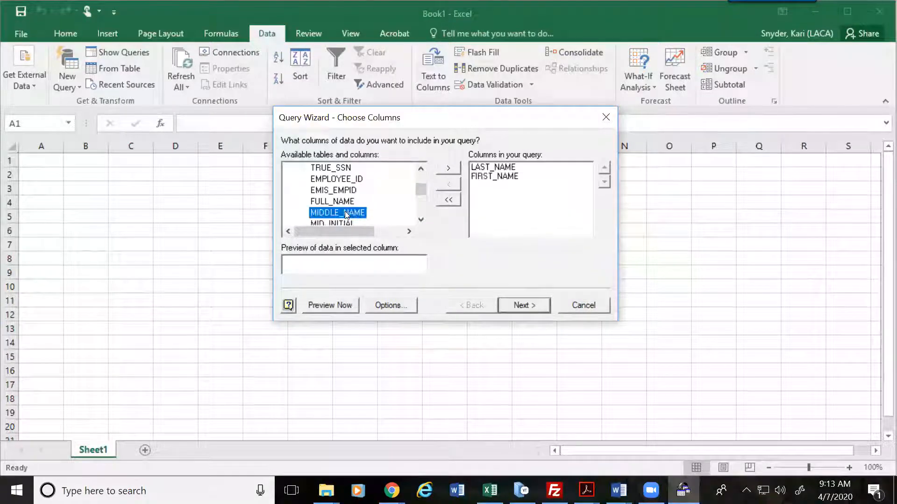
double_click(349, 223)
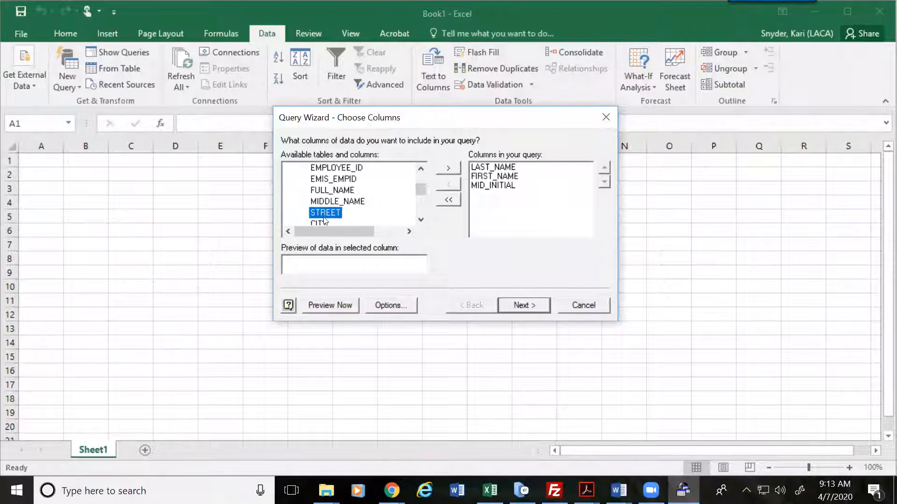
Step: Add STREET, CITY, STATE, ZIP_CODE, JOB_NO and JOB_STATUS to the query columns
left_click(448, 168)
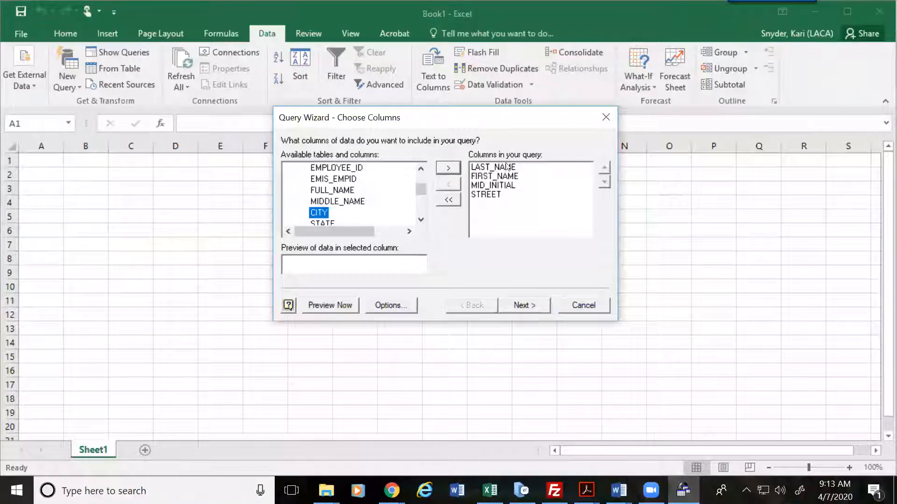
left_click(448, 170)
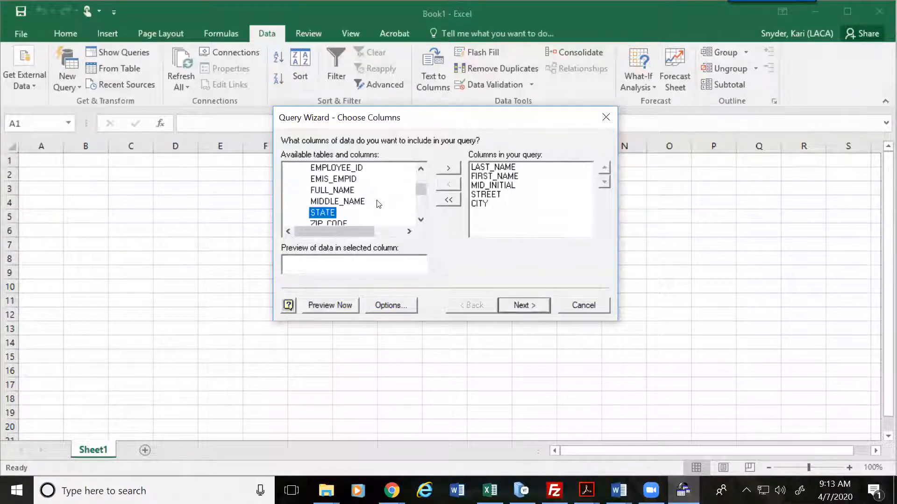
left_click(448, 169)
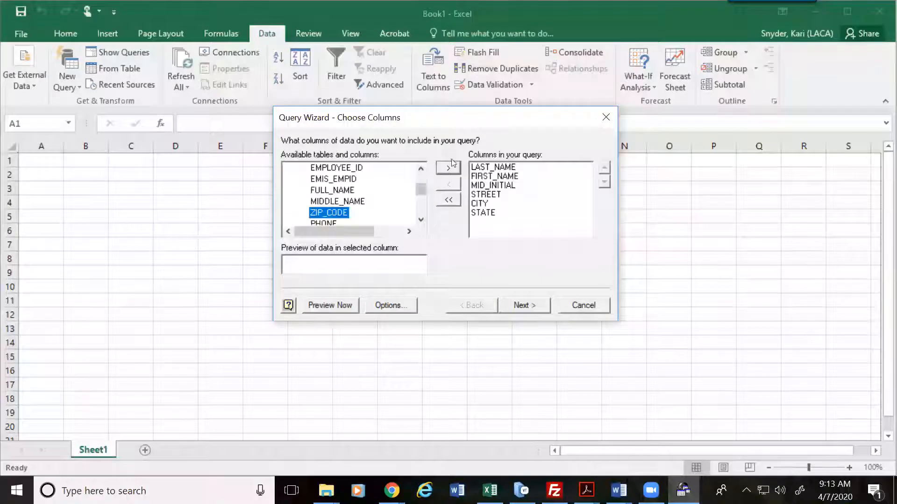
left_click(445, 169)
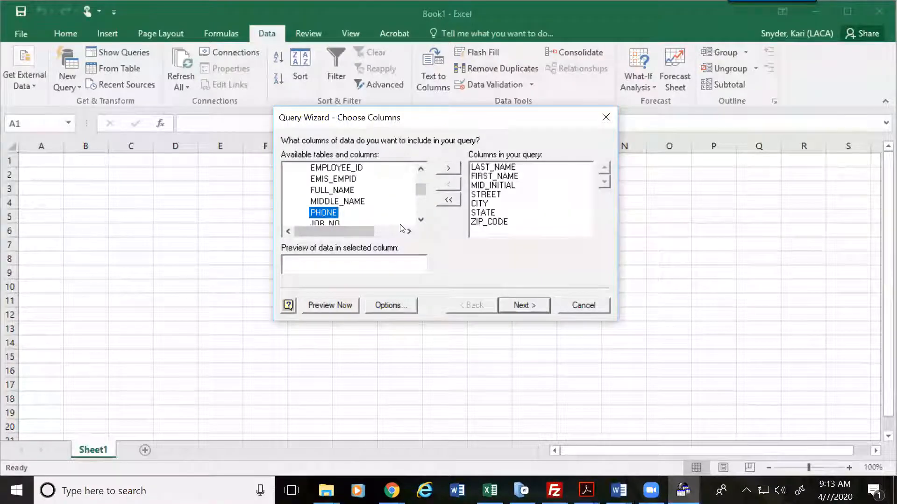
left_click(420, 219)
left_click(420, 220)
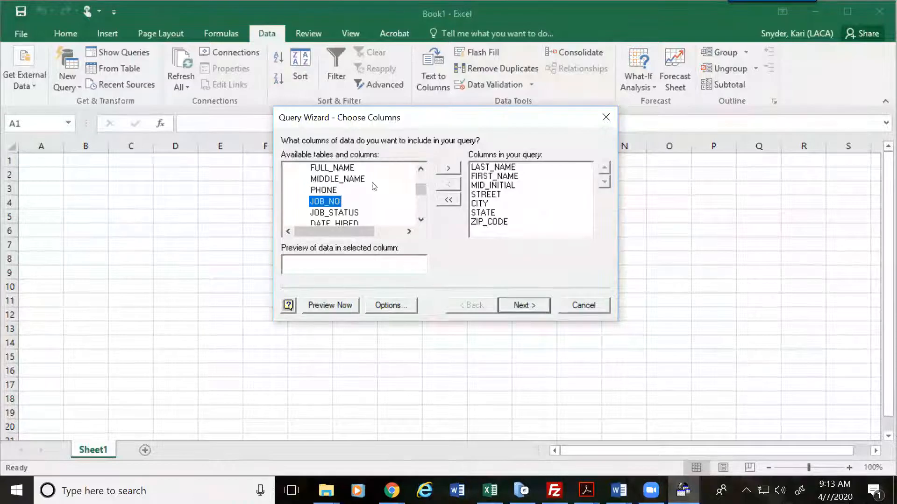
left_click(448, 169)
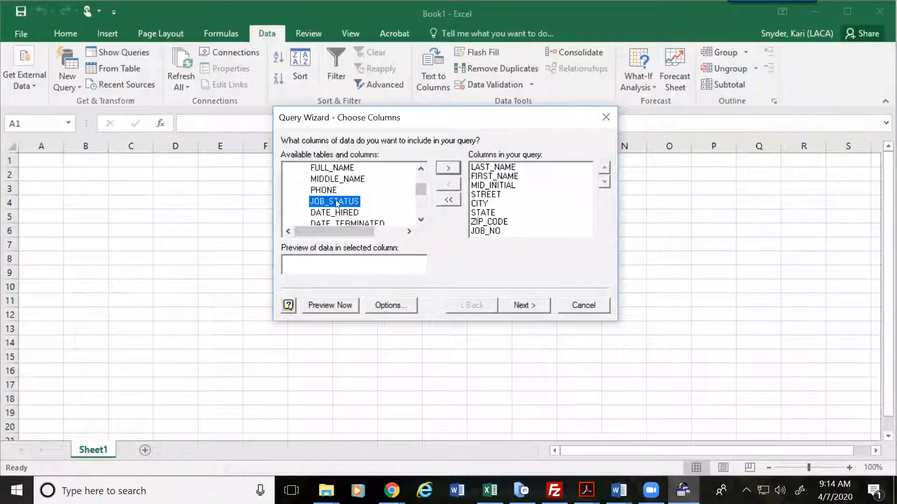
double_click(314, 202)
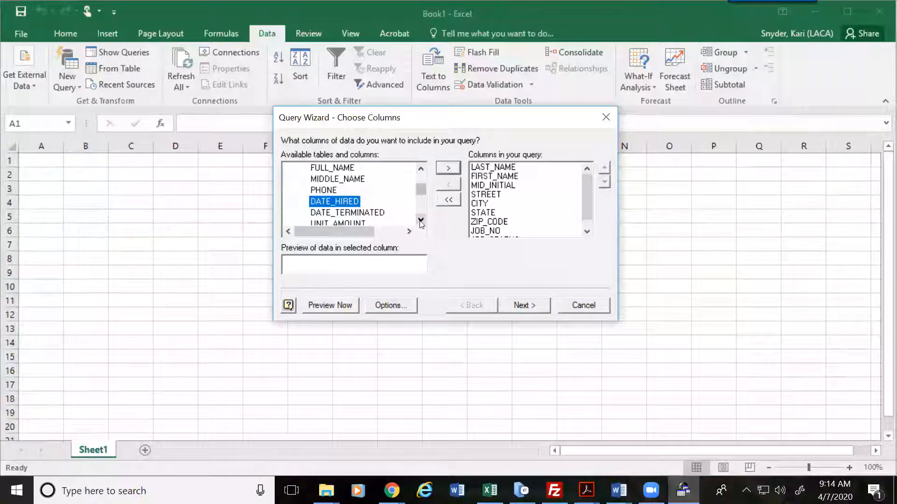
scroll(421, 222, "down", 3)
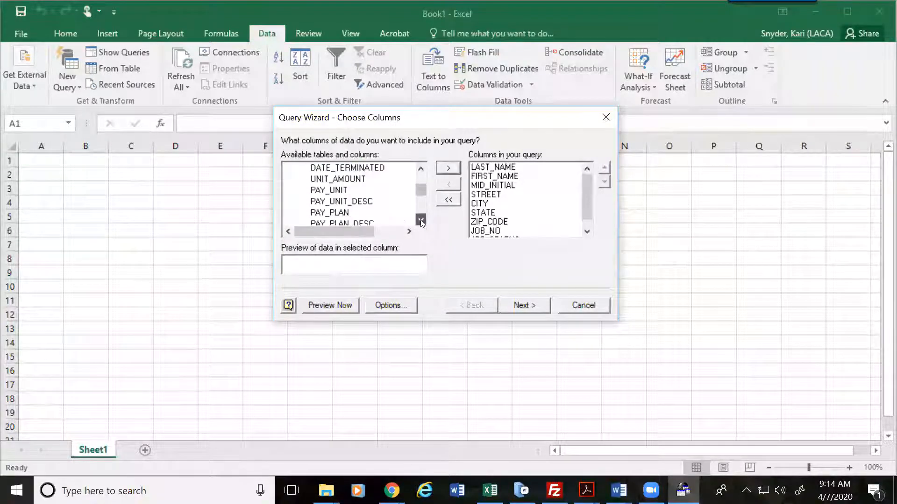
Step: Scroll further down the JOBS columns and add PAY_GROUP to the query
left_click(421, 221)
left_click(421, 221)
left_click(421, 221)
left_click(421, 220)
left_click(421, 221)
left_click(420, 221)
left_click(421, 220)
left_click(420, 221)
left_click(421, 220)
left_click(421, 220)
left_click(421, 221)
left_click(420, 221)
left_click(421, 221)
left_click(421, 220)
left_click(421, 221)
left_click(421, 221)
left_click(421, 220)
left_click(421, 221)
left_click(421, 221)
left_click(421, 221)
left_click(421, 220)
left_click(421, 221)
left_click(420, 220)
left_click(420, 220)
left_click(421, 221)
left_click(421, 220)
left_click(420, 220)
left_click(421, 220)
left_click(421, 220)
left_click(421, 220)
left_click(421, 221)
left_click(420, 220)
left_click(420, 221)
left_click(421, 220)
double_click(421, 221)
left_click(420, 220)
double_click(420, 220)
double_click(420, 220)
double_click(420, 221)
double_click(420, 220)
double_click(421, 220)
left_click(421, 220)
left_click(421, 220)
left_click(420, 221)
left_click(421, 220)
left_click(421, 220)
left_click(421, 221)
left_click(421, 220)
left_click(420, 220)
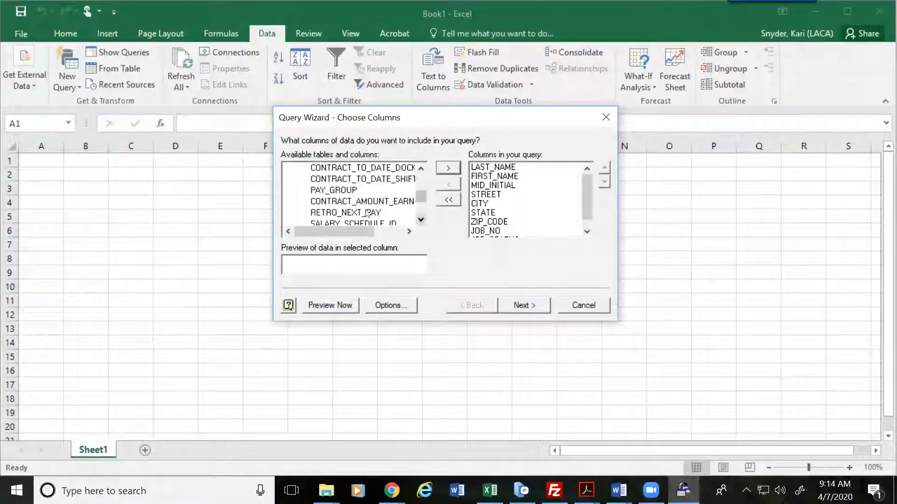
double_click(338, 191)
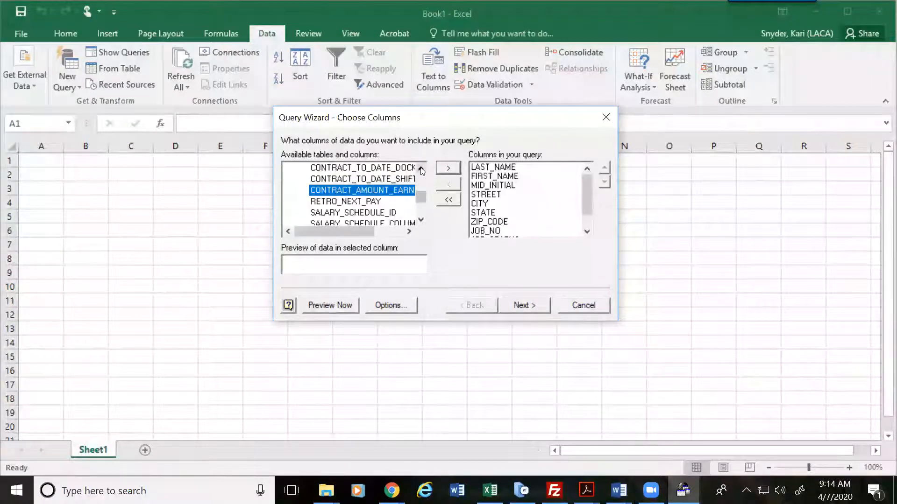
Step: Add YTD_GROSS_PAY to the query columns
left_click(421, 169)
left_click(421, 169)
left_click(421, 169)
left_click(421, 169)
left_click(421, 169)
left_click(421, 168)
left_click(421, 169)
left_click(420, 169)
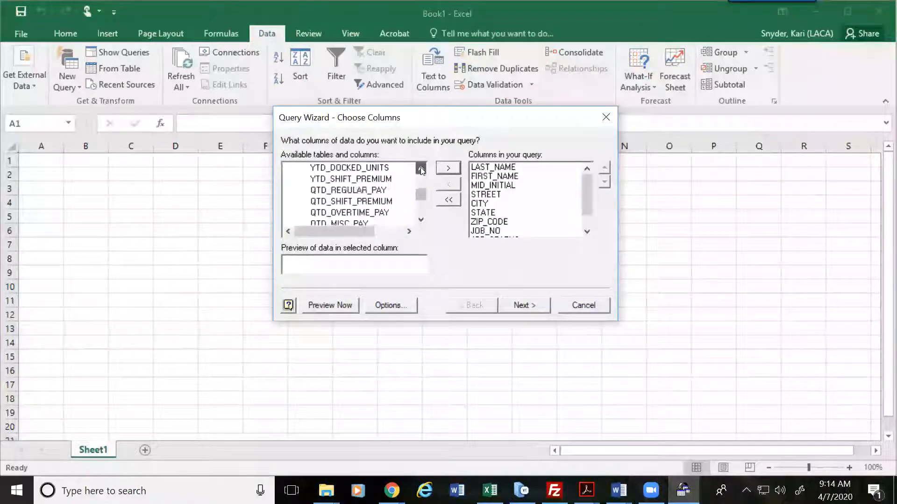
left_click(421, 169)
left_click(421, 169)
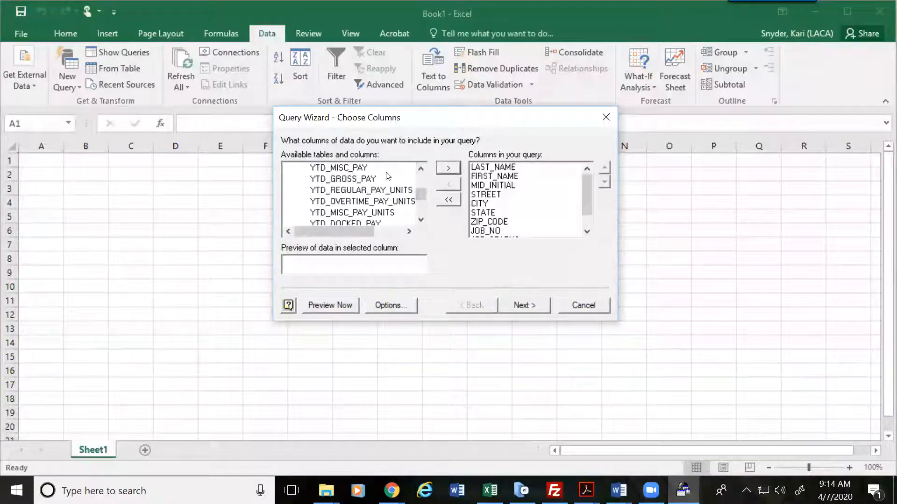
double_click(363, 179)
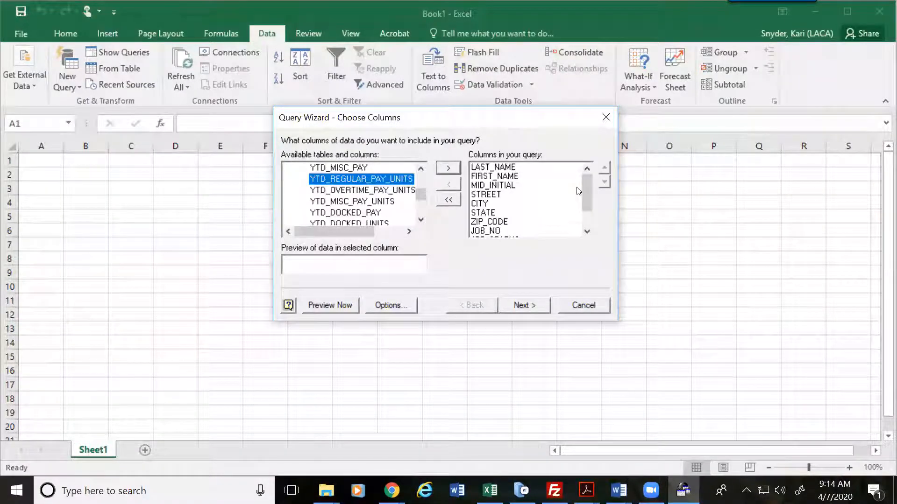
left_click_drag(588, 208, 583, 178)
Step: In Filter Data, require JOB_NO equals 1 and JOB_STATUS equals 1
left_click(527, 305)
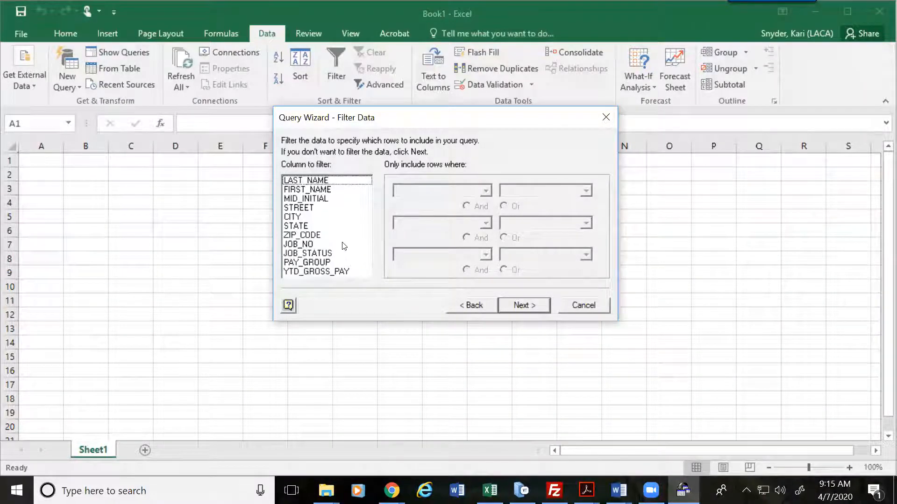
left_click(298, 244)
left_click(485, 191)
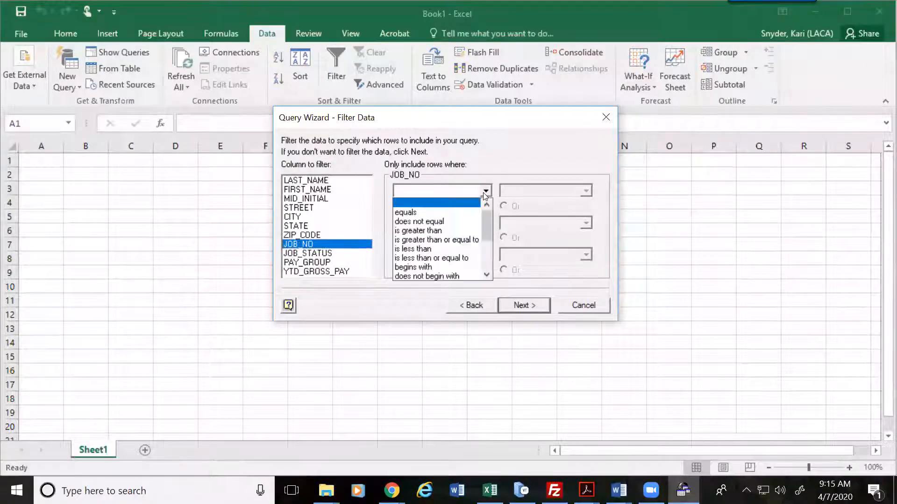
left_click(415, 212)
type("1")
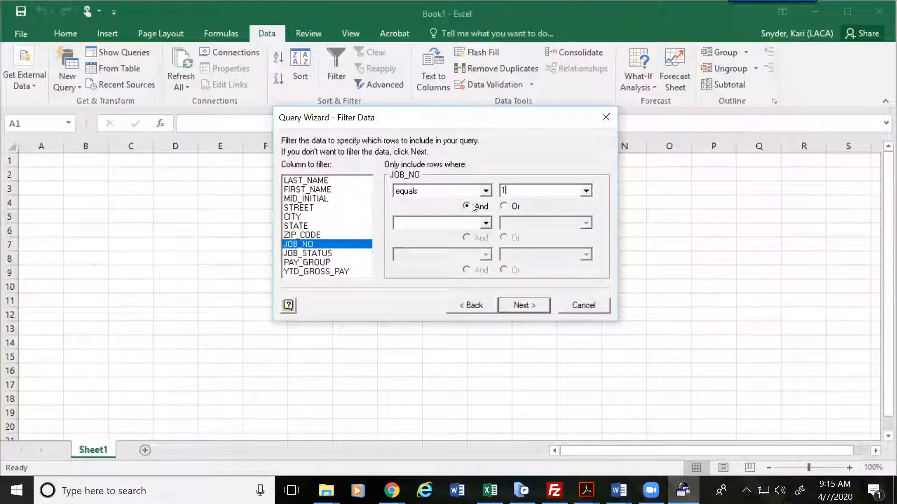
left_click(325, 257)
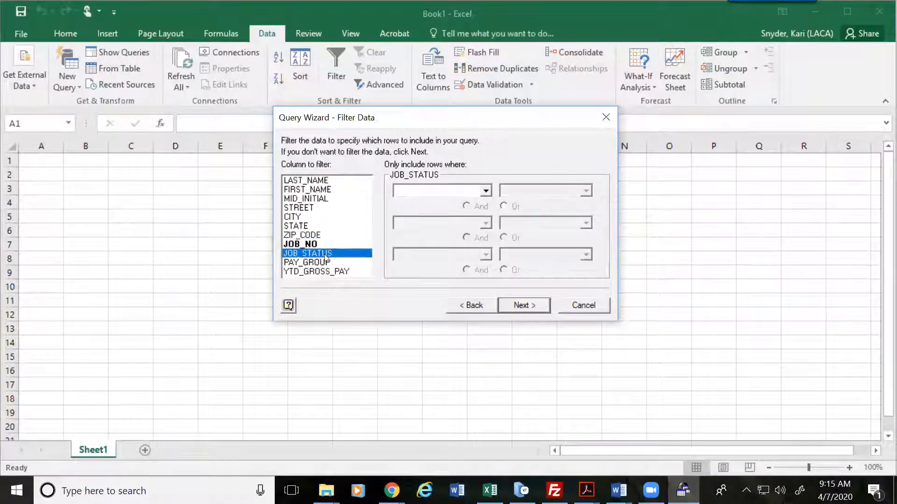
left_click(486, 191)
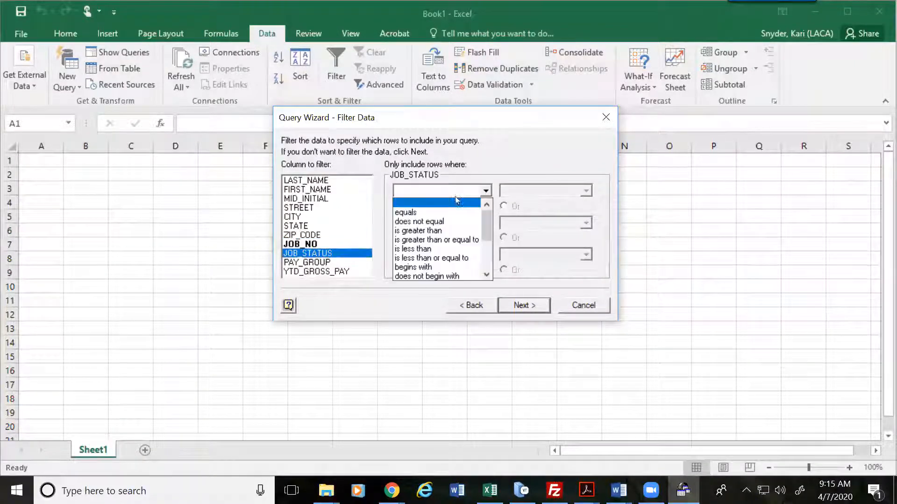
left_click(403, 213)
type("1")
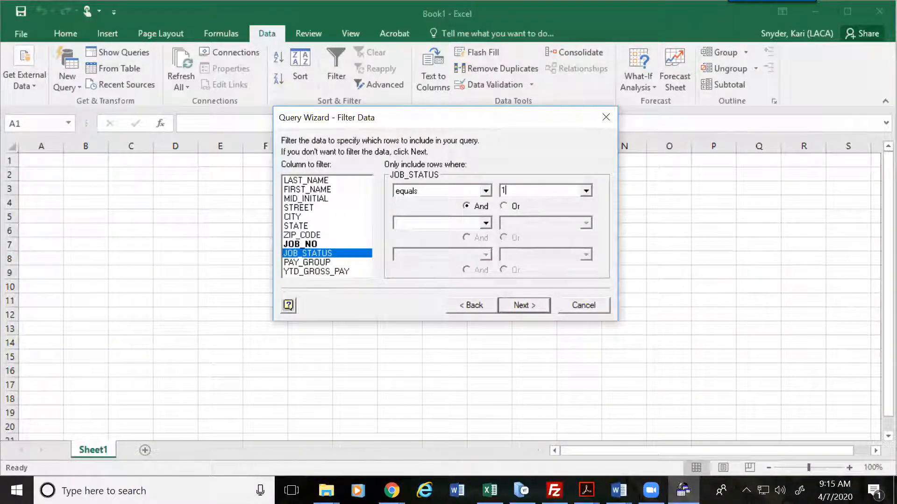
Step: Add filters PAY_GROUP equals H and YTD_GROSS_PAY is greater than 0
left_click(323, 263)
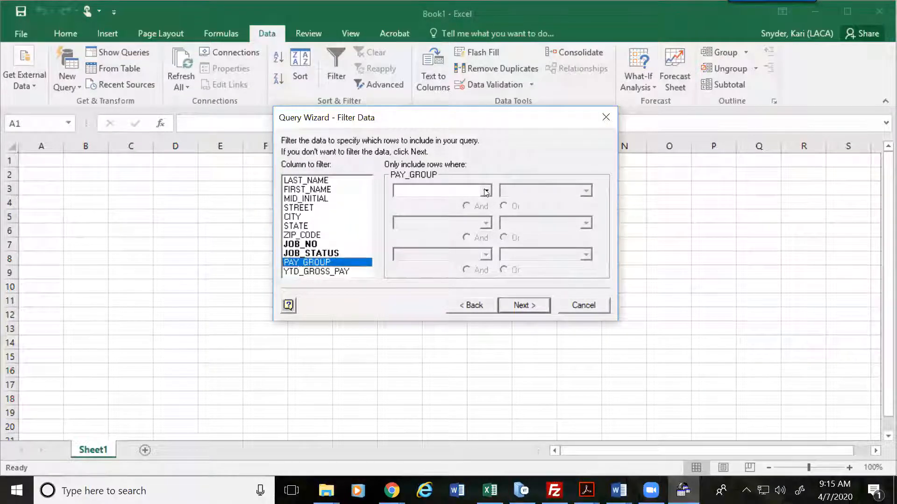
left_click(485, 191)
left_click(437, 211)
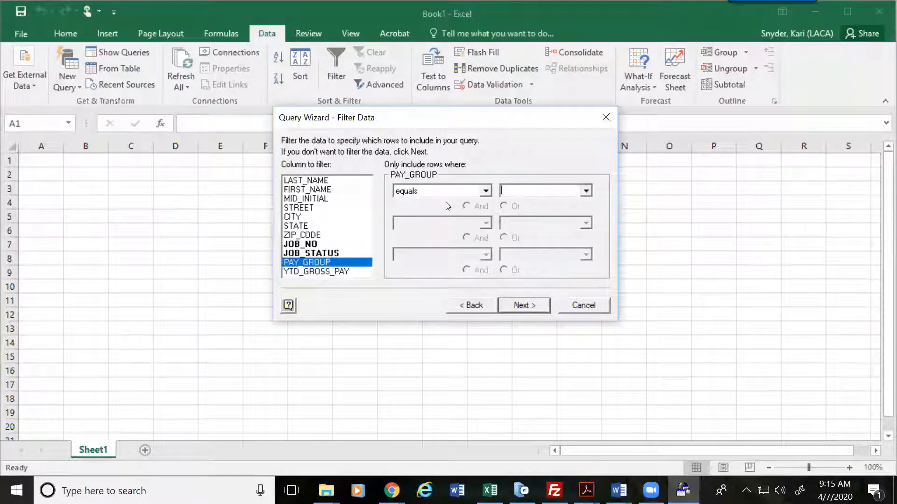
type("H")
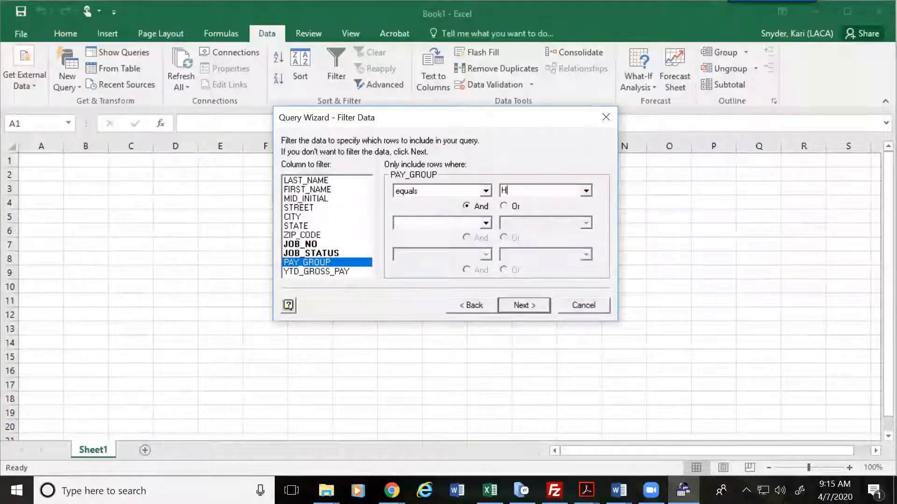
left_click(332, 263)
left_click(323, 271)
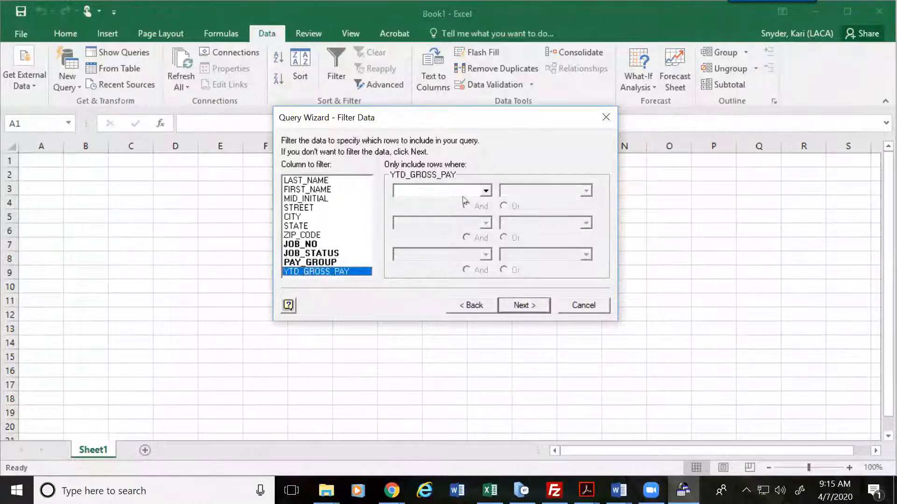
left_click(485, 190)
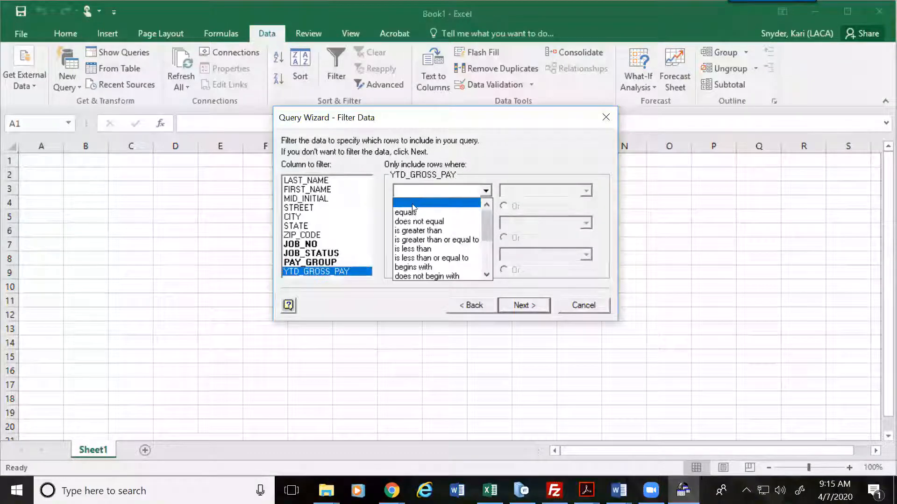
left_click(414, 230)
type("0")
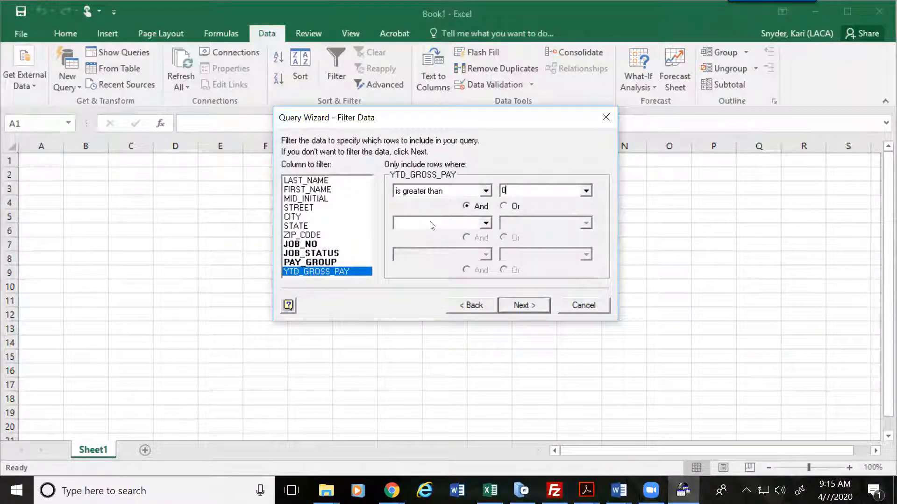
left_click(304, 243)
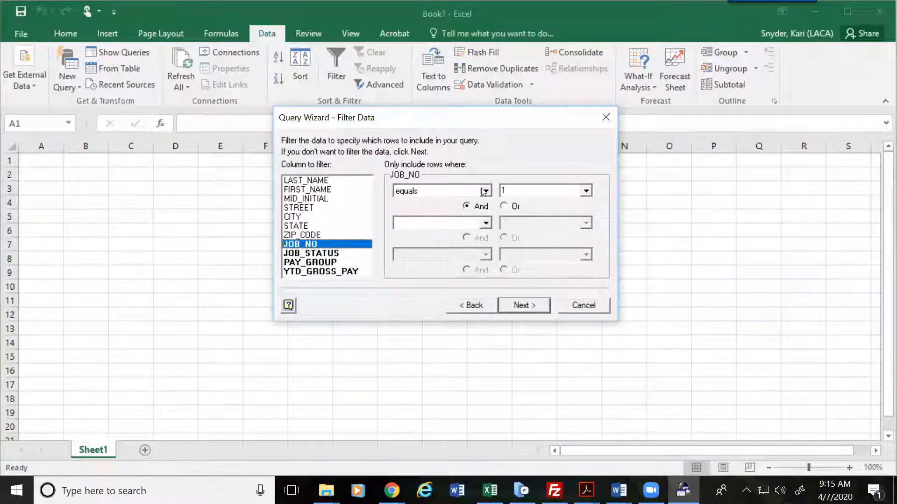
left_click(322, 262)
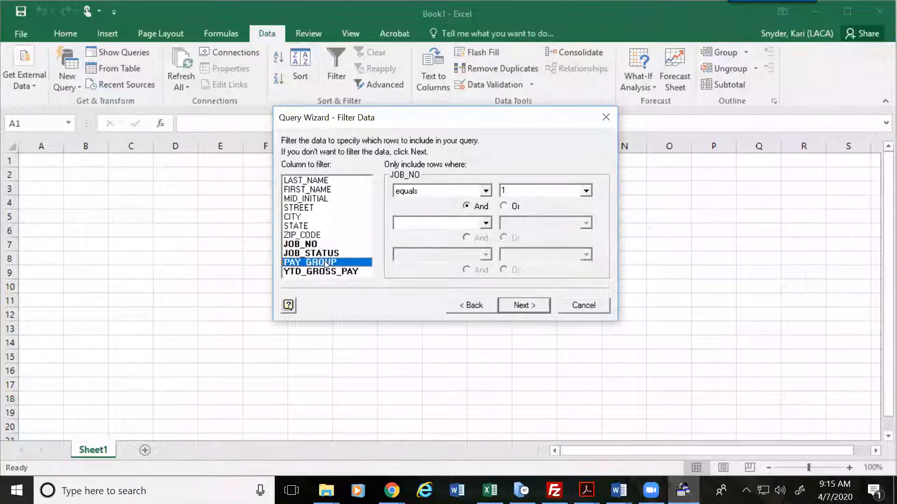
left_click(312, 236)
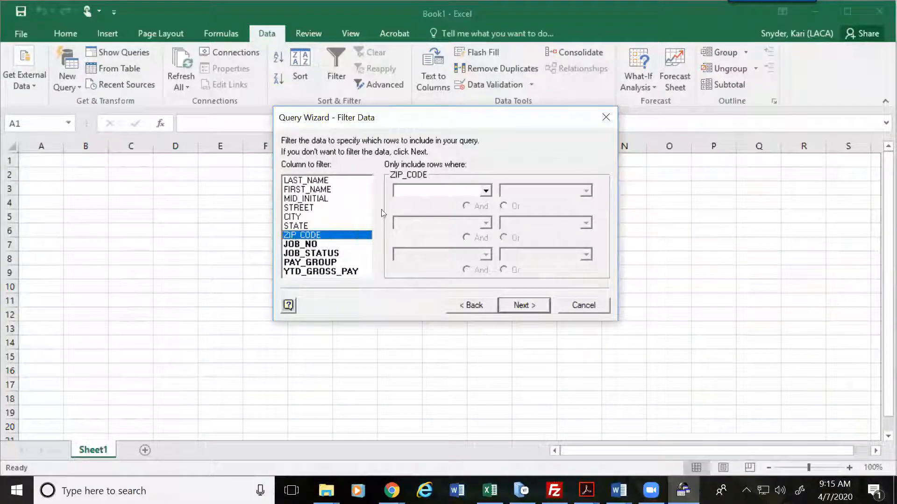
left_click(316, 263)
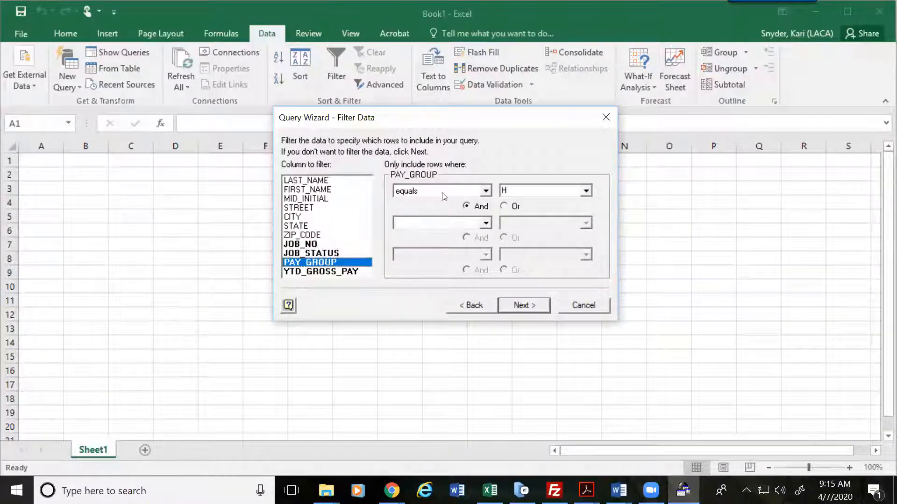
left_click(485, 190)
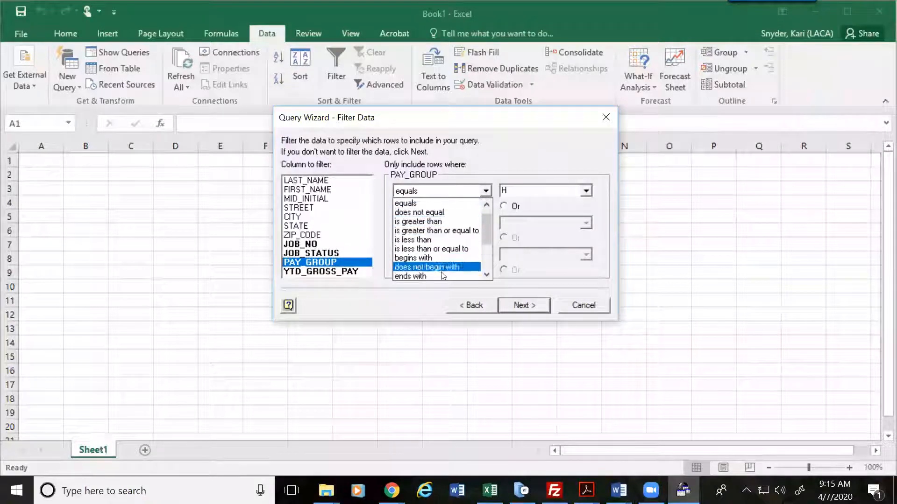
left_click(423, 202)
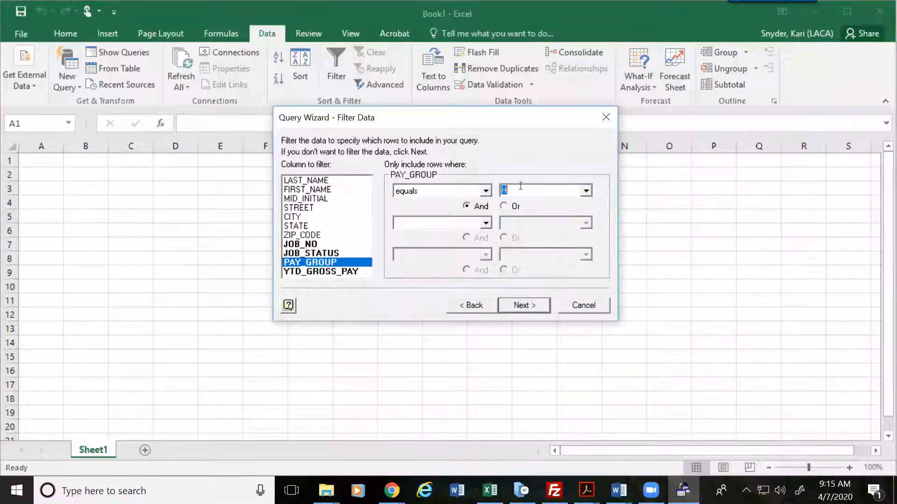
left_click(509, 191)
left_click(327, 271)
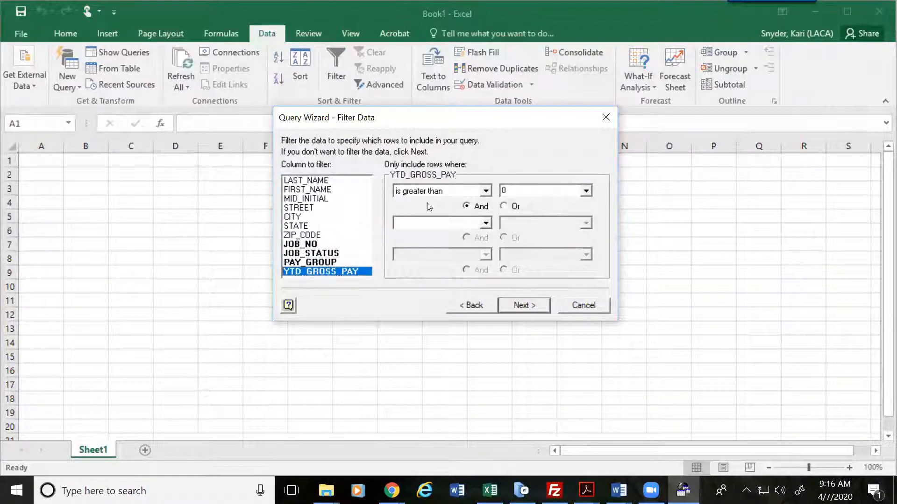
left_click(486, 191)
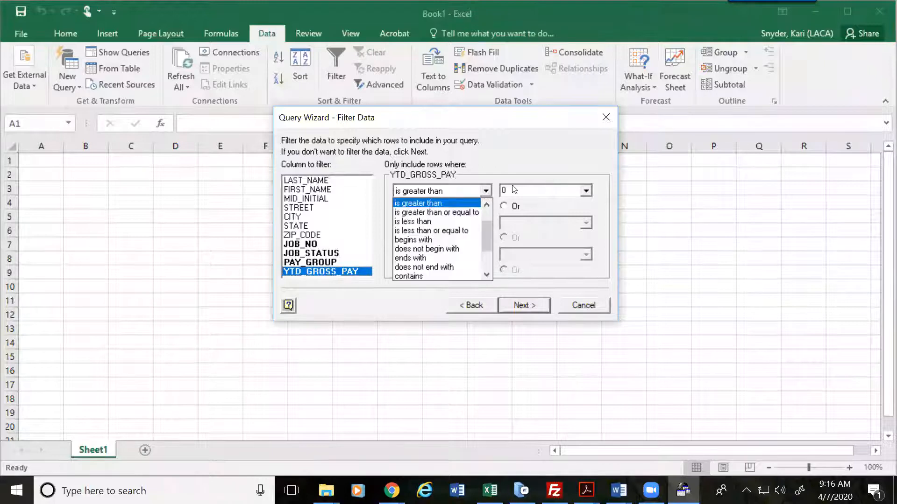
left_click(493, 168)
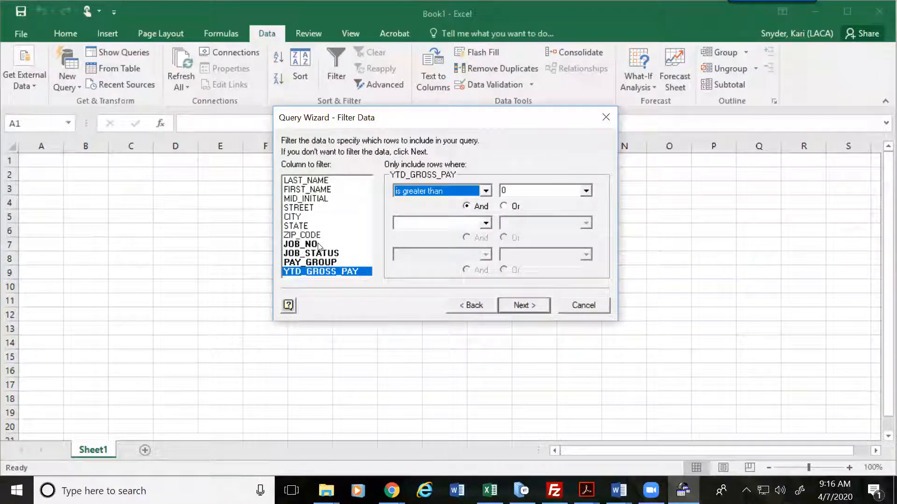
left_click(321, 245)
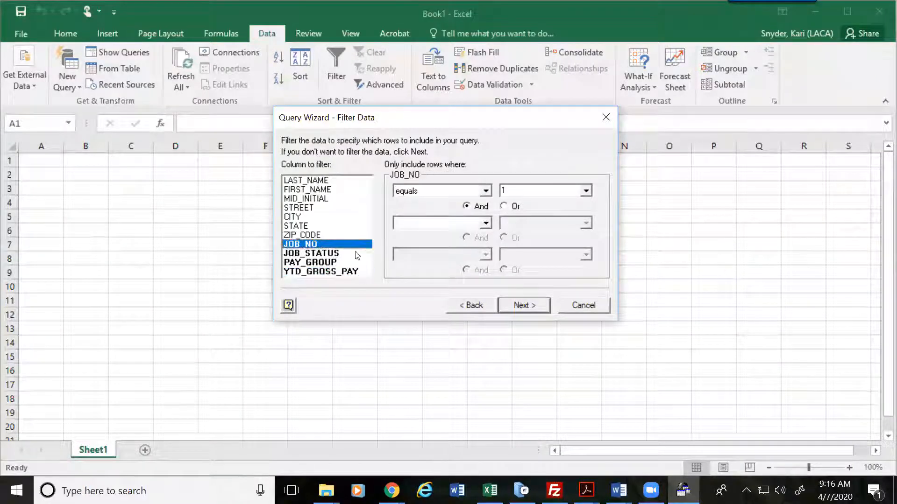
left_click(529, 305)
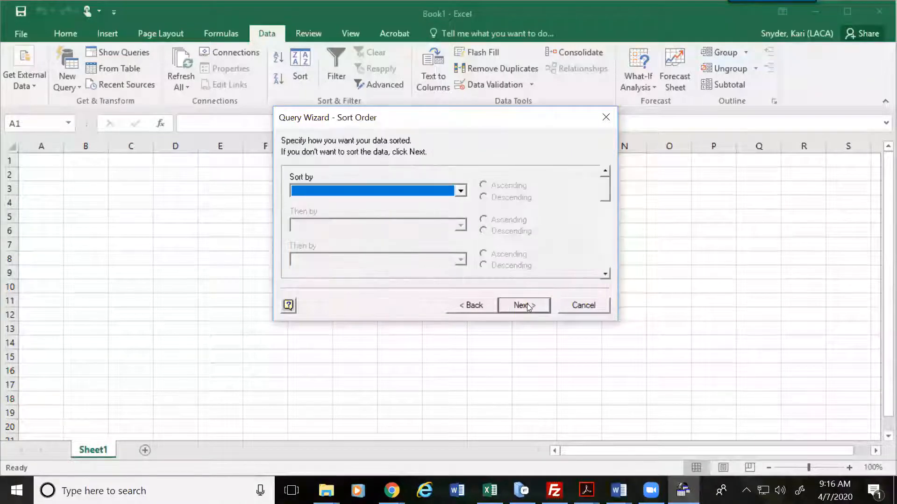
Step: Sort the query ascending by LAST_NAME, then FIRST_NAME, and continue to the Finish step
left_click(460, 190)
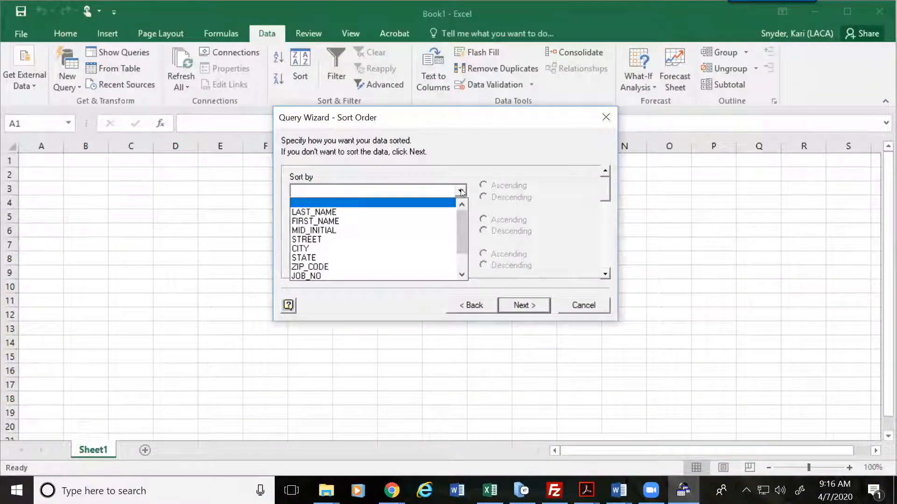
left_click(306, 212)
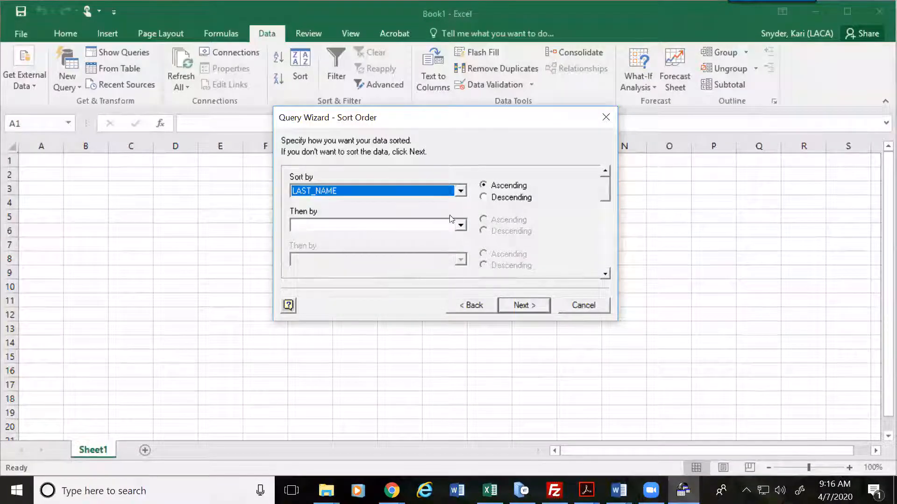
left_click(462, 225)
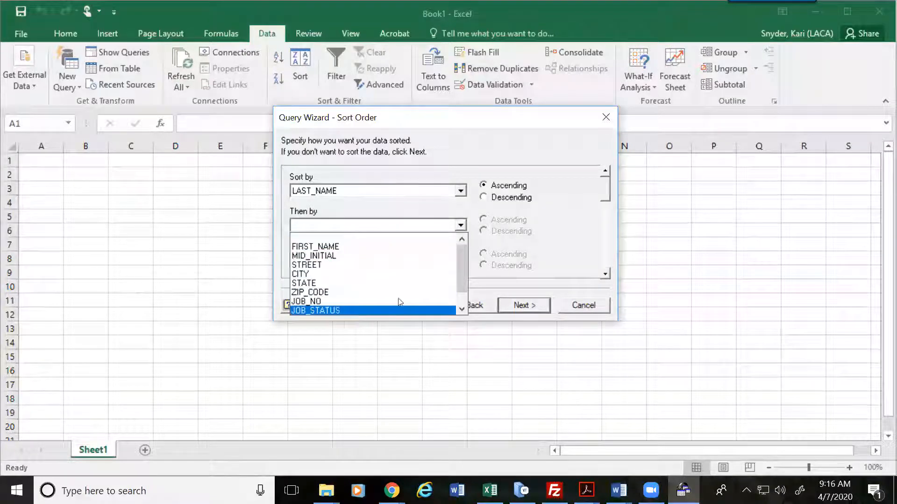
mouse_move(464, 267)
left_mouse_down()
mouse_move(464, 295)
mouse_move(465, 251)
left_mouse_up()
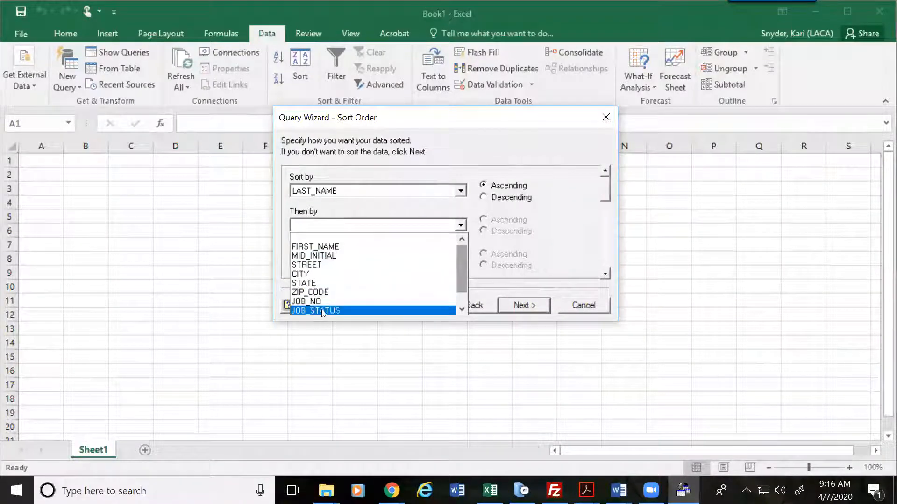
left_click(338, 248)
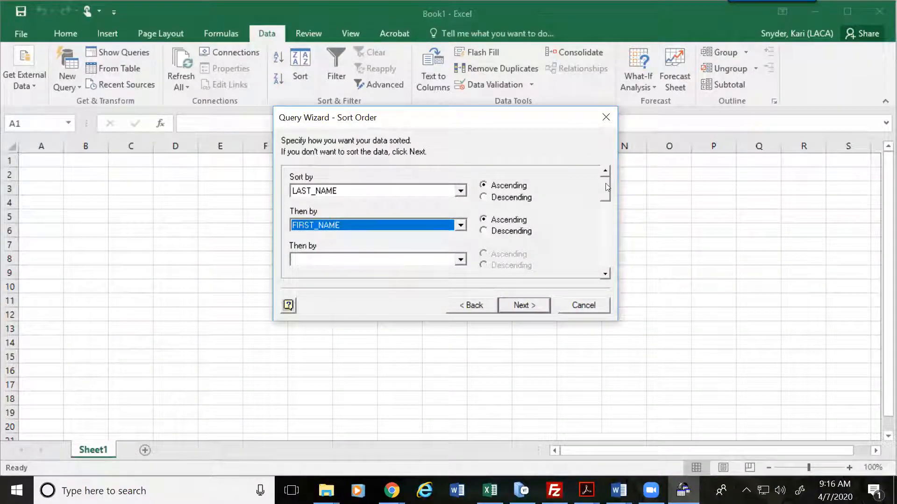
mouse_move(605, 188)
left_mouse_down()
mouse_move(605, 215)
mouse_move(605, 189)
left_mouse_up()
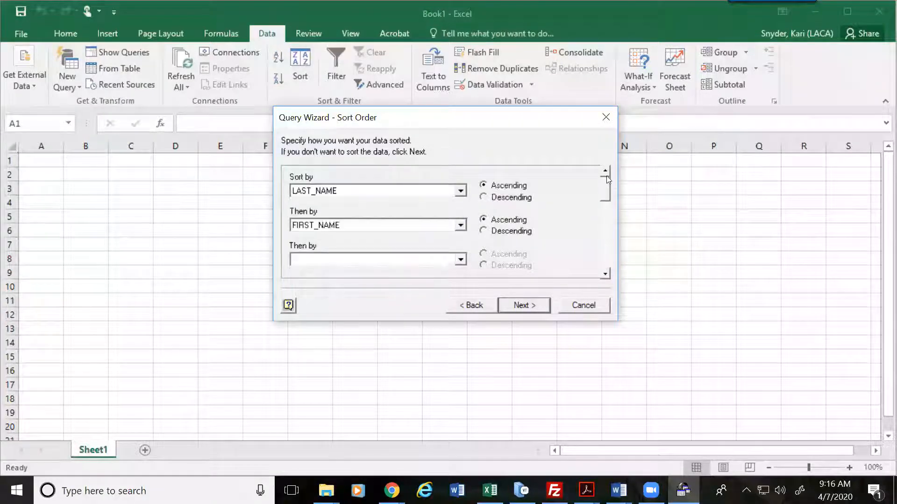
left_click(460, 224)
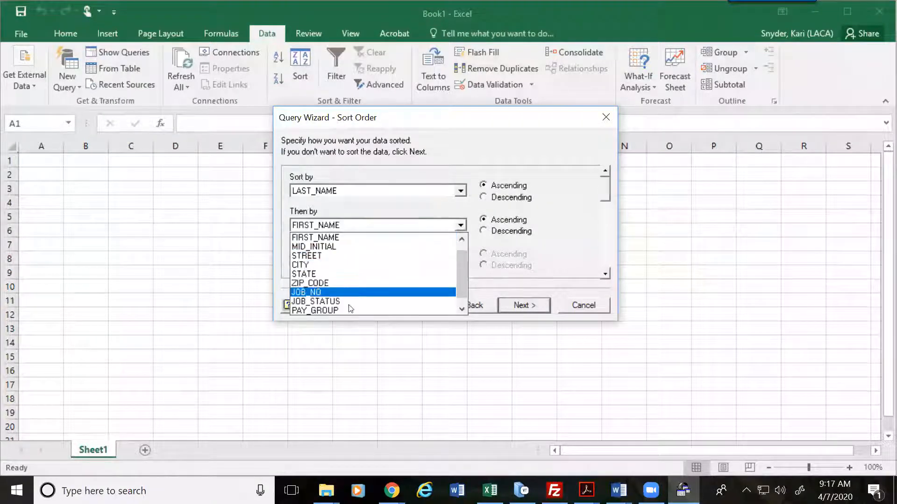
left_click(461, 226)
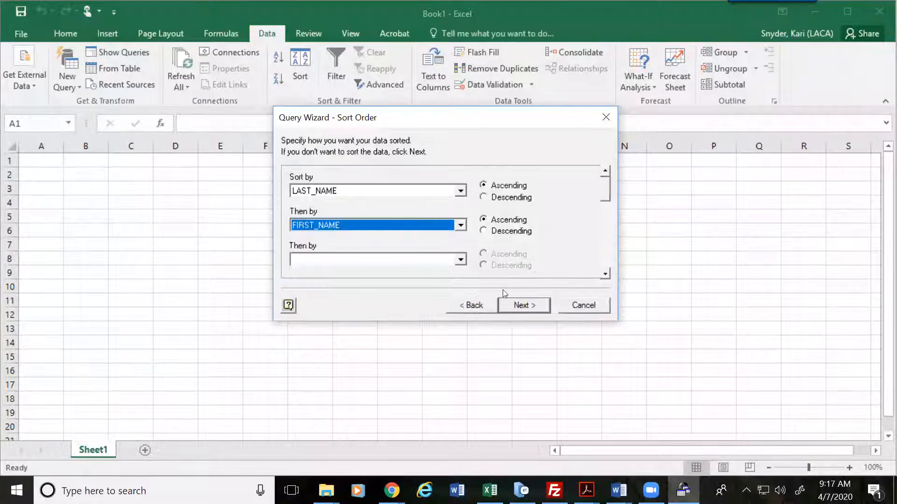
left_click(532, 304)
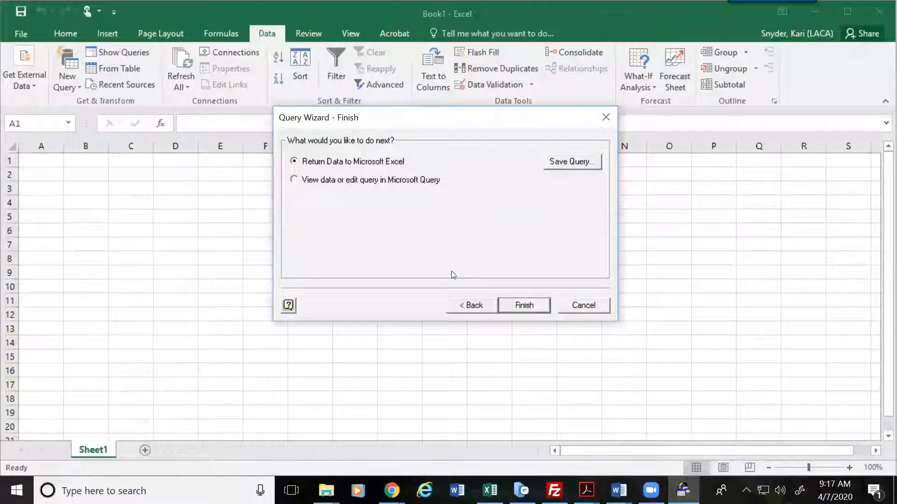
Step: Finish the query wizard and load the results as a table at $A$1 on Sheet1
left_click(524, 305)
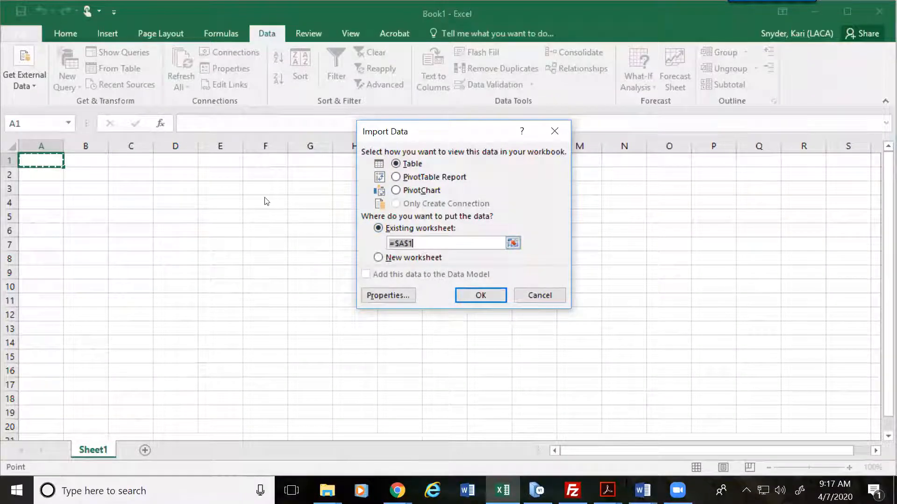
left_click(478, 299)
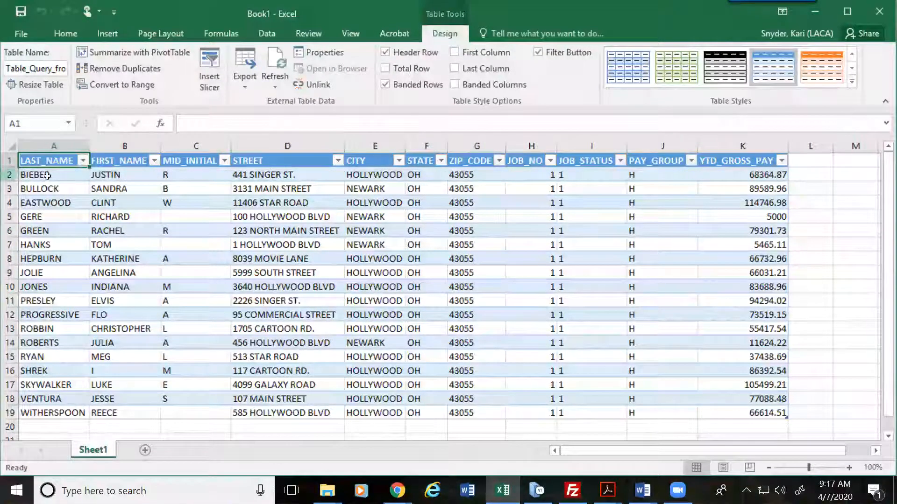
Step: Review the imported employee rows in the Book1 table
left_click(68, 177)
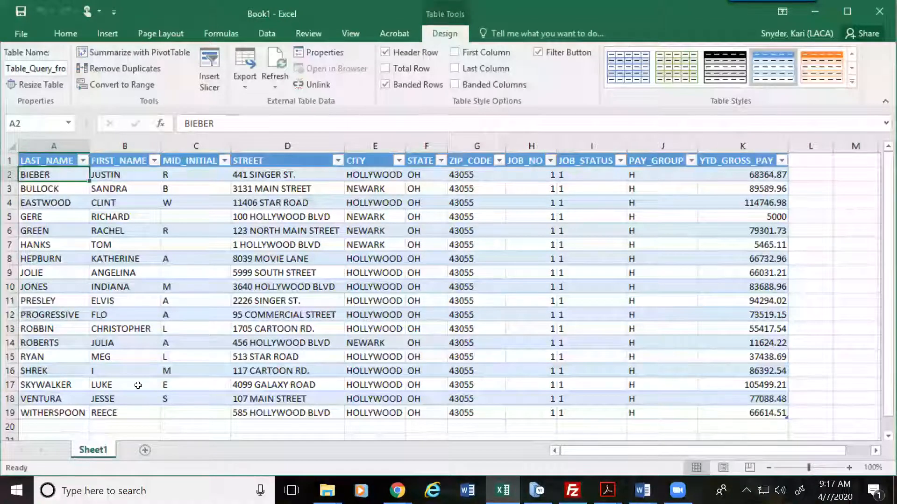
left_click(137, 384)
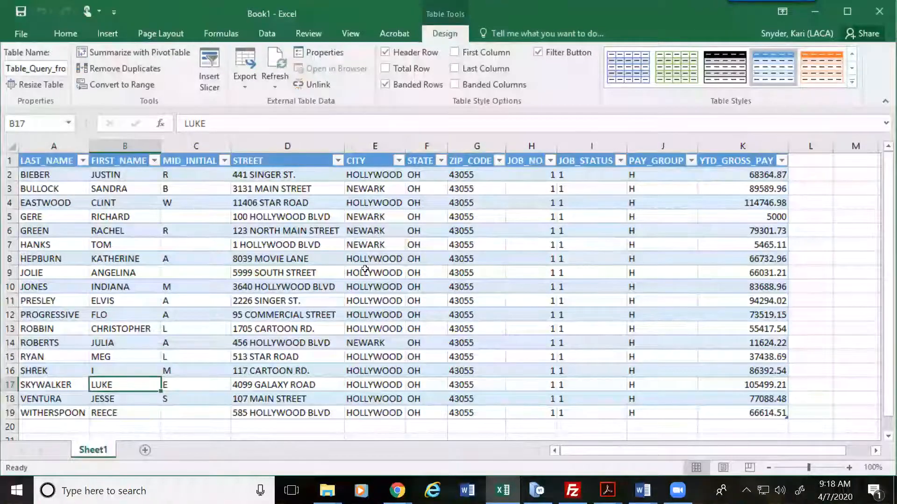
scroll(369, 271, "down", 1)
scroll(371, 272, "up", 1)
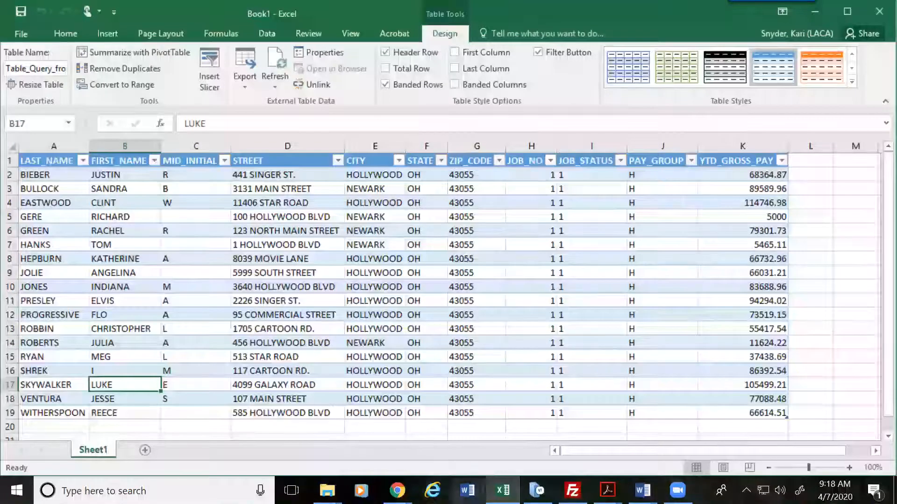
Step: Launch a second Excel window from the taskbar jump list and create a blank workbook
right_click(502, 486)
left_click(461, 415)
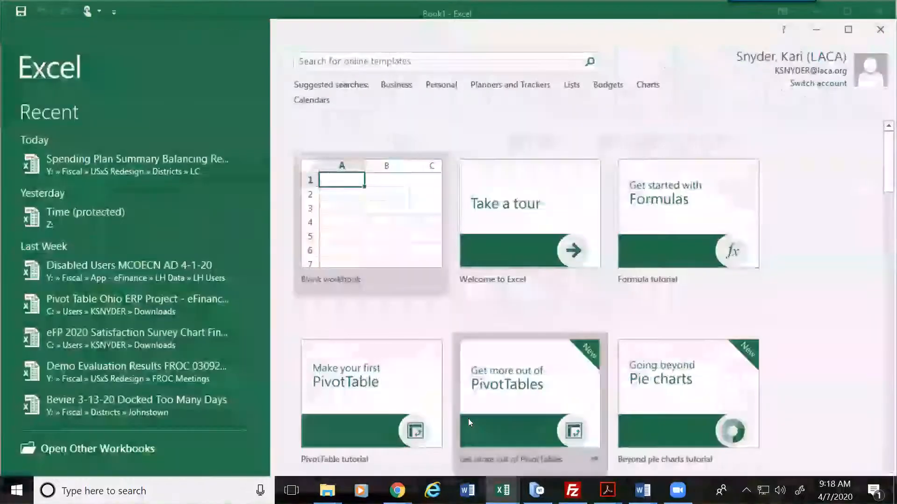
left_click(391, 220)
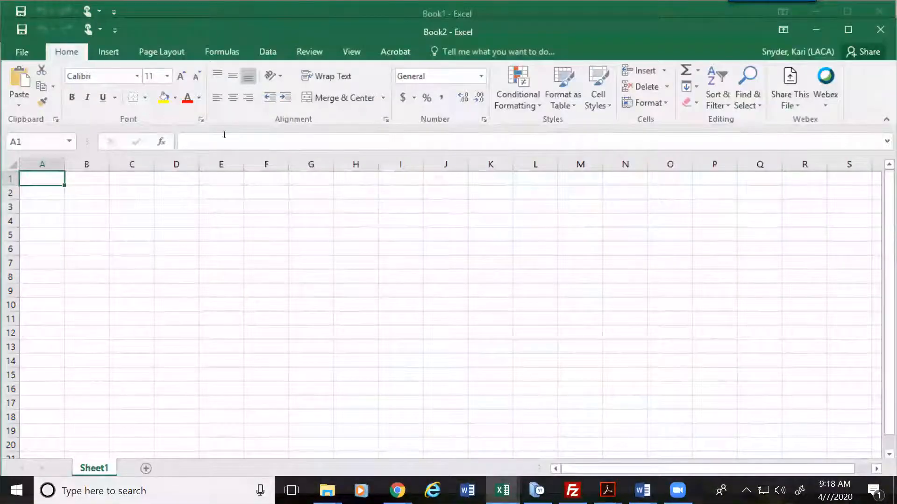
Step: Start a From Microsoft Query import using the USAS data source
left_click(279, 51)
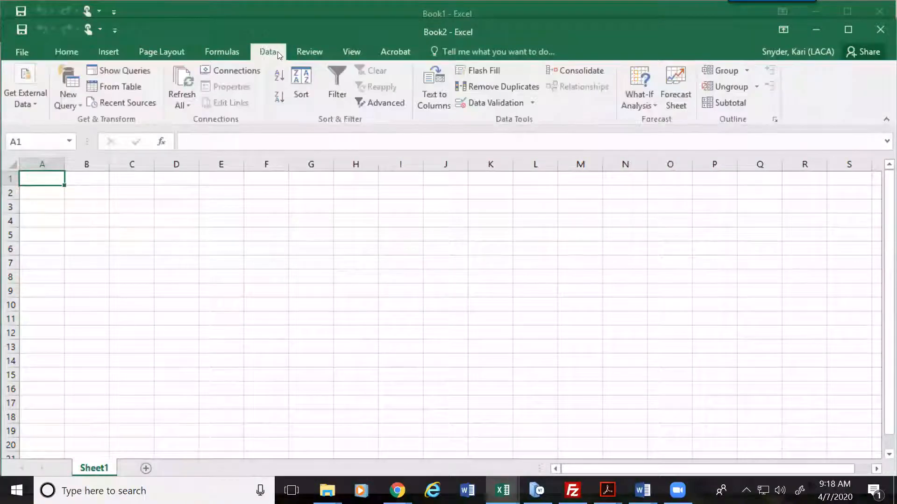
left_click(35, 102)
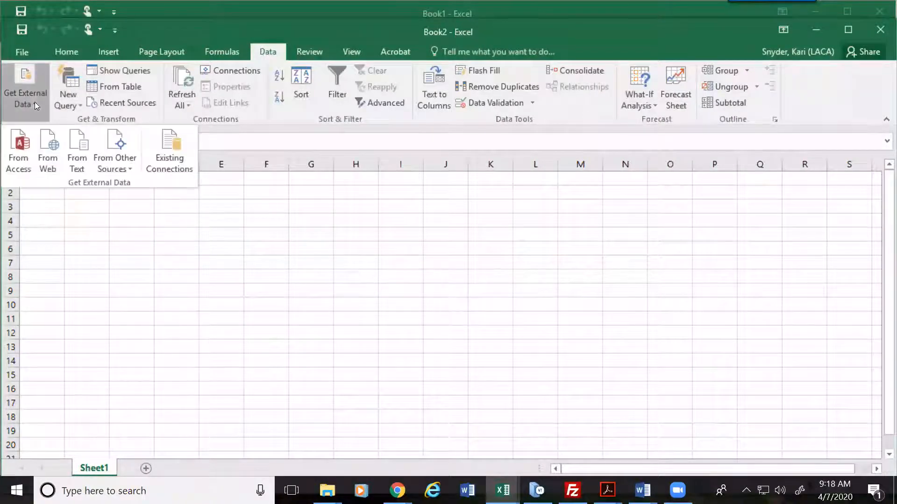
left_click(125, 159)
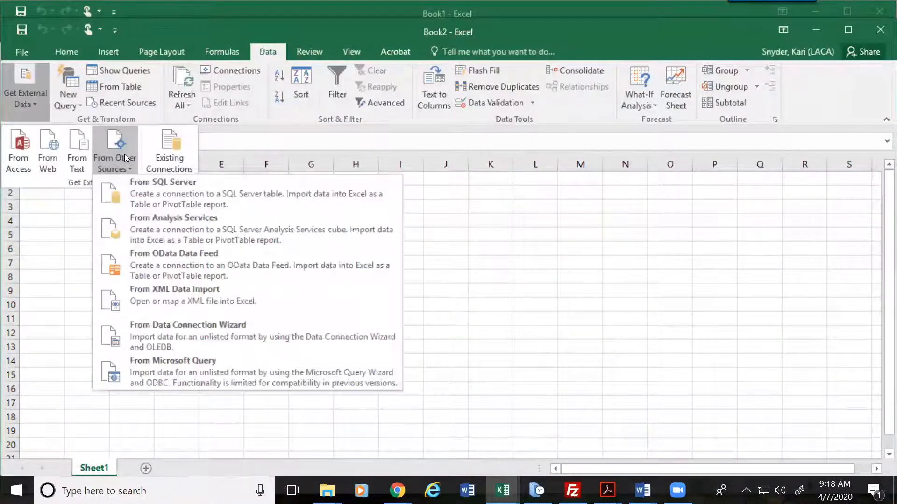
left_click(150, 371)
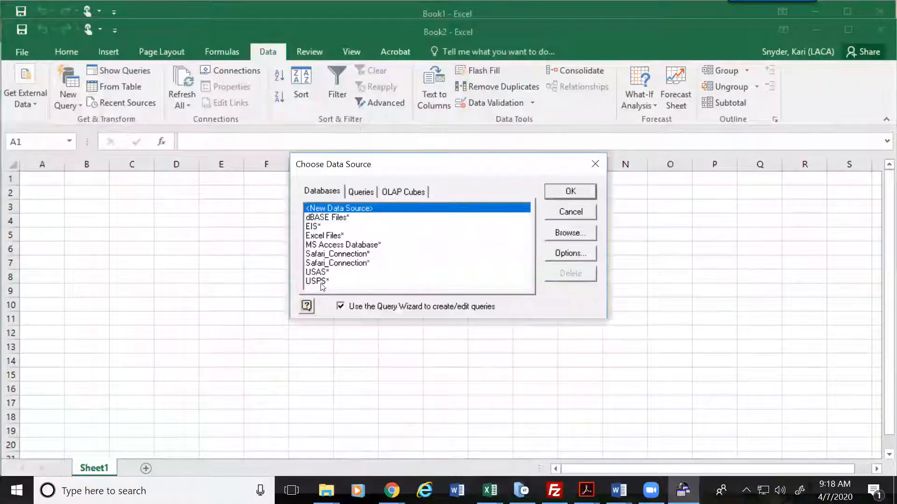
left_click(321, 272)
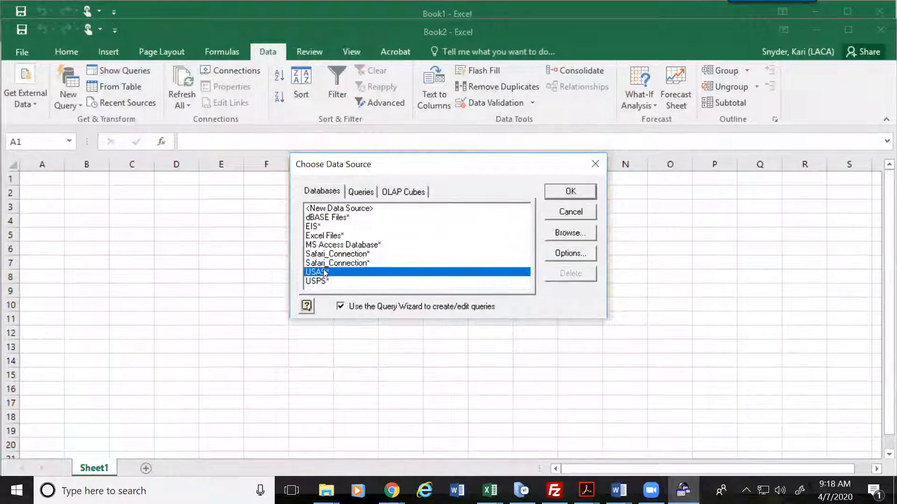
left_click(574, 190)
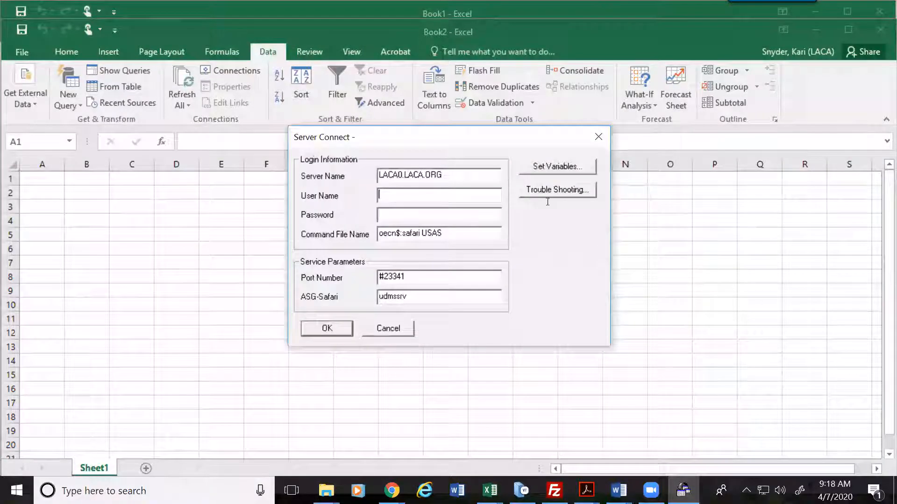
Step: Log in with the user name and password, appending 'tr' to the command file name
key("Tab")
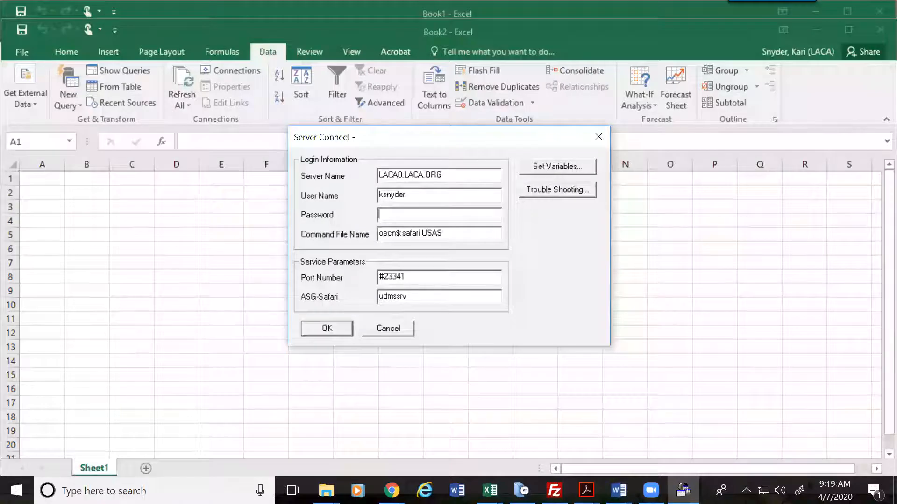
type("****************")
key("Tab")
key("End")
type("tr")
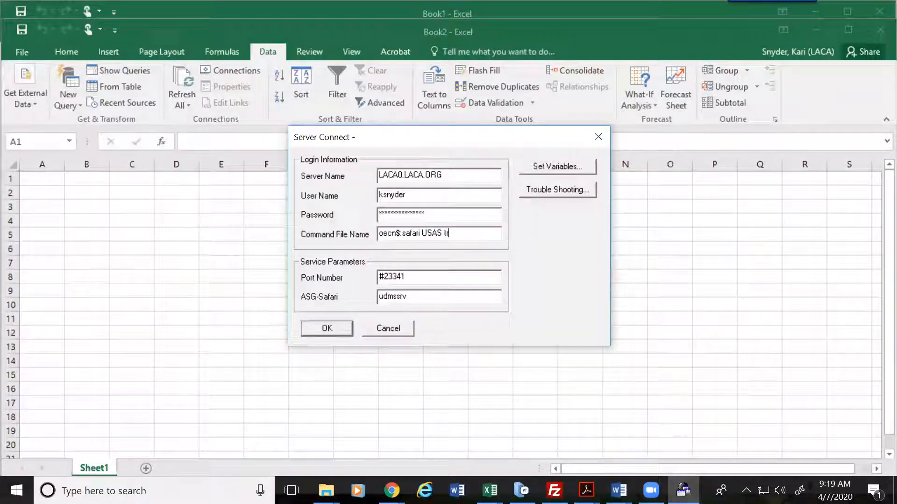
key("Return")
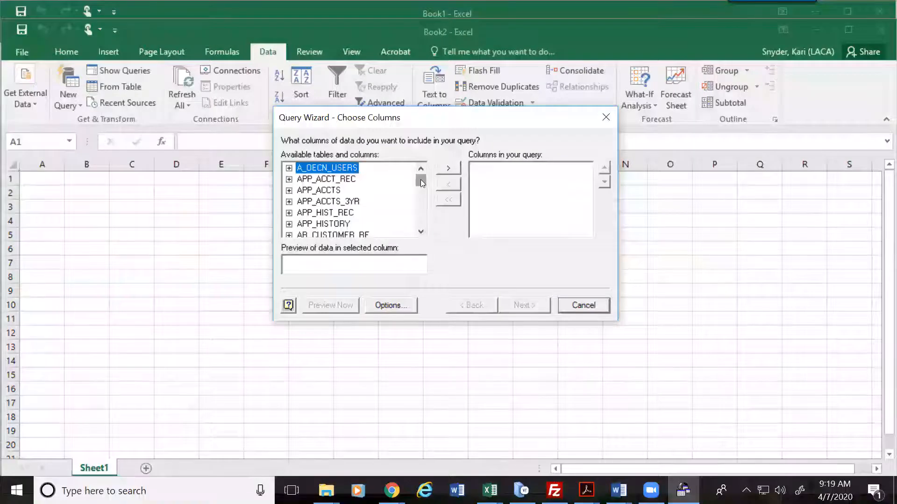
Step: Expand VENDORS and add NAME_1, NAME_2, ADDRESS_1, ADDRESS_2, CITY and STATE to the query
left_click_drag(424, 178, 421, 219)
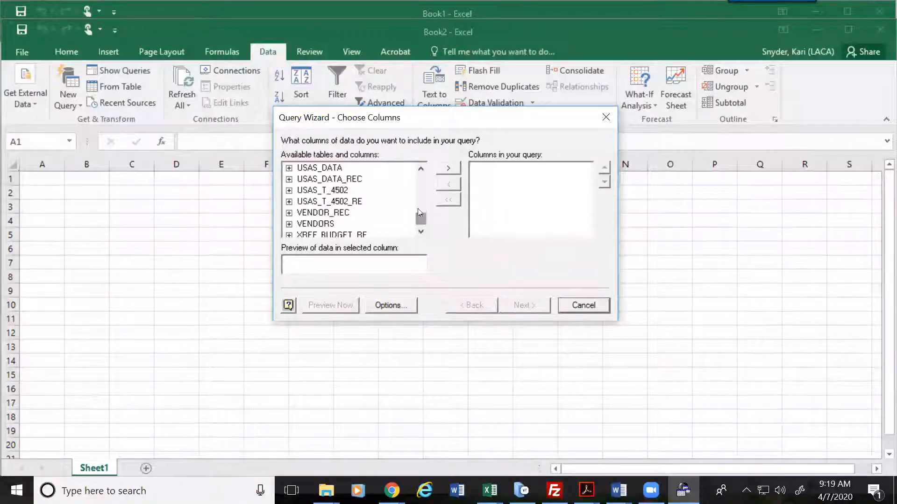
left_click(289, 224)
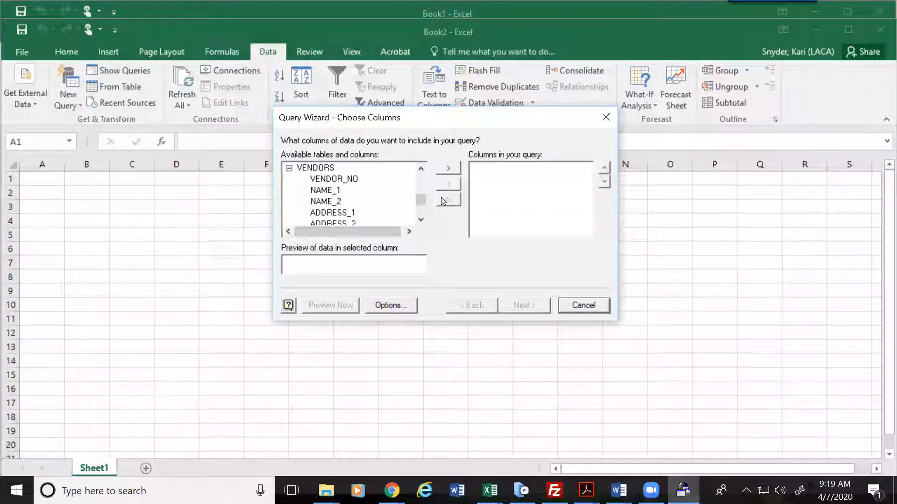
double_click(322, 191)
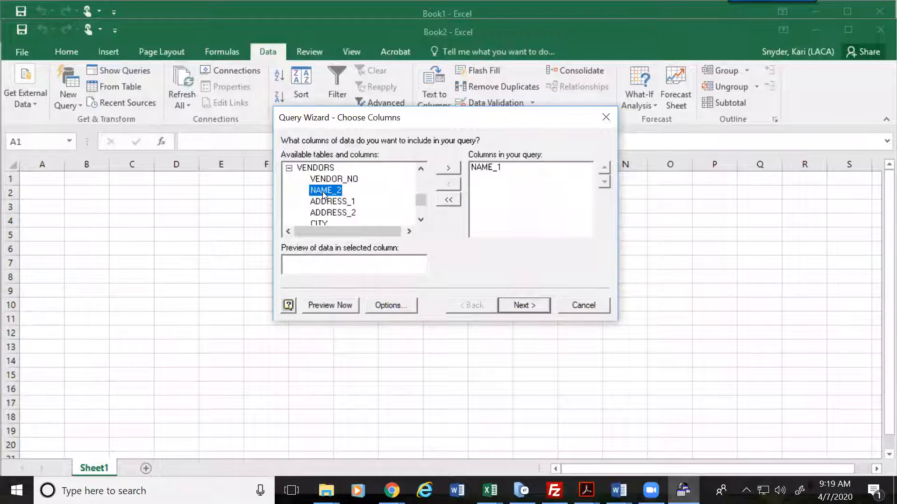
double_click(322, 192)
double_click(323, 192)
double_click(323, 191)
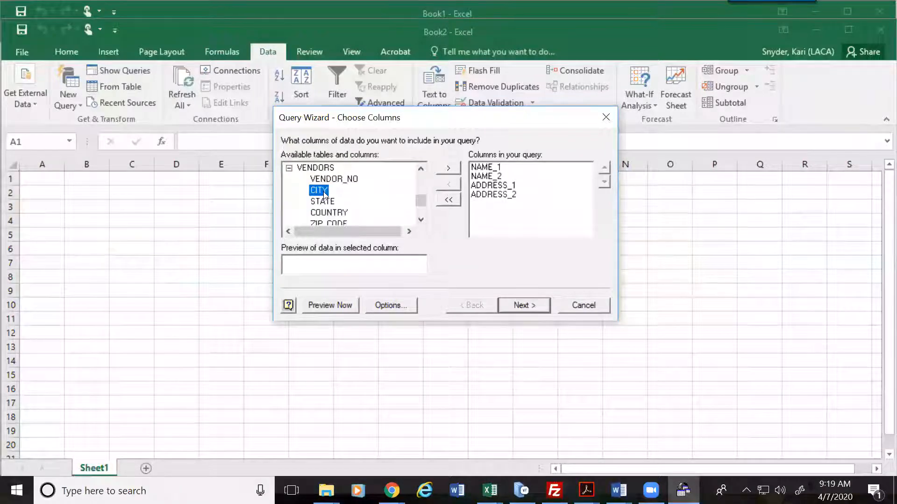
double_click(322, 191)
double_click(322, 192)
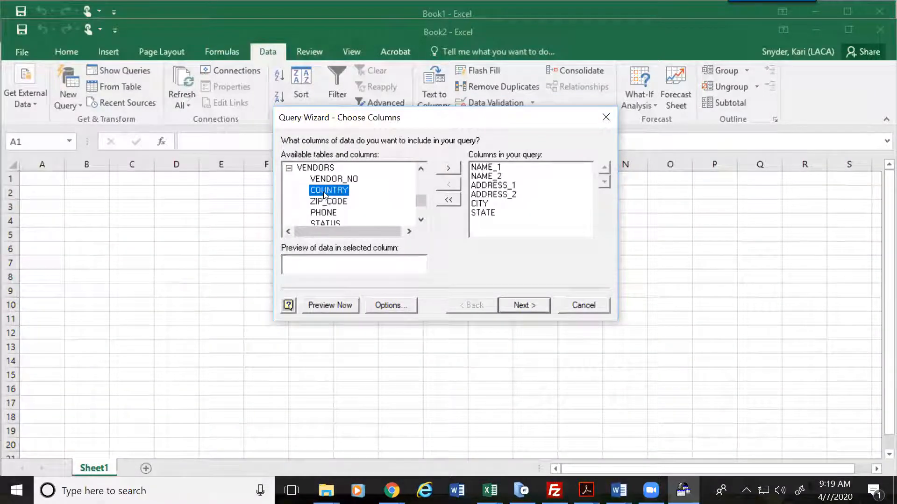
Step: Add ZIP_CODE, STATUS and YTD_TOTAL, then continue to Filter Data
double_click(328, 202)
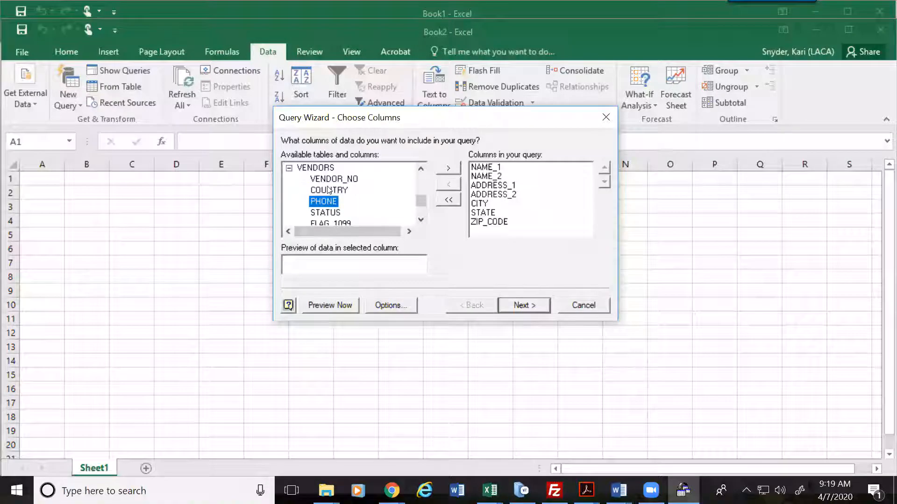
double_click(335, 213)
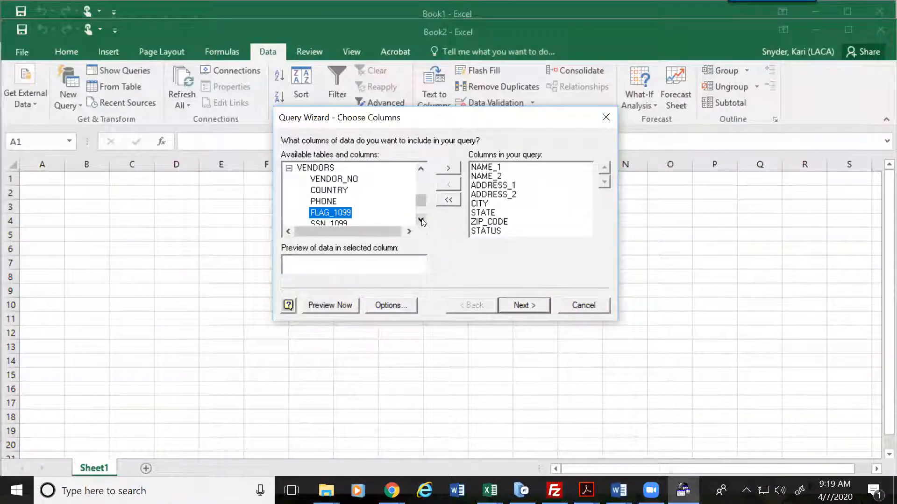
left_click(421, 219)
left_click(421, 220)
left_click(420, 219)
left_click(420, 220)
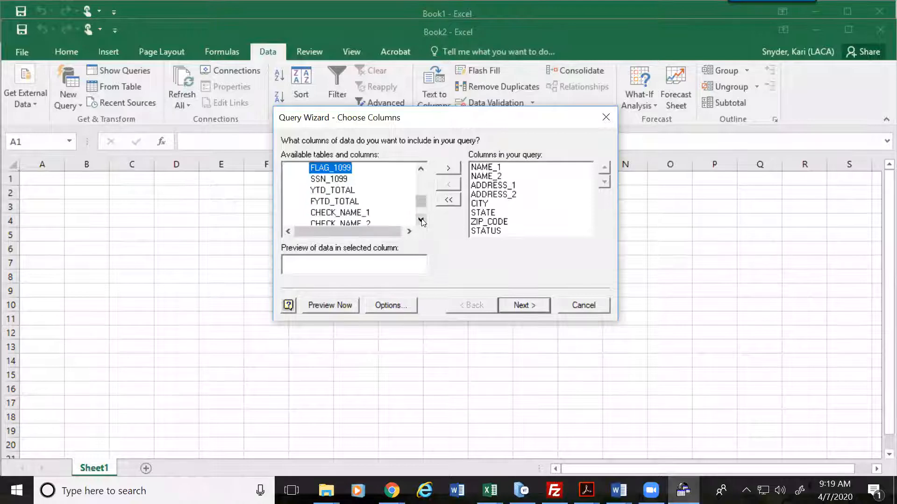
left_click(338, 191)
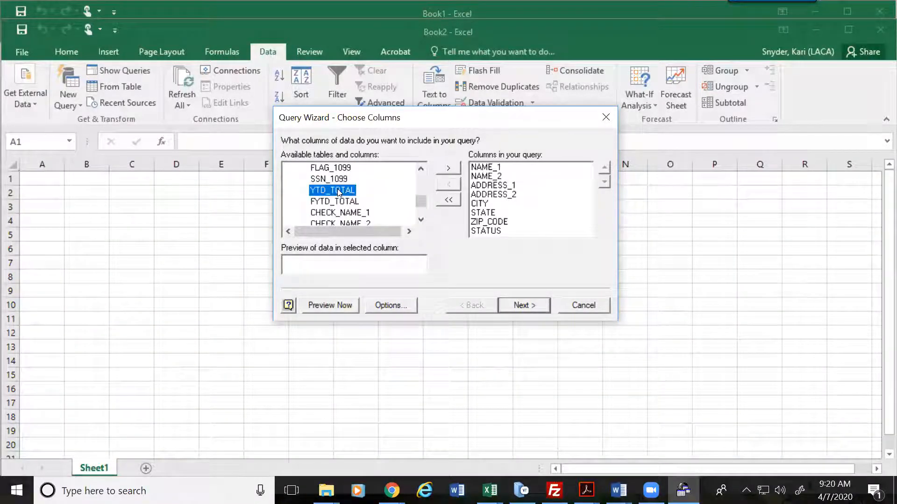
double_click(339, 190)
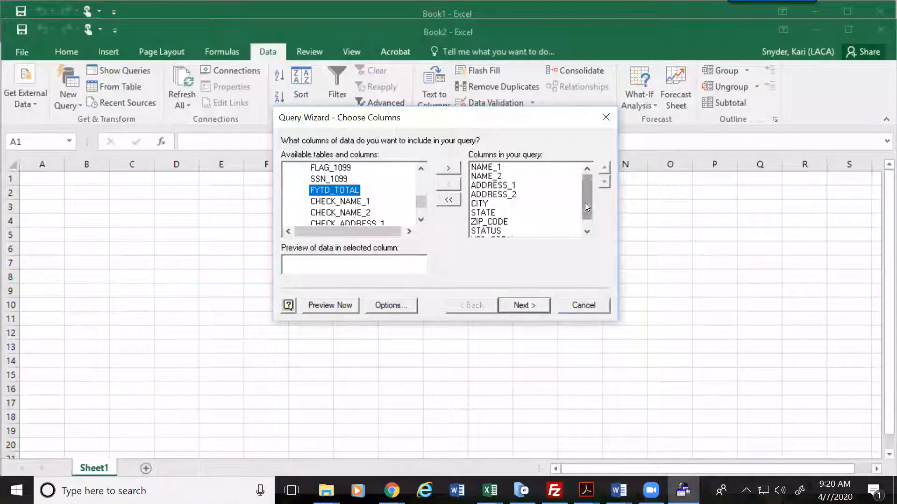
left_click_drag(585, 202, 589, 220)
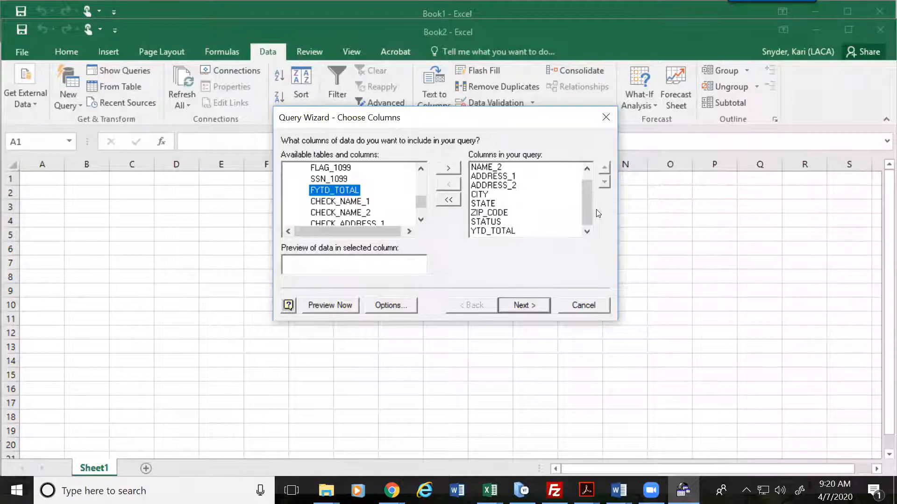
left_click_drag(590, 185, 588, 225)
left_click(526, 305)
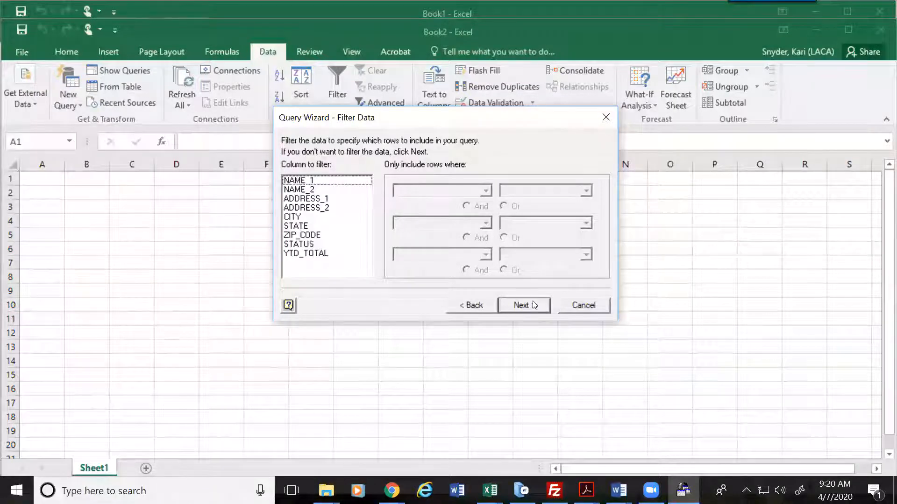
Step: Filter STATUS to equal 0
left_click(304, 243)
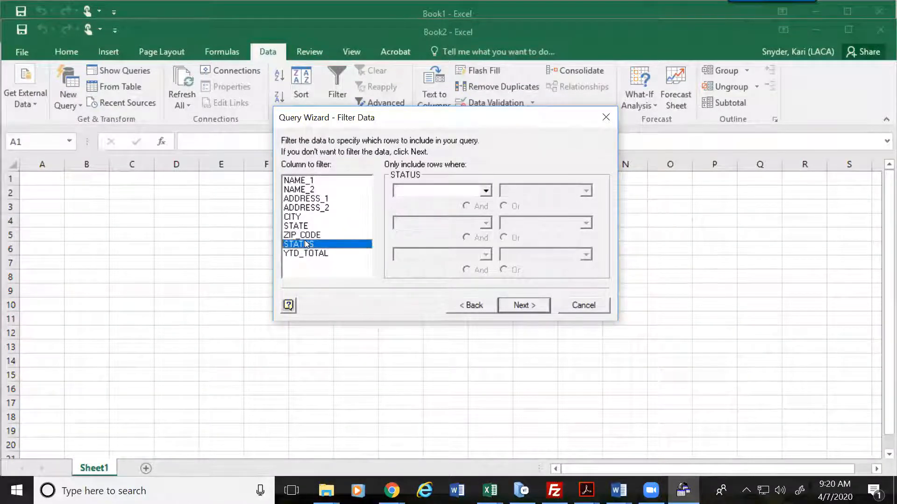
left_click(488, 190)
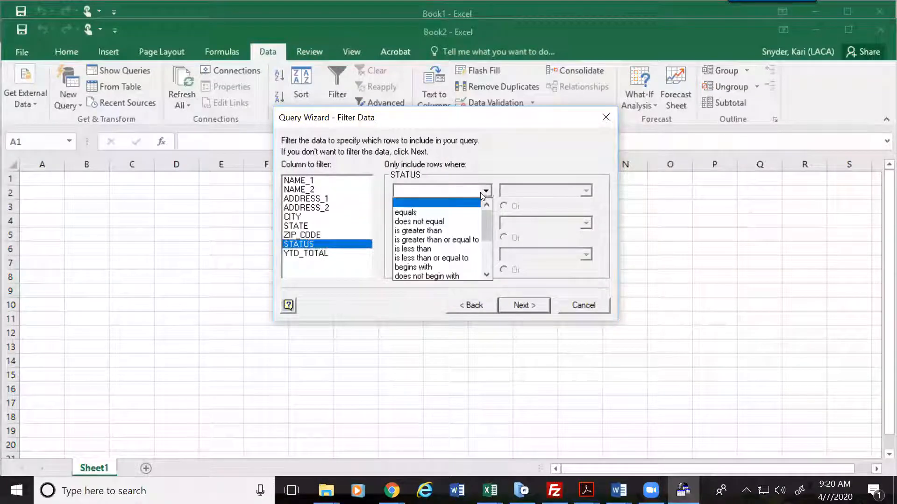
left_click(441, 210)
type("0")
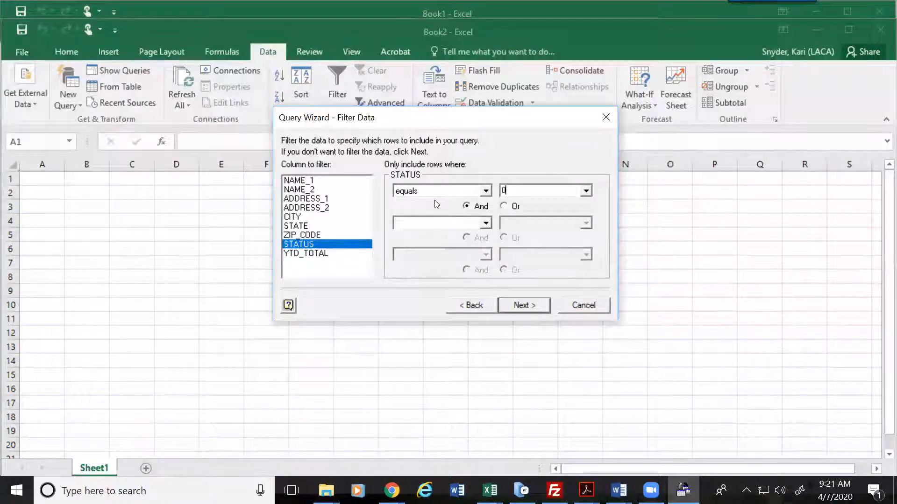
Step: Filter ZIP_CODE to equal 25914
left_click(311, 235)
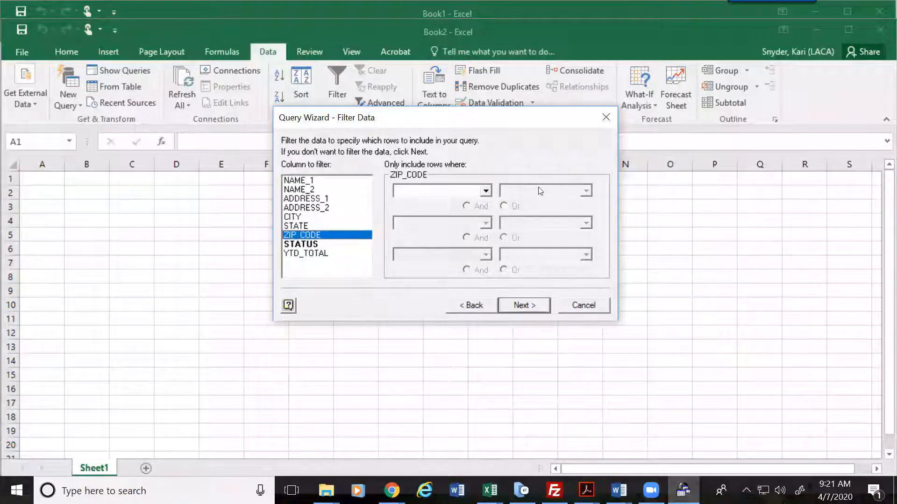
left_click(487, 196)
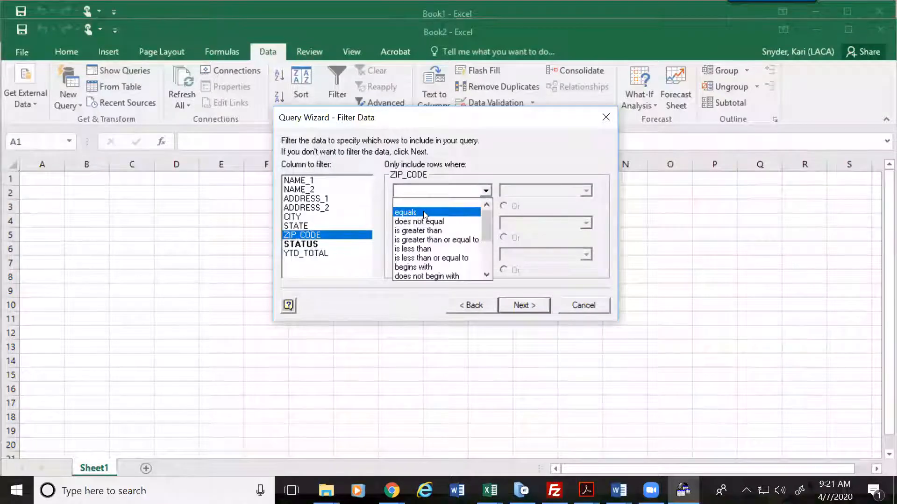
left_click(406, 208)
left_click(536, 190)
type("25914")
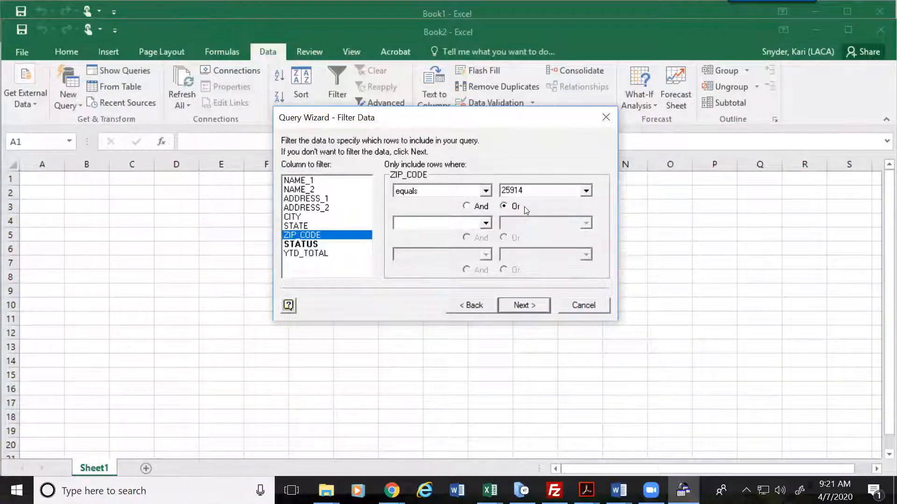
Step: Add Or conditions for ZIP_CODE equals 66314 and 55555, then select YTD_TOTAL to filter
left_click(466, 206)
left_click(463, 224)
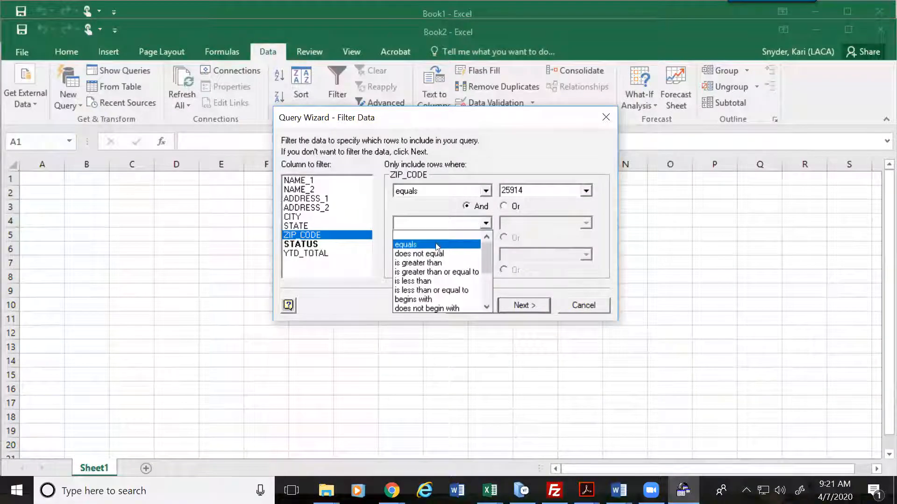
left_click(405, 245)
left_click(503, 205)
left_click(530, 219)
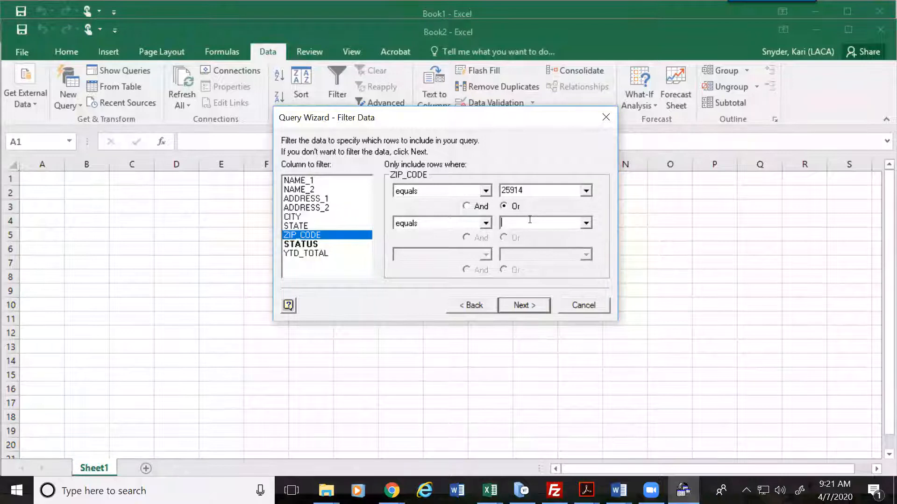
type("66314")
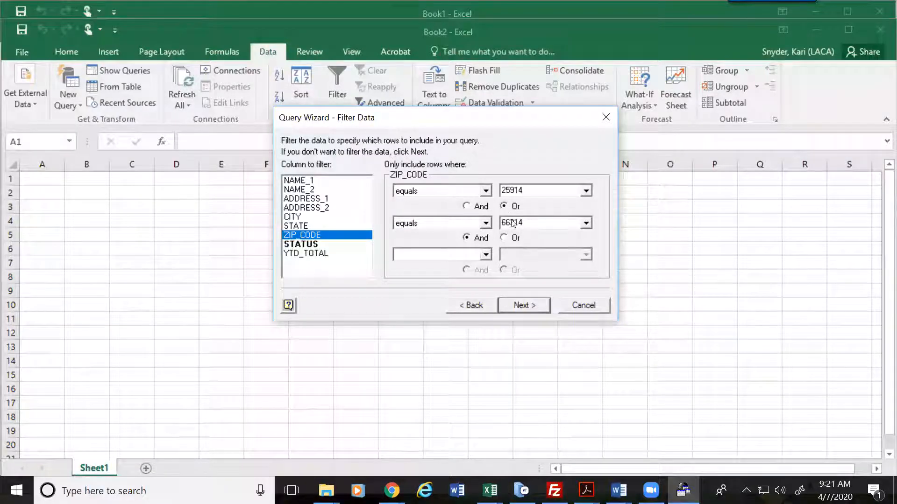
left_click(503, 238)
left_click(486, 255)
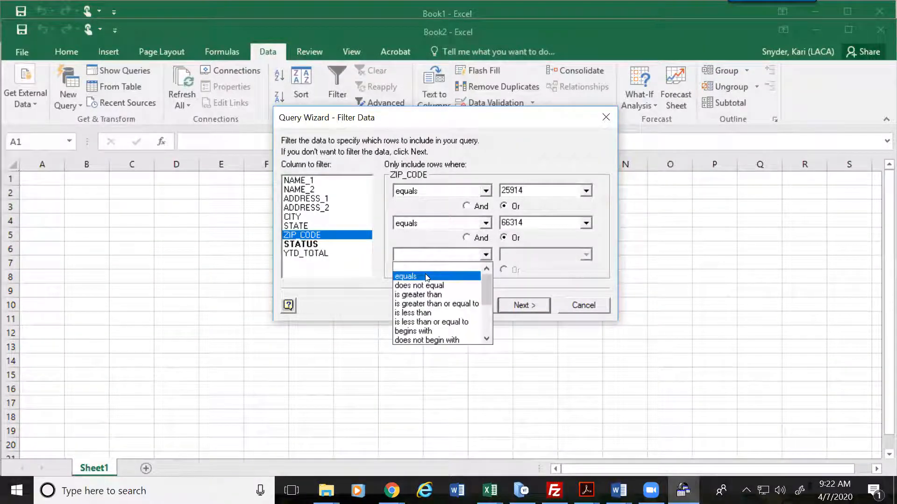
left_click(441, 276)
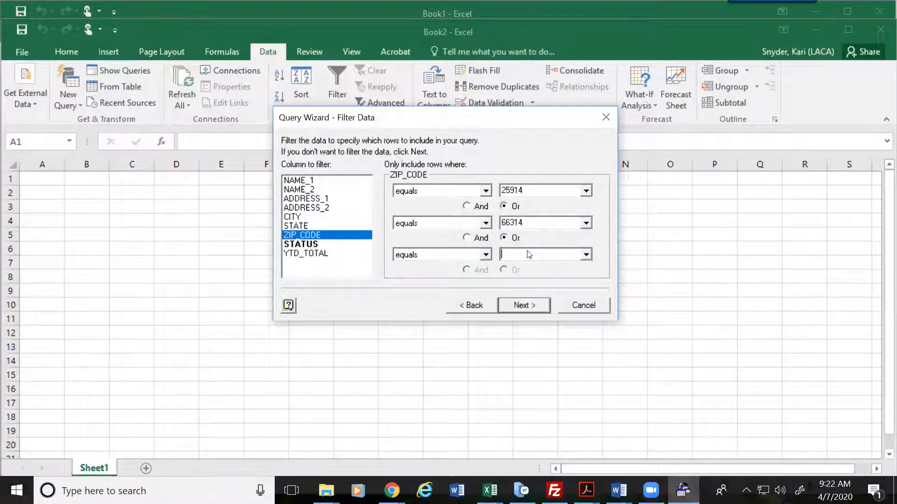
type("55555")
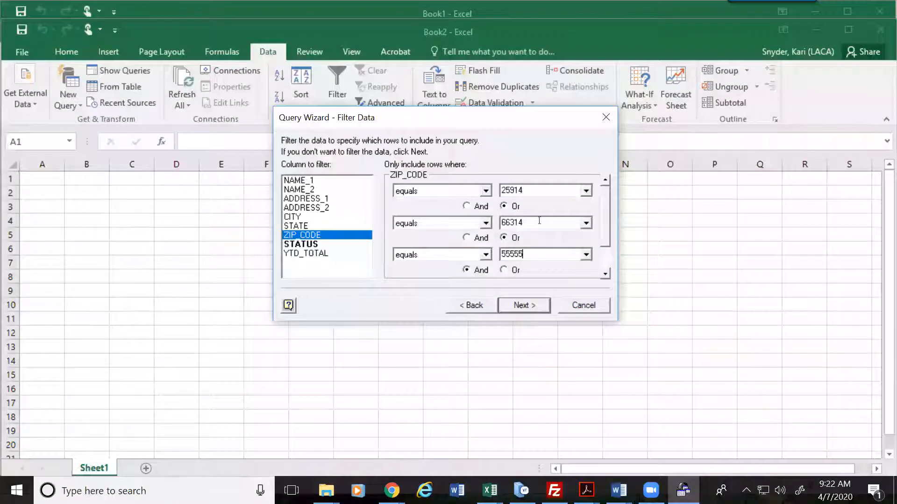
mouse_move(605, 204)
left_mouse_down()
mouse_move(609, 252)
mouse_move(605, 207)
left_mouse_up()
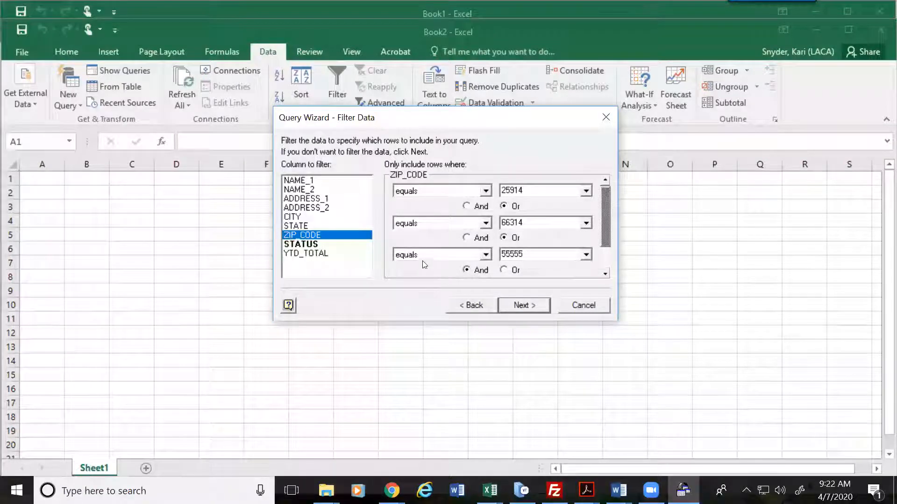
left_click(312, 254)
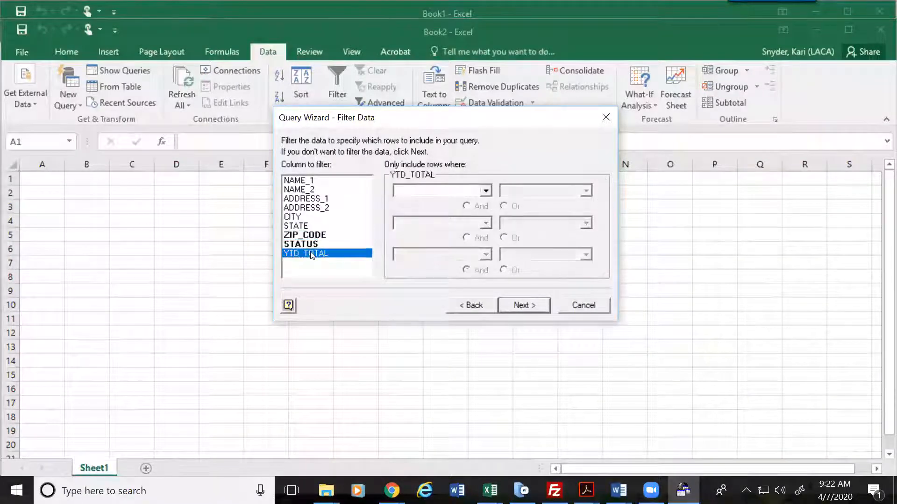
Step: Filter YTD_TOTAL to be greater than 1
left_click(485, 191)
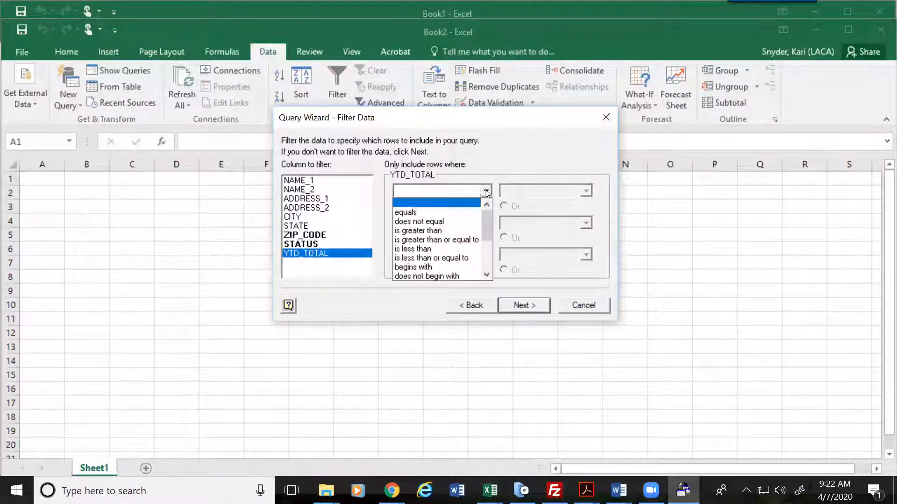
left_click(420, 231)
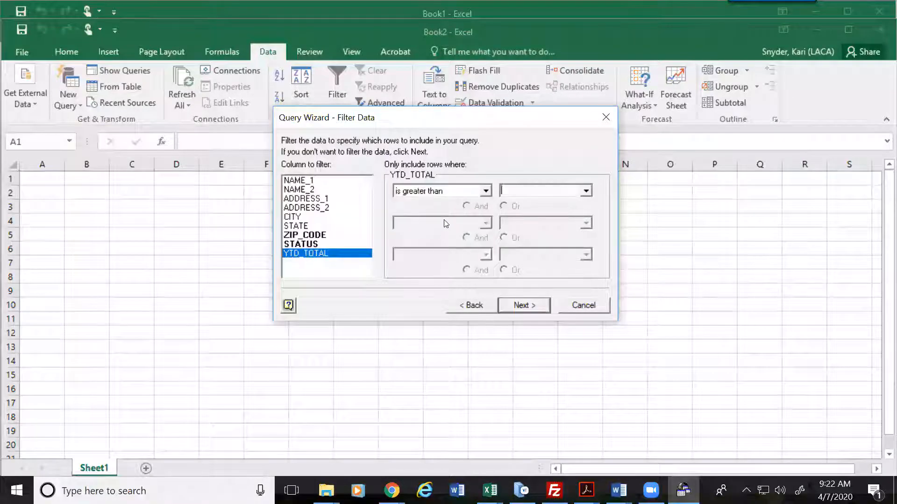
type("1")
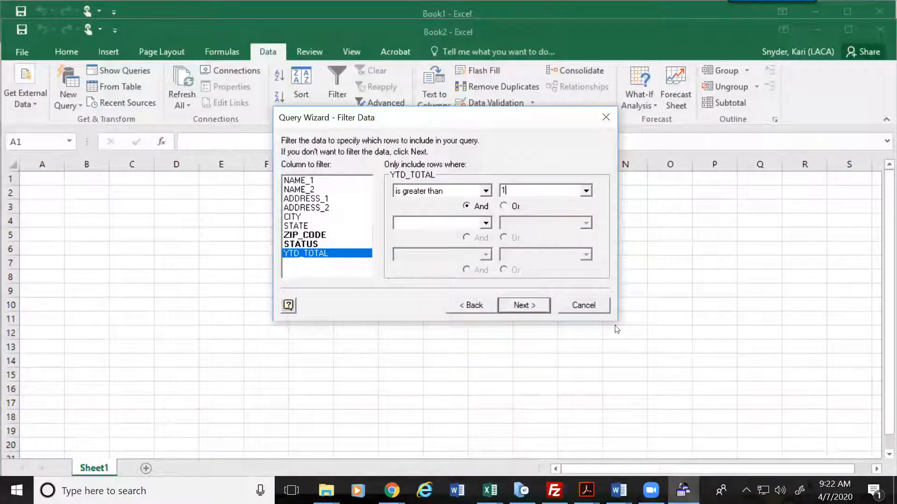
left_click(540, 304)
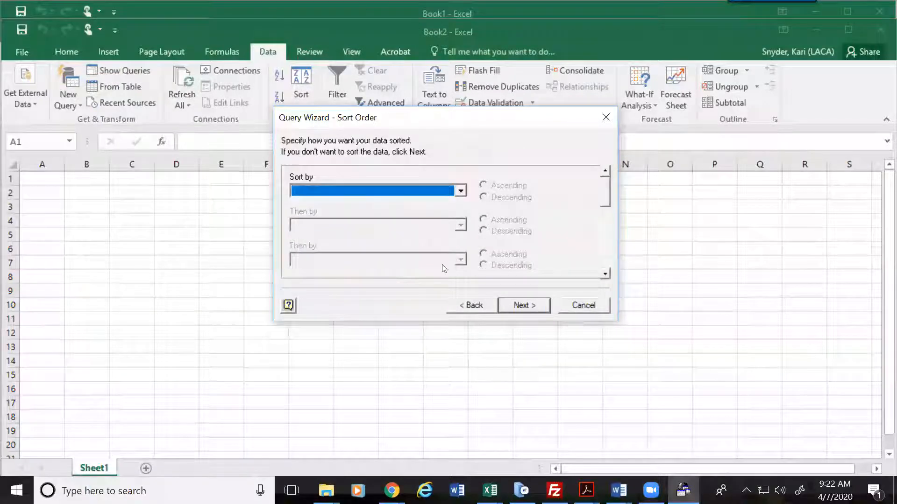
Step: Sort the results by ZIP_CODE, then by NAME_1
left_click(461, 192)
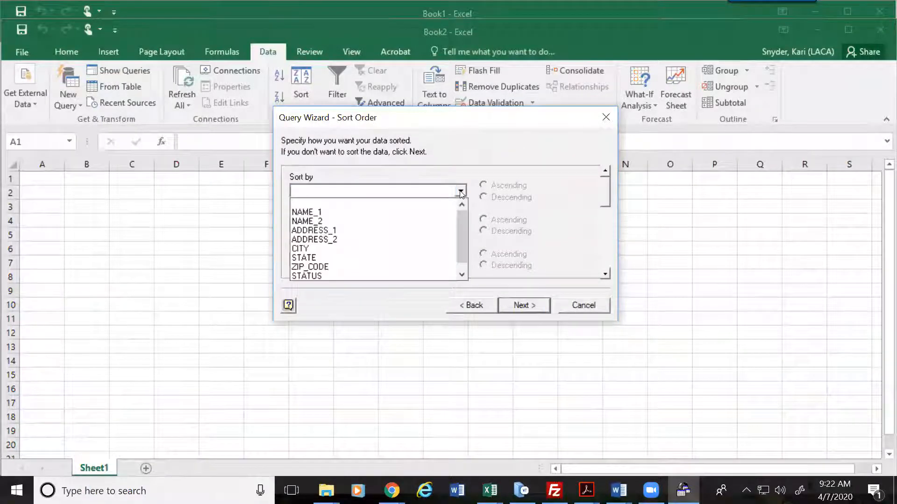
left_click(314, 267)
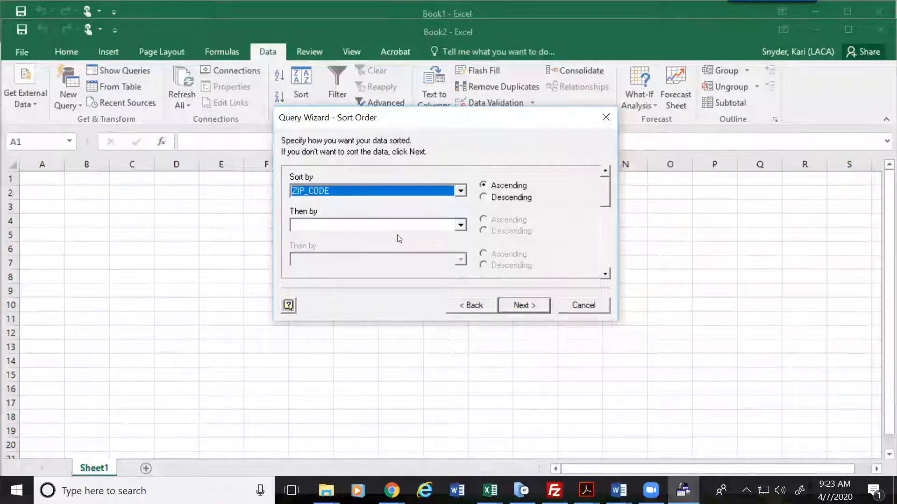
left_click(460, 225)
left_click(309, 247)
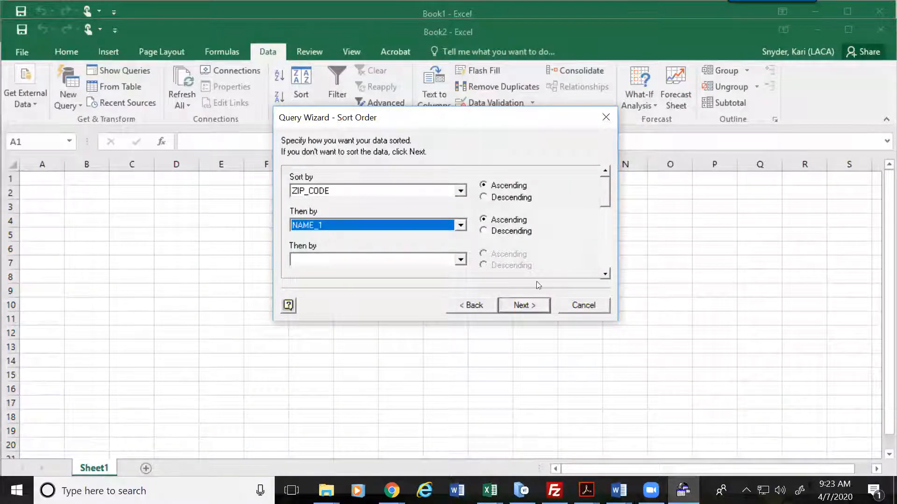
Step: Finish the wizard and return the data to Excel as a table at A1
left_click(533, 309)
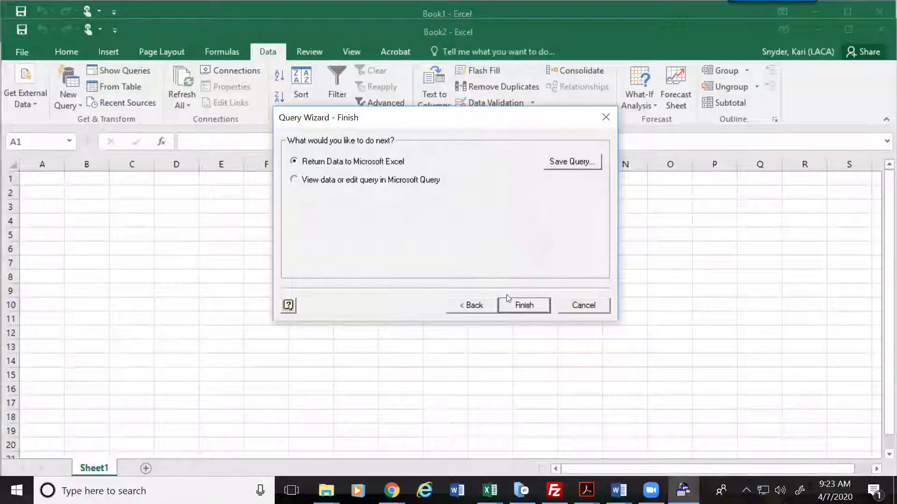
left_click(519, 299)
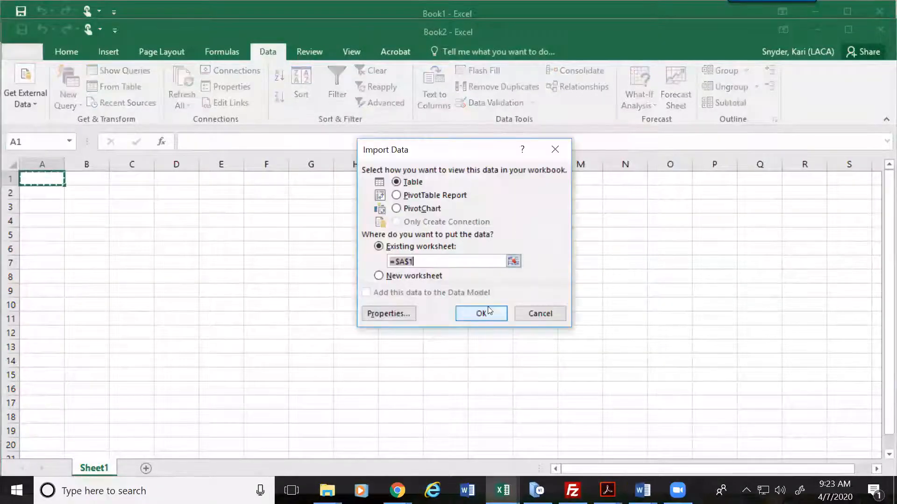
left_click(472, 313)
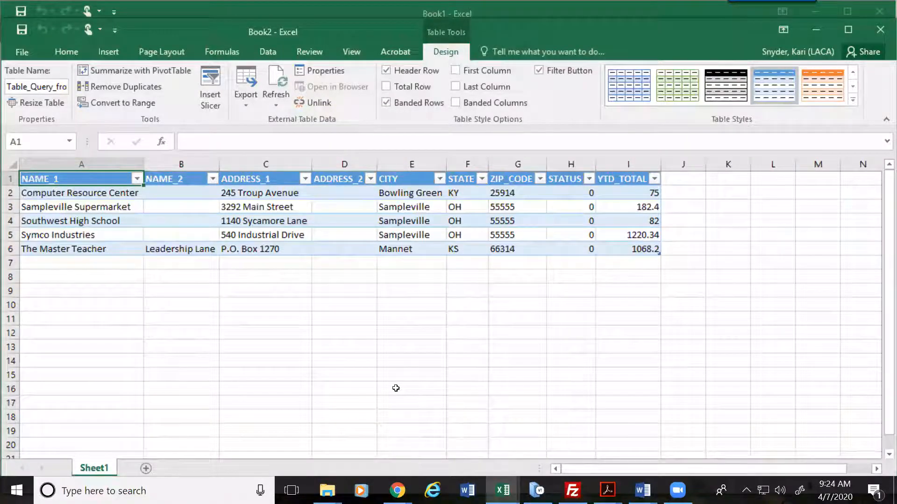
Step: Close the Book2 workbook after checking the five-vendor table
left_click(873, 31)
Step: Close Book2 and Book1 without saving, exiting Excel
left_click(457, 270)
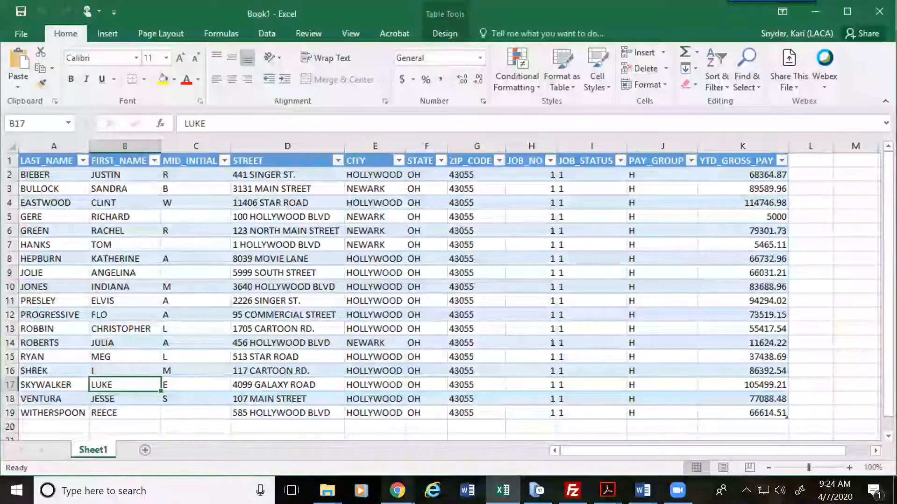
left_click(879, 11)
left_click(451, 272)
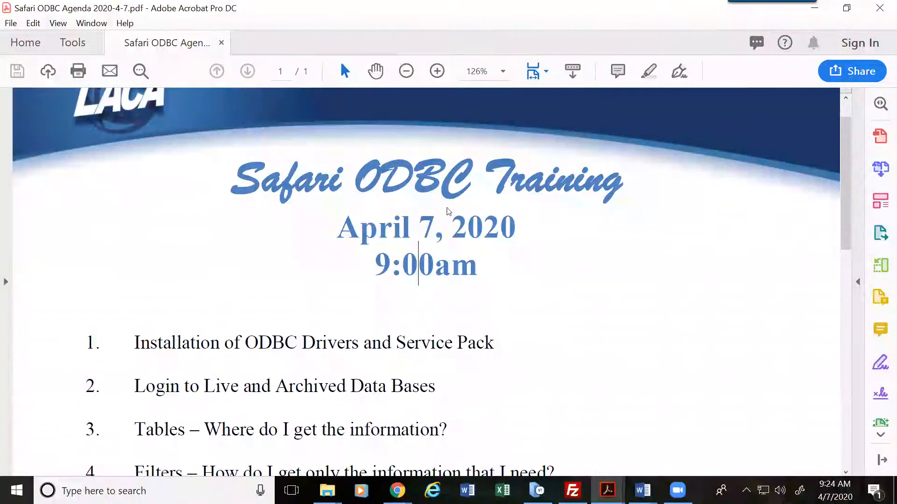
Step: Relaunch Excel from the taskbar jump list and open a new blank workbook
right_click(502, 490)
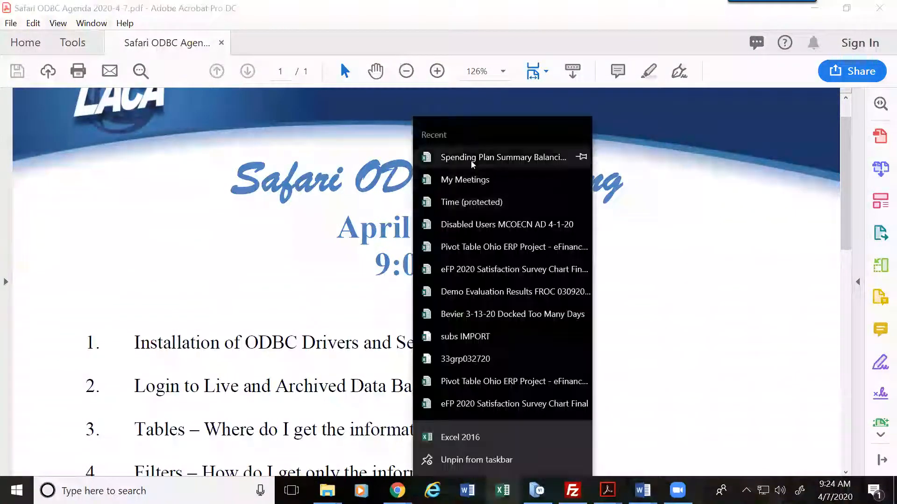
left_click(465, 375)
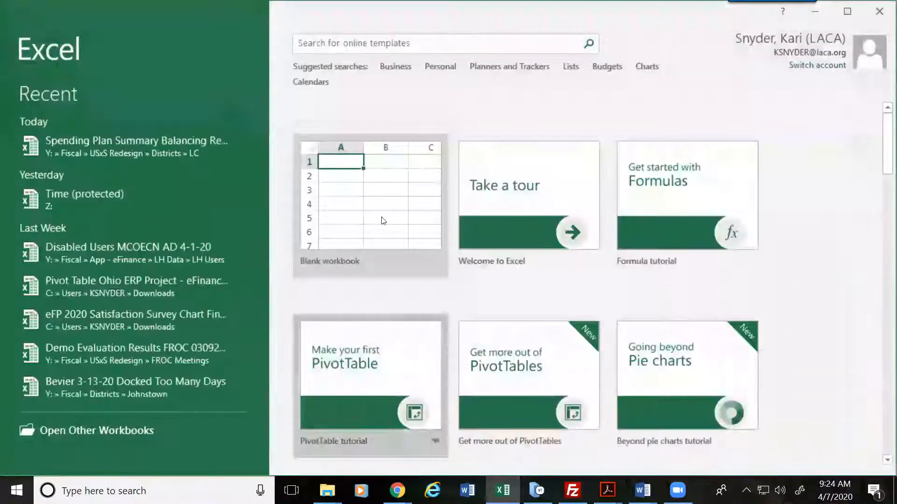
left_click(379, 197)
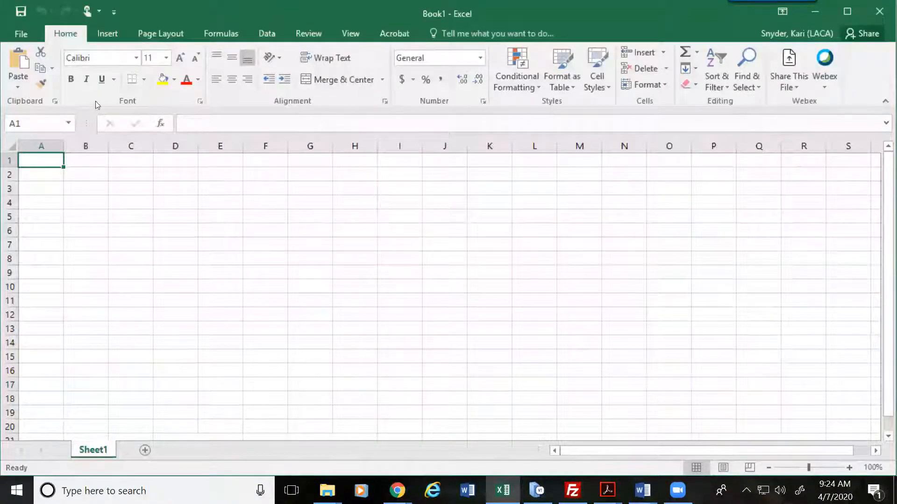
left_click(269, 33)
Step: Start a From Microsoft Query import using the USPS data source
left_click(25, 79)
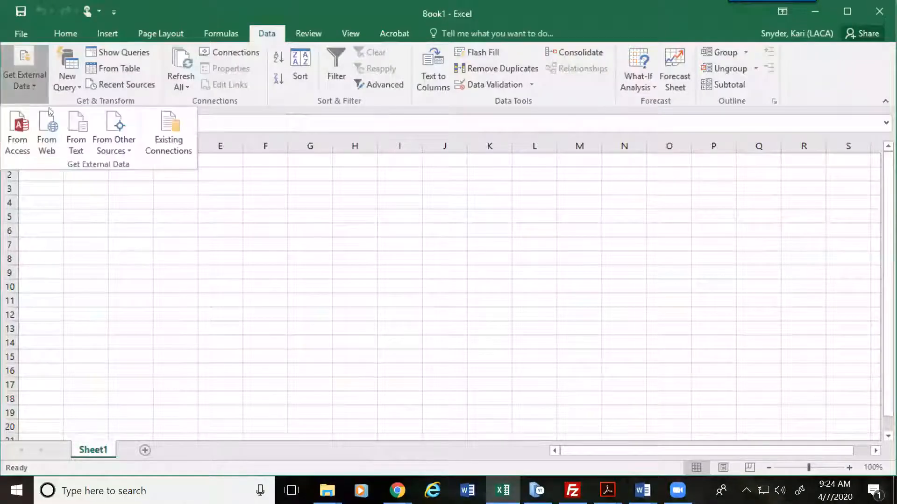
left_click(129, 143)
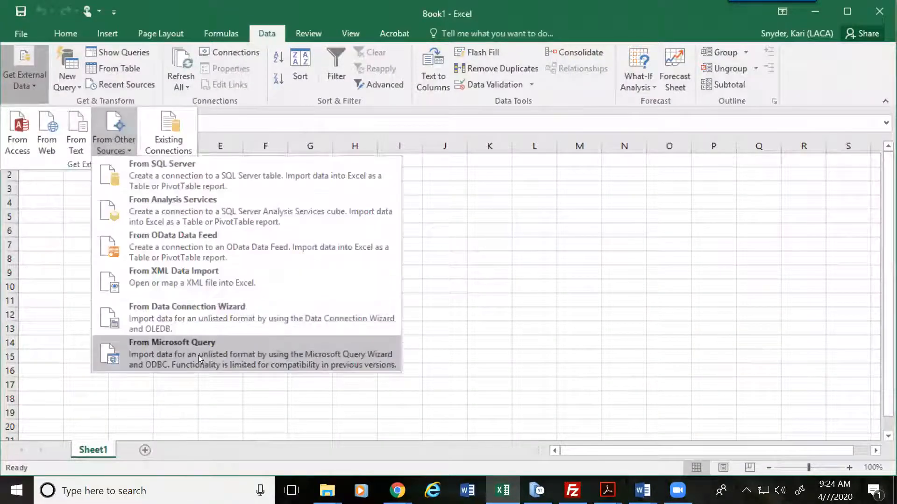
left_click(198, 355)
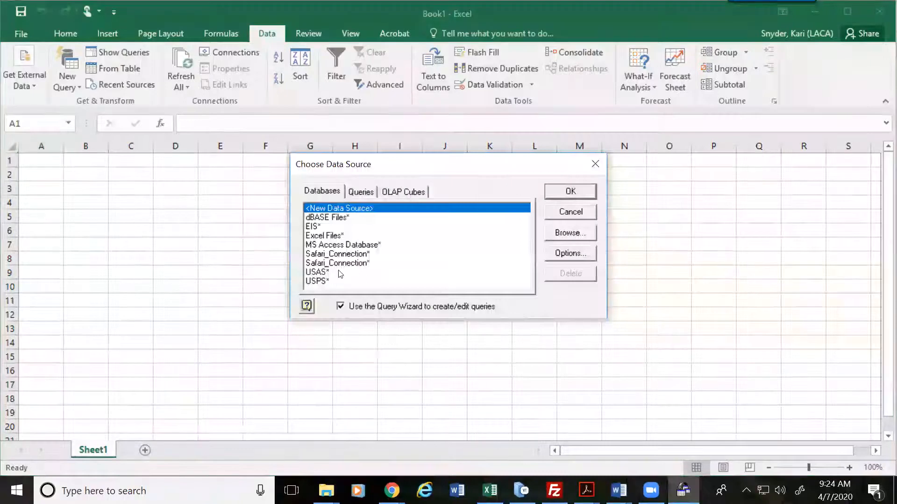
left_click(322, 283)
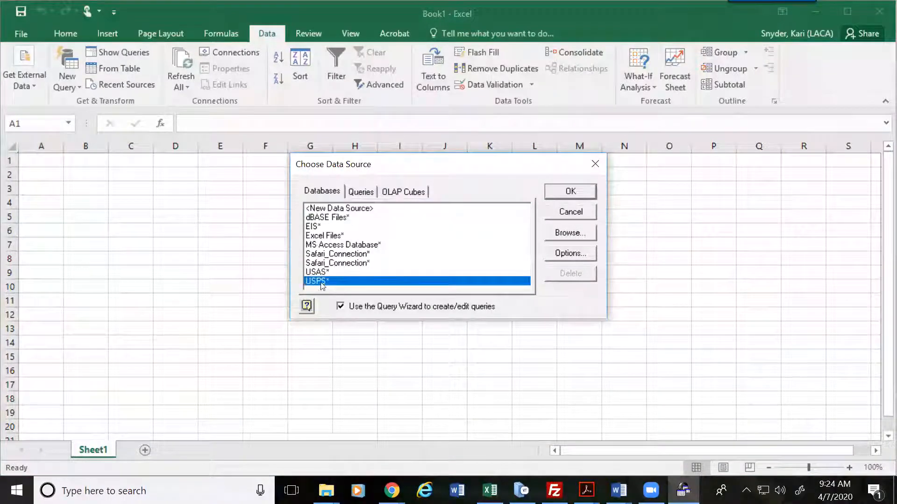
left_click(571, 192)
Step: Log in with the user name and password, appending 'sa' to the command file name
key("Tab")
type("********")
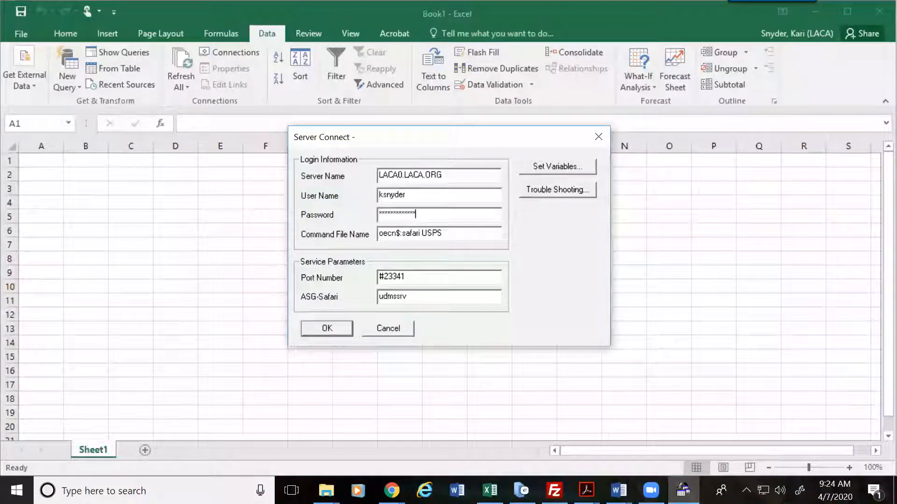
key("Tab")
key("End")
type("sa")
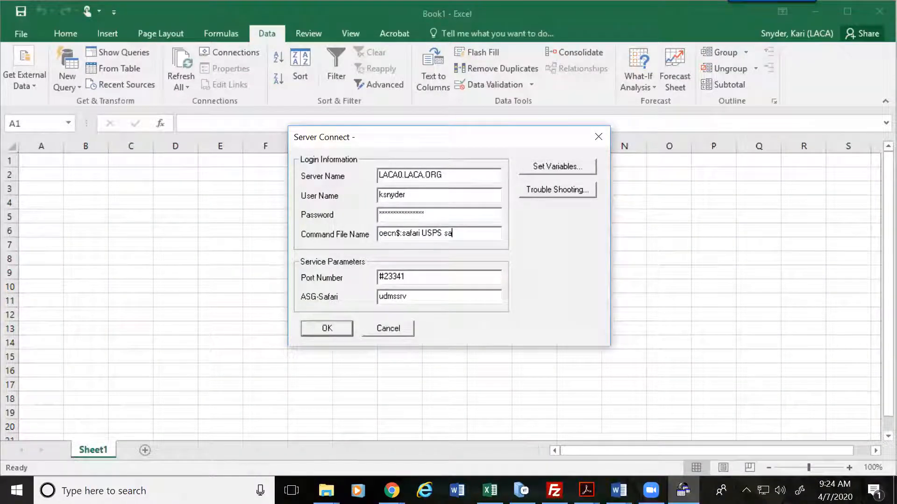
key("Return")
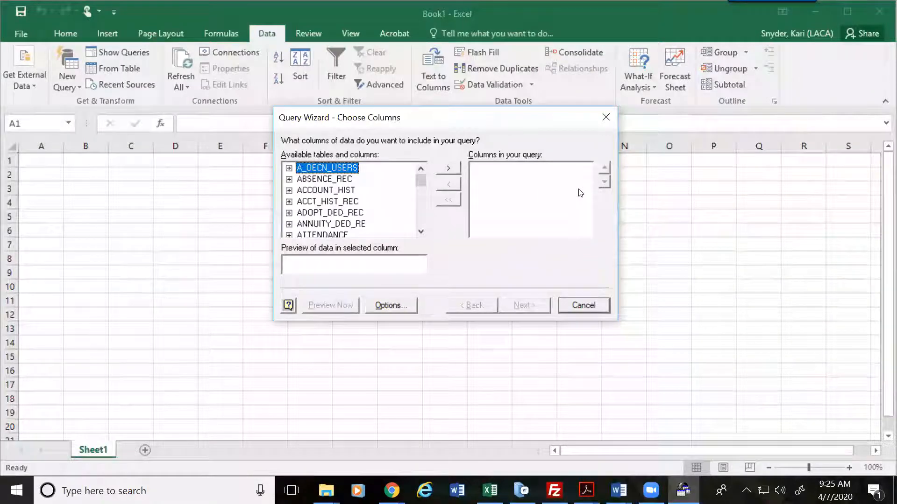
Step: Expand JOB_POSITION and add FULL_NAME and HIRE_DATE to the query
left_click_drag(421, 180, 423, 208)
left_click(422, 171)
left_click(421, 171)
left_click(421, 171)
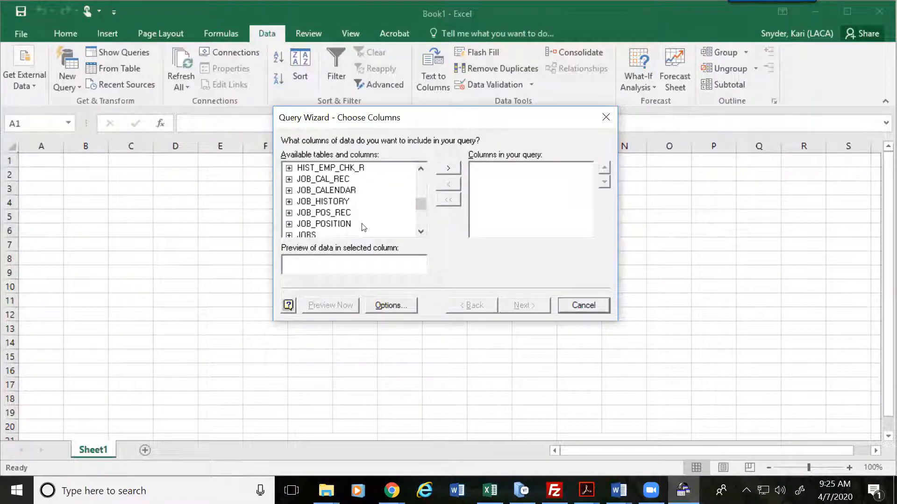
left_click(421, 232)
left_click(421, 232)
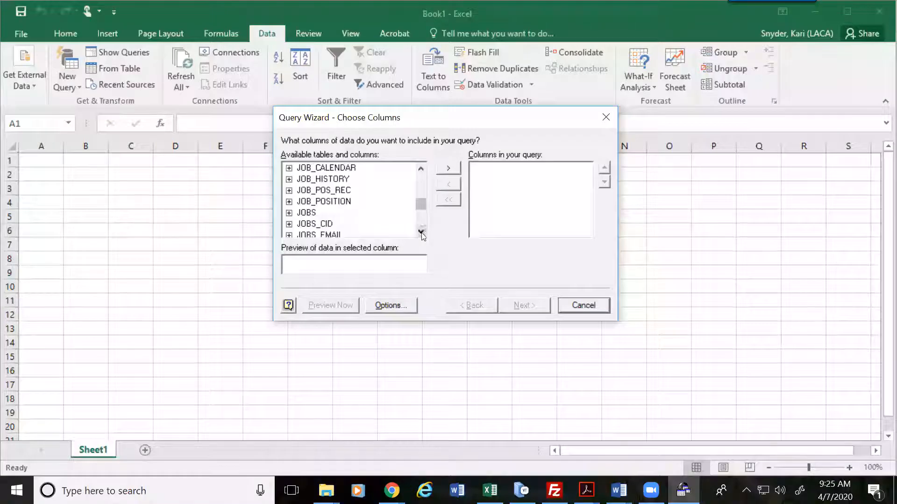
left_click(289, 202)
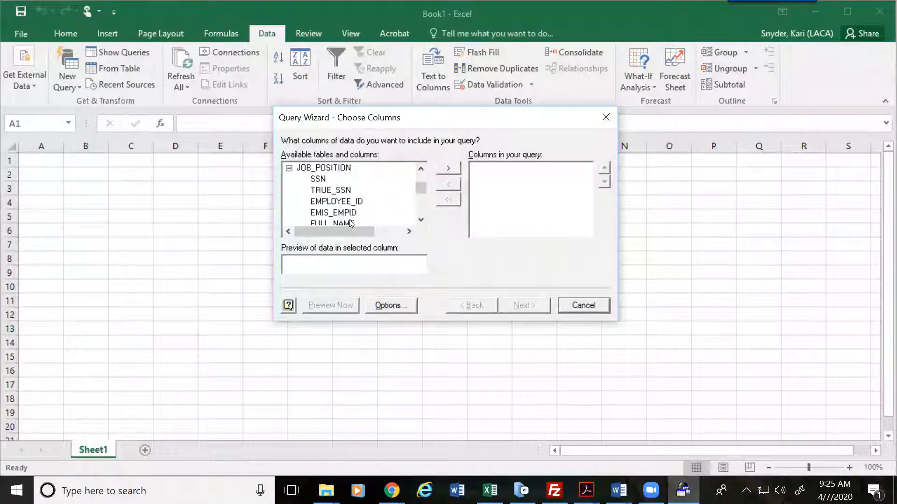
left_click(421, 218)
double_click(328, 214)
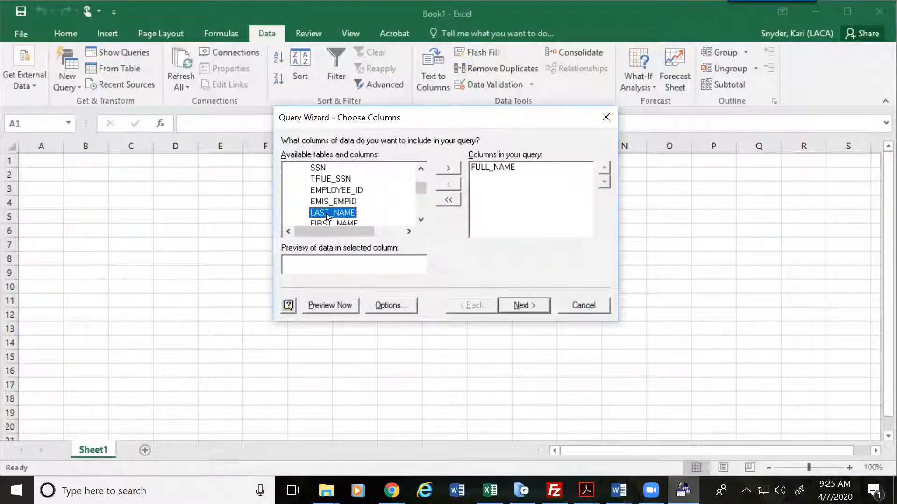
left_click(420, 220)
left_click_drag(421, 220, 421, 222)
double_click(337, 214)
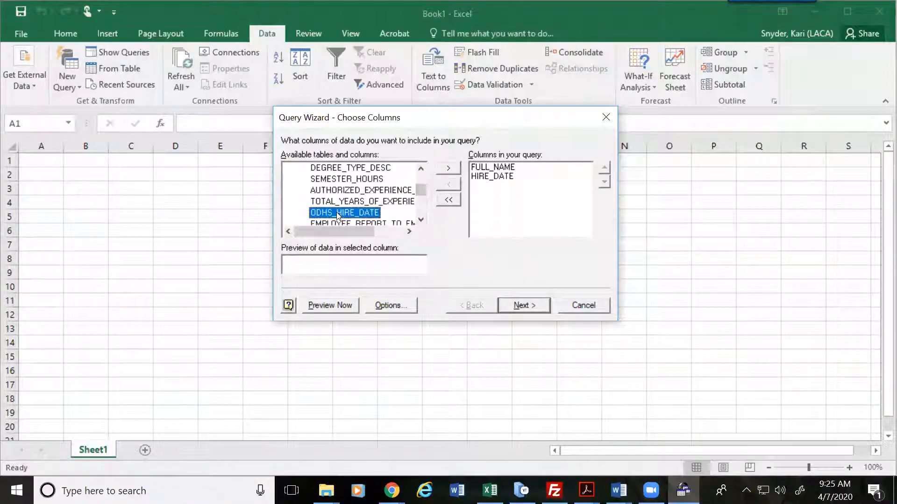
Step: Add JOB_NO, JOB_STATUS, JOB_TITLE and PAY_GROUP to the query columns
left_click_drag(421, 223, 421, 223)
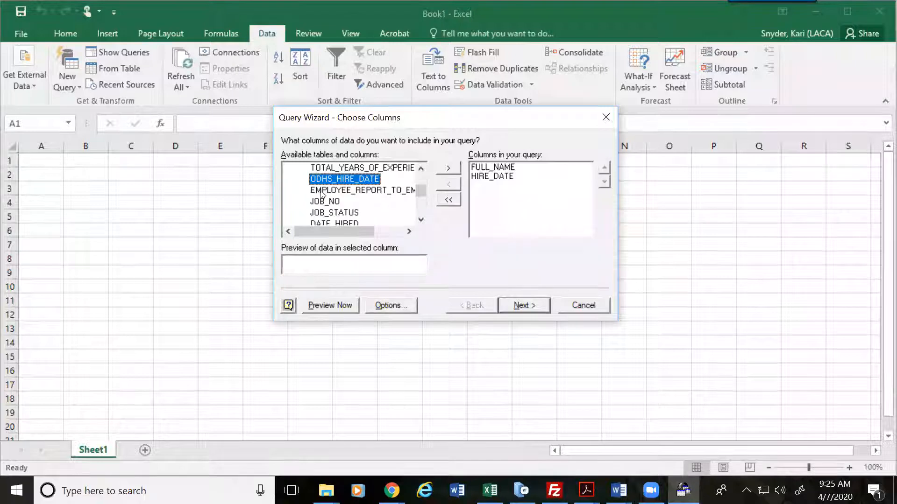
double_click(337, 201)
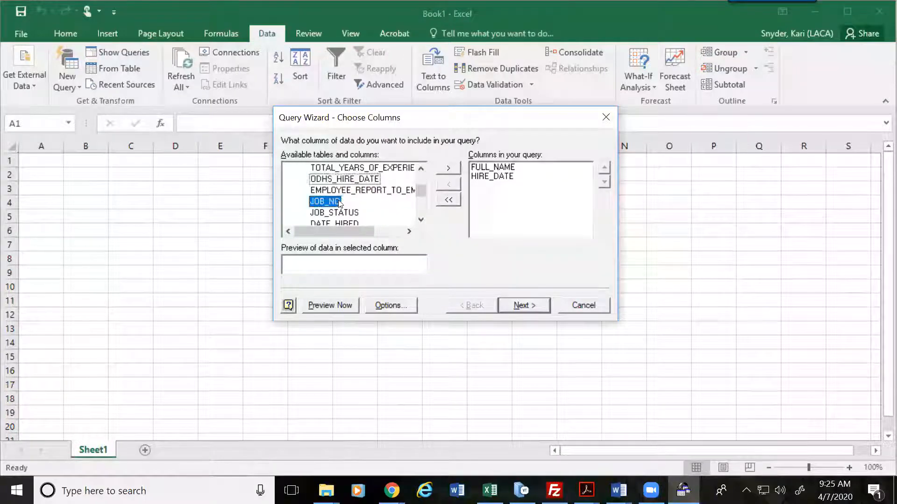
double_click(337, 201)
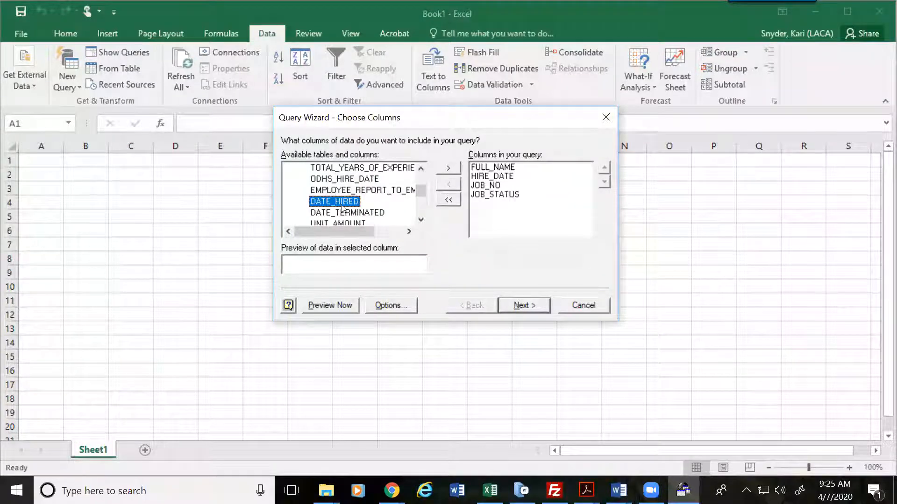
left_click(421, 220)
left_click_drag(421, 221, 422, 221)
left_click(330, 201)
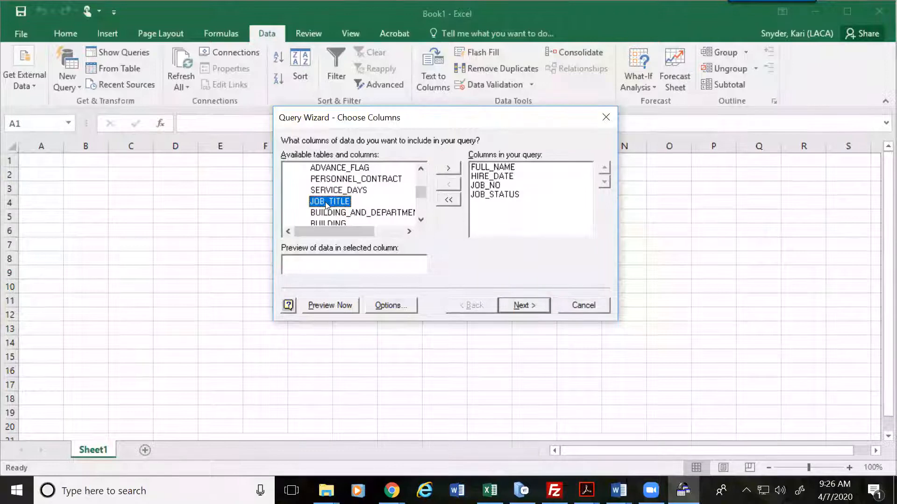
double_click(325, 202)
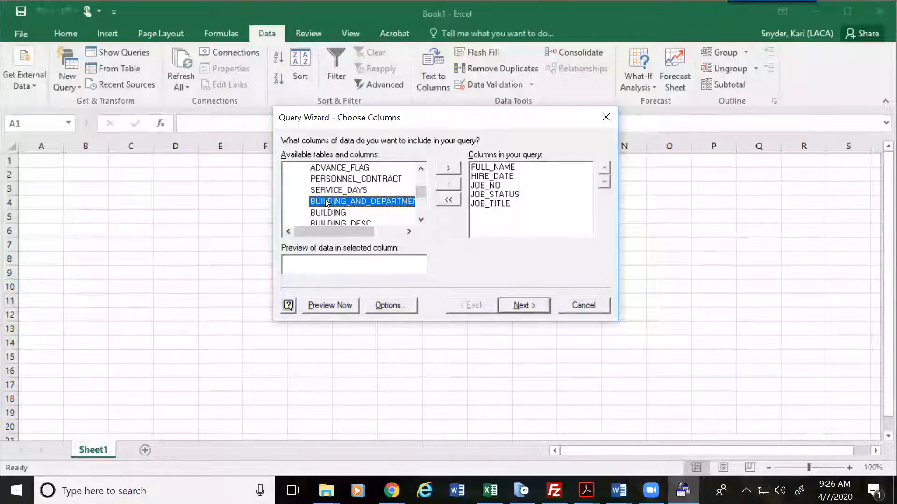
left_click_drag(421, 220, 421, 224)
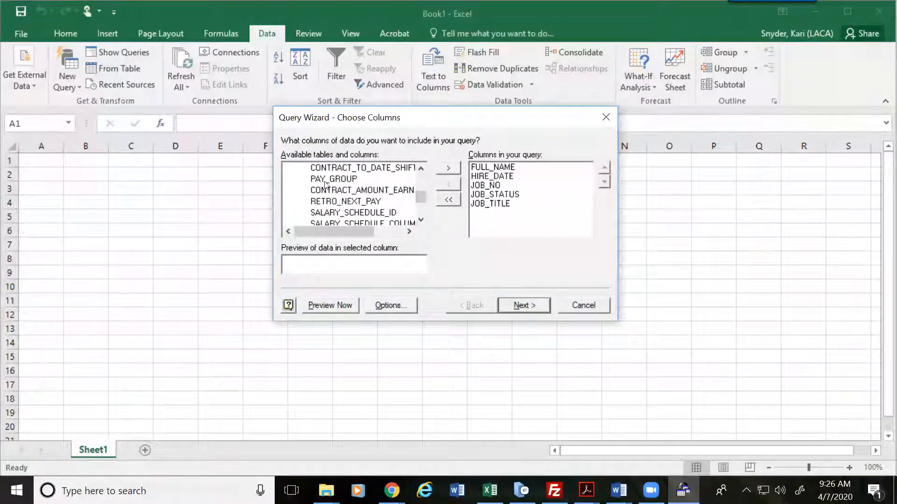
double_click(326, 180)
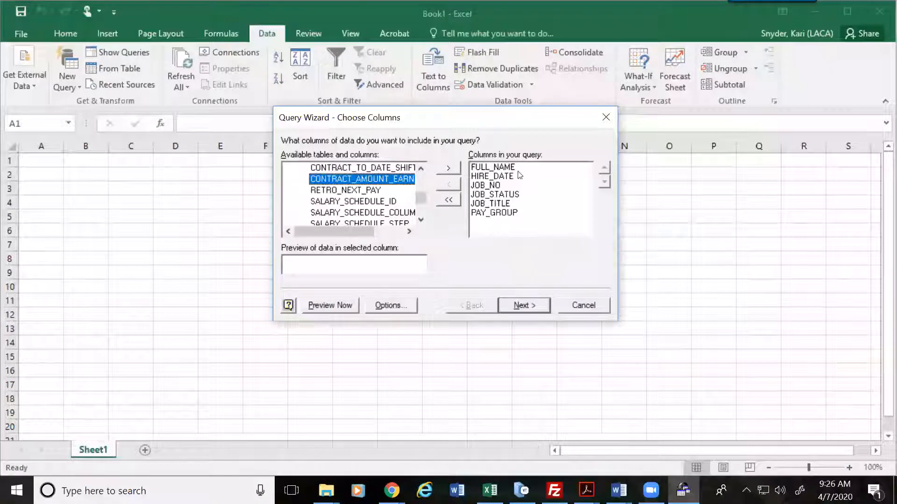
Step: Move JOB_TITLE up to second place, right after FULL_NAME
left_click(500, 203)
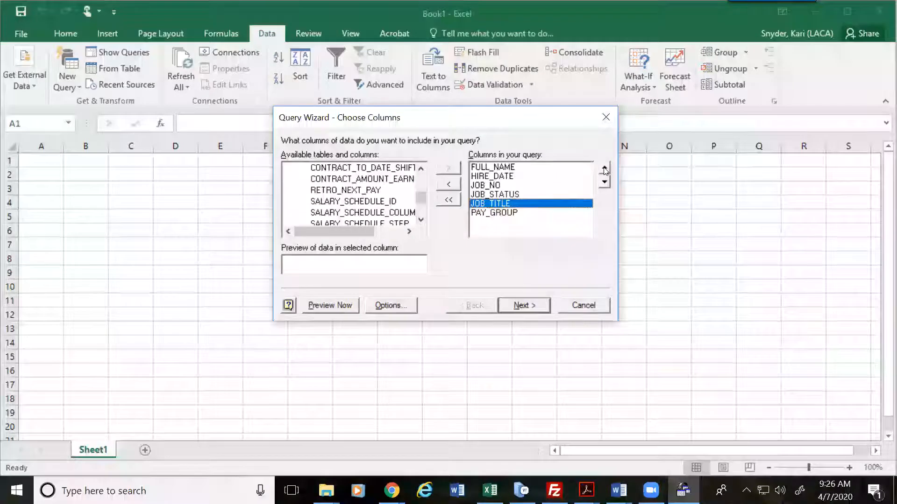
left_click(604, 169)
left_click(605, 169)
left_click(604, 168)
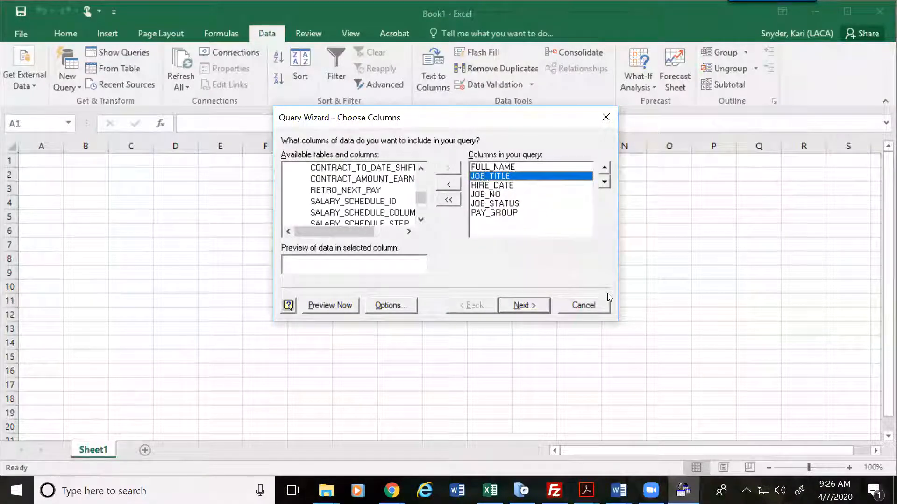
left_click(485, 167)
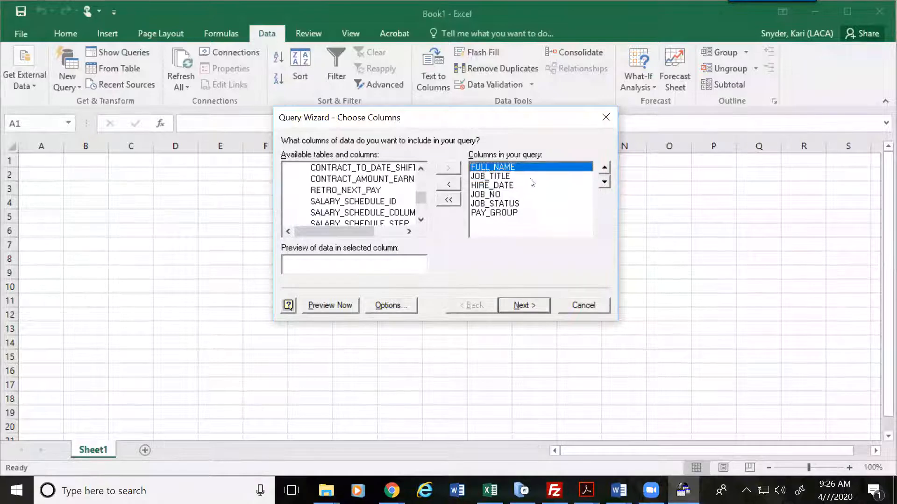
left_click(503, 177)
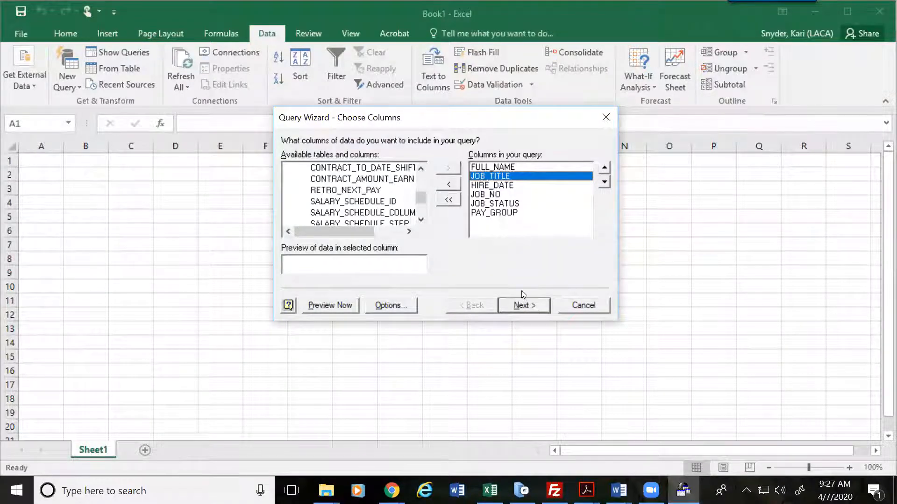
Step: In Filter Data, add the condition JOB_NO equals 1
left_click(525, 305)
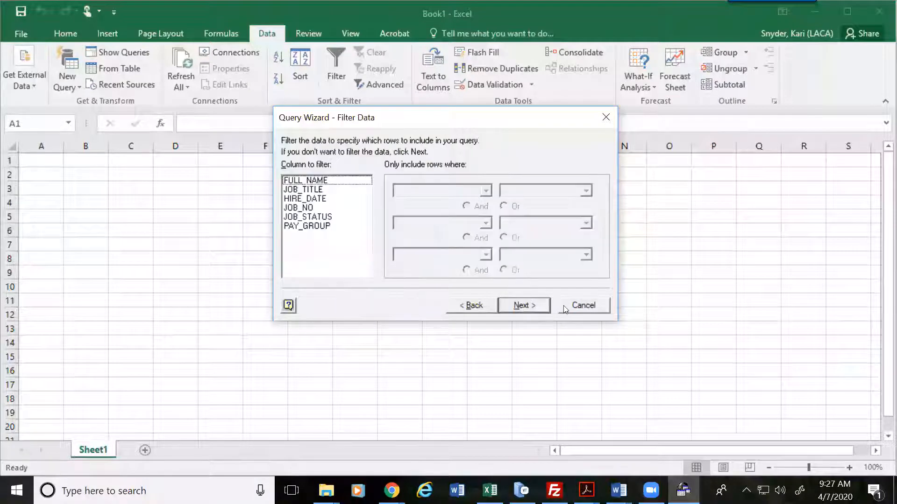
left_click(312, 209)
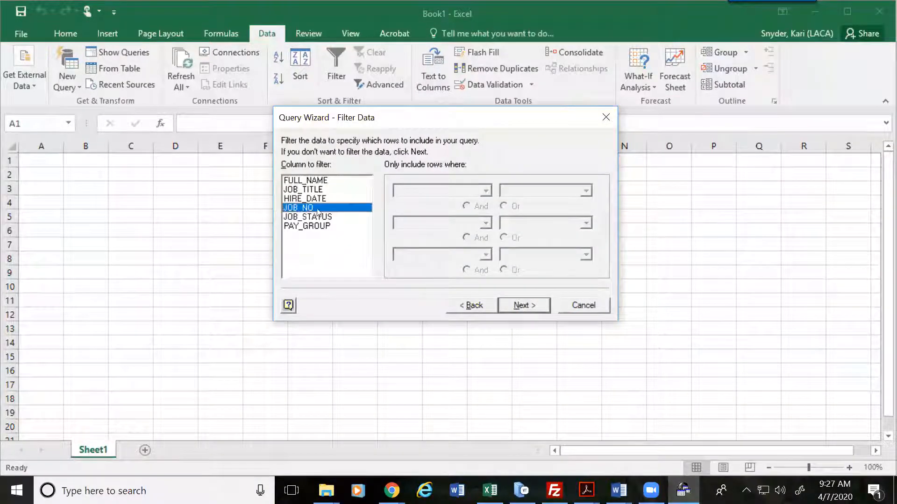
left_click(484, 192)
left_click(413, 208)
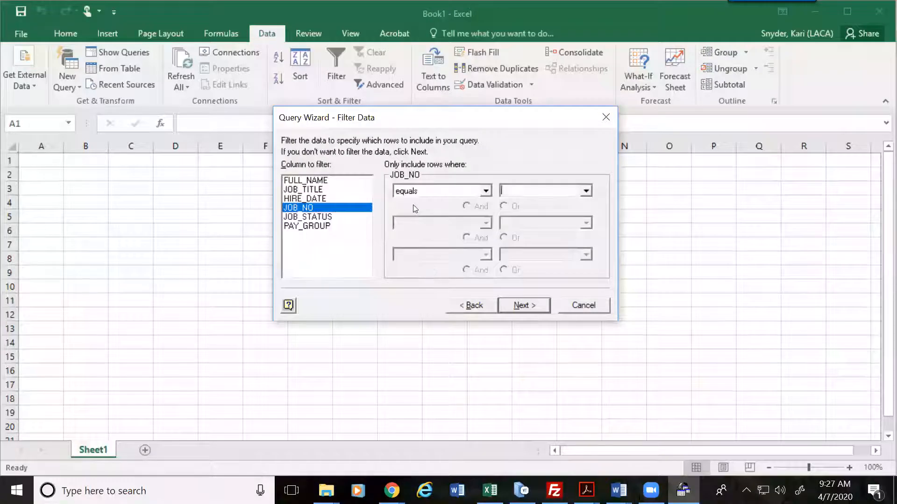
type("1")
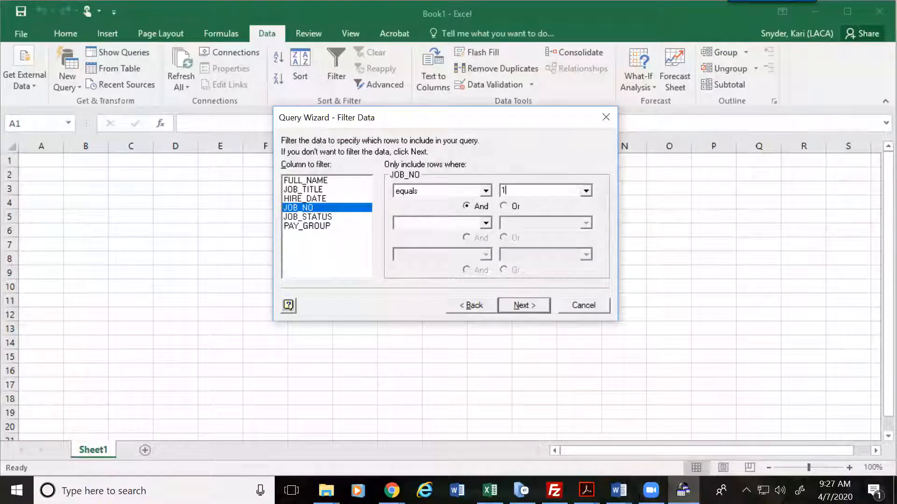
Step: Add filters JOB_STATUS equals 1 and PAY_GROUP equals H, then continue to sorting
left_click(322, 218)
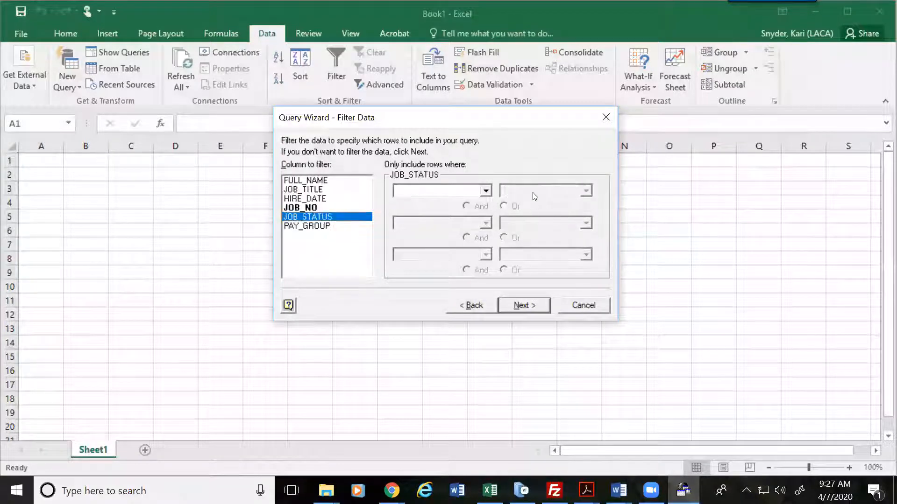
left_click(486, 191)
left_click(403, 213)
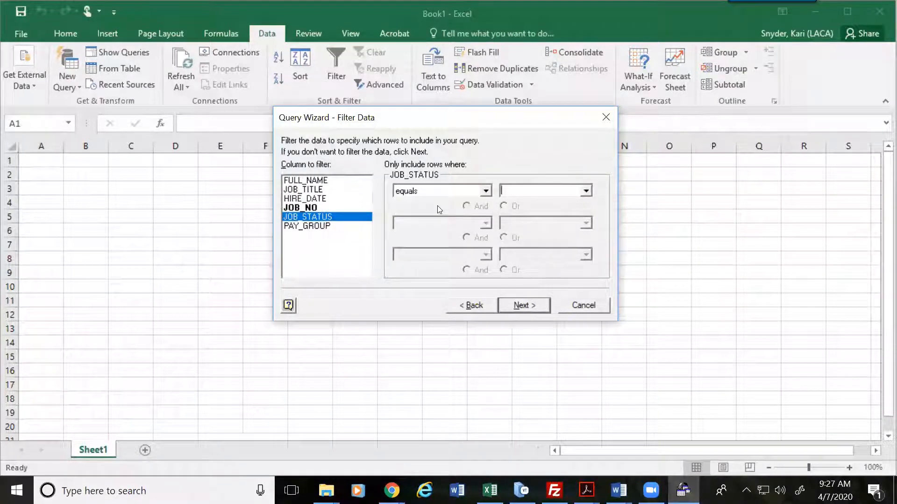
key("Tab")
type("1")
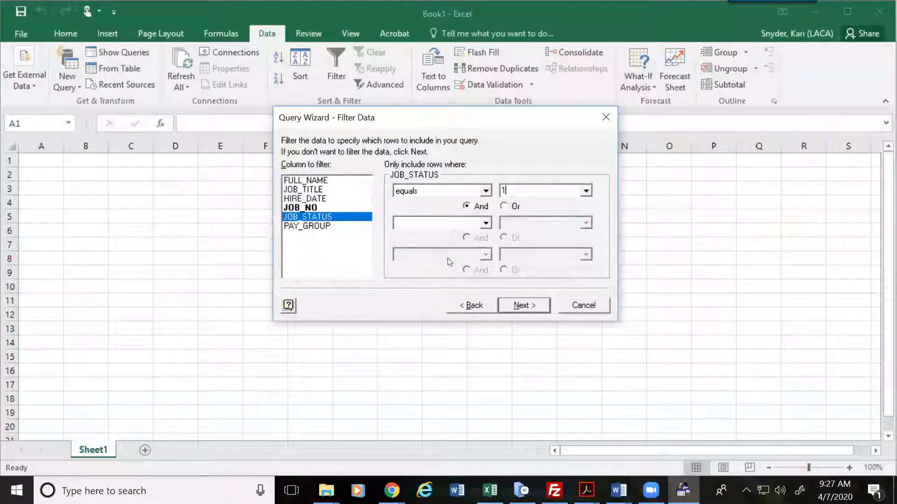
left_click(333, 225)
left_click(485, 192)
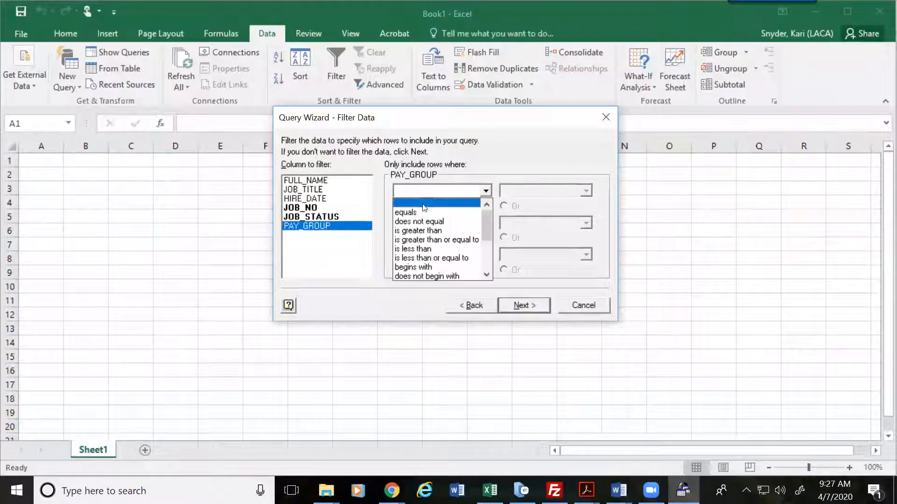
left_click(418, 214)
key("Tab")
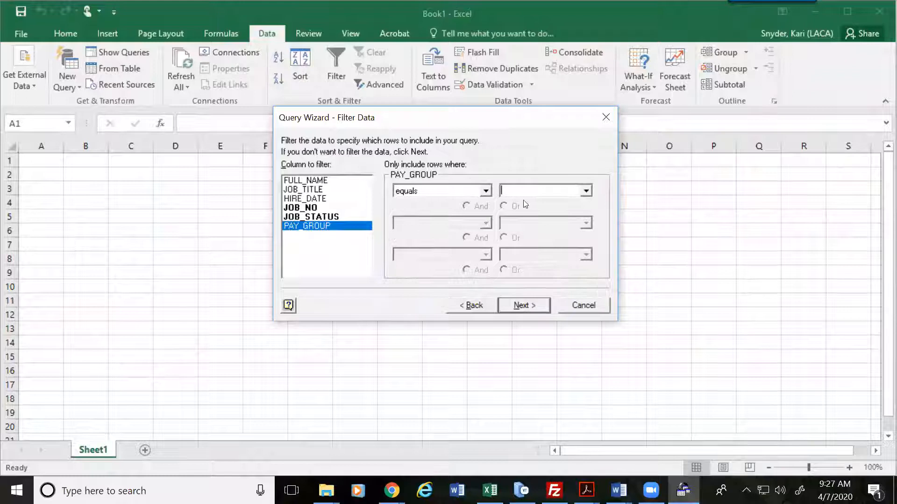
type("H")
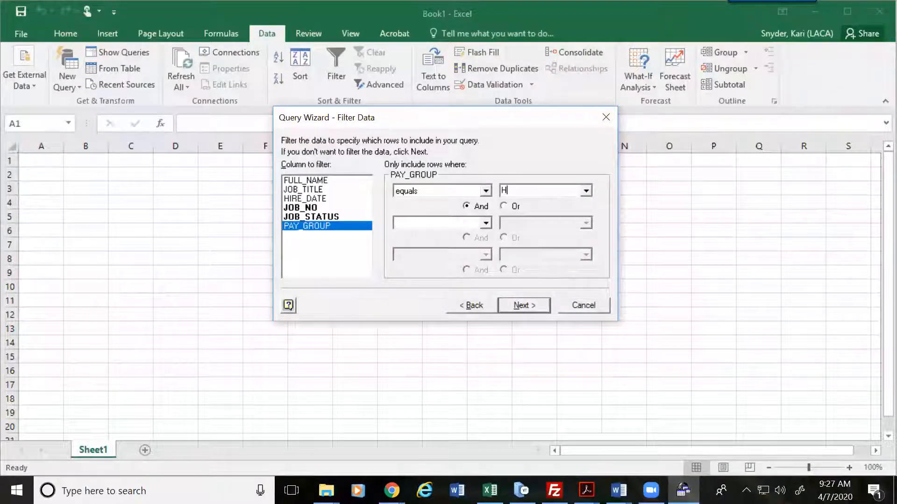
left_click(522, 305)
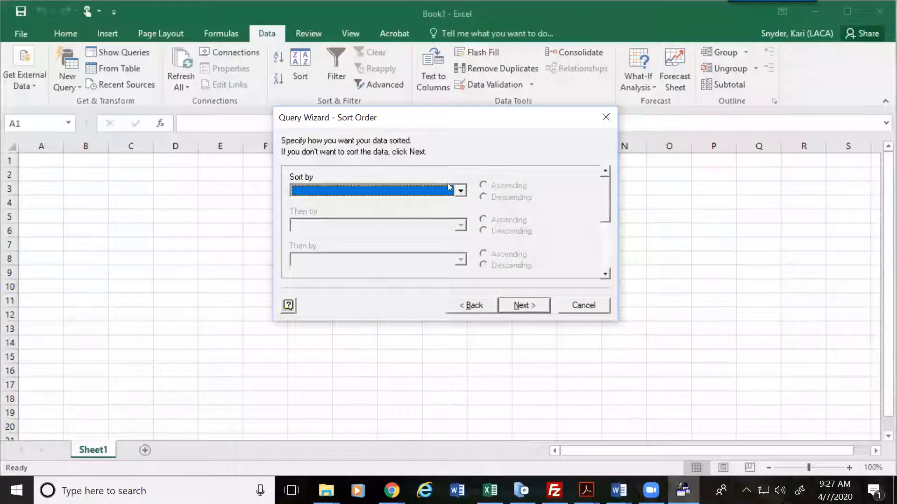
Step: Sort the query results by FULL_NAME and continue to the final wizard step
left_click(460, 190)
left_click(338, 208)
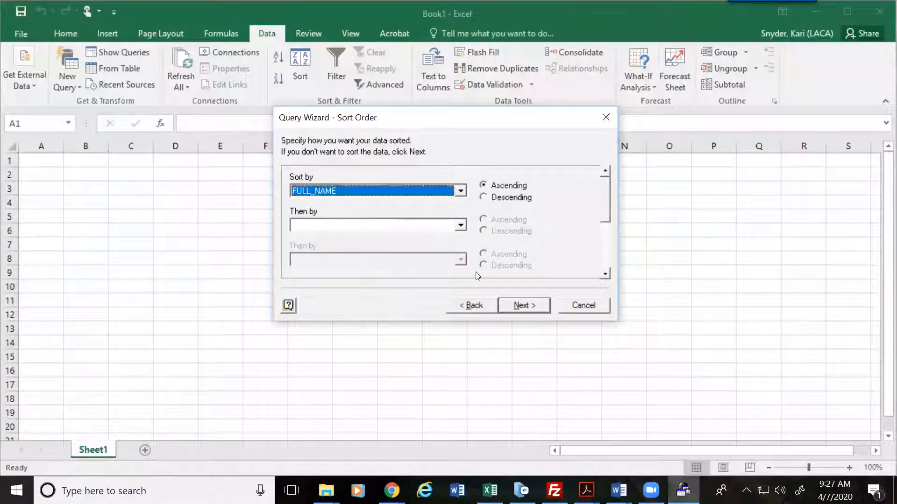
left_click(522, 305)
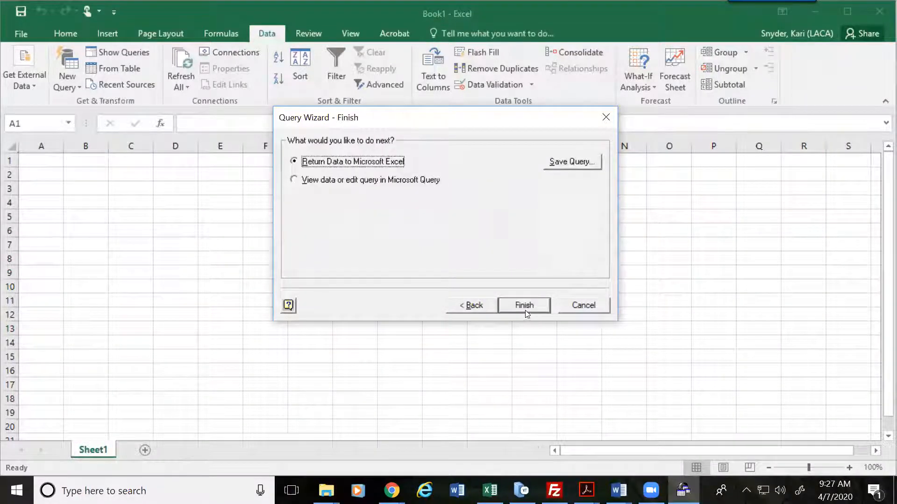
Step: Return the results to Excel as a table at $A$1 and select columns D–F
left_click(524, 305)
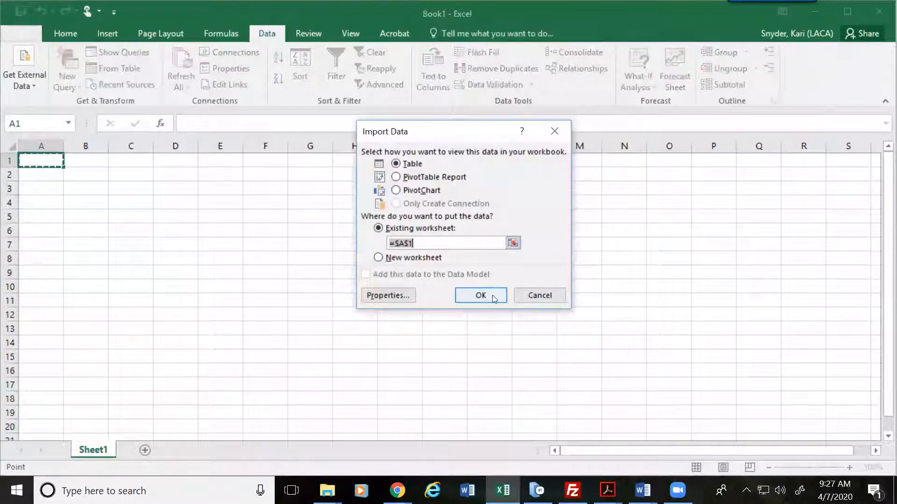
left_click(494, 298)
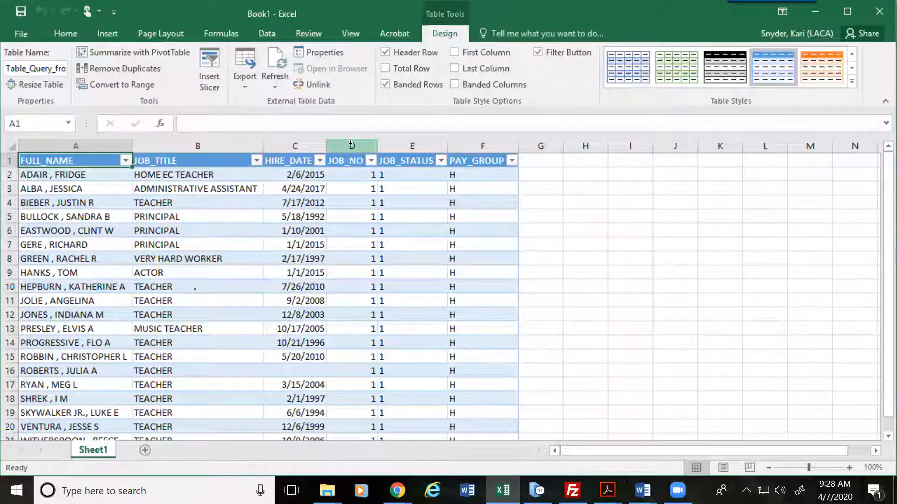
left_click_drag(352, 146, 482, 146)
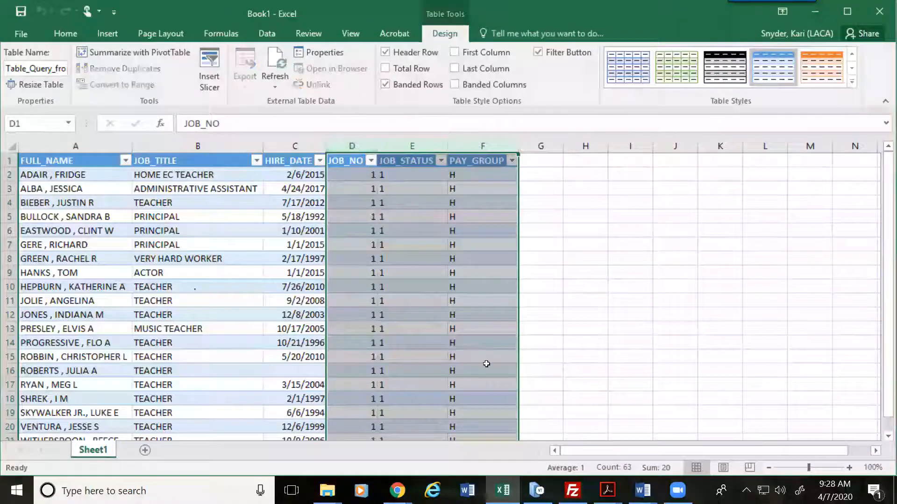
Step: Delete the selected JOB_NO, JOB_STATUS and PAY_GROUP columns from the table
right_click(411, 279)
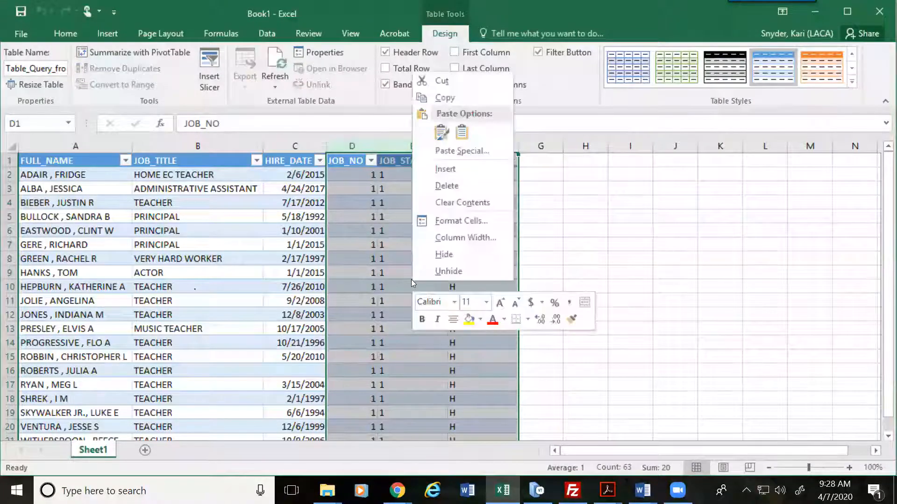
left_click(434, 190)
left_click(311, 196)
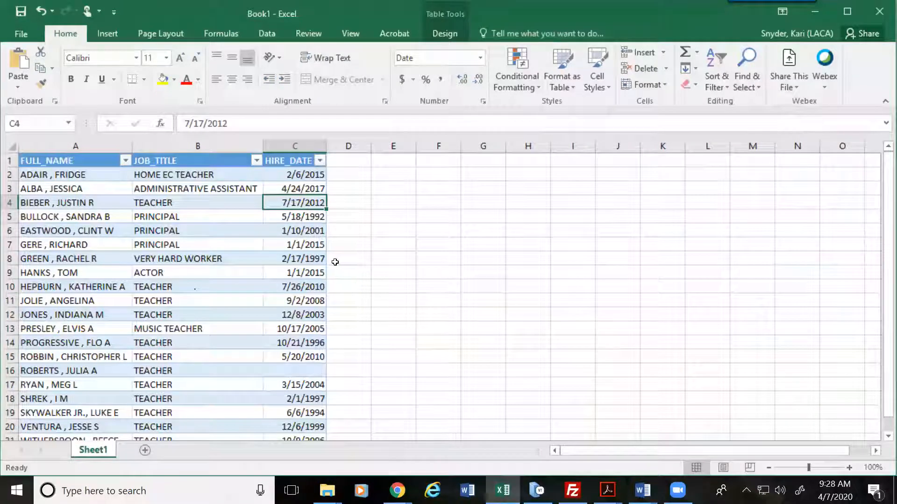
Step: Select cells around the worksheet to review the remaining FULL_NAME, JOB_TITLE and HIRE_DATE columns
left_click(142, 228)
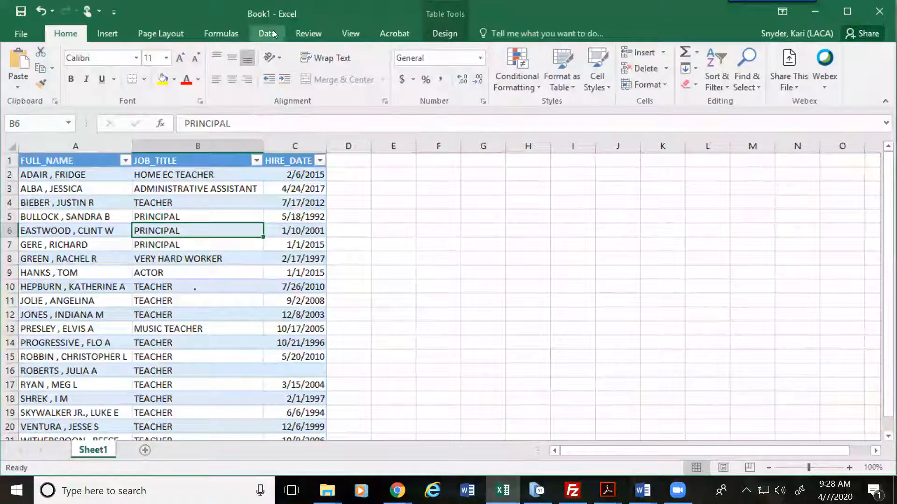
left_click(96, 176)
left_click(84, 244)
left_click(173, 240)
left_click(291, 217)
left_click(415, 200)
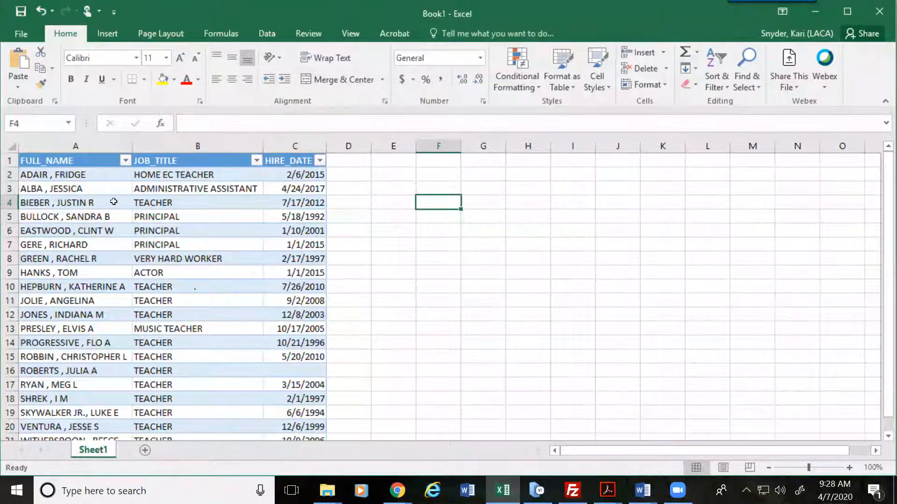
left_click(94, 189)
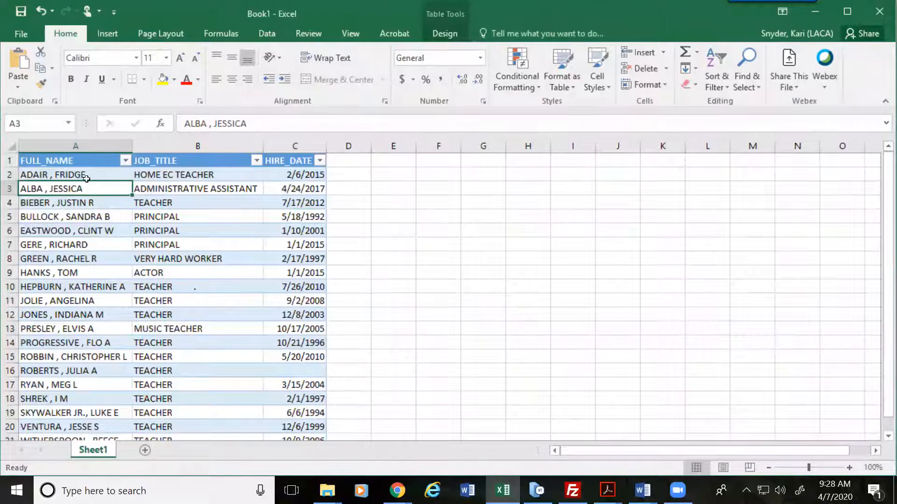
left_click(88, 176)
left_click(90, 215)
left_click(84, 258)
left_click(87, 177)
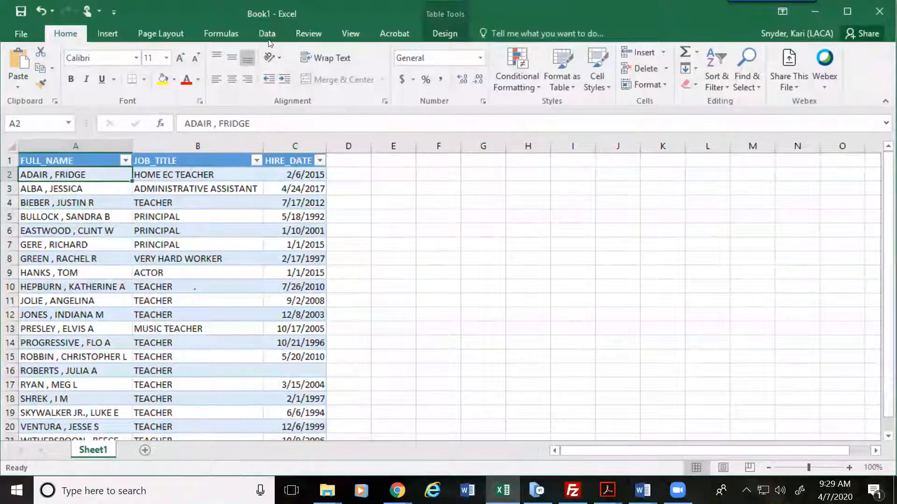
Step: Reopen the Query from USPS definition via Data > Connections > Properties > Edit Query
left_click(270, 40)
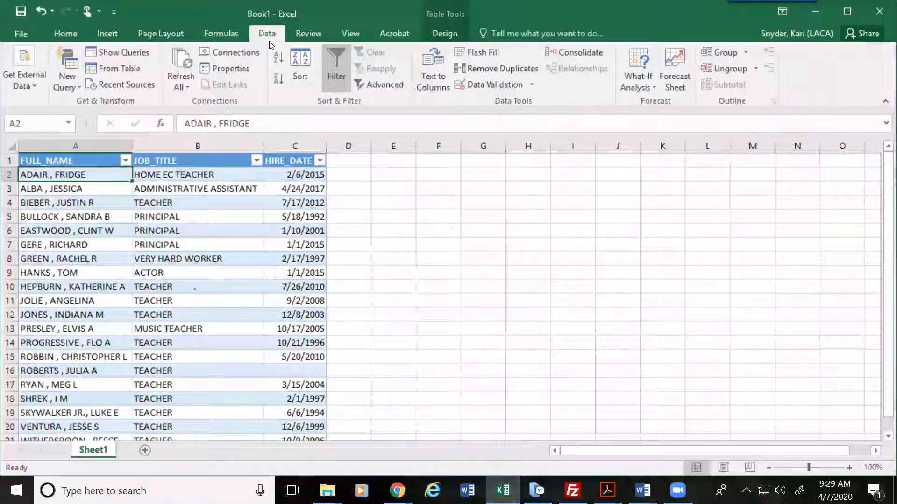
left_click(230, 52)
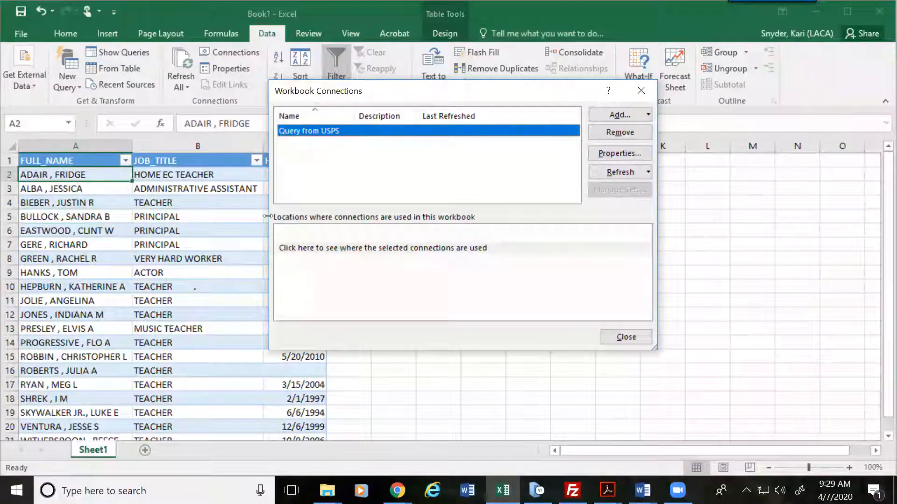
left_click(624, 153)
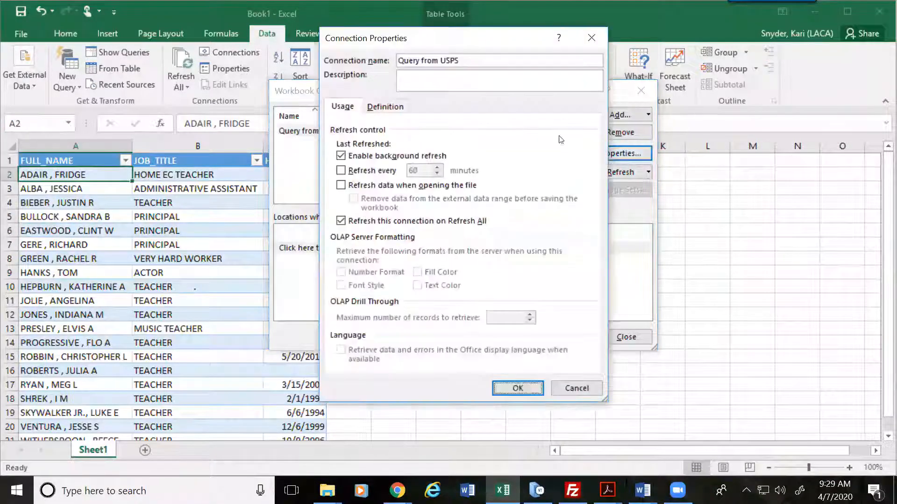
left_click(391, 110)
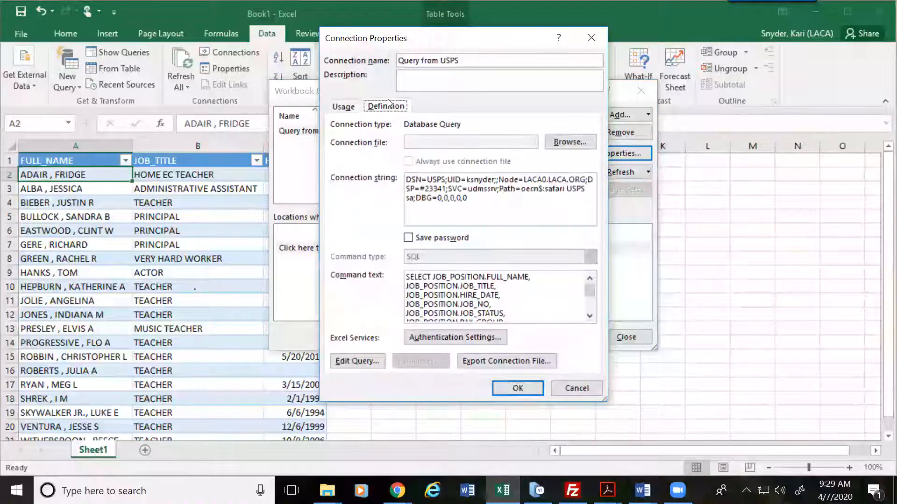
left_click(356, 361)
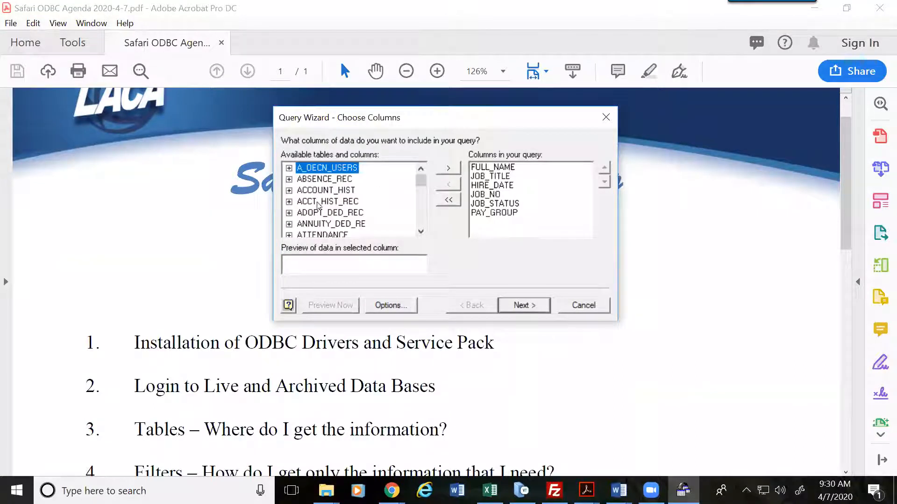
left_click_drag(421, 181, 424, 205)
Step: Expand the JOB_POSITION table and add DEGREE_TYPE to the query's columns
left_click(421, 168)
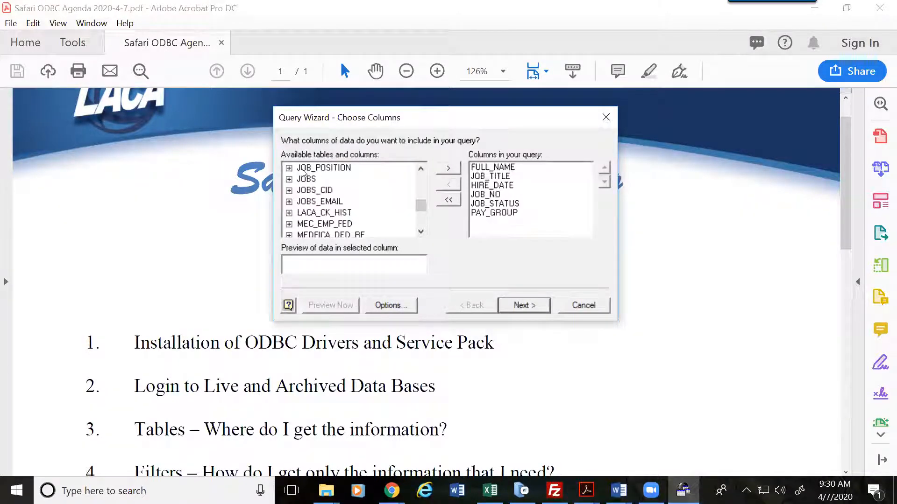
left_click(289, 168)
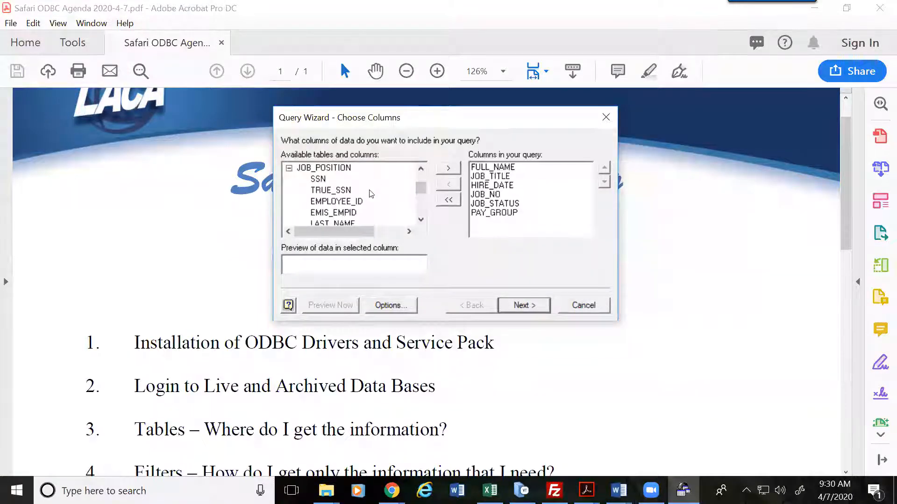
left_click(290, 168)
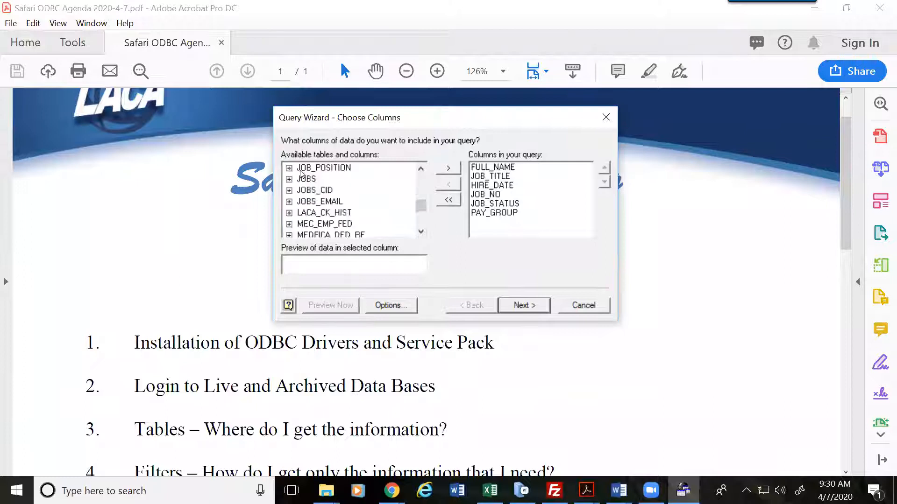
left_click(422, 170)
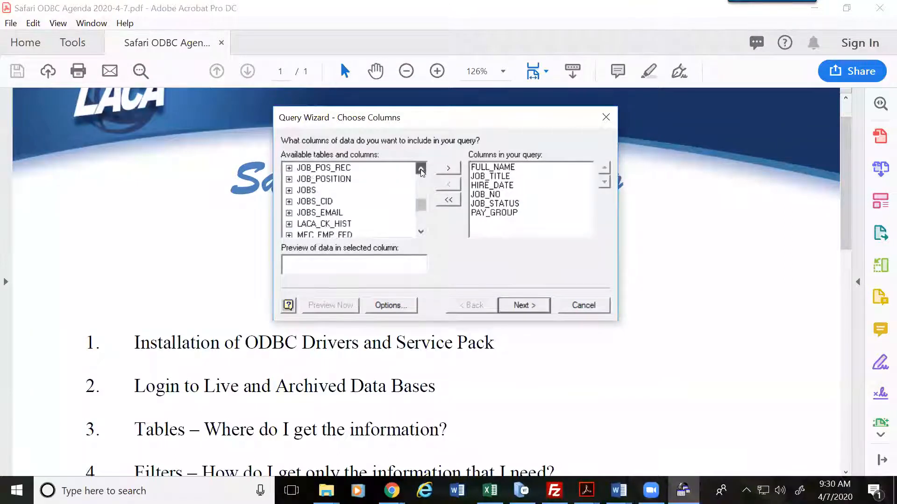
left_click(289, 180)
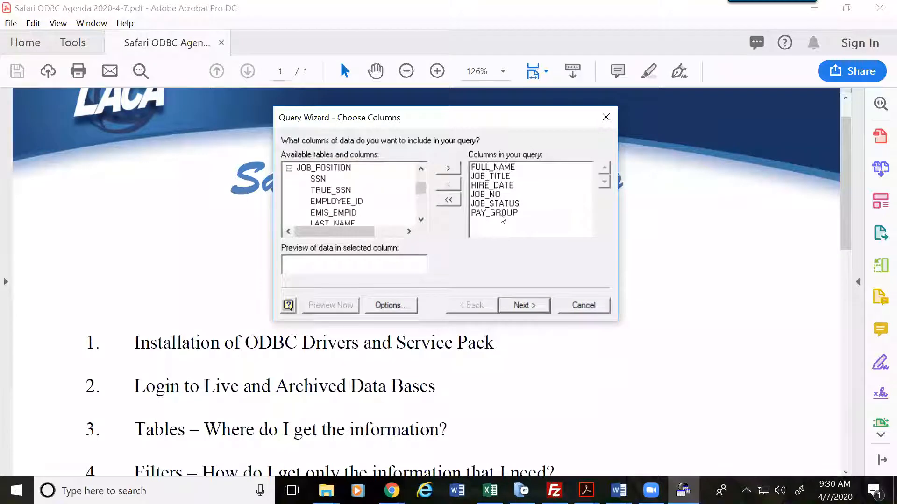
left_click(421, 220)
left_click(421, 220)
left_click(421, 220)
left_click(421, 220)
left_click(421, 219)
left_click(420, 220)
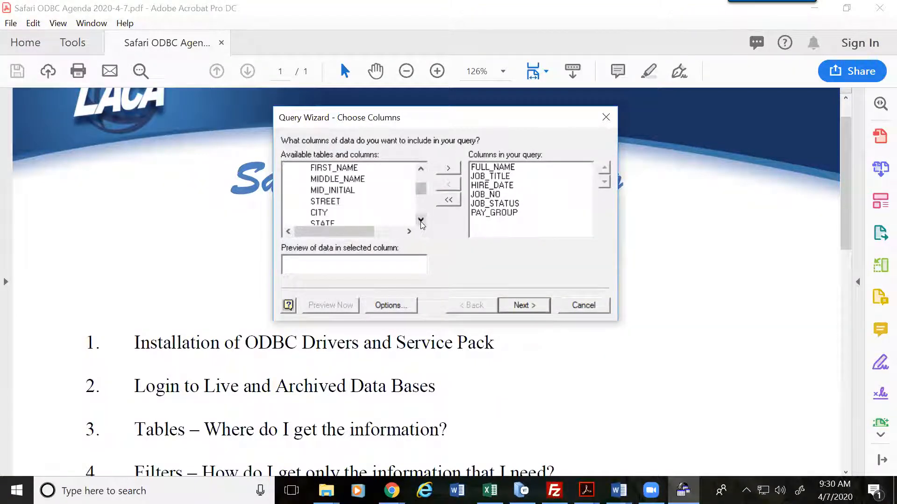
left_click(420, 169)
left_click(421, 169)
left_click(420, 169)
left_click(421, 169)
left_click(420, 169)
left_click(421, 169)
left_click(421, 169)
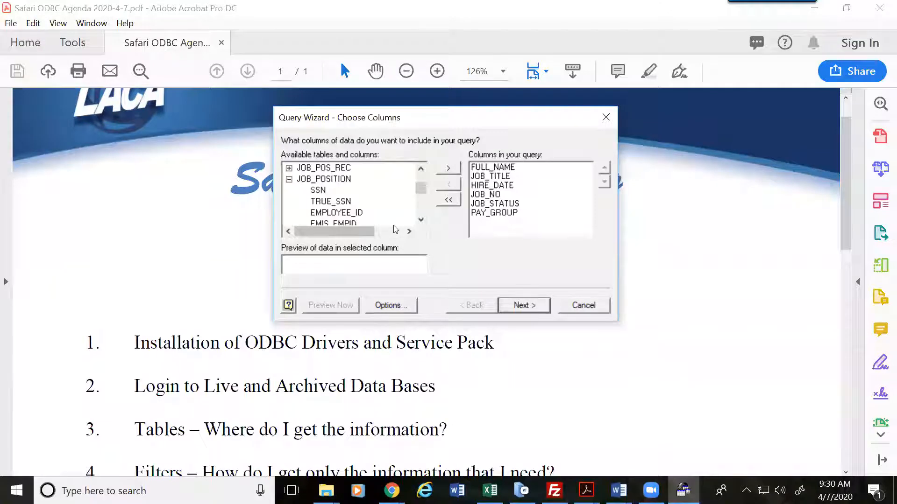
left_click(421, 220)
left_click_drag(421, 220, 421, 220)
left_click_drag(420, 169, 421, 169)
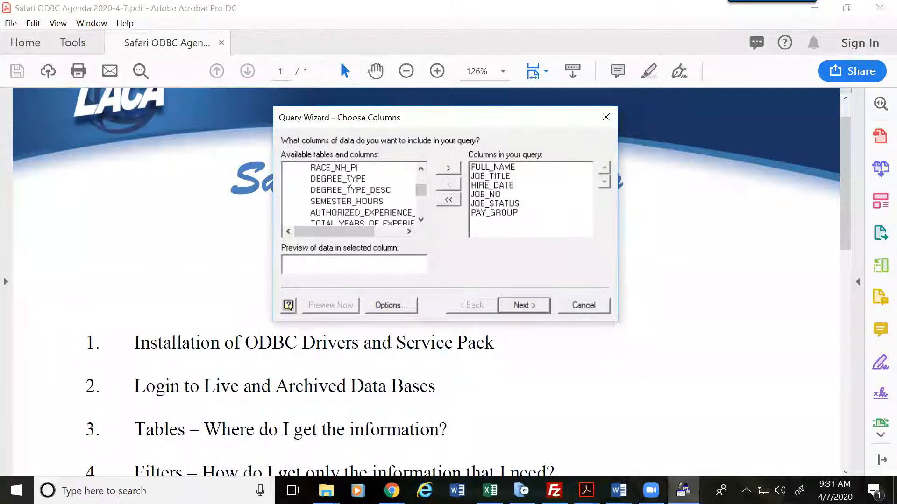
double_click(348, 180)
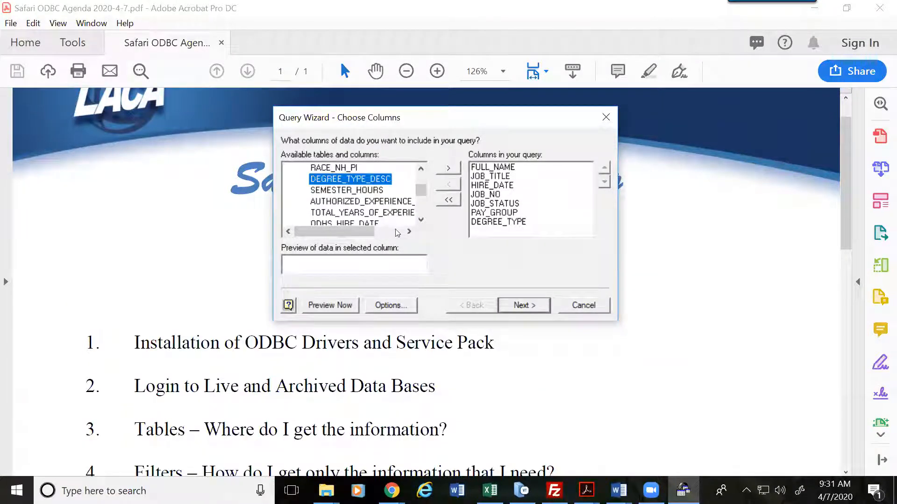
Step: Add BUILDING_DESC to the columns and advance past filtering to the sort step
left_click_drag(421, 220, 422, 220)
left_click(422, 220)
left_click(422, 221)
left_click(422, 221)
left_click(421, 220)
left_click(422, 221)
left_click(421, 221)
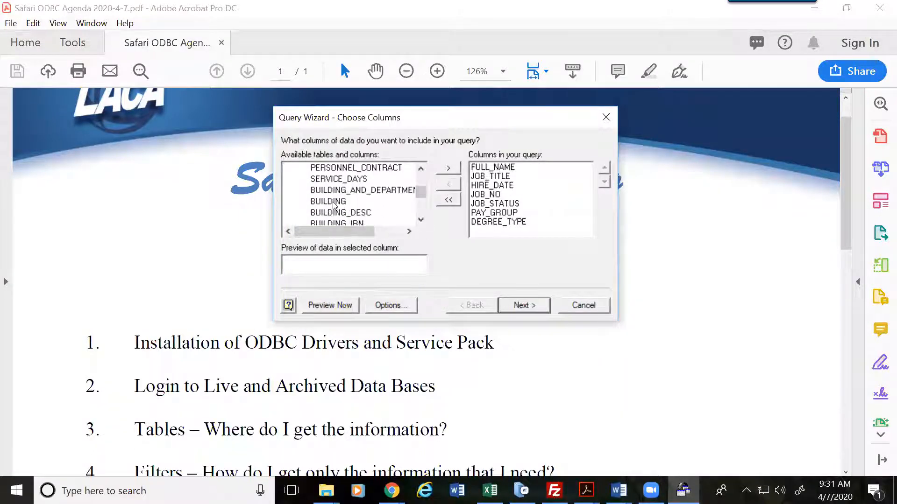
double_click(340, 212)
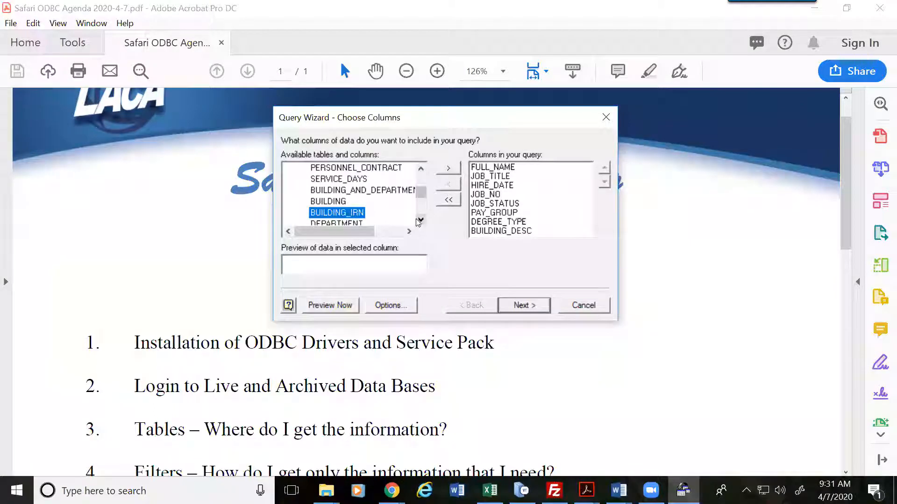
left_click(530, 304)
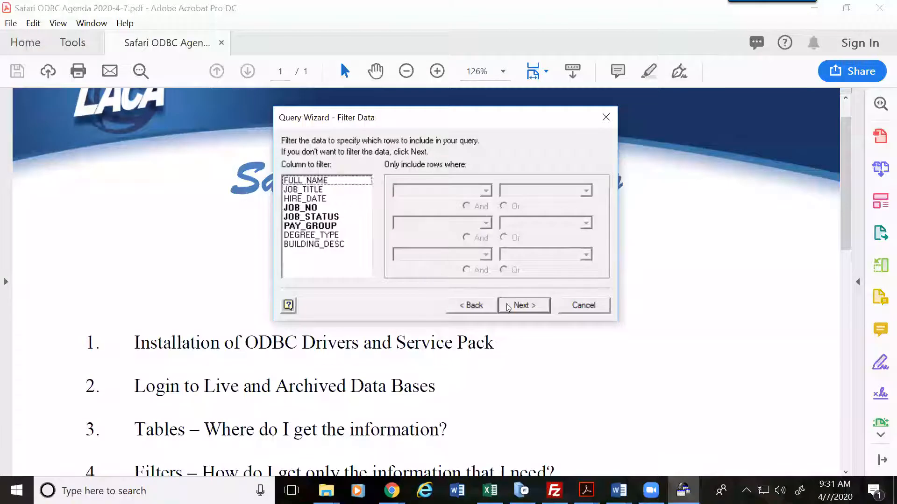
left_click(522, 306)
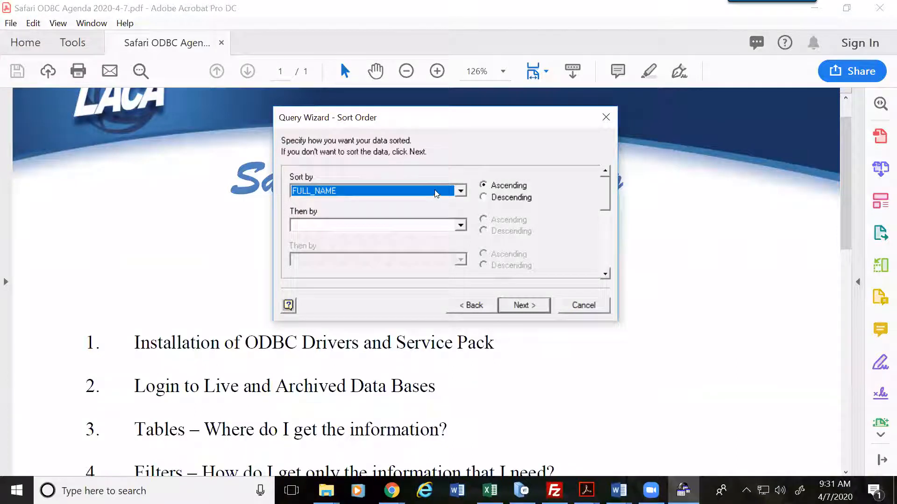
Step: Set Sort by BUILDING_DESC and Then by FULL_NAME, both ascending, and finish the wizard
left_click(460, 191)
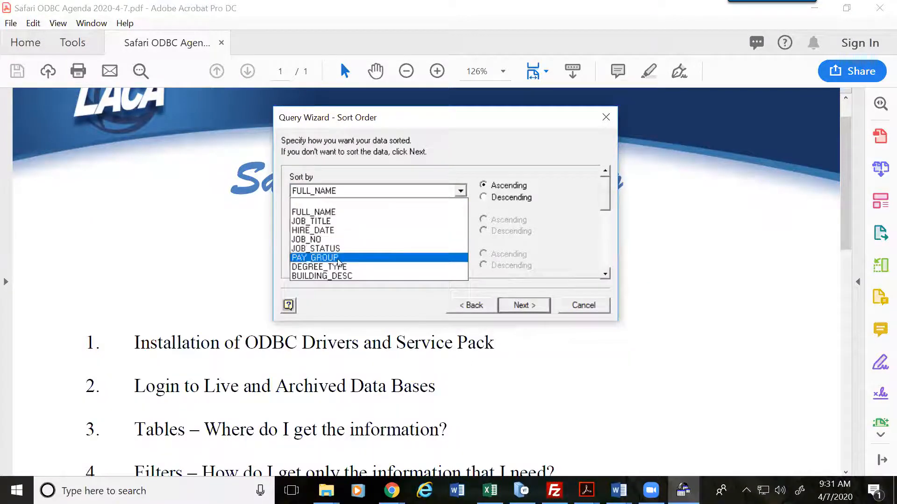
left_click(339, 276)
left_click(461, 226)
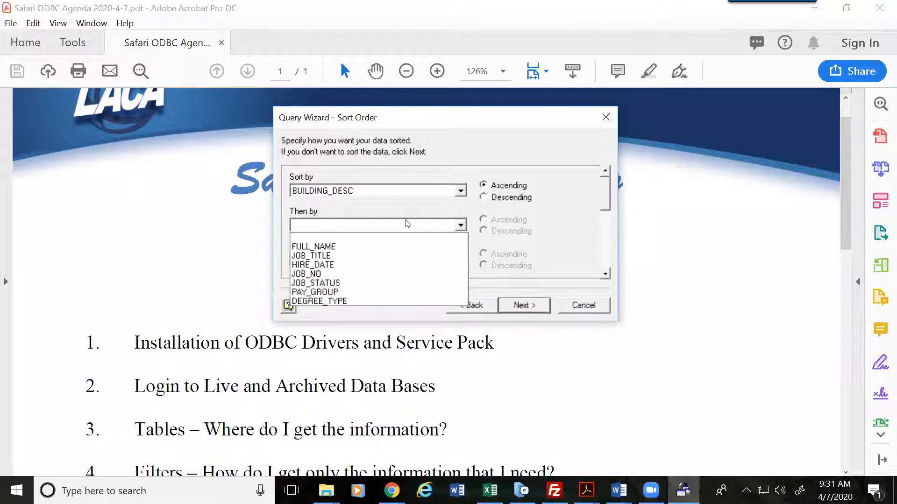
left_click(335, 247)
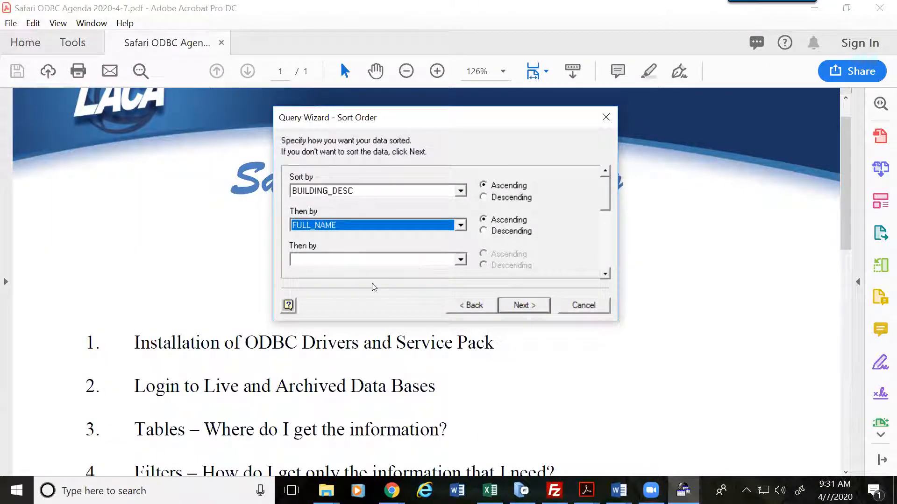
left_click(529, 306)
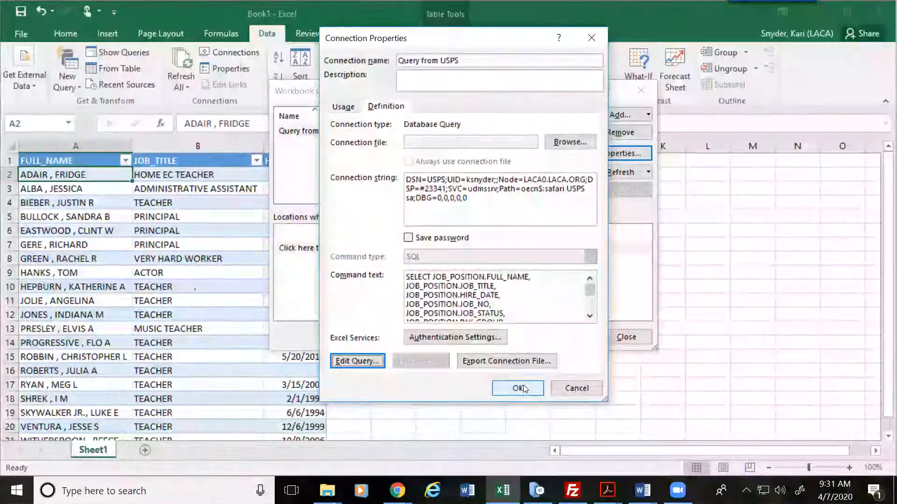
Step: Confirm Connection Properties and log in to Server Connect with the server password
left_click(519, 387)
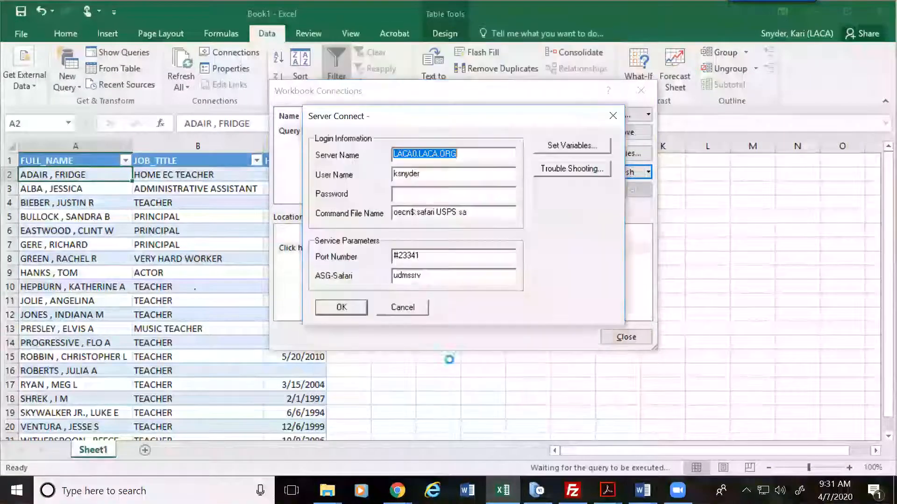
left_click(417, 194)
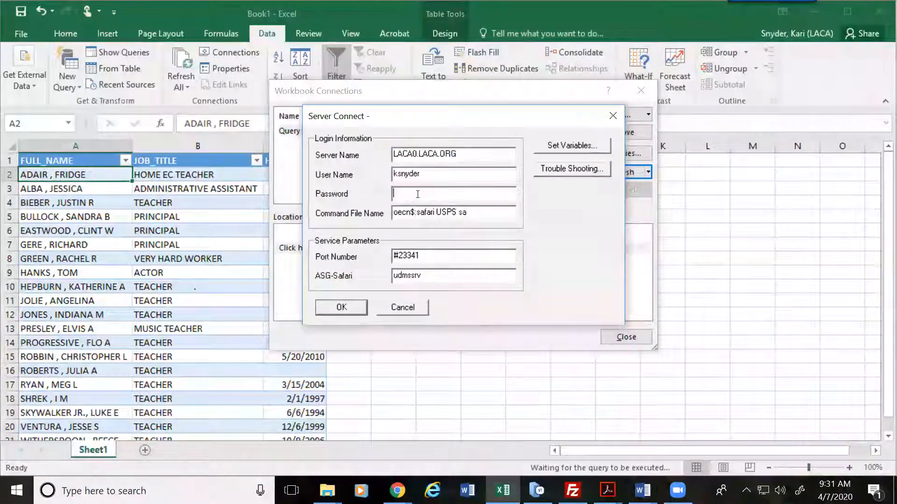
type("***")
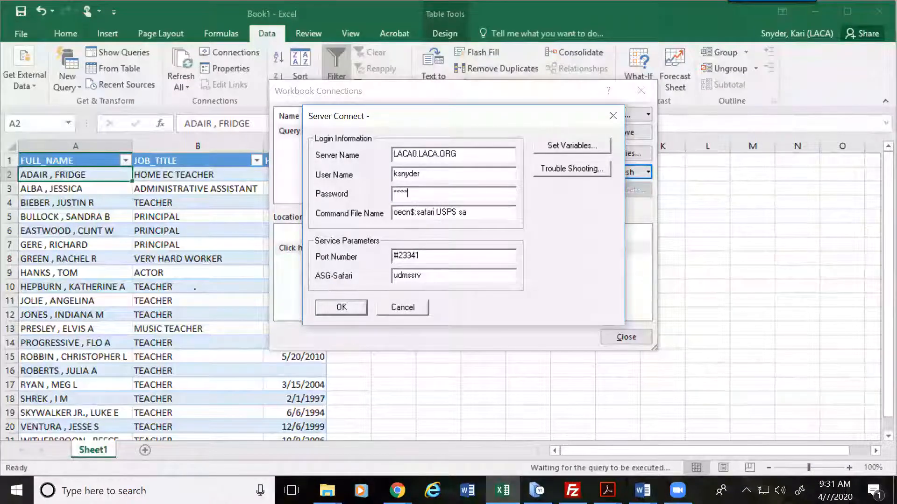
type("********")
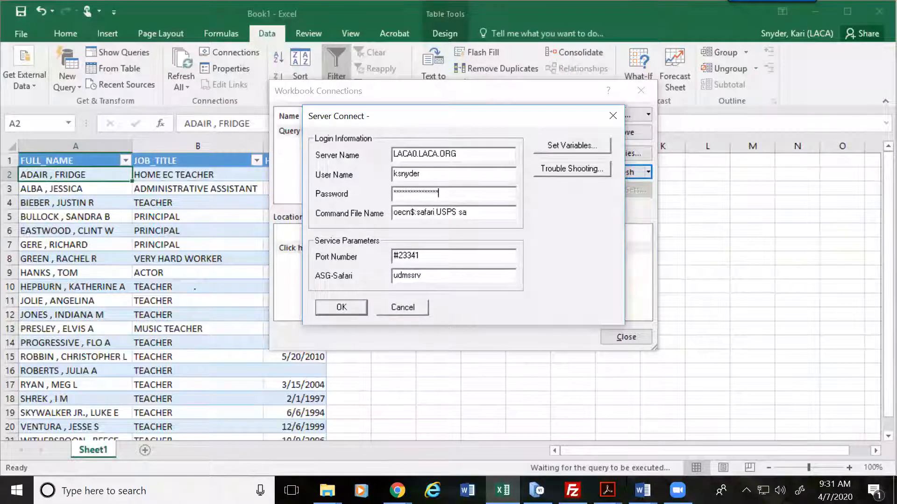
key("Return")
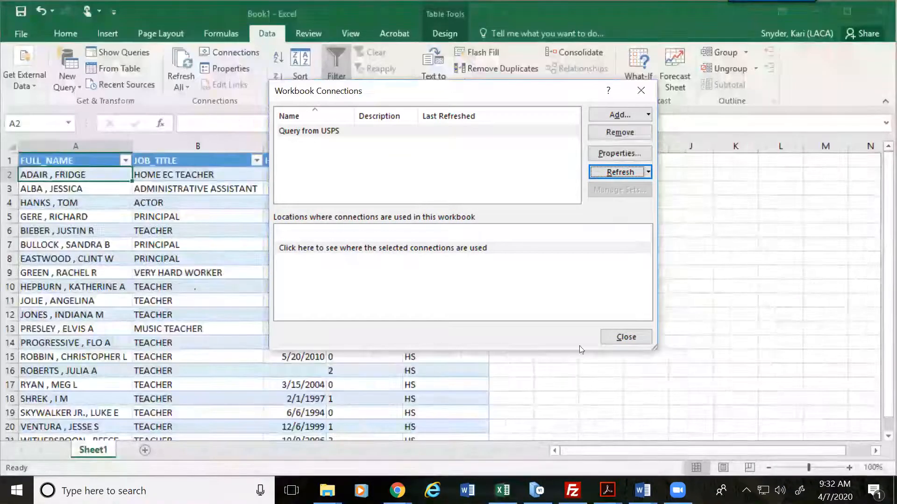
Step: Close Workbook Connections and review the refreshed table's DEGREE_TYPE and BUILDING_DESC columns
left_click(622, 340)
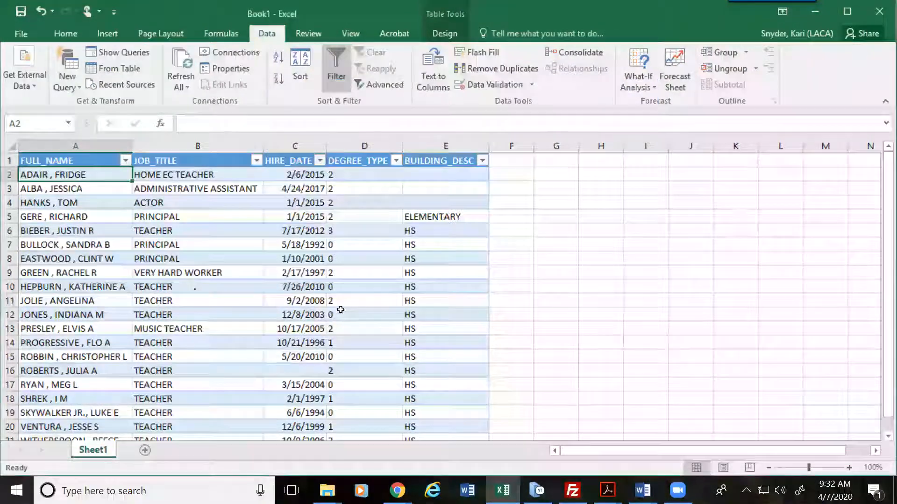
left_click(345, 289)
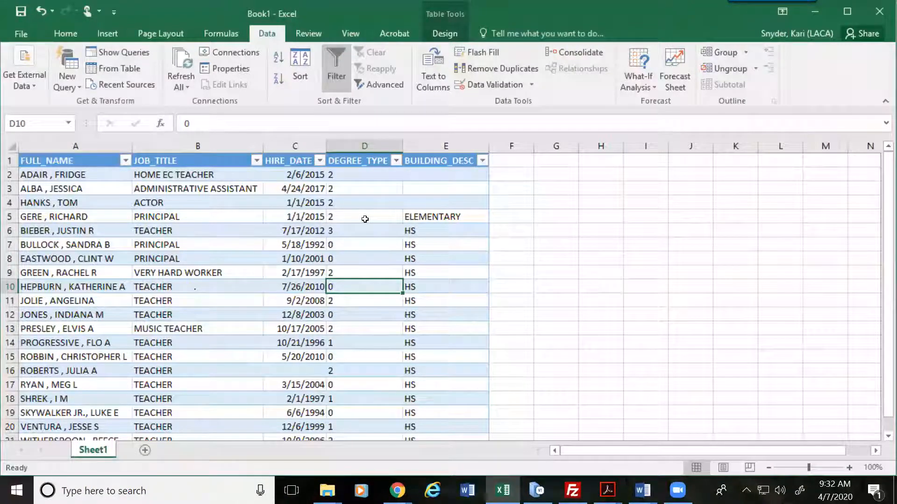
scroll(364, 224, "down", 2)
scroll(364, 230, "up", 2)
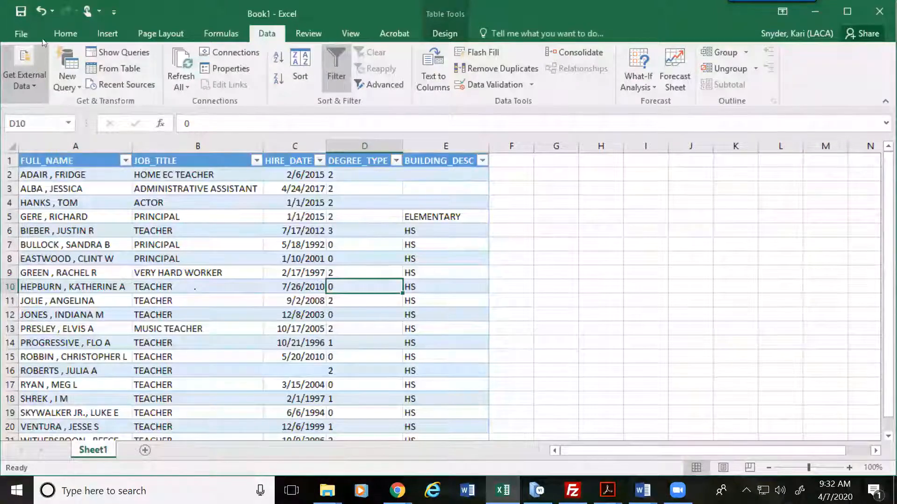
left_click(21, 33)
Step: Save the workbook as Book1 in the Downloads folder, then switch to the training agenda PDF
left_click(39, 177)
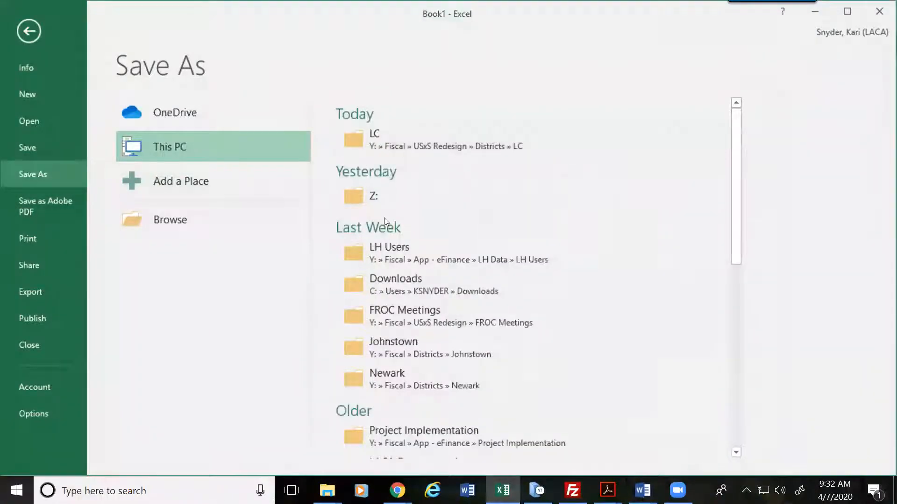
left_click(166, 225)
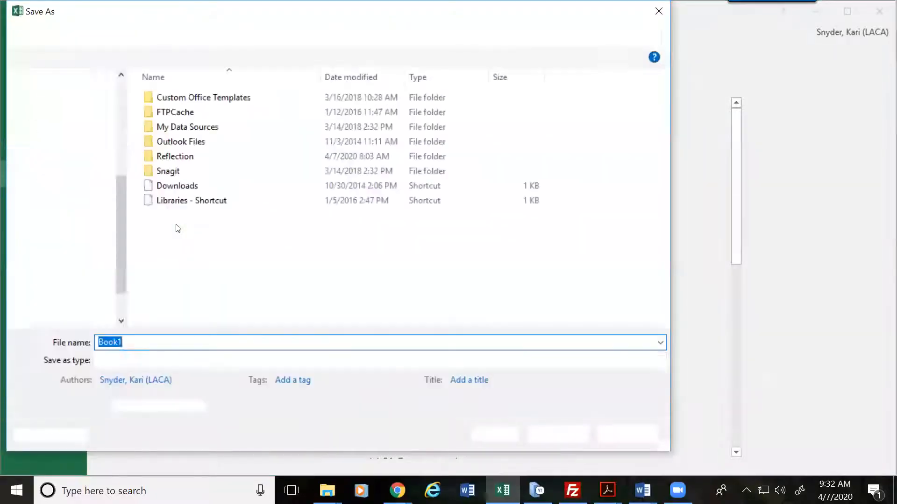
left_click(64, 93)
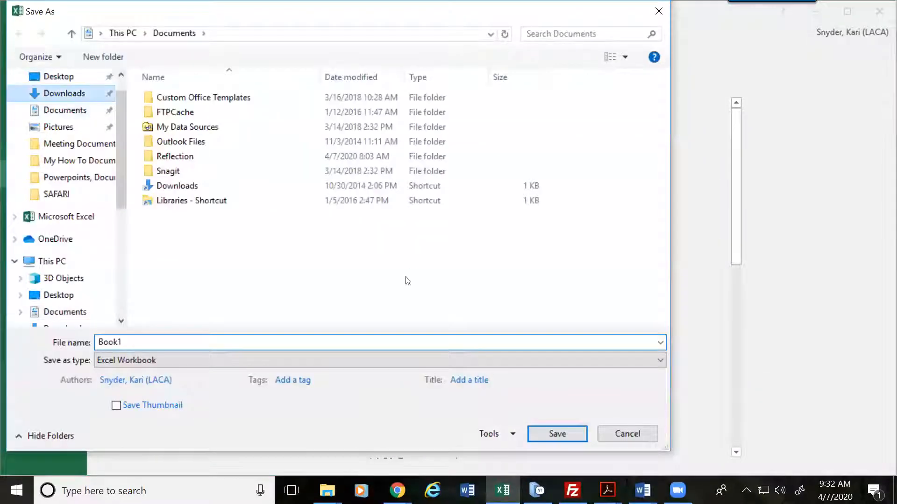
left_click(548, 434)
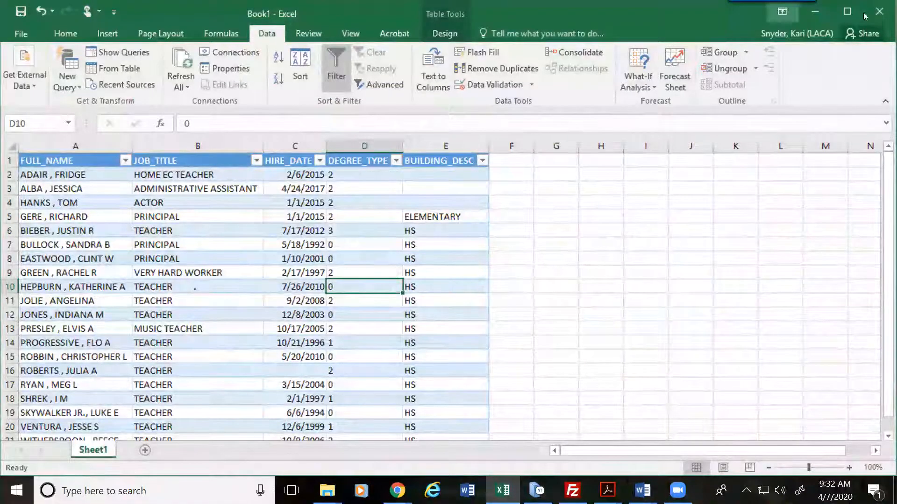
key("alt+Tab")
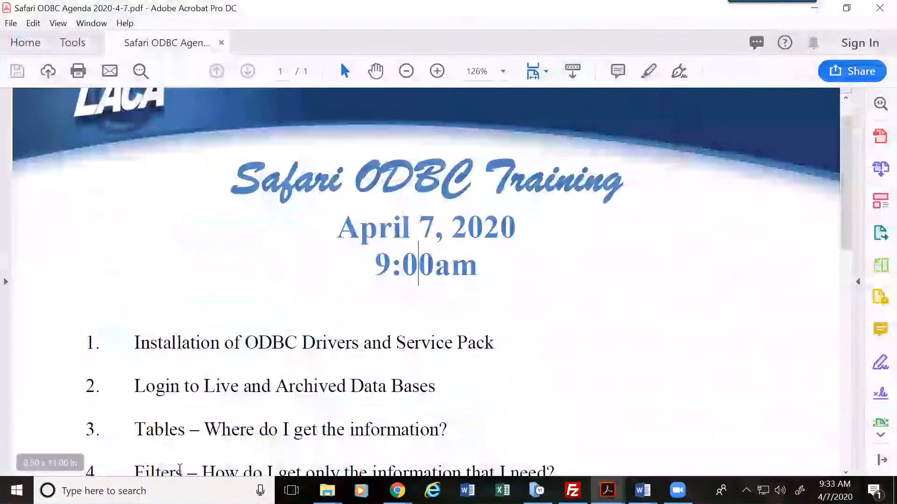
Step: Open Book1 from the Downloads folder using File Explorer's taskbar jump list
right_click(328, 490)
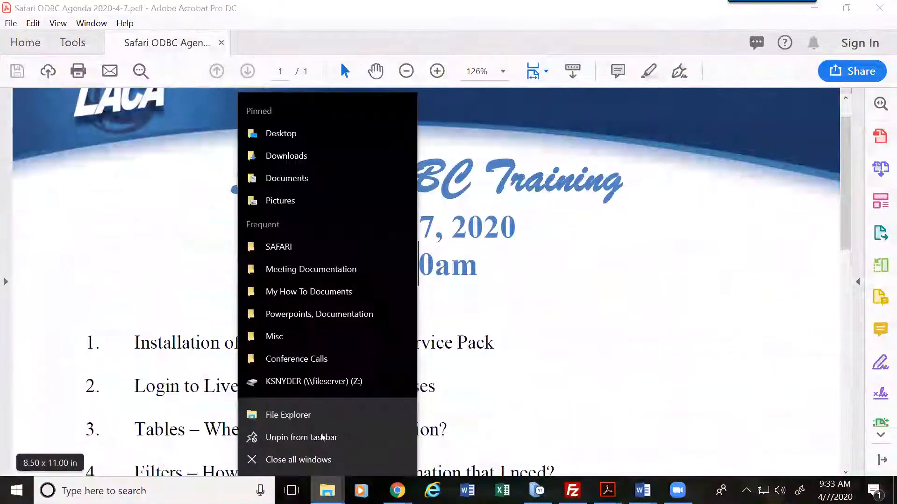
left_click(292, 157)
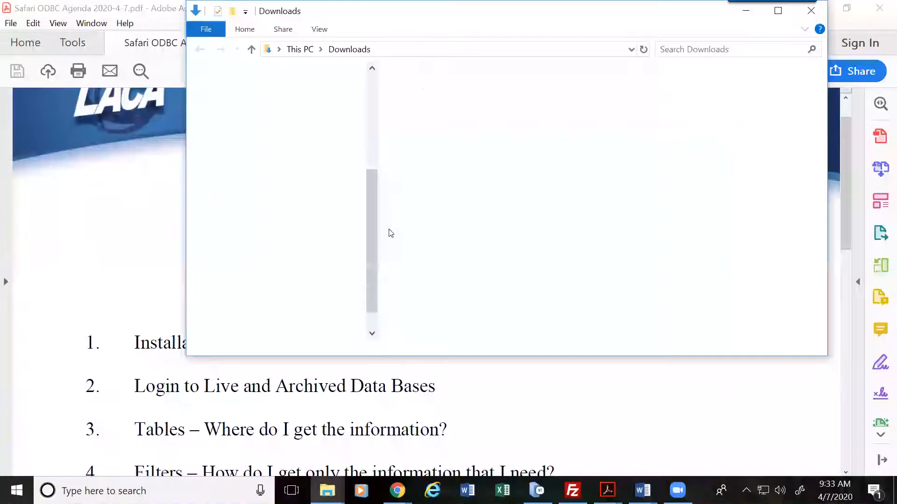
left_click(397, 94)
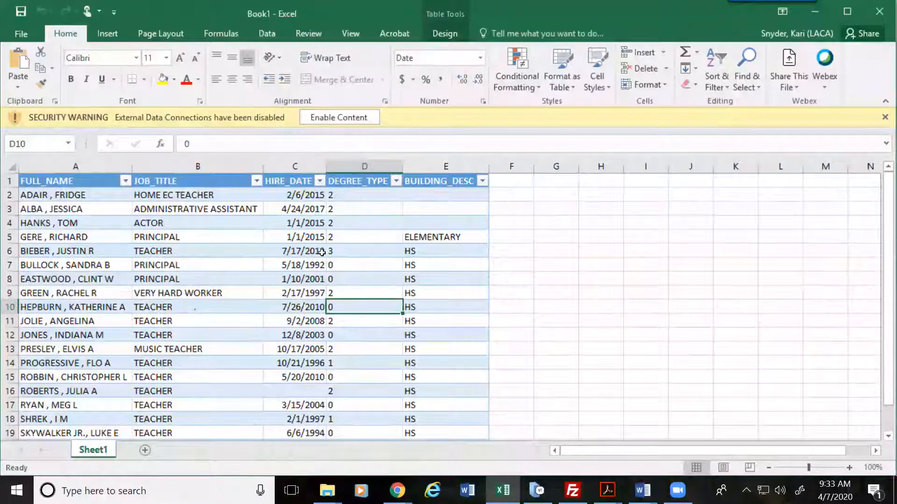
Step: Enable the reopened workbook's blocked external content, bring up the Data ribbon, and select table row 2
left_click(347, 116)
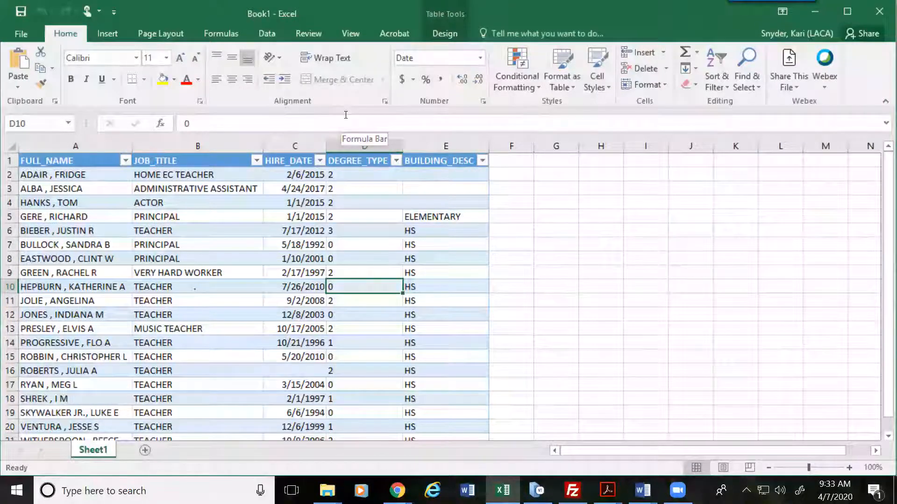
left_click(270, 33)
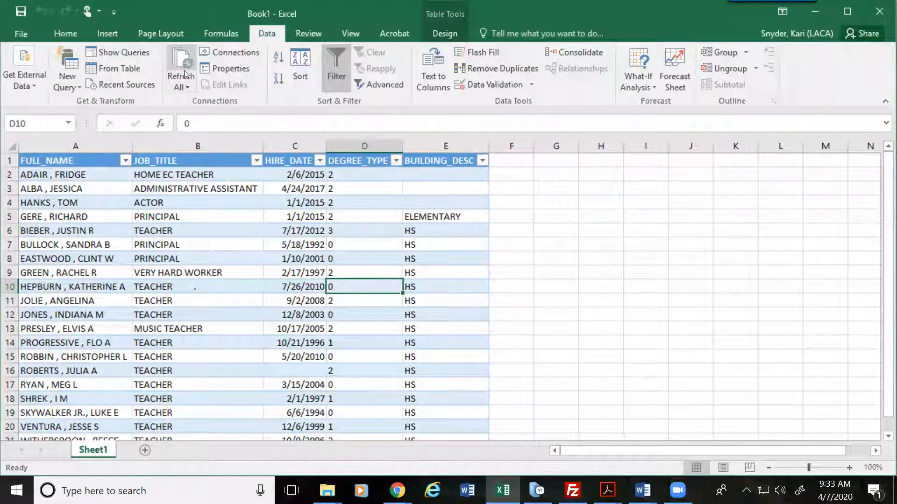
left_click(135, 215)
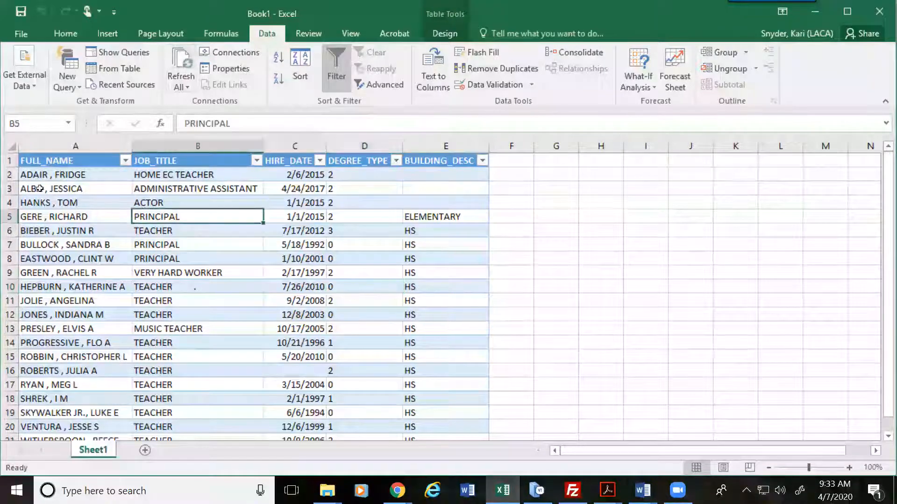
left_click(10, 174)
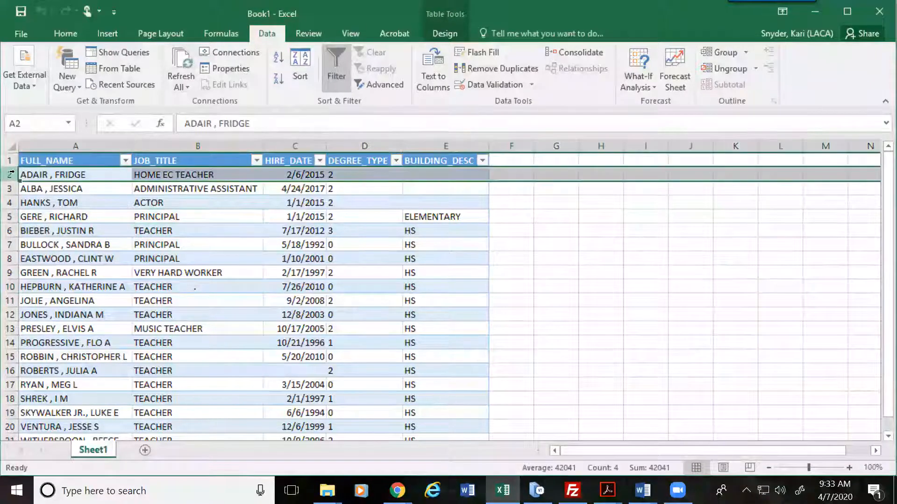
Step: Delete row 2, the first employee row, from the table
right_click(11, 174)
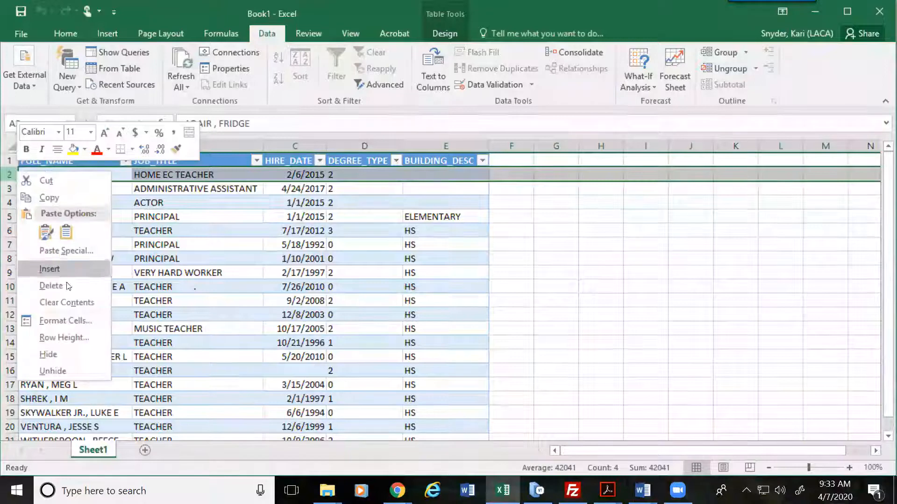
left_click(52, 286)
left_click(71, 178)
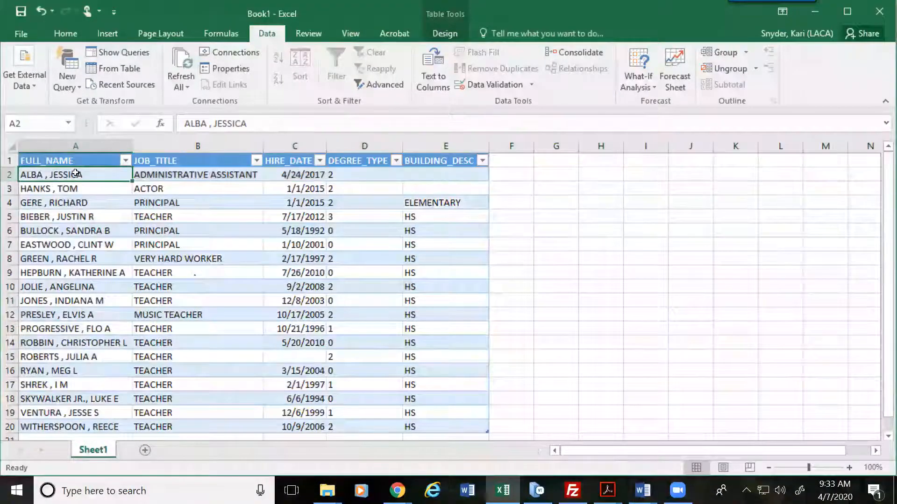
Step: Refresh all query data, re-entering the server password after the first login is rejected
left_click(181, 66)
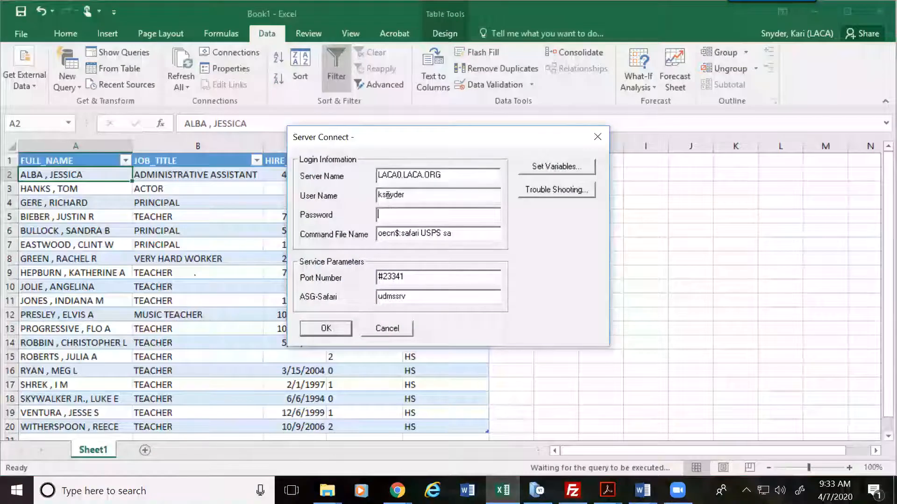
type("****************")
key("Return")
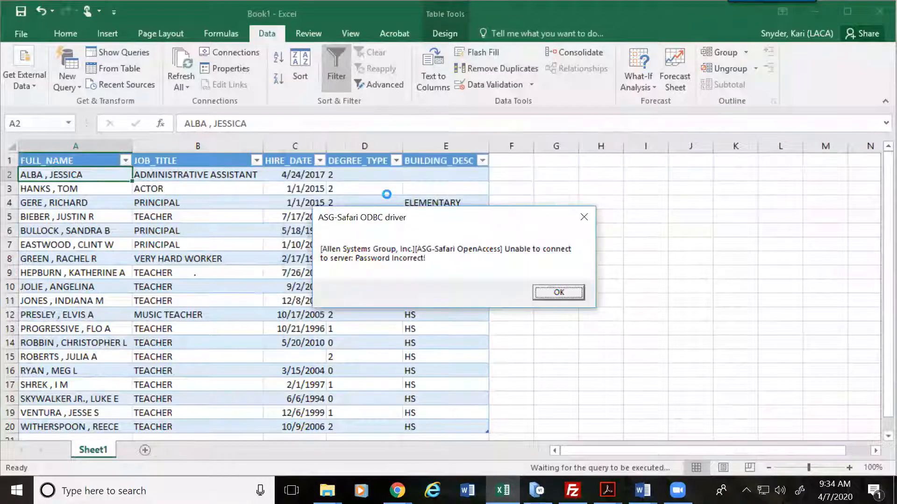
left_click(567, 292)
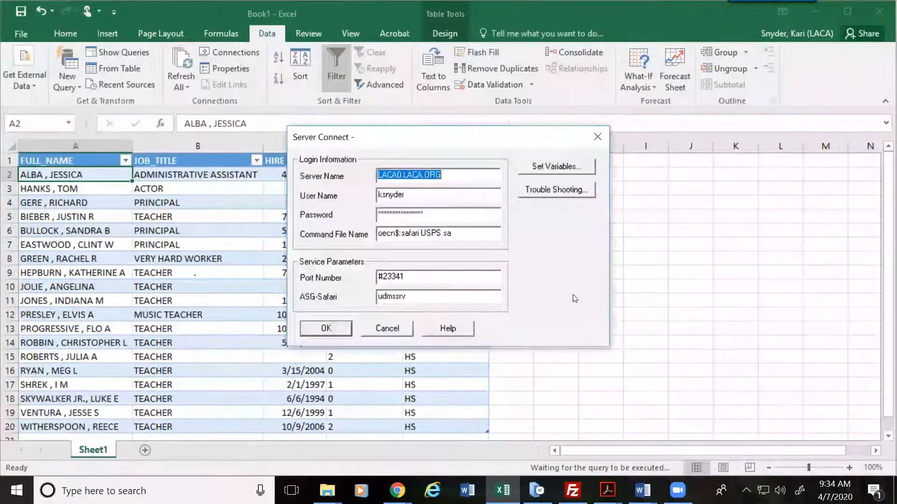
key("Tab")
key("Tab")
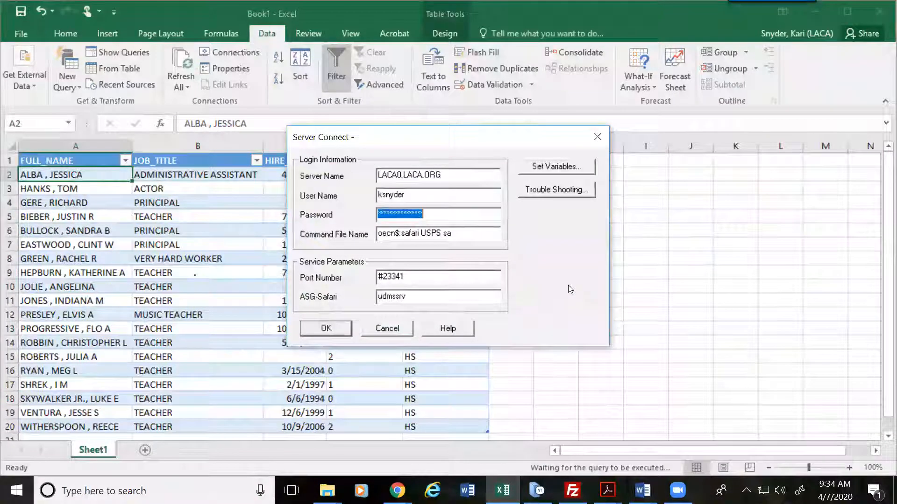
type("*********")
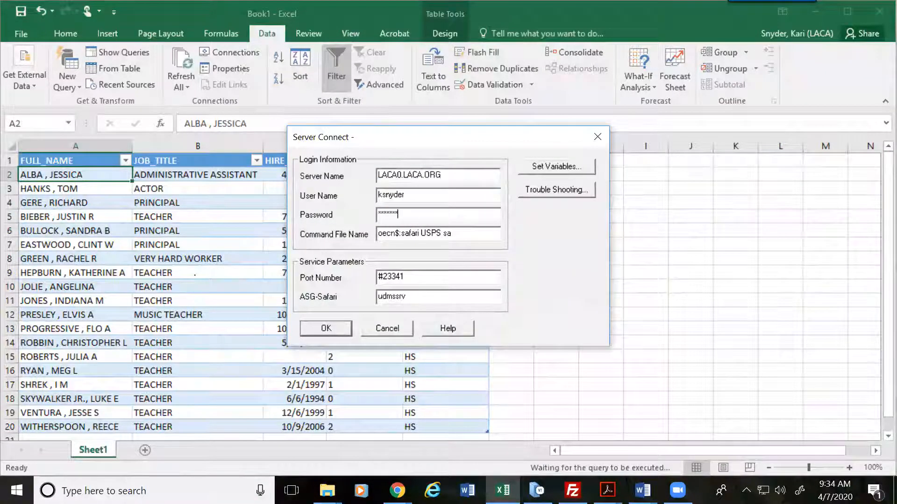
type("*******")
key("Return")
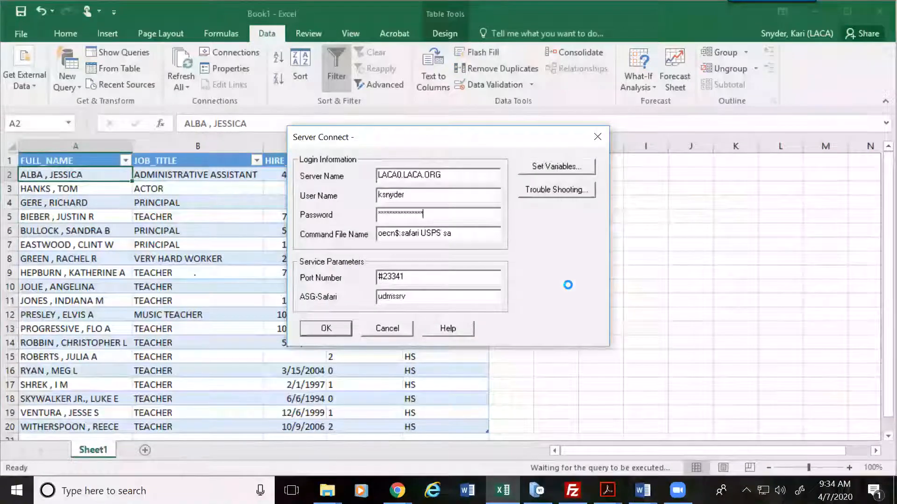
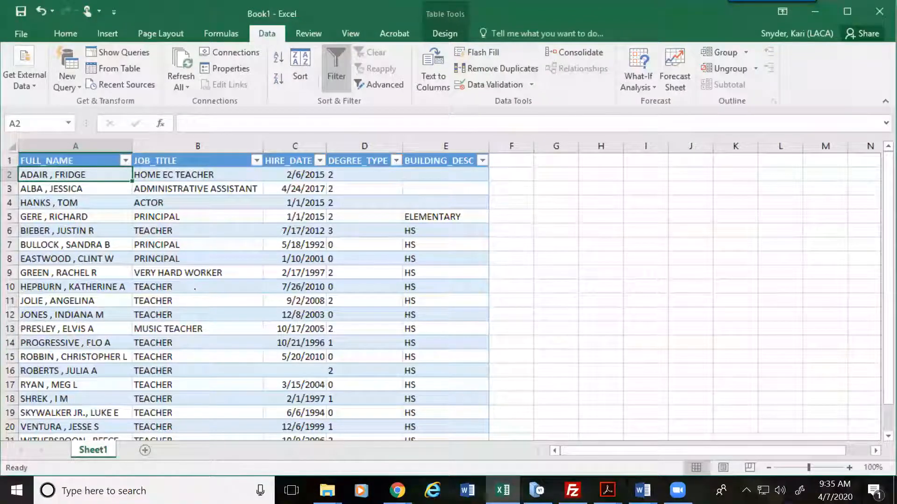
Step: Select cell B7, then close Excel and discard Book1's unsaved changes
left_click(253, 239)
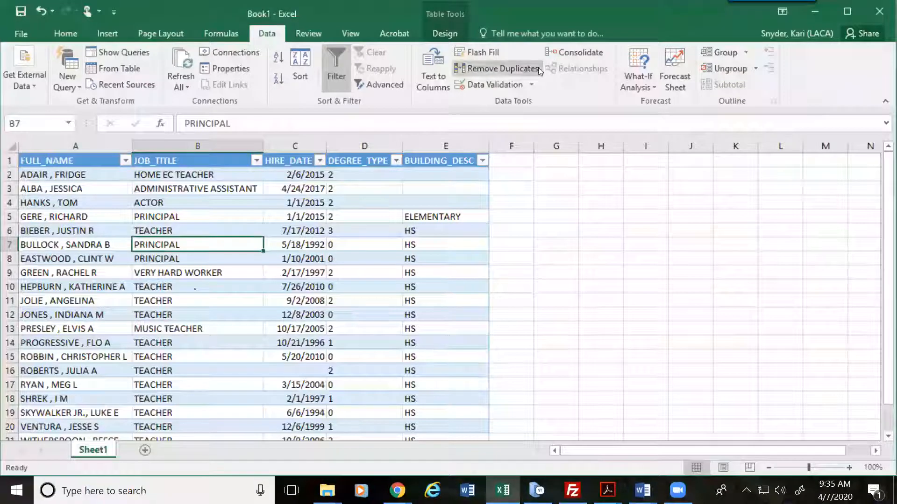
left_click(872, 18)
left_click(448, 258)
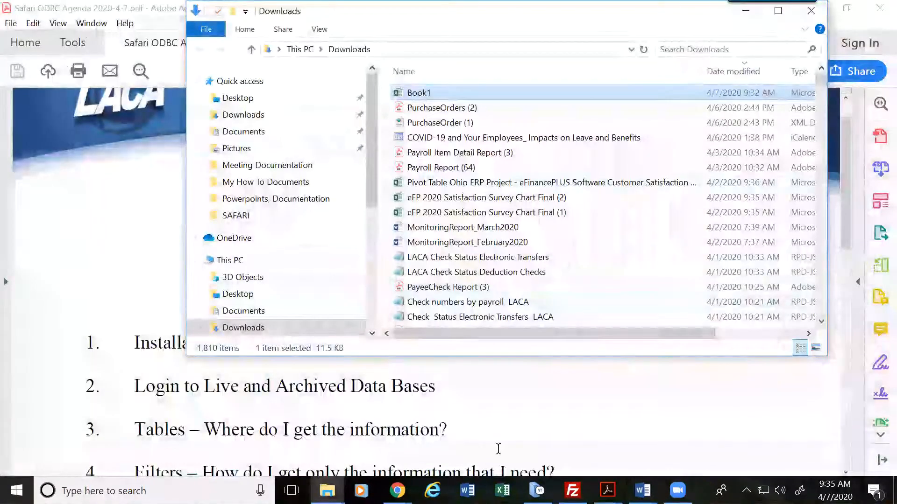
Step: Relaunch Excel 2016 from the taskbar and create a new blank workbook
right_click(502, 491)
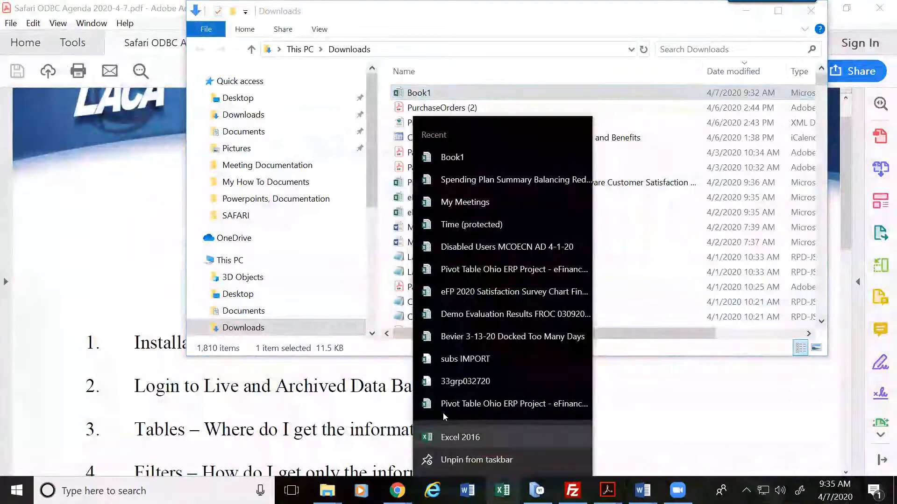
left_click(448, 437)
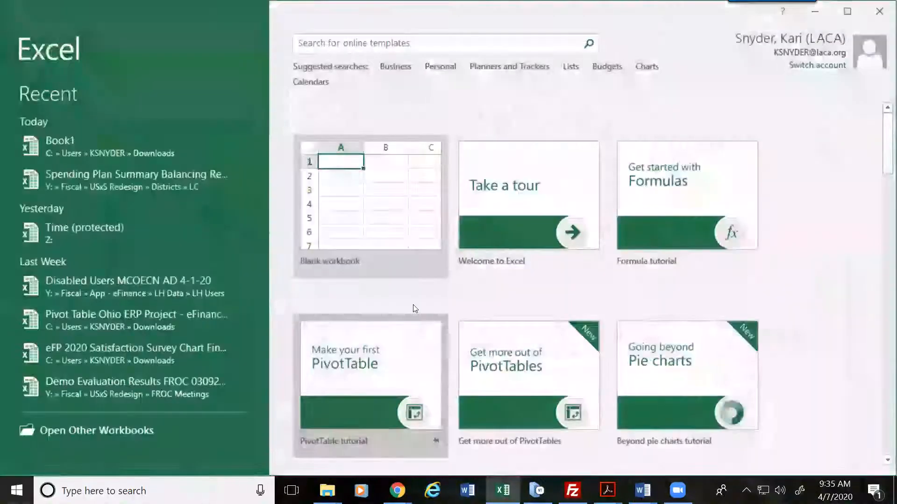
left_click(395, 220)
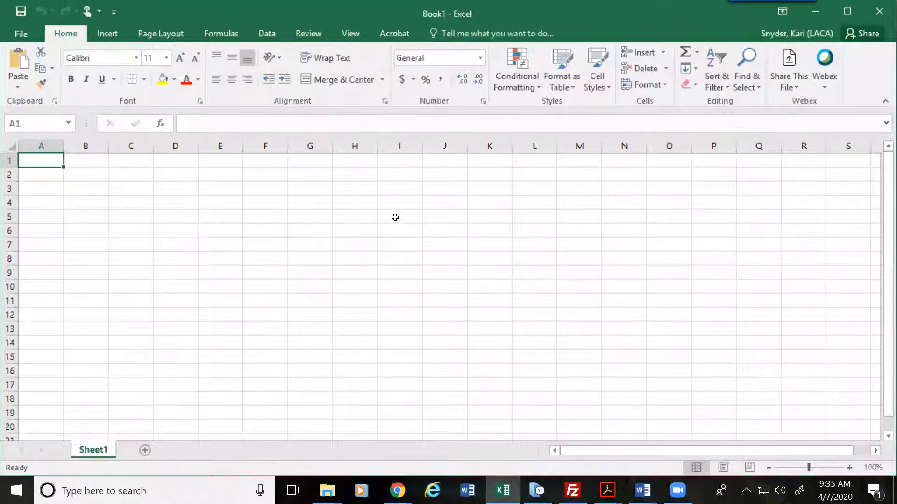
Step: Start a From Microsoft Query import using the USPS* data source
left_click(257, 35)
left_click(18, 83)
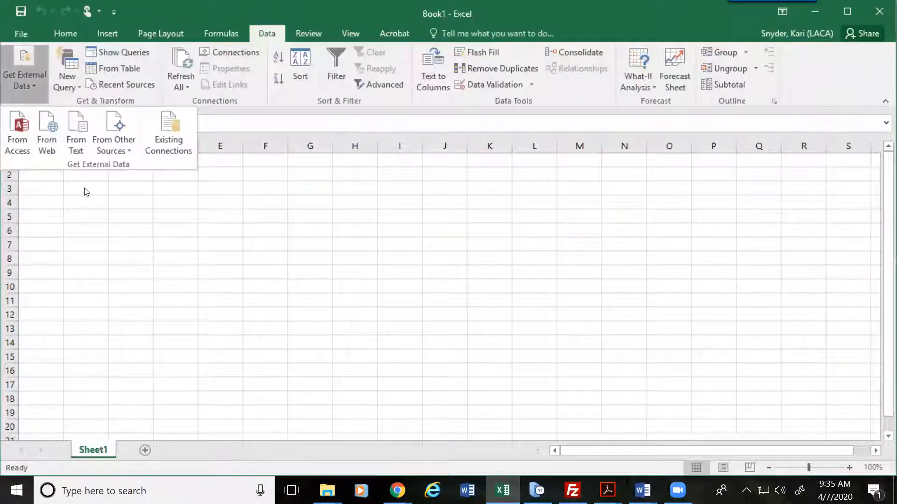
left_click(131, 146)
left_click(236, 363)
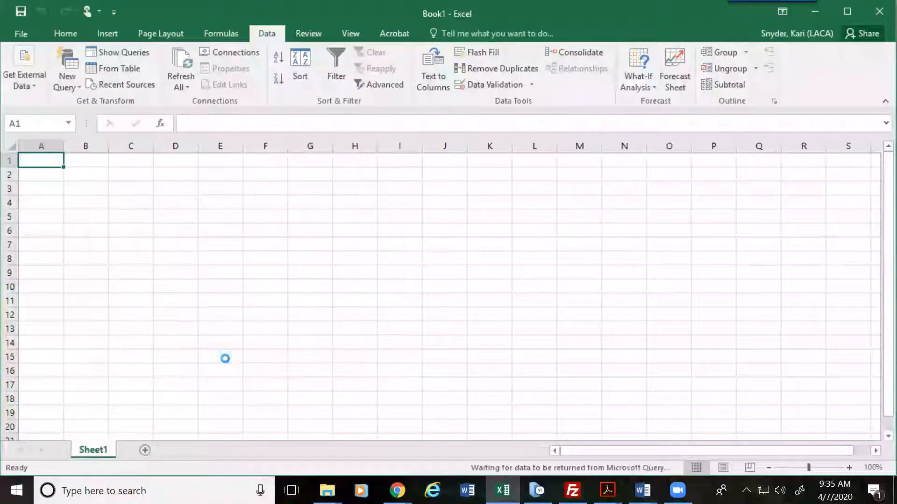
left_click(343, 281)
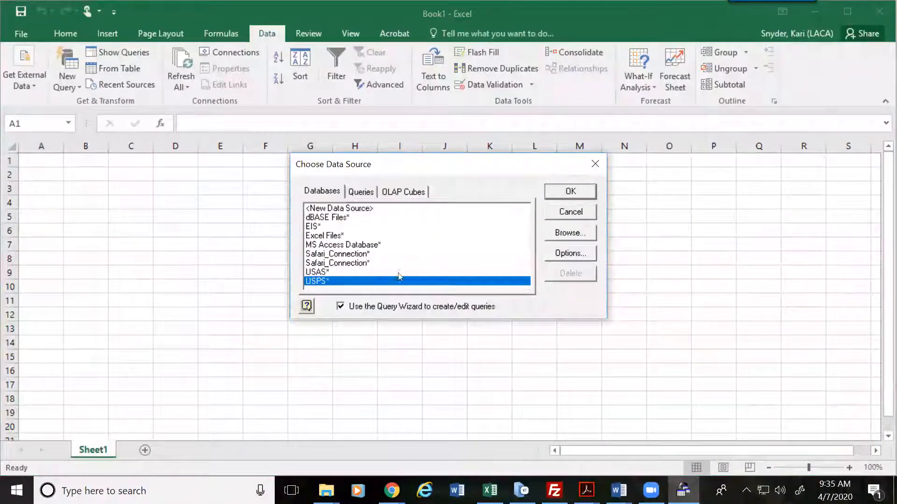
left_click(561, 192)
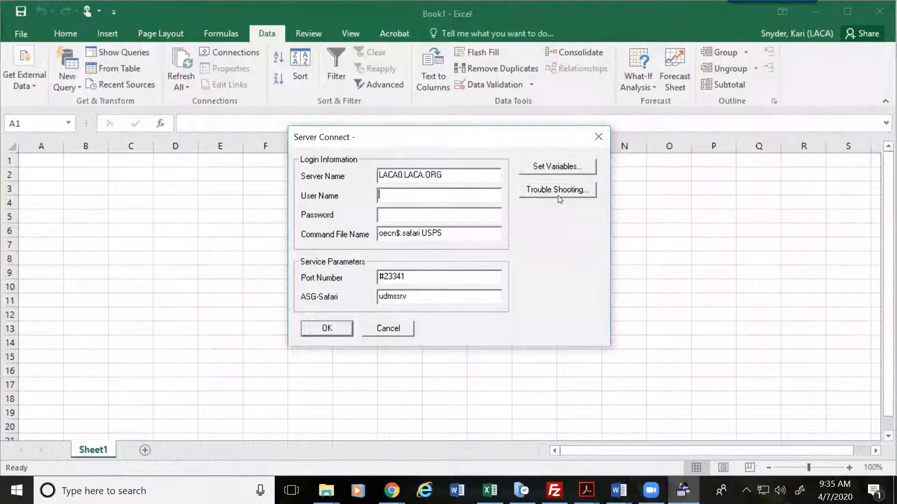
Step: Log in to the USPS server with the user name and account password
key("Tab")
type("*****")
type("*********")
type("**")
type(" sa")
key("Return")
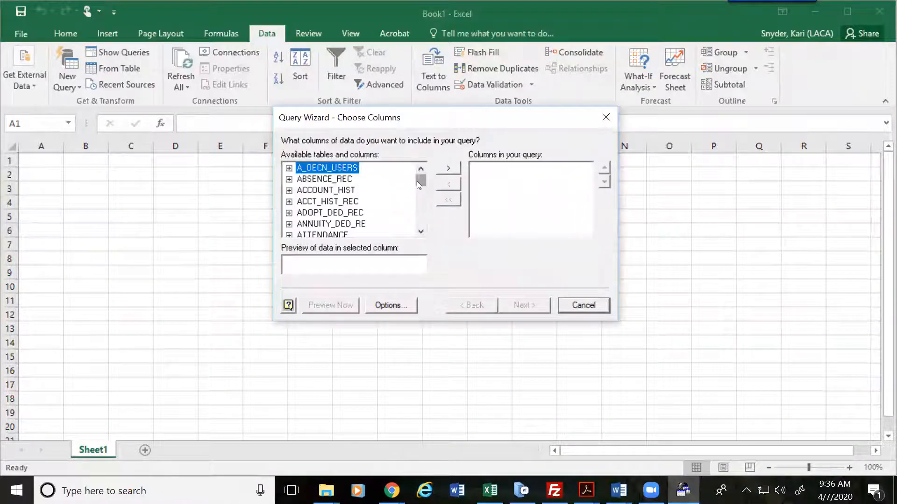
Step: Expand the BIOGRAPHICAL table and add its SSN and FULL_NAME columns
left_click_drag(420, 181, 422, 184)
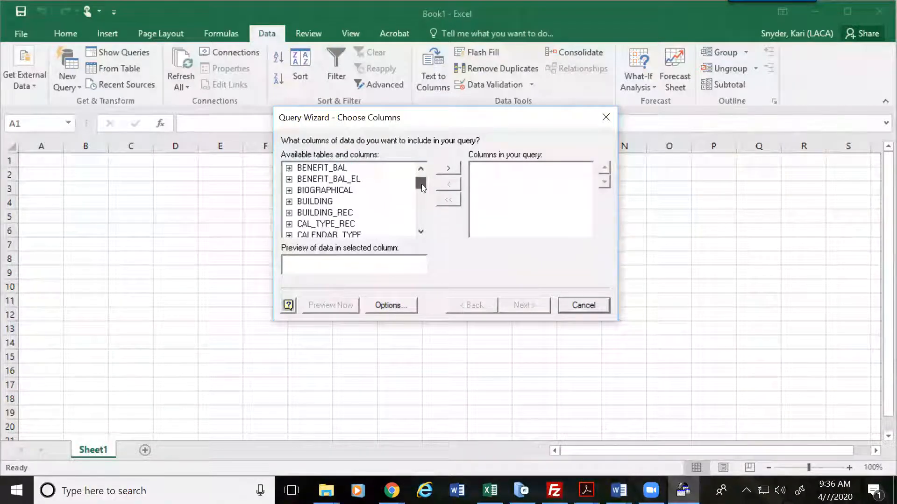
left_click(288, 191)
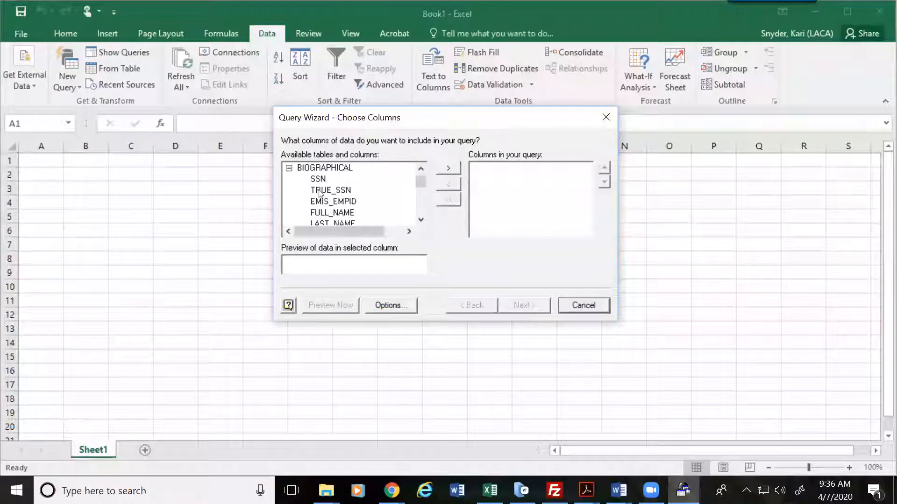
double_click(322, 179)
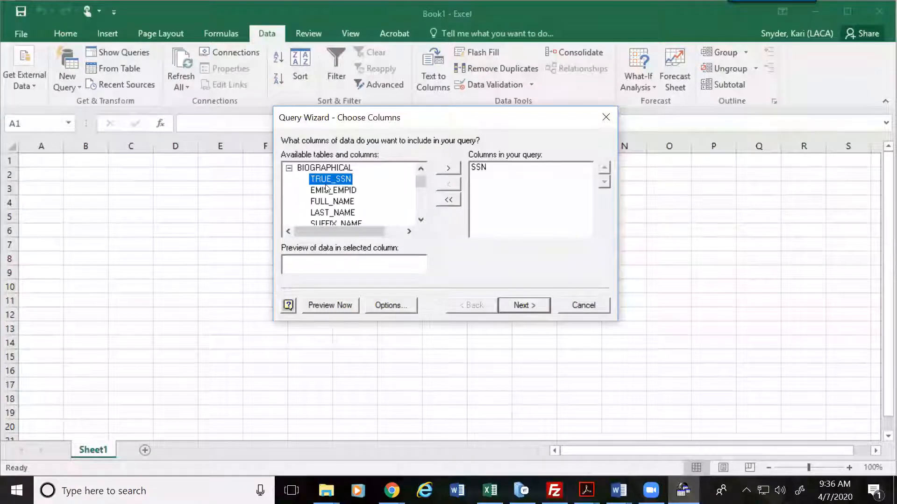
double_click(343, 202)
Step: Add the address columns STREET, CITY, STATE and ZIP_CODE to the query
left_click(421, 219)
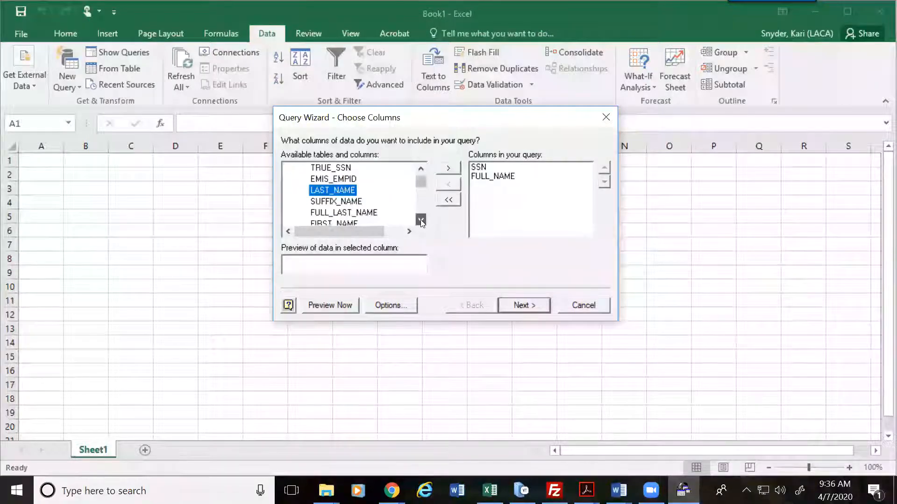
left_click(421, 220)
left_click(421, 219)
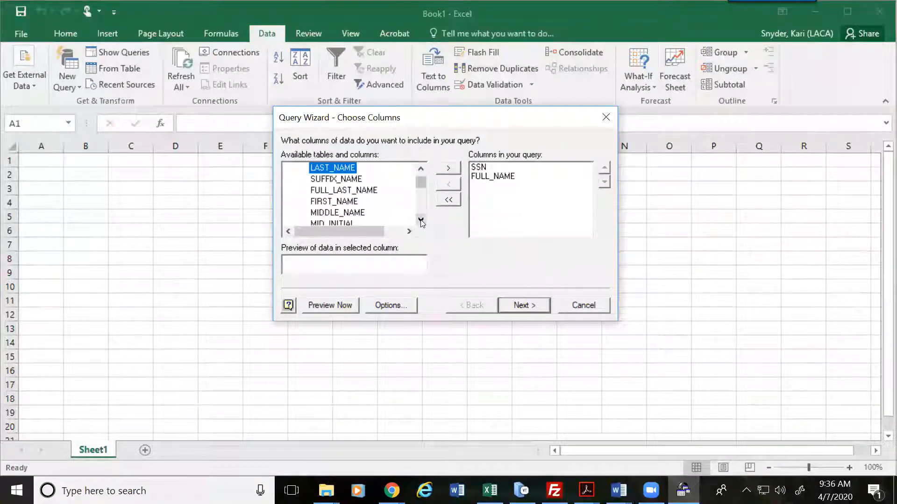
left_click(421, 219)
left_click(421, 220)
left_click(421, 220)
left_click(421, 220)
left_click(421, 220)
left_click(421, 219)
left_click(420, 219)
left_click(421, 220)
left_click(420, 220)
left_click(420, 220)
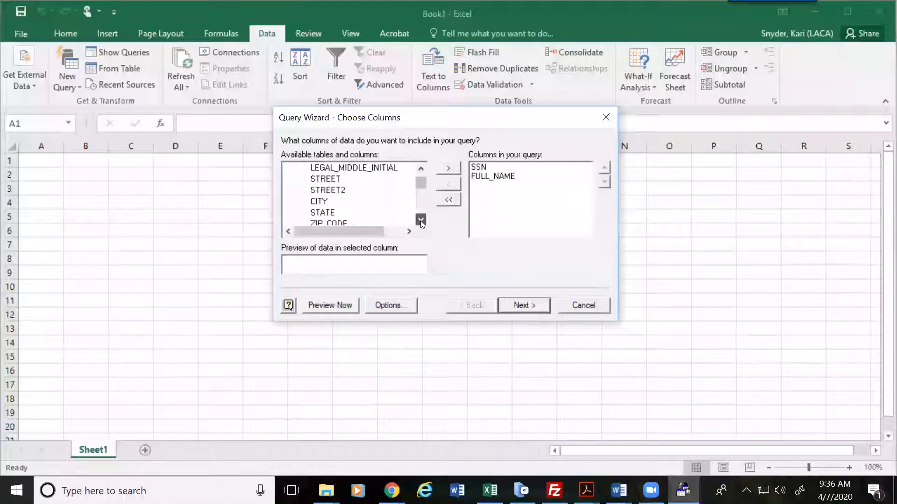
double_click(329, 180)
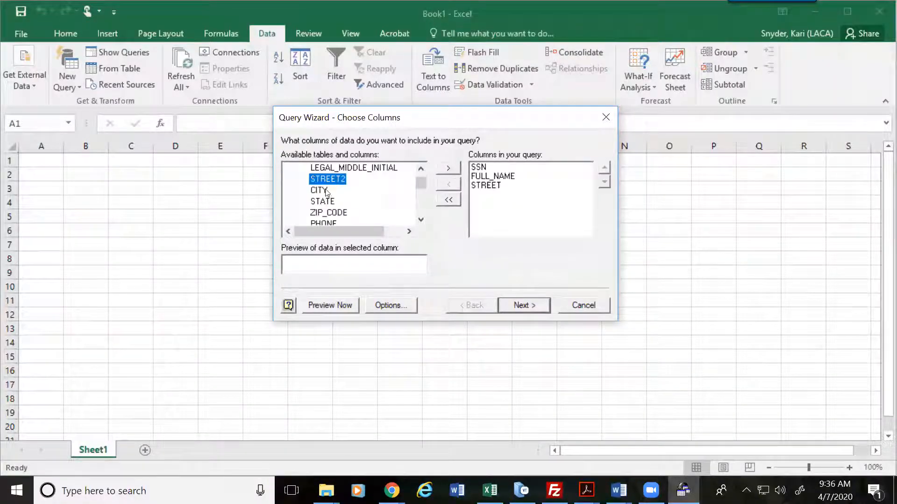
double_click(327, 191)
double_click(328, 192)
double_click(329, 193)
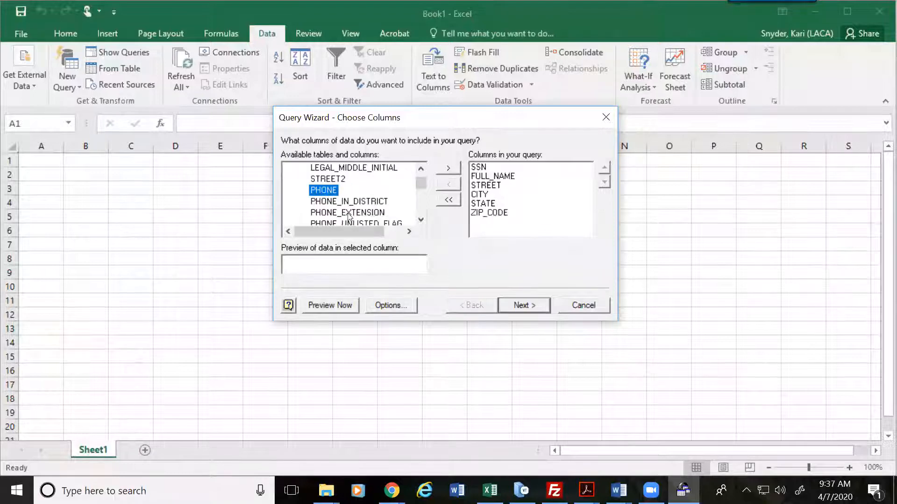
Step: Add DATE_OF_BIRTH and MARITAL_STATUS to the query columns
left_click(421, 219)
left_click(421, 219)
left_click(421, 219)
left_click(421, 219)
left_click(421, 220)
left_click(421, 219)
left_click(421, 220)
left_click(421, 220)
double_click(341, 193)
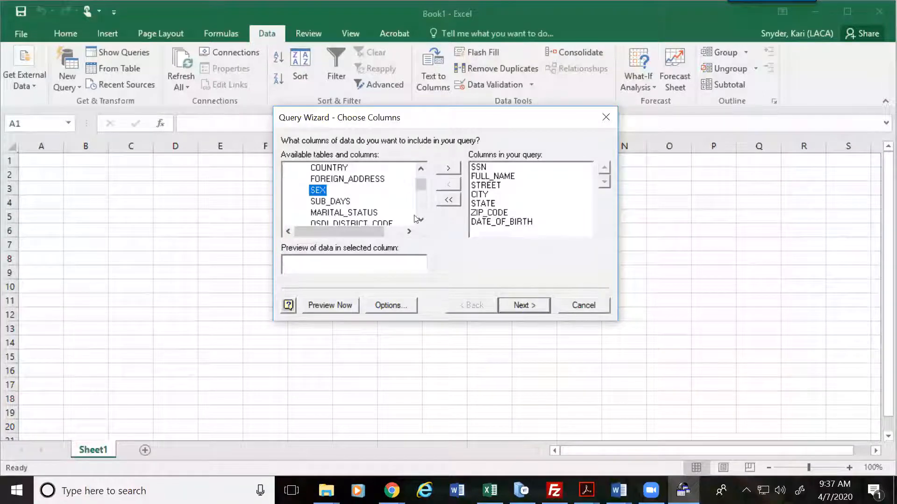
double_click(354, 213)
Step: Add LAST_PAID_DATE as the ninth column and finish choosing columns
left_click(421, 219)
left_click(421, 219)
left_click(421, 219)
left_click(420, 220)
left_click(420, 219)
left_click(421, 219)
left_click(421, 220)
left_click(421, 220)
left_click(421, 220)
left_click(421, 219)
left_click(420, 220)
left_click(421, 219)
left_click(421, 220)
left_click(421, 219)
left_click(421, 220)
left_click(421, 220)
left_click(421, 219)
left_click(420, 220)
left_click(420, 220)
left_click(420, 220)
left_click(420, 219)
left_click(421, 220)
left_click(421, 219)
left_click(421, 220)
left_click(421, 220)
left_click(421, 219)
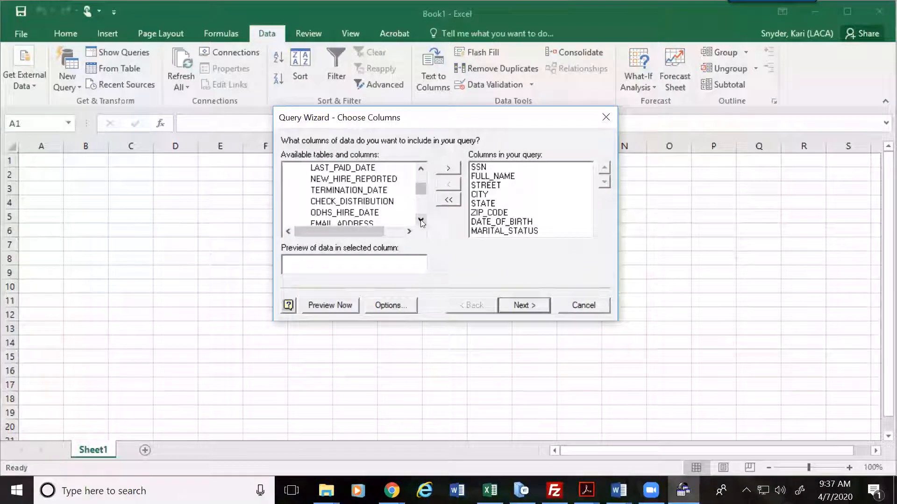
double_click(359, 168)
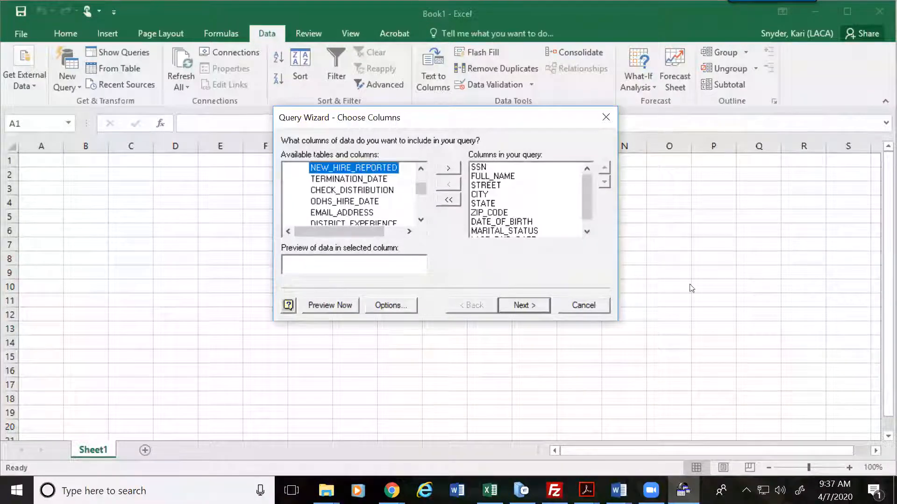
mouse_move(589, 191)
left_mouse_down()
mouse_move(590, 211)
mouse_move(589, 171)
mouse_move(584, 211)
mouse_move(584, 181)
left_mouse_up()
left_click(546, 302)
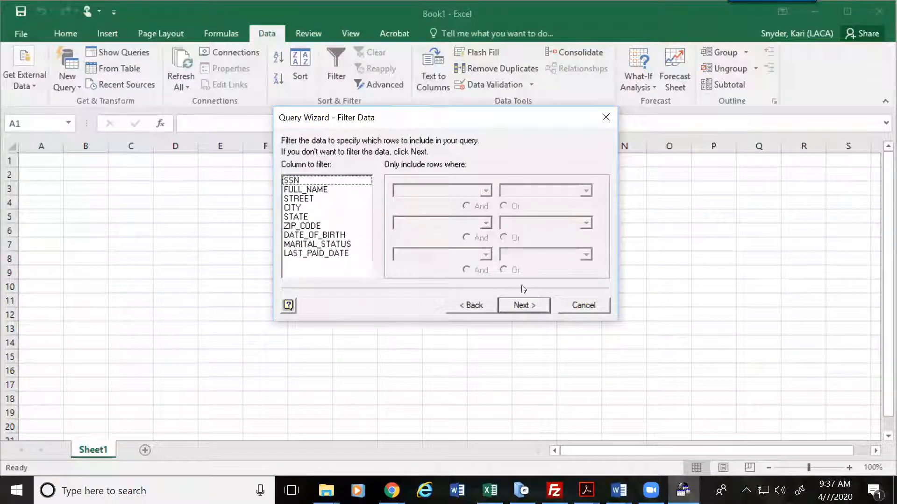
Step: Filter the query to rows where LAST_PAID_DATE equals 1/15/2015
left_click(322, 253)
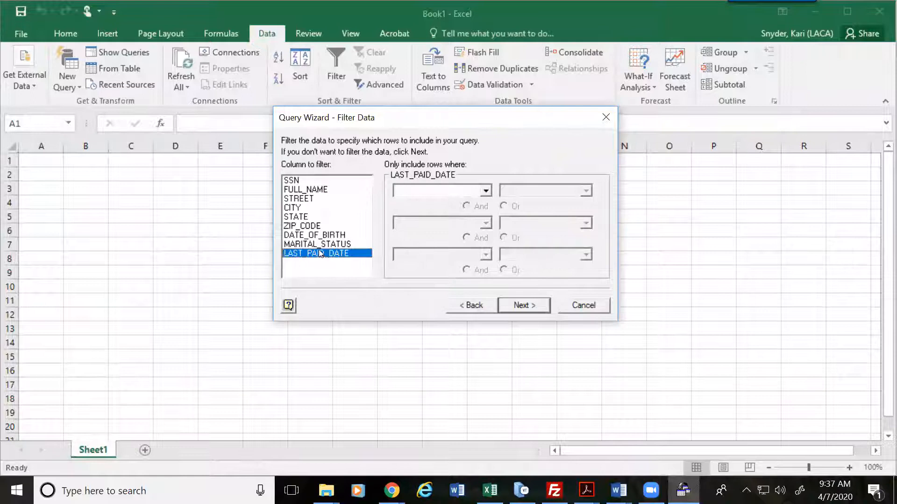
left_click(486, 191)
left_click(411, 206)
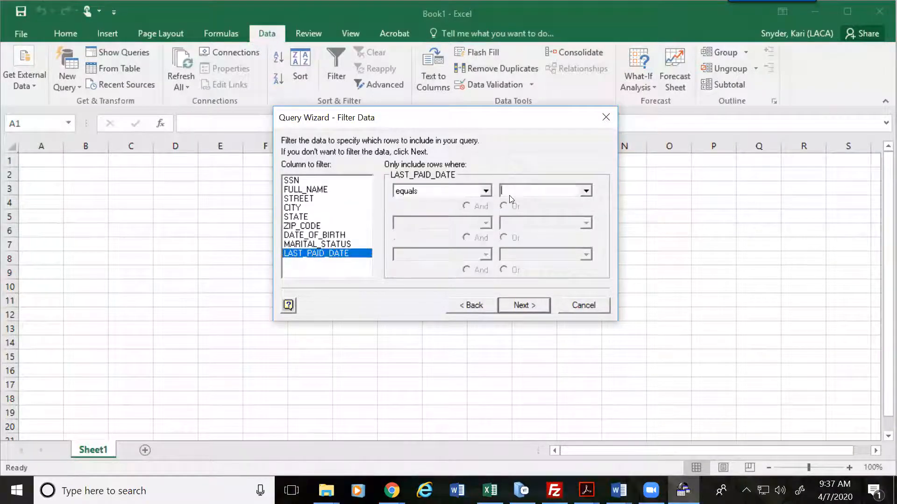
type("1/")
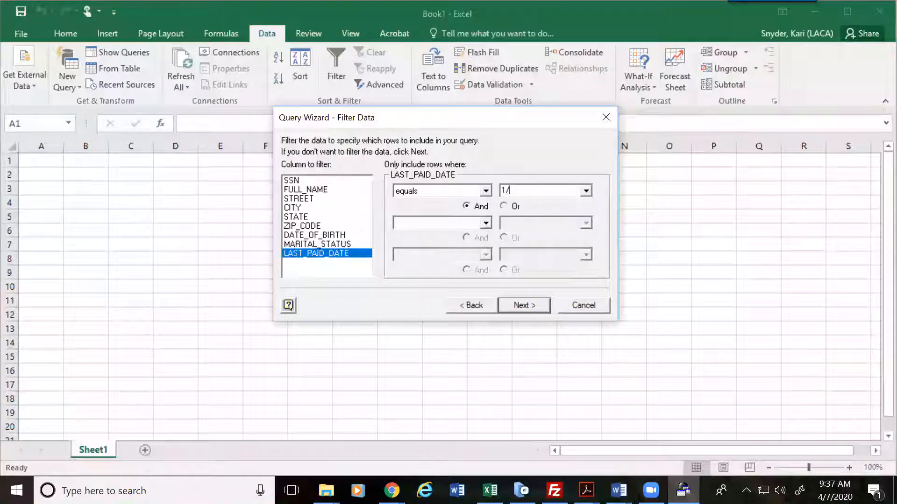
type("15/2015")
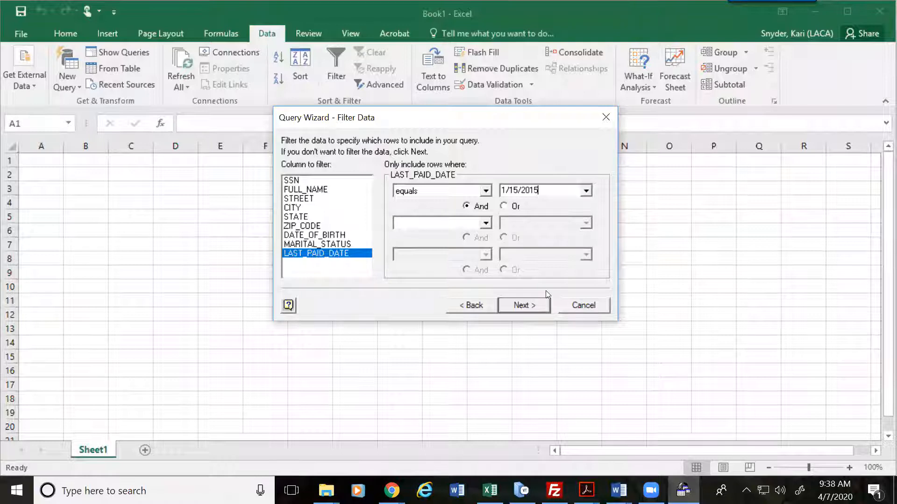
left_click(523, 305)
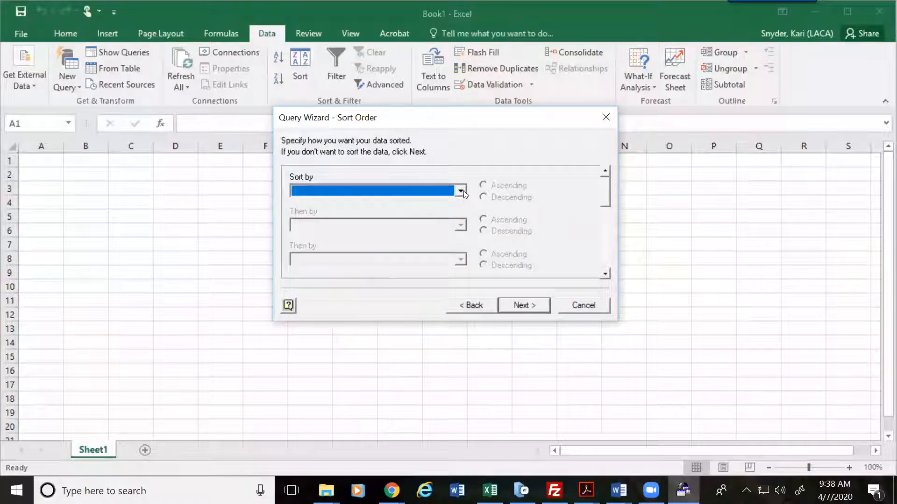
Step: Sort the query results by SSN
left_click(460, 190)
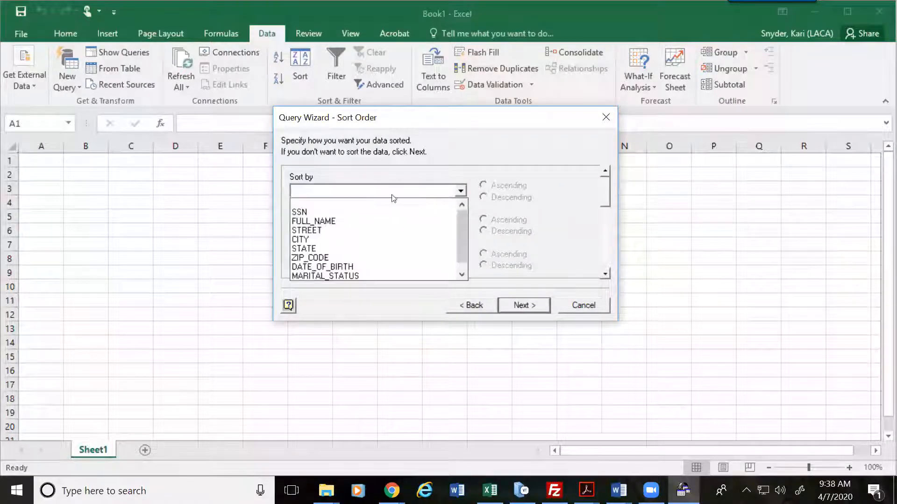
left_click(315, 212)
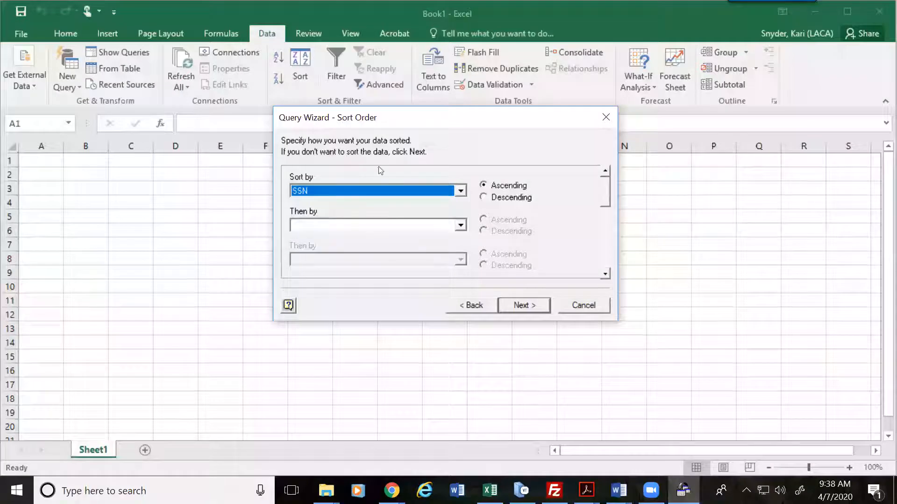
left_click(526, 305)
Step: Return the query data to Sheet1 at cell A1, then add a blank Sheet2
left_click(523, 306)
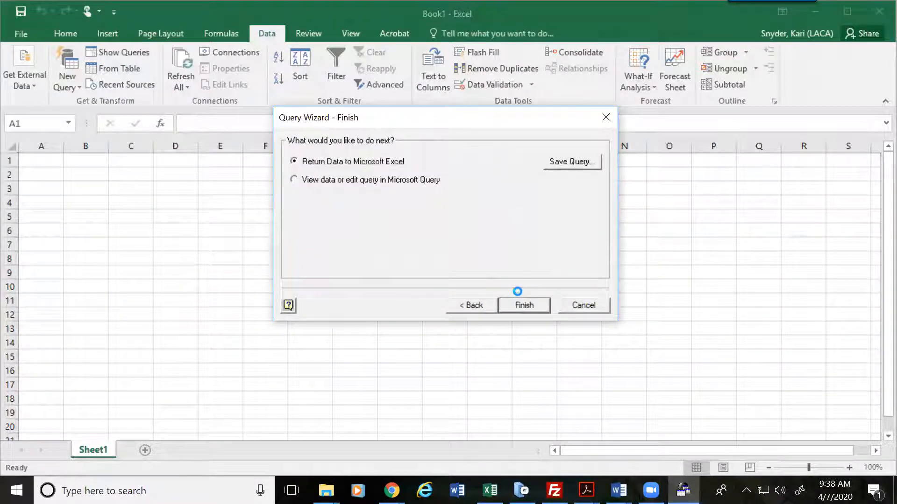
left_click(490, 294)
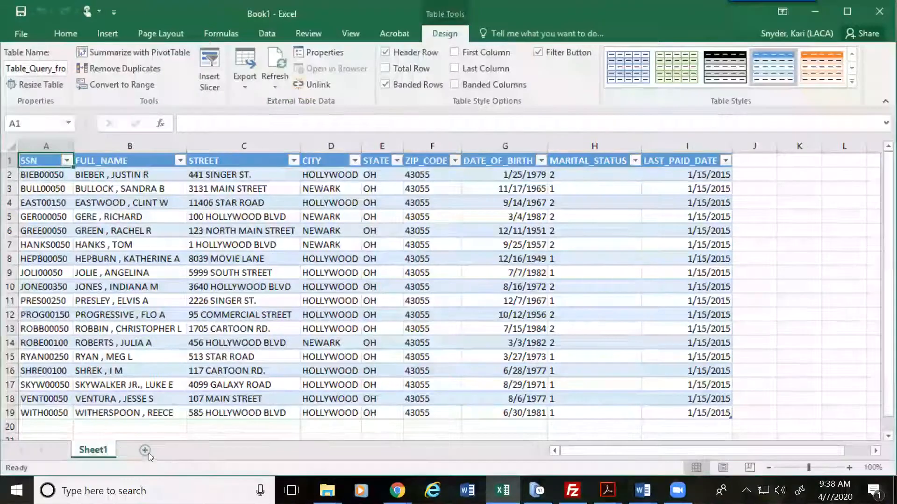
left_click(148, 454)
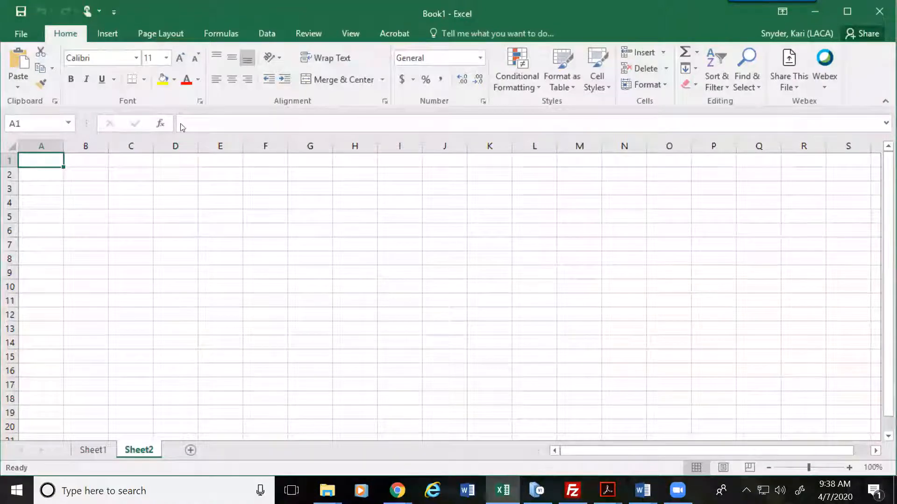
Step: Start another From Microsoft Query import using the USPS data source
left_click(256, 35)
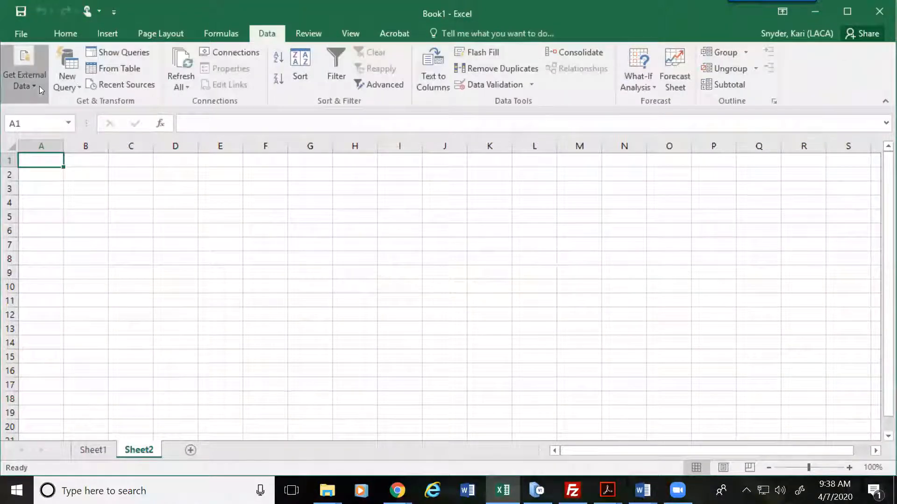
left_click(39, 86)
left_click(117, 142)
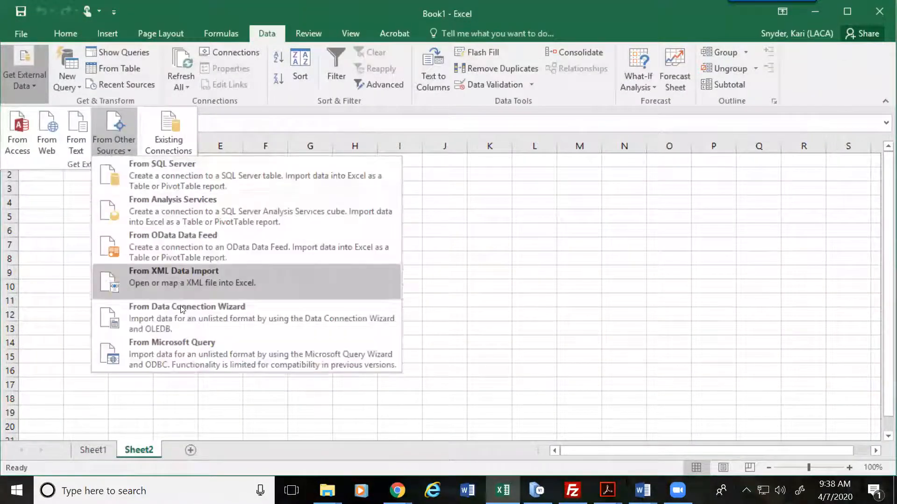
left_click(181, 357)
left_click(395, 280)
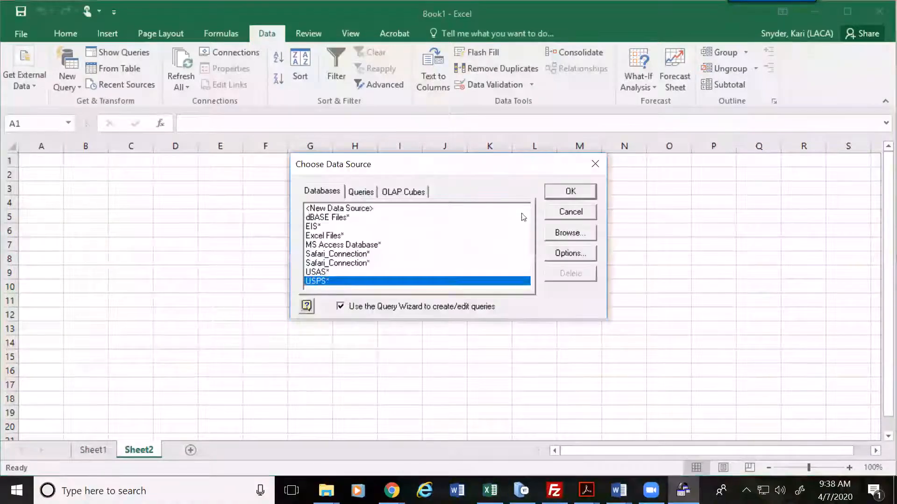
left_click(569, 192)
Step: Log in with the user name and password, appending 'sa' to the command file name
key("Tab")
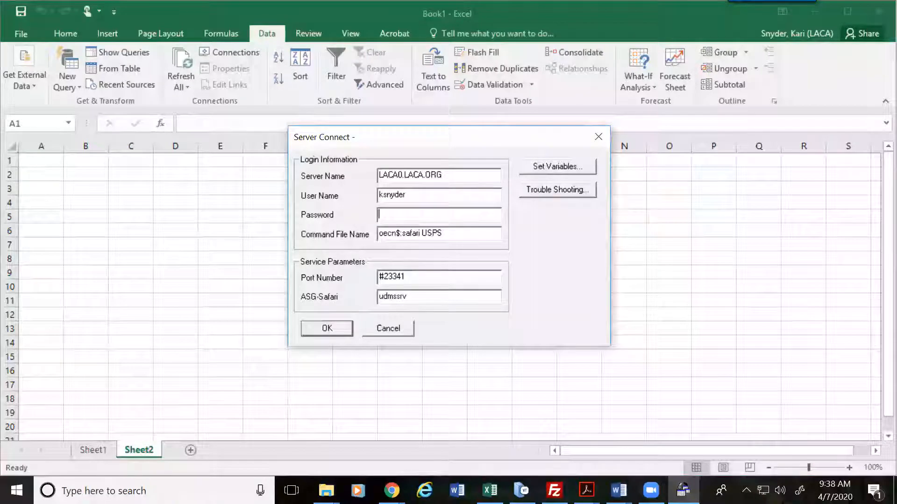
type("**")
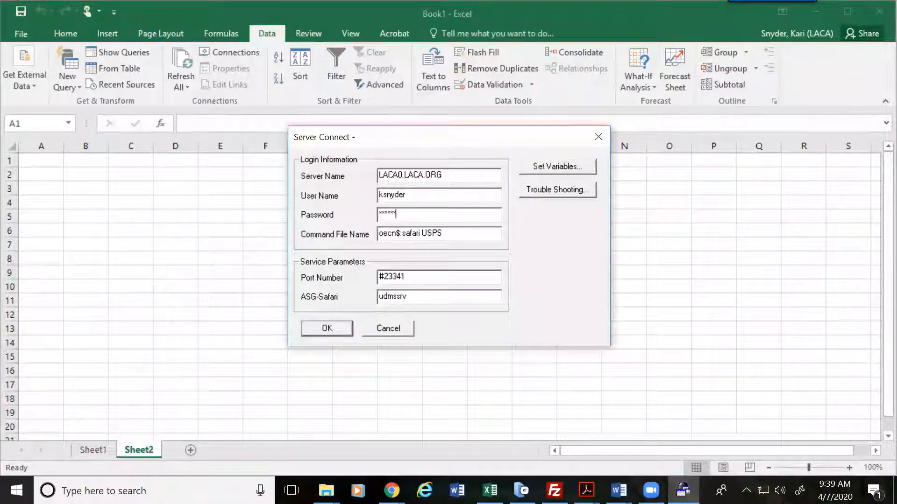
type("***")
key("Tab")
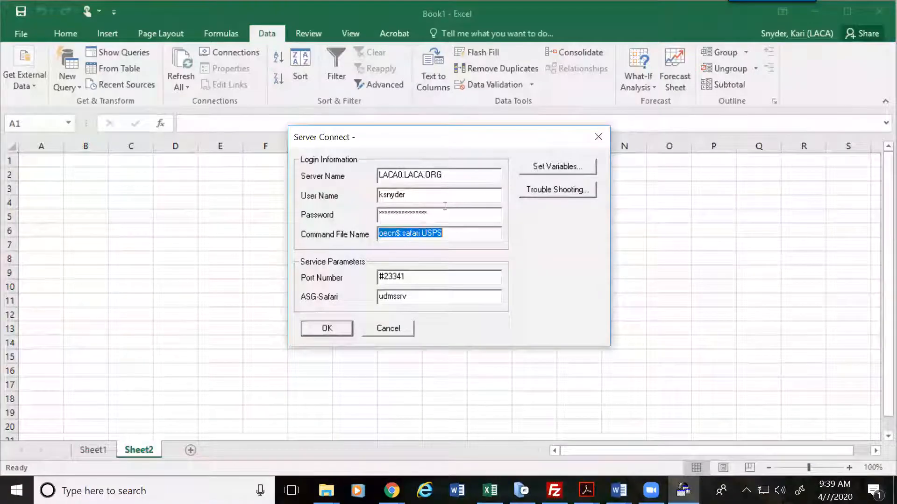
key("shift+Tab")
type("***")
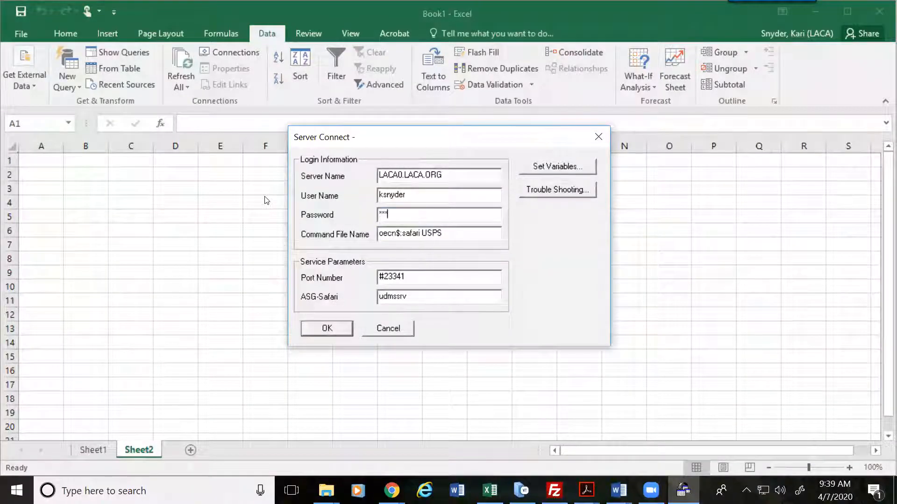
type("******")
key("Tab")
key("End")
type("sa")
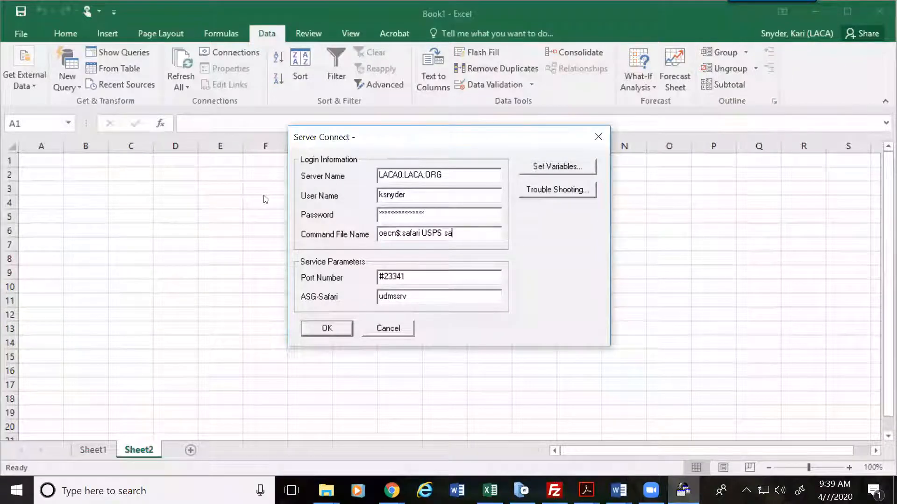
key("Return")
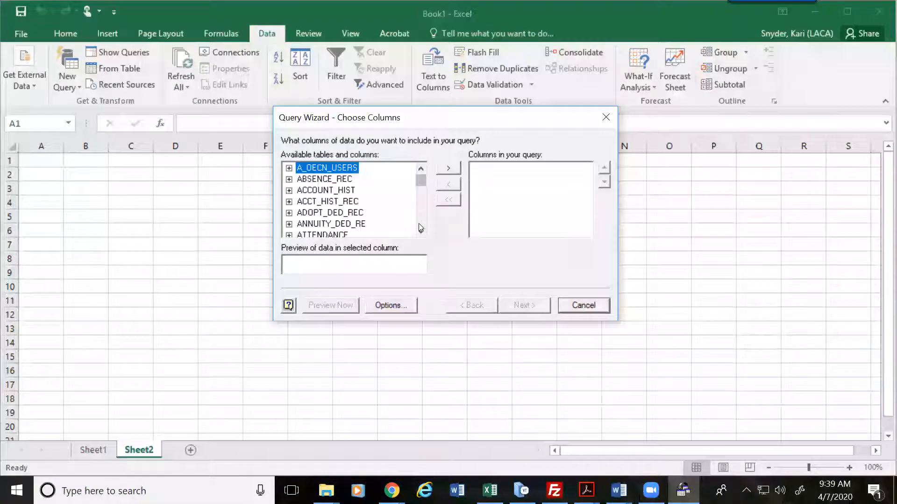
Step: Browse the available tables DED_ANNUITIES, DED_DIRECT_DEP, DED_OHIO and DED_REGULAR
left_click_drag(420, 233, 420, 232)
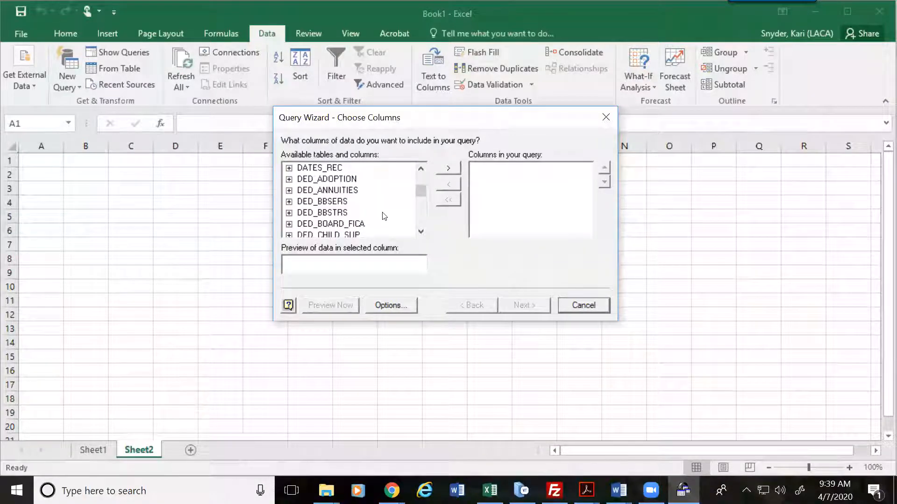
left_click(324, 191)
left_click(421, 232)
left_click(421, 232)
left_click(420, 232)
left_click(421, 232)
left_click(421, 232)
left_click(421, 233)
left_click(421, 232)
left_click(421, 232)
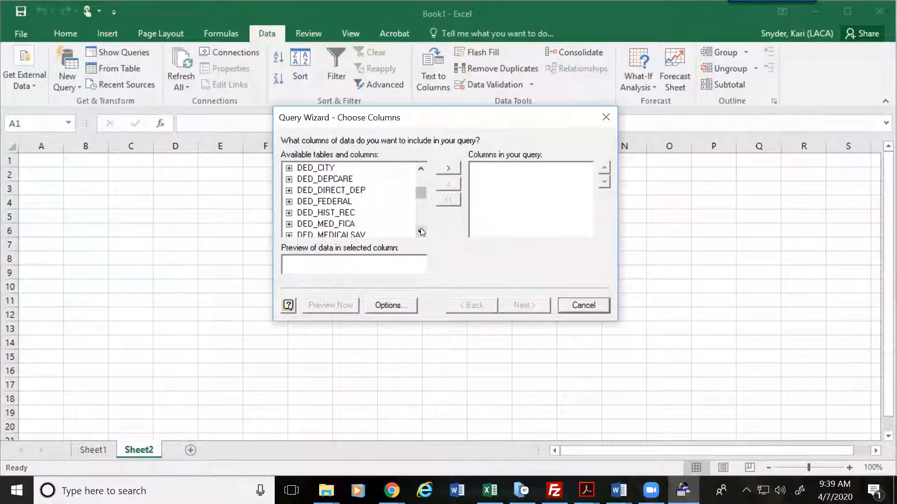
left_click(334, 190)
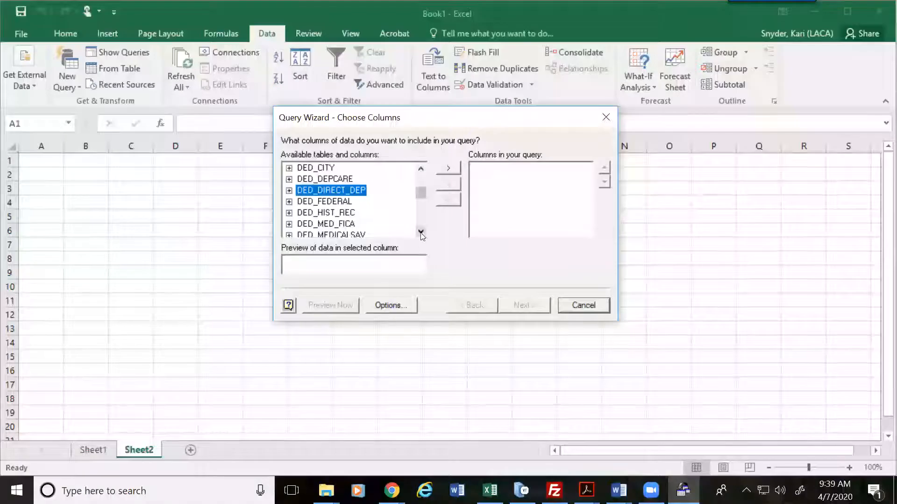
left_click(421, 232)
left_click(421, 233)
left_click(420, 232)
left_click(421, 232)
left_click(421, 232)
left_click(314, 191)
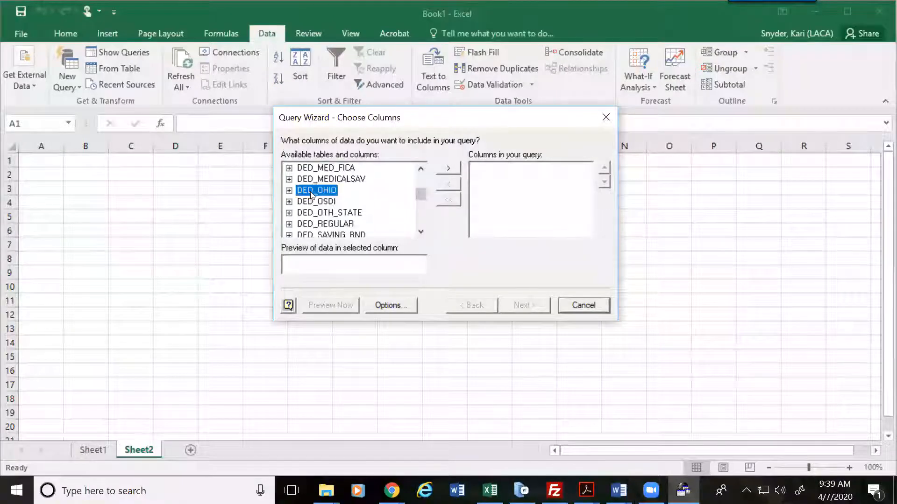
left_click(308, 225)
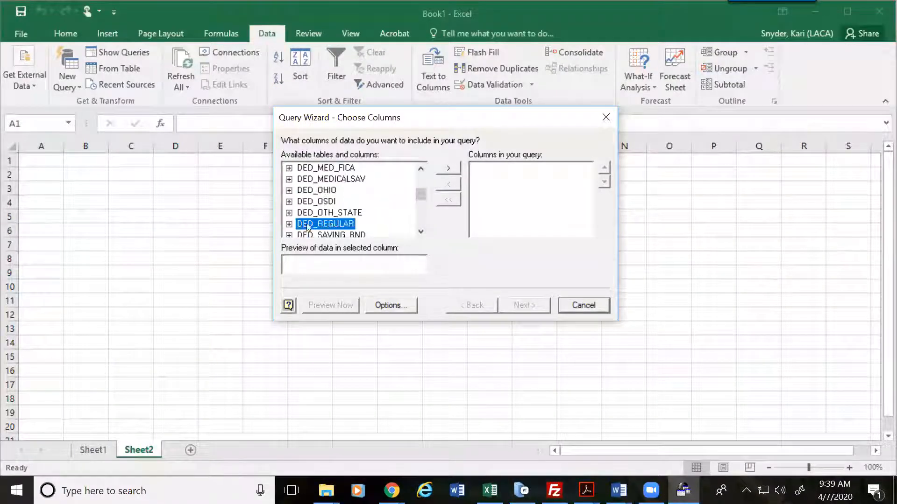
left_click(420, 232)
left_click(421, 232)
left_click(421, 232)
left_click(420, 232)
left_click(420, 232)
left_click(421, 232)
left_click(421, 233)
left_click(420, 232)
left_click(421, 232)
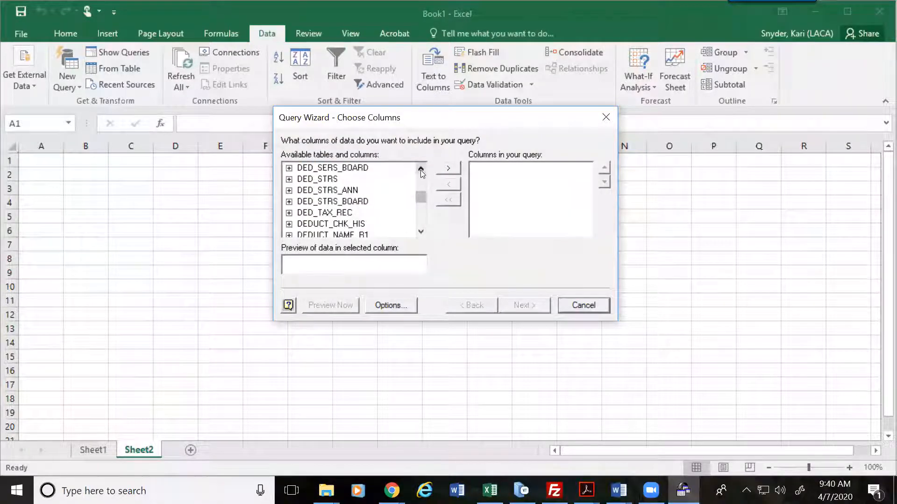
Step: Expand DED_ANNUITIES and add its EMPLOYEE_ID column to the query
left_click(420, 170)
left_click(420, 170)
left_click(420, 170)
left_click(421, 170)
left_click(421, 170)
left_click(420, 170)
left_click(420, 170)
left_click(421, 170)
left_click(420, 170)
left_click(421, 170)
left_click(421, 170)
left_click(421, 170)
left_click(420, 170)
left_click(420, 170)
left_click(421, 170)
left_click(421, 170)
left_click(421, 170)
left_click(420, 170)
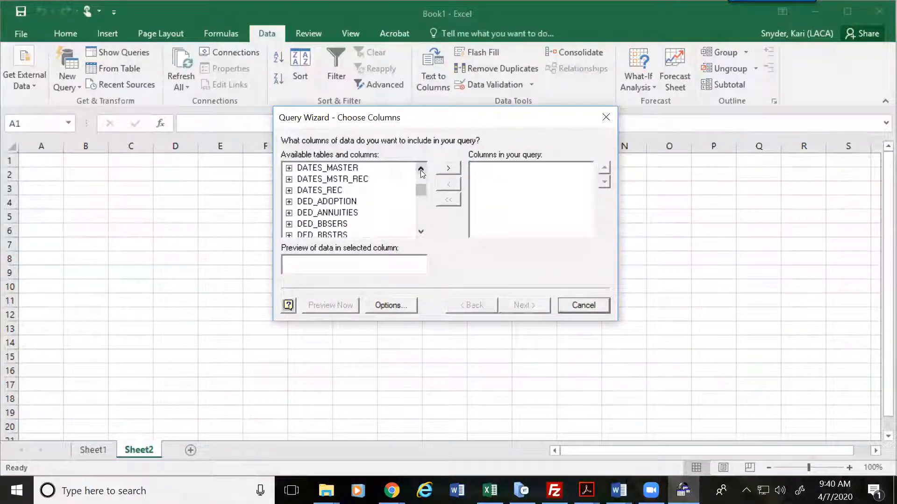
left_click(288, 213)
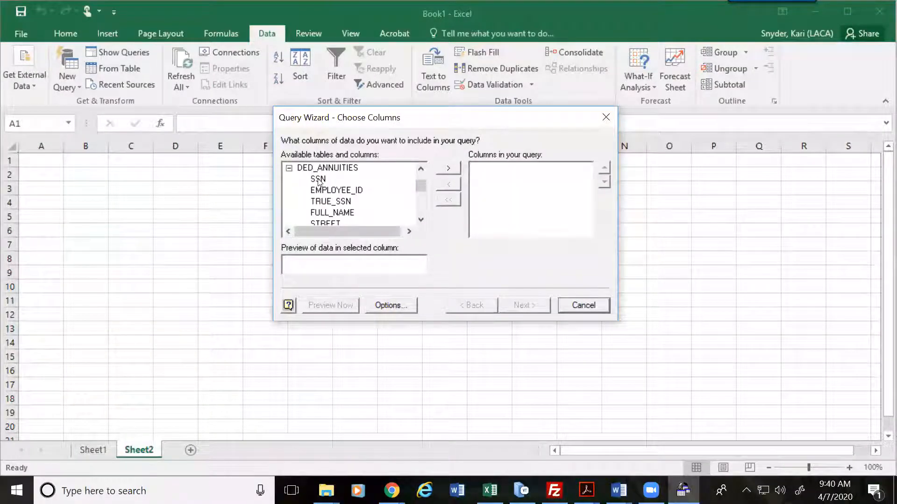
double_click(338, 189)
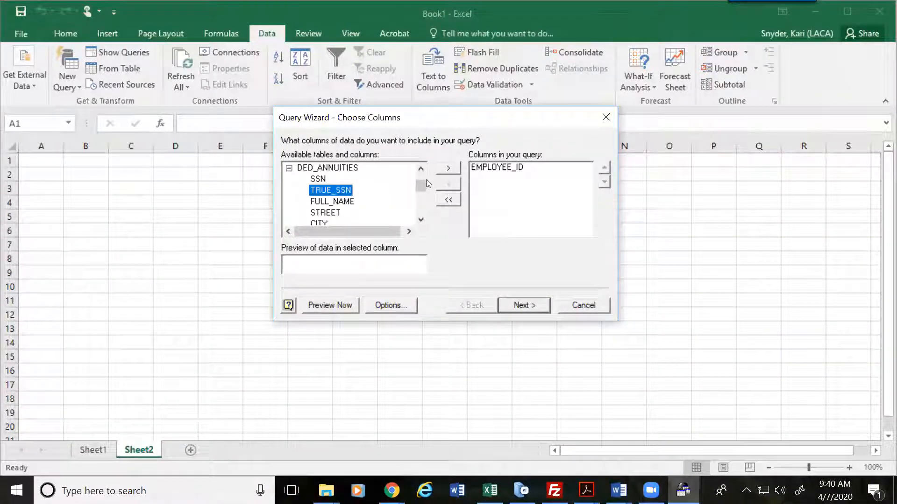
Step: Review the DED_ANNUITIES column list and select its SSN column
left_click(421, 221)
left_click(421, 221)
left_click(420, 220)
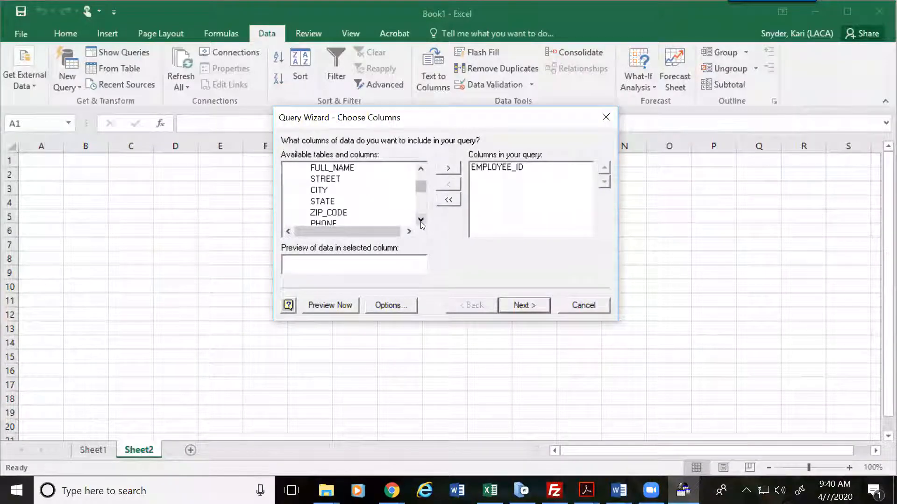
scroll(318, 198, "up", 3)
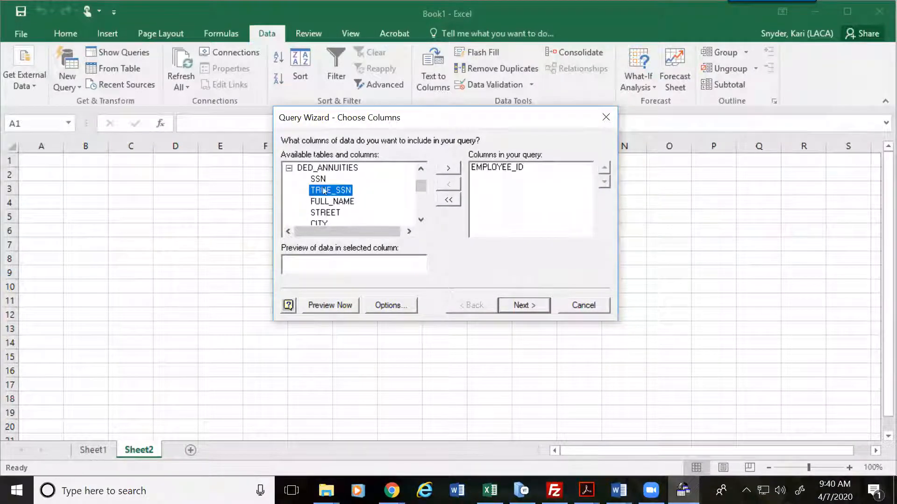
left_click(318, 179)
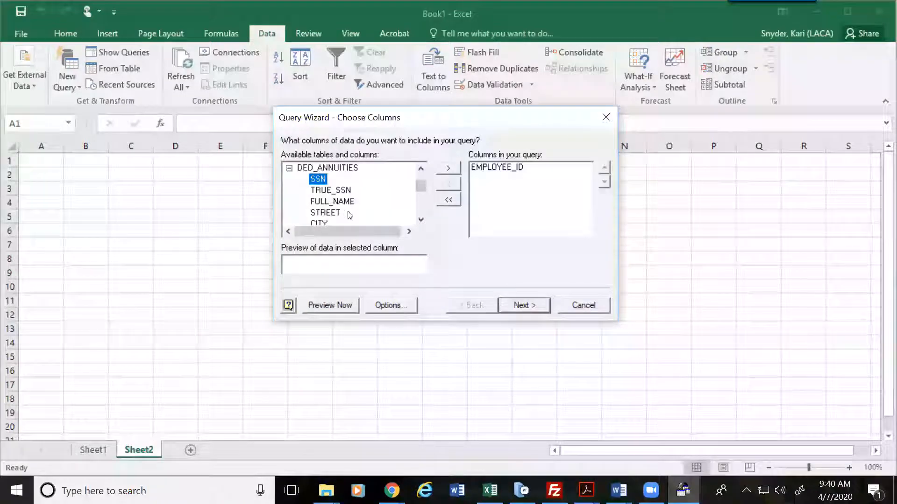
Step: Add DED_CODE, RATE and BOARD_RATE to the query columns
left_click(420, 219)
left_click(420, 219)
left_click(421, 219)
left_click(421, 219)
left_click(420, 220)
left_click(421, 219)
left_click(421, 219)
left_click(421, 219)
left_click(421, 220)
left_click(420, 220)
left_click(421, 220)
left_click(421, 220)
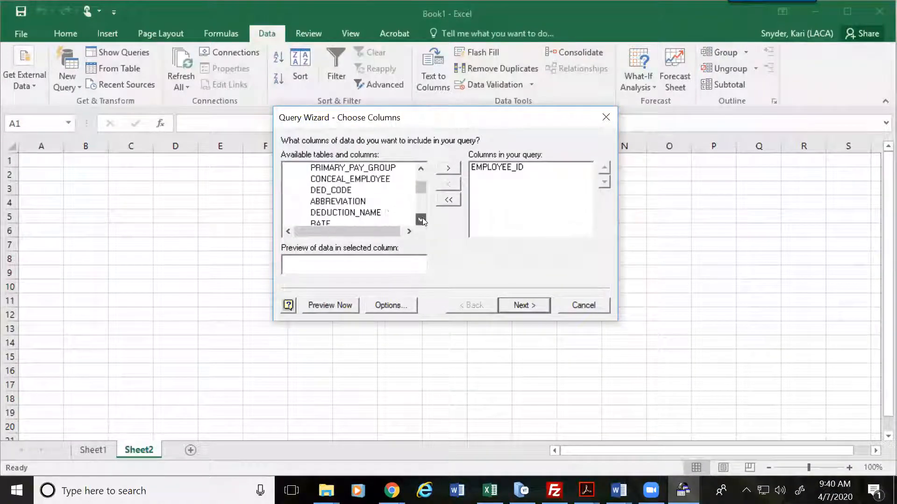
double_click(338, 191)
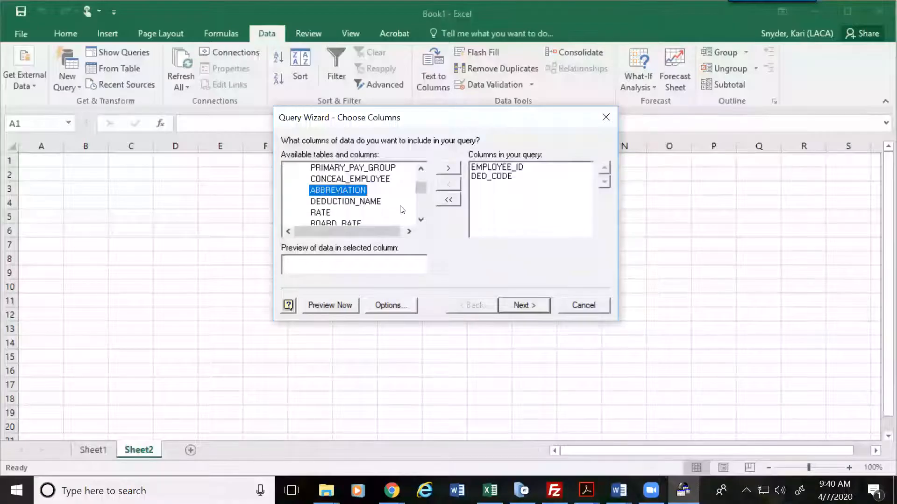
left_click(421, 220)
left_click(421, 219)
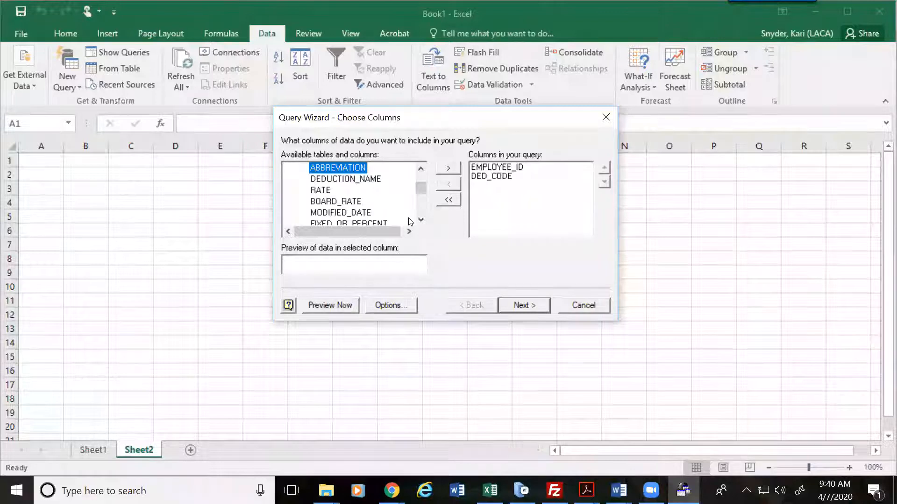
double_click(321, 190)
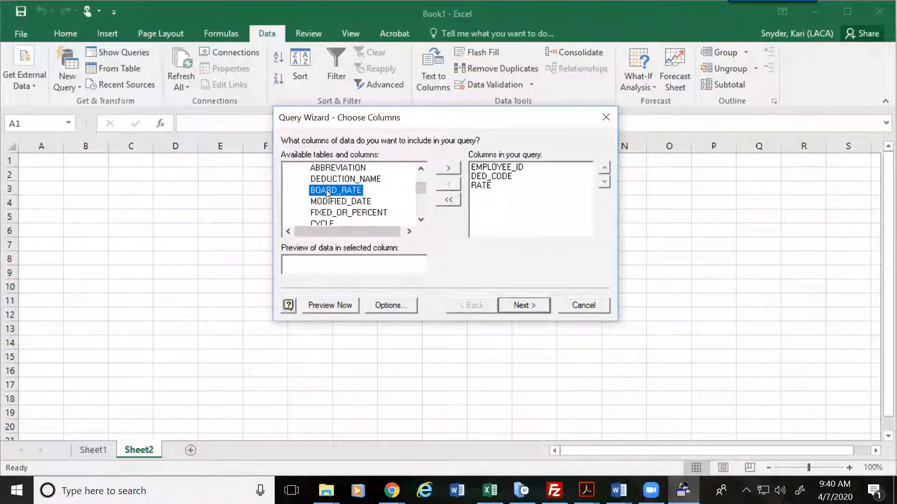
double_click(326, 190)
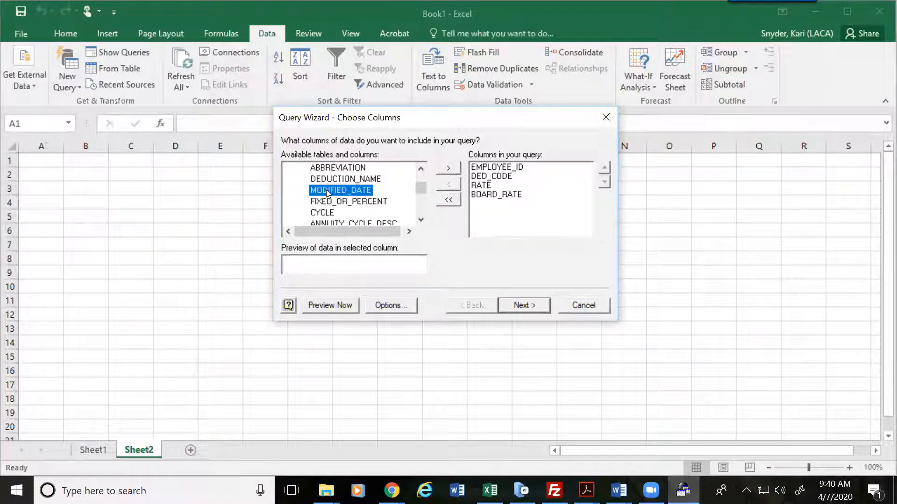
Step: Add QTD_DEDUCTED, move on to Filter Data, and pick DED_CODE as the filter column
left_click(420, 220)
left_click(421, 220)
left_click(421, 221)
left_click(421, 221)
left_click(420, 221)
left_click(421, 221)
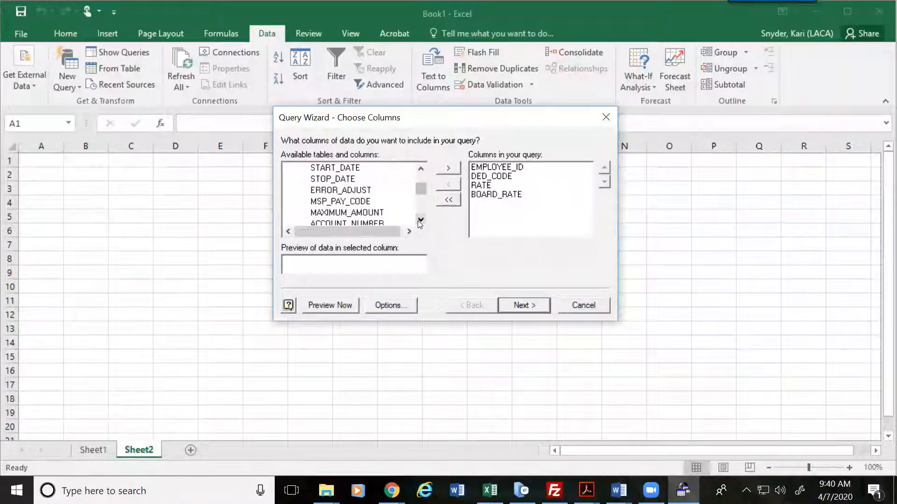
left_click(420, 220)
left_click(420, 220)
left_click(420, 221)
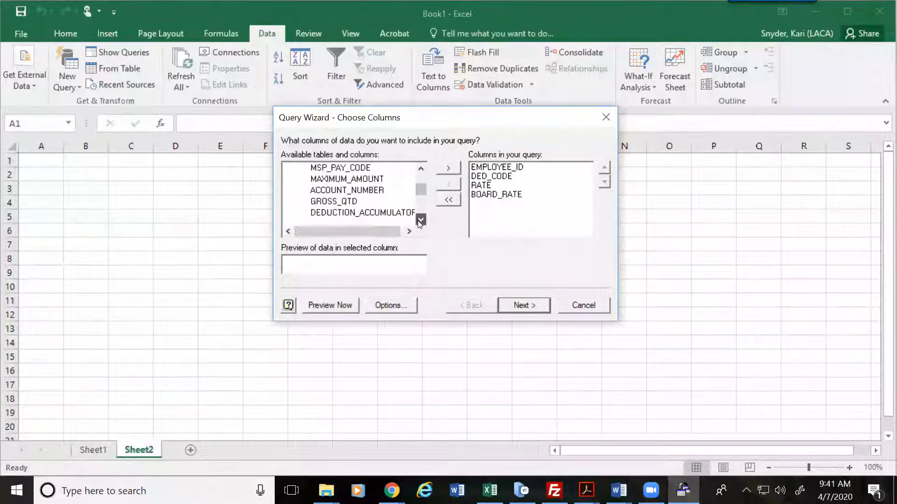
left_click(420, 220)
left_click(421, 220)
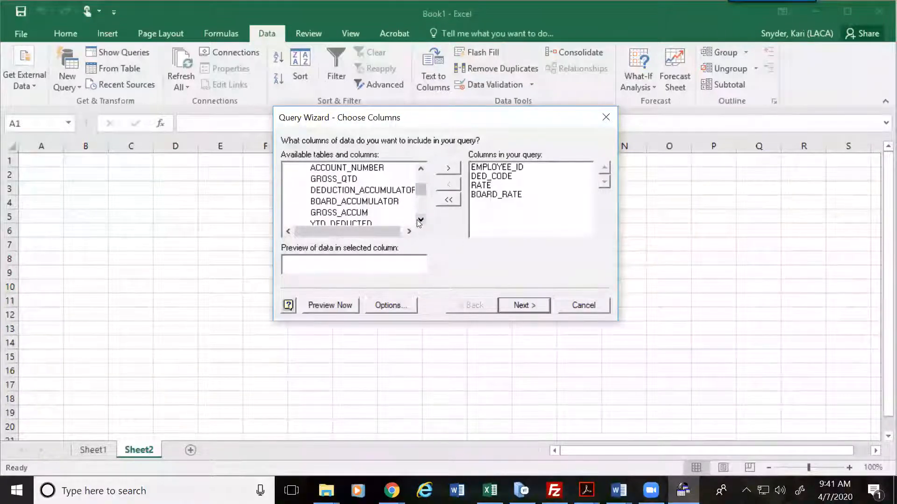
left_click(420, 220)
left_click(420, 221)
left_click(421, 220)
left_click(420, 220)
double_click(375, 201)
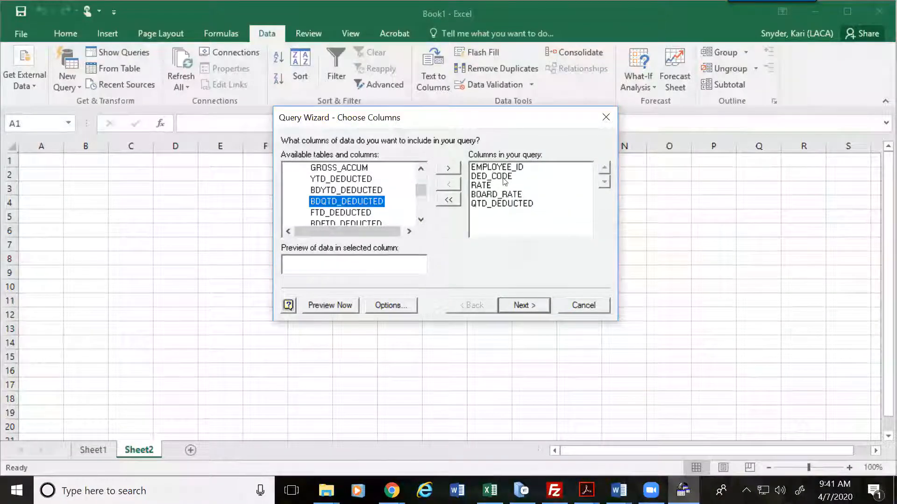
left_click(525, 305)
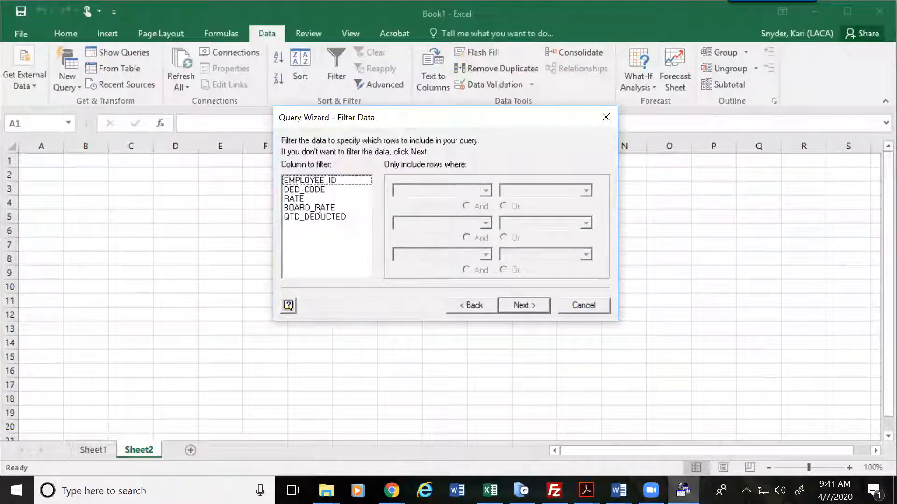
left_click(306, 189)
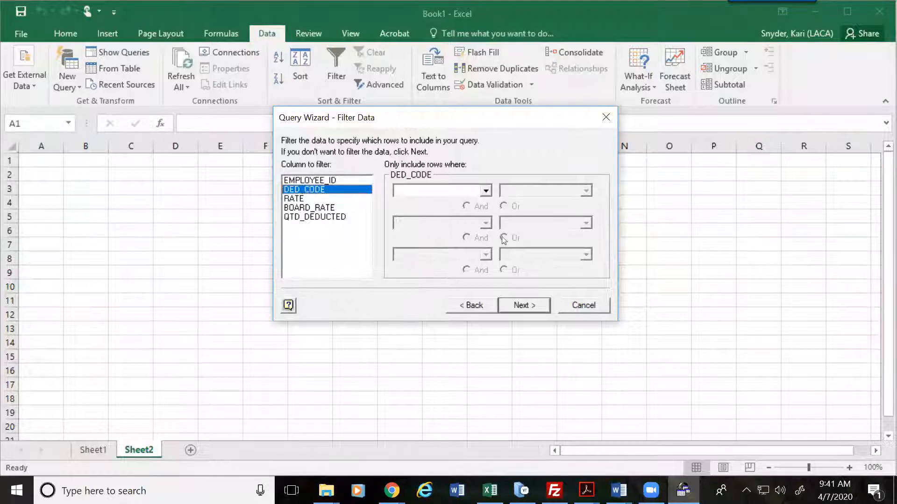
Step: Filter DED_CODE to equal 523 or equal 524
left_click(486, 193)
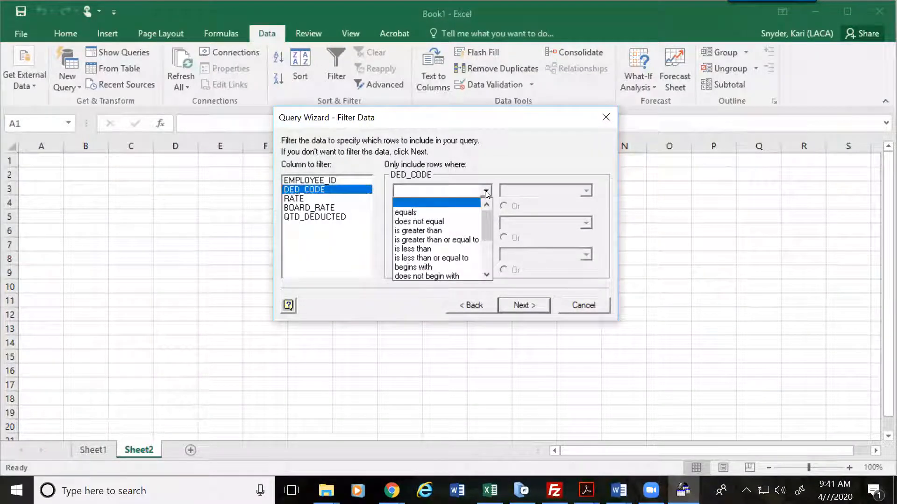
left_click(409, 214)
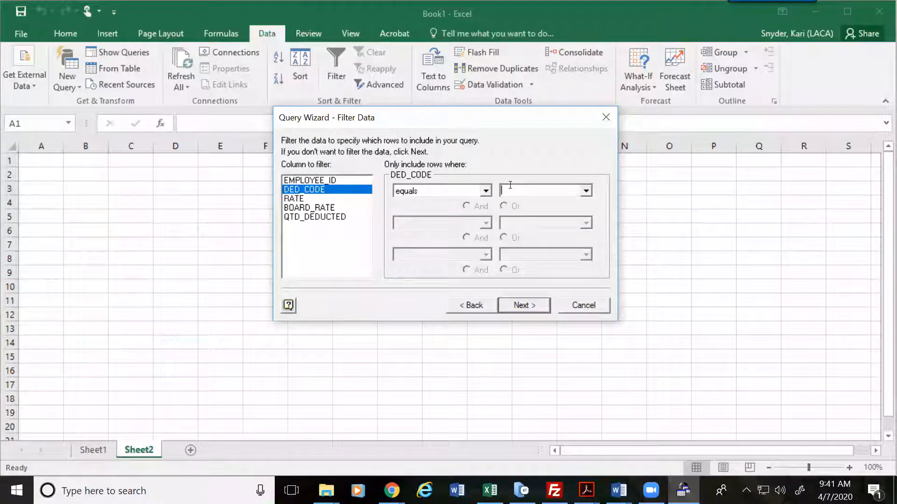
type("523")
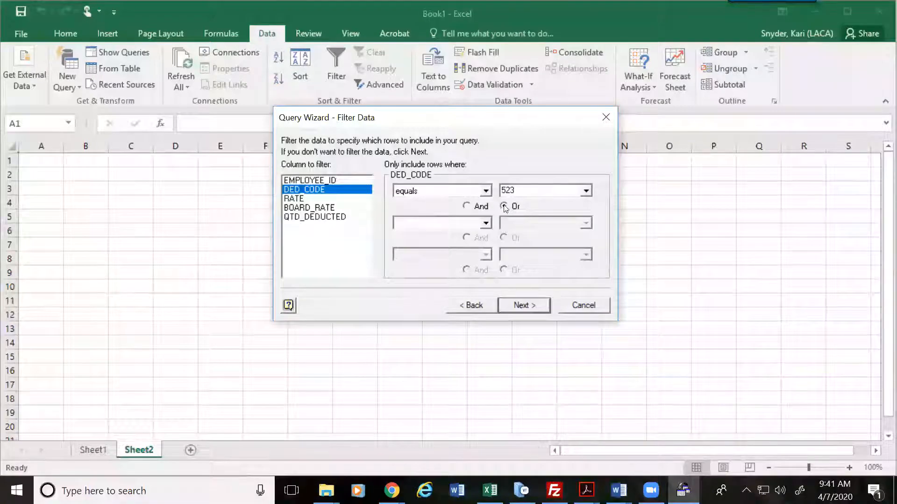
left_click(486, 223)
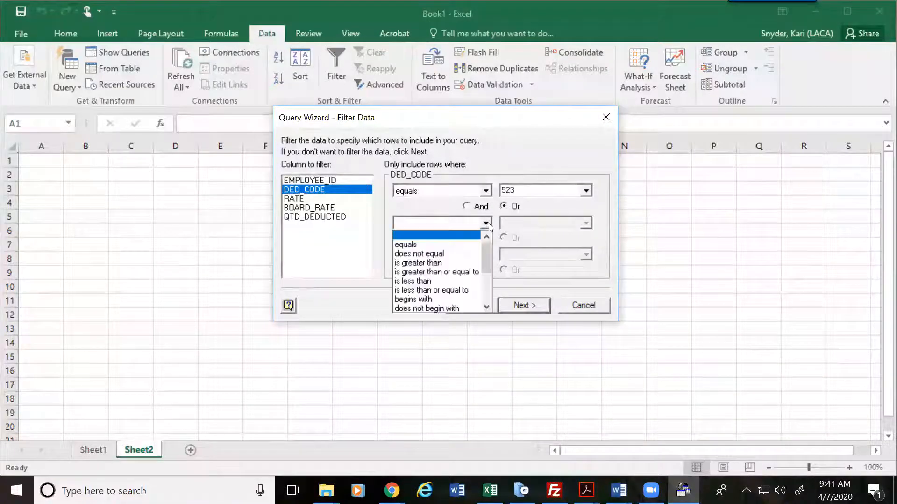
left_click(427, 244)
type("524")
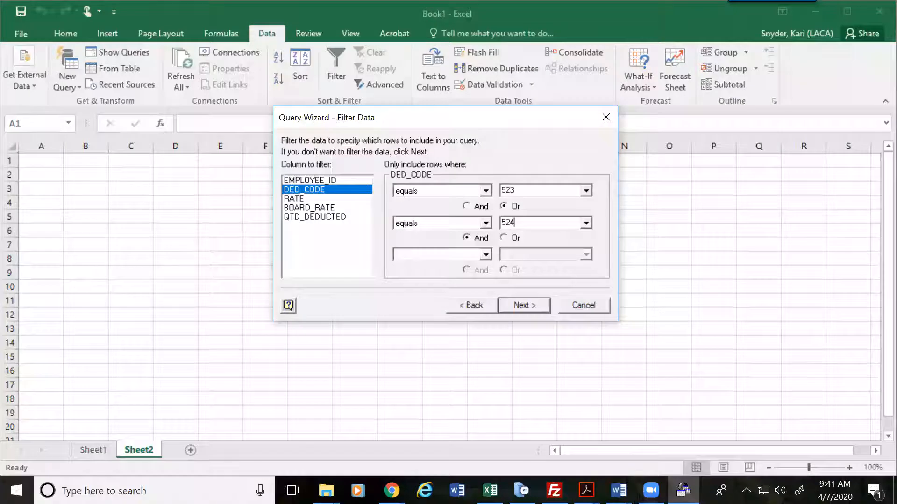
Step: Add a QTD_DEDUCTED filter requiring values greater than 0
left_click(319, 217)
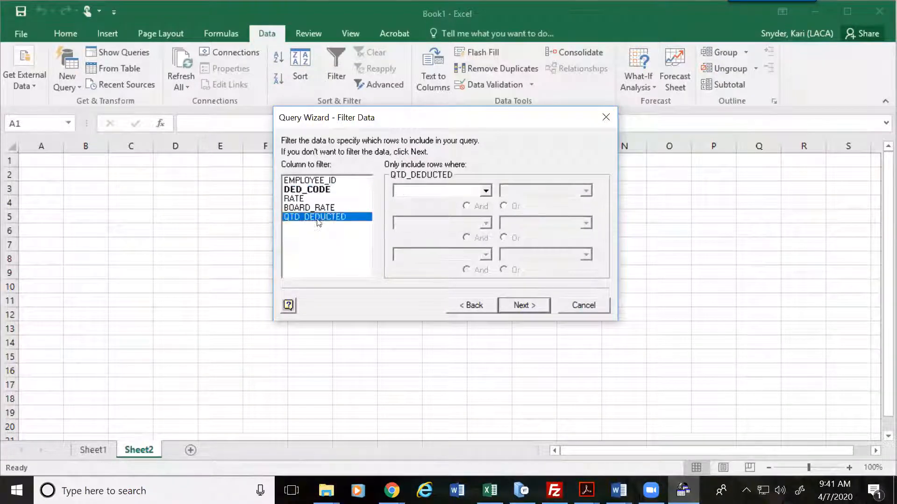
left_click(486, 191)
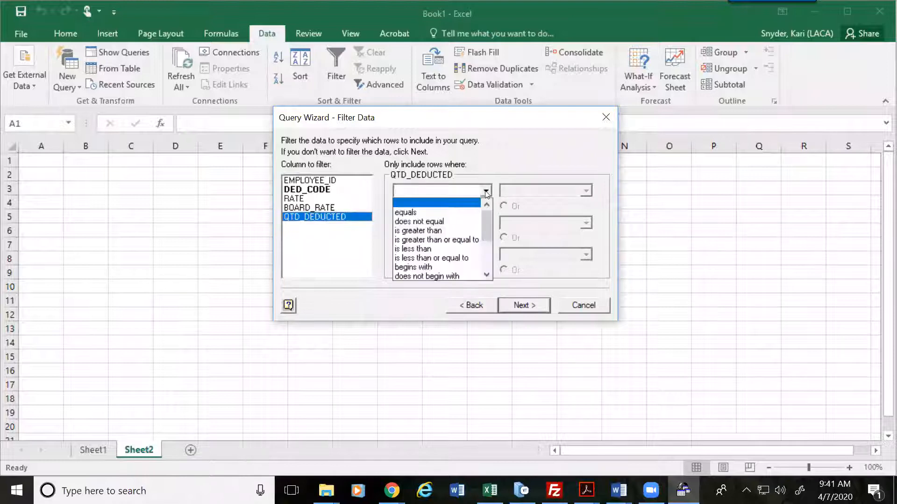
left_click(418, 231)
type("0")
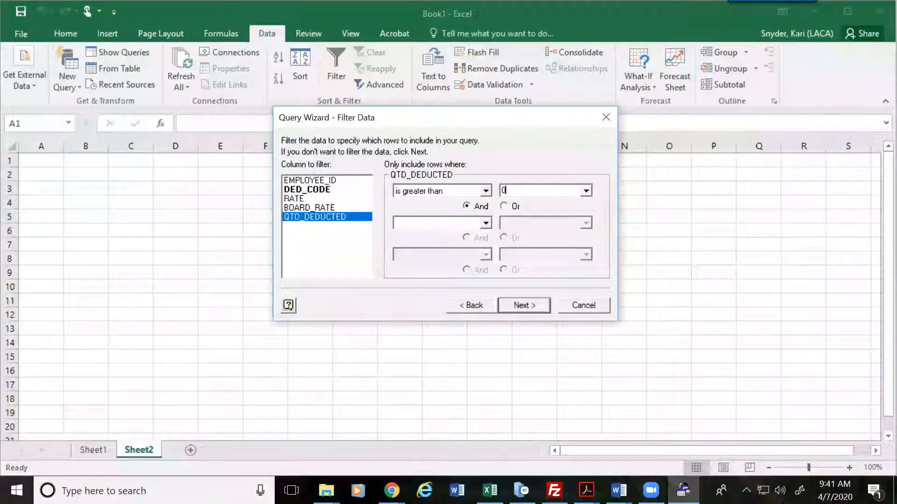
left_click(512, 306)
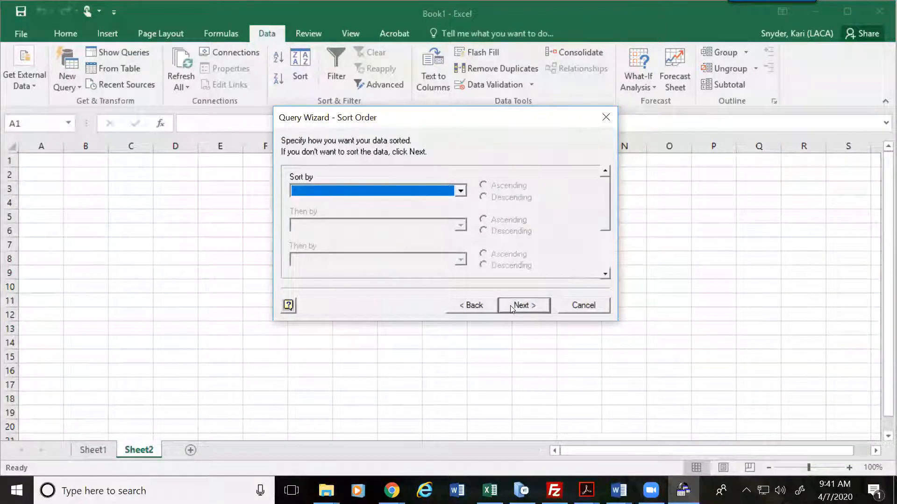
Step: Sort by EMPLOYEE_ID and import the results as a table at =$A$1 on Sheet2
left_click(461, 190)
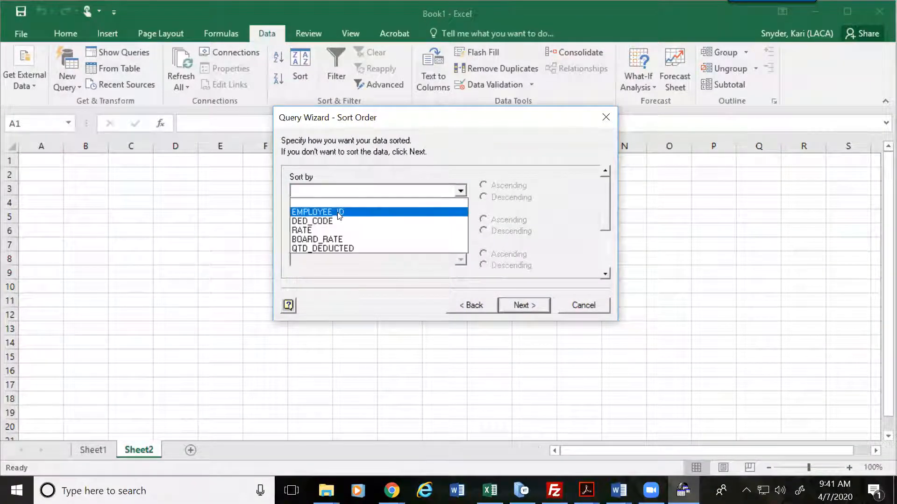
left_click(323, 209)
left_click(531, 306)
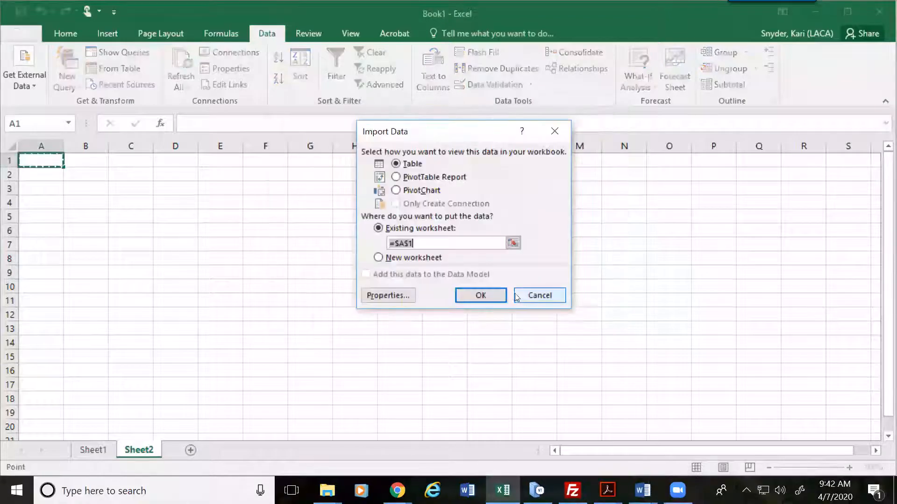
left_click(481, 295)
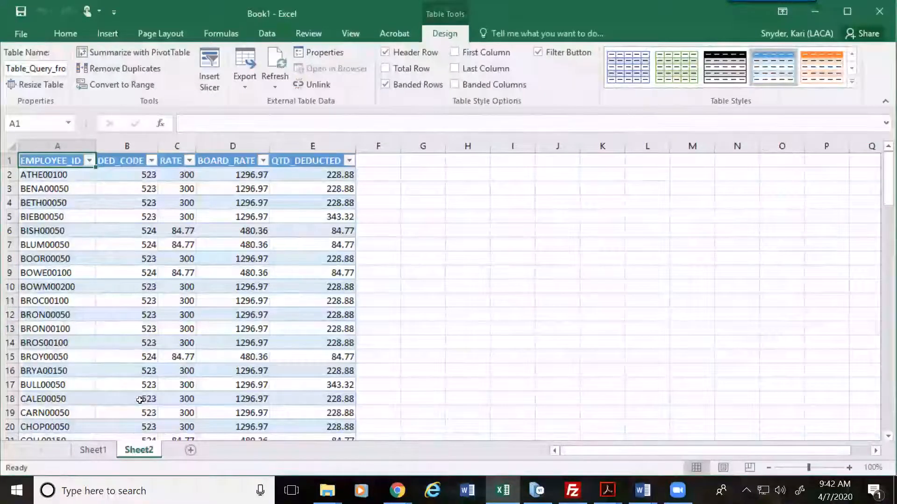
left_click(110, 449)
left_click(140, 451)
left_click(110, 451)
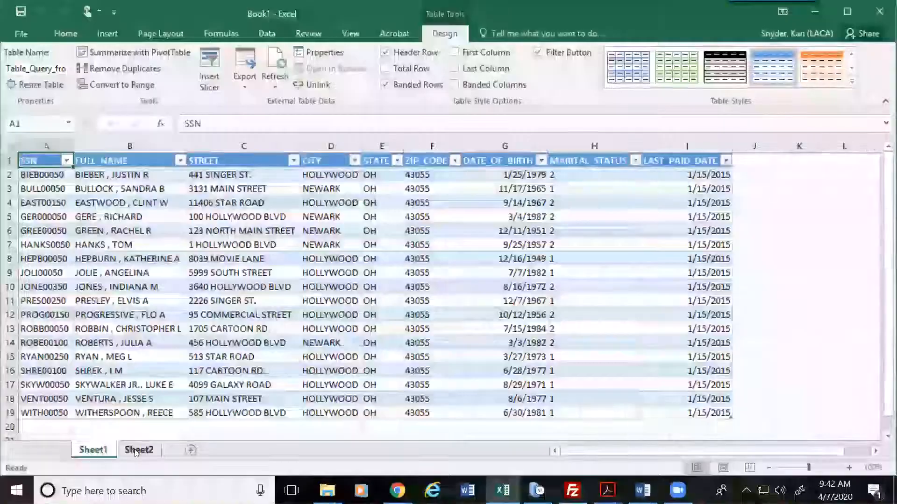
left_click(135, 450)
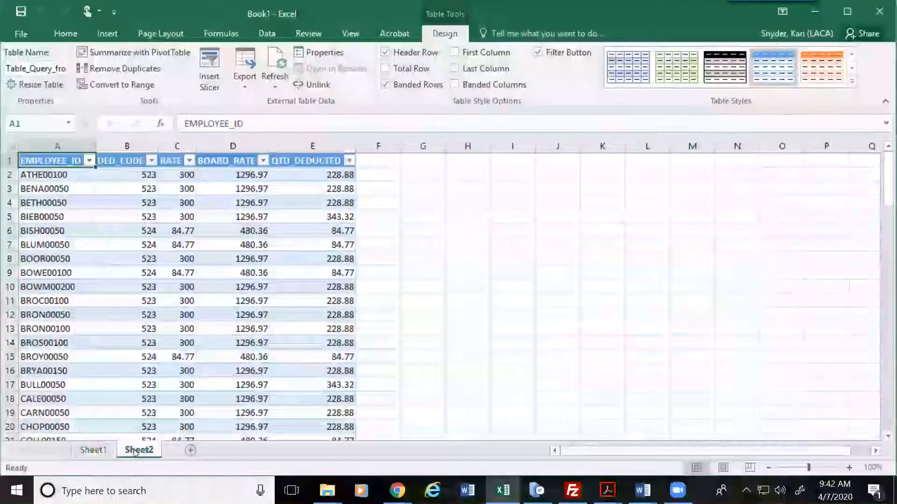
left_click(100, 449)
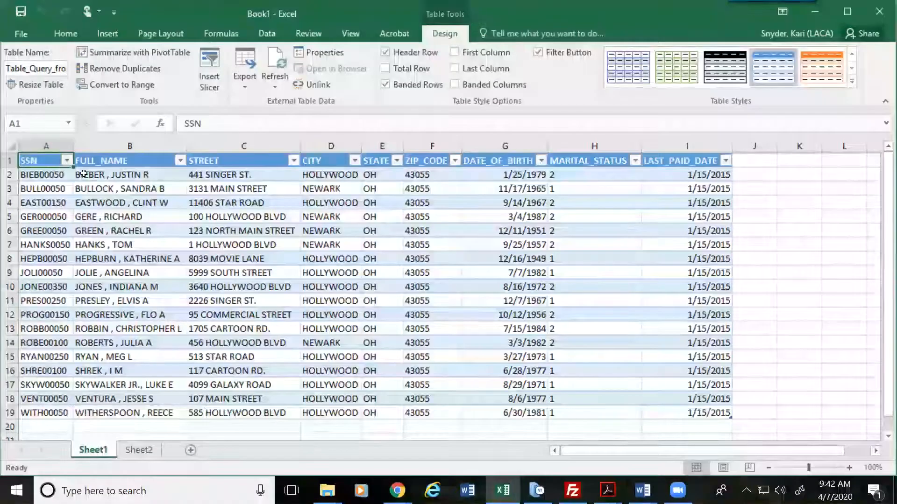
left_click(138, 448)
scroll(111, 294, "down", 14)
scroll(111, 293, "down", 14)
scroll(111, 297, "up", 15)
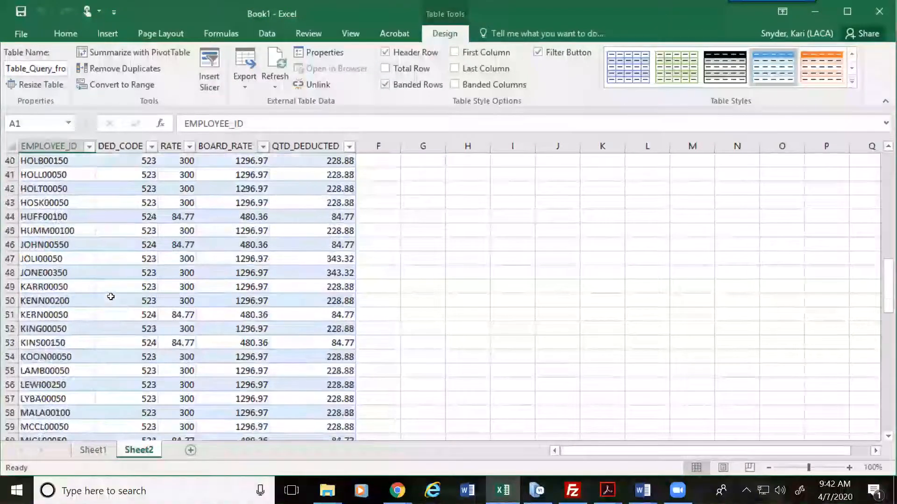
scroll(110, 297, "up", 13)
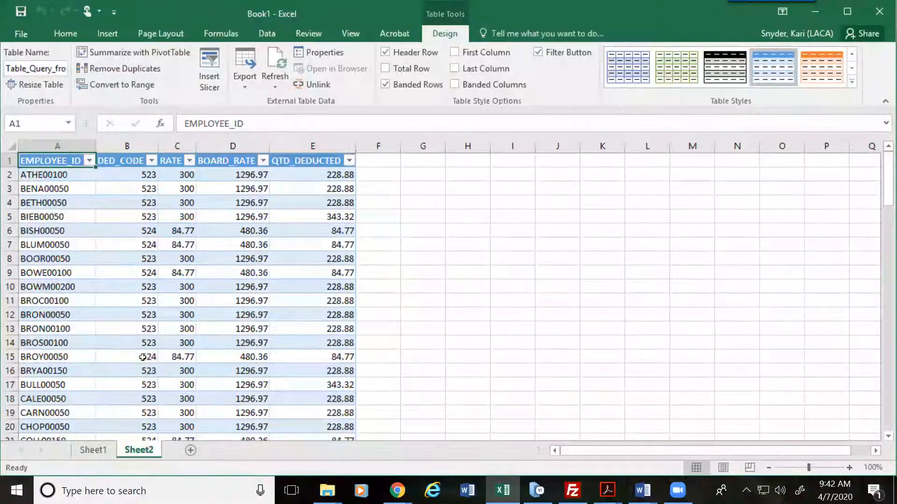
left_click(101, 453)
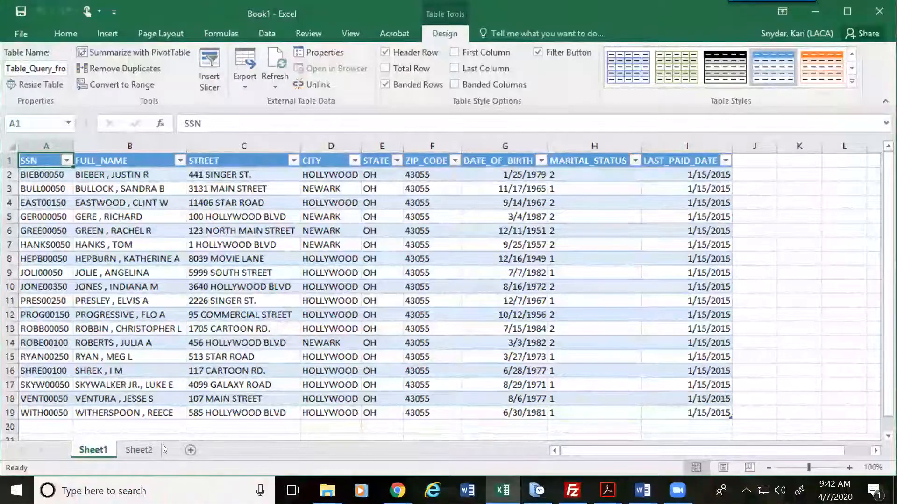
left_click(133, 451)
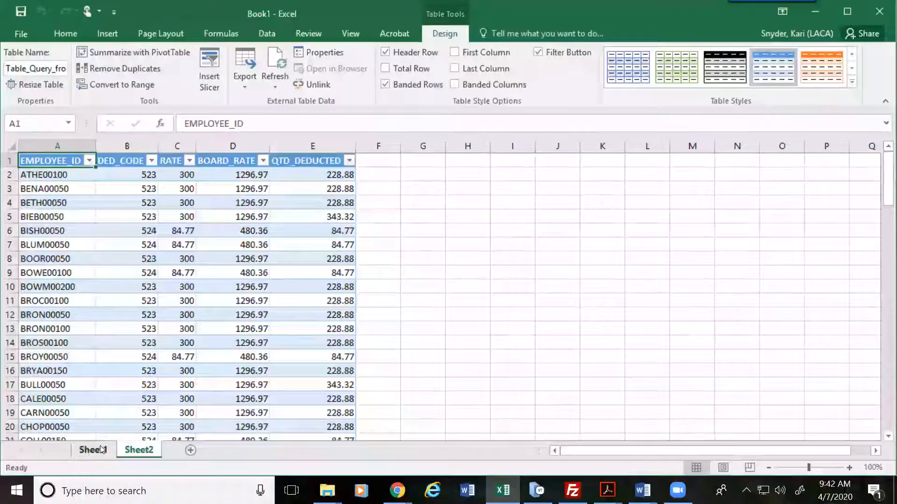
key("ctrl+Page_Up")
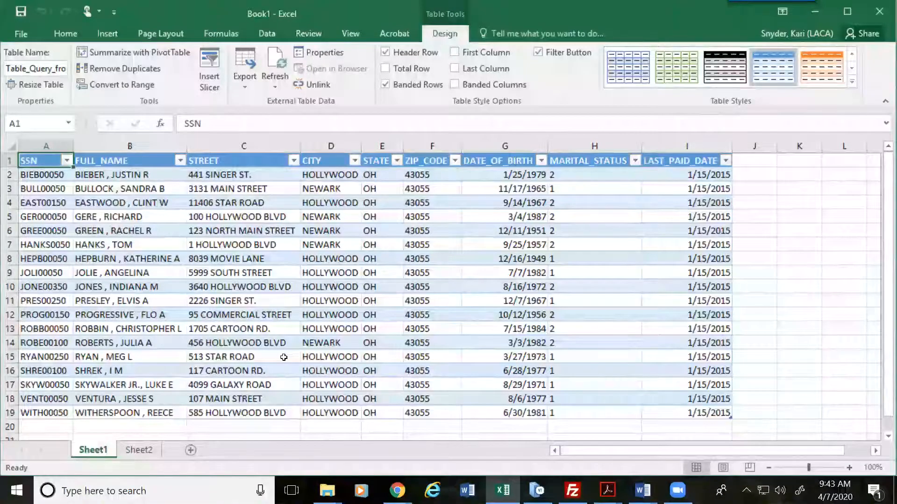
Step: Flip between Sheet1's address table and Sheet2's deduction table
left_click(149, 451)
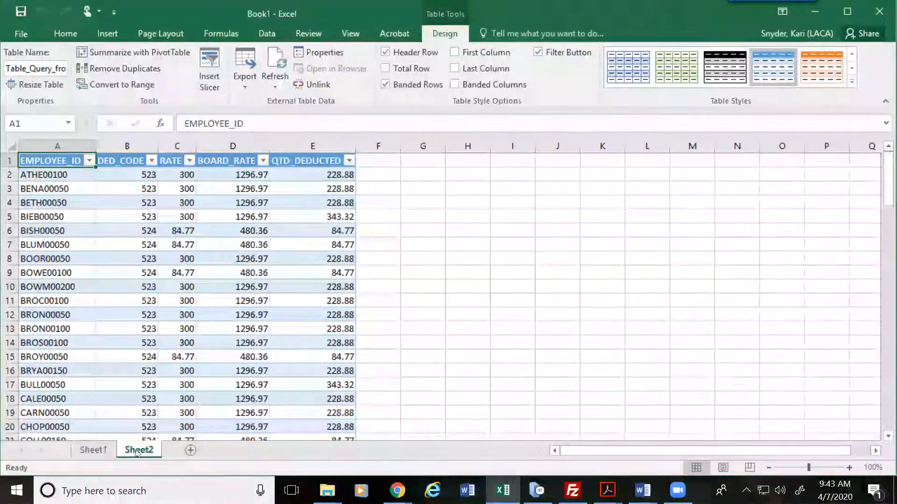
left_click(98, 450)
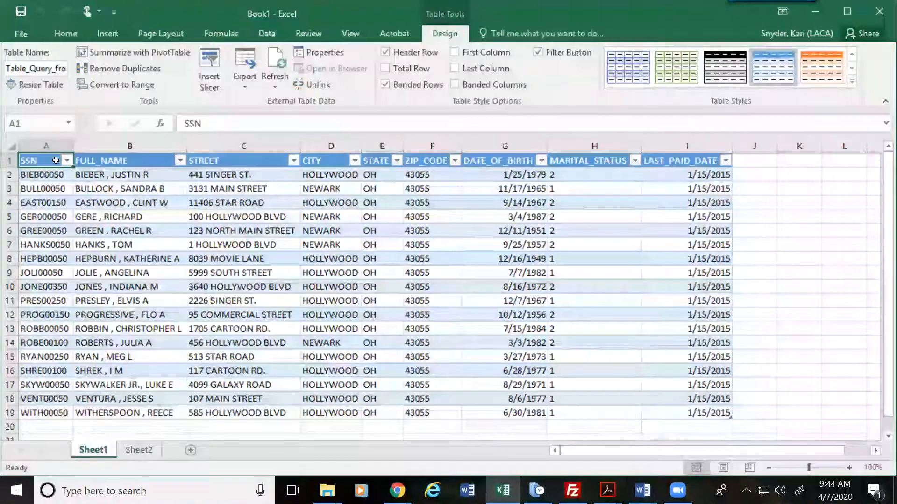
left_click(141, 450)
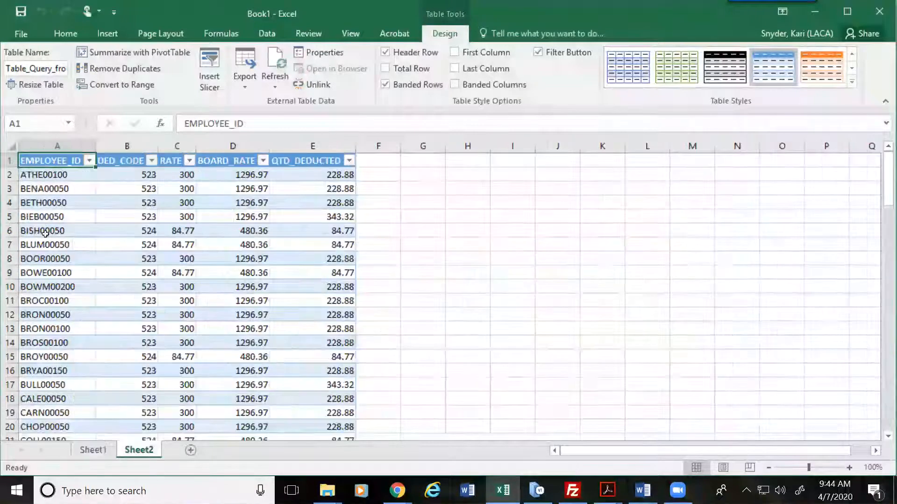
left_click(96, 452)
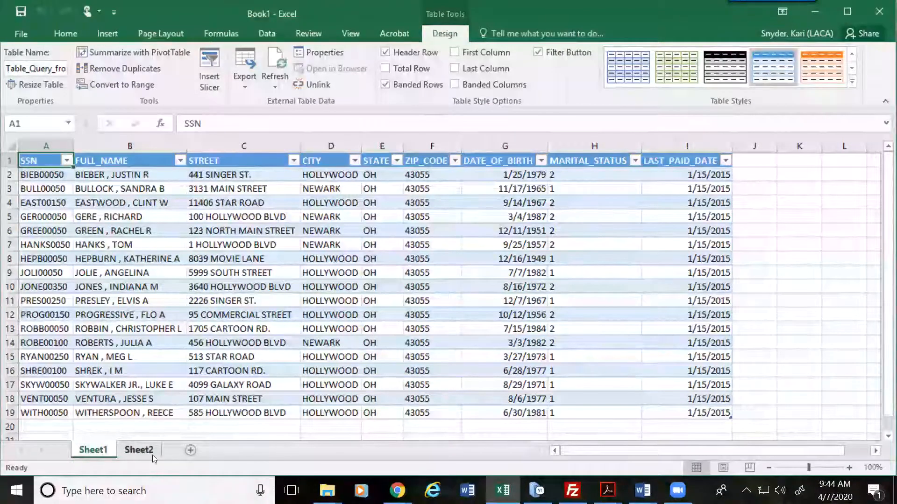
Step: On Sheet2, select the entire worksheet and show the Formulas ribbon commands
left_click(138, 450)
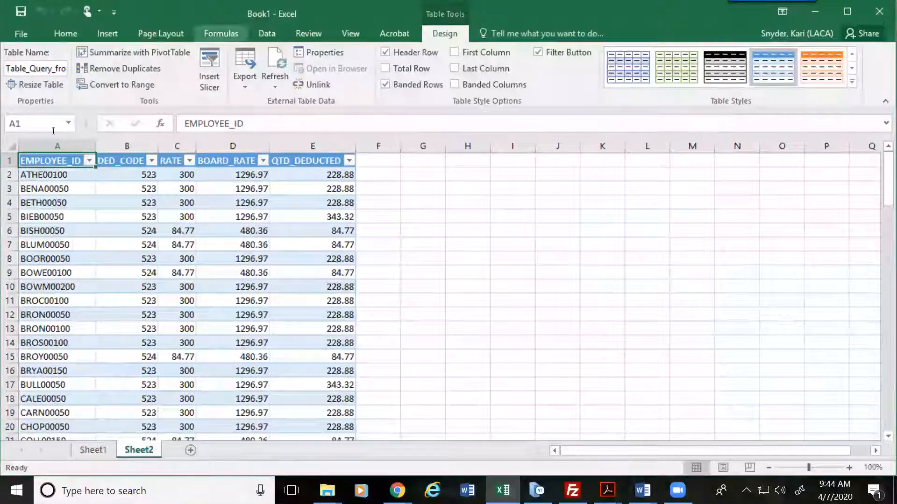
left_click(14, 147)
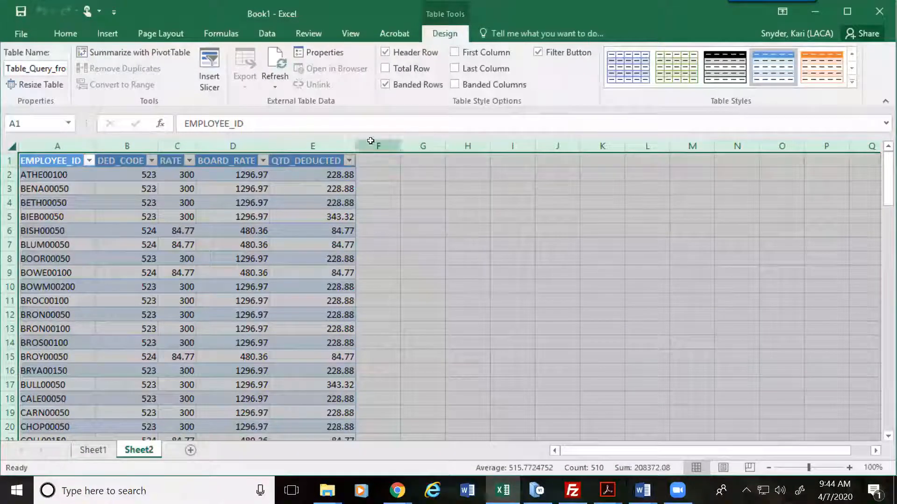
left_click(234, 34)
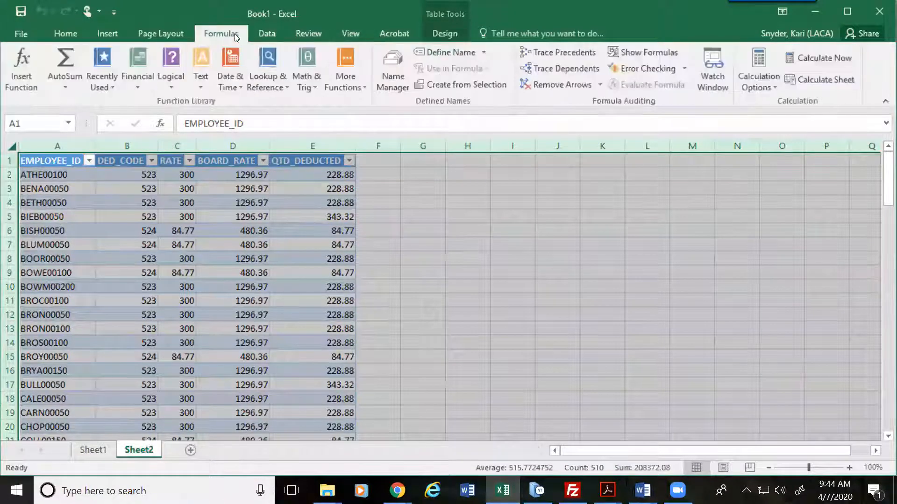
Step: Create the defined name 'Master' with Sheet2 scope, then return to Sheet1
left_click(460, 55)
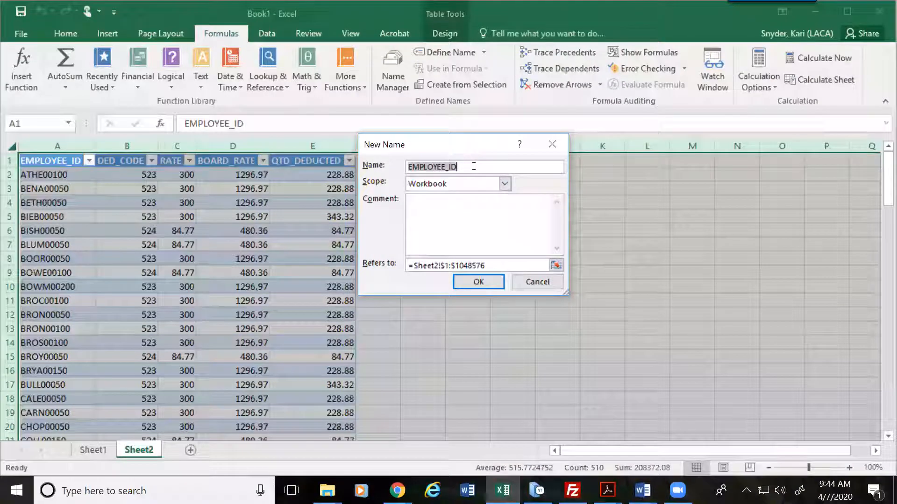
type("Master")
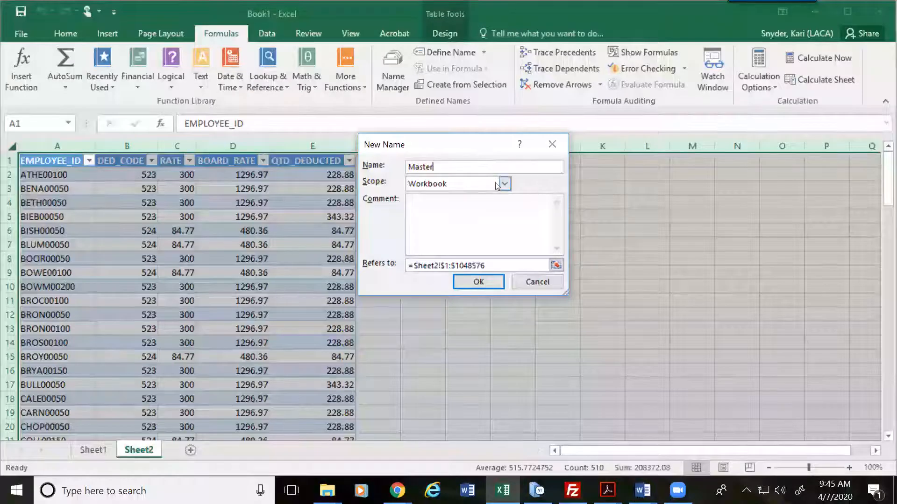
left_click(482, 185)
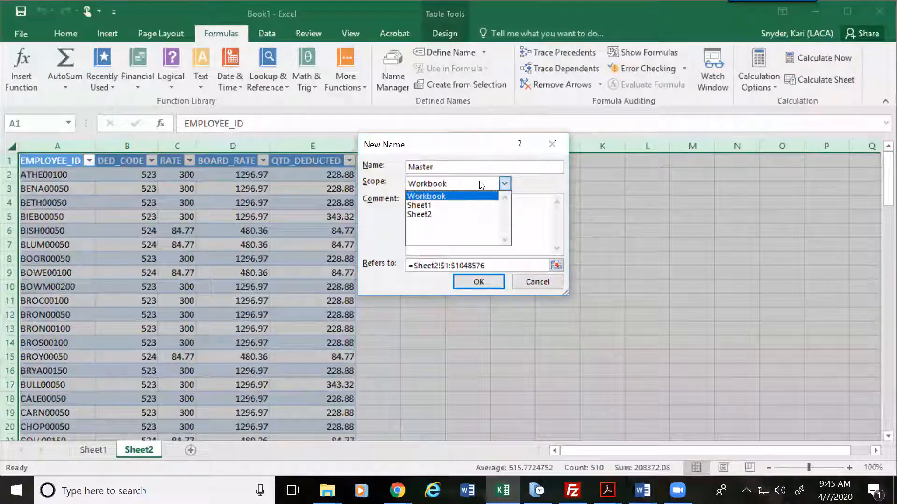
left_click(422, 216)
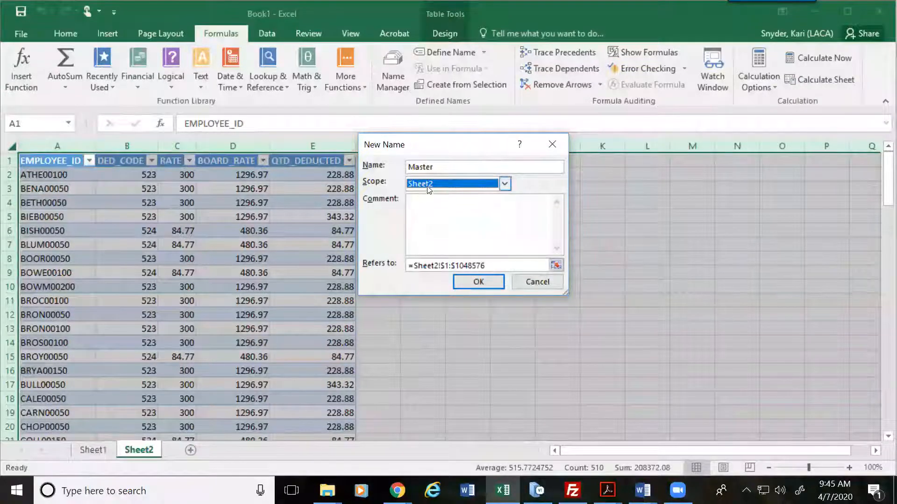
left_click(479, 282)
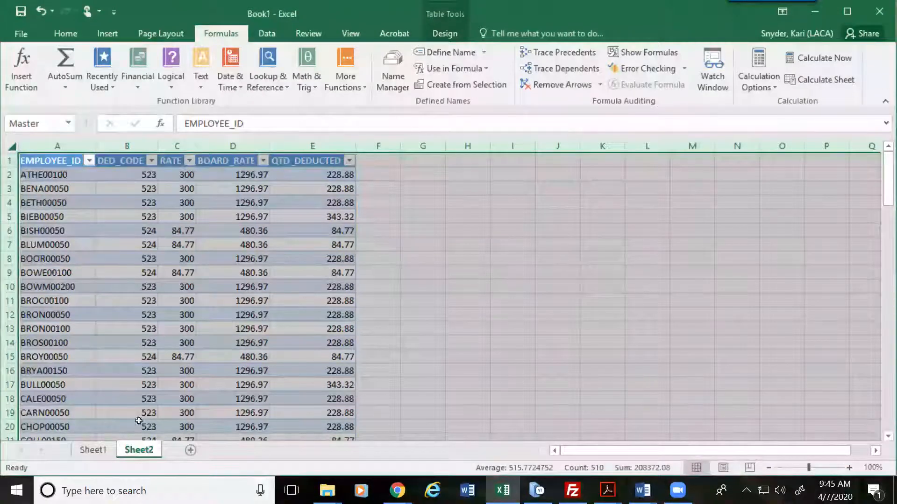
left_click(92, 447)
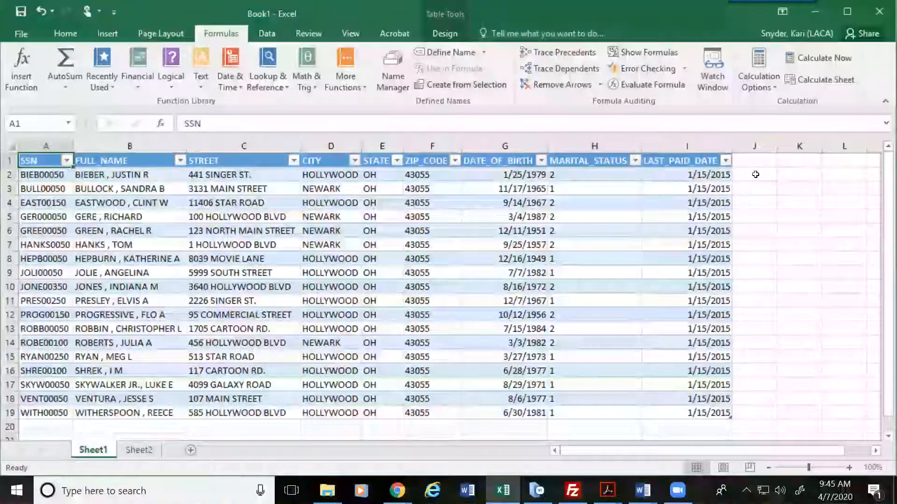
left_click(755, 174)
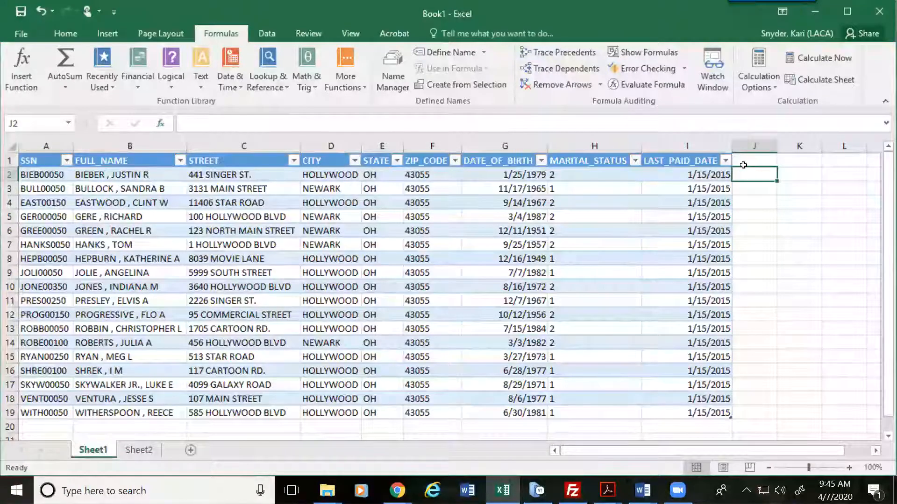
type("=")
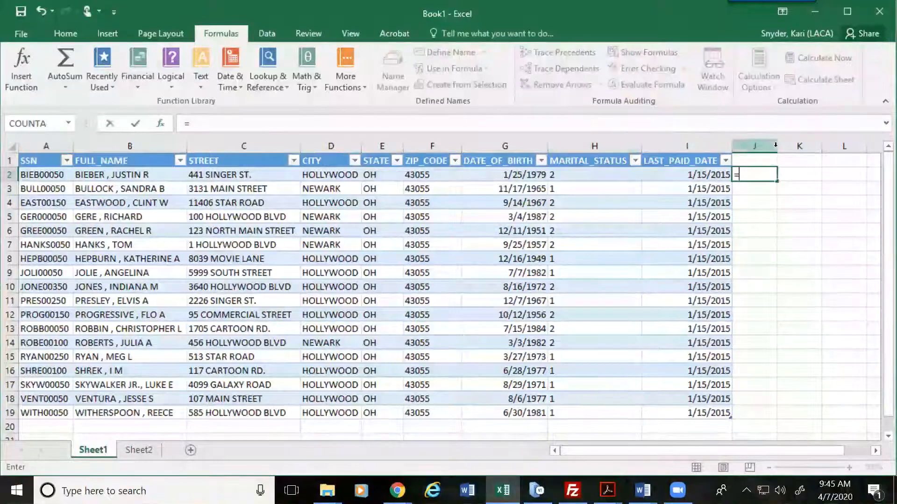
Step: Insert VLOOKUP into J2 from the Name Box function list
left_click(69, 123)
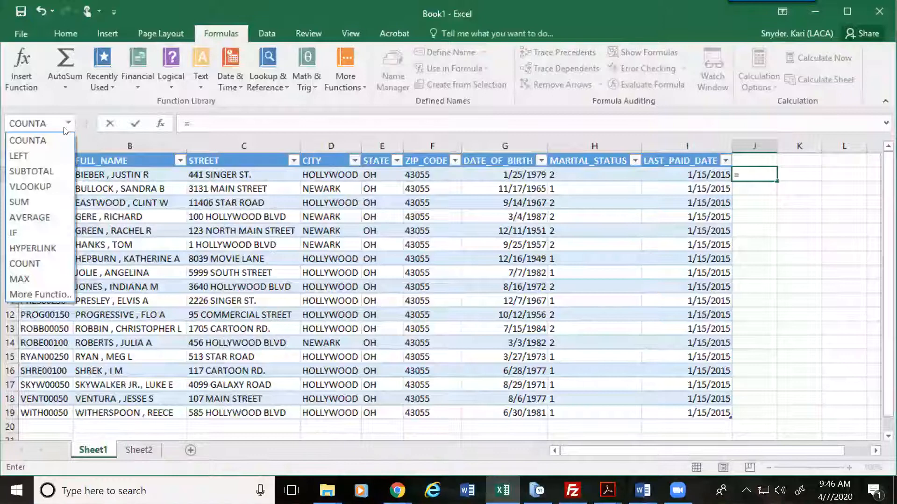
left_click(42, 187)
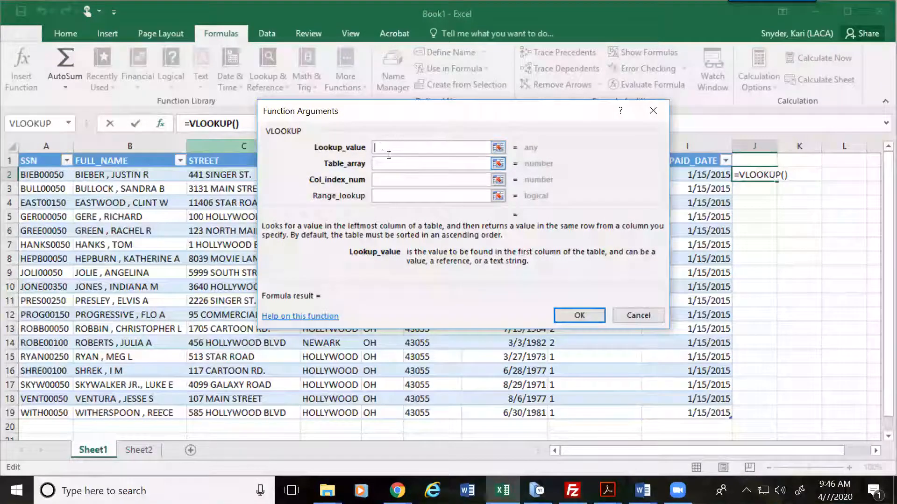
left_click(57, 181)
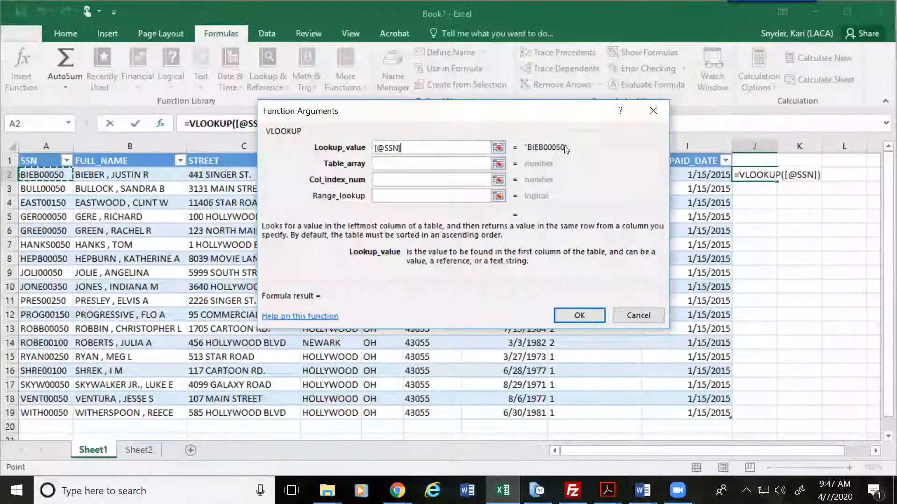
left_click_drag(568, 146, 543, 148)
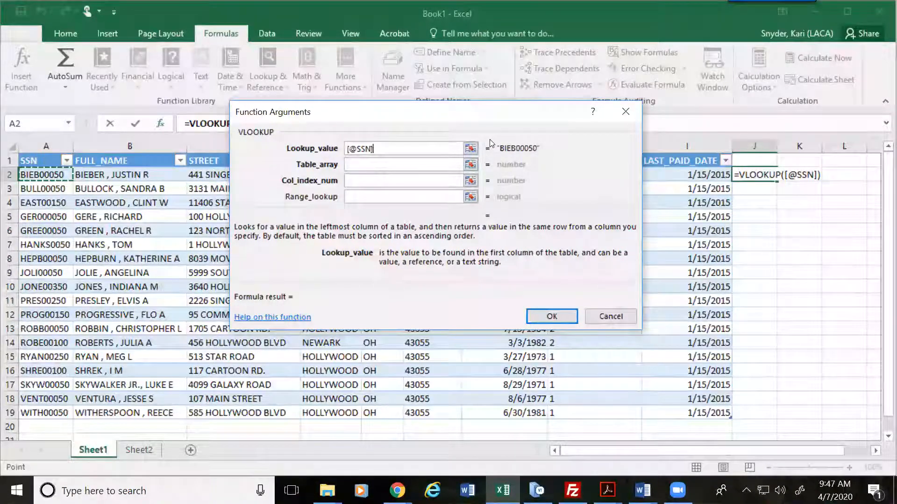
left_click(391, 165)
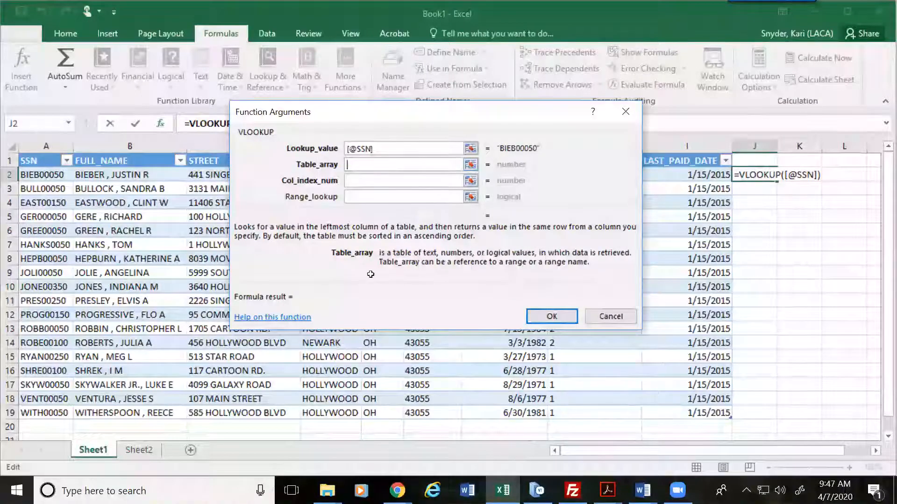
Step: Set the VLOOKUP Table_array to Sheet2!Master
left_click(145, 450)
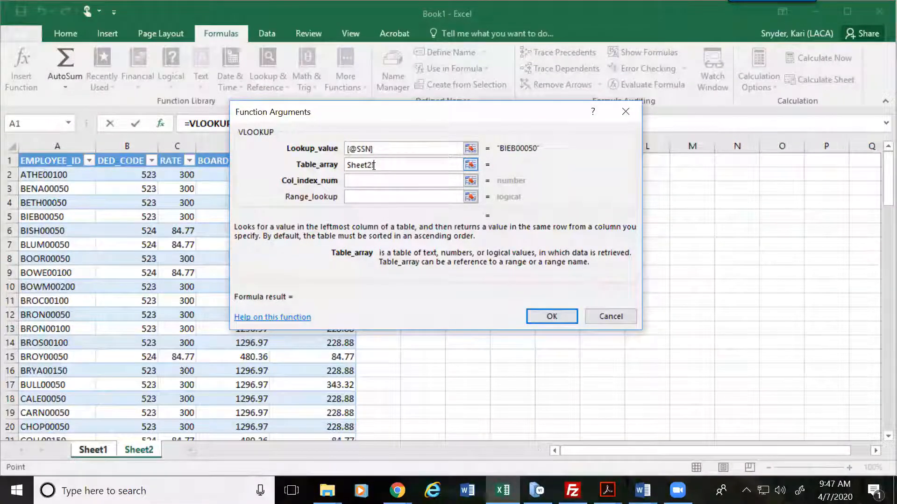
type("Master")
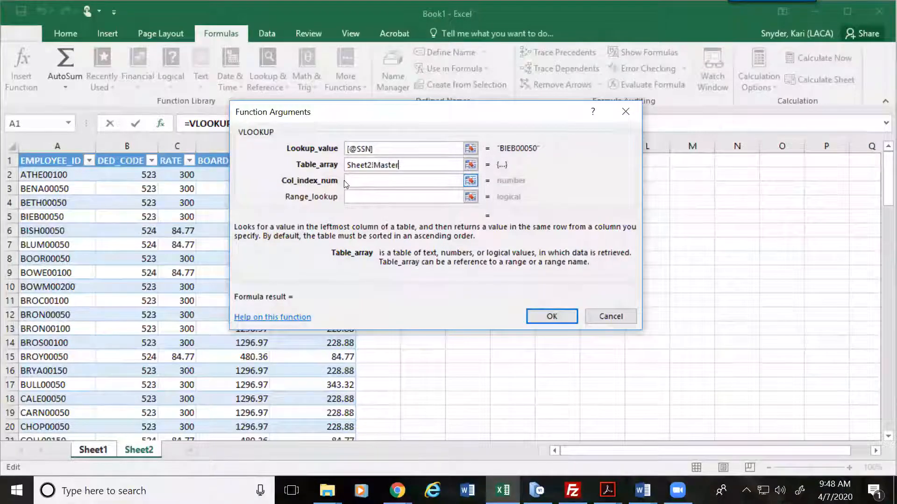
left_click(360, 178)
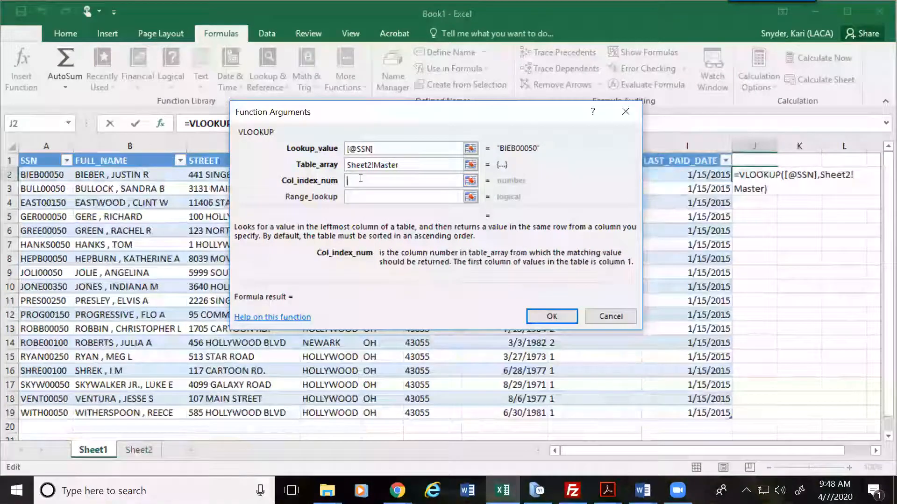
Step: Set Col_index_num to 3 and Range_lookup to False, then confirm the VLOOKUP
type("3")
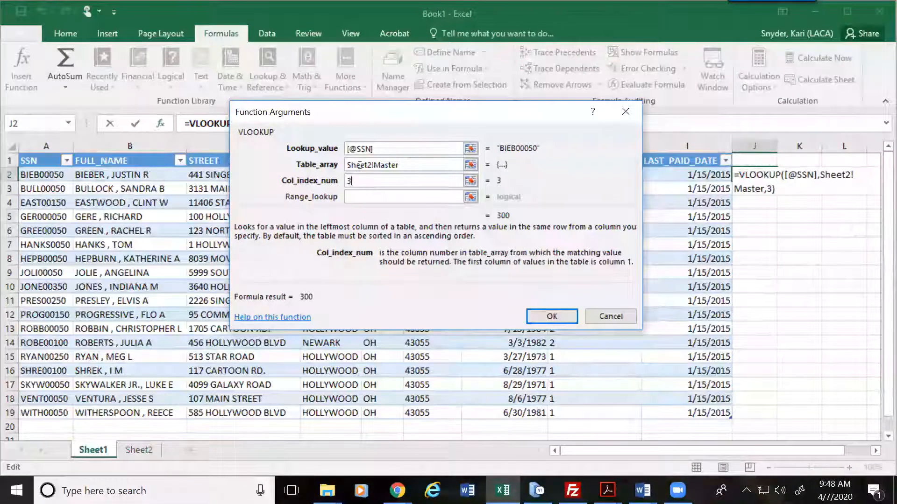
left_click(359, 197)
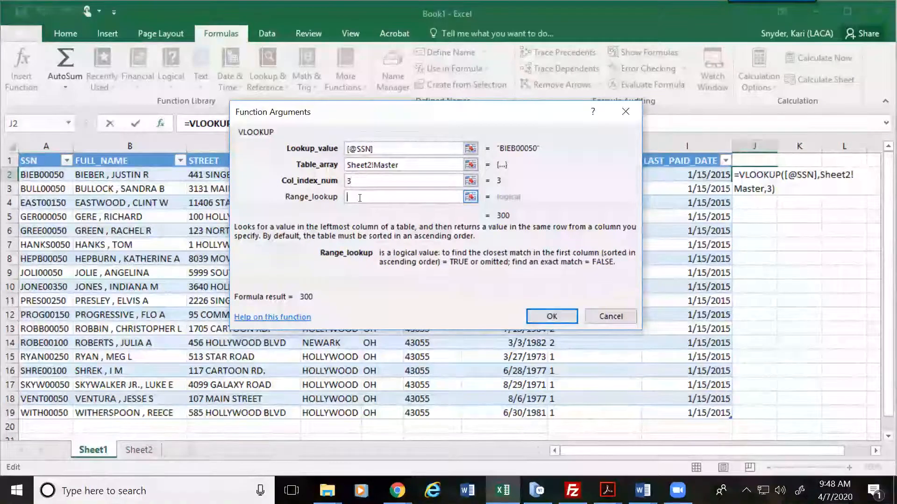
type("Falso")
key("BackSpace")
type("e")
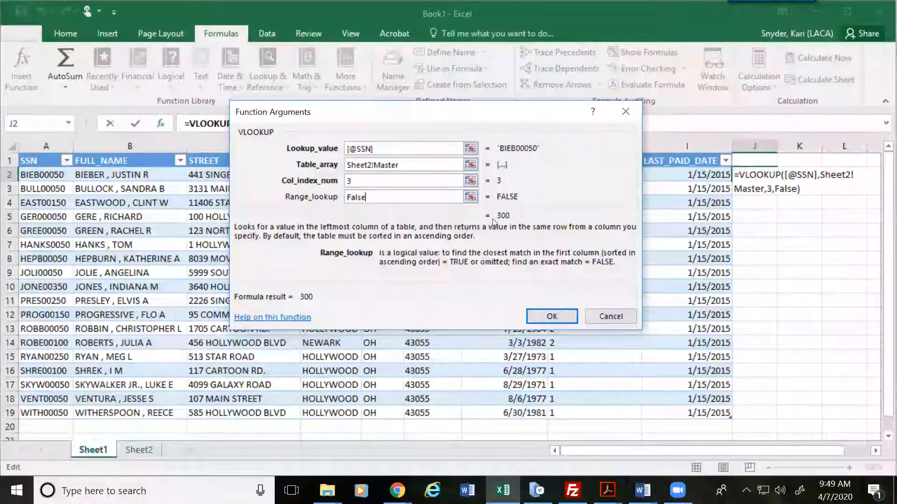
left_click(553, 317)
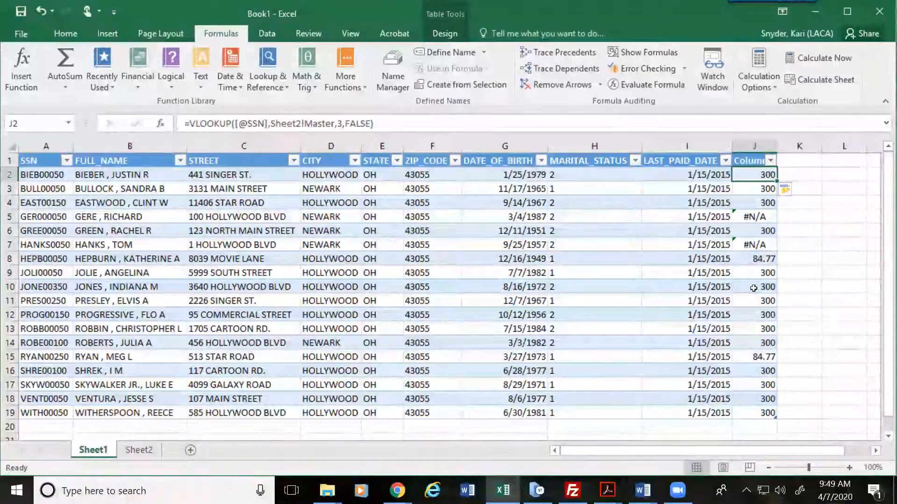
Step: Check the column J results in J7–J9 (#N/A, 84.77, 300), then view Sheet2
key("Down")
key("Down")
key("Down")
key("Down")
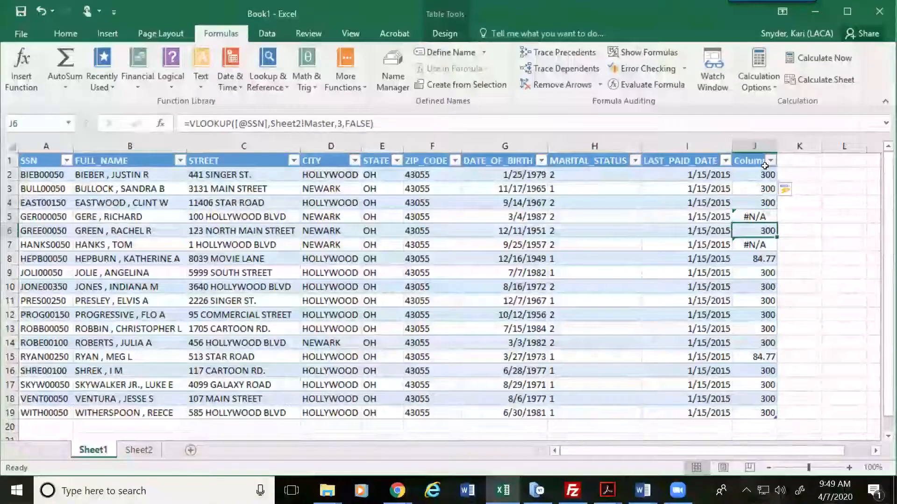
left_click(761, 248)
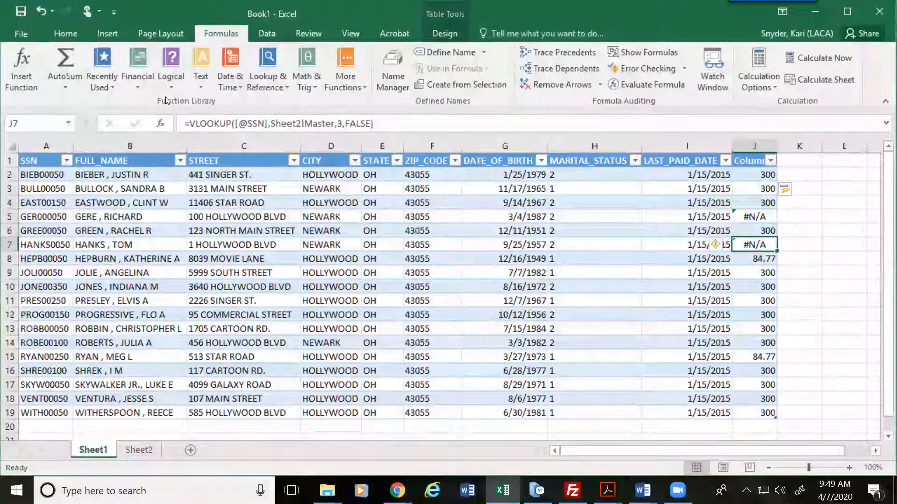
left_click(756, 260)
left_click(762, 277)
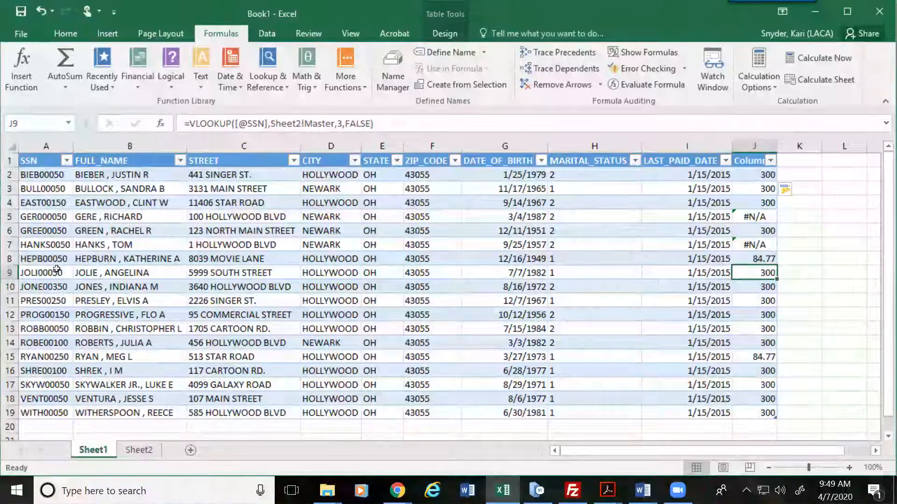
left_click(139, 450)
Step: On Sheet2, find the matching employee in row 37 and check the 84.77 rate
scroll(31, 301, "down", 11)
scroll(70, 339, "up", 1)
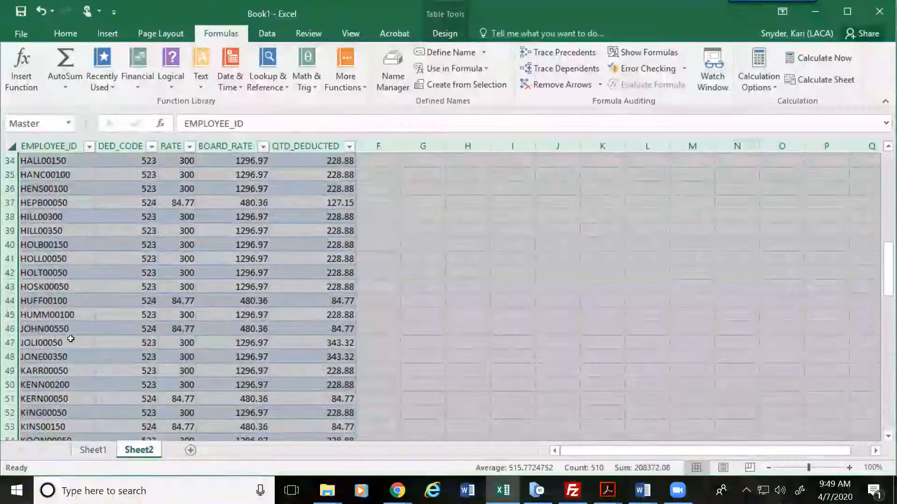
scroll(71, 338, "up", 1)
left_click(70, 246)
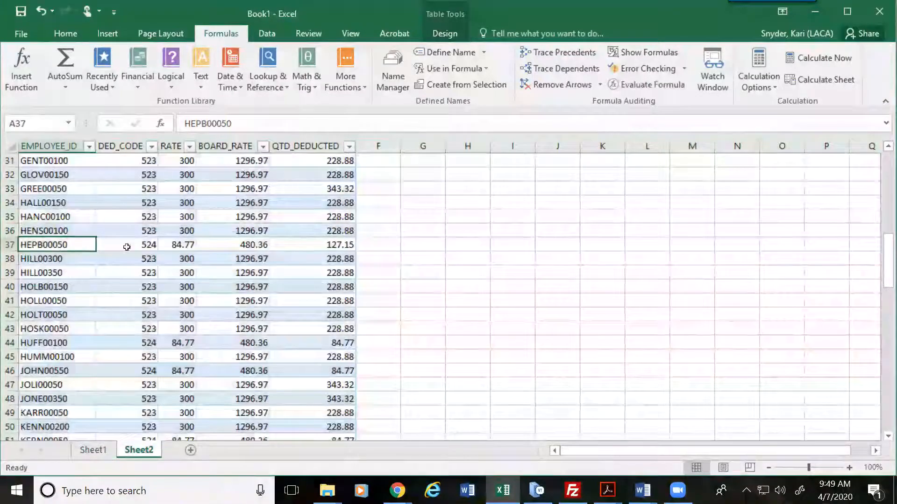
left_click(191, 244)
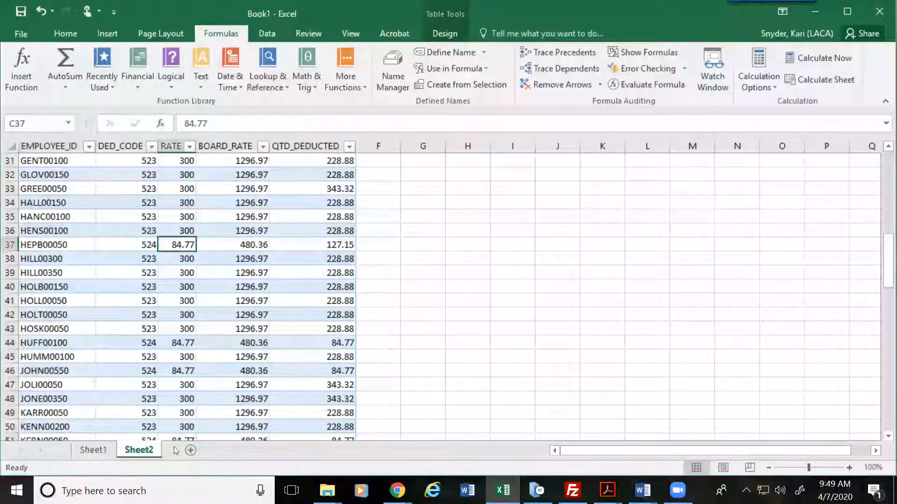
Step: Back on Sheet1, compare the 84.77 lookup result in J8, then select empty cell K2
left_click(93, 450)
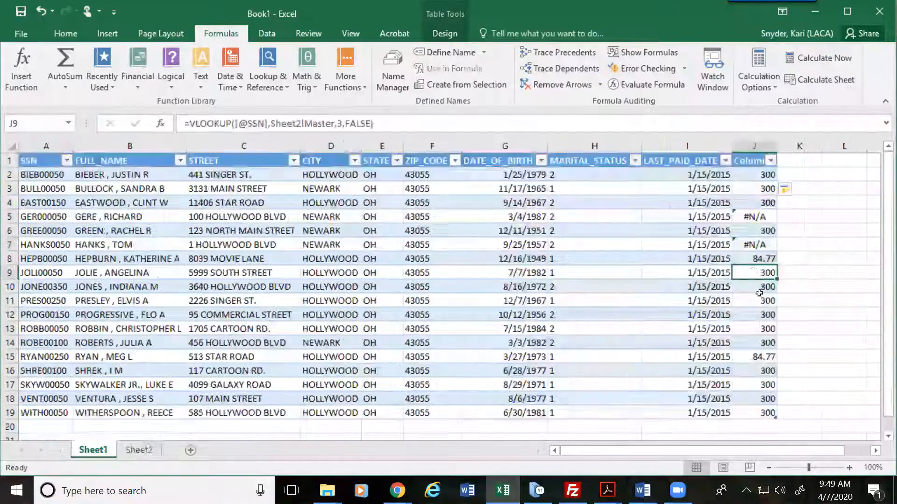
left_click(754, 260)
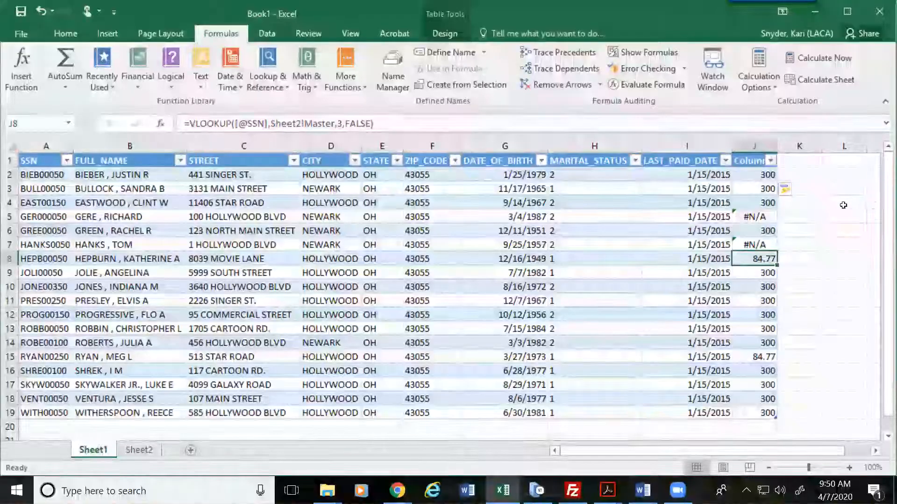
left_click(807, 176)
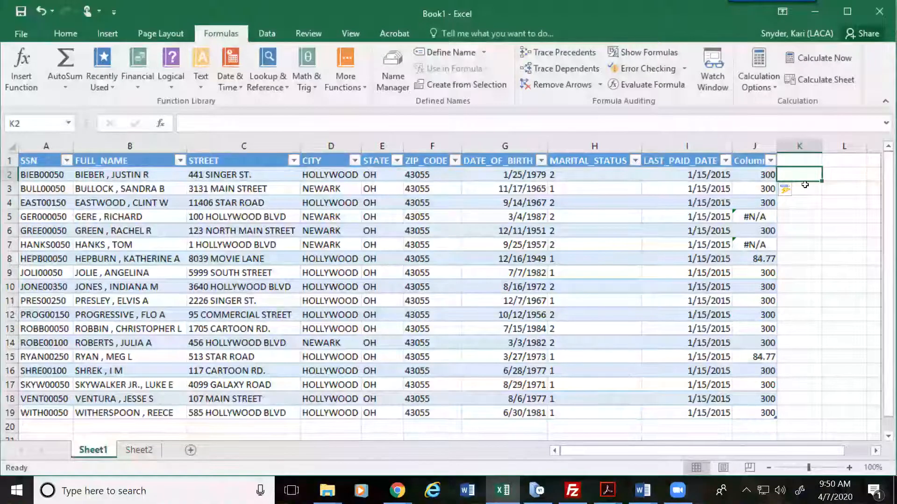
Step: For cell K2, search Insert Function for 'vlookup' and choose VLOOKUP
type("=")
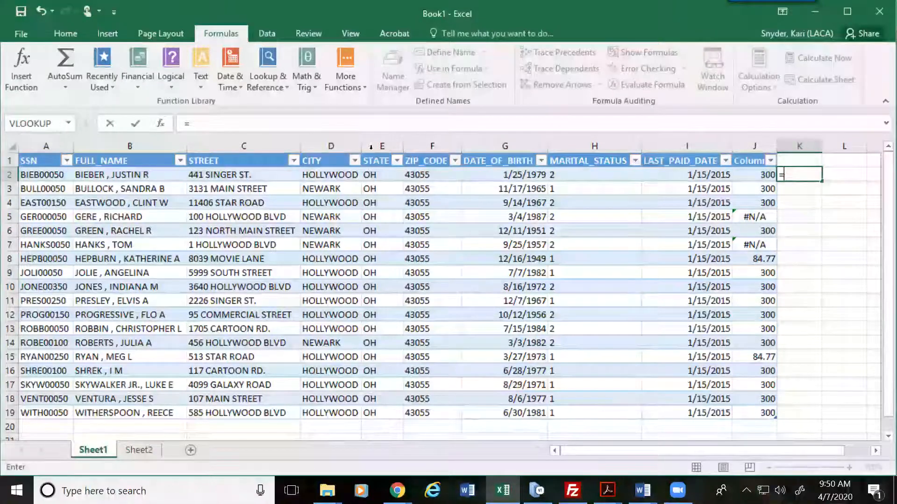
key("Escape")
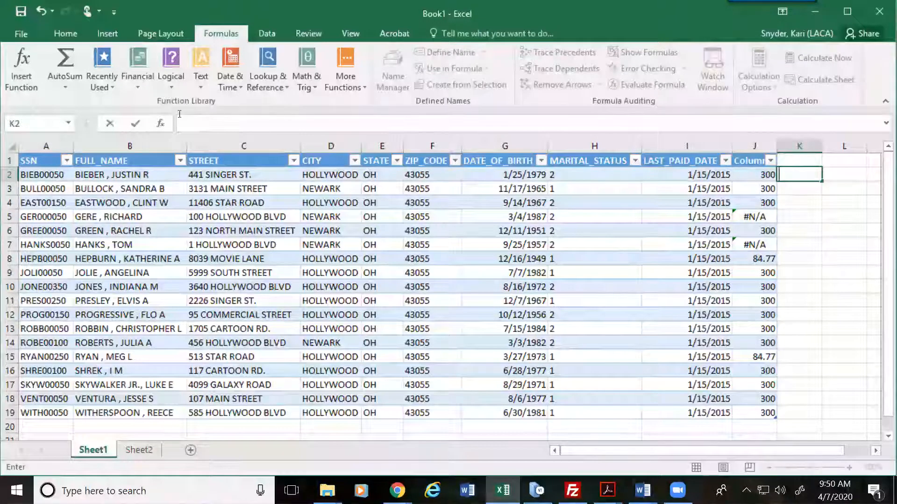
left_click(162, 124)
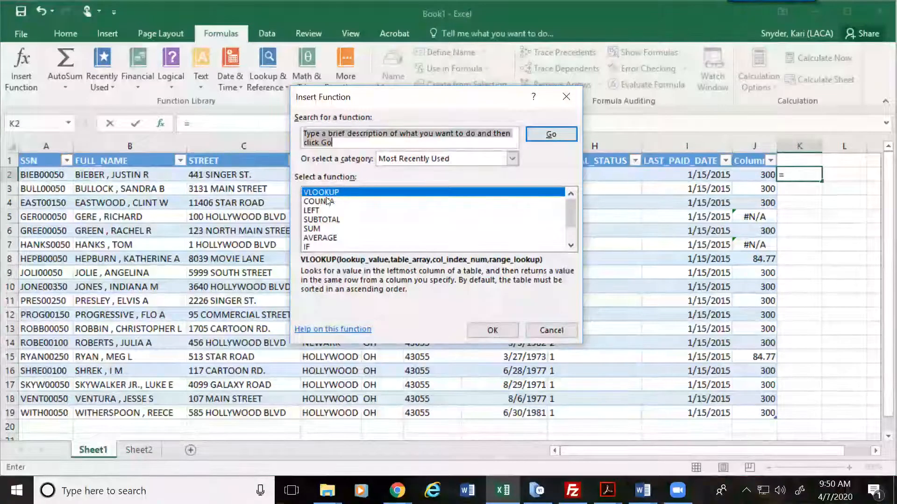
left_click_drag(331, 142, 302, 133)
type("vlookup")
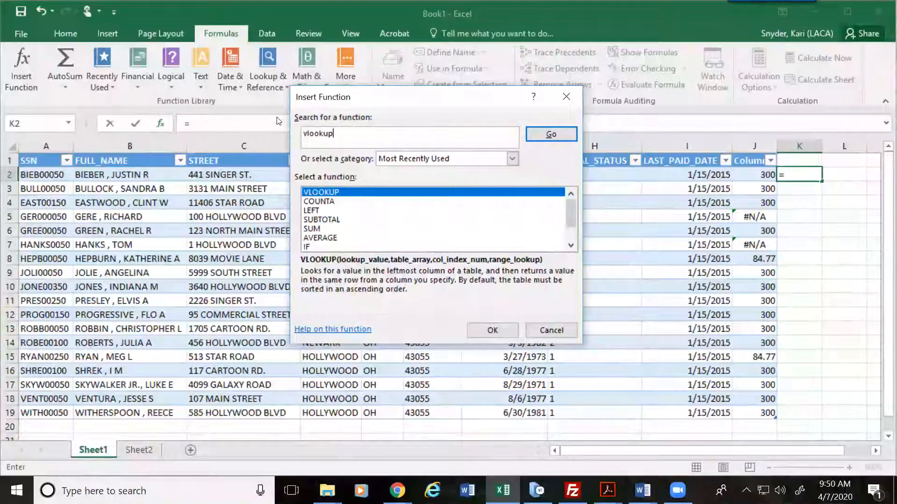
key("Return")
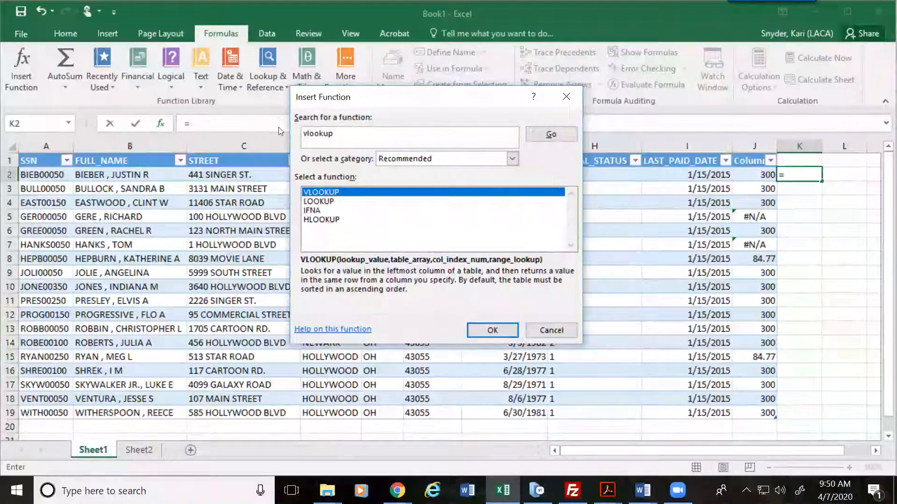
left_click(492, 331)
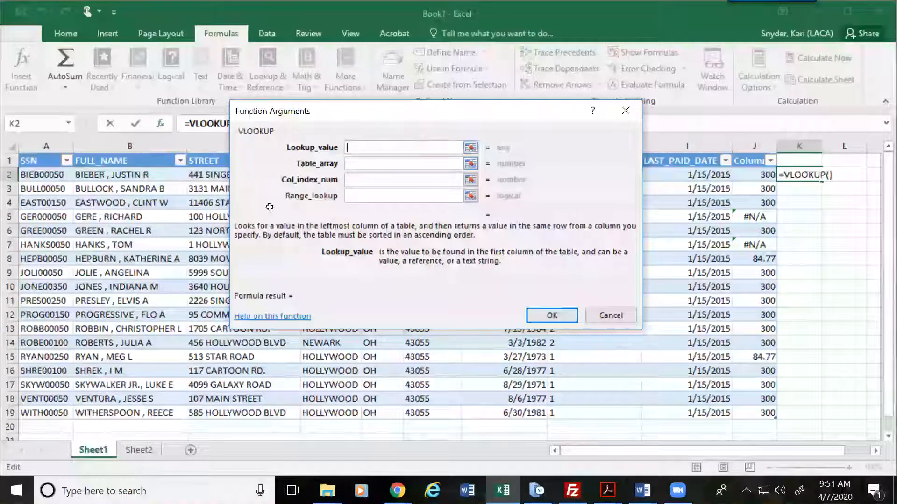
left_click(59, 176)
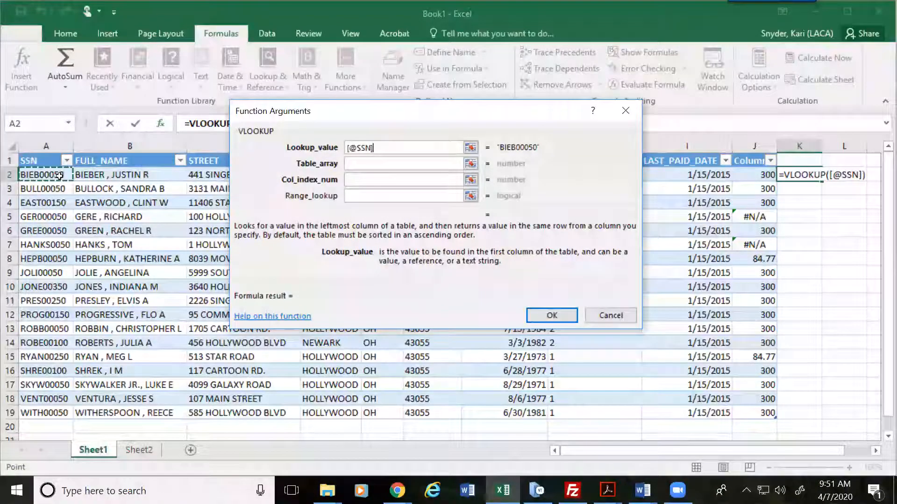
left_click(355, 165)
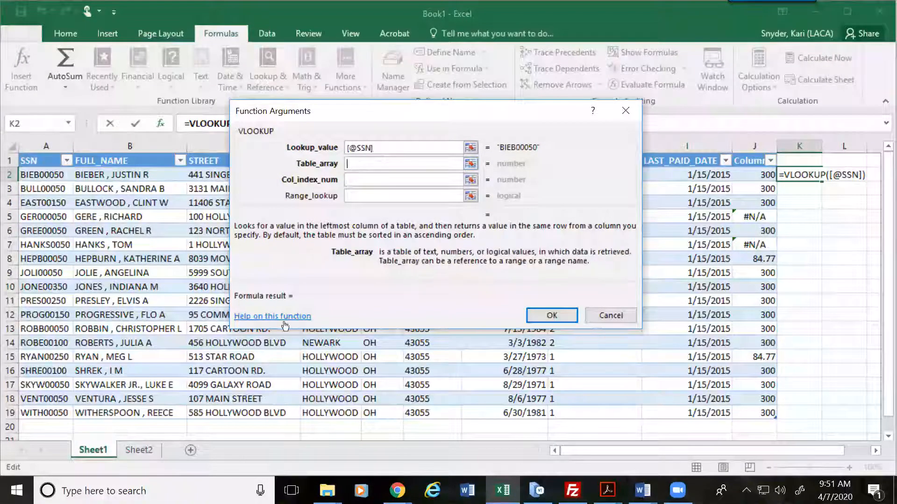
Step: Set Table_array to the Sheet2 EMPLOYEE_ID through BOARD_RATE columns
left_click(148, 449)
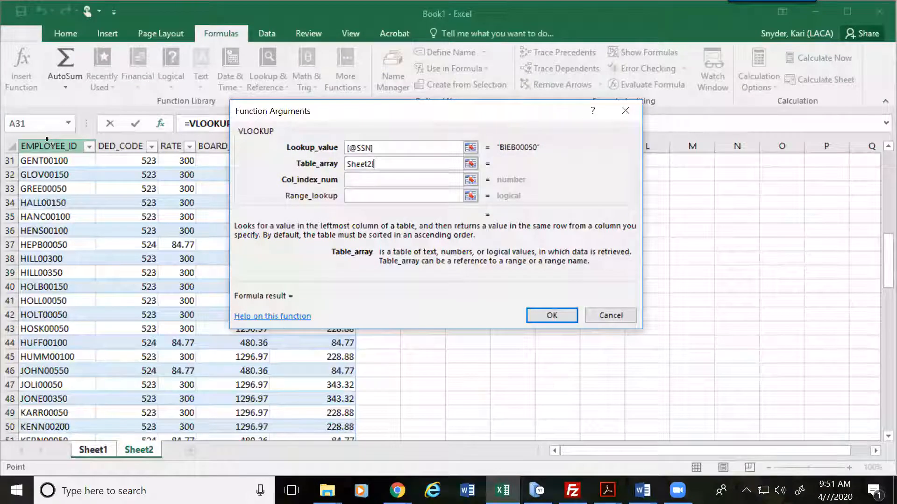
left_click_drag(49, 146, 236, 142)
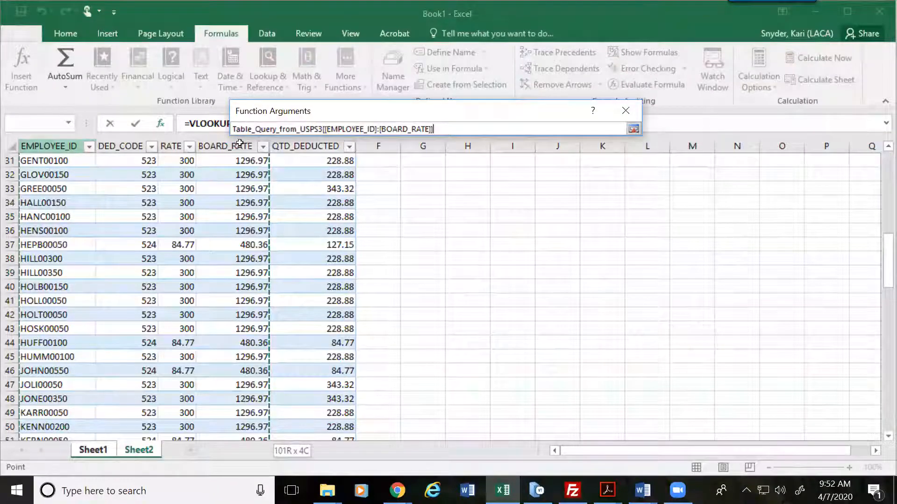
left_click_drag(240, 143, 240, 143)
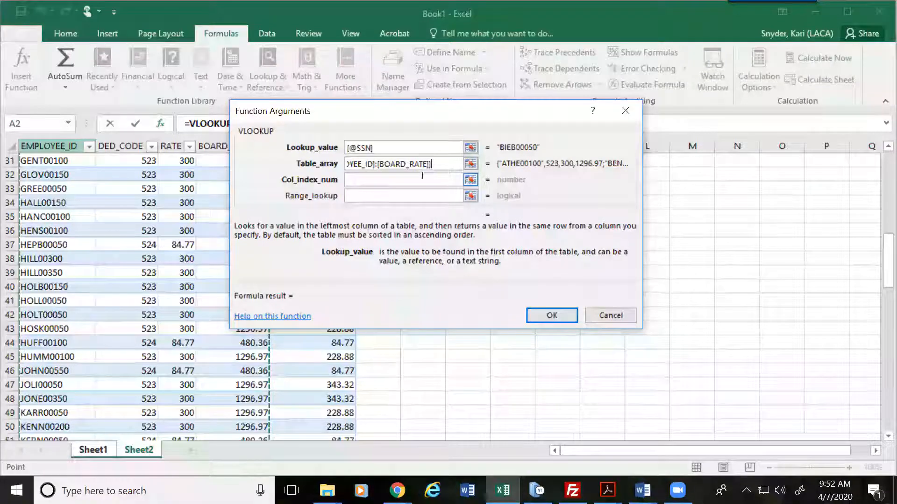
Step: Enter 4 for Col_index_num and False for Range_lookup, then confirm to fill column K
left_click(394, 179)
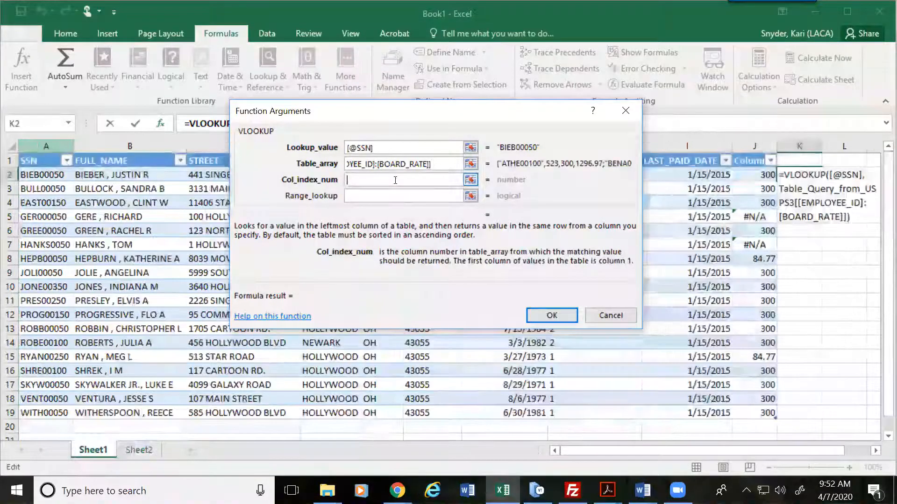
type("4")
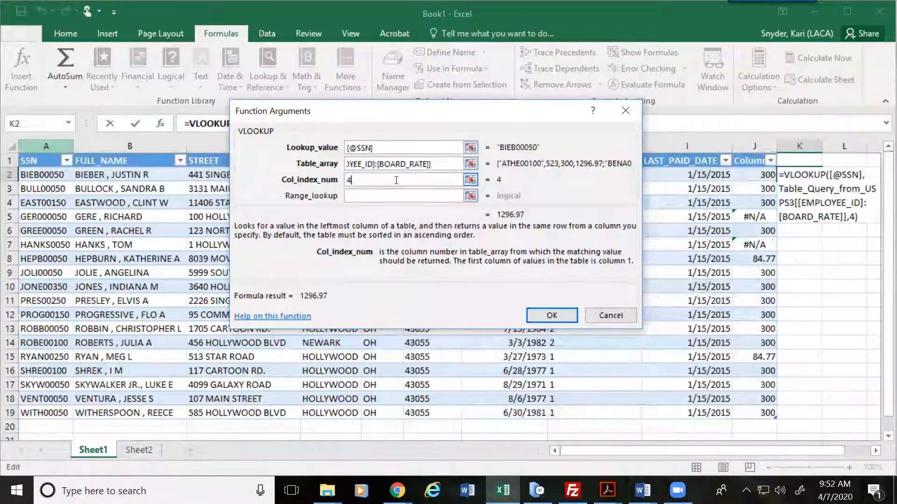
left_click(387, 198)
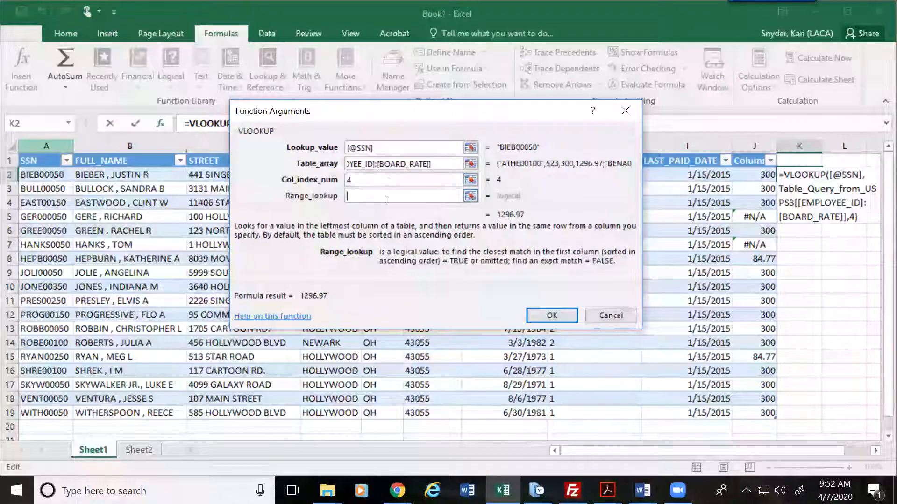
type("Falso")
key("BackSpace")
type("e")
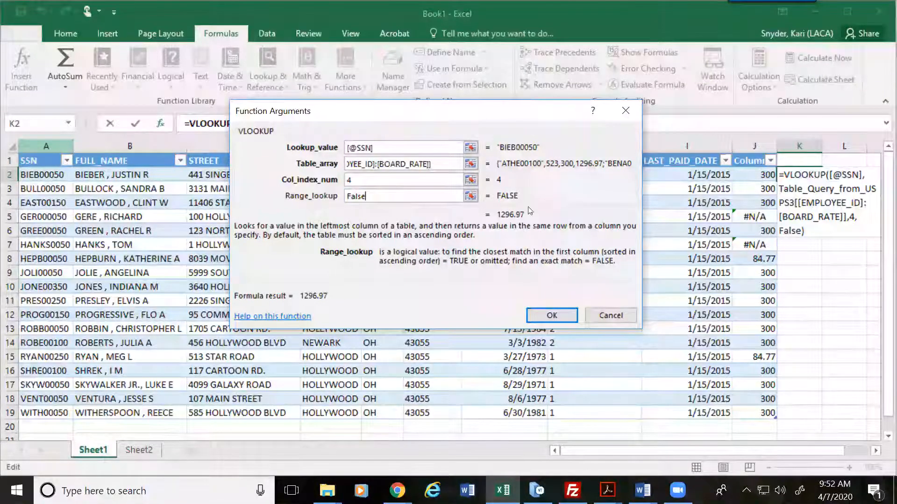
left_click(551, 316)
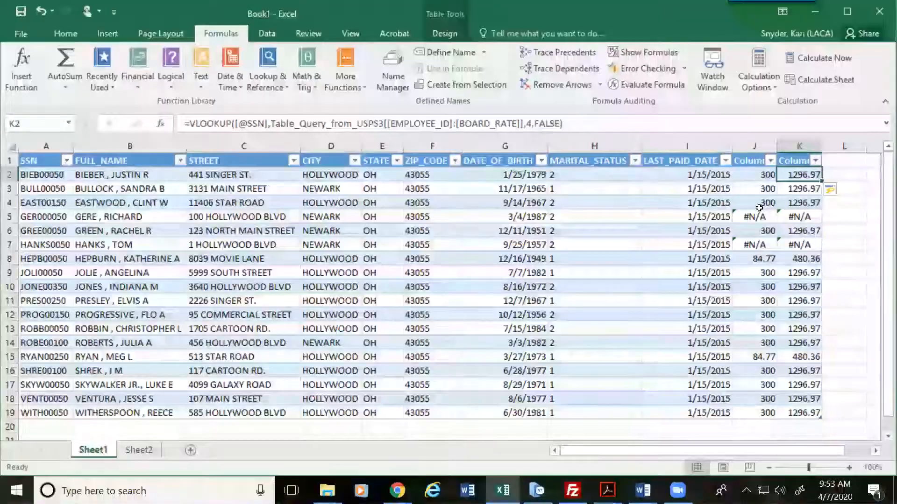
Step: Replace the Column1 and Column2 headers in J1 and K1 with 'Employee Rate' and 'Board Rate'
left_click(748, 161)
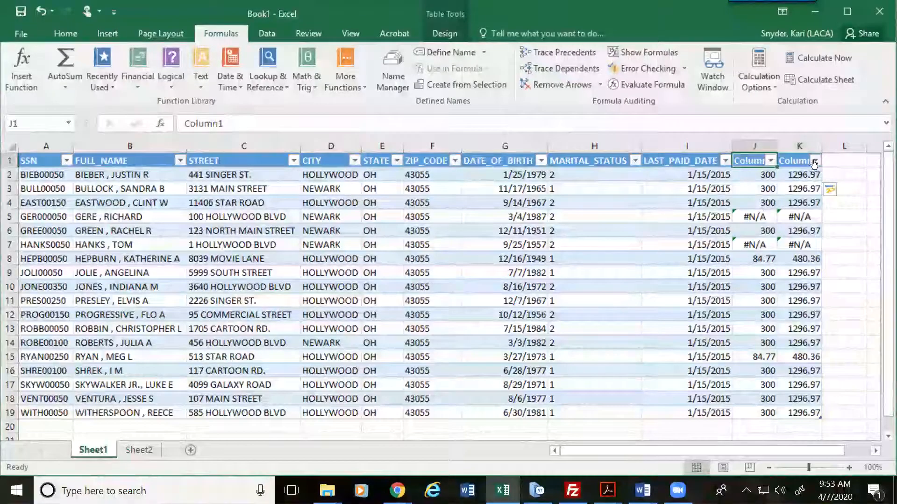
left_click(797, 161)
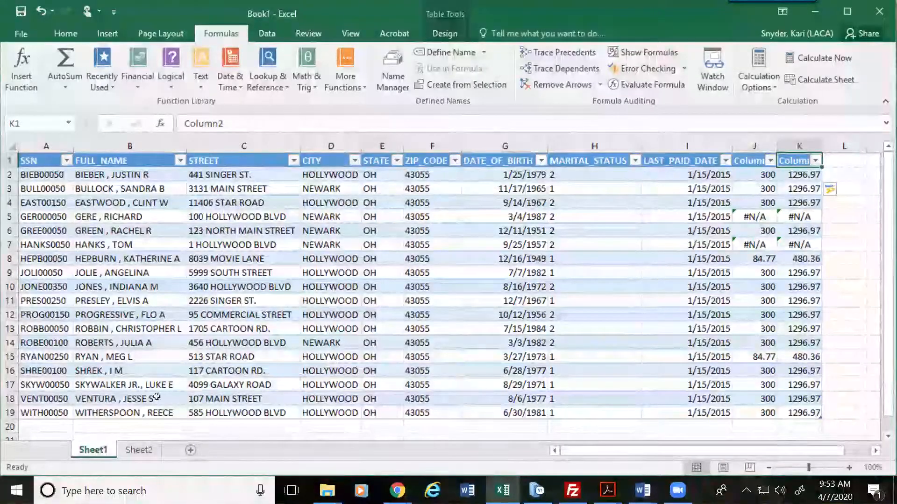
left_click(760, 164)
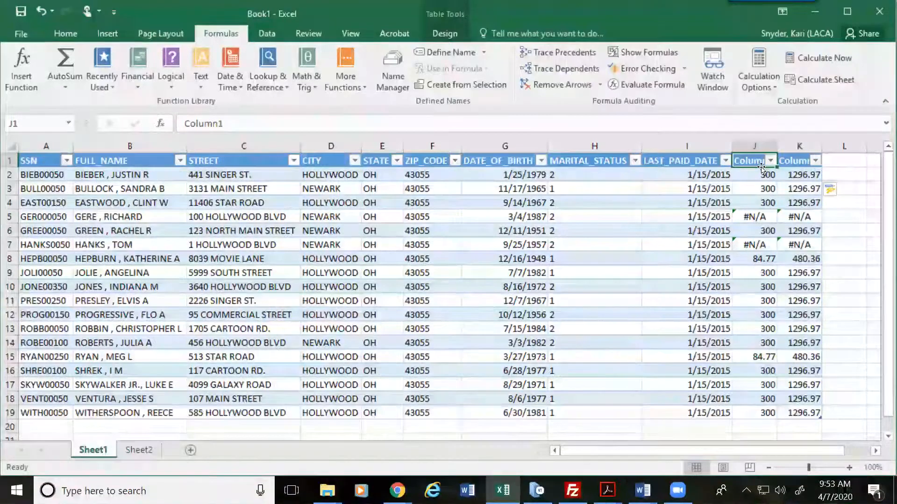
type("Emploee")
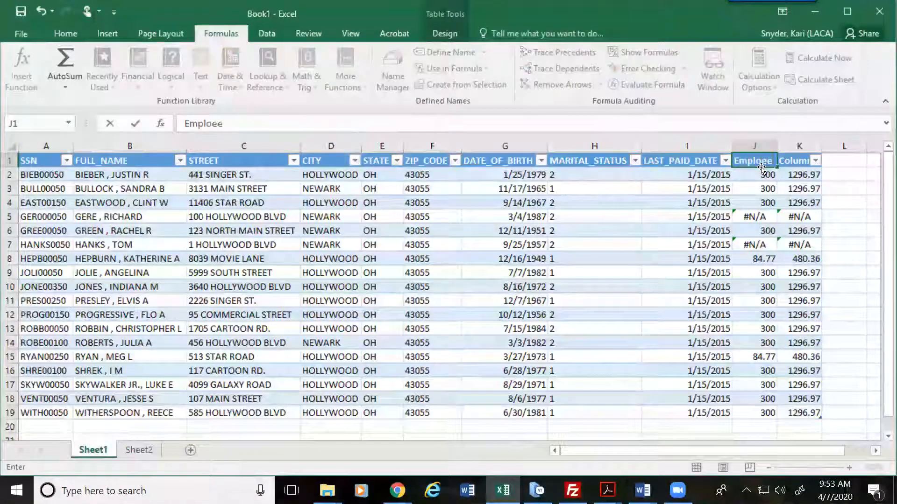
key("BackSpace")
key("BackSpace")
type("yee Rate")
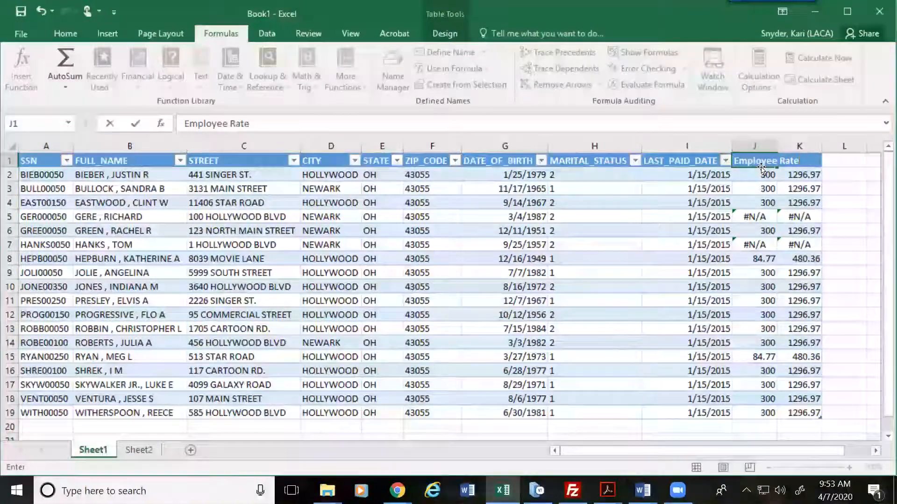
key("Tab")
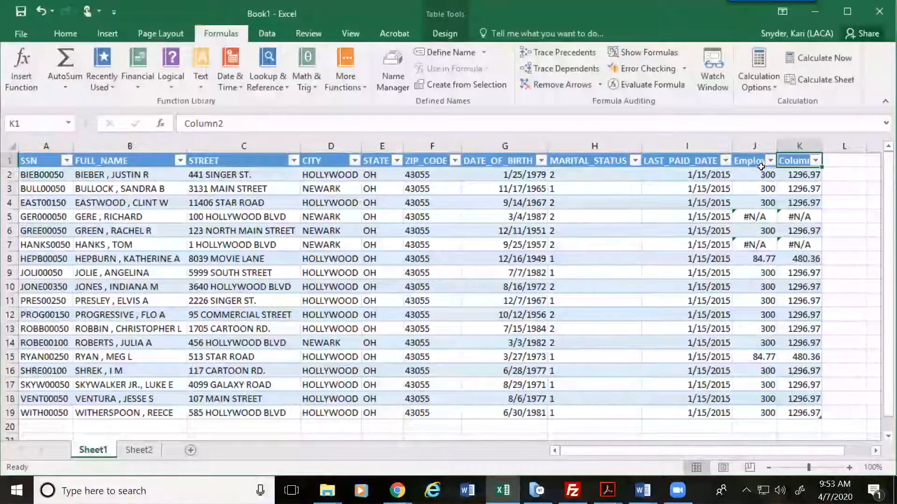
type("Board Rate")
key("Return")
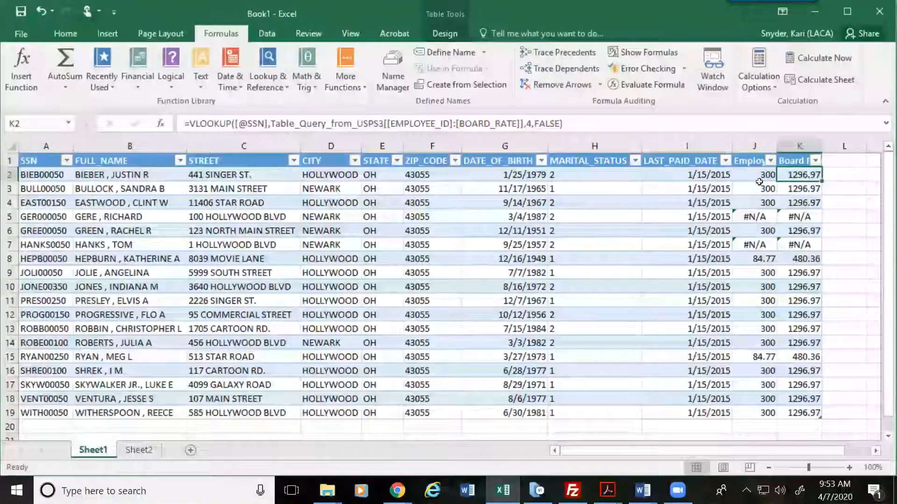
left_click(374, 219)
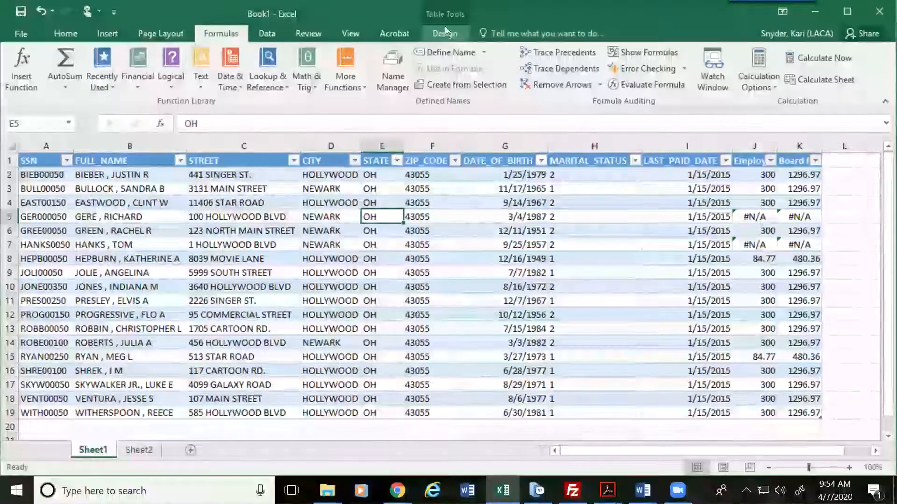
left_click(446, 32)
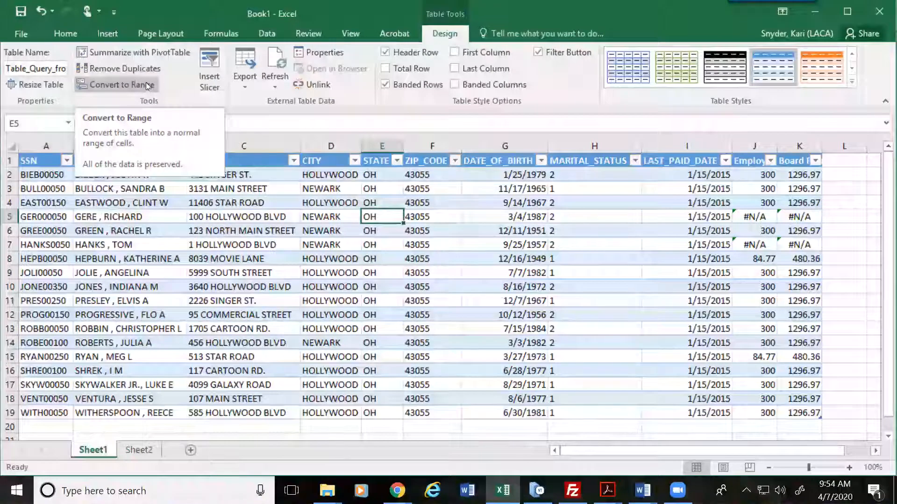
left_click(143, 82)
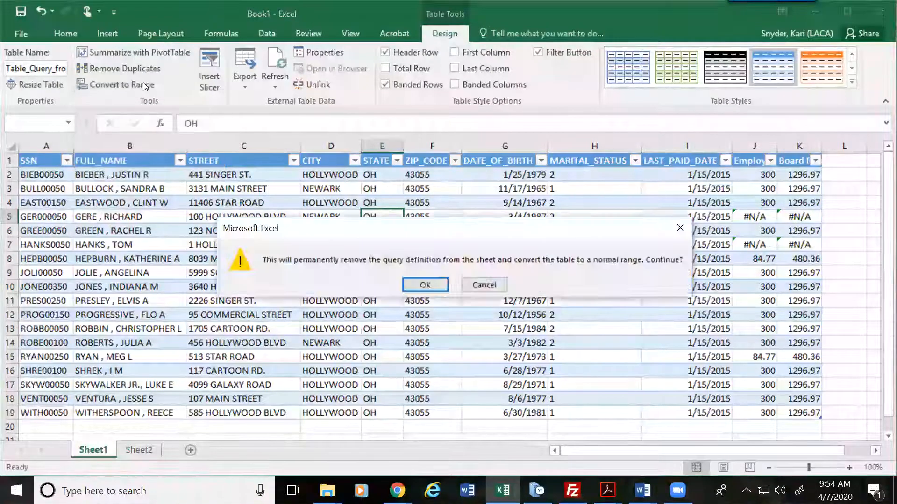
left_click(428, 285)
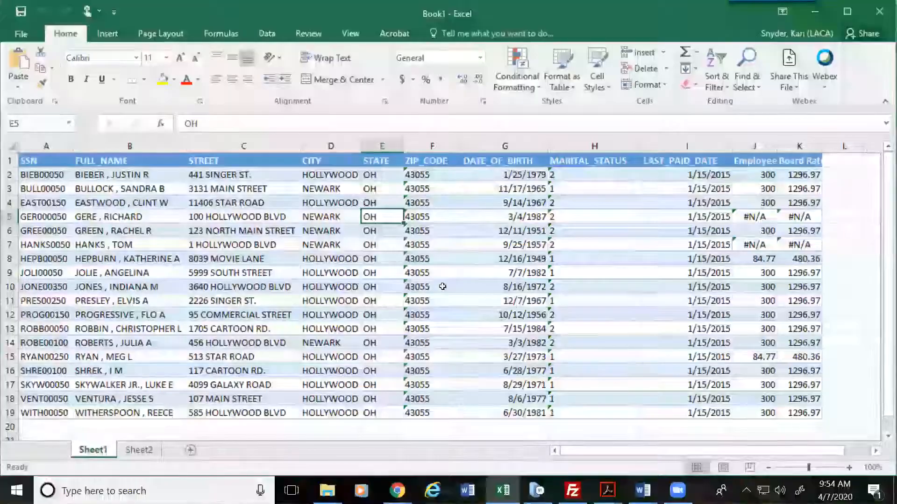
left_click_drag(624, 162, 170, 163)
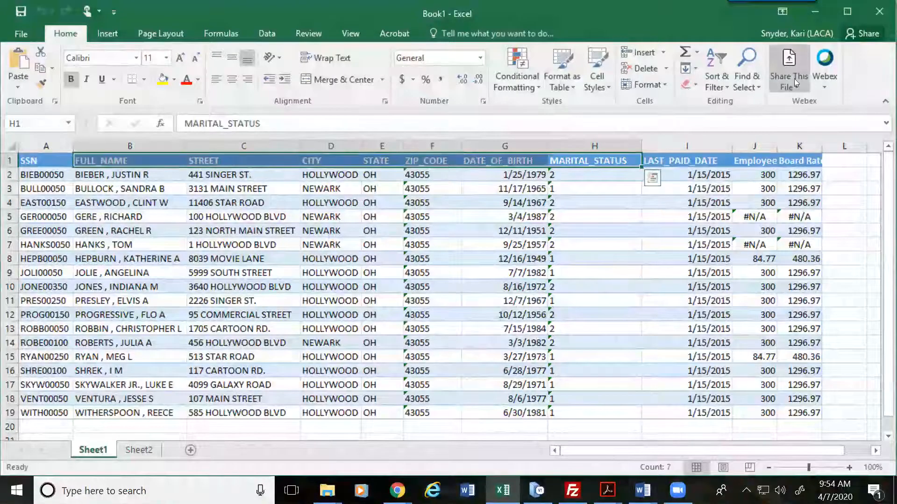
left_click(736, 275)
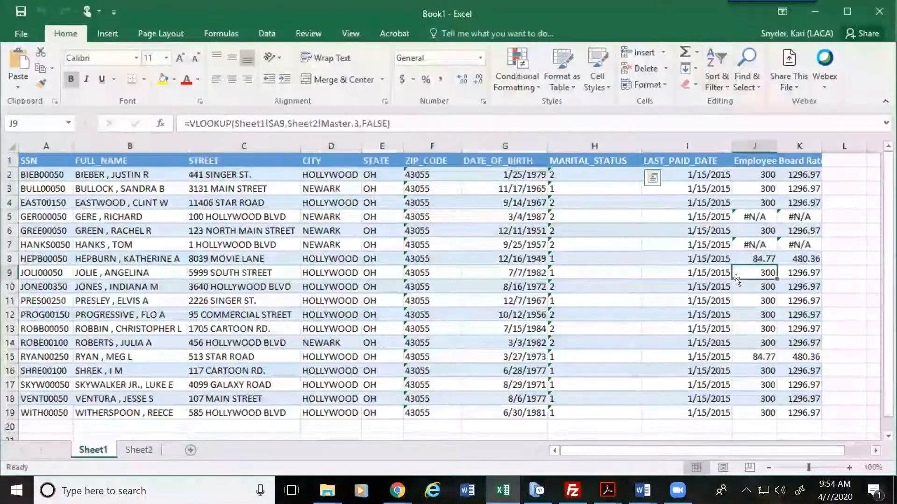
left_click(706, 178)
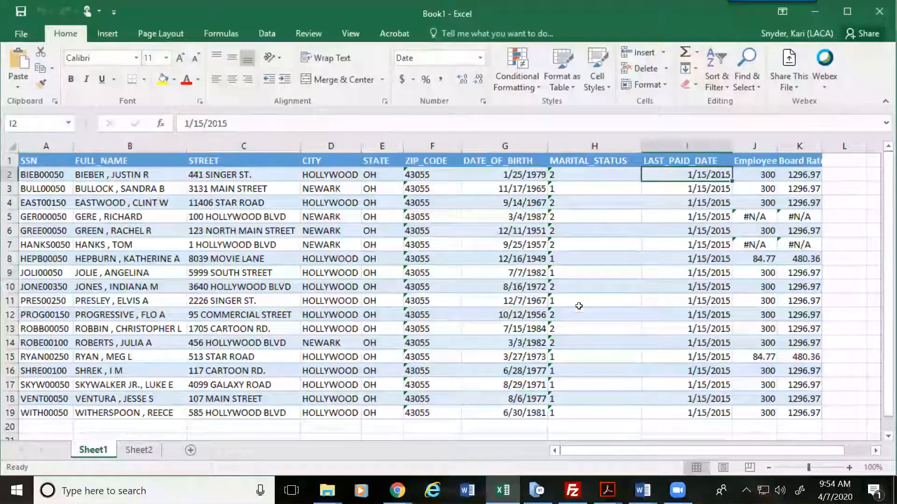
left_click_drag(754, 146, 792, 147)
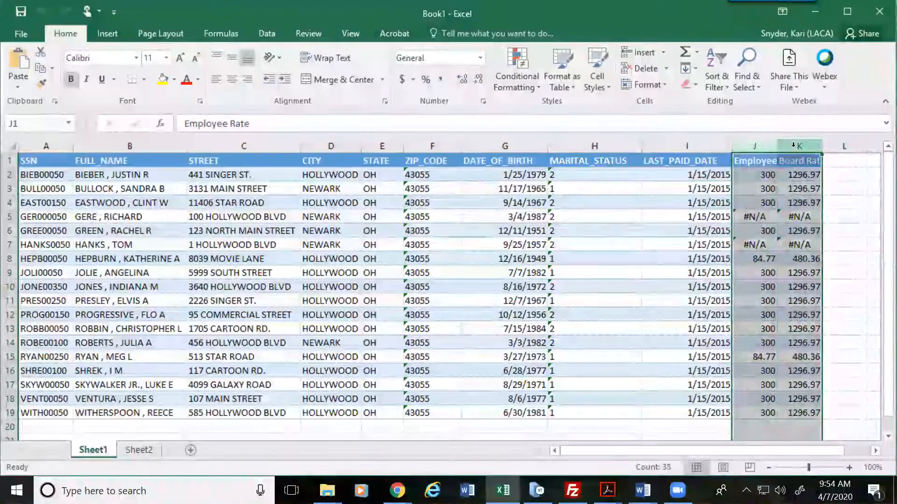
Step: Copy columns J:K and paste them back onto themselves as plain values
left_click(755, 203)
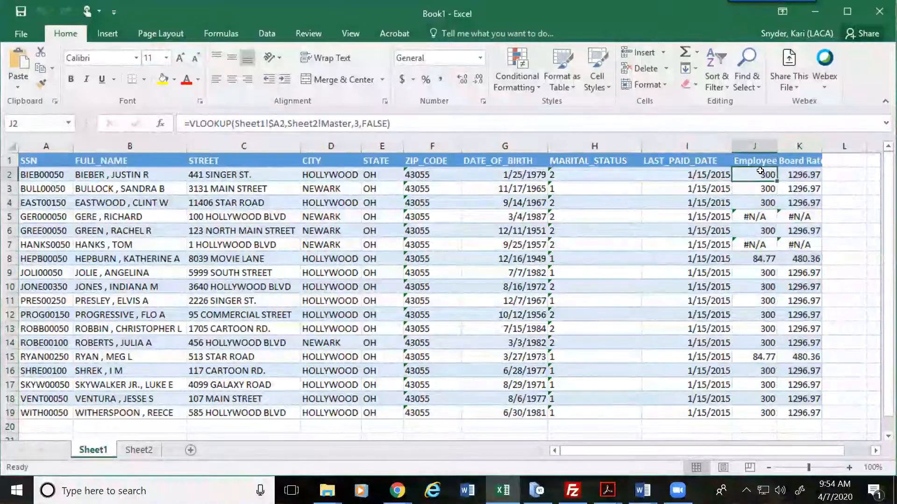
left_click_drag(757, 147, 795, 148)
key("ctrl+c")
left_click(758, 148)
left_click(754, 163)
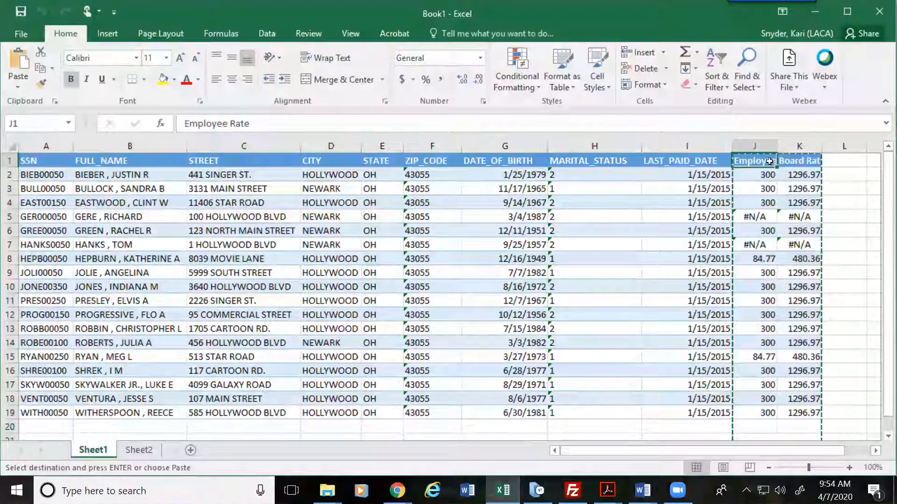
right_click(769, 161)
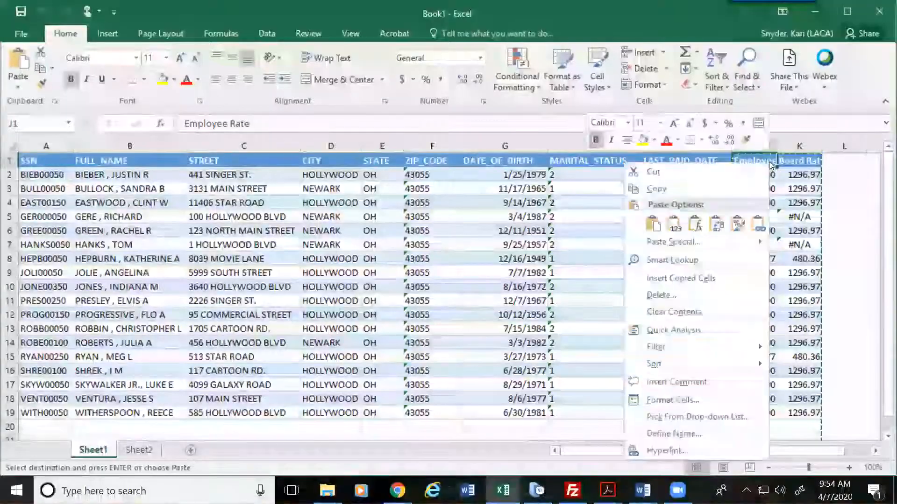
left_click(676, 228)
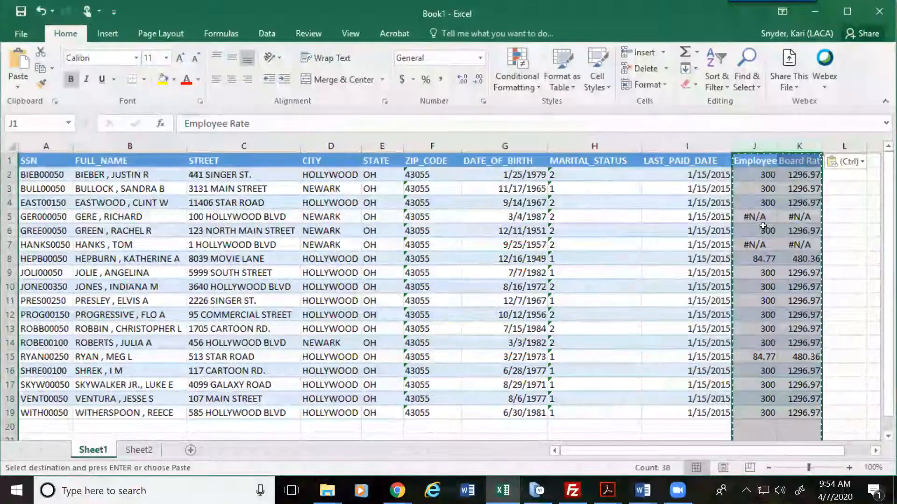
Step: Verify the pasted rates in J6 and J8 against the Sheet2 data, then select J20
left_click(762, 227)
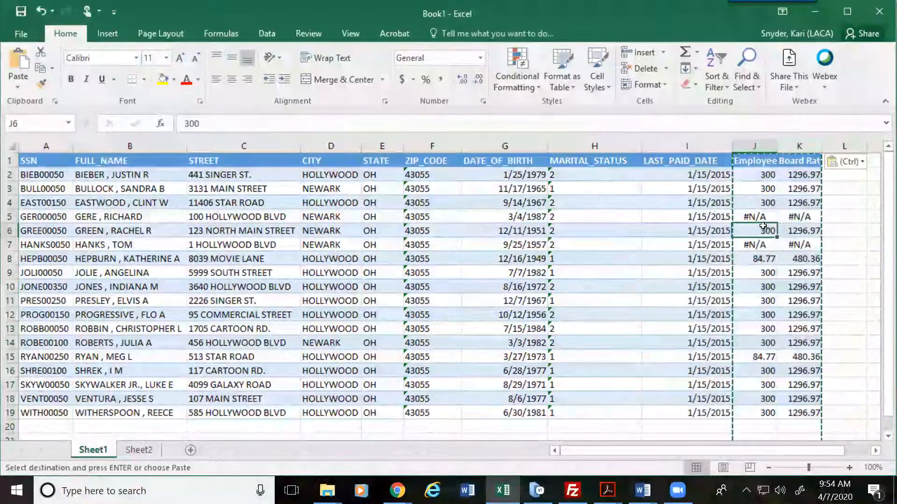
left_click(218, 124)
key("Return")
left_click(754, 258)
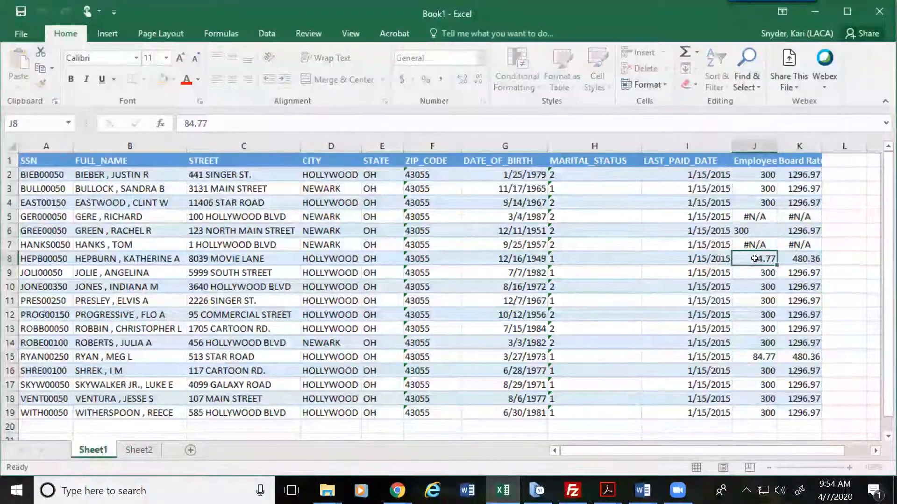
key("Down")
key("Down")
key("Down")
key("Down")
key("Down")
key("Down")
key("Down")
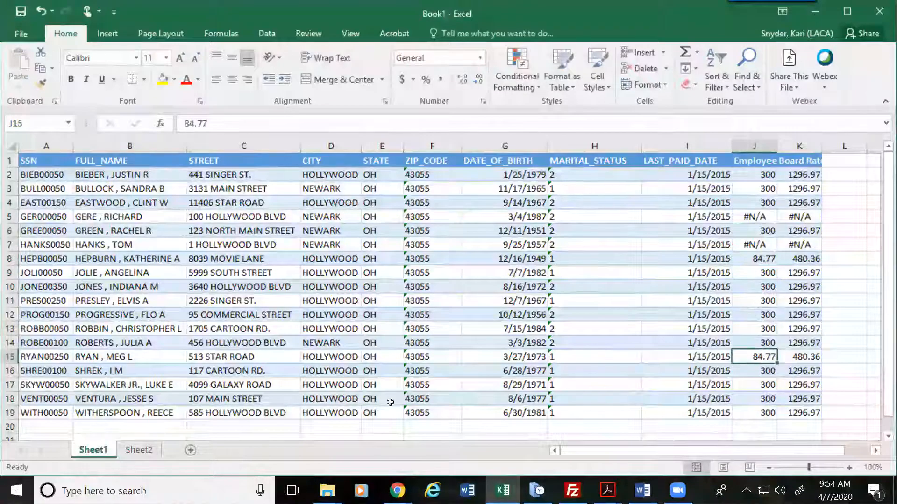
left_click(137, 450)
left_click(101, 450)
left_click(135, 451)
left_click(94, 451)
left_click(142, 453)
left_click(108, 448)
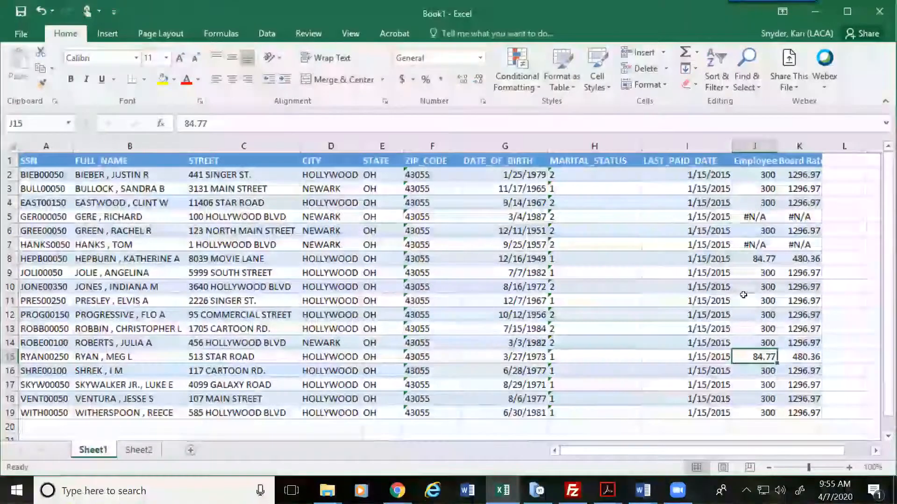
left_click(756, 426)
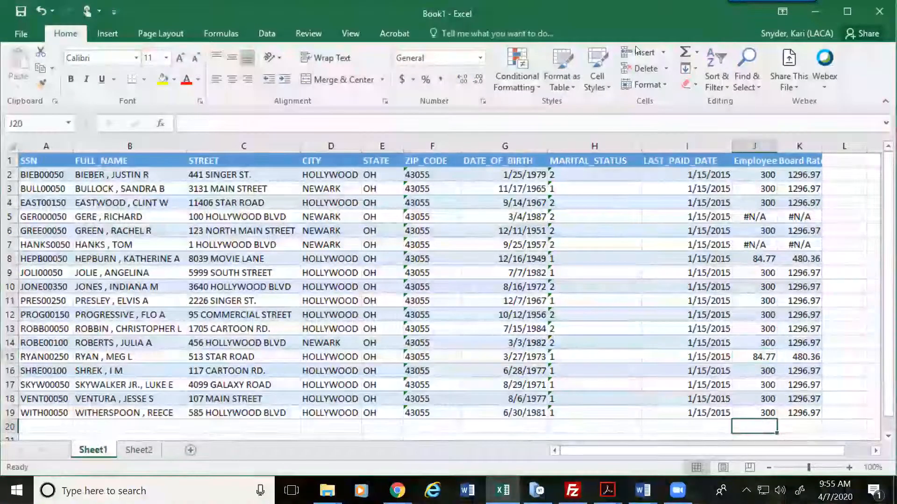
Step: AutoSum the Employee Rate column into J20 as =SUM(J3:J19), which shows #N/A
left_click(685, 51)
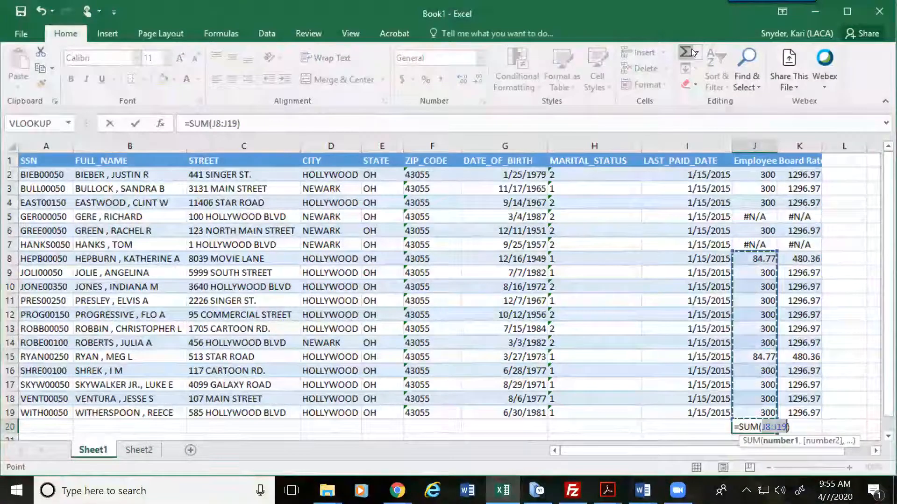
left_click_drag(776, 252, 776, 174)
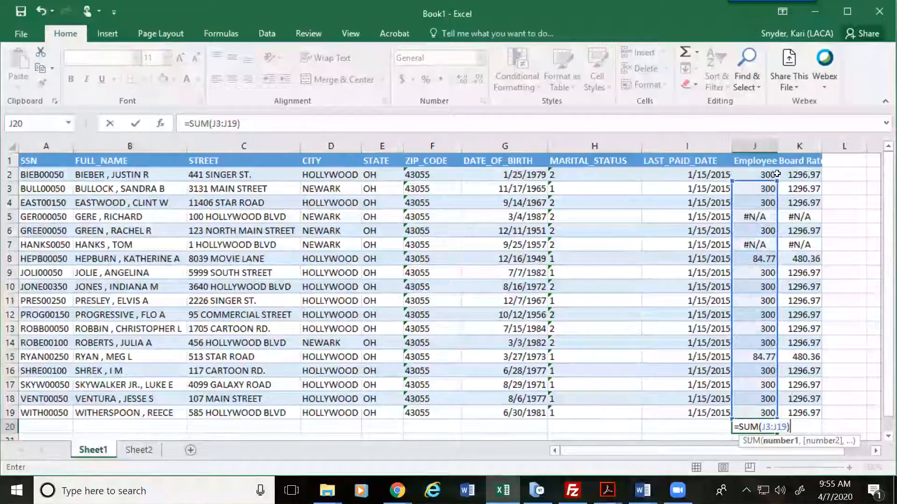
key("Return")
left_click(755, 413)
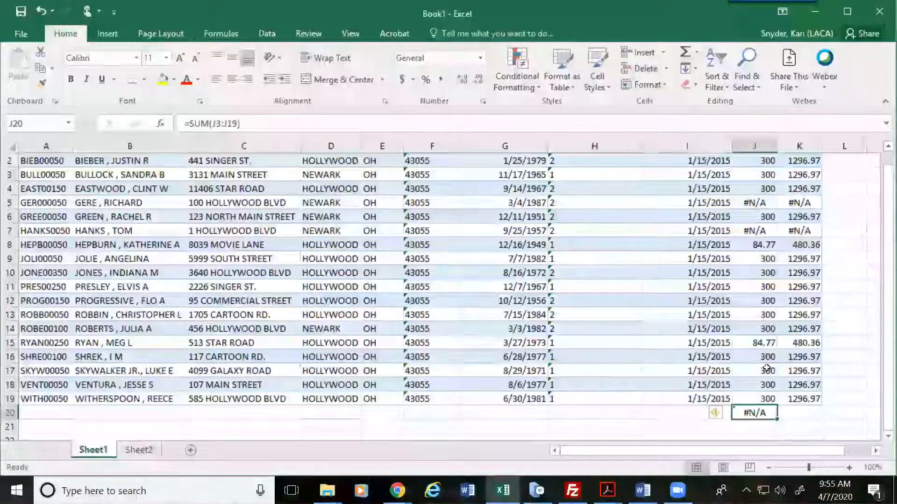
scroll(767, 368, "up", 1)
left_click(754, 216)
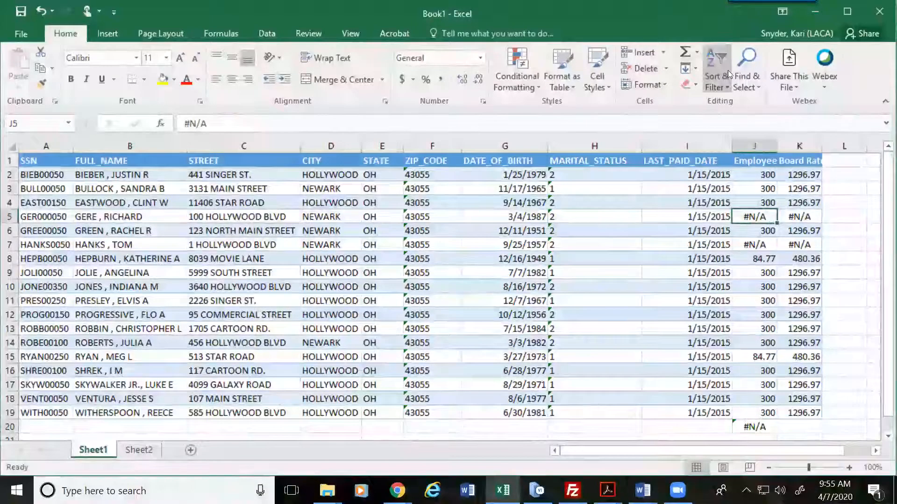
left_click(750, 85)
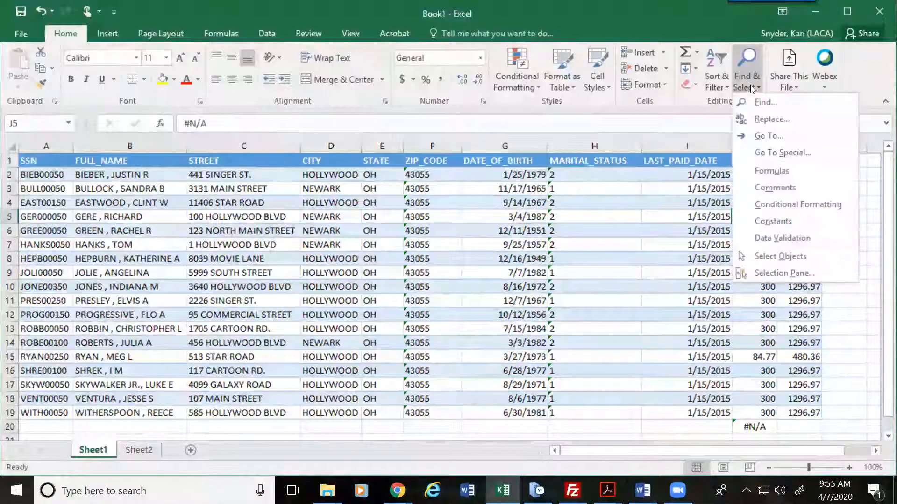
Step: Replace all #N/A values with 0.00 so the J20 total becomes 4069.54
left_click(771, 120)
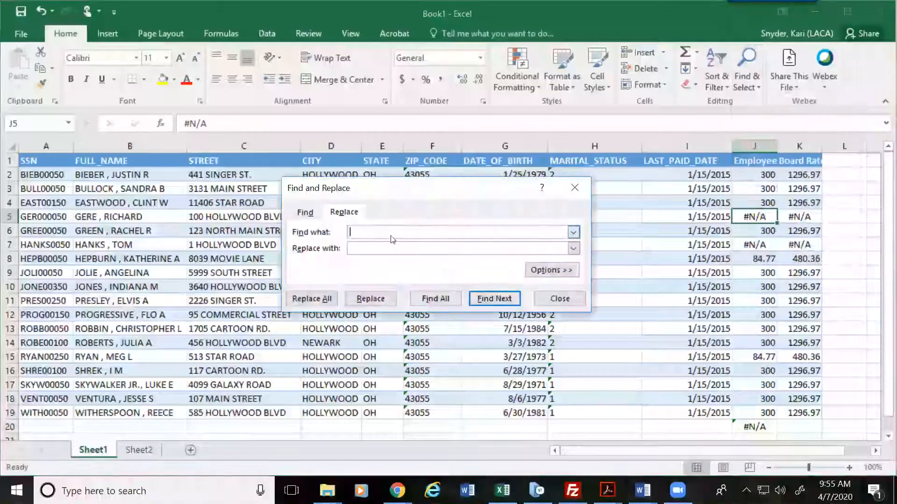
type("#N/A")
key("Tab")
type("0.00")
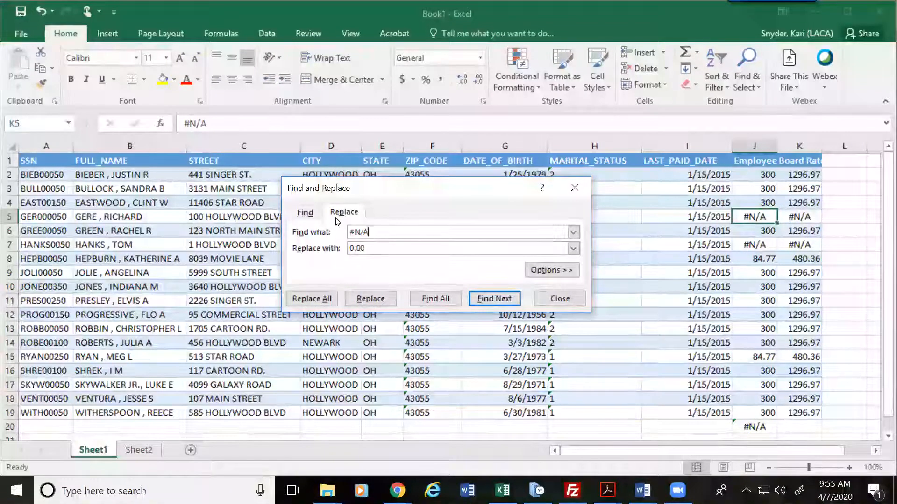
key("Return")
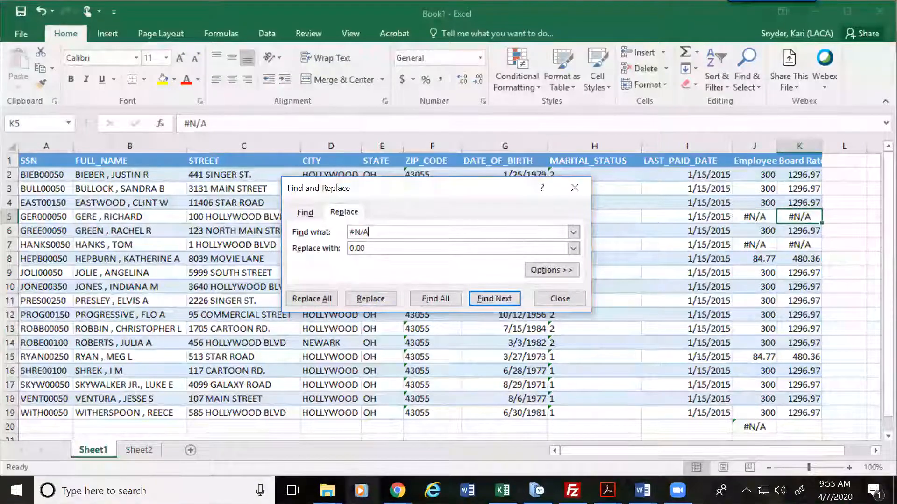
left_click(312, 298)
left_click(454, 282)
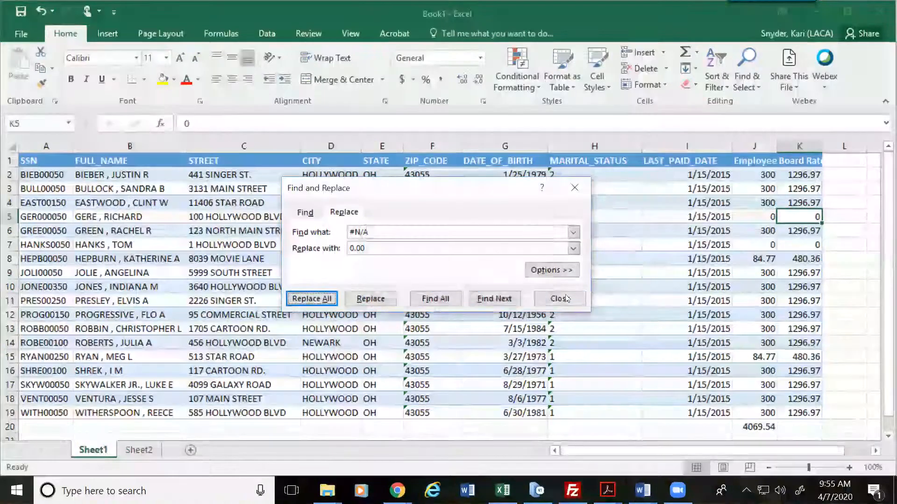
left_click(560, 299)
left_click(760, 425)
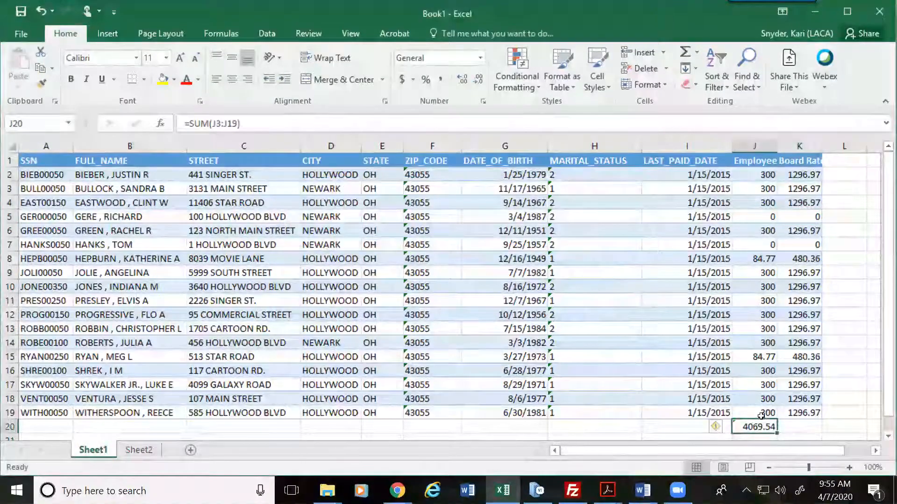
Step: Copy the J20 total formula into K20, giving a Board Rate total of 17821.33
key("ctrl+c")
key("Right")
key("ctrl+v")
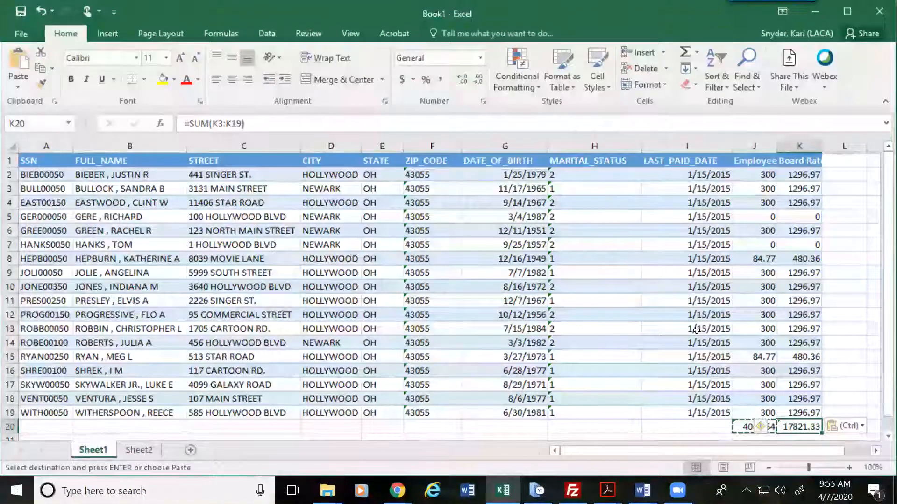
left_click(666, 421)
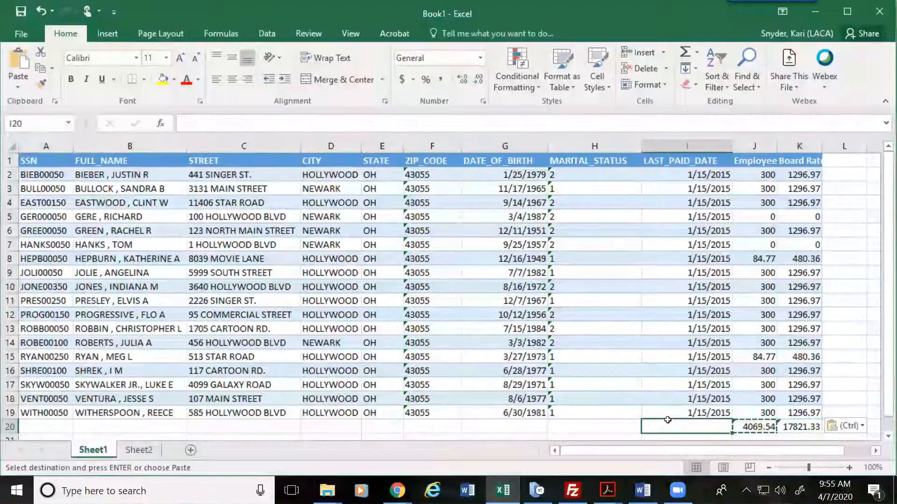
key("Escape")
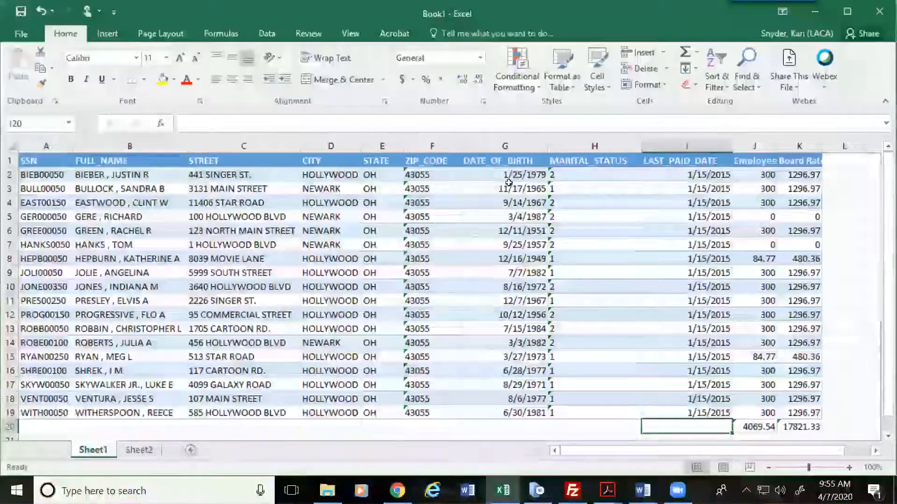
Step: Inspect the date of birth in G3 and CITY in D11, then close without saving
left_click(509, 187)
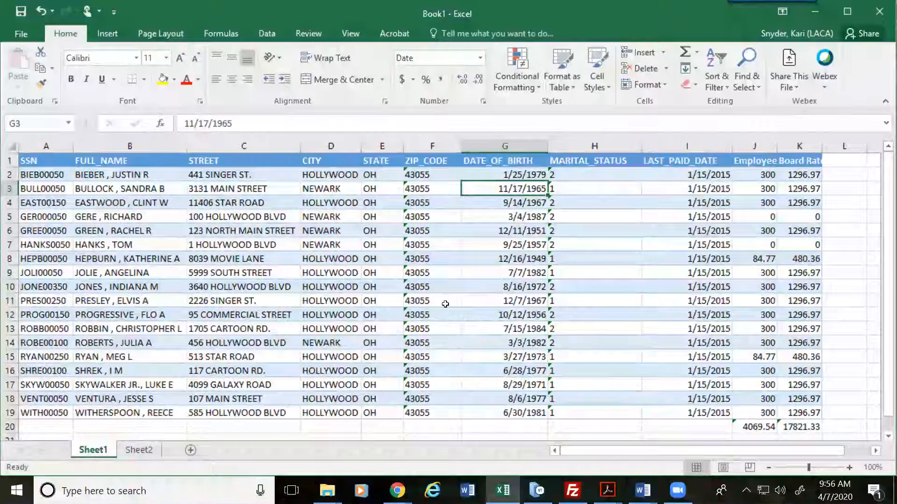
left_click(344, 299)
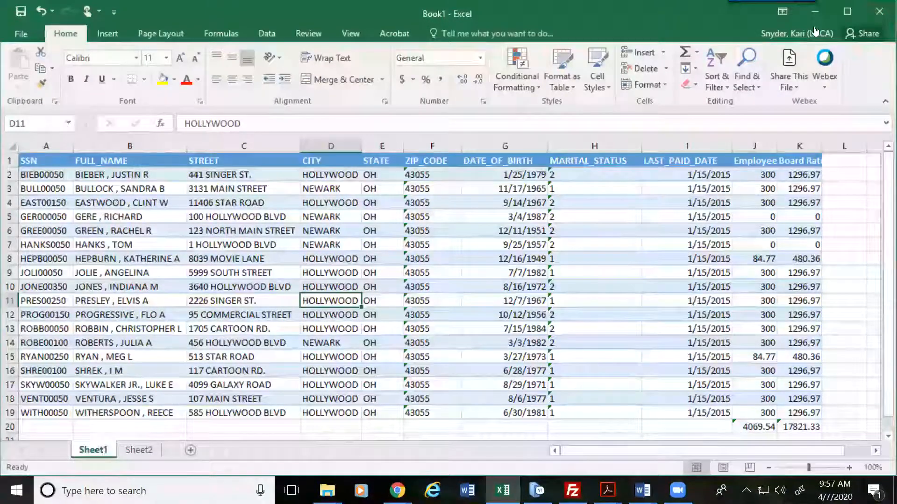
left_click(447, 273)
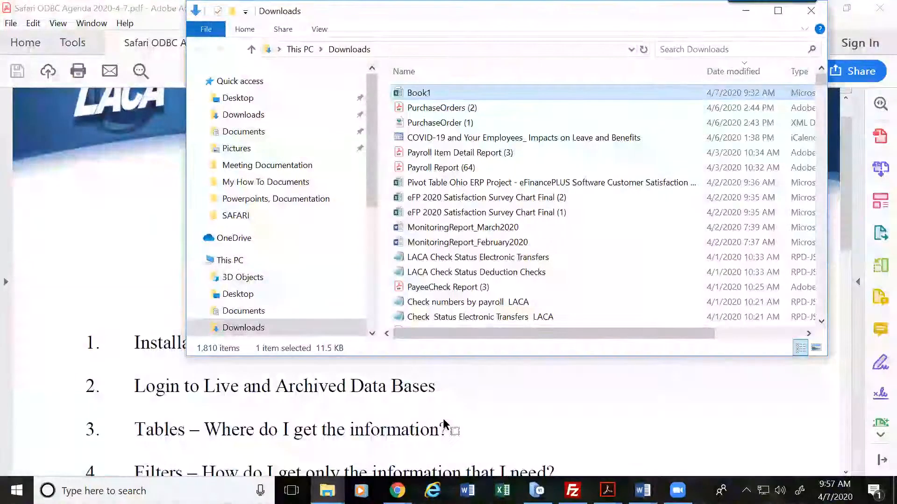
Step: Relaunch Excel 2016 from its taskbar icon into a fresh blank Book1 workbook
right_click(503, 490)
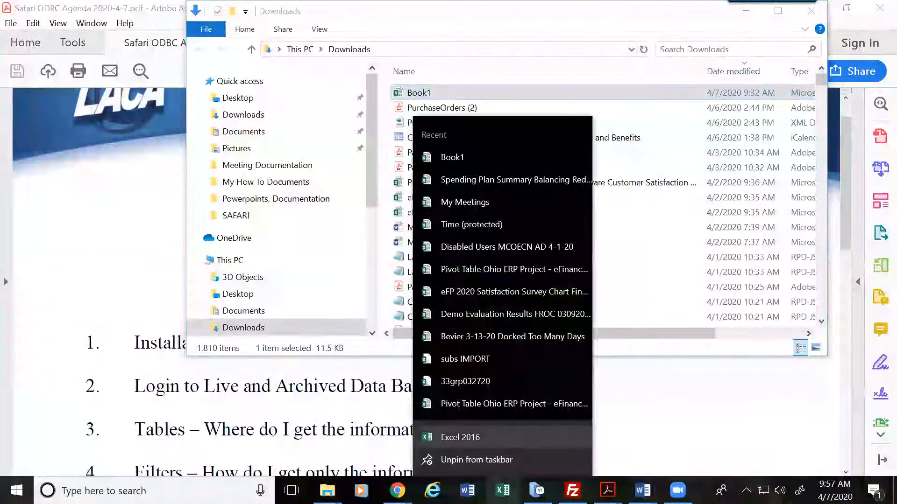
left_click(460, 438)
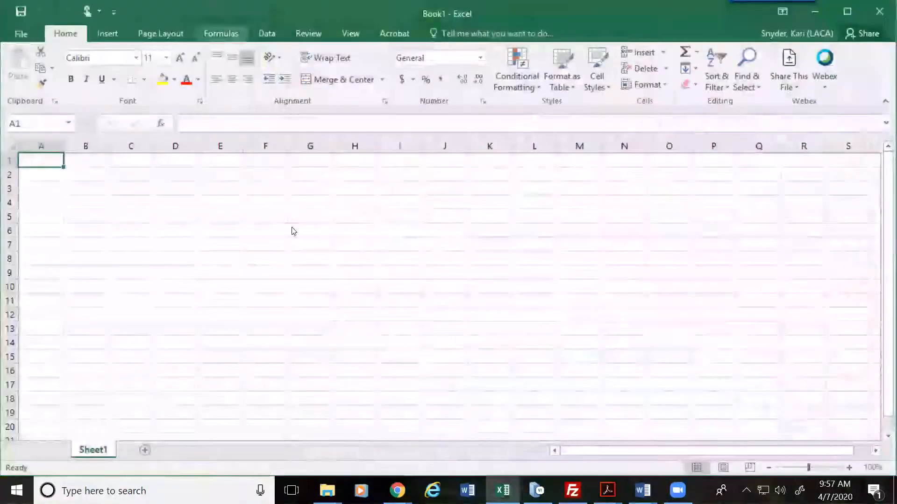
left_click(274, 34)
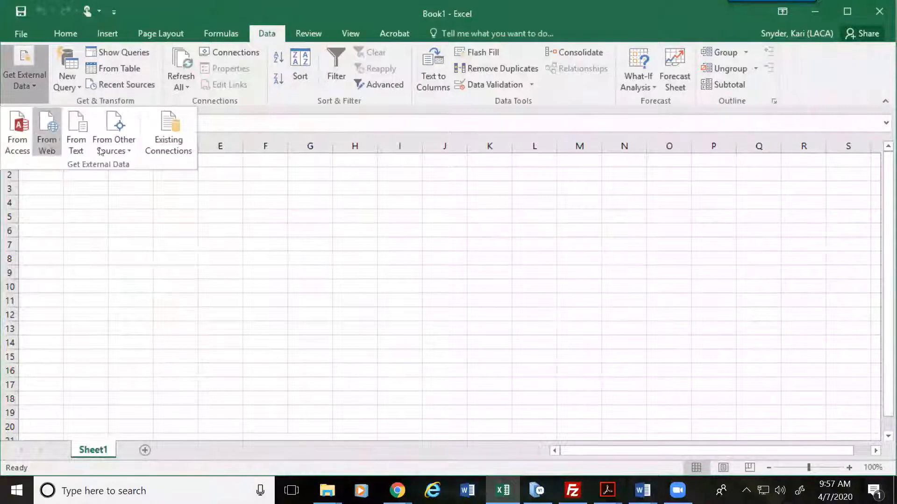
Step: Start a Microsoft Query import using the USAS data source
left_click(127, 152)
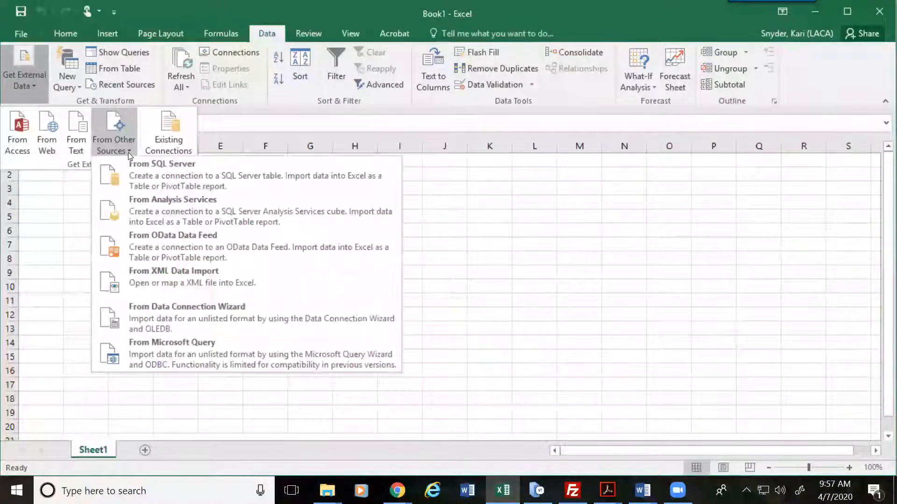
left_click(169, 351)
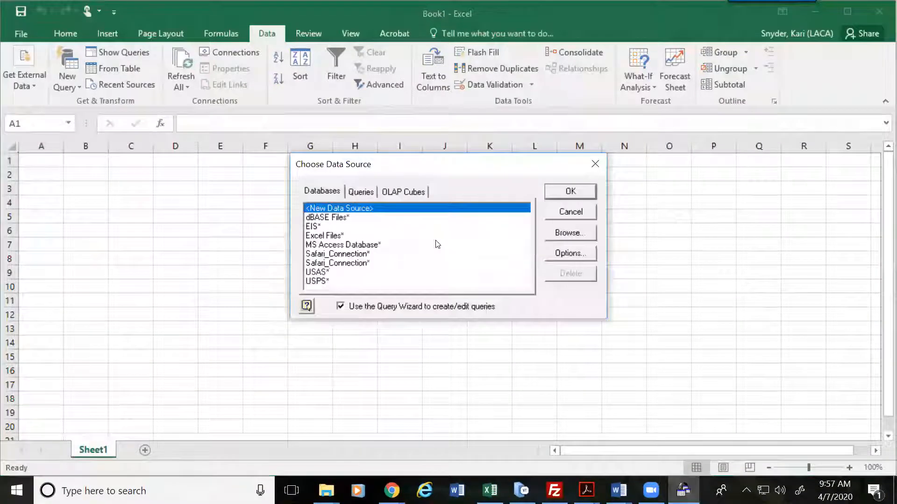
left_click(328, 272)
left_click(567, 191)
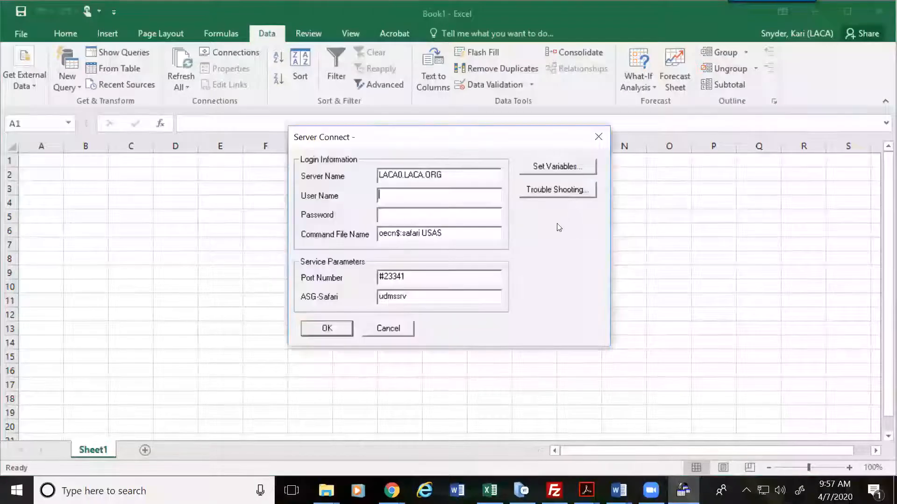
Step: Log in with the user name and password, appending 'ca' to the Command File Name
key("Tab")
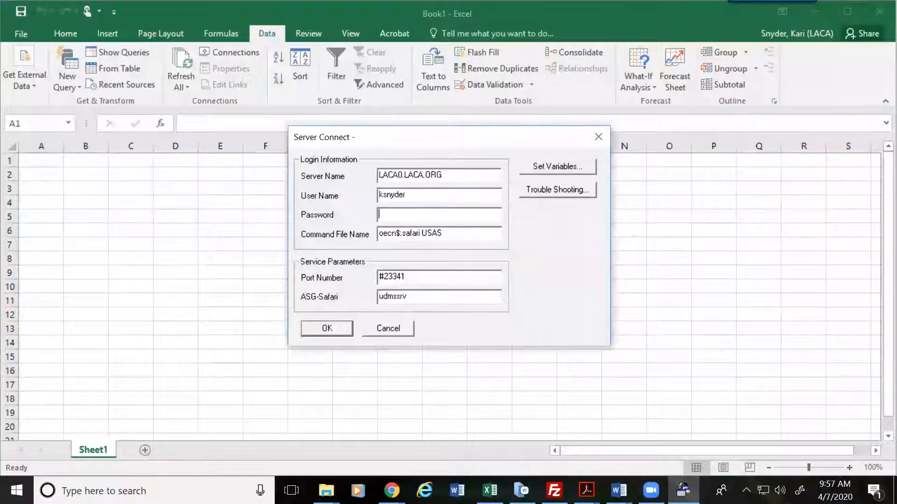
type("*********")
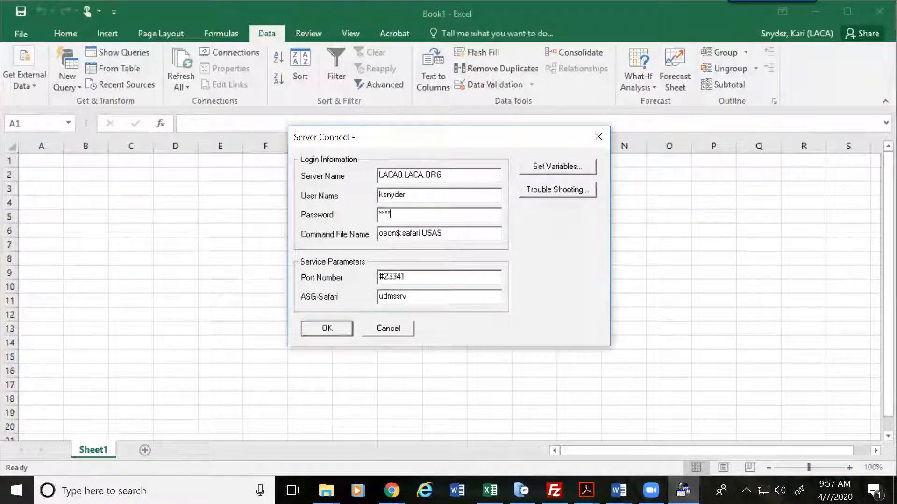
type("***")
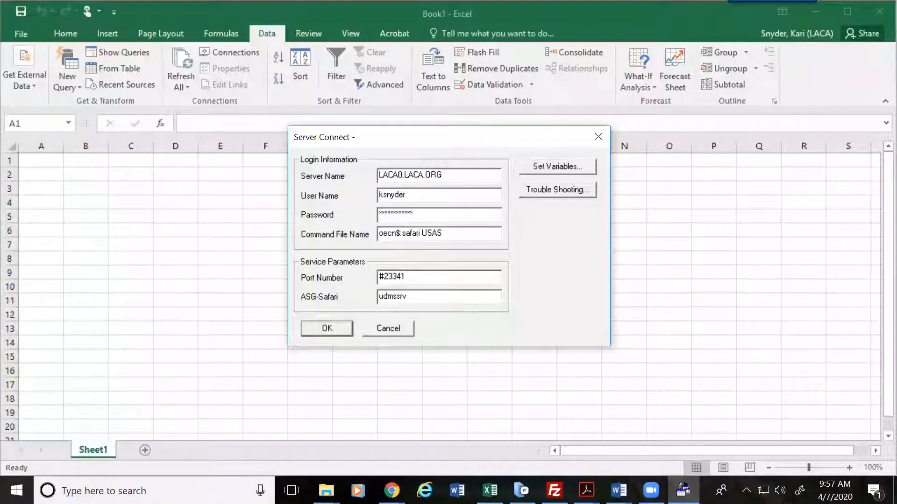
key("BackSpace")
key("BackSpace")
key("BackSpace")
key("BackSpace")
key("BackSpace")
key("BackSpace")
key("BackSpace")
key("BackSpace")
key("BackSpace")
key("BackSpace")
key("BackSpace")
key("BackSpace")
key("BackSpace")
type("*************")
key("Tab")
key("End")
type("ca")
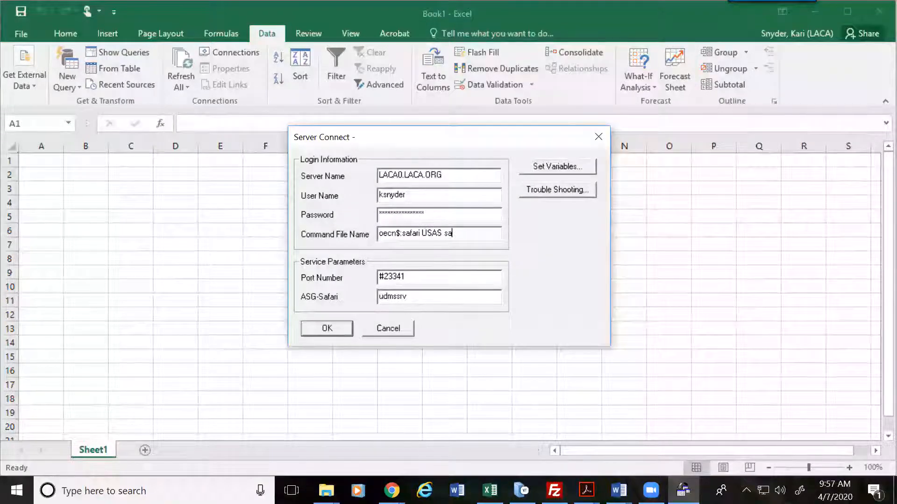
key("Return")
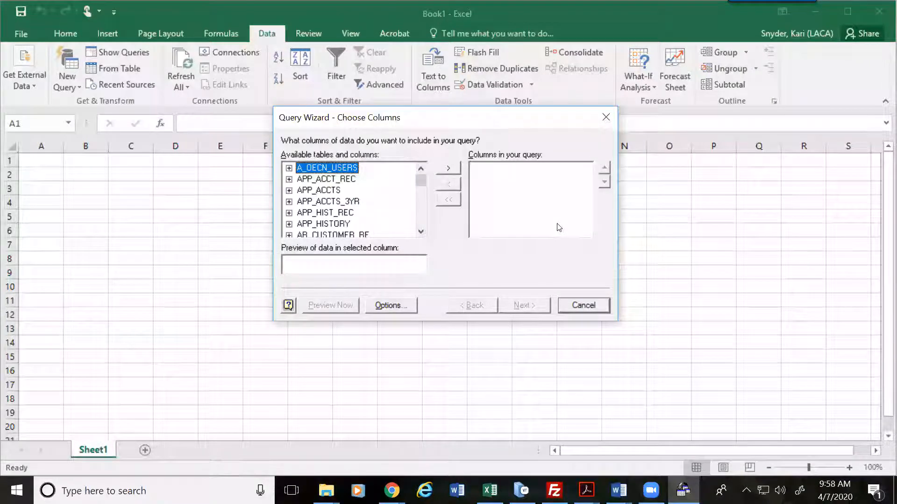
Step: Expand the BUDGET_ACCTS table to list its columns
double_click(421, 232)
triple_click(421, 232)
double_click(421, 233)
triple_click(420, 232)
triple_click(421, 232)
triple_click(421, 232)
triple_click(420, 233)
triple_click(420, 233)
triple_click(420, 232)
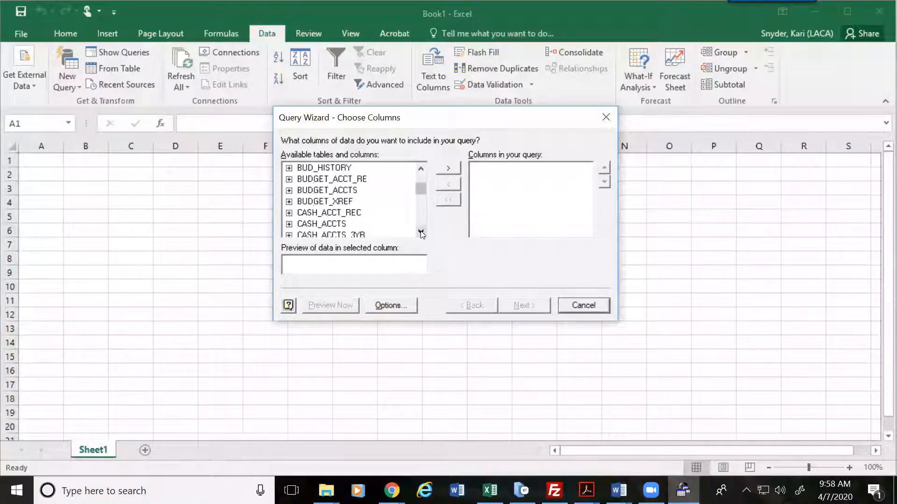
left_click(421, 169)
left_click(420, 169)
left_click(421, 168)
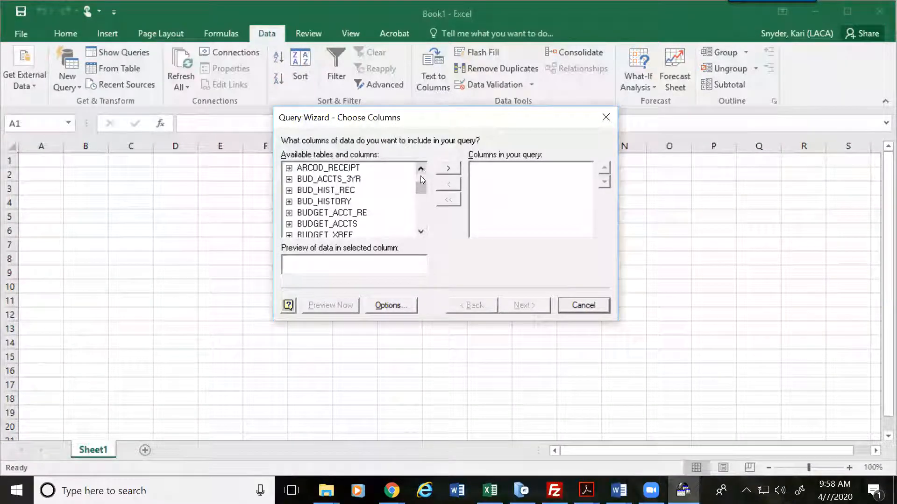
left_click(289, 225)
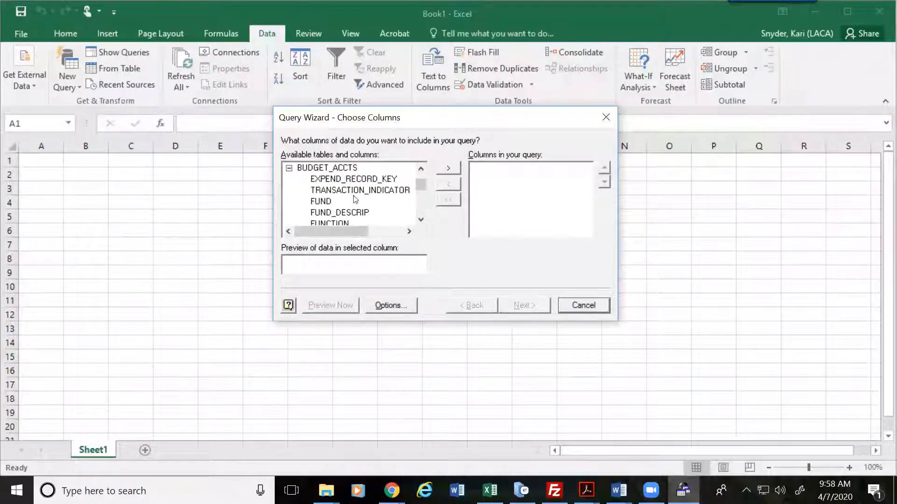
left_click(420, 220)
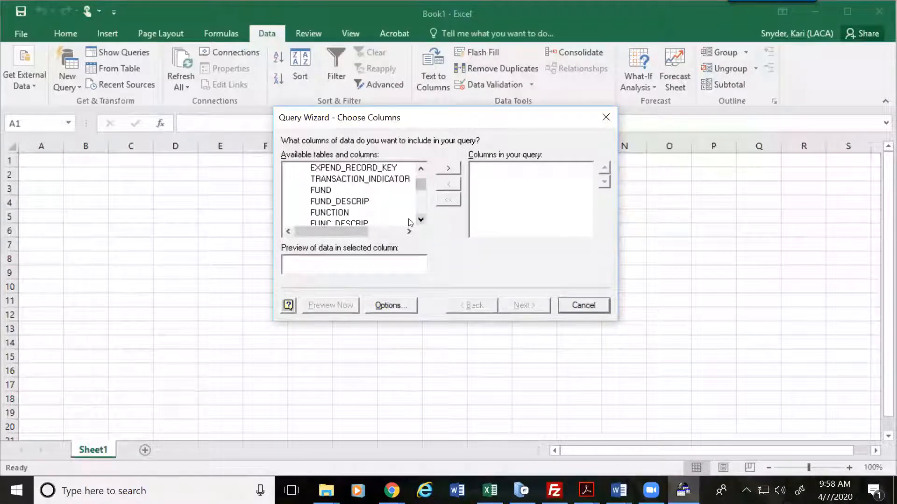
Step: Add TRANSACTION_INDICATOR through JOB and DESC to the query columns, then select DESC
double_click(360, 181)
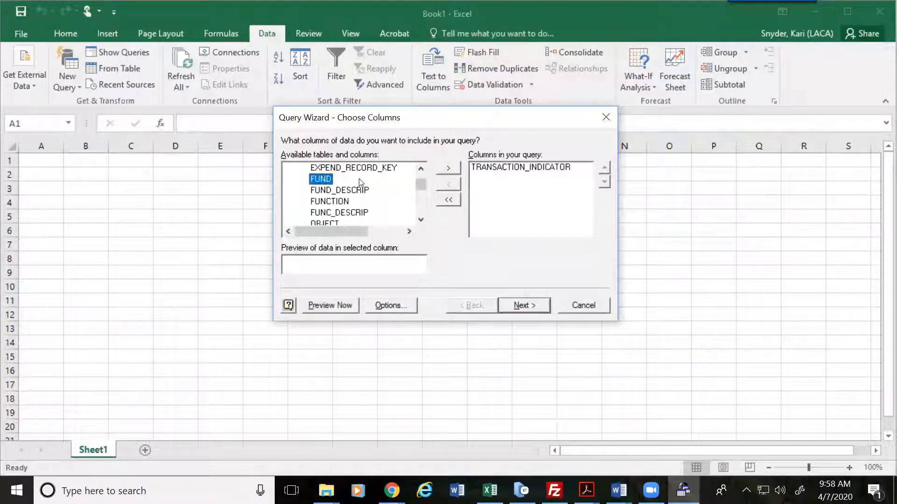
double_click(322, 179)
double_click(332, 192)
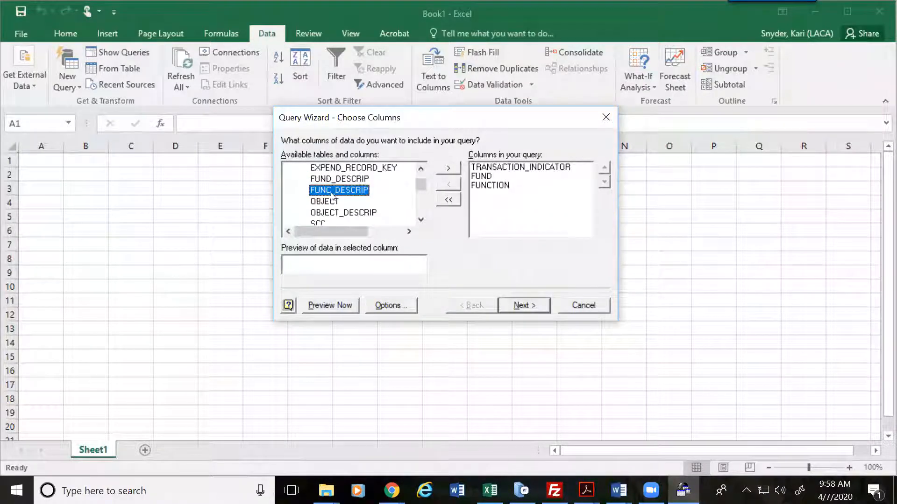
double_click(332, 200)
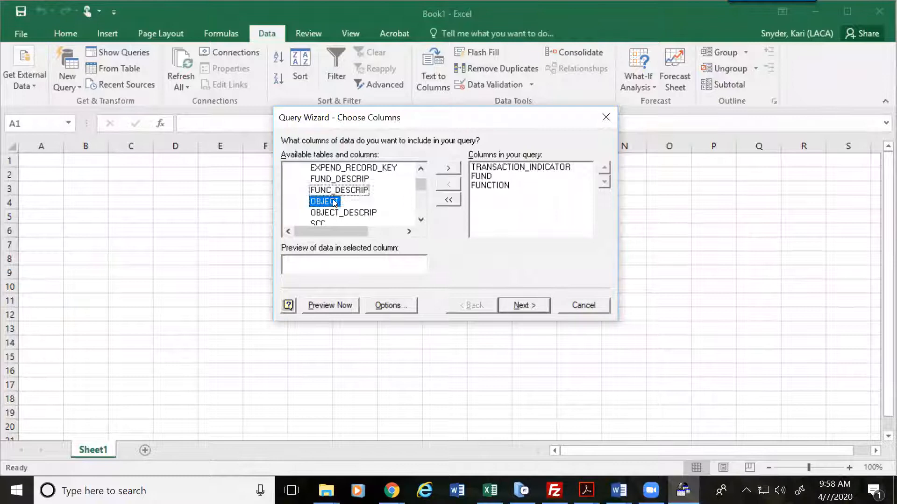
double_click(329, 212)
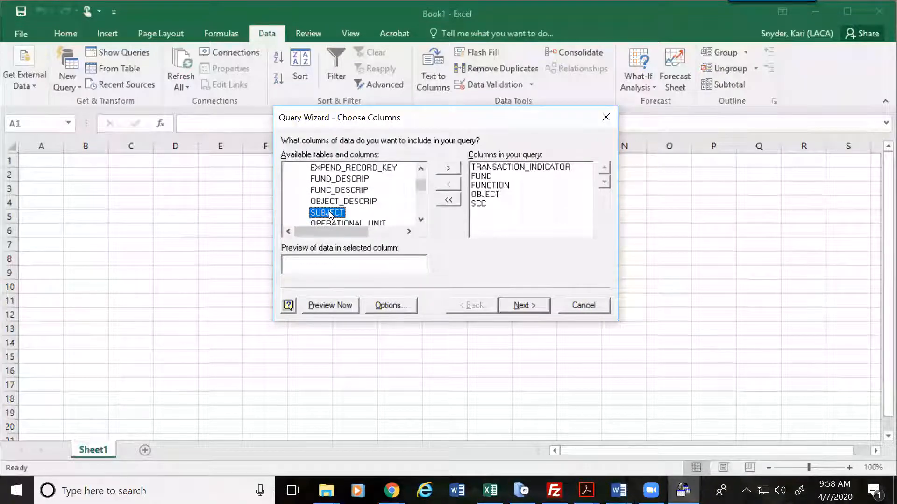
double_click(328, 213)
double_click(326, 213)
double_click(322, 214)
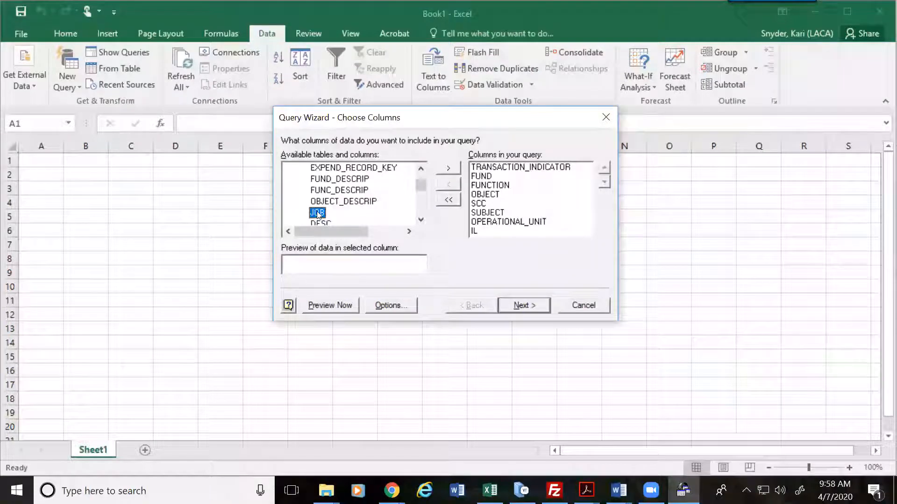
double_click(318, 213)
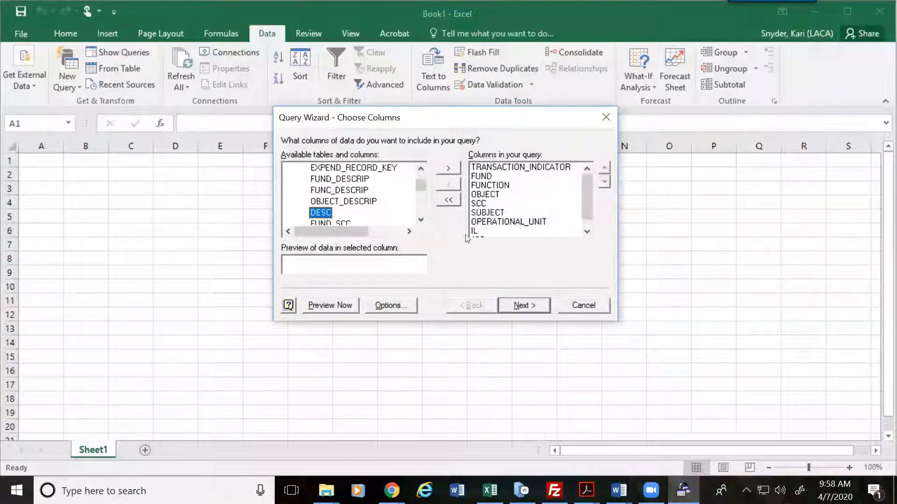
double_click(322, 212)
left_click_drag(584, 200, 585, 222)
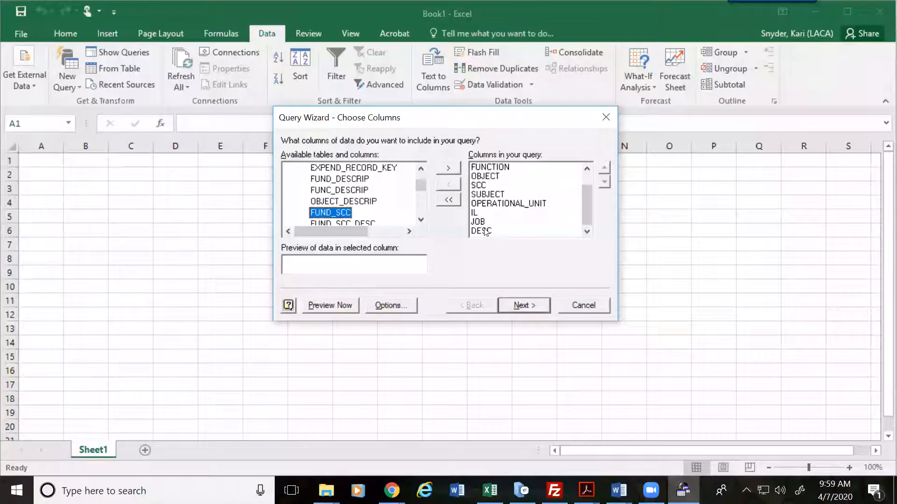
left_click(486, 231)
Step: Move DESC to the top of the query's column order
left_click(604, 170)
left_click(604, 169)
left_click(604, 170)
left_click(605, 169)
left_click(604, 170)
left_click(604, 169)
left_click(604, 170)
left_click(604, 170)
left_click(604, 170)
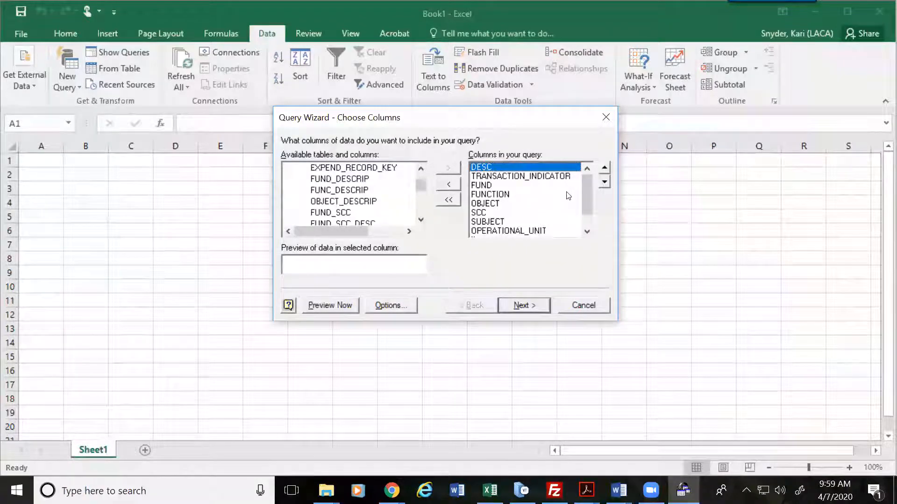
Step: Add INITIAL_BUDGET, FYTD_ACTUAL_EXPENDITURE and CURRENT_ENCUMBERED to the query columns
left_click(421, 219)
left_click(421, 219)
left_click(421, 219)
left_click(420, 220)
left_click(421, 219)
left_click(421, 220)
left_click(421, 219)
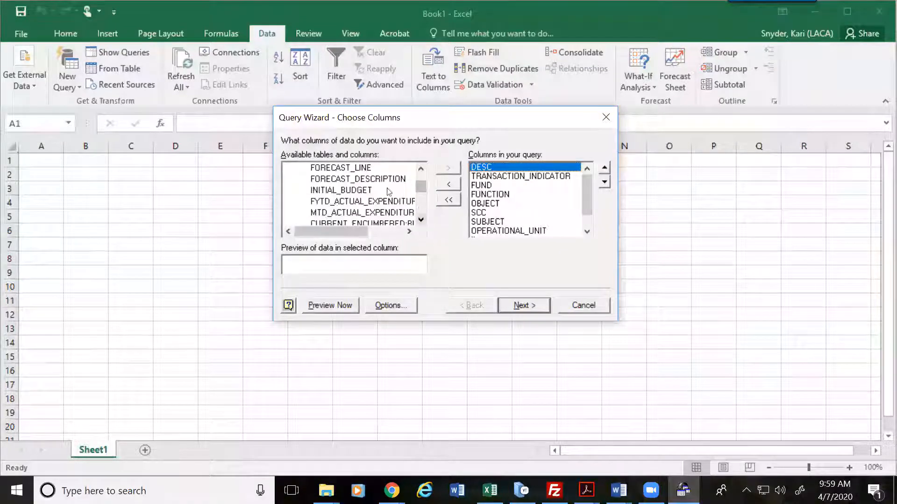
double_click(356, 191)
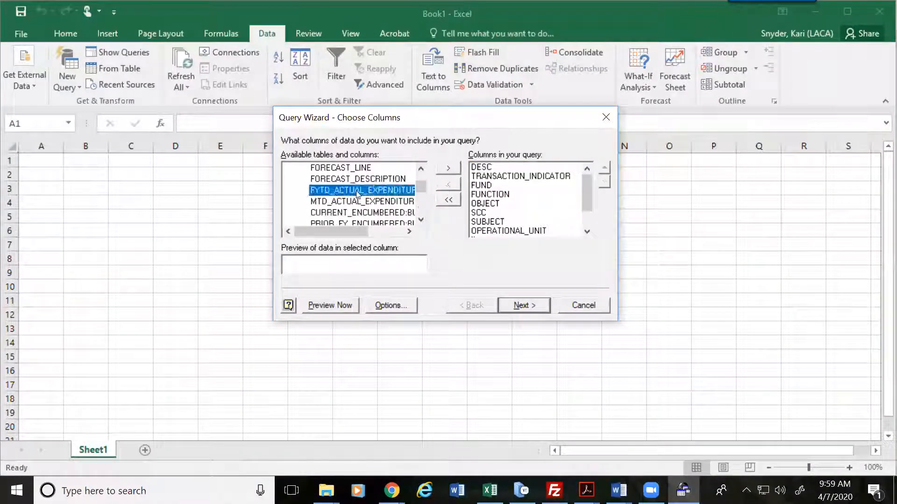
left_click(357, 191)
double_click(343, 190)
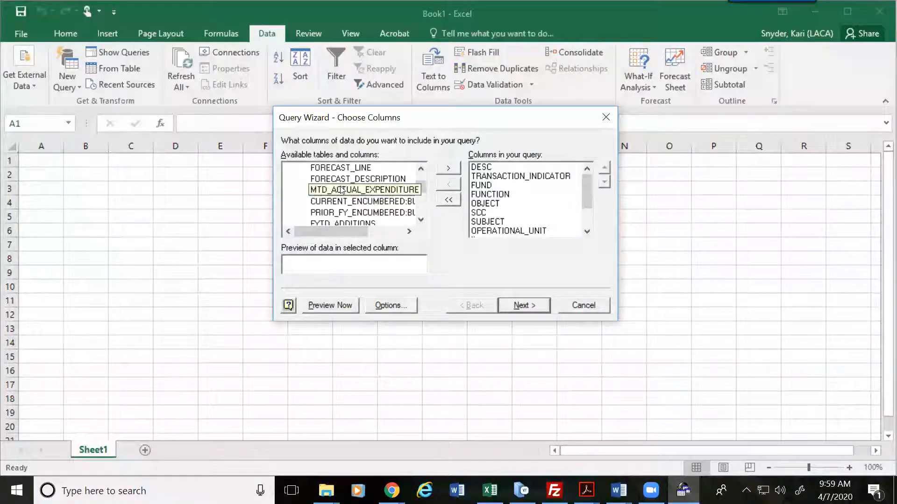
left_click(343, 190)
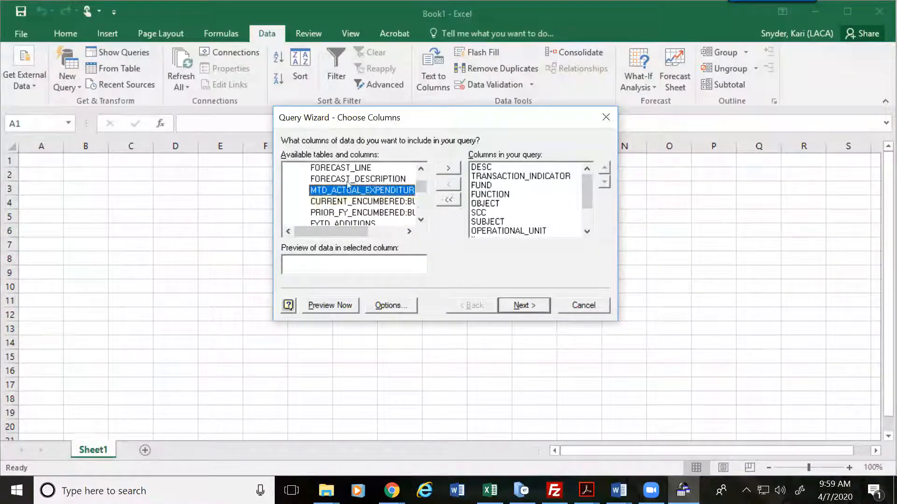
double_click(381, 202)
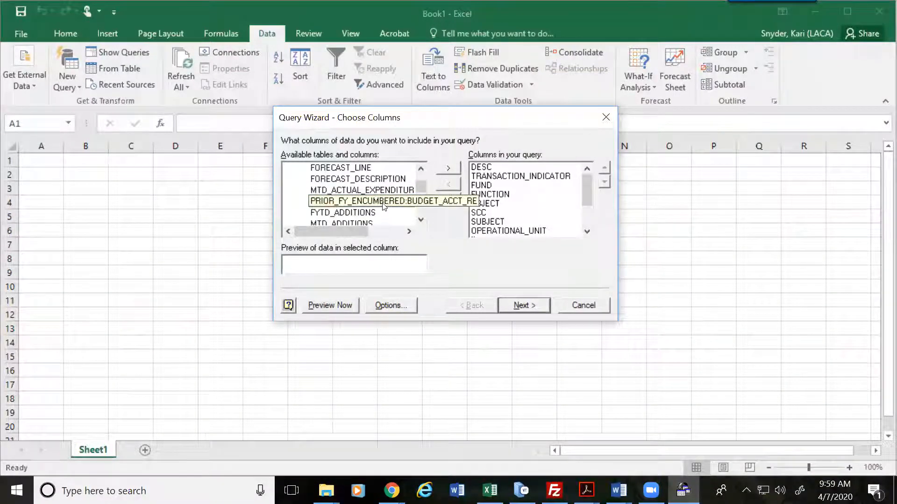
left_click(381, 204)
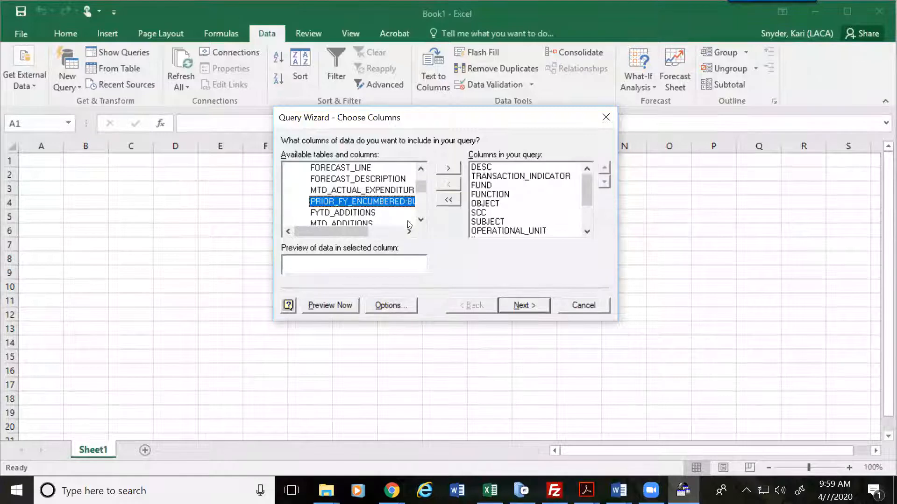
Step: Add the FYTD unencumbered balance column to the query
left_click(421, 168)
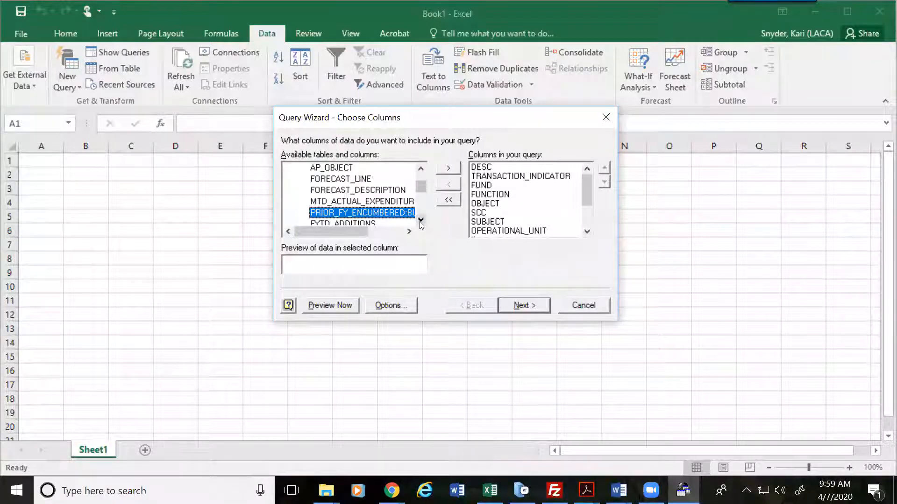
left_click(420, 219)
left_click(420, 219)
left_click(420, 219)
left_click(421, 220)
left_click(421, 219)
left_click(421, 219)
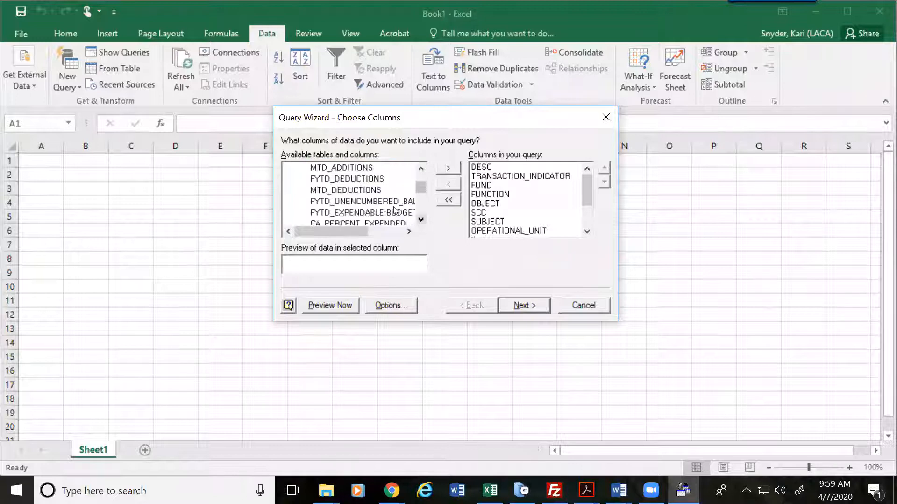
double_click(390, 201)
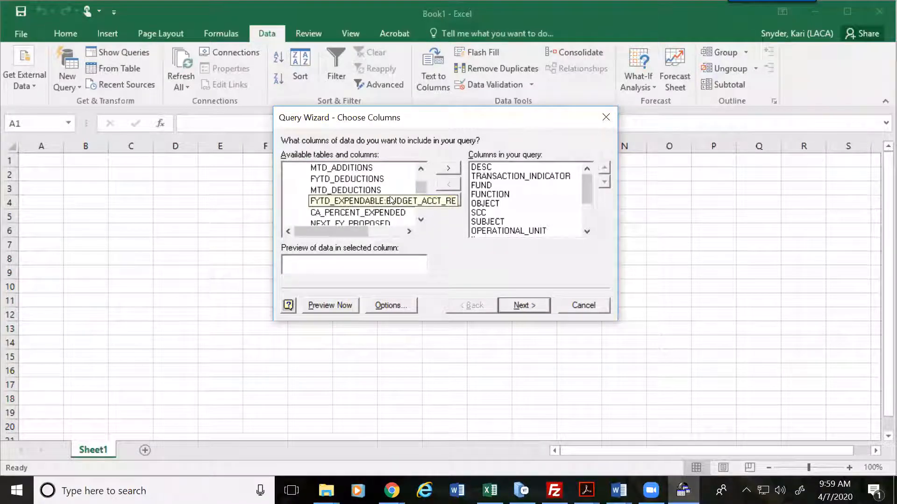
left_click(390, 201)
left_click(420, 220)
left_click(420, 220)
left_click(420, 219)
left_click(420, 220)
left_click(421, 220)
left_click(420, 219)
left_click(420, 219)
left_click(421, 219)
left_click(420, 220)
left_click(420, 220)
left_click(420, 220)
left_click(420, 220)
left_click(420, 220)
left_click(421, 219)
left_click(420, 220)
left_click(420, 220)
left_click(420, 219)
left_click(421, 220)
left_click(420, 220)
left_click(420, 220)
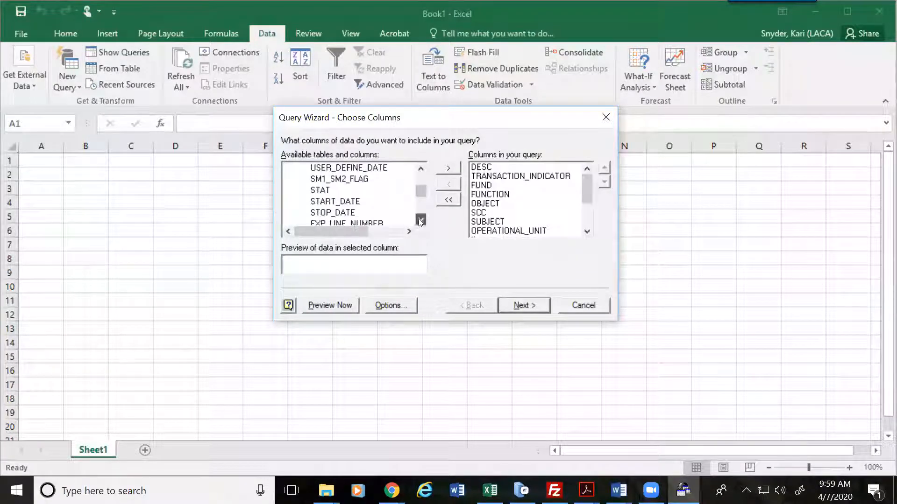
Step: Add STAT, move it up to sit directly below DESC, and continue to filtering
double_click(321, 190)
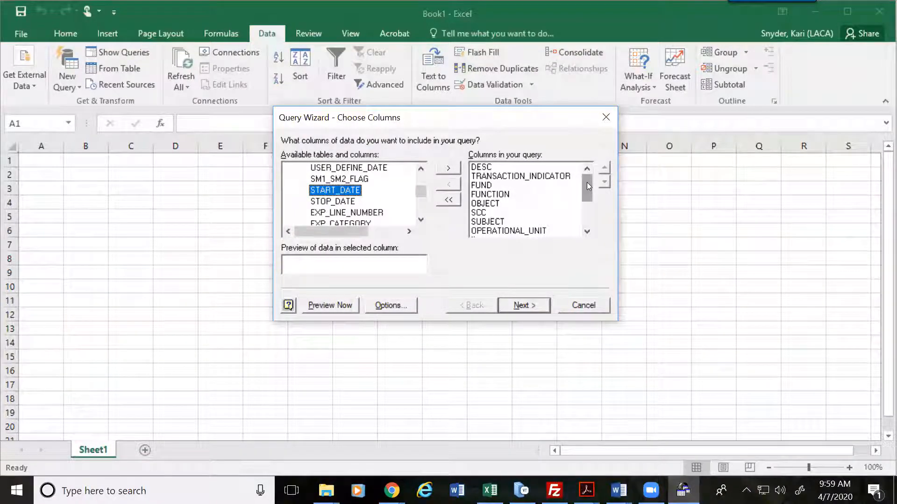
left_click_drag(587, 182, 593, 236)
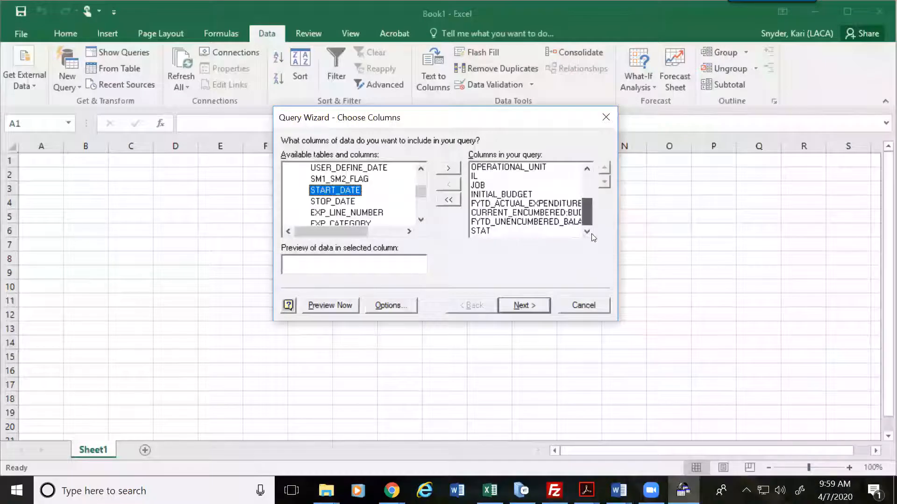
left_click(483, 231)
left_click(604, 169)
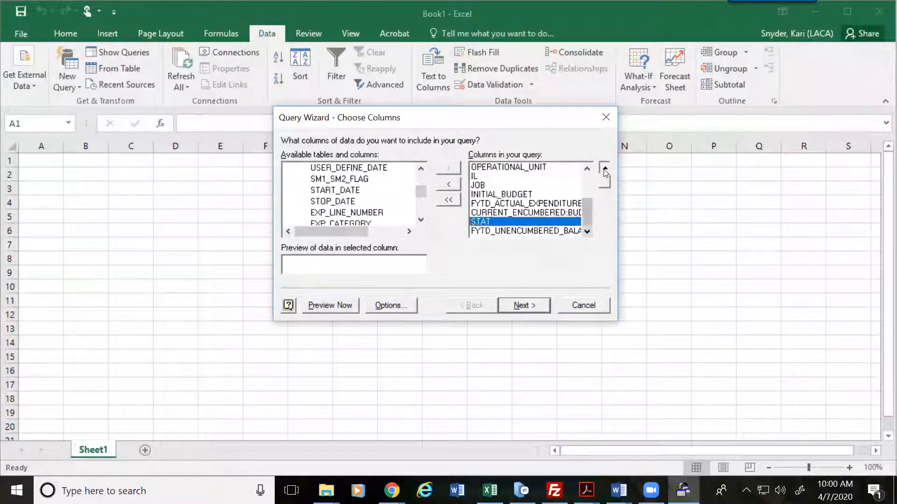
left_click(604, 169)
left_click(604, 169)
left_click(604, 169)
left_click(604, 169)
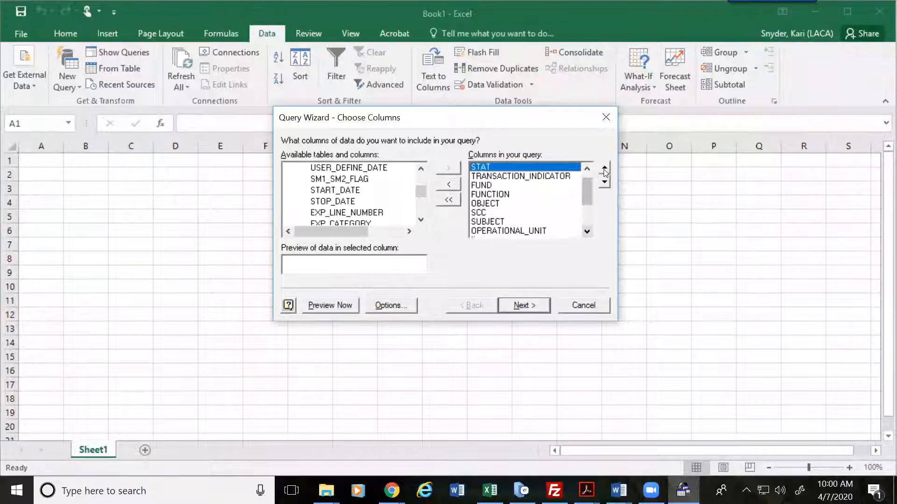
left_click(605, 170)
left_click(604, 182)
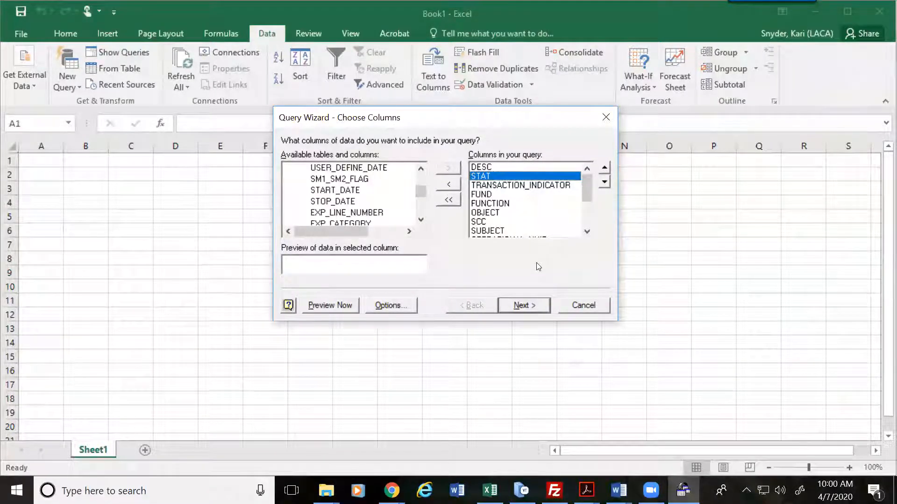
left_click(529, 306)
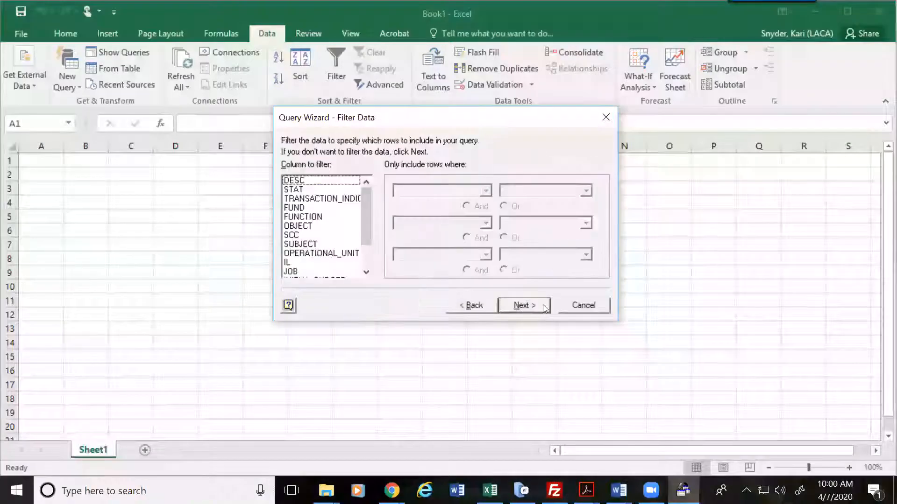
Step: Filter STAT to equal A
left_click(342, 190)
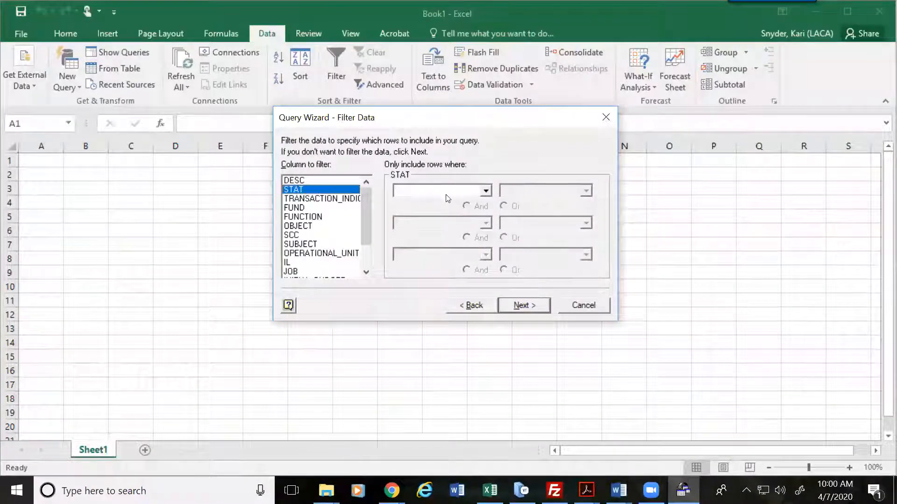
left_click(444, 193)
left_click(419, 214)
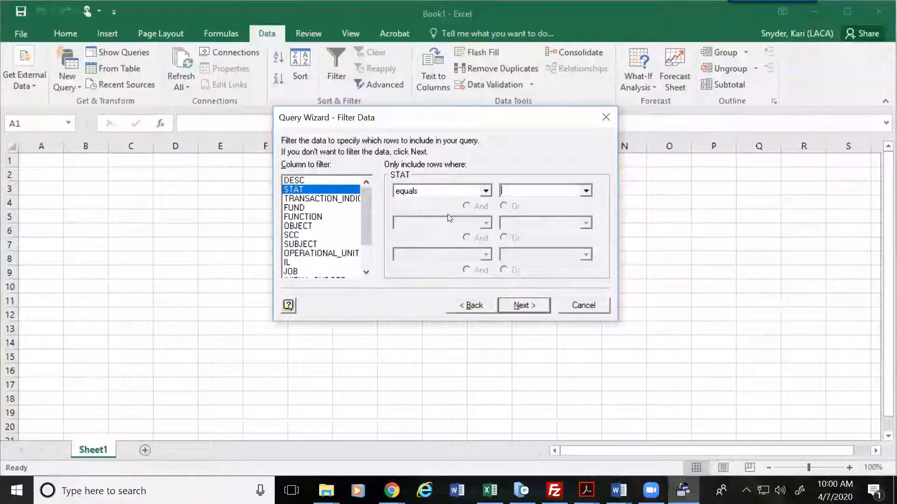
type("A")
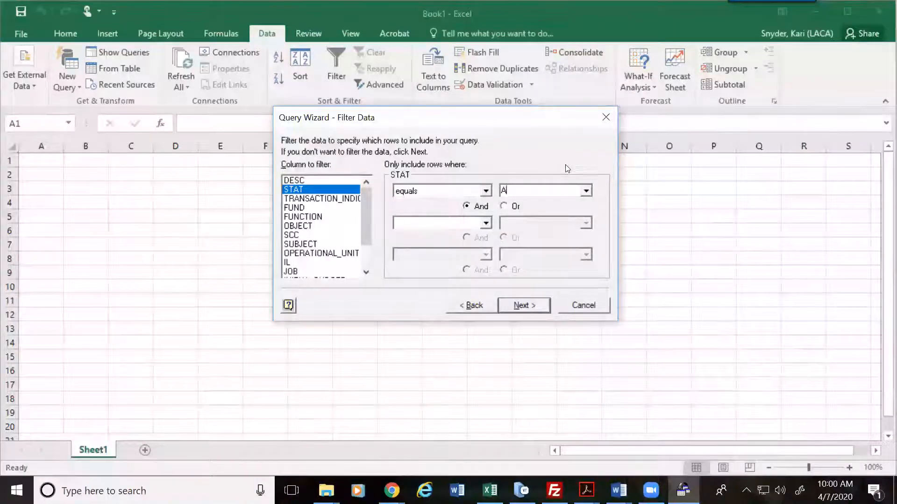
Step: Filter FUND to values beginning with 5
left_click(304, 217)
left_click(302, 208)
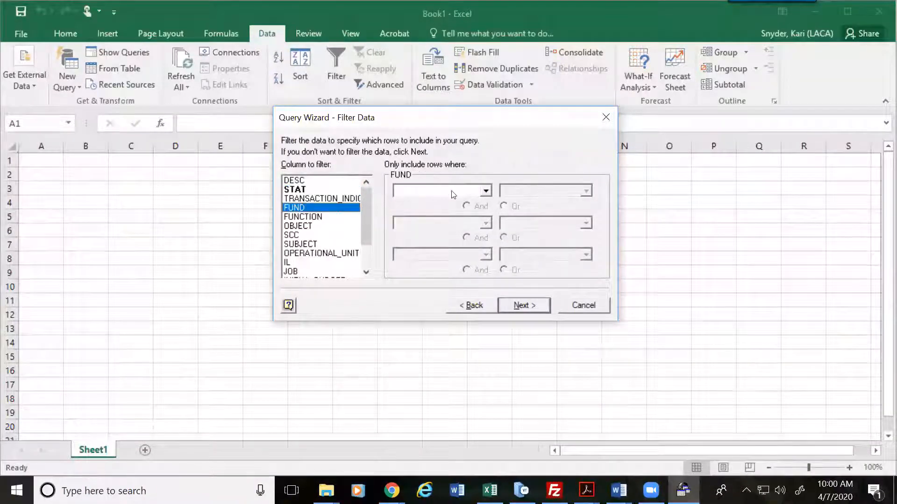
left_click(420, 190)
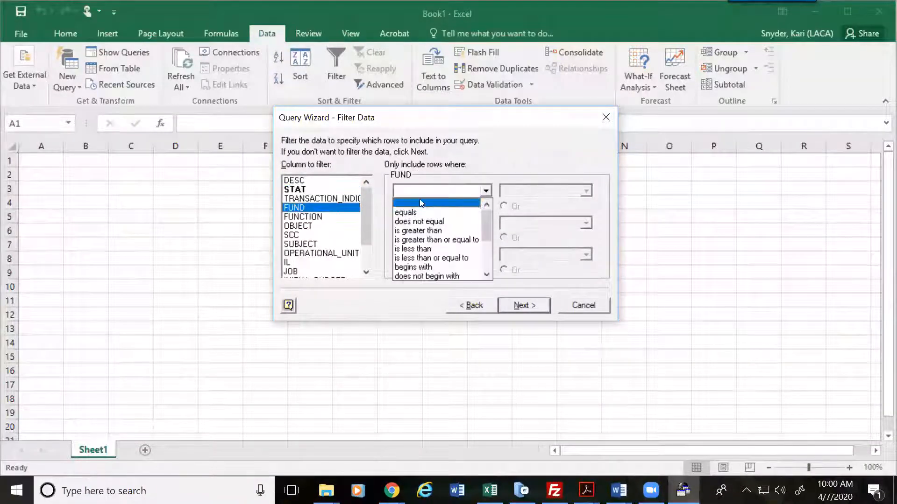
left_click(413, 266)
type("5")
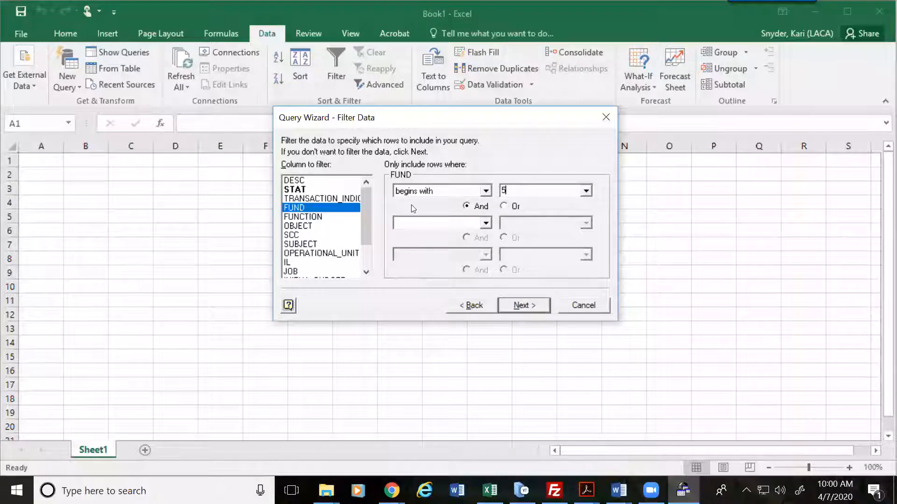
Step: Filter SCC to equal 9216
left_click(288, 236)
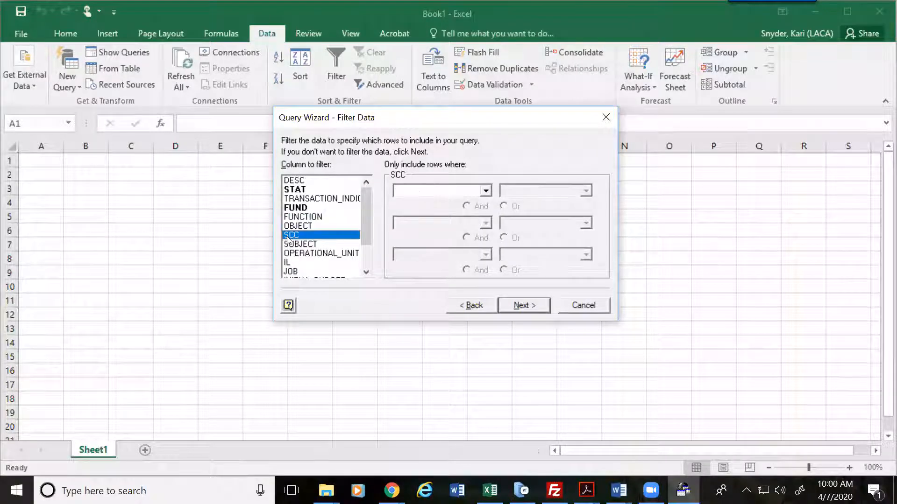
left_click(465, 195)
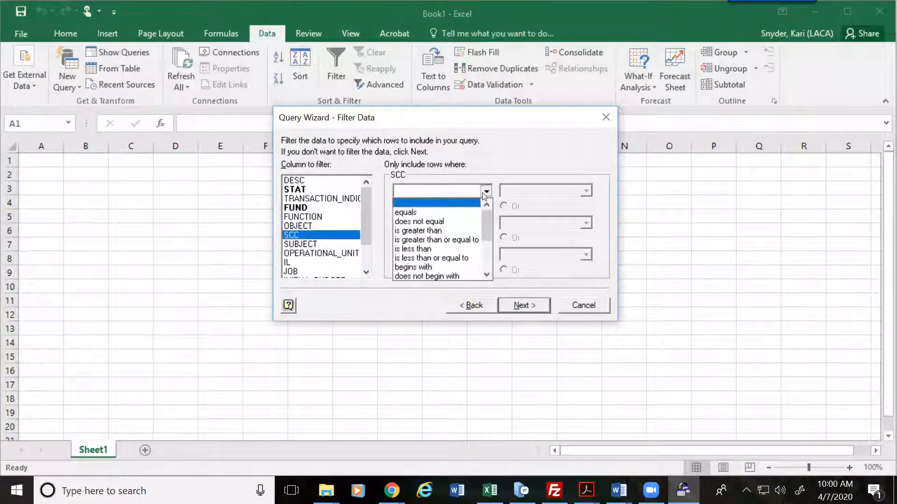
left_click(416, 211)
type("9216")
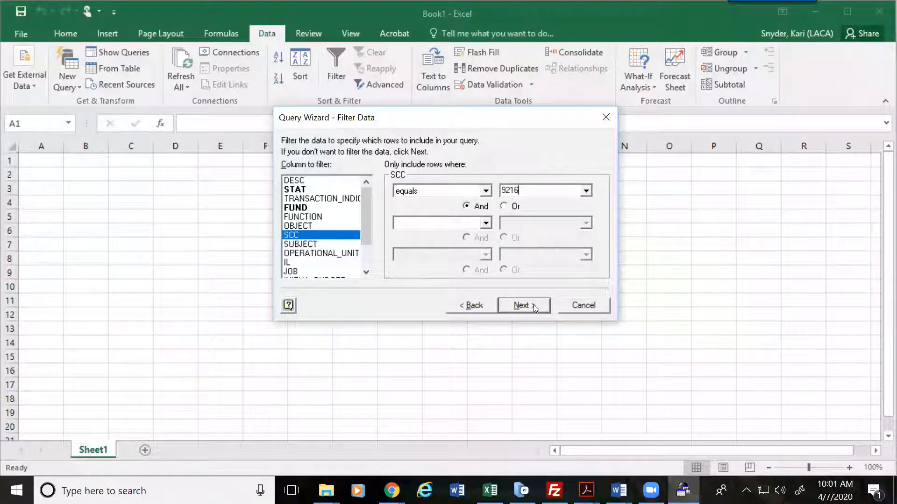
Step: Review the STAT, FUND and SCC filter conditions
left_click(306, 208)
left_click(303, 190)
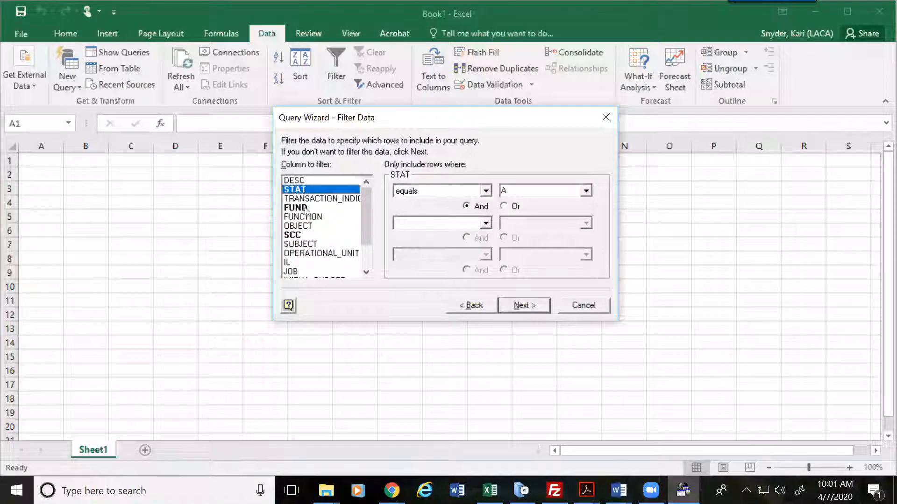
left_click(305, 209)
left_click(301, 236)
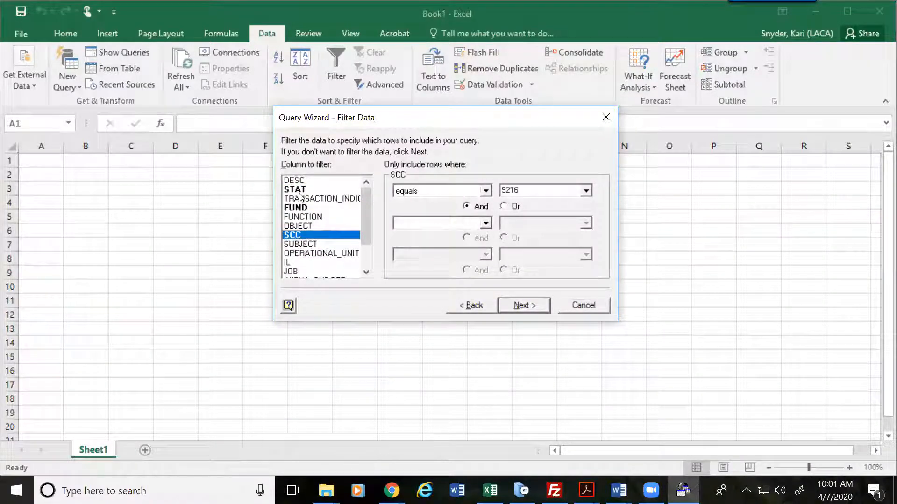
left_click(304, 217)
left_click(304, 208)
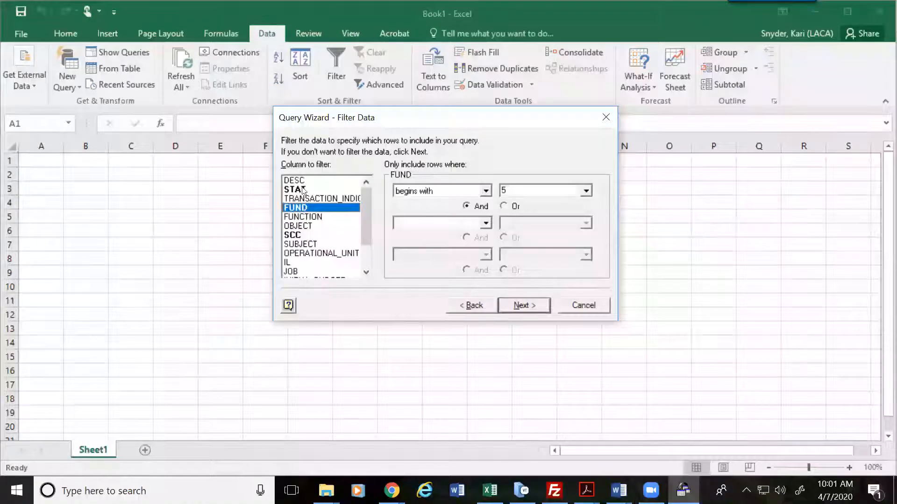
left_click(303, 190)
left_click(305, 209)
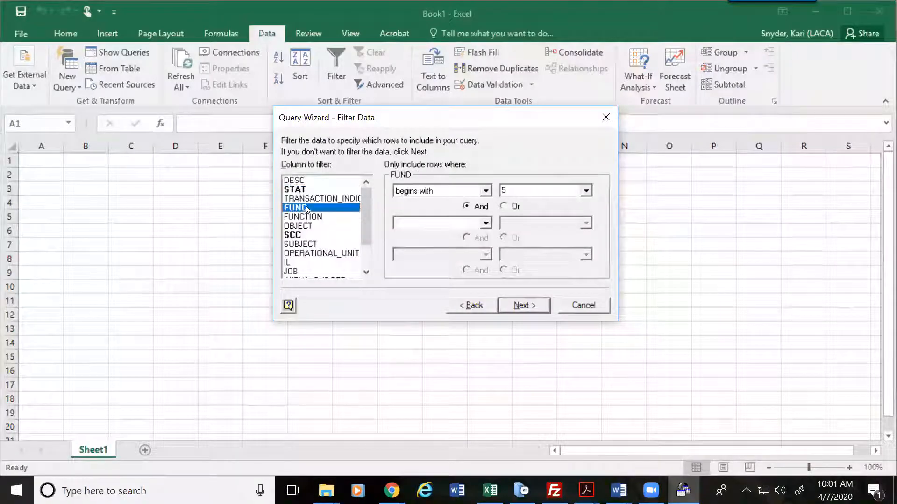
left_click(300, 237)
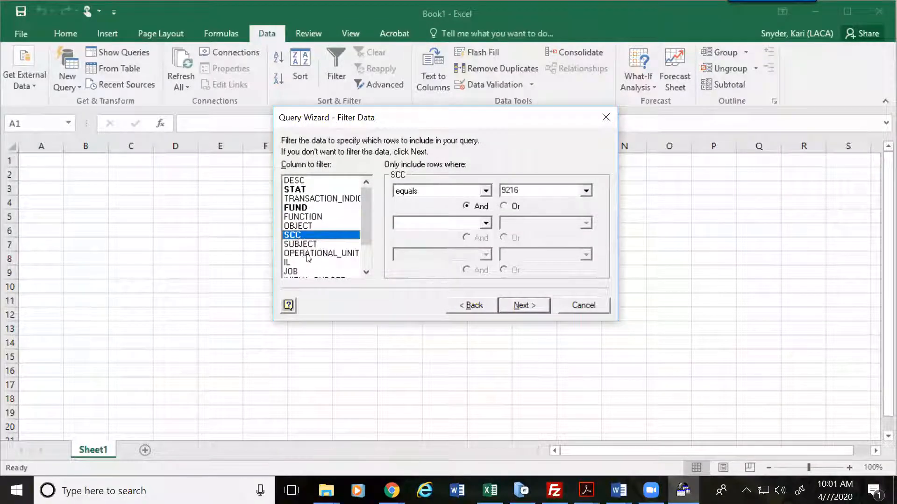
scroll(369, 227, "down", 2)
scroll(369, 226, "up", 2)
Step: Sort by TRANSACTION_INDICATOR ascending, then by FUND, then by FUNCTION
left_click(533, 308)
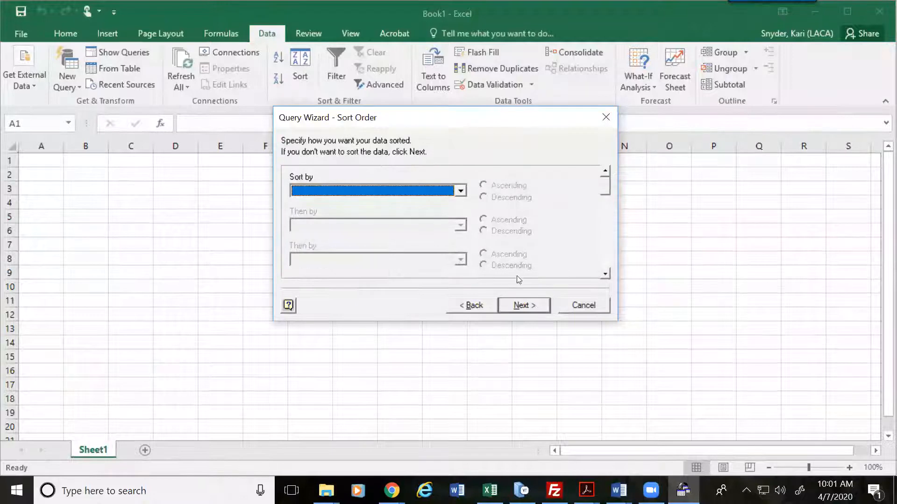
left_click(460, 191)
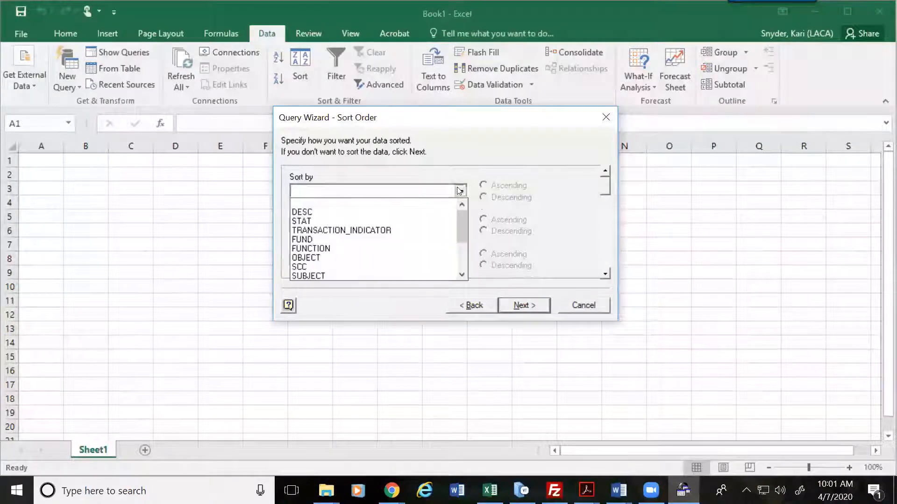
left_click(322, 231)
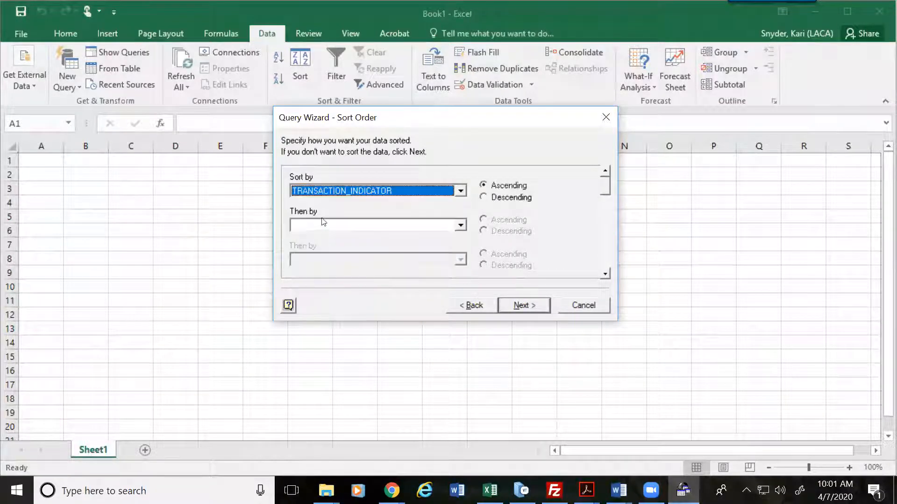
left_click(462, 224)
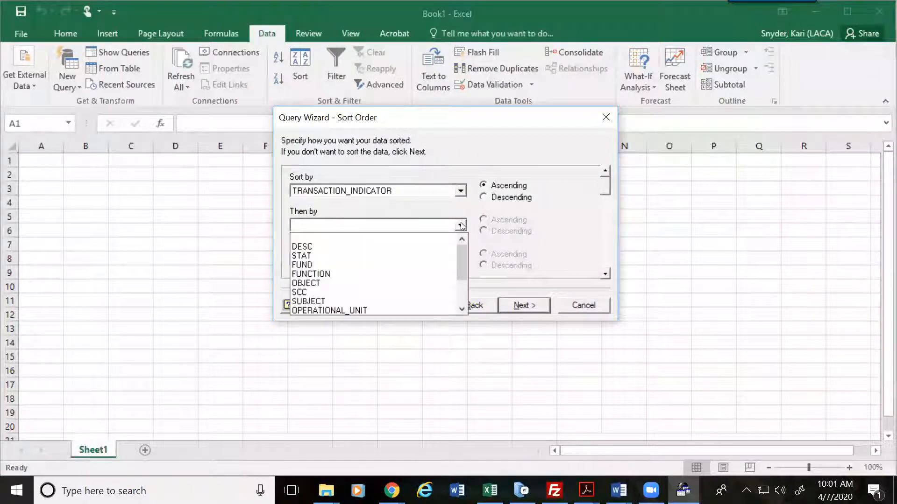
left_click(328, 265)
left_click(460, 259)
left_click(311, 300)
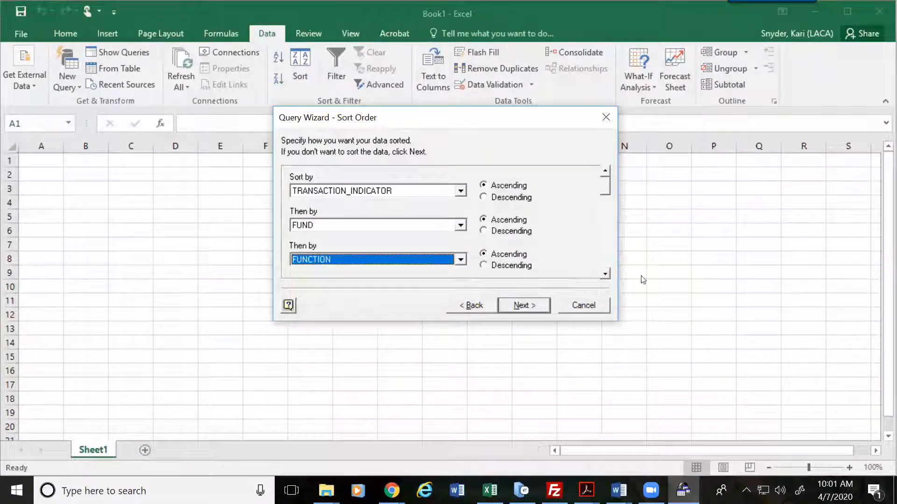
Step: Add OBJECT and SCC as the next sort keys
left_click(606, 273)
left_click(605, 274)
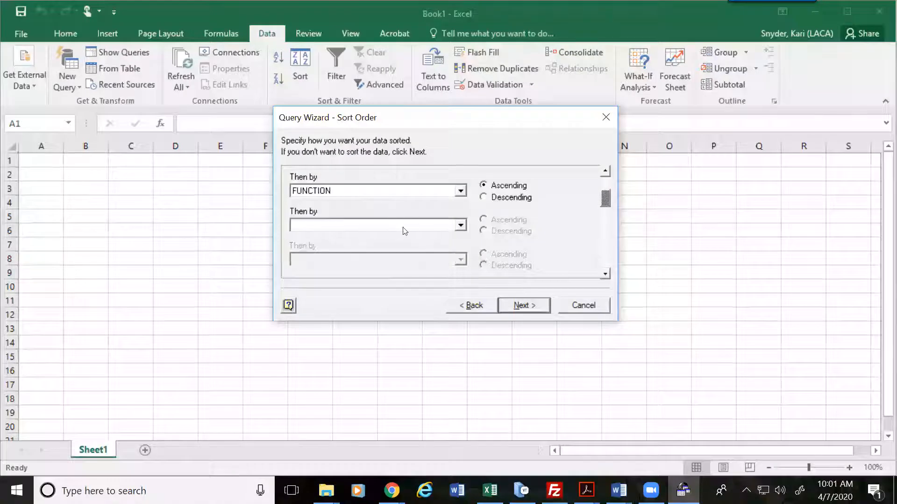
left_click(461, 226)
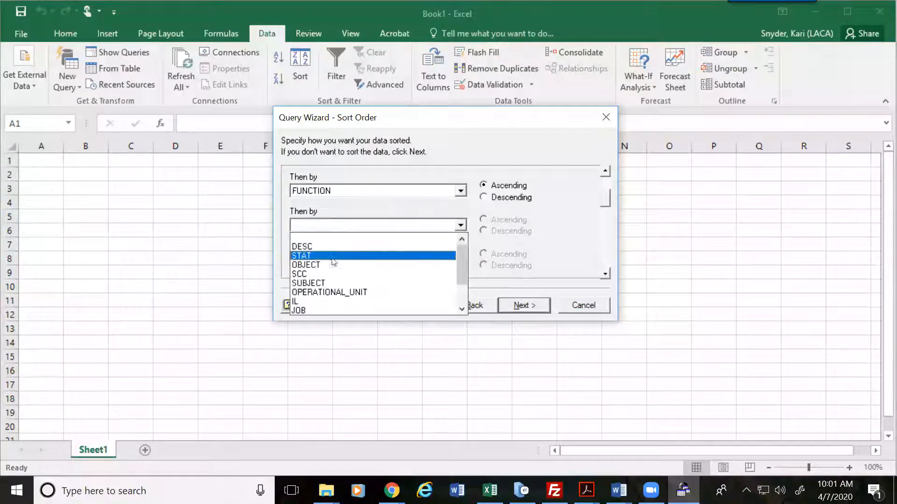
left_click(331, 265)
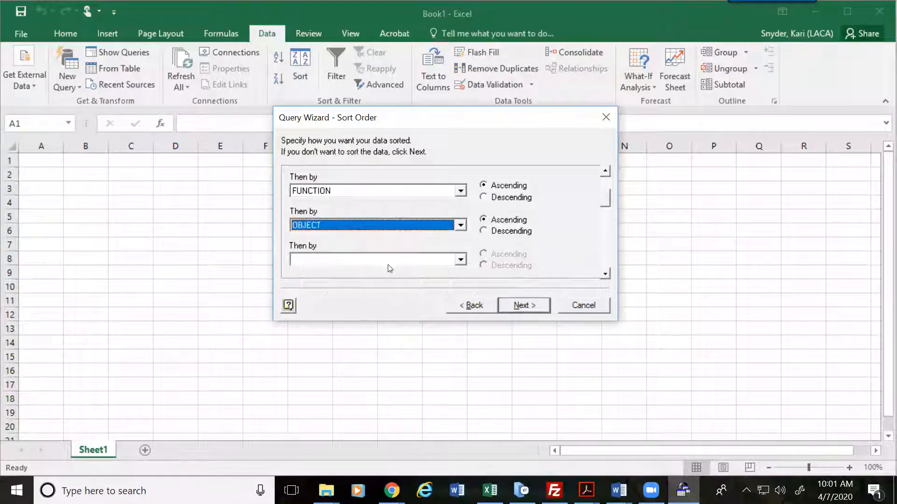
left_click(461, 260)
left_click(313, 299)
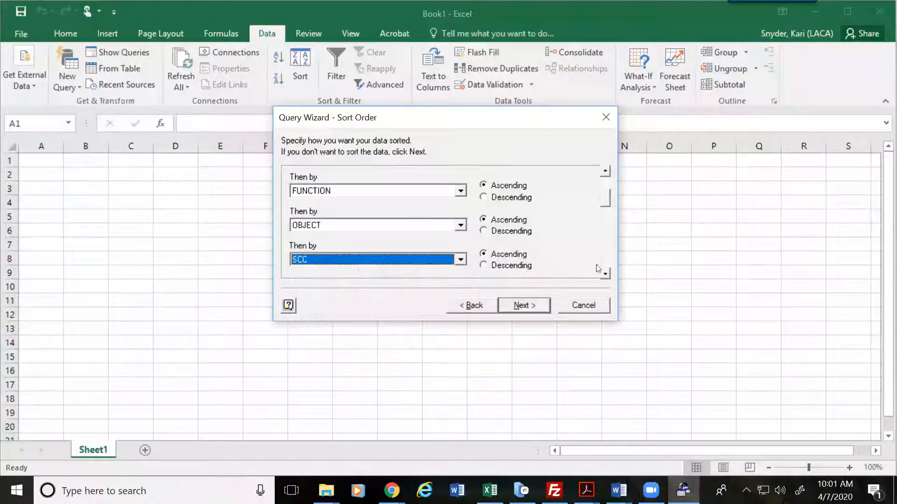
left_click(605, 274)
left_click(606, 273)
Step: Add SUBJECT and OPERATIONAL_UNIT as further sort keys
left_click(461, 225)
left_click(411, 265)
left_click(461, 260)
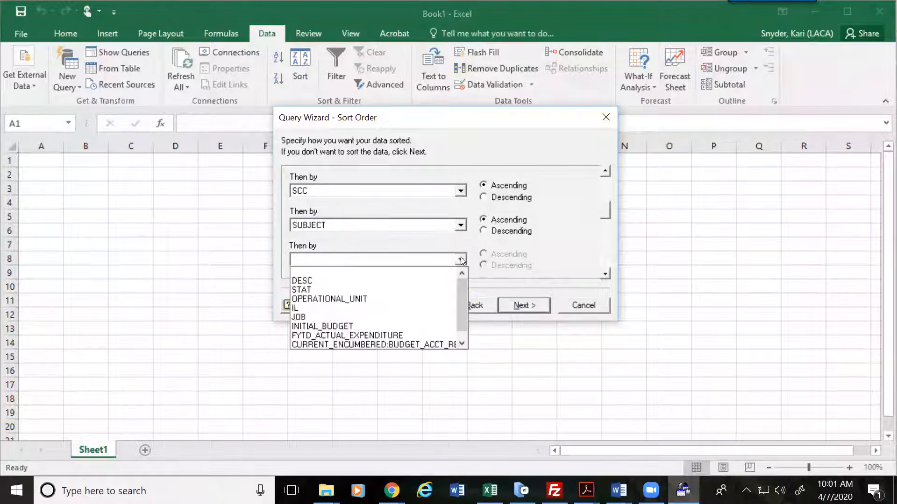
left_click(350, 299)
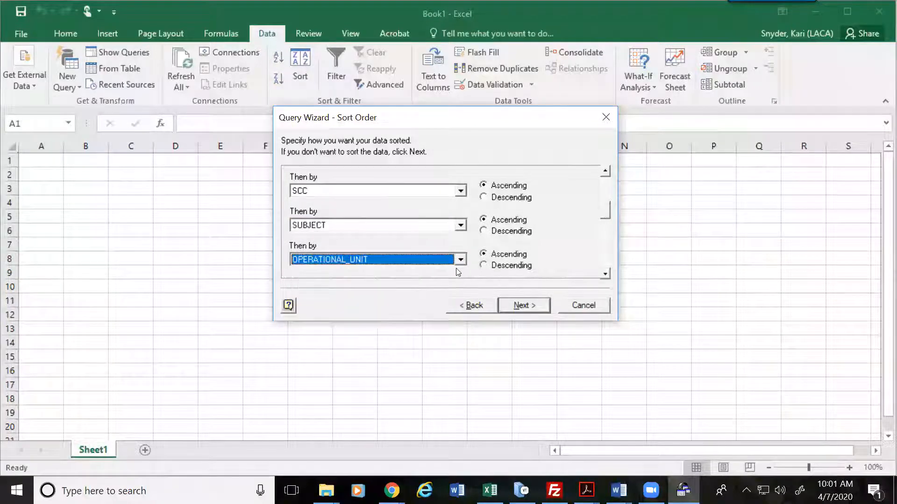
left_click(606, 273)
Step: Add IL descending and JOB as the last sort keys, then finish the wizard
left_click(460, 225)
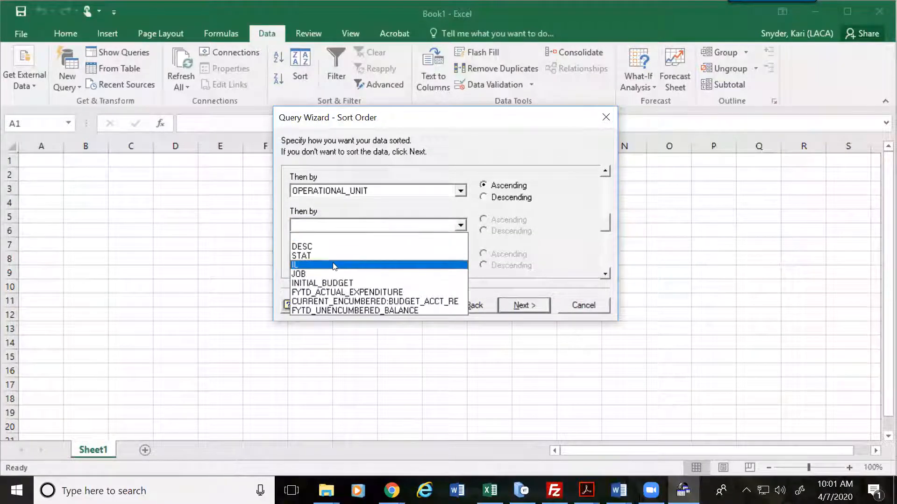
left_click(462, 261)
left_click(461, 260)
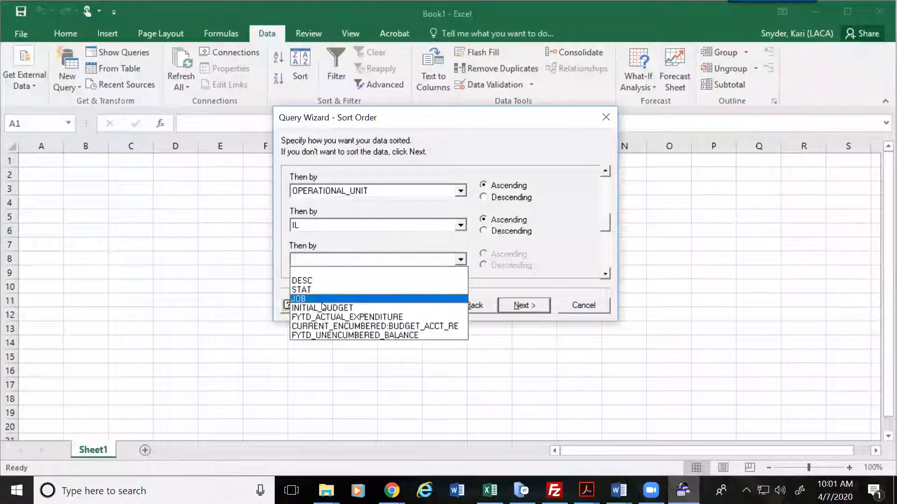
left_click(397, 303)
left_click(460, 259)
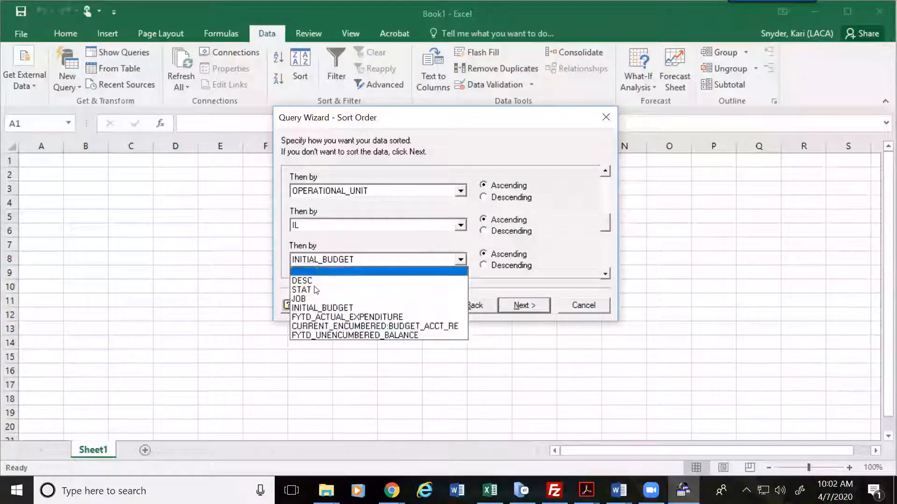
left_click(299, 298)
left_click(566, 232)
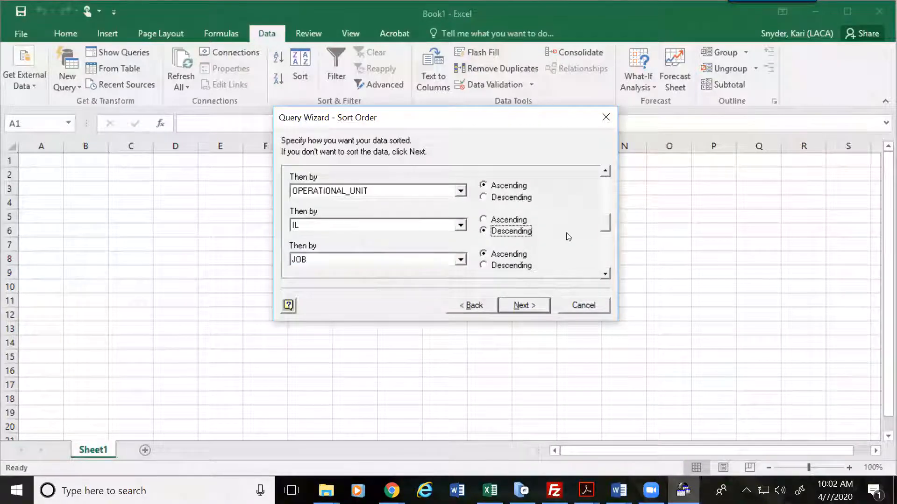
left_click_drag(605, 228, 610, 208)
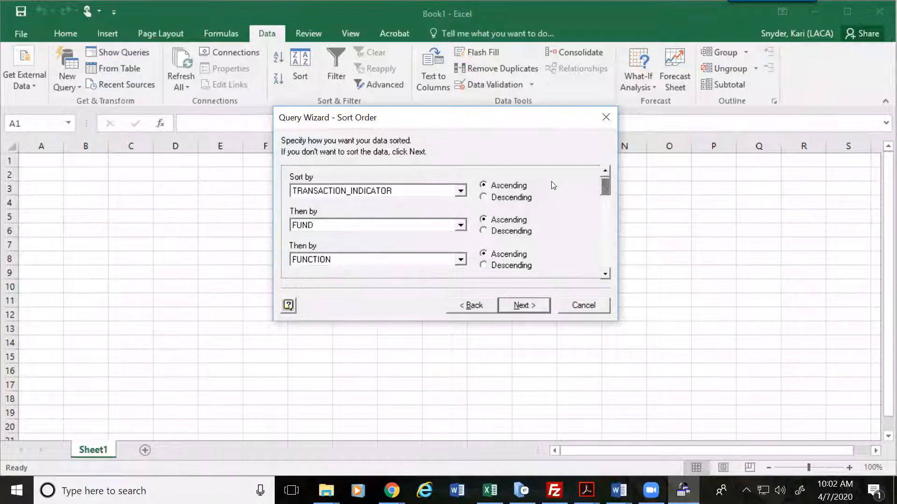
left_click(527, 305)
left_click(525, 303)
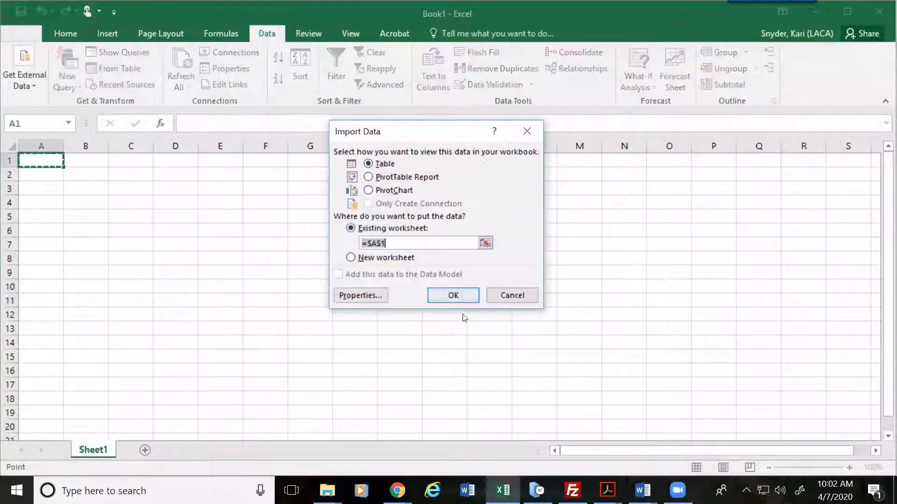
Step: Import the query results as a table at $A$1 on the existing worksheet
left_click(453, 295)
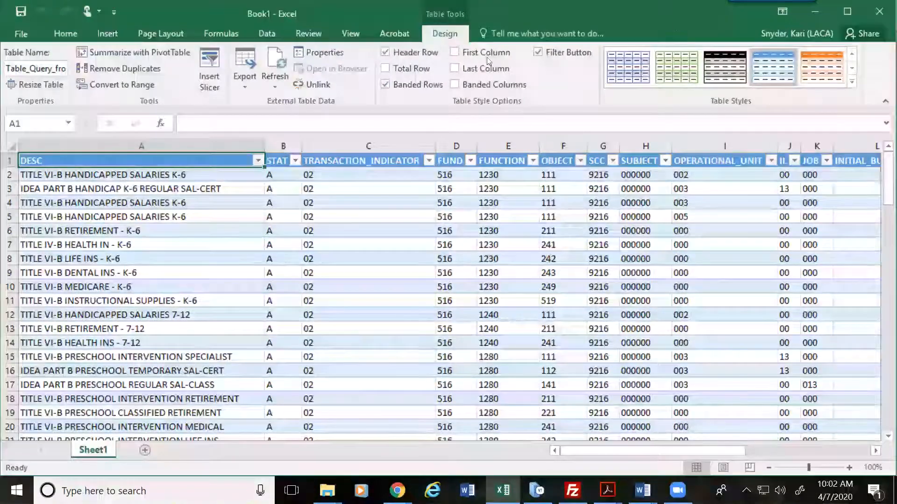
left_click(94, 169)
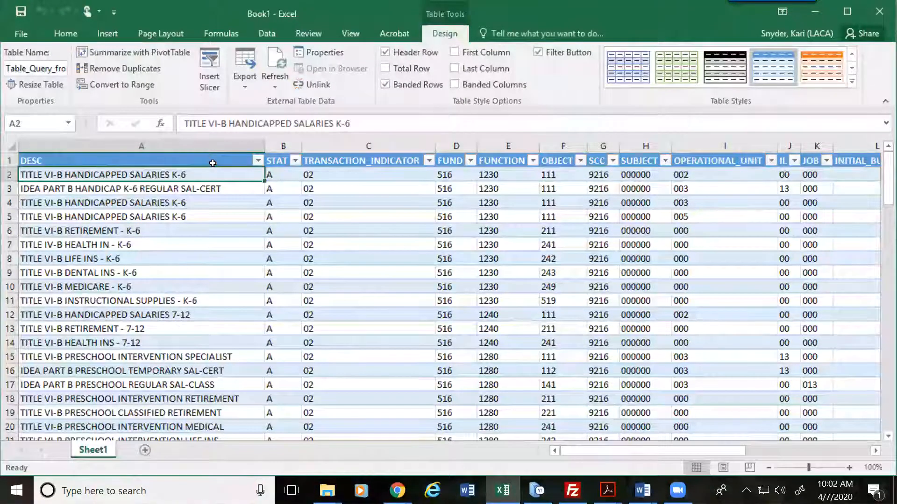
key("Right")
key("Right")
key("Right")
key("Right")
key("Right")
key("Right")
key("Right")
key("Right")
key("Right")
key("Right")
key("Left")
key("Left")
key("Left")
key("Left")
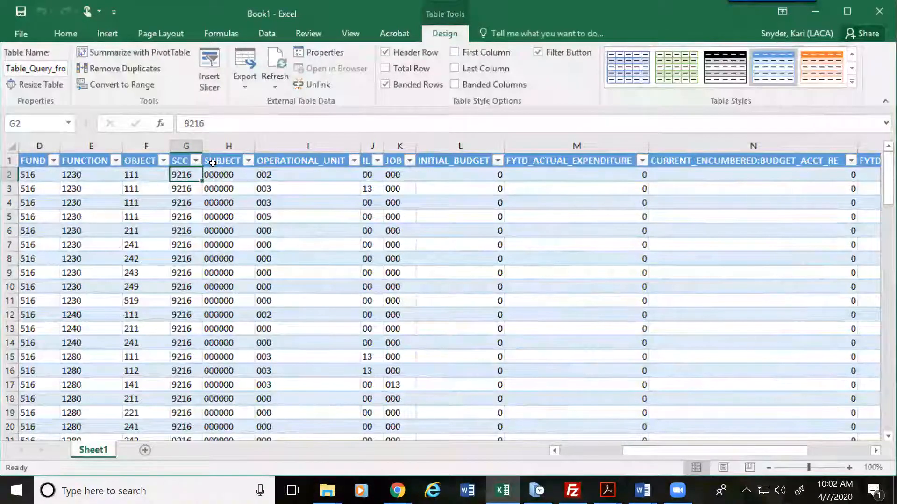
key("Left")
key("Left")
key("Left")
key("Left")
key("Left")
key("Left")
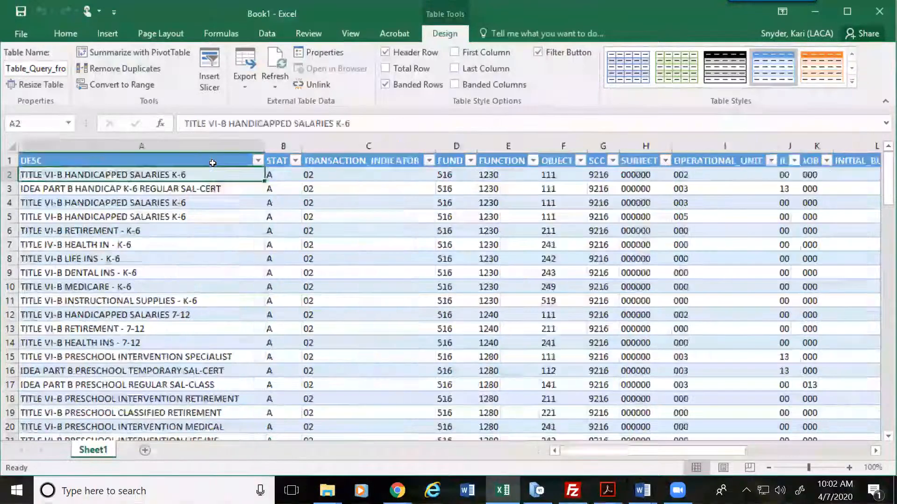
key("Right")
key("Down")
key("Down")
key("Down")
key("Down")
key("Down")
key("Down")
key("Down")
key("Down")
key("Down")
key("Down")
key("Down")
key("Down")
key("Down")
key("Down")
key("Down")
key("Down")
key("Down")
key("Down")
key("Down")
key("Down")
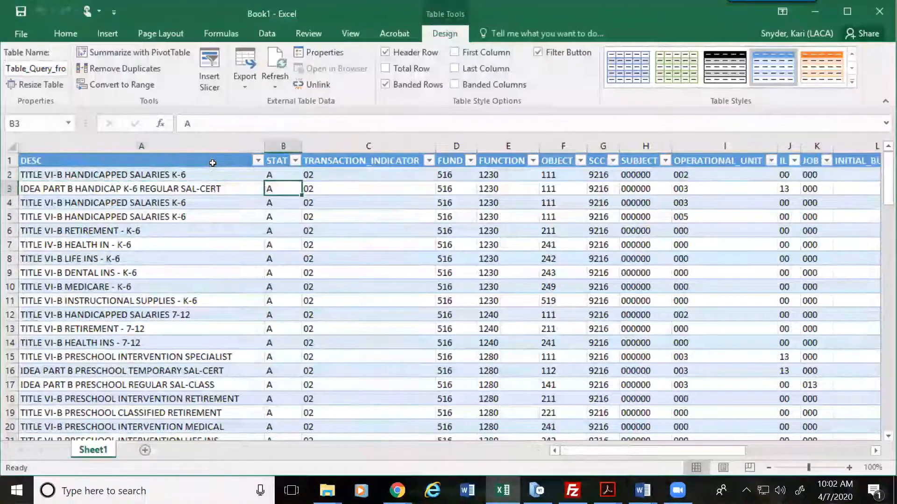
key("Up")
key("Up")
key("Up")
key("Up")
key("Up")
key("Up")
key("Up")
key("Up")
key("Up")
key("Up")
key("Up")
key("Up")
key("Up")
key("Up")
key("Up")
key("Up")
key("Up")
key("Up")
key("Up")
key("Up")
key("Right")
key("Right")
key("Right")
key("Right")
key("Right")
key("Right")
key("Right")
key("Right")
key("Right")
key("Right")
key("Right")
key("Right")
key("Right")
key("Right")
key("Right")
key("Right")
key("Right")
key("Right")
key("Right")
key("Right")
key("Right")
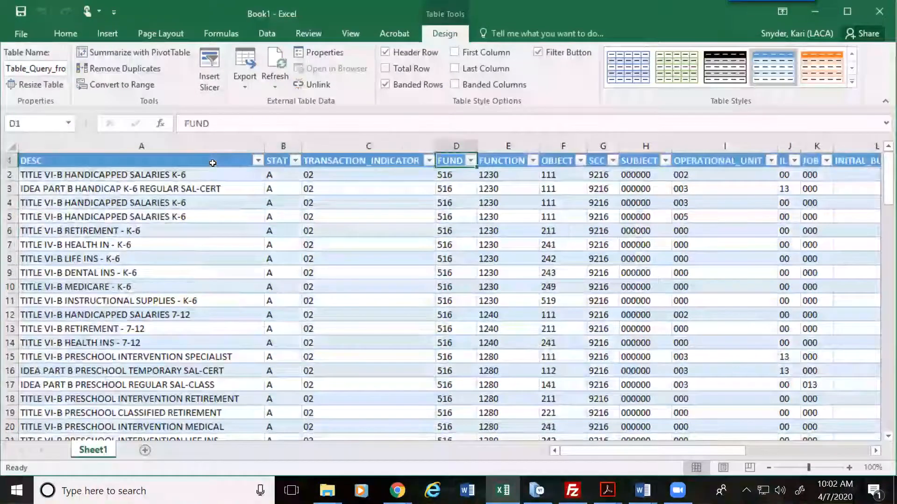
key("Left")
key("Left")
key("Left")
key("Left")
key("Left")
key("Left")
key("Left")
key("Left")
key("Left")
key("Left")
key("Left")
key("Left")
key("Left")
key("Left")
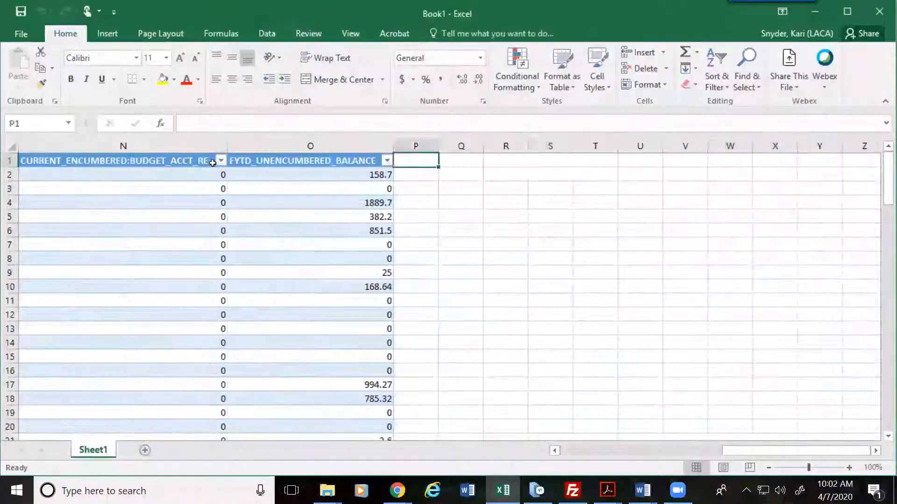
key("Right")
key("Right")
key("Right")
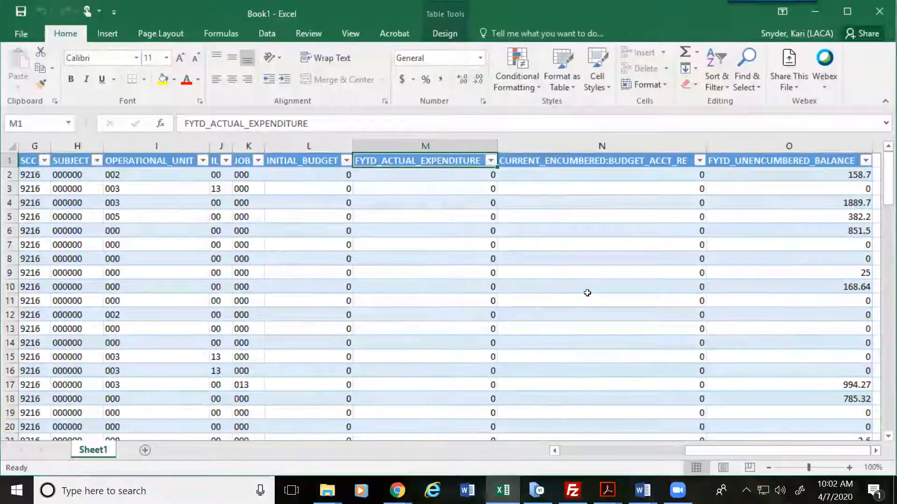
scroll(587, 292, "down", 3)
scroll(587, 293, "down", 14)
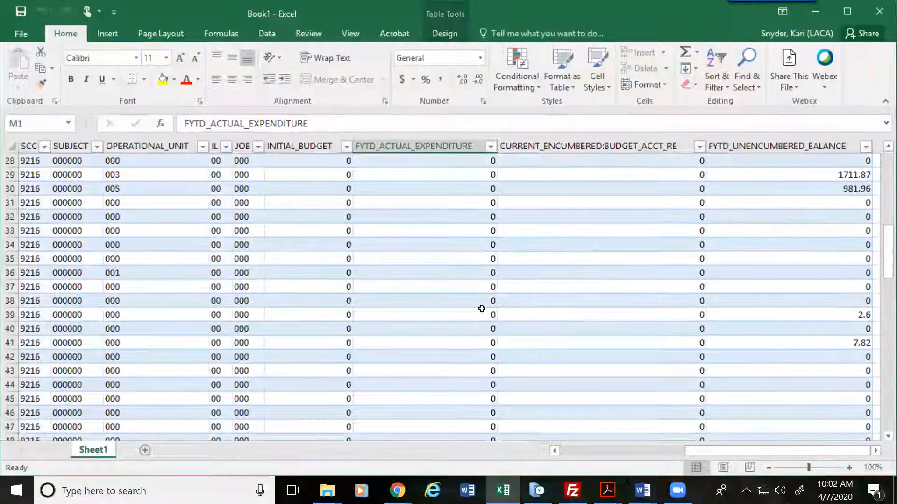
scroll(446, 320, "down", 18)
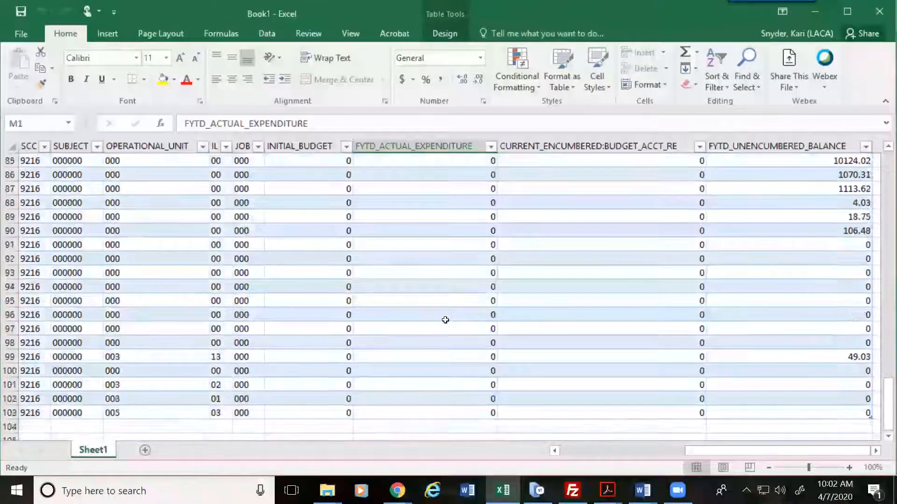
scroll(445, 320, "up", 5)
scroll(445, 320, "up", 2)
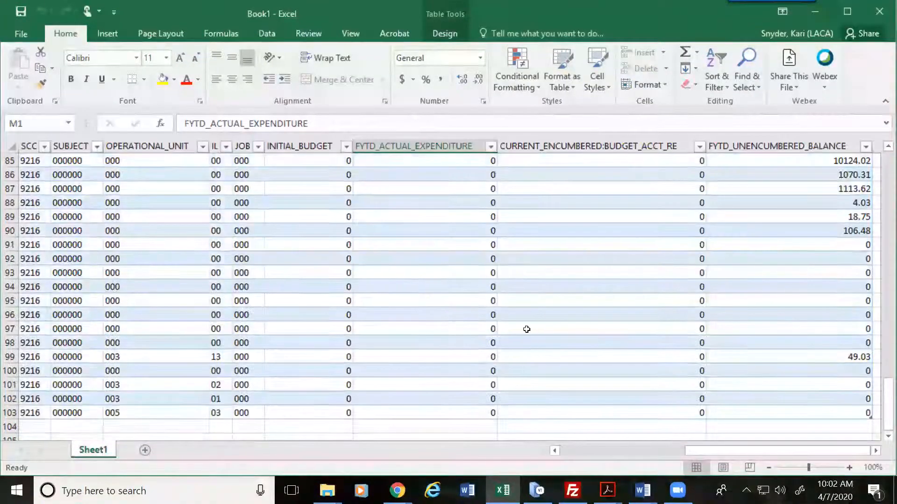
scroll(392, 333, "up", 20)
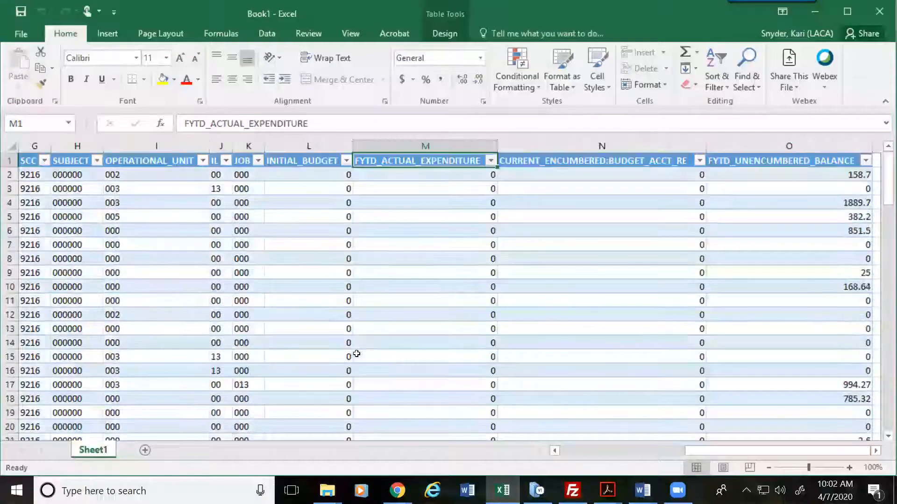
left_click(763, 213)
scroll(769, 357, "down", 15)
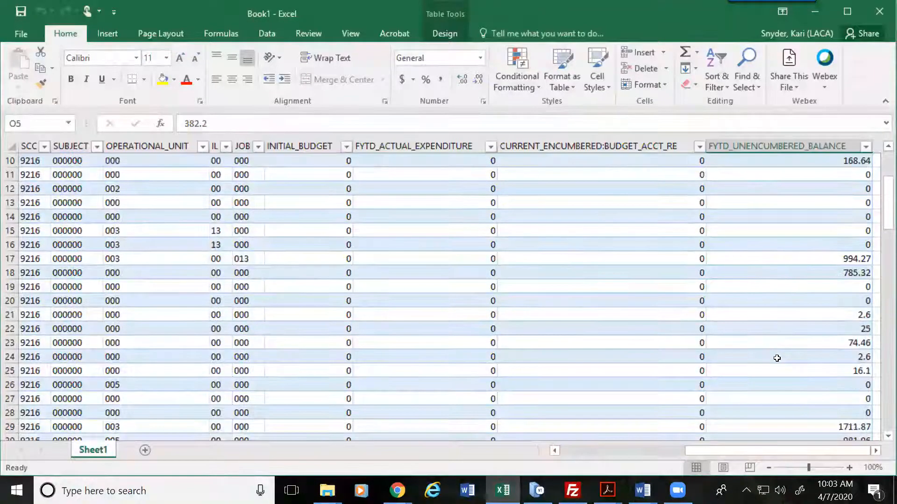
scroll(777, 357, "down", 20)
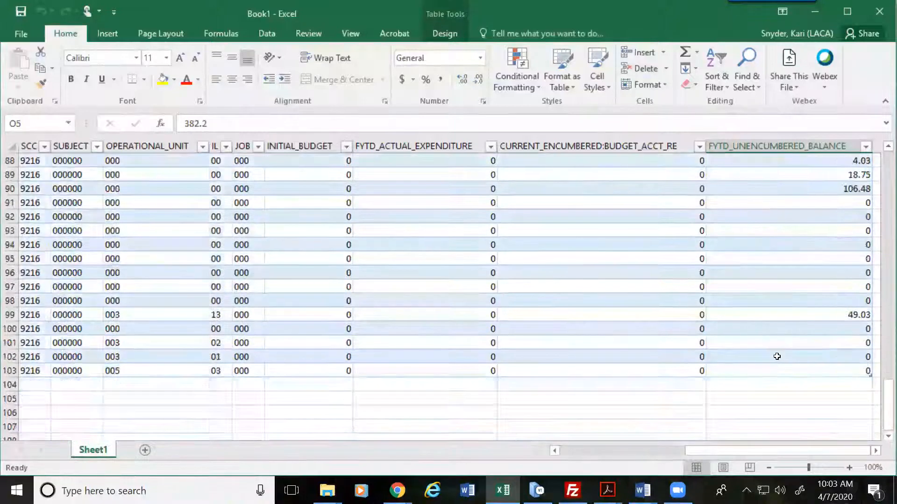
scroll(777, 356, "up", 11)
scroll(777, 355, "up", 20)
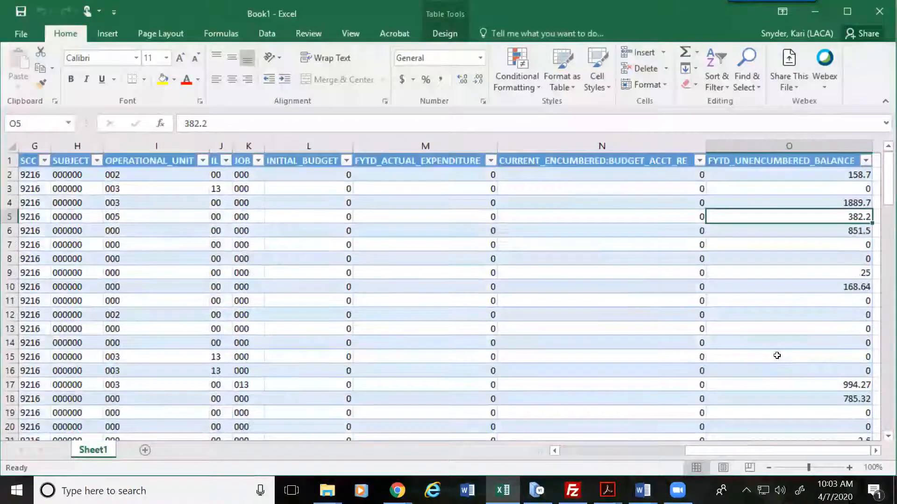
left_click(470, 215)
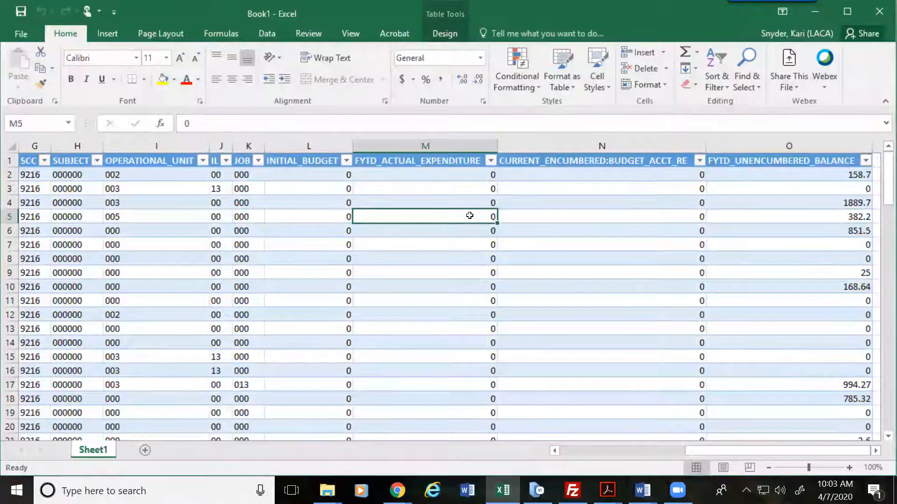
key("Left")
key("Left")
key("Left")
key("Left")
key("Left")
key("Left")
key("Left")
key("Left")
key("Left")
key("Left")
key("Left")
key("Left")
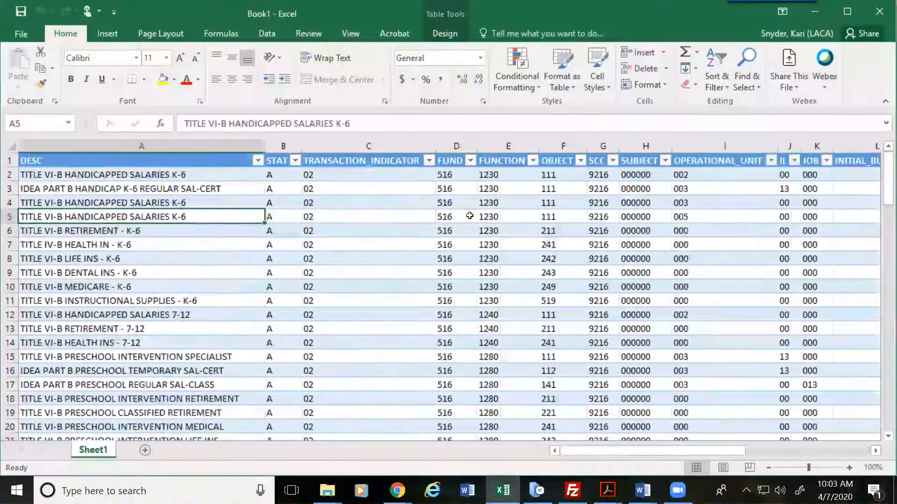
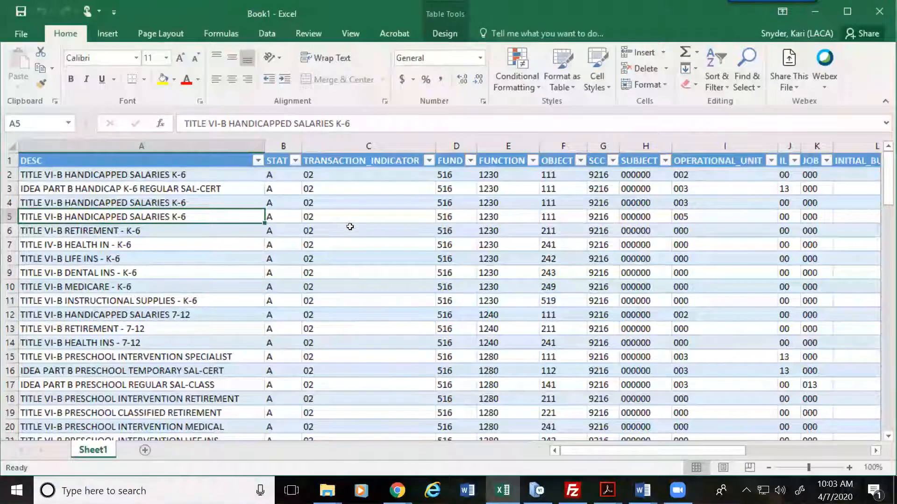
Step: Enter I in the first two STAT cells and fill I down all 102 rows
left_click(288, 175)
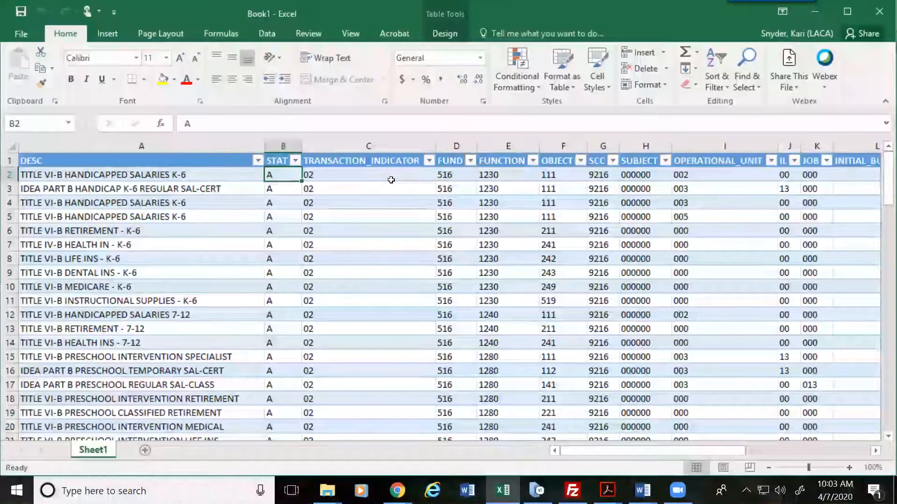
type("I")
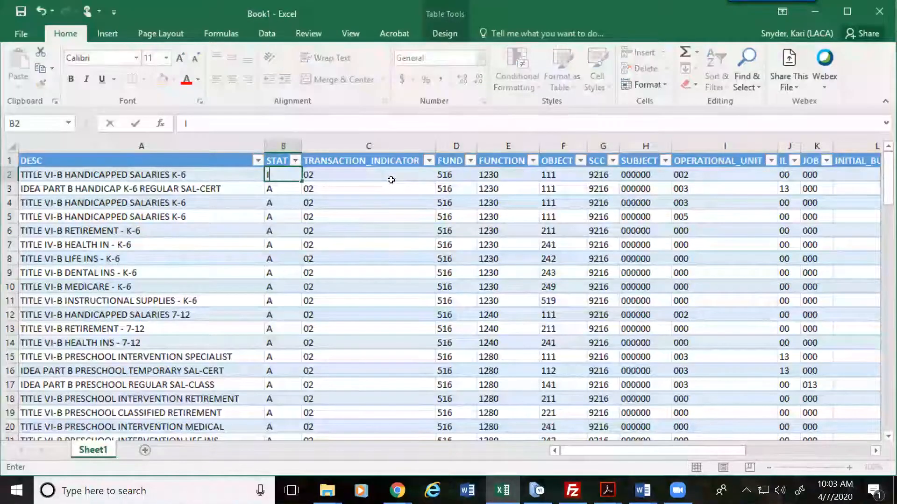
key("Return")
type("I")
key("Return")
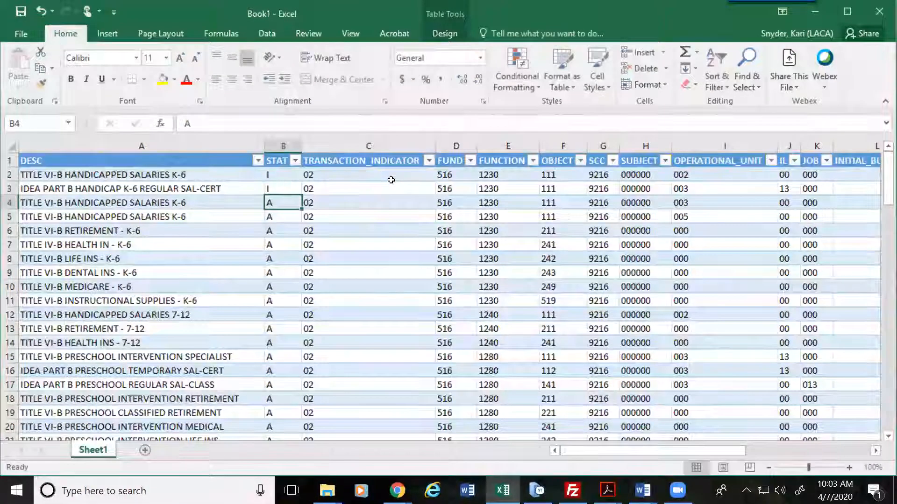
left_click(275, 177)
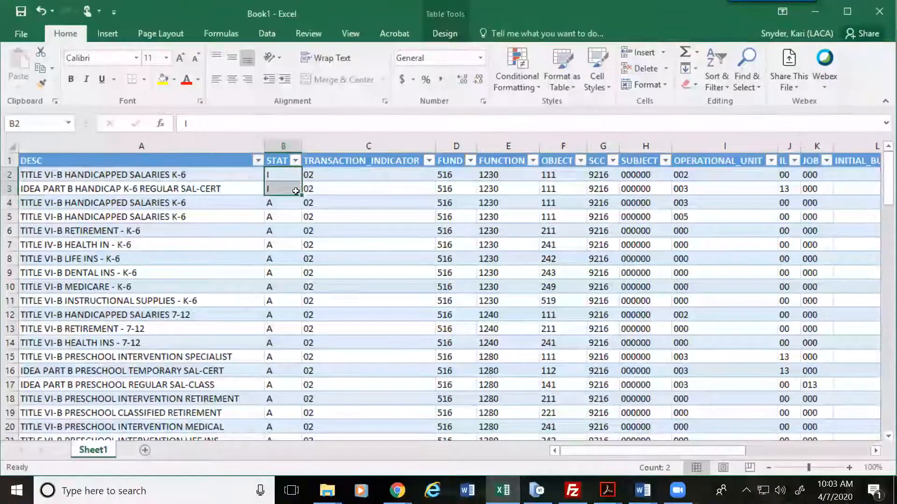
double_click(301, 181)
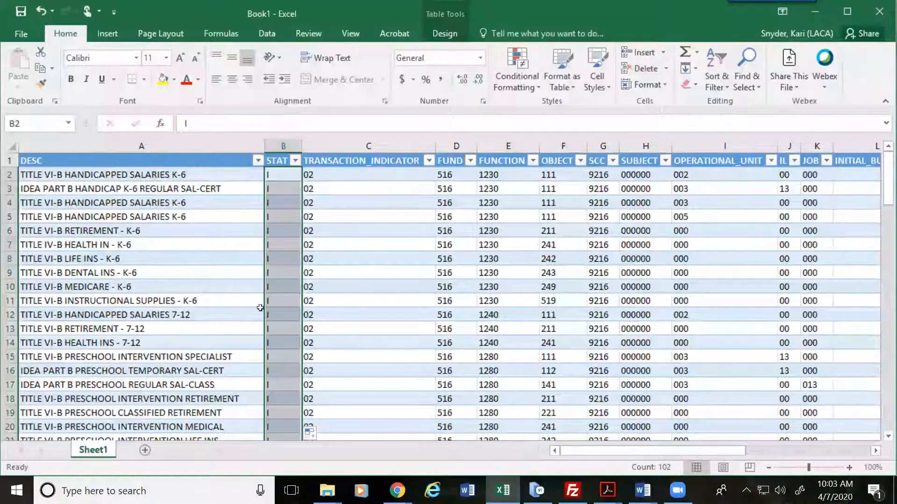
scroll(267, 316, "down", 20)
scroll(263, 311, "up", 20)
scroll(282, 314, "up", 20)
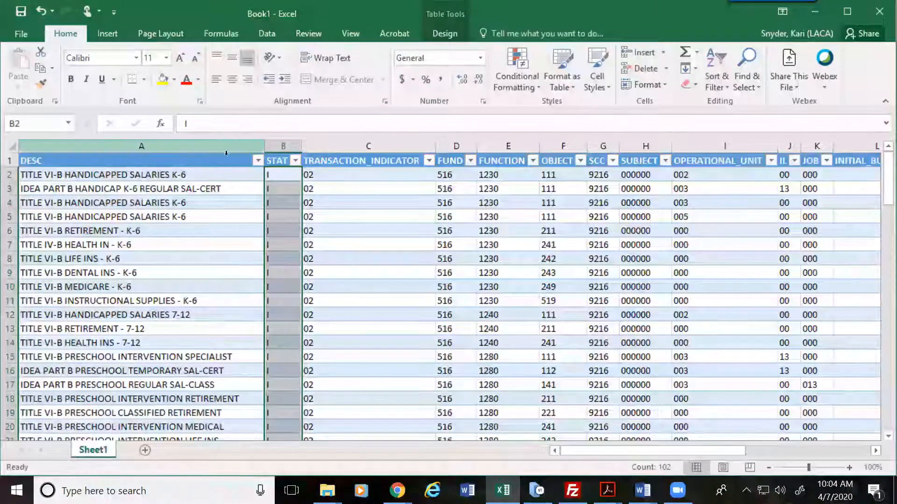
Step: Rename the TRANSACTION_INDICATOR header to TI and autofit its column
left_click(217, 166)
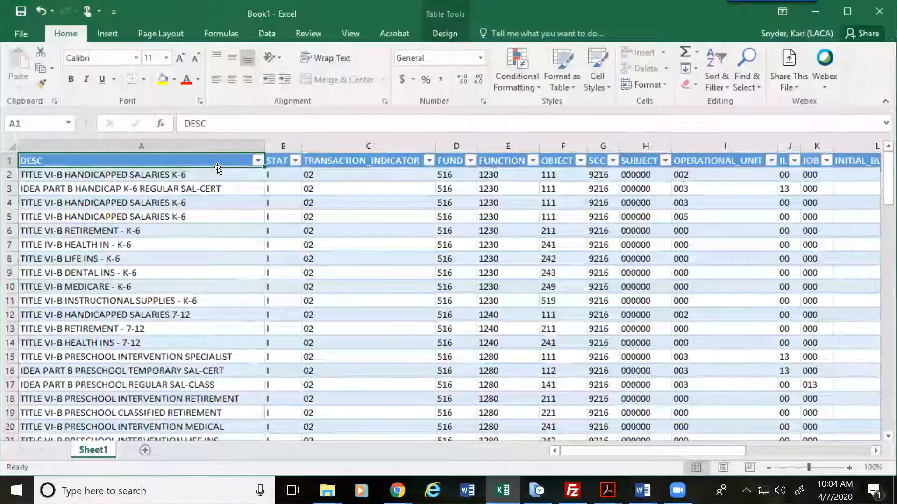
key("Tab")
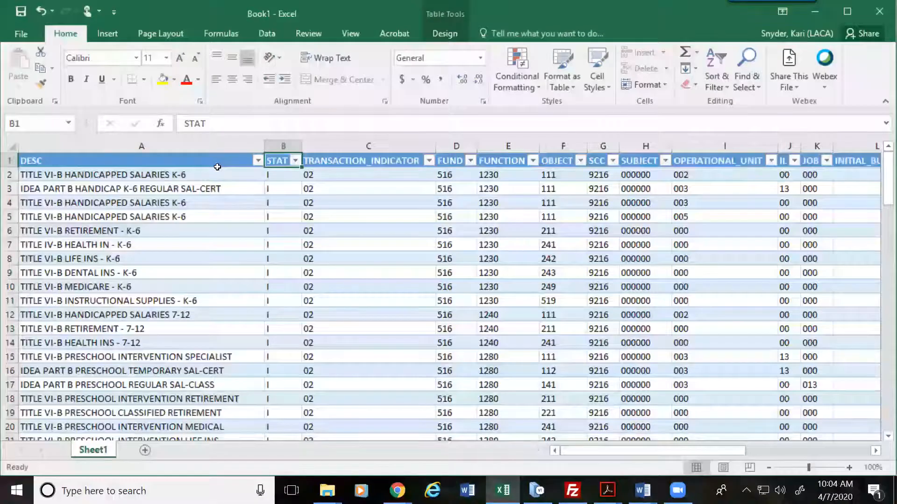
key("Tab")
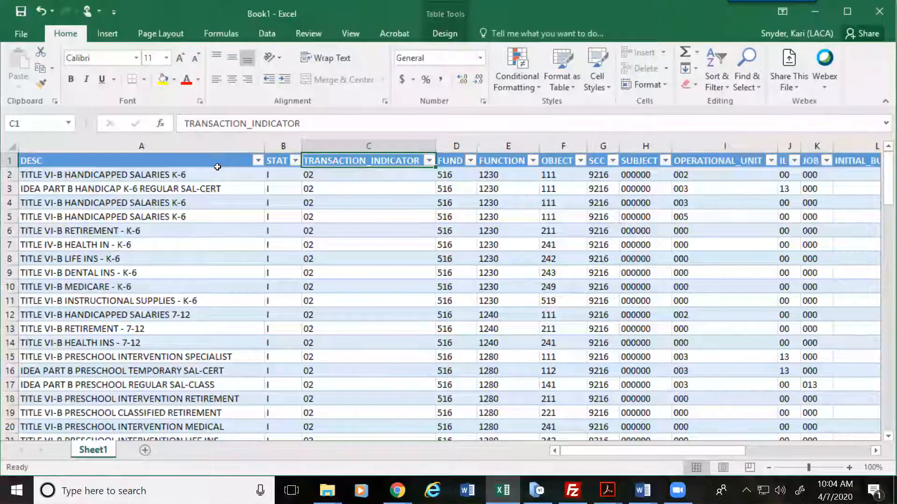
type("TI")
key("Return")
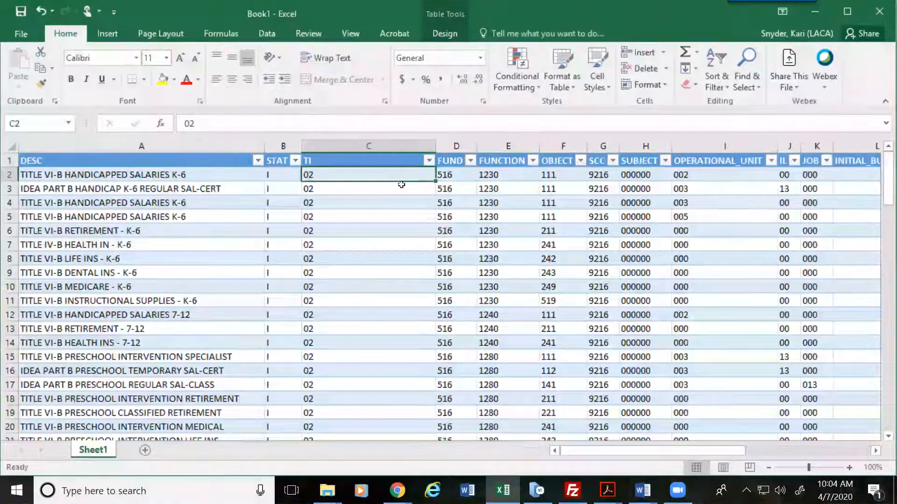
double_click(436, 146)
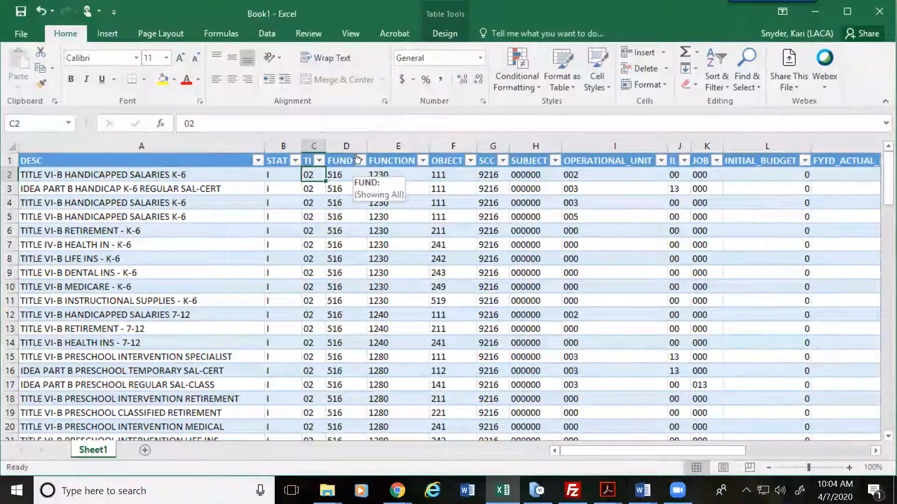
Step: Rename the OPERATIONAL_UNIT header to OPU and narrow its column
left_click(609, 157)
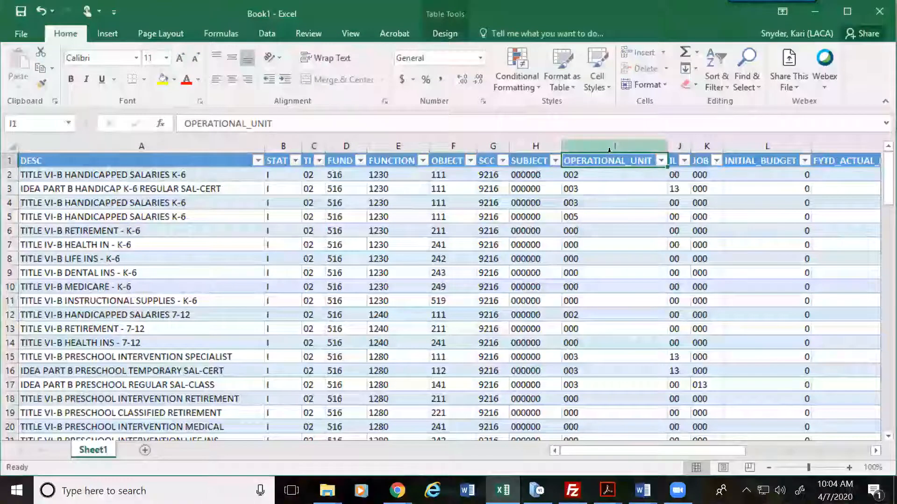
type("OPU")
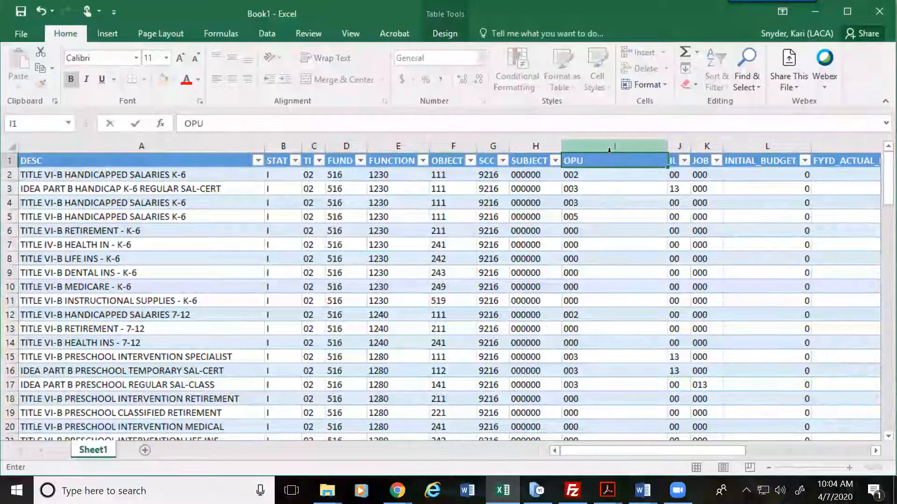
key("Return")
left_click_drag(668, 148, 598, 148)
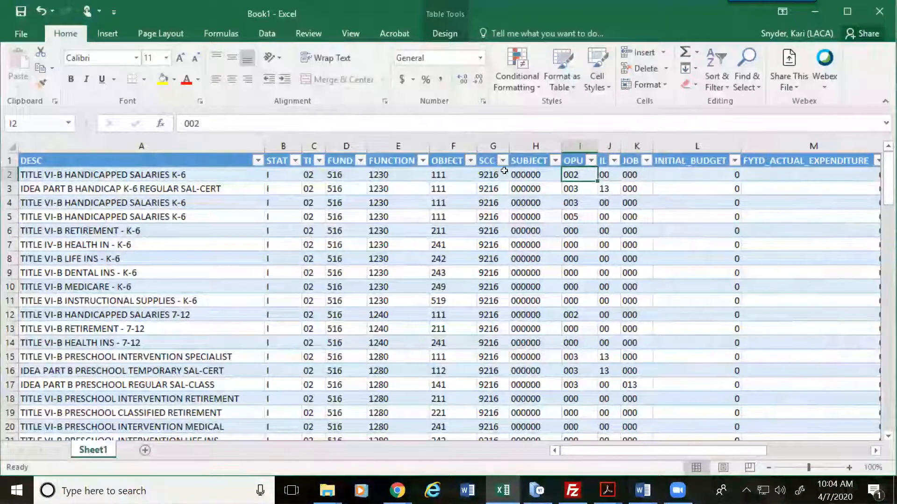
Step: Append US to the STAT header so it reads STATUS
left_click(278, 159)
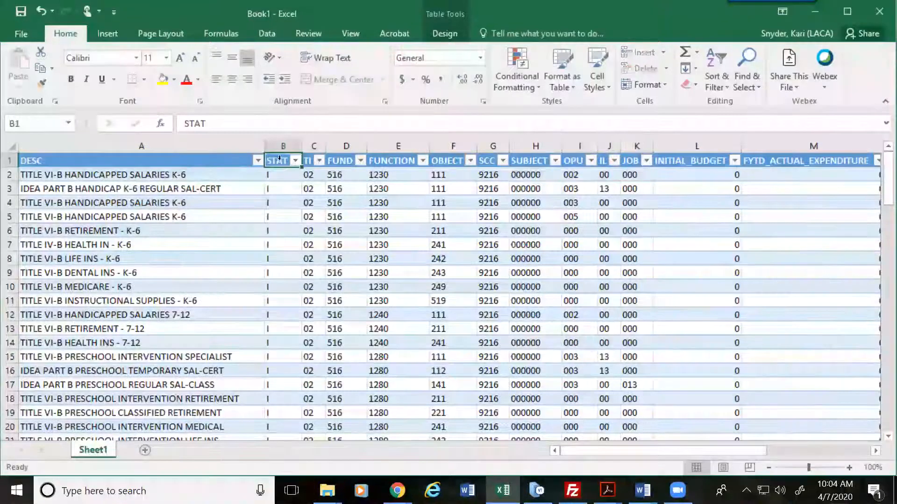
left_click(214, 122)
type("US")
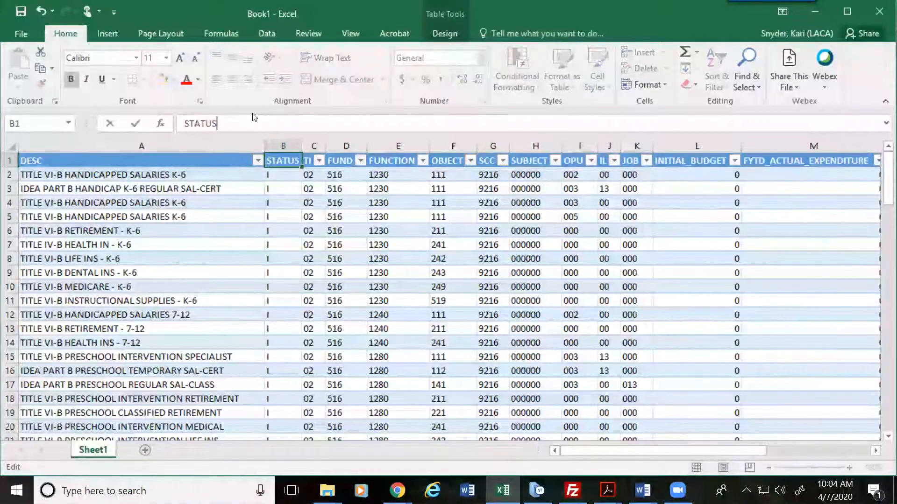
key("Return")
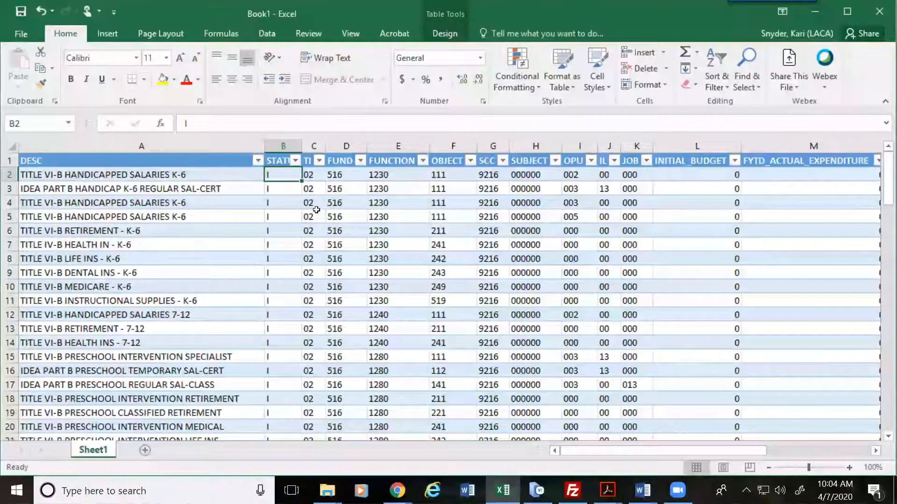
Step: Select the four amount columns L through O
left_click(465, 235)
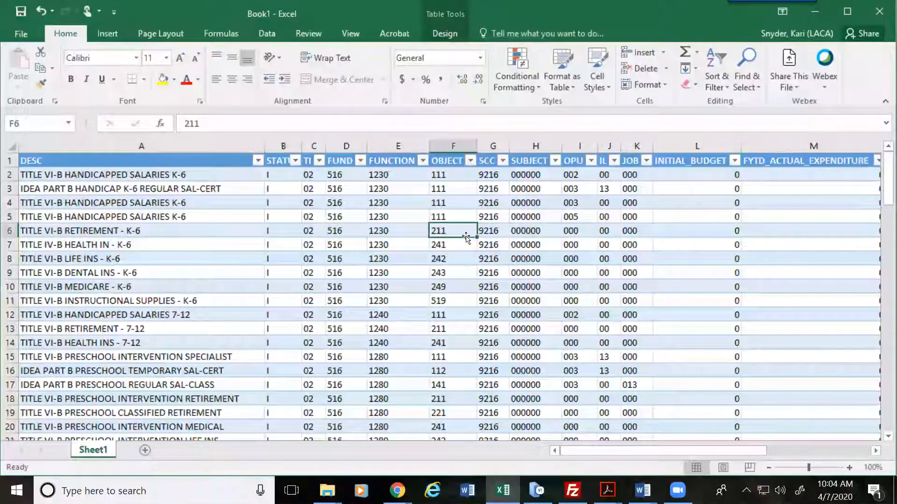
key("Right")
key("Right")
key("Right")
key("Right")
key("Right")
key("Right")
key("Right")
key("Right")
key("Right")
key("Right")
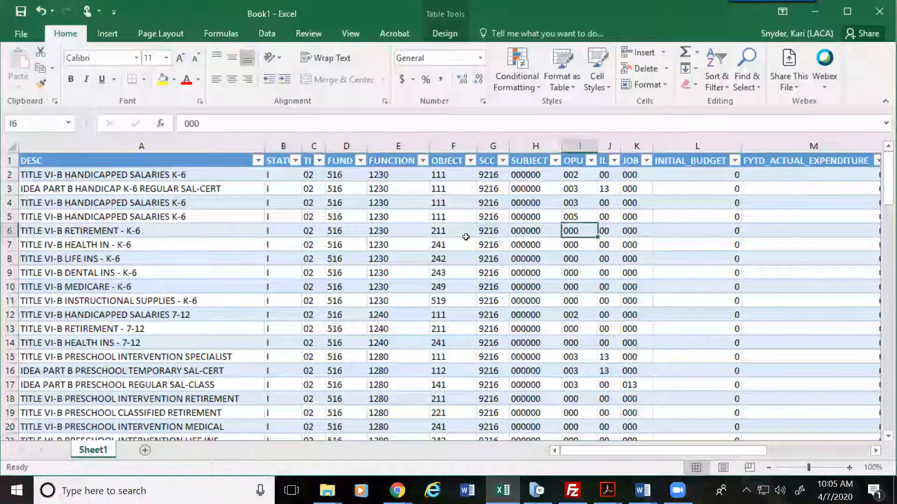
key("Left")
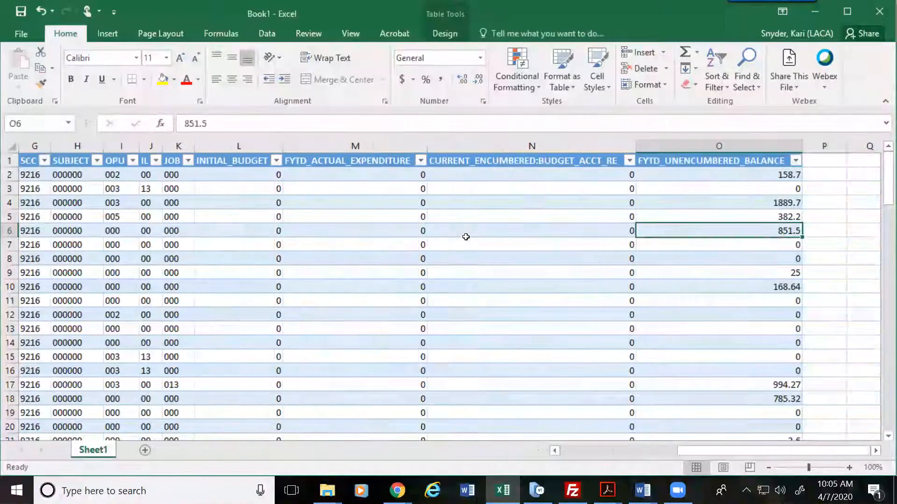
left_click_drag(660, 138, 251, 140)
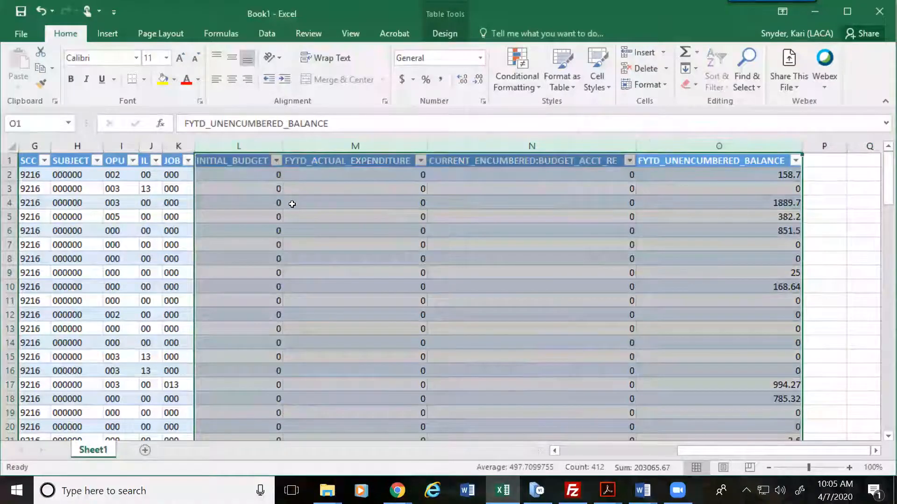
Step: Delete the selected amount columns L through O and return to column A
right_click(291, 204)
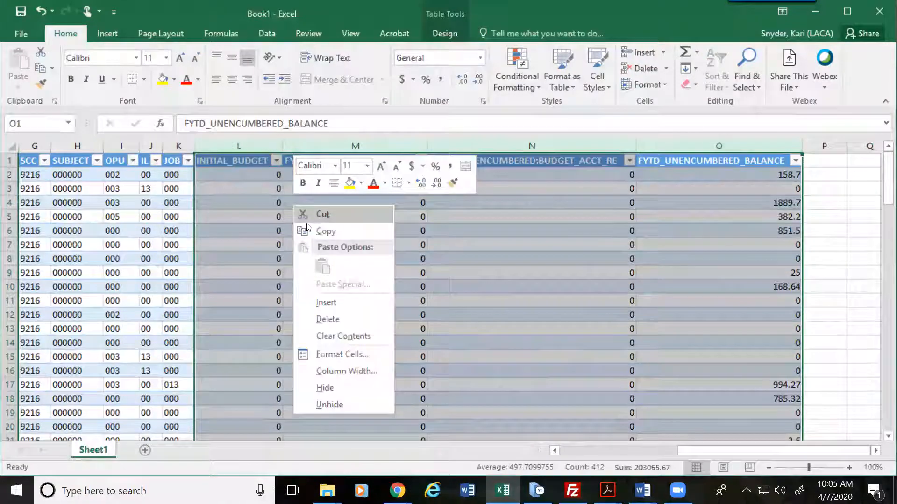
left_click(335, 318)
left_click(100, 216)
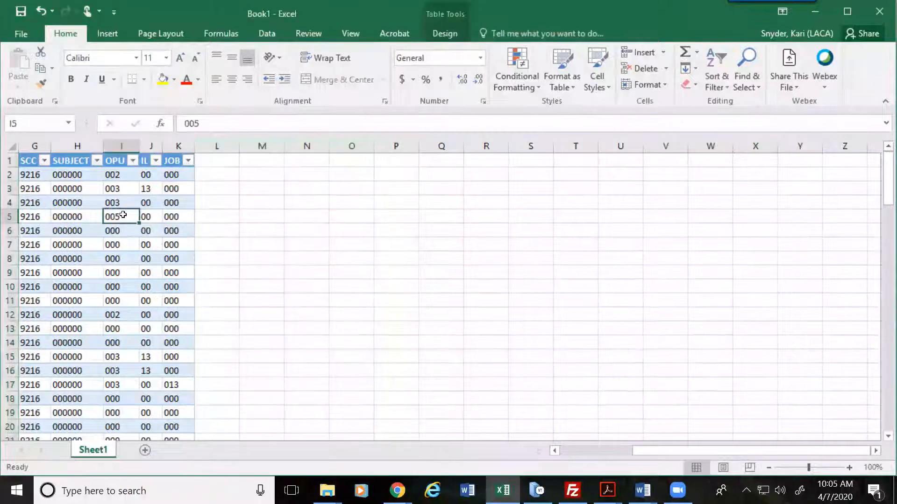
key("Left")
key("Left")
key("Left")
key("Left")
key("Left")
key("Left")
key("Left")
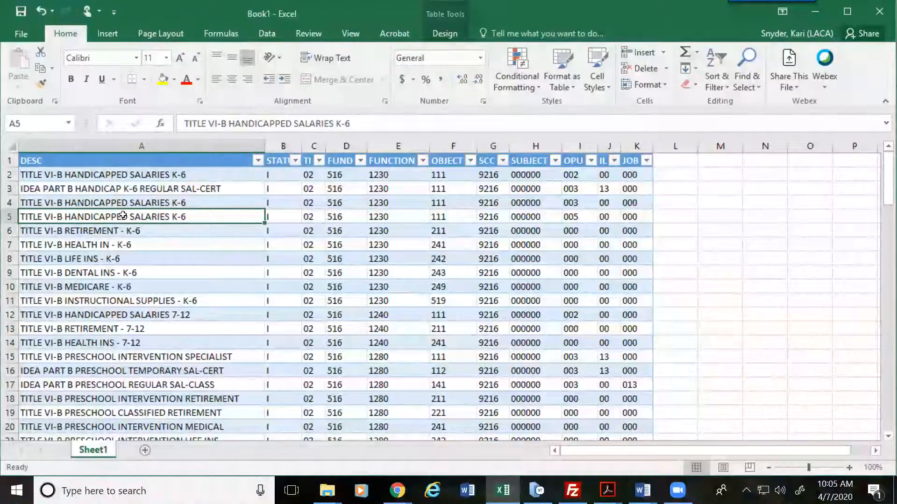
Step: Save the workbook to Downloads as InactivateTest in CSV (Comma delimited) format, keeping that format
left_click(26, 30)
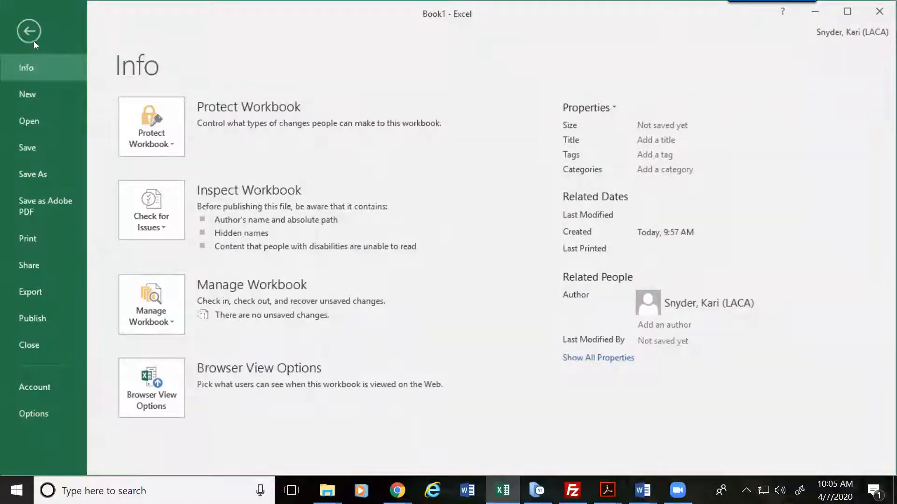
left_click(37, 174)
left_click(429, 145)
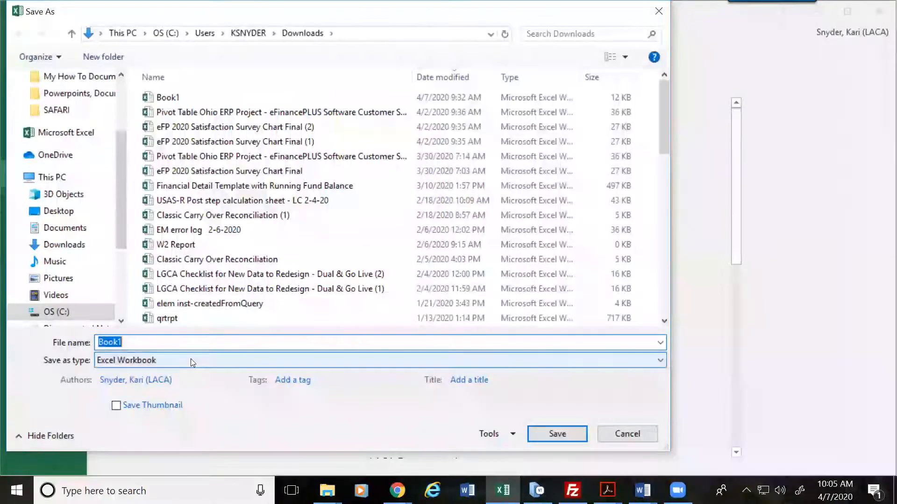
left_click(191, 359)
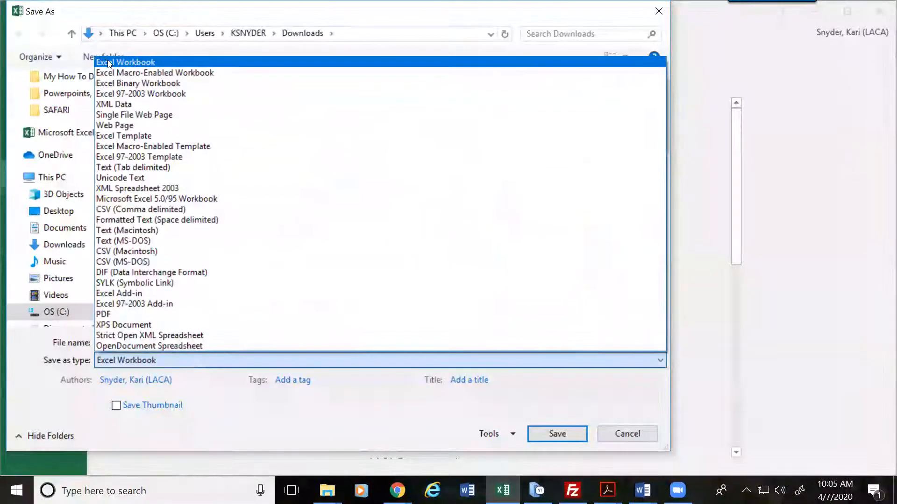
left_click(134, 208)
double_click(164, 338)
type("In")
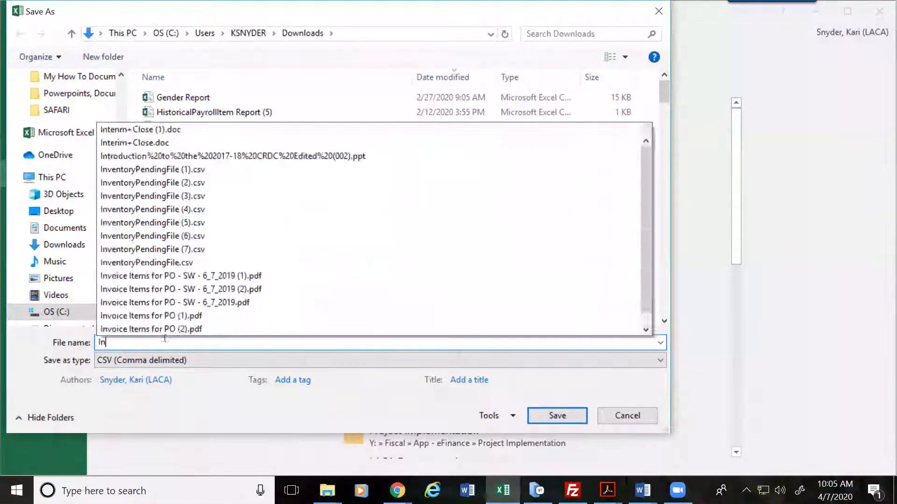
type("activate")
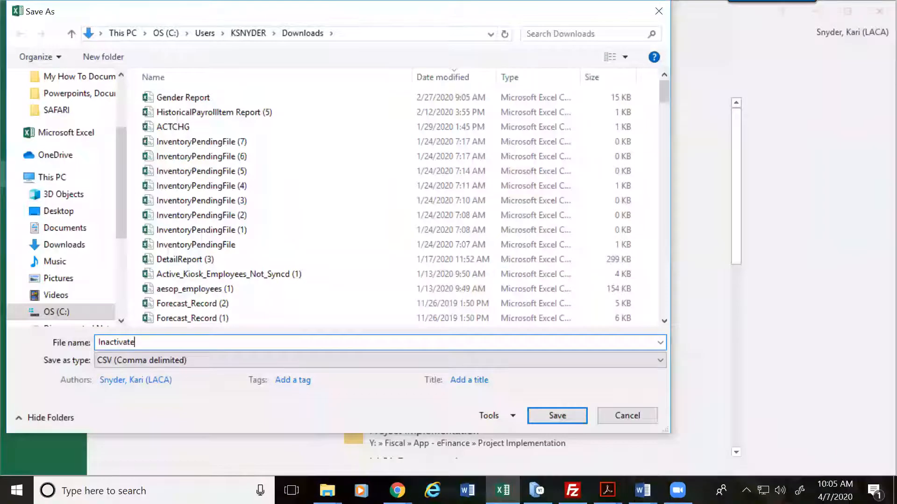
type("Test")
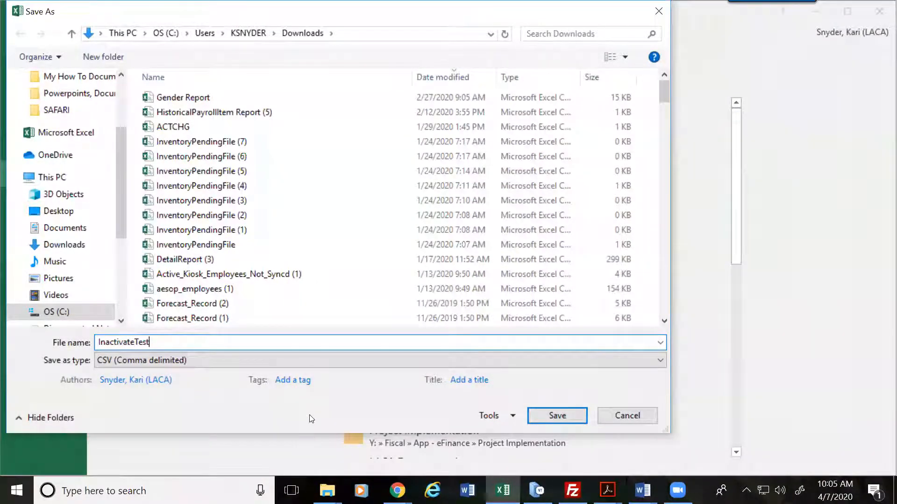
left_click(566, 414)
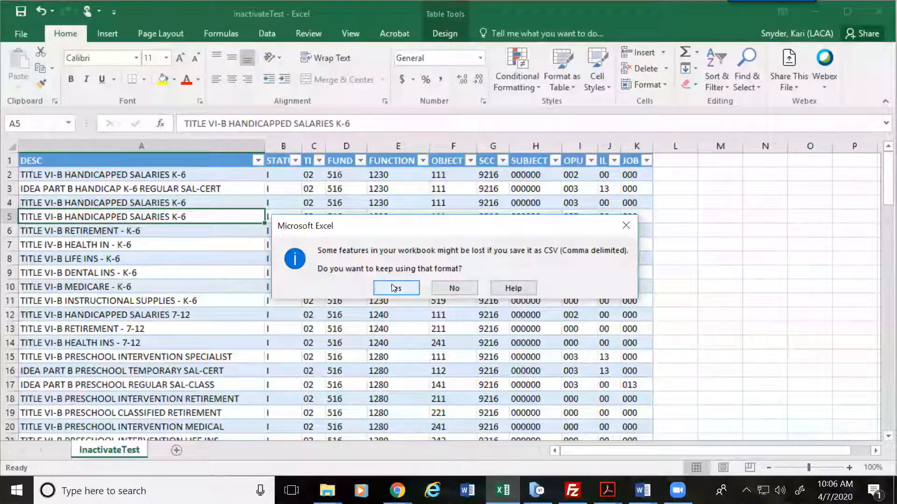
left_click(394, 287)
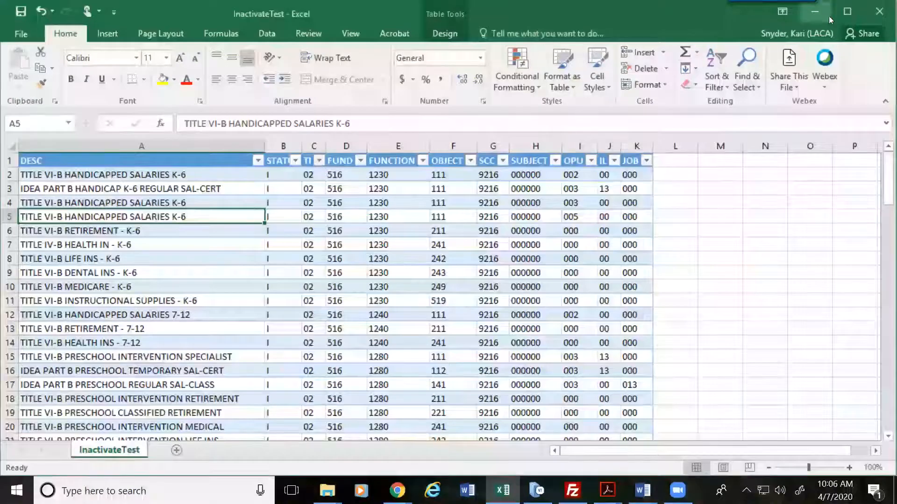
Step: In the terminal, run cd sa and then menu to reach the Main Menu
left_click(539, 490)
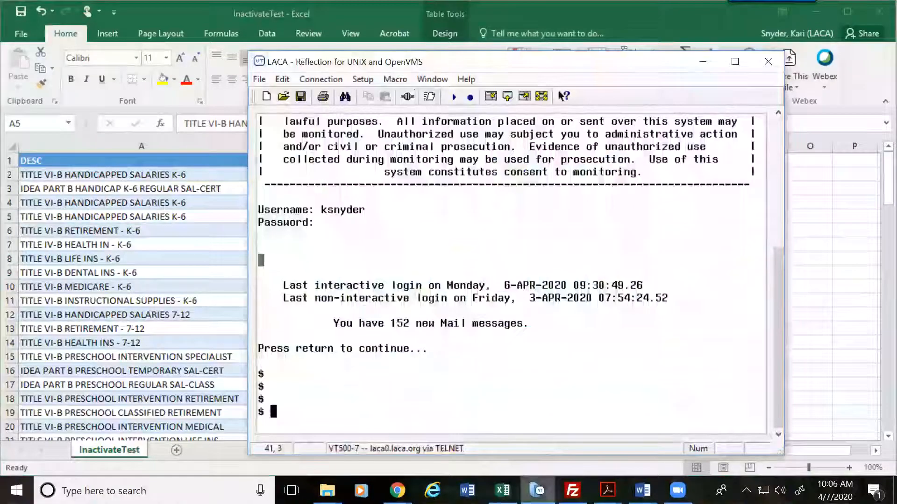
type("cd sa")
key("Return")
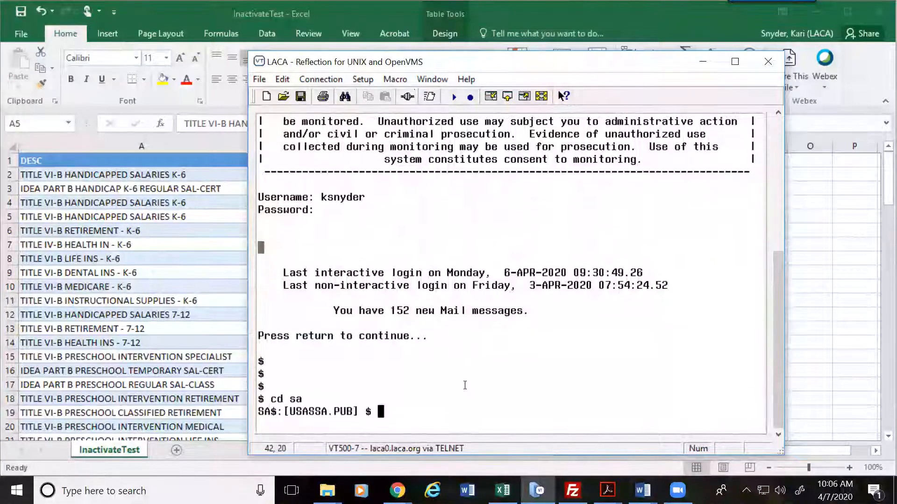
type("menu")
key("Return")
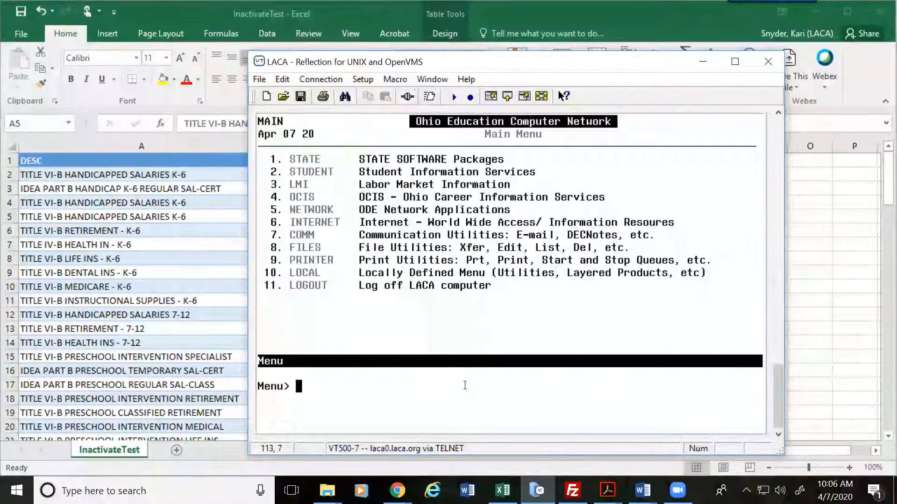
left_click(429, 97)
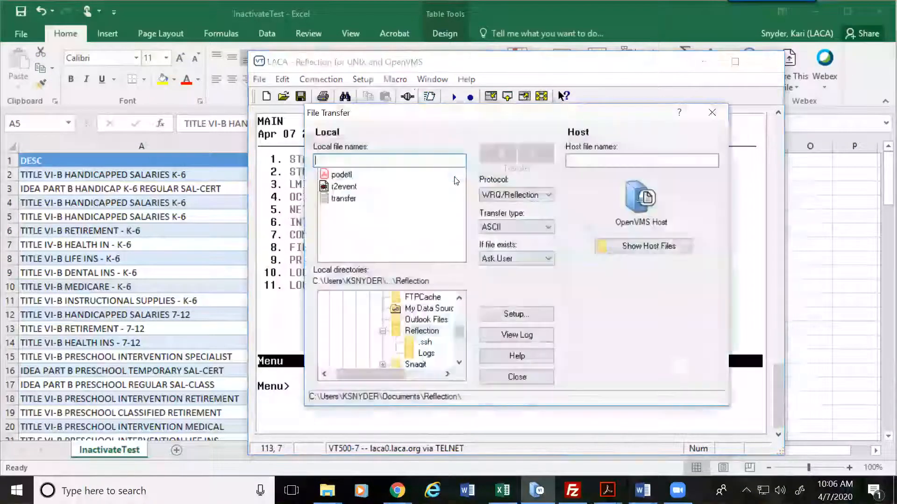
Step: Select InactivateTest.csv in local Downloads and list the host's sa$:[usassa.pub] files
left_click(597, 243)
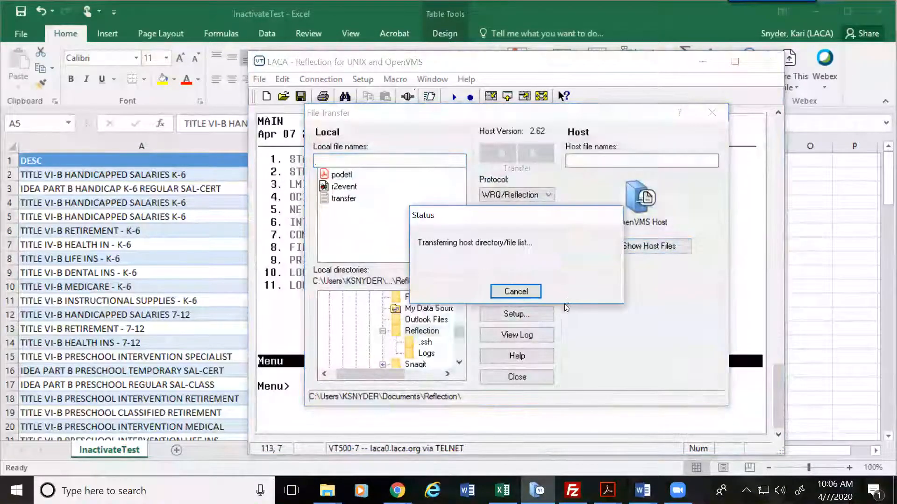
left_click_drag(458, 334, 465, 353)
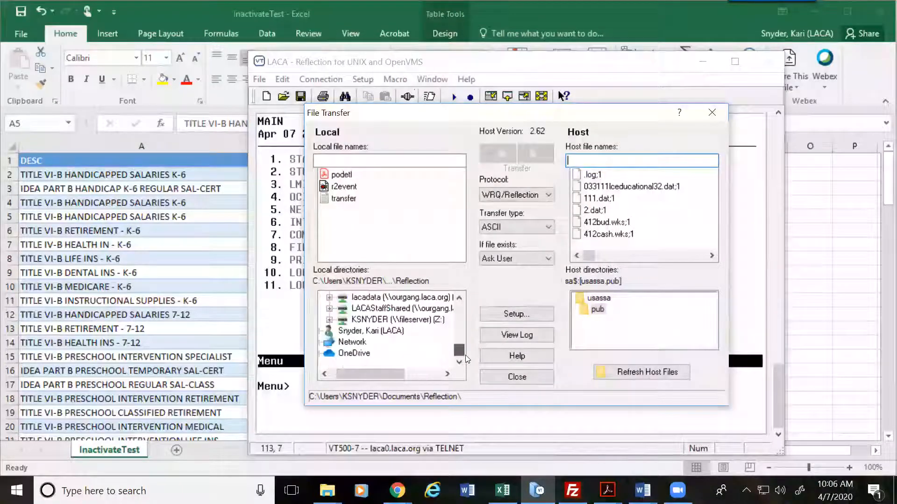
left_click_drag(459, 298, 459, 298)
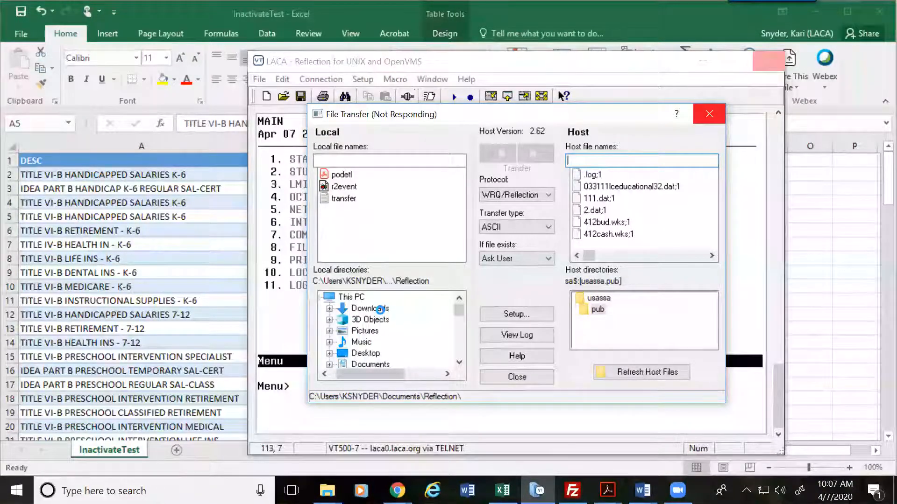
left_click(371, 297)
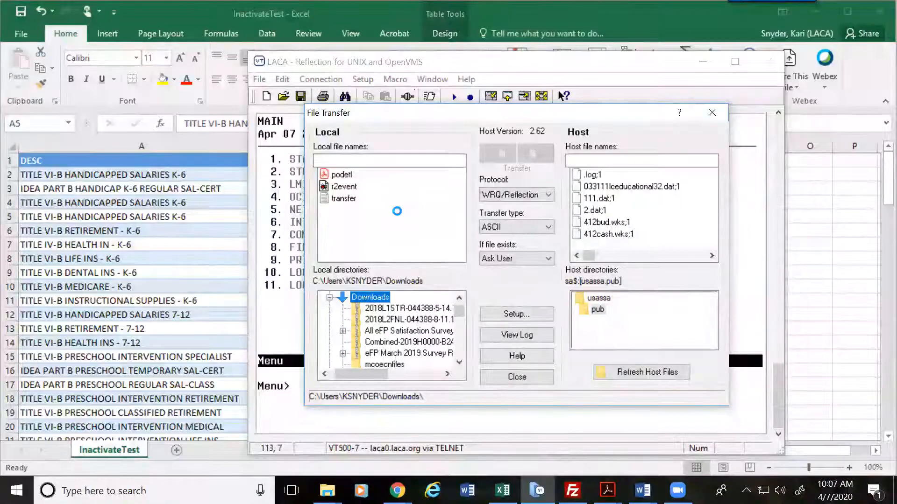
left_click(459, 256)
left_click(460, 256)
left_click(460, 256)
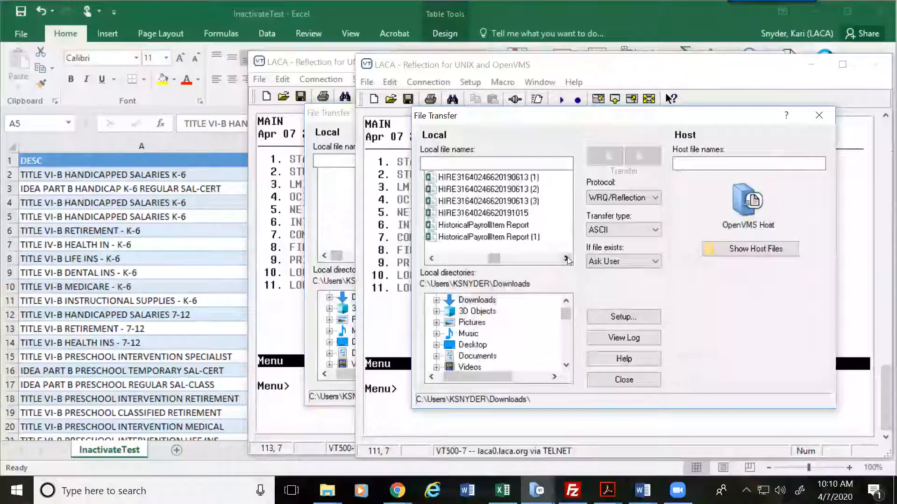
left_click(566, 258)
left_click(566, 259)
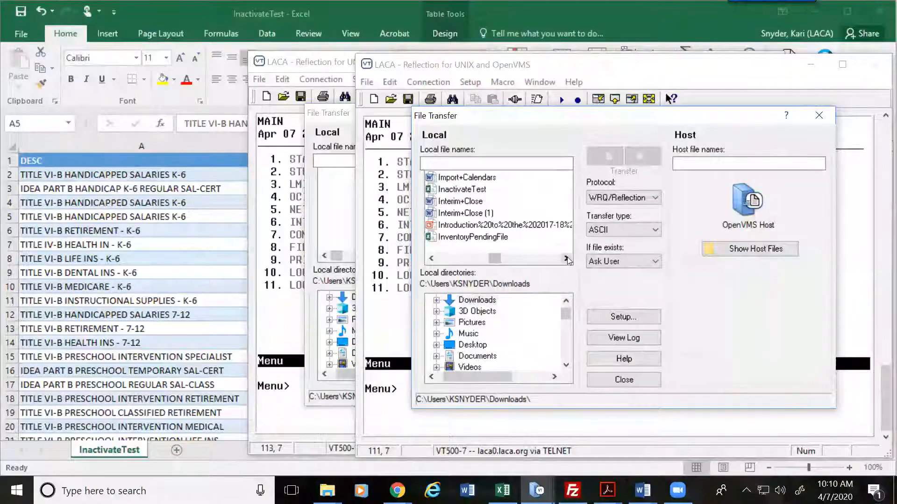
left_click(458, 190)
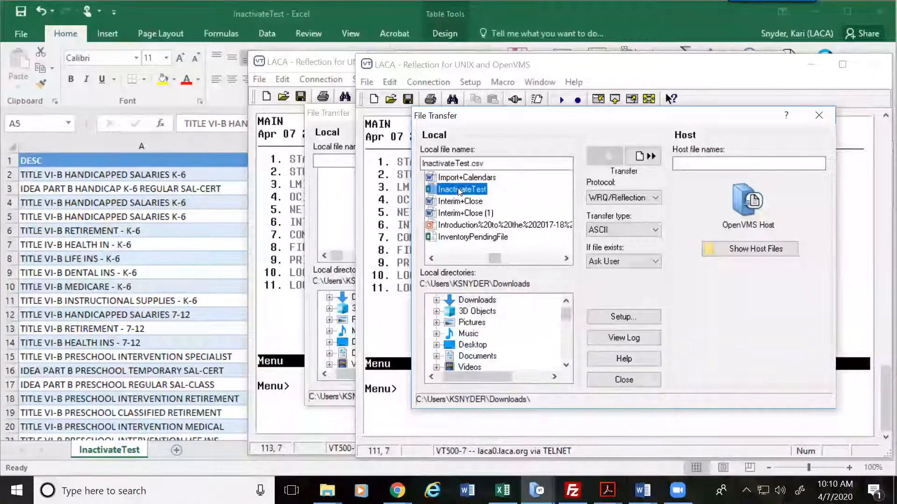
left_click(768, 248)
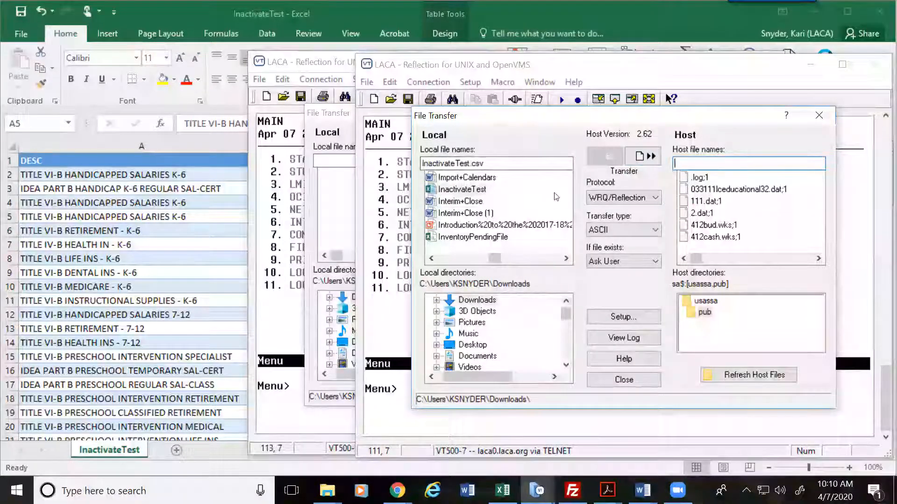
Step: Upload InactivateTest.csv to the host, then run usaload past its copyright screen
left_click(647, 156)
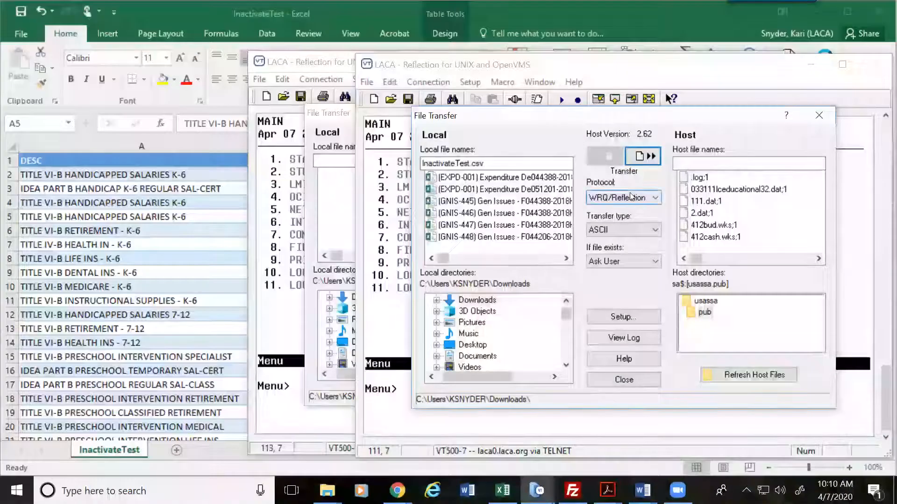
left_click(624, 381)
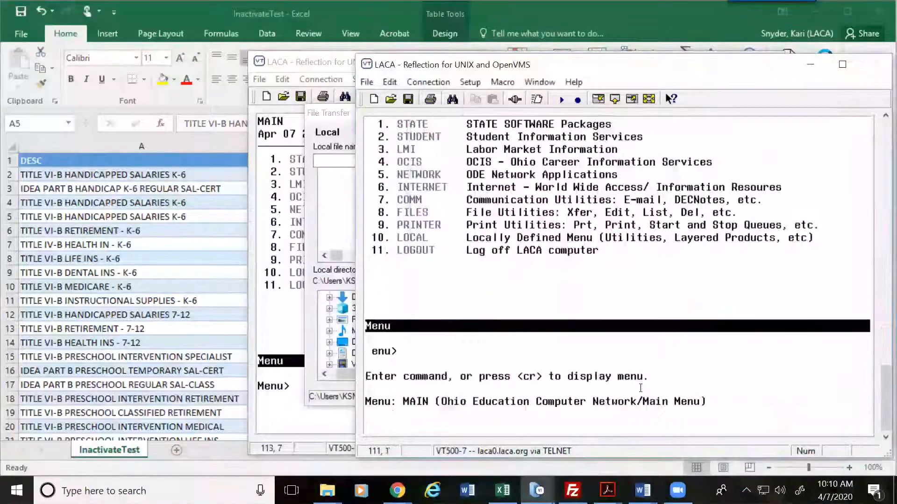
double_click(653, 59)
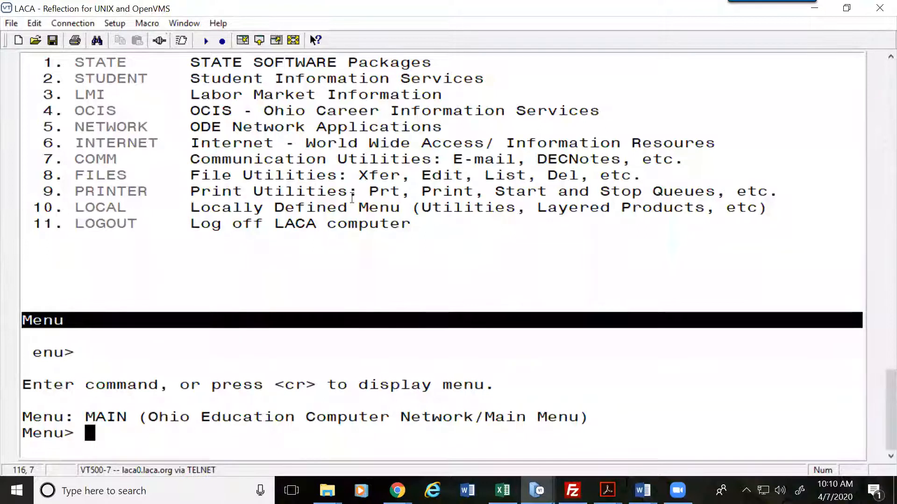
type("usaload")
key("Return")
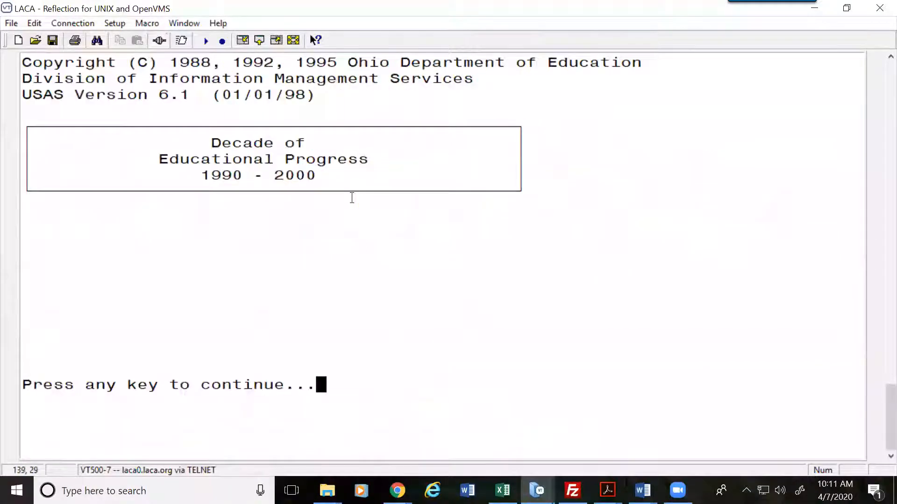
key("Return")
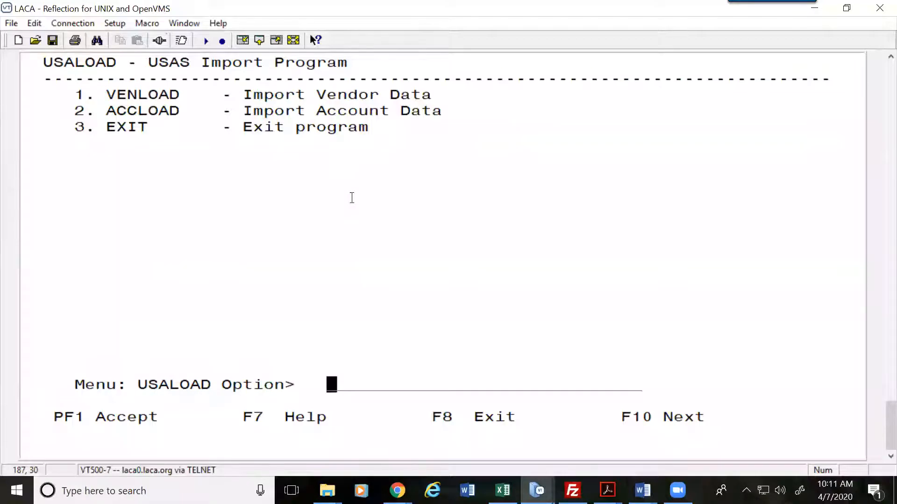
Step: Open option 2 ACCLOAD and change the import file name's 9216 part to TEST
type("2")
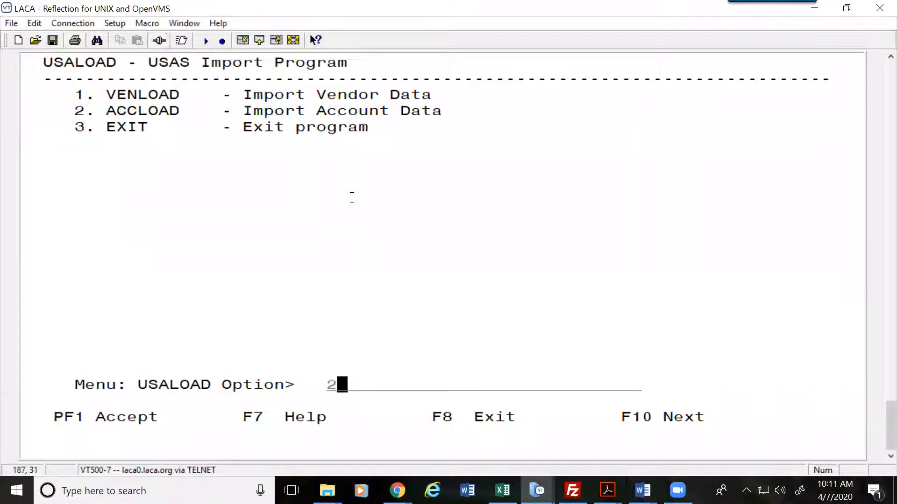
key("Return")
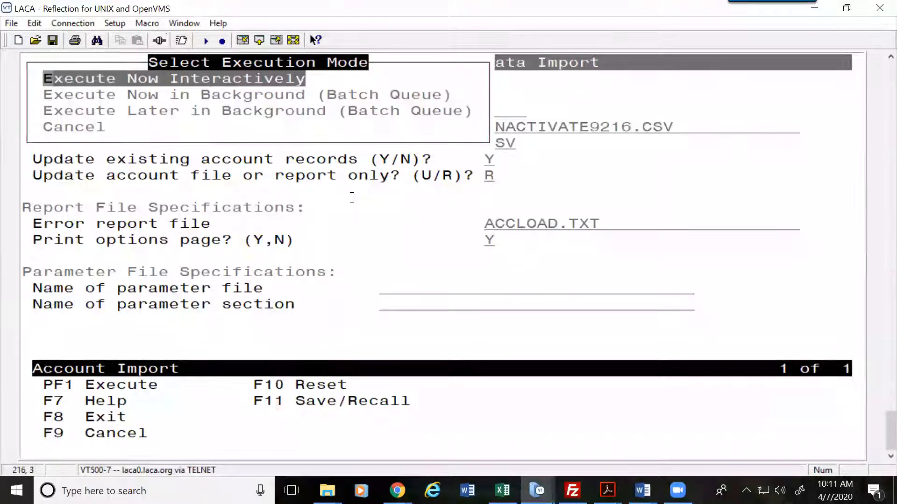
key("Down")
key("Down")
key("Down")
key("Return")
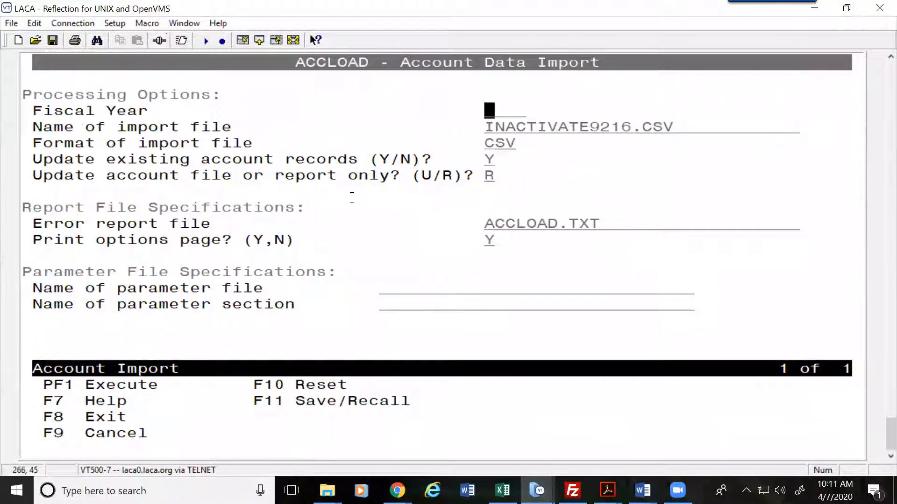
key("Down")
key("Right")
key("Right")
key("Right")
key("Right")
key("Right")
key("Right")
key("Right")
key("Right")
key("Right")
key("Right")
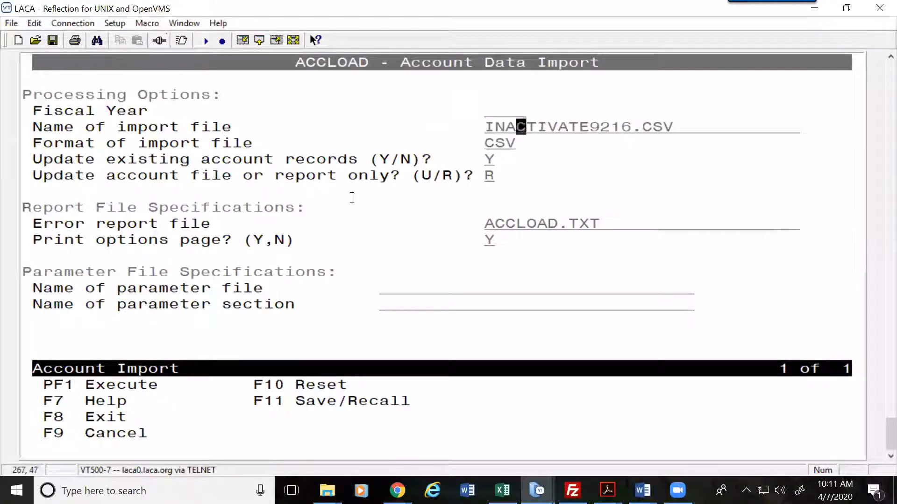
type("TEST")
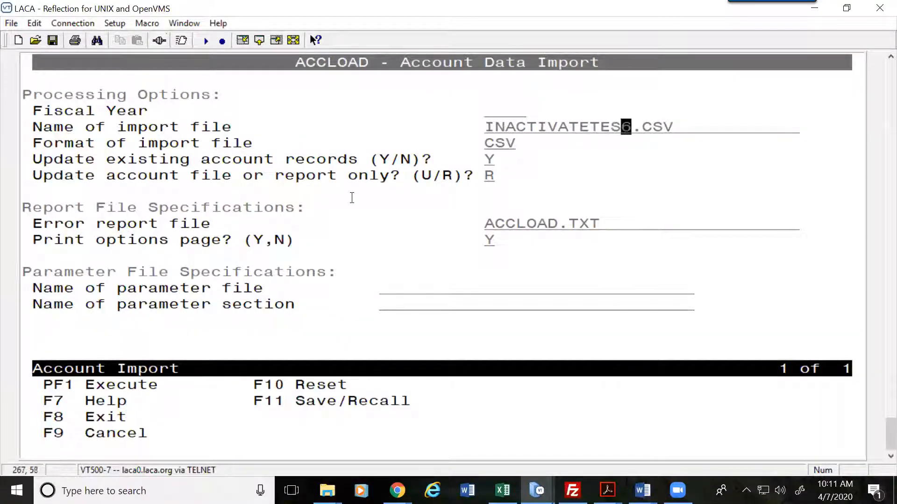
key("Left")
key("Left")
key("Left")
key("Left")
key("Left")
key("Left")
key("Left")
key("Left")
key("Left")
key("Left")
key("Left")
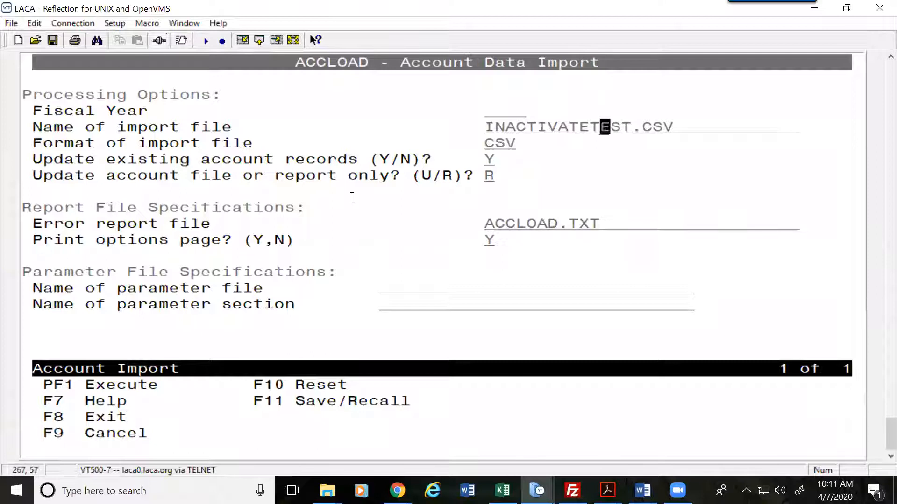
key("Left")
key("Up")
key("Down")
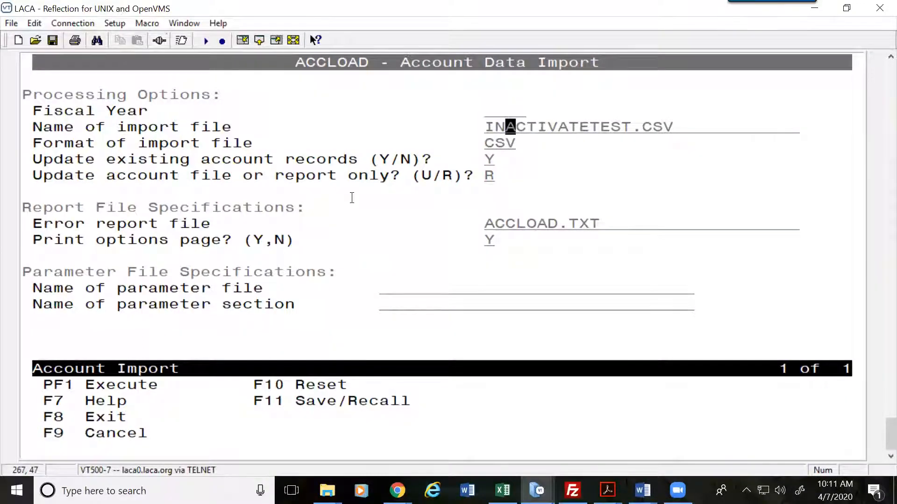
Step: Keep the import as report only and execute it interactively now
key("Down")
key("Down")
key("Left")
key("Left")
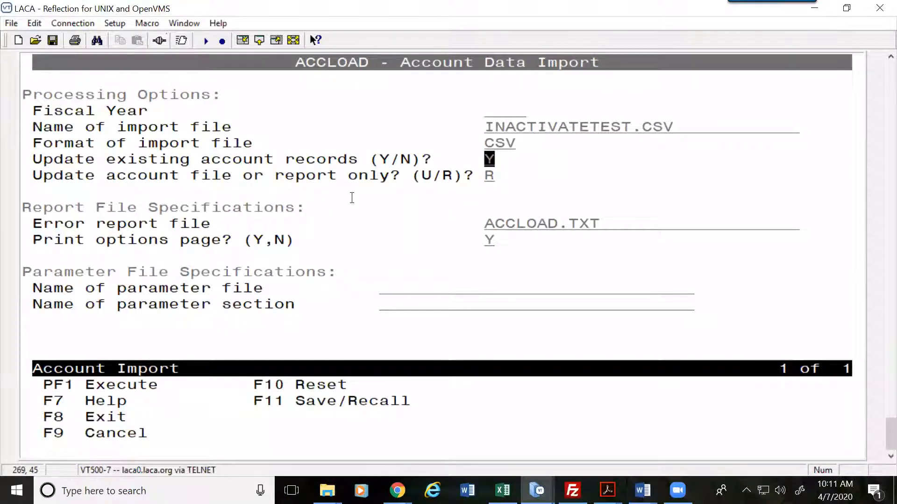
key("Down")
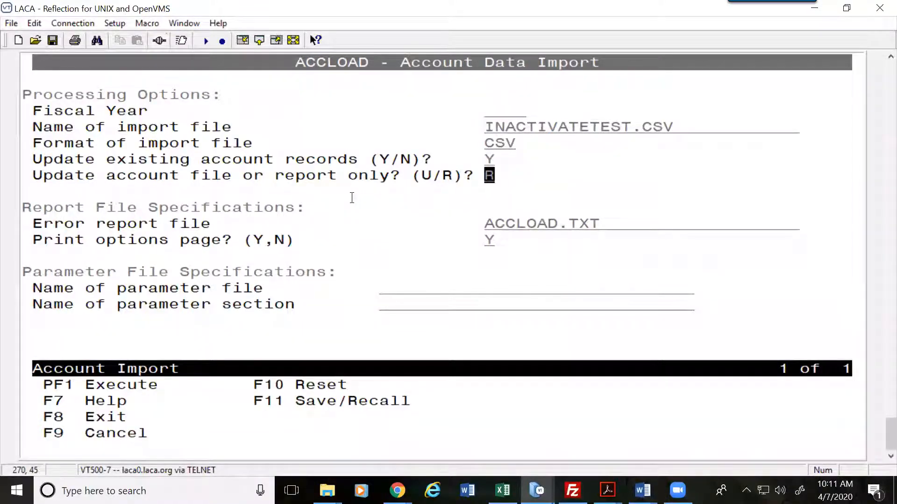
key("Return")
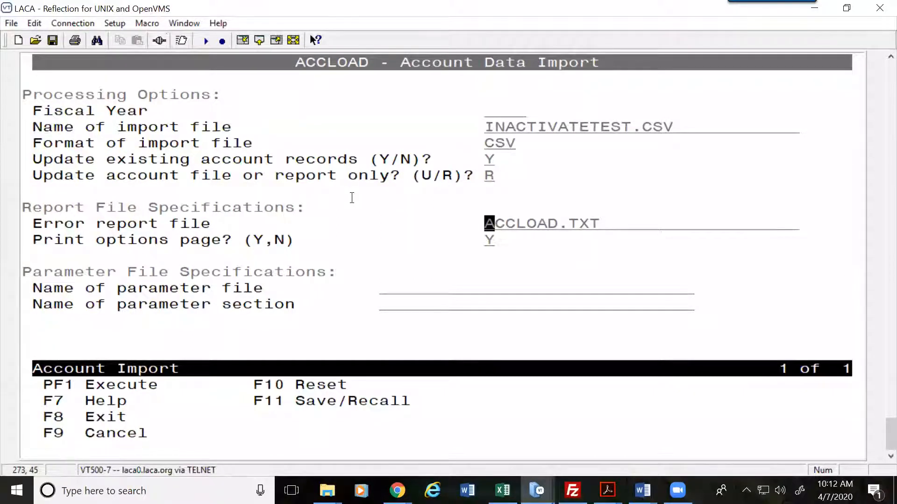
key("F1")
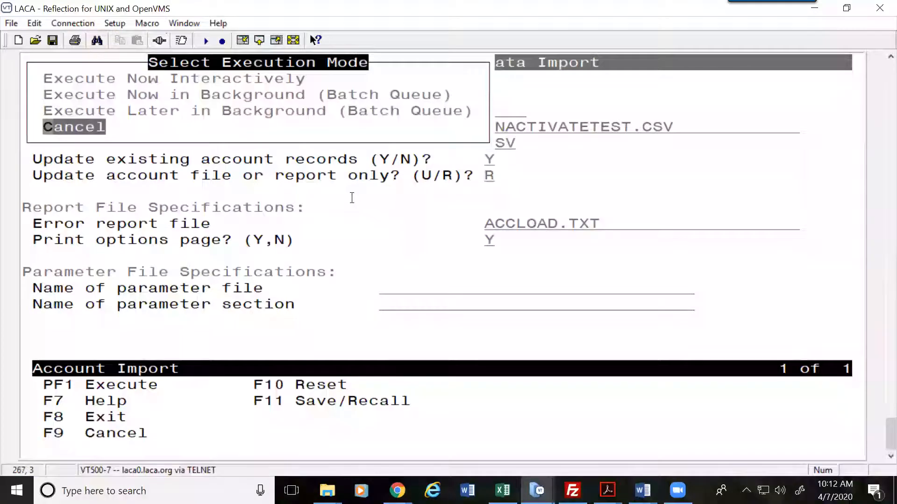
key("Up")
key("Up")
key("Up")
key("Return")
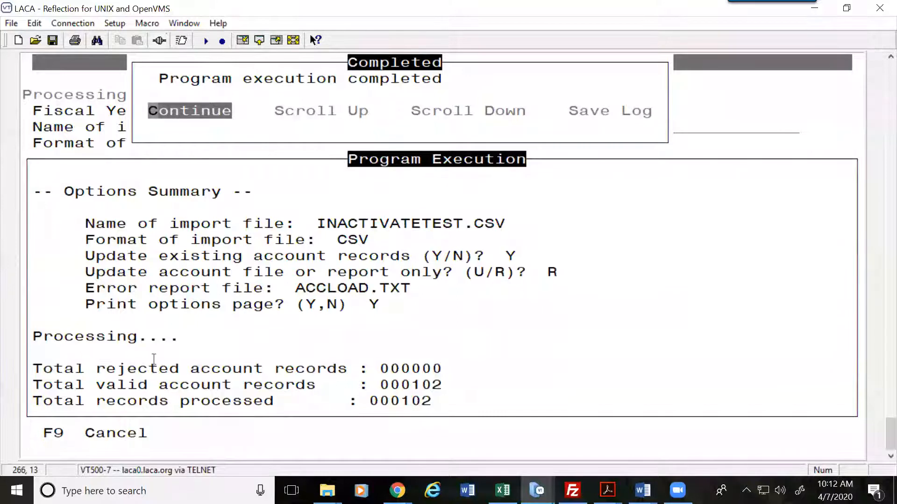
Step: Highlight the valid-records and 000102 records-processed totals in the import results
left_click_drag(439, 368, 125, 384)
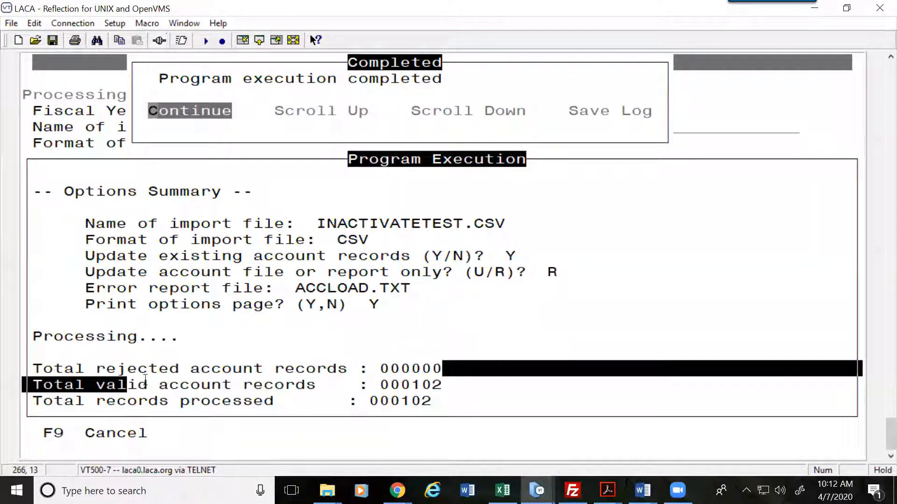
left_click(147, 374)
left_click_drag(426, 384, 213, 401)
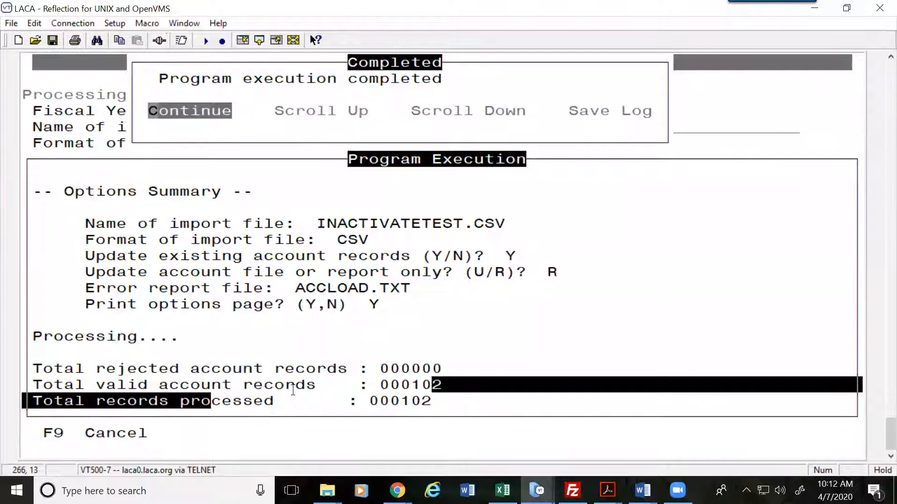
left_click(419, 402)
double_click(419, 402)
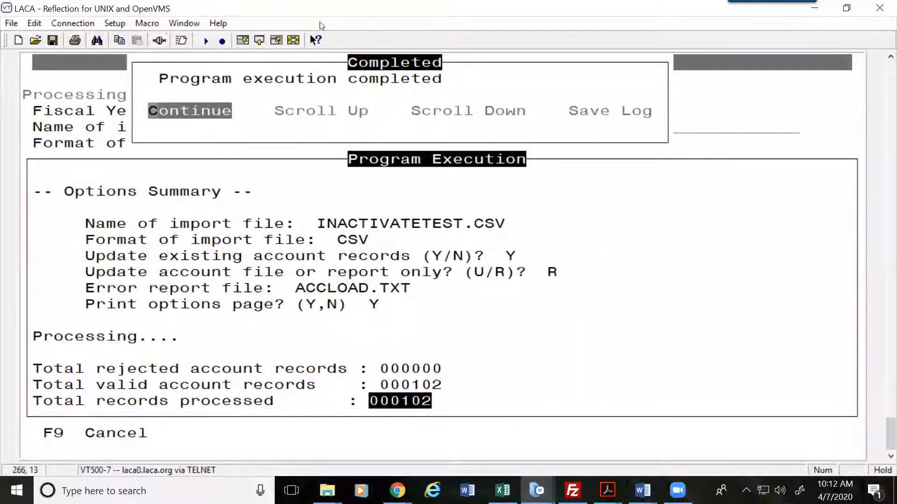
left_click(273, 75)
Step: Exit USALOAD and view accload.txt, jumping to the end of the report
key("Return")
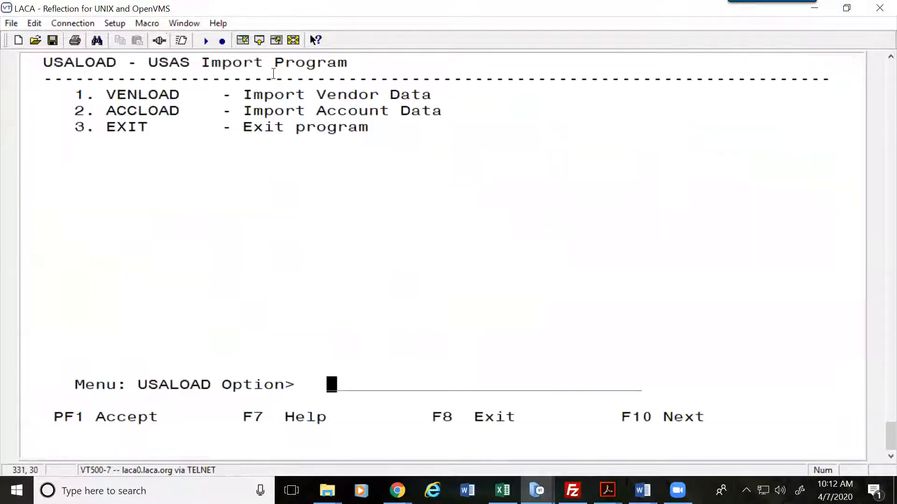
key("F8")
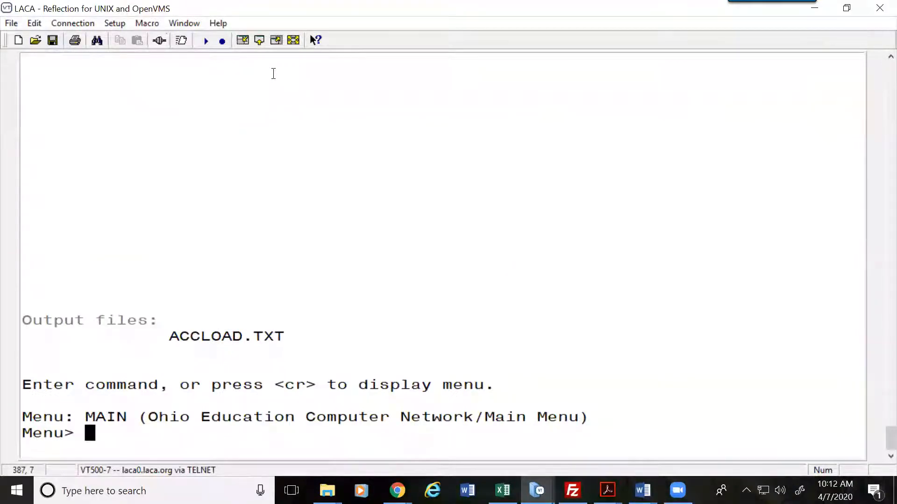
type("view accload.txt")
key("Return")
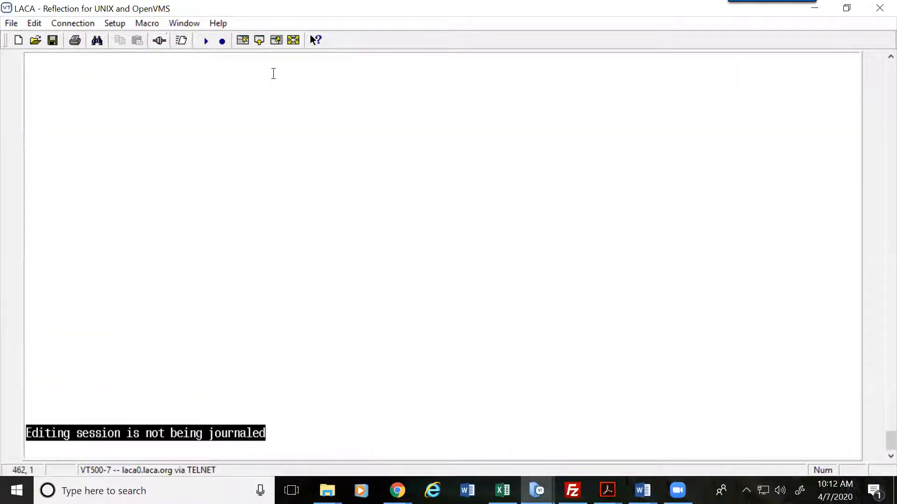
key("Down")
key("Down")
key("Down")
key("Down")
key("Down")
key("Down")
key("Down")
key("Down")
key("Down")
key("Down")
key("Down")
key("Down")
key("Down")
key("Down")
key("Down")
key("Down")
key("Down")
key("Down")
key("Down")
key("Down")
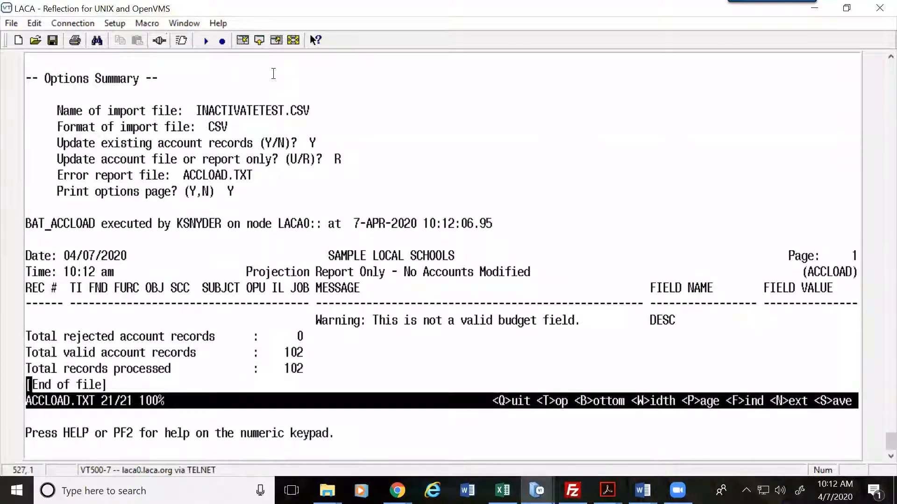
left_click_drag(304, 336, 150, 334)
left_click(306, 357)
Step: Quit the ACCLOAD.TXT viewer and run usaload again
key("q")
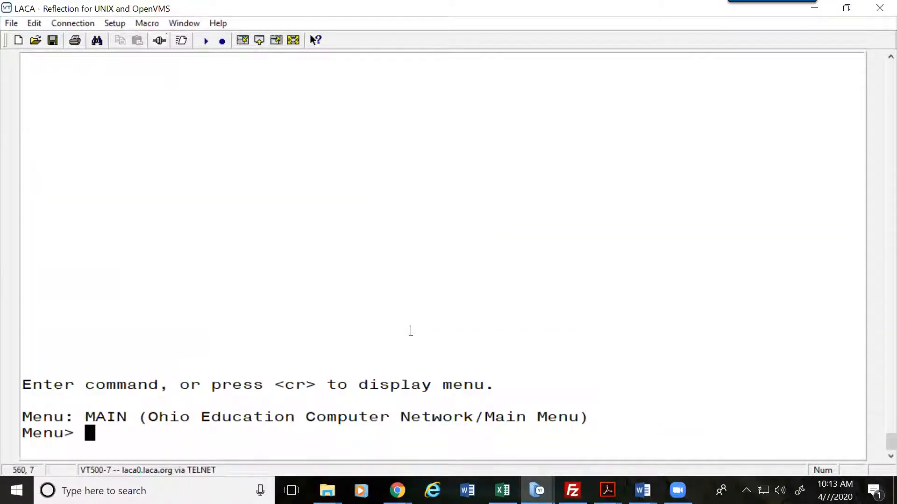
type("acct")
key("BackSpace")
key("BackSpace")
key("BackSpace")
key("BackSpace")
key("BackSpace")
type("a")
key("BackSpace")
type("ua")
key("BackSpace")
type("saload")
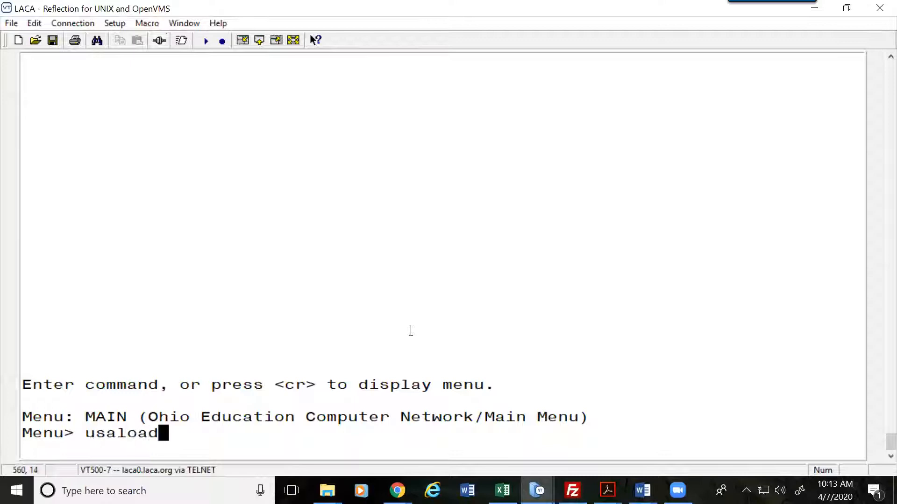
key("Return")
key("Return")
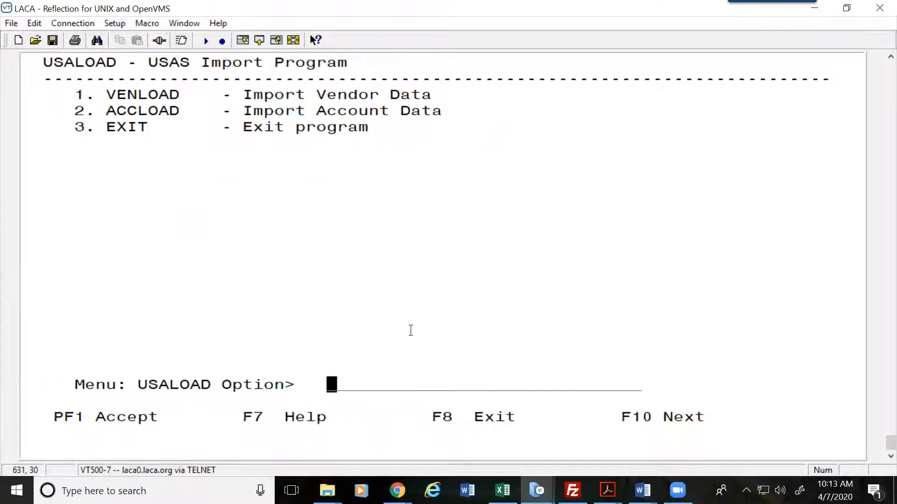
Step: Open ACCLOAD, set the update-or-report field to U, then cancel and exit to Menu>
type("2")
key("Return")
key("Tab")
key("Tab")
key("Tab")
key("Tab")
type("U")
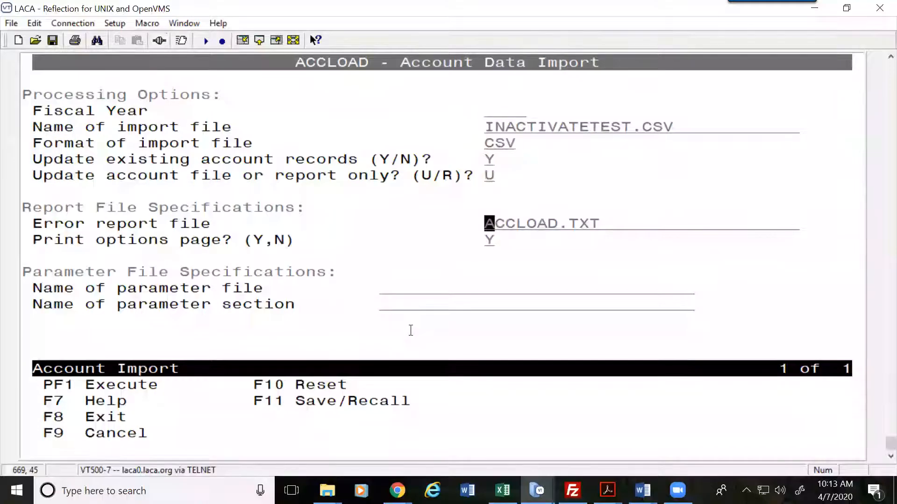
key("F9")
key("F9")
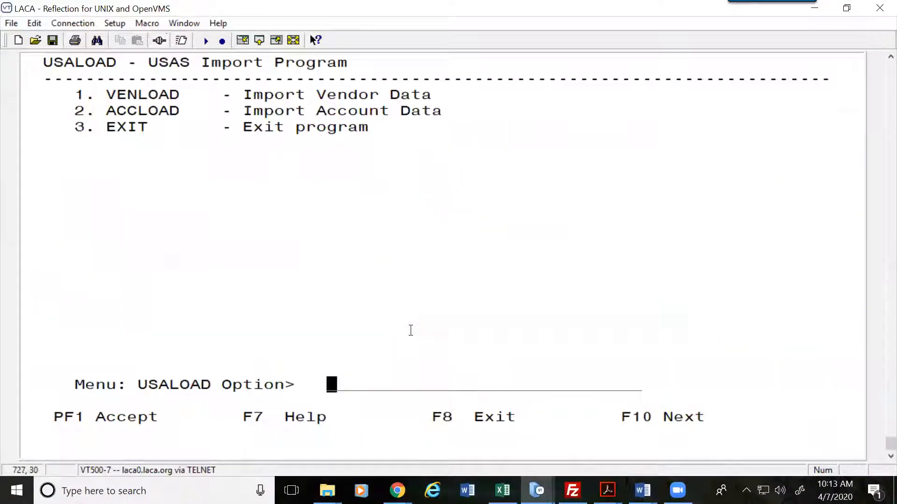
key("F8")
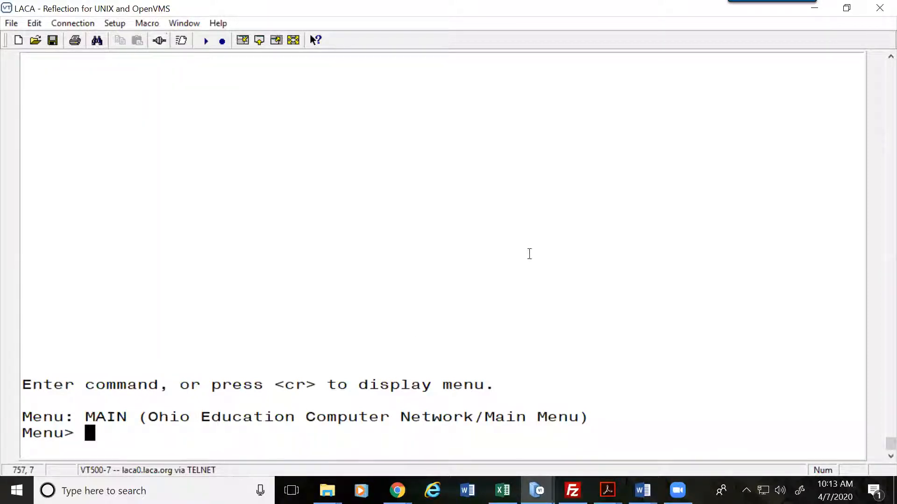
left_click(813, 5)
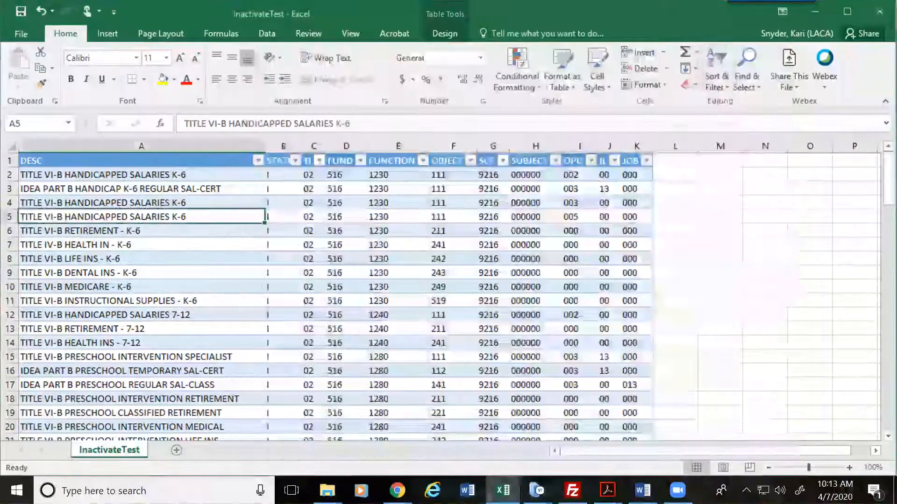
Step: Close the InactivateTest workbook without saving and relaunch Excel 2016 from the taskbar
left_click(703, 63)
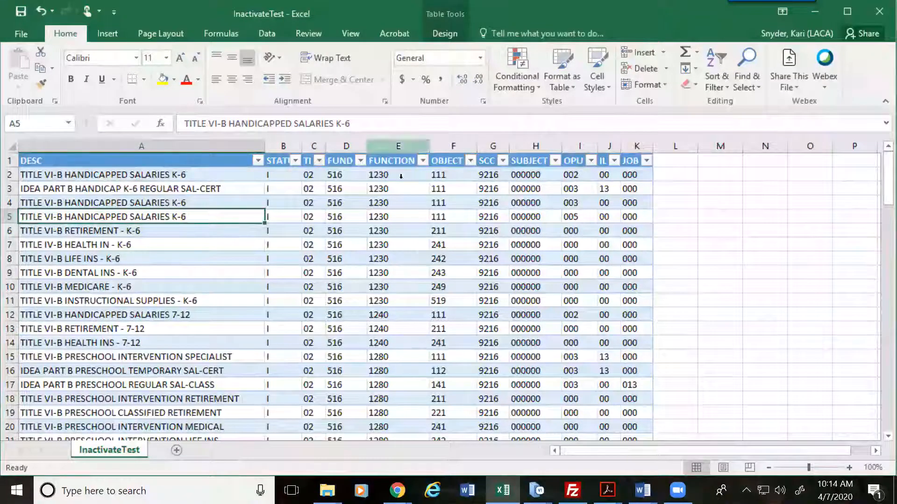
left_click(873, 14)
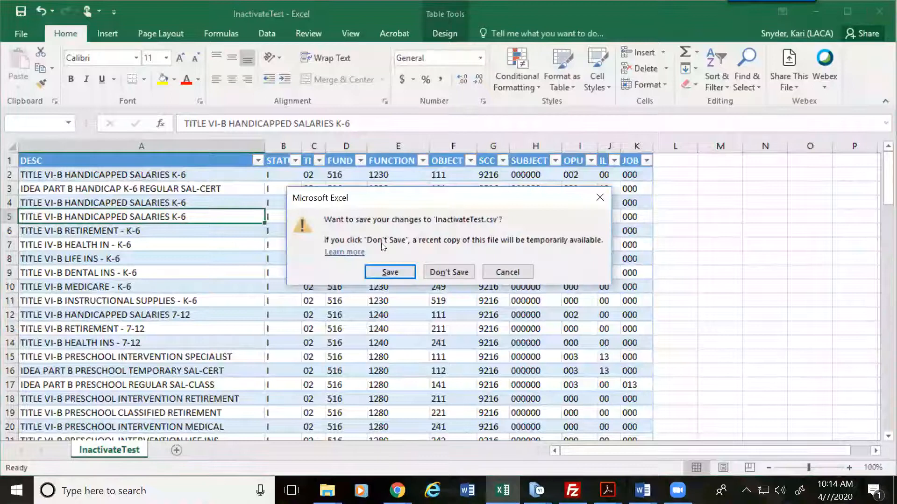
left_click(448, 272)
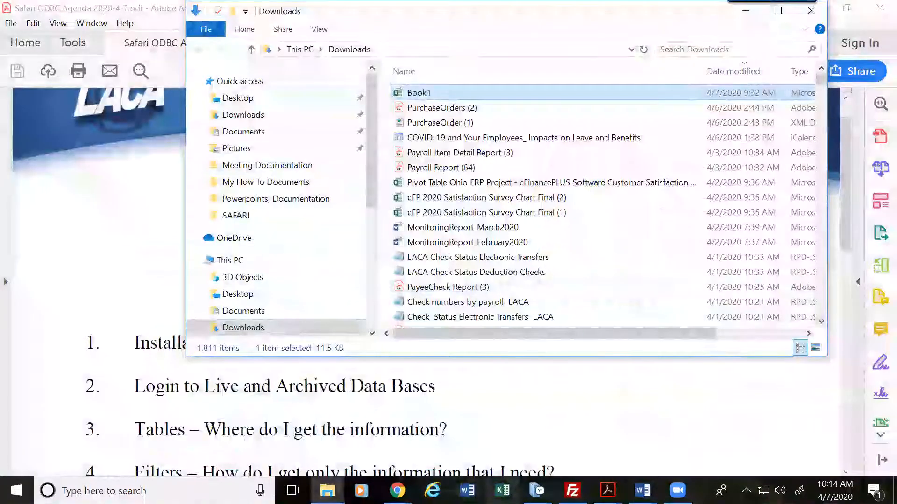
right_click(502, 491)
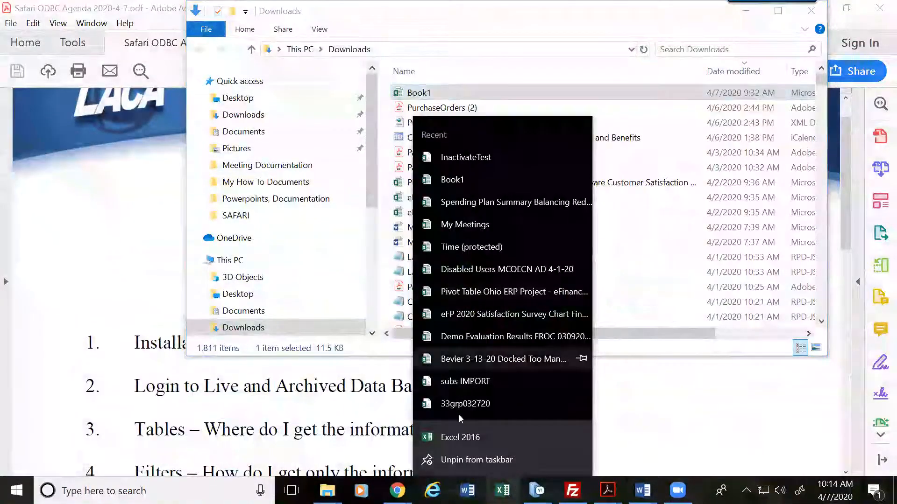
left_click(469, 438)
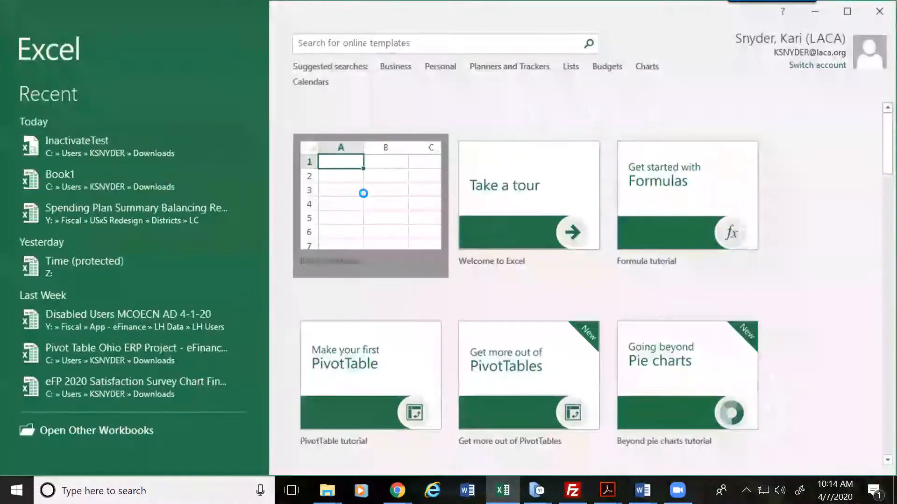
Step: In a new blank workbook, start a Microsoft Query import from the USPS* data source
left_click(363, 193)
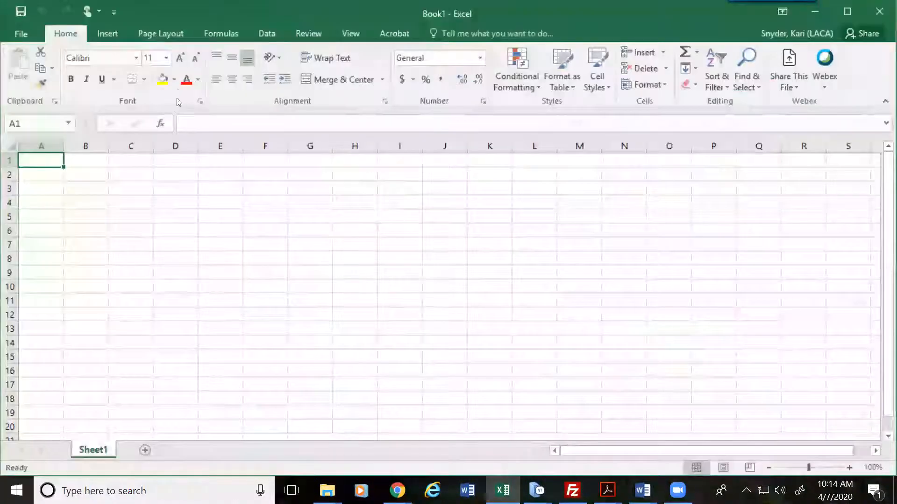
left_click(270, 30)
left_click(40, 82)
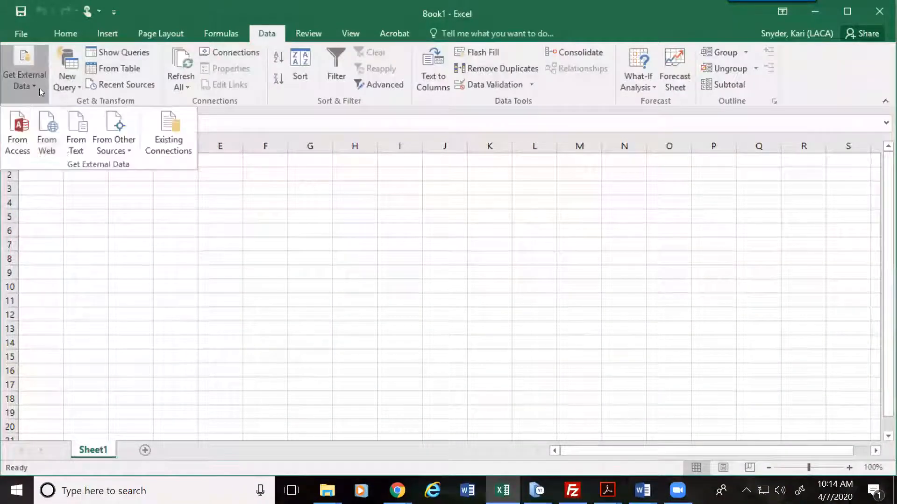
left_click(117, 148)
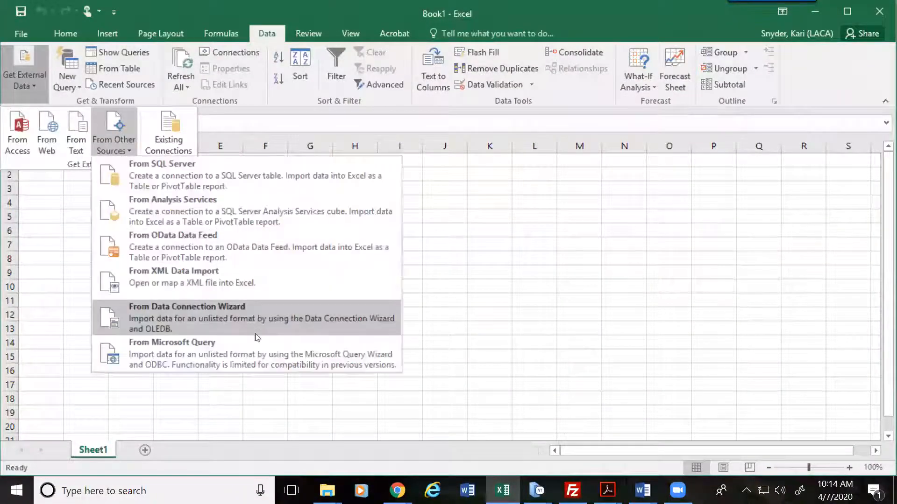
left_click(228, 356)
left_click(337, 280)
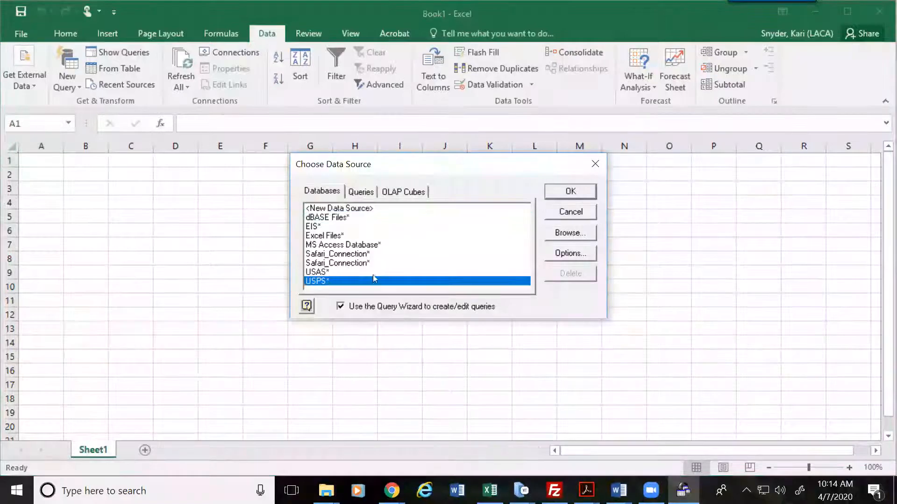
left_click(560, 192)
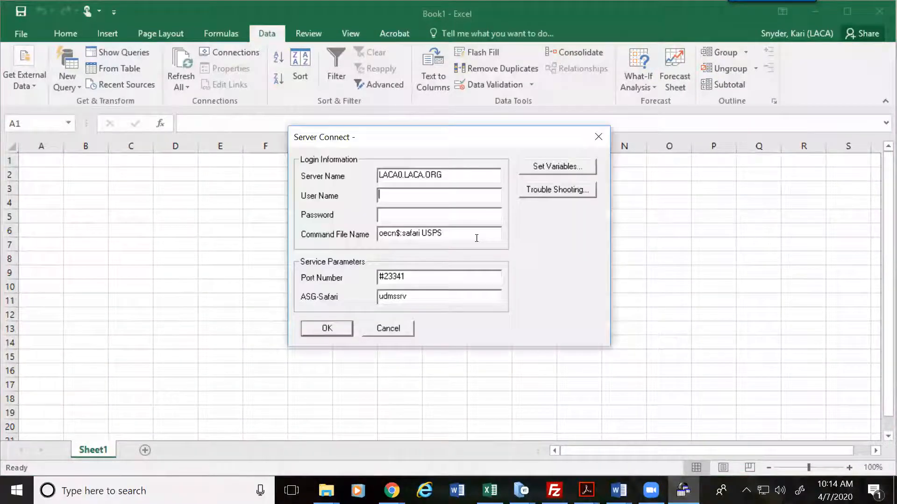
Step: Log in with the user name and password, complete the command file name, and connect
key("Tab")
type("*****")
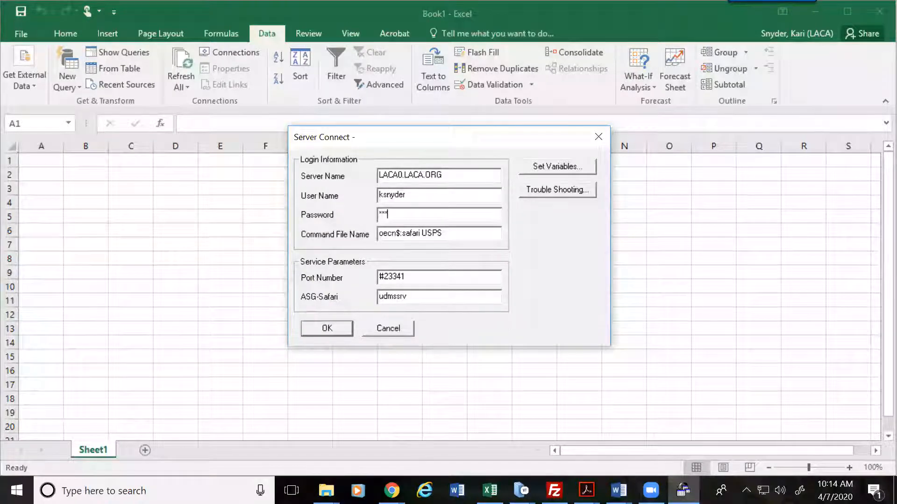
type("***********")
key("Tab")
key("End")
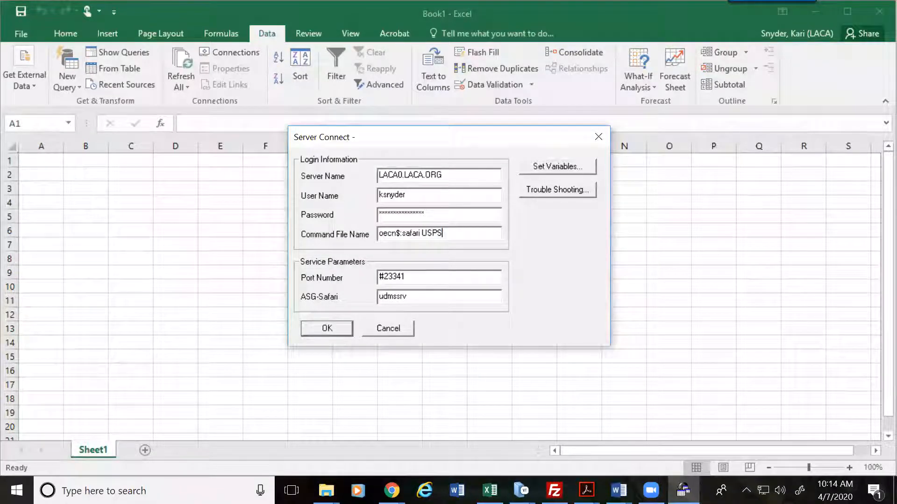
type("sa")
key("Return")
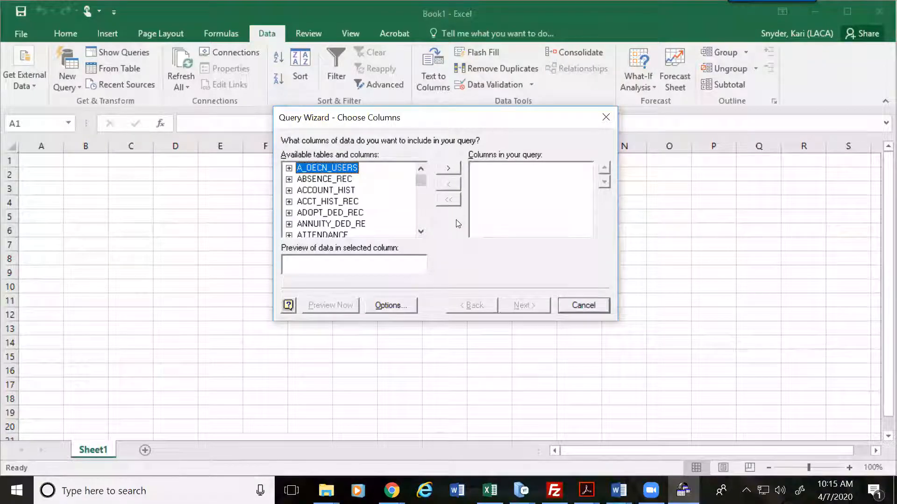
left_click_drag(420, 233, 421, 233)
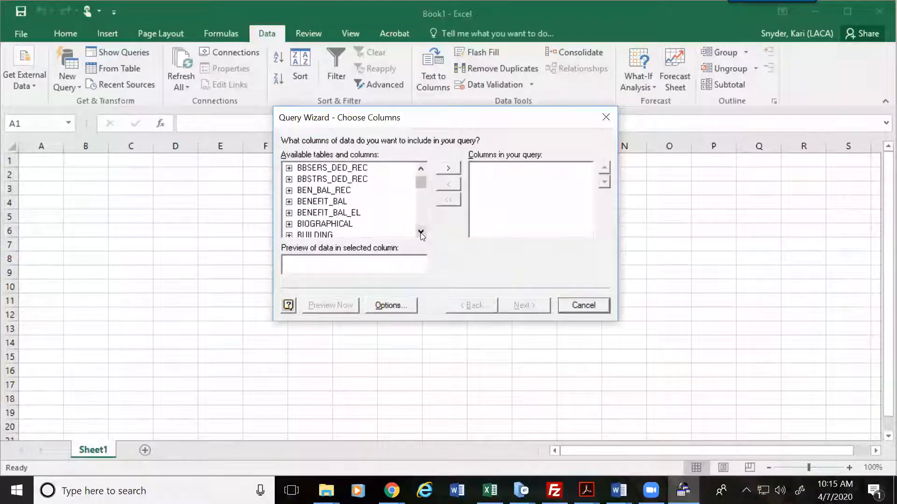
Step: Scroll the available tables and expand PAYACT_JOB_INF to list its columns
left_click_drag(423, 183, 424, 208)
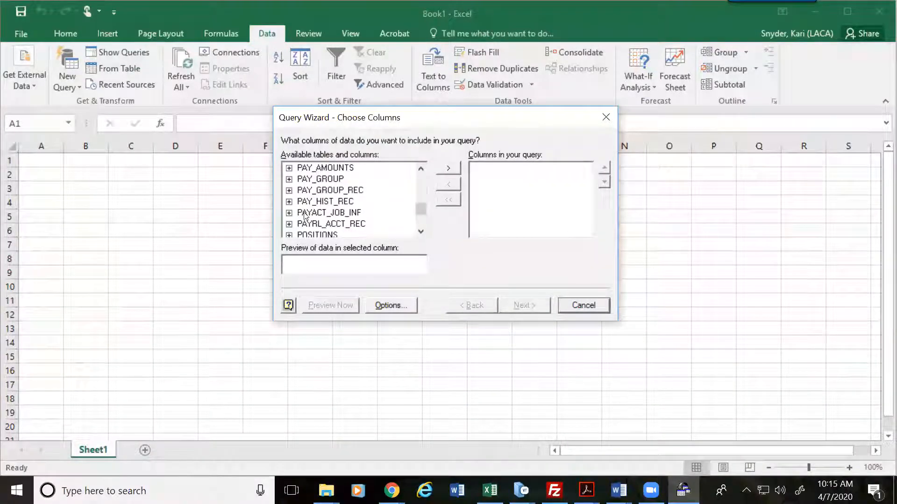
left_click(289, 213)
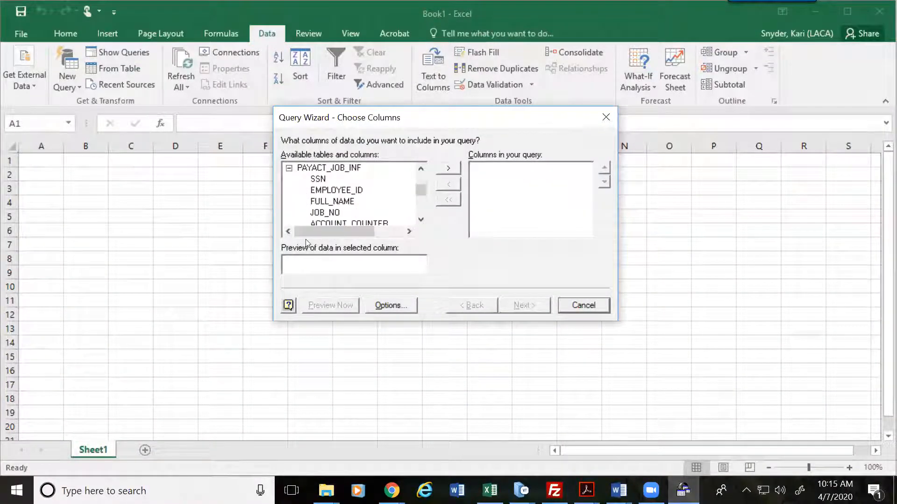
Step: Add EMPLOYEE_ID from PAYACT_JOB_INF as the first query column
double_click(344, 190)
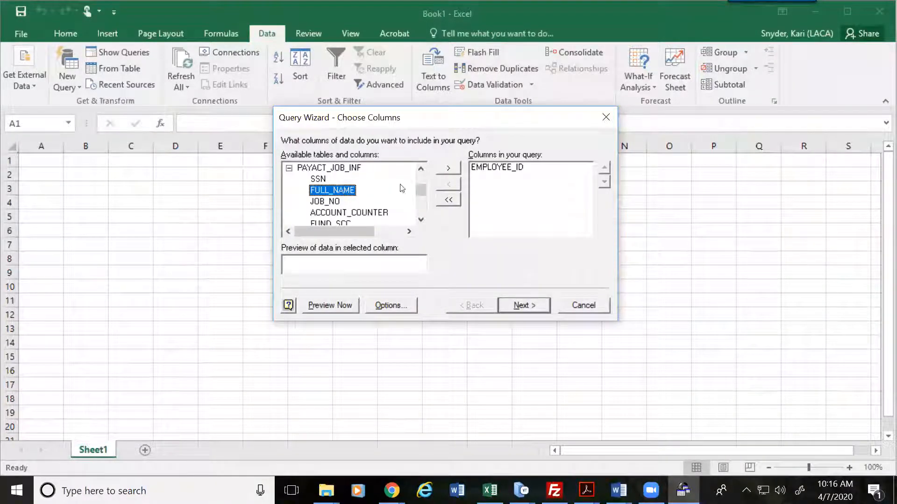
Step: Add FULL_NAME, JOB_NO, ACCOUNT_COUNTER, FUND, SCC and FUNCTION to the query columns
double_click(348, 192)
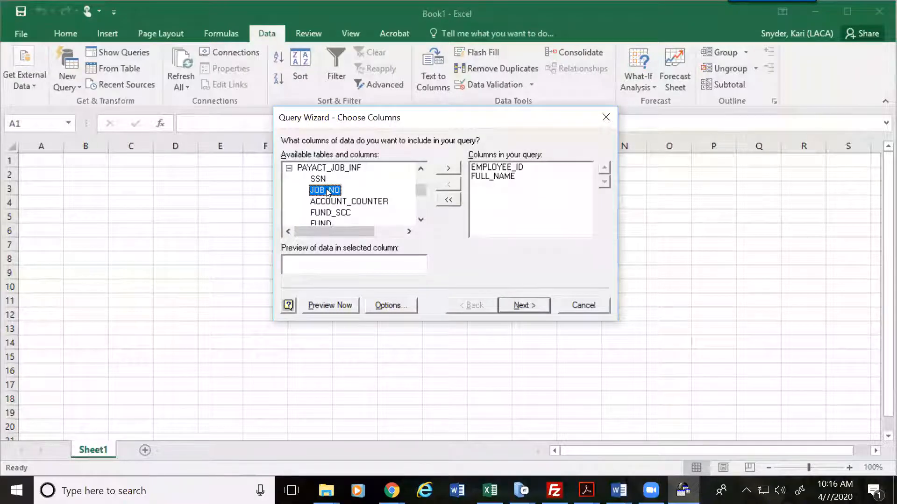
double_click(326, 190)
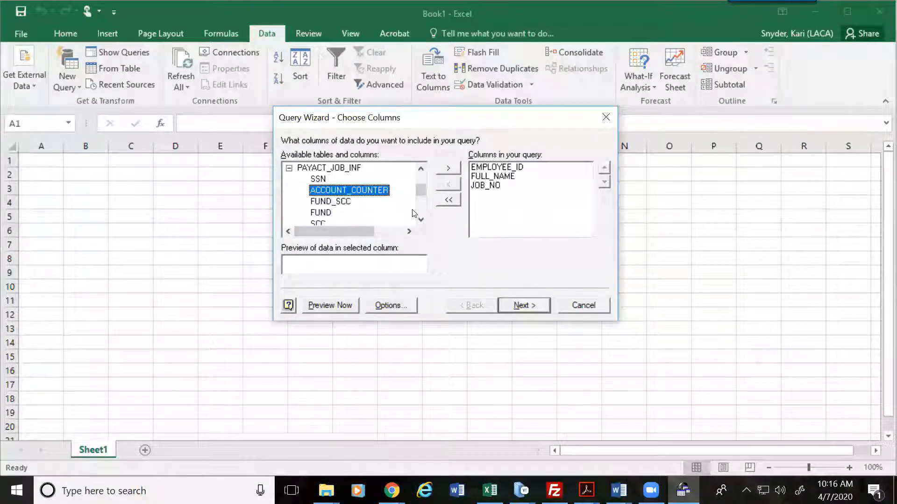
double_click(351, 190)
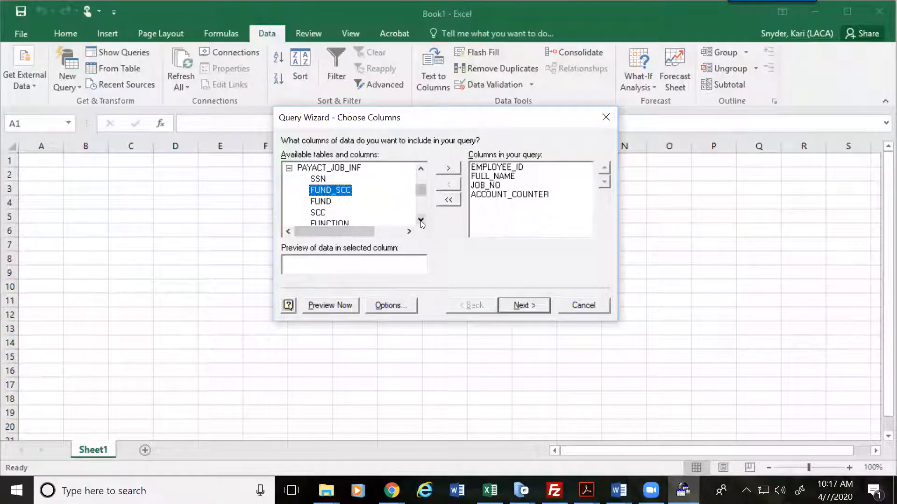
double_click(322, 202)
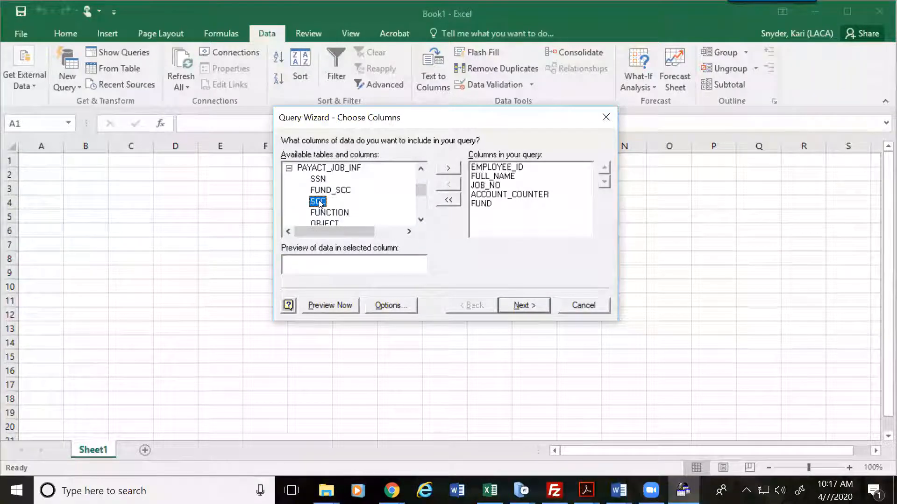
double_click(321, 202)
double_click(325, 205)
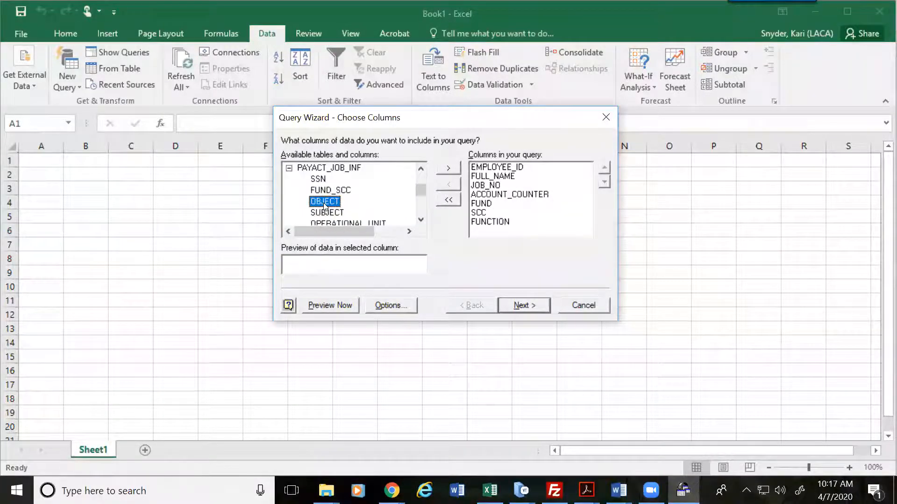
Step: Add OBJECT, SUBJECT, OPERATIONAL_UNIT, INSTRUCTIONAL_LEVEL, JOB, PERCENT and FIXED_OR_PERCENT to the query
double_click(325, 204)
double_click(325, 205)
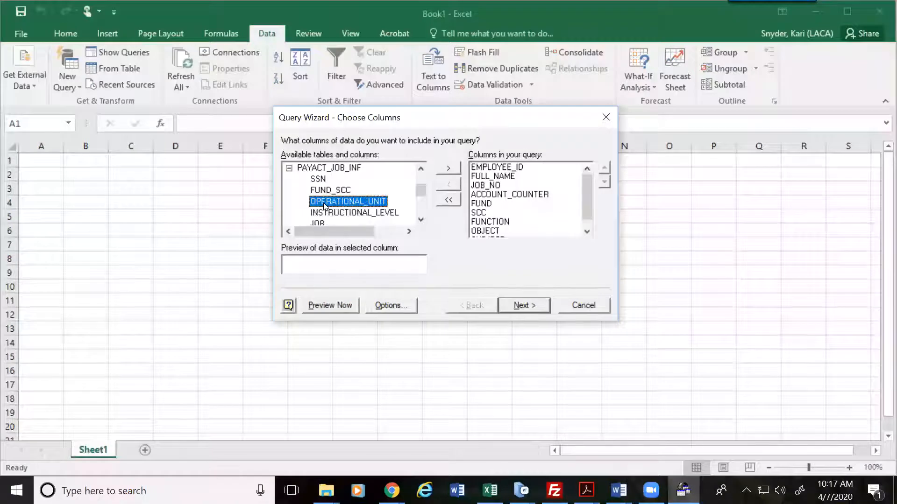
double_click(324, 205)
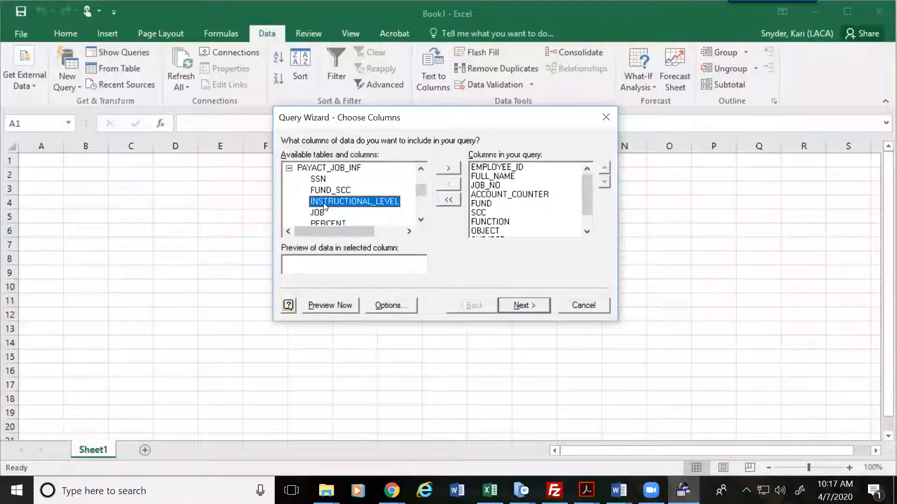
double_click(324, 204)
double_click(323, 205)
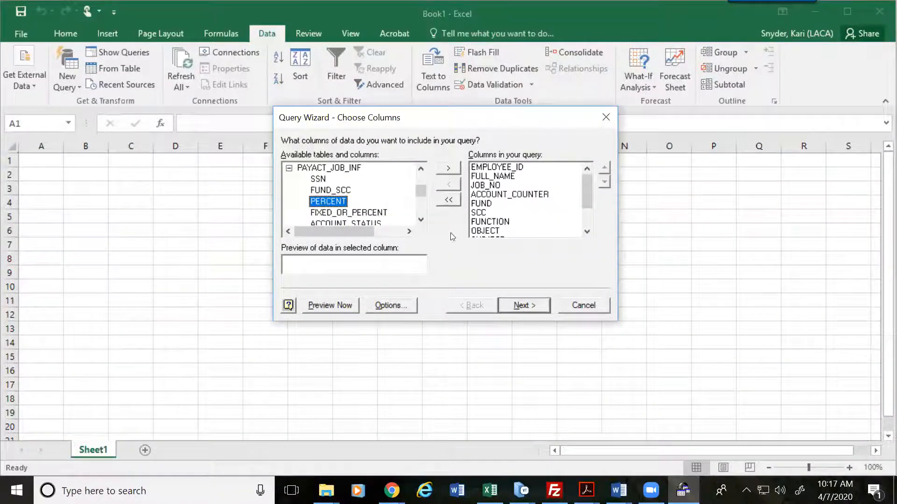
scroll(590, 191, "down", 2)
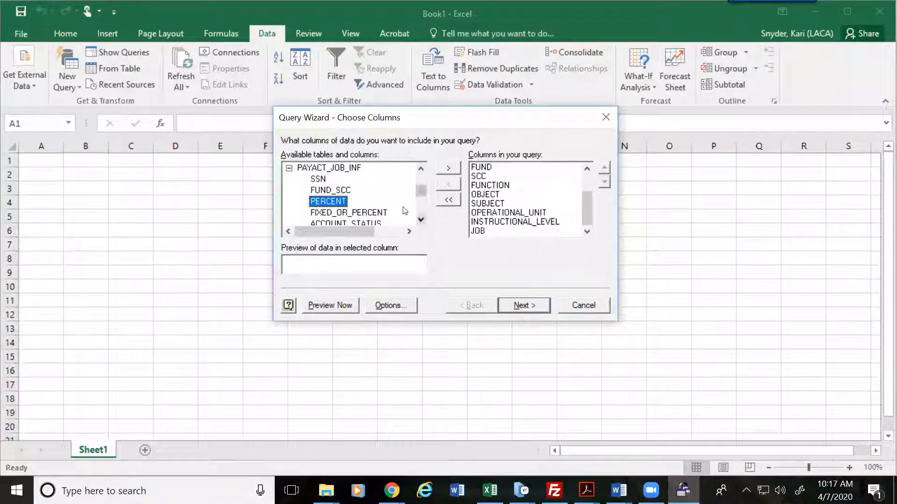
double_click(320, 201)
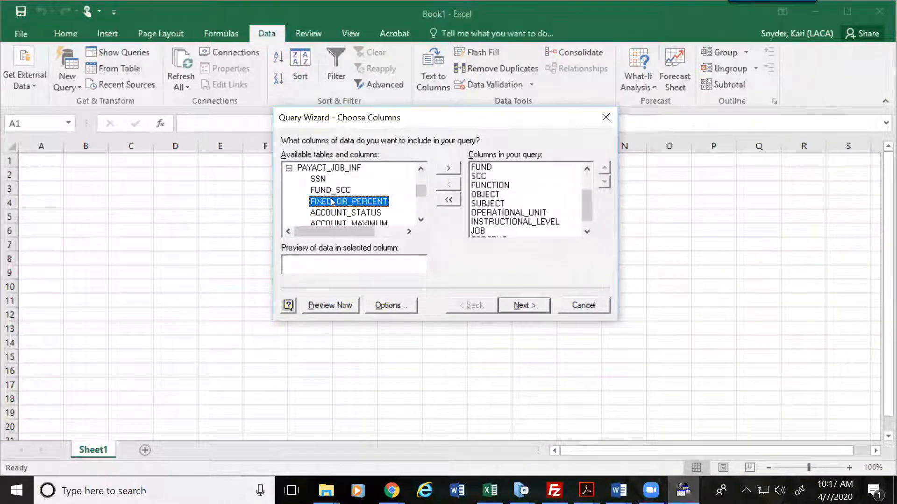
double_click(333, 201)
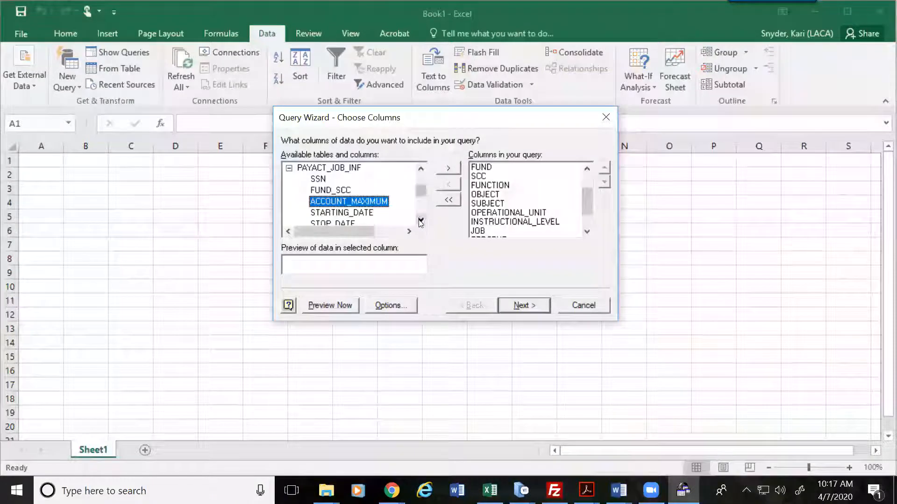
scroll(355, 206, "down", 2)
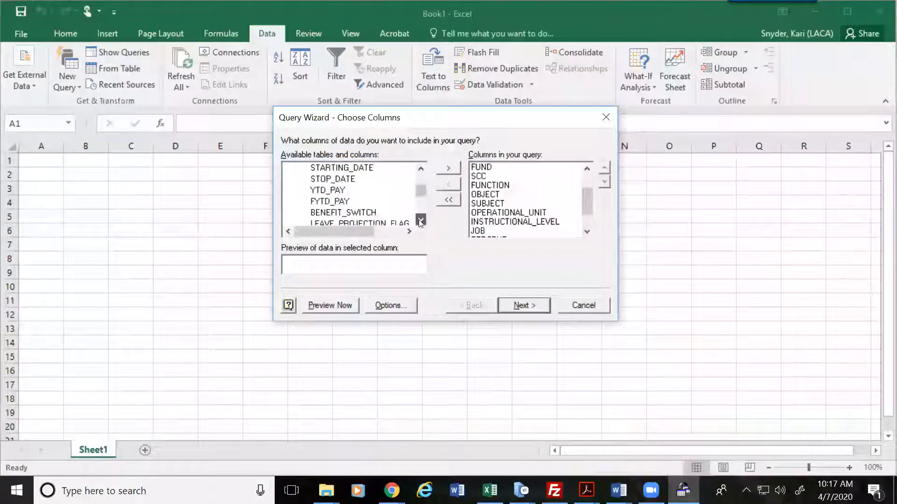
Step: Add FYTD_PAY to the query and scroll further down the available columns
left_click(326, 204)
double_click(325, 204)
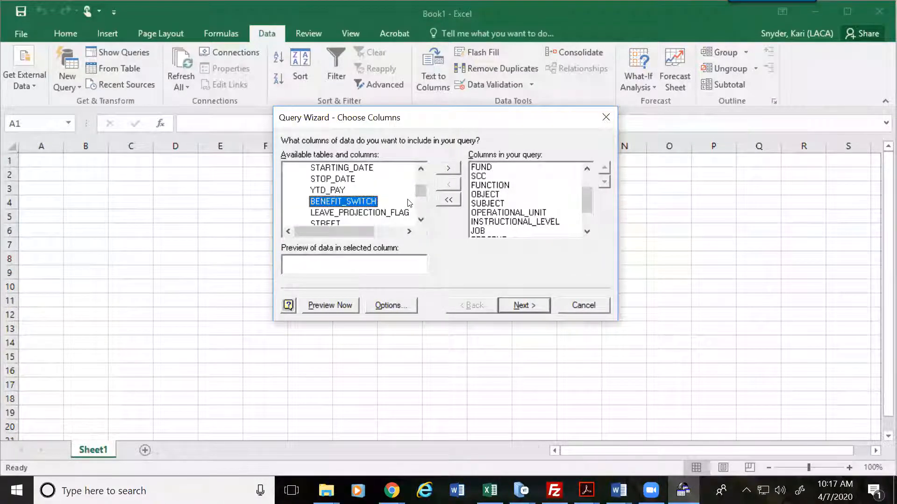
left_click(420, 220)
left_click(420, 219)
left_click(420, 220)
left_click(420, 220)
left_click(420, 219)
left_click(420, 219)
double_click(421, 220)
double_click(421, 220)
left_click(420, 220)
double_click(420, 220)
double_click(420, 220)
left_click(420, 220)
double_click(421, 219)
left_click(420, 220)
double_click(420, 220)
left_click(420, 219)
double_click(420, 219)
double_click(421, 220)
left_click(420, 219)
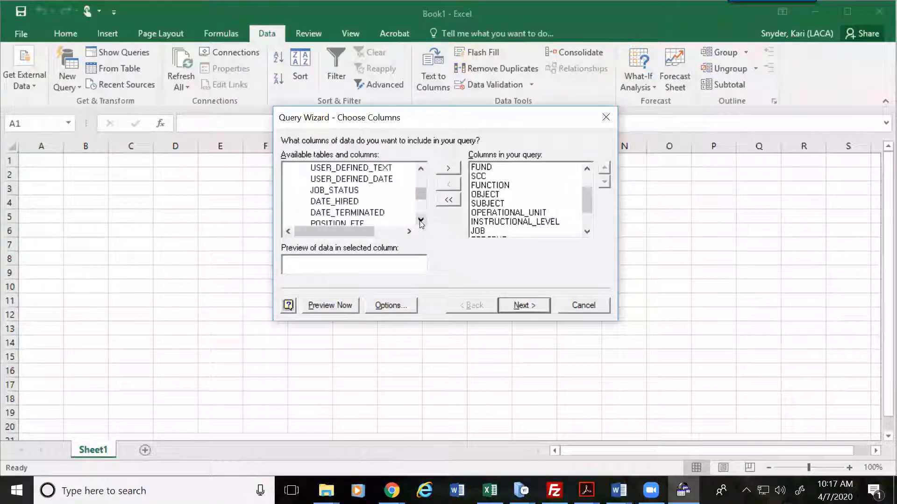
Step: Add JOB_STATUS, JOB_TITLE, BUILDING and DEPARTMENT to the query columns
double_click(347, 190)
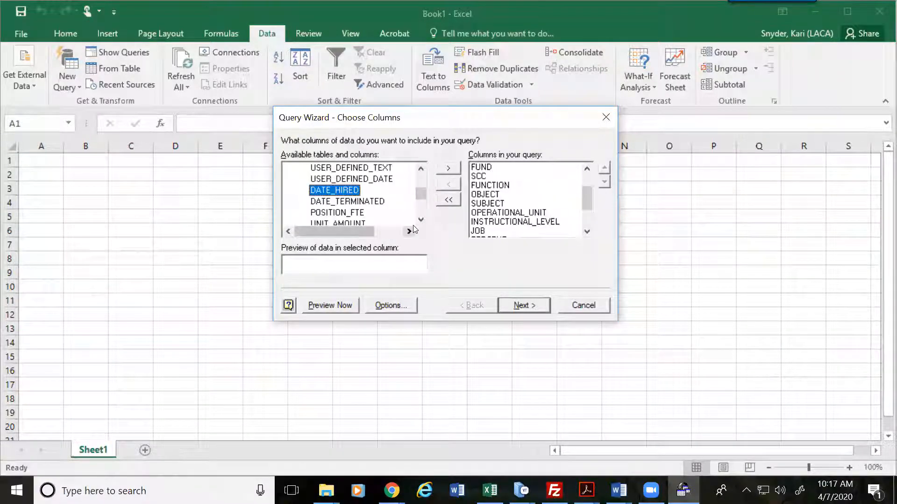
double_click(420, 218)
double_click(421, 220)
double_click(420, 220)
double_click(421, 219)
double_click(420, 219)
double_click(346, 190)
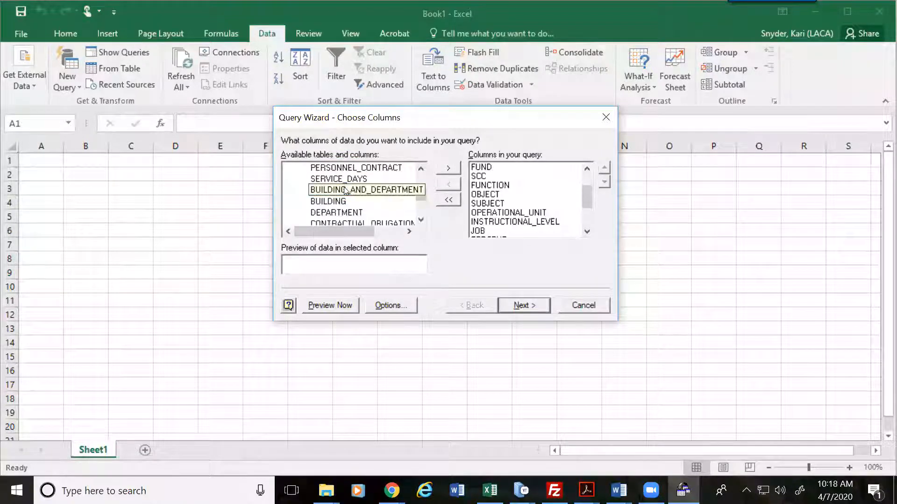
left_click(346, 190)
double_click(338, 201)
double_click(338, 200)
Step: Add BUILDING_IRN, FUND_SOURCE_CODE_1 and FUND_SOURCE_PERCENT_1 to the query columns
left_click(420, 220)
left_click(420, 220)
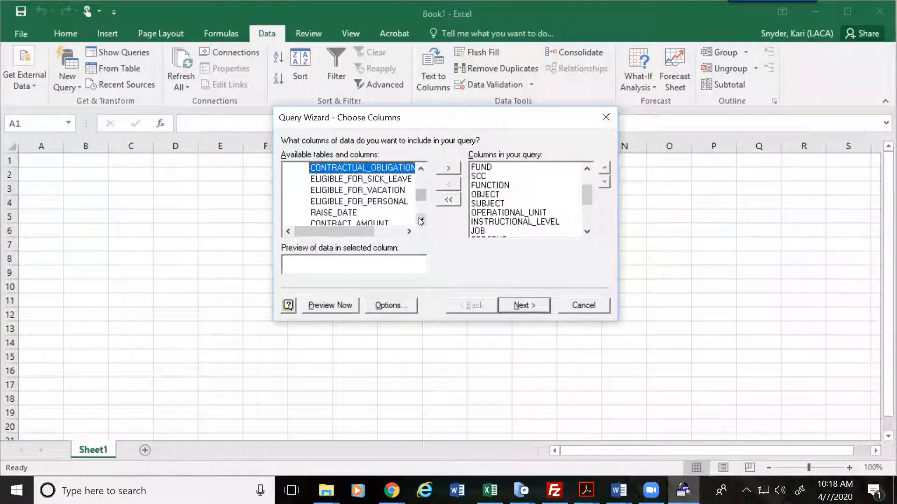
left_click(421, 220)
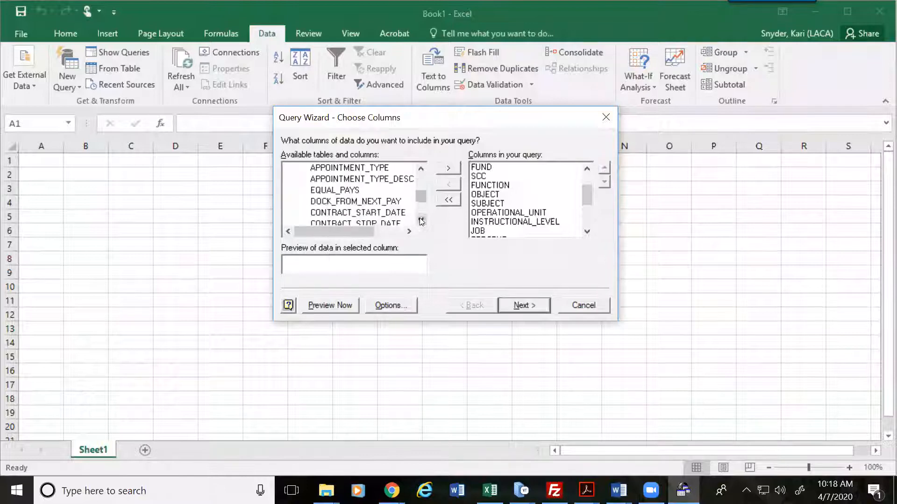
left_click(420, 220)
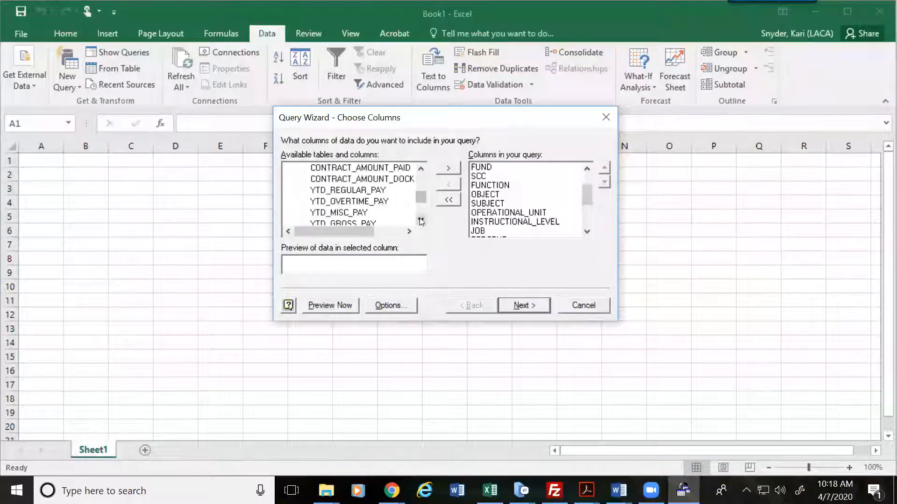
left_click(421, 220)
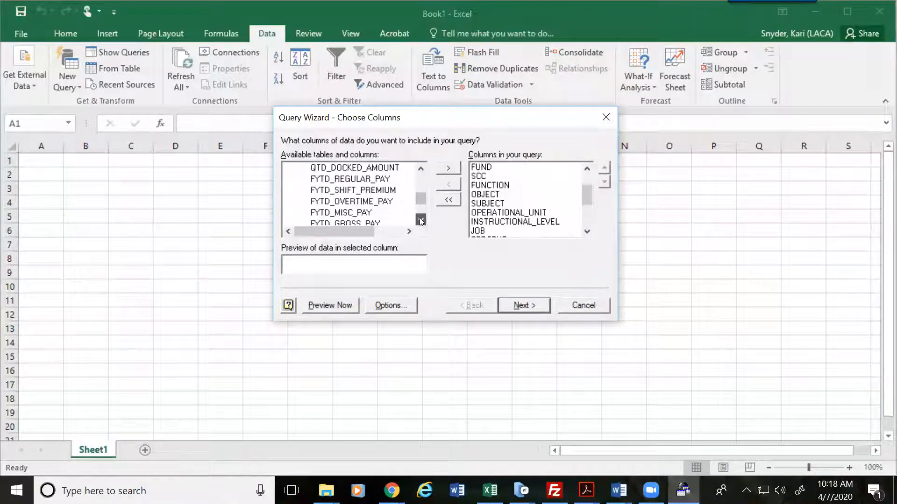
left_click(420, 220)
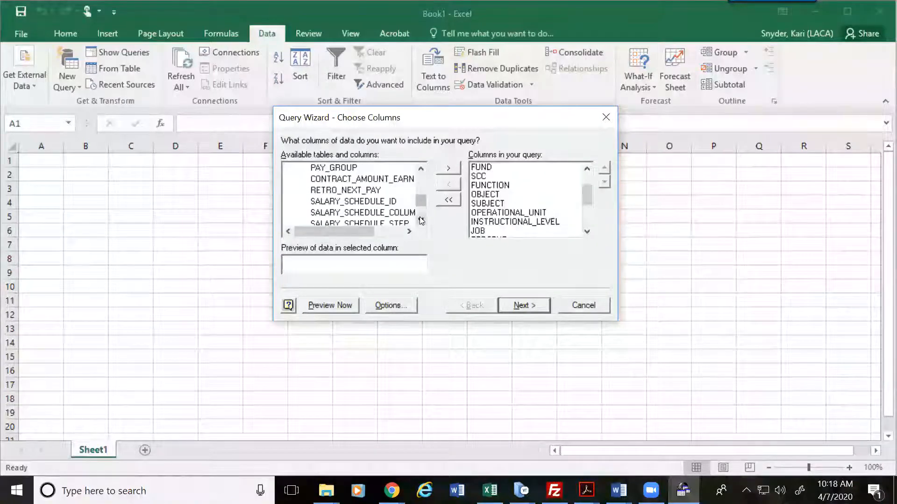
left_click(420, 220)
left_click(420, 220)
left_click(420, 220)
left_click(420, 220)
left_click(421, 220)
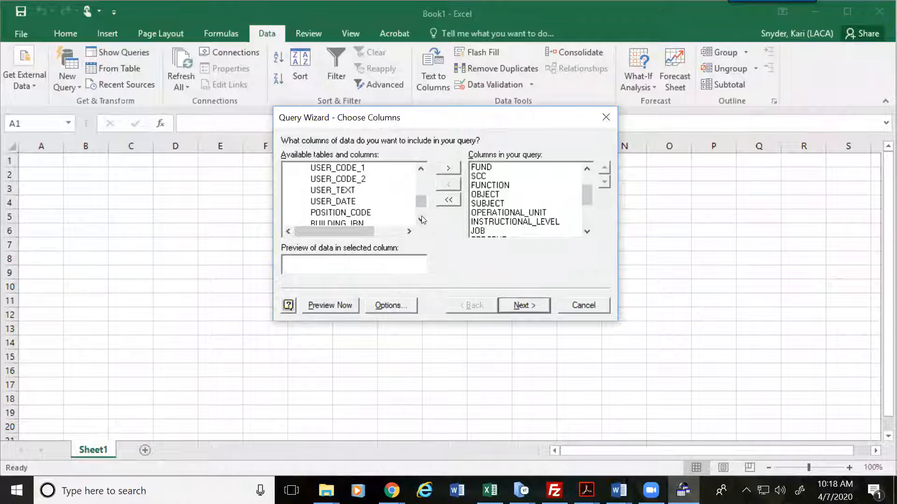
left_click(420, 220)
left_click(421, 220)
double_click(360, 201)
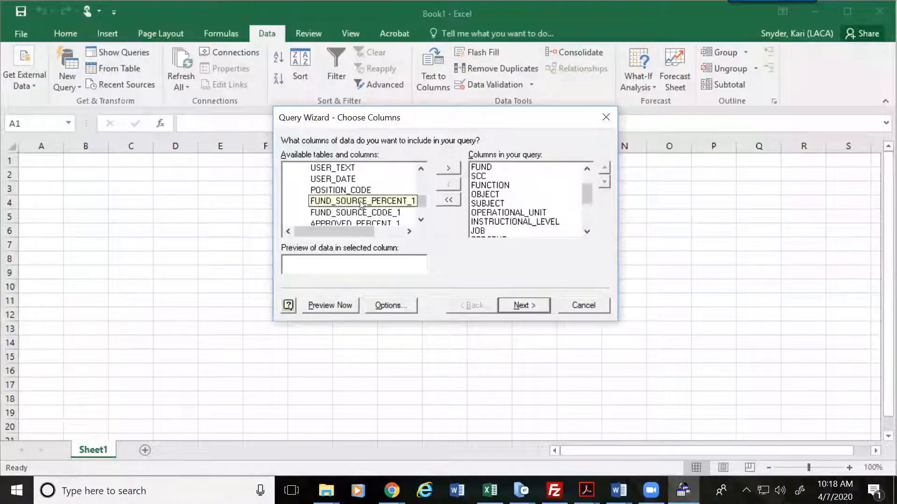
double_click(381, 213)
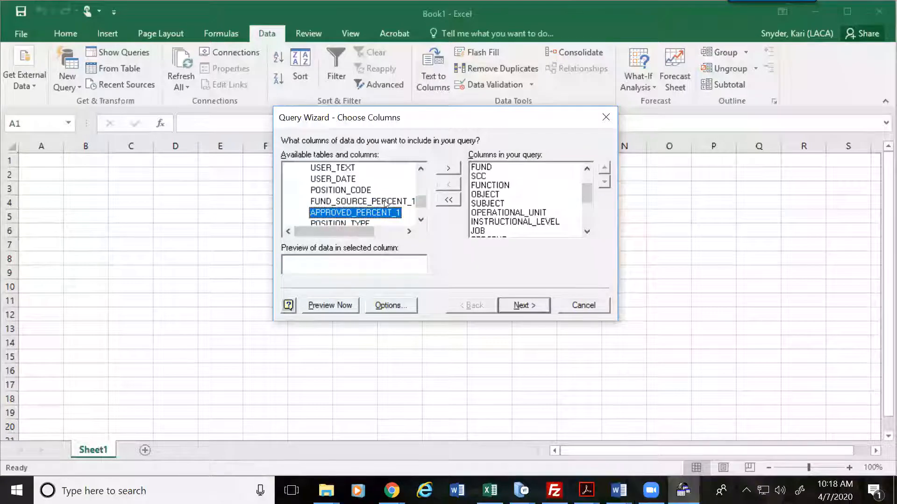
double_click(385, 203)
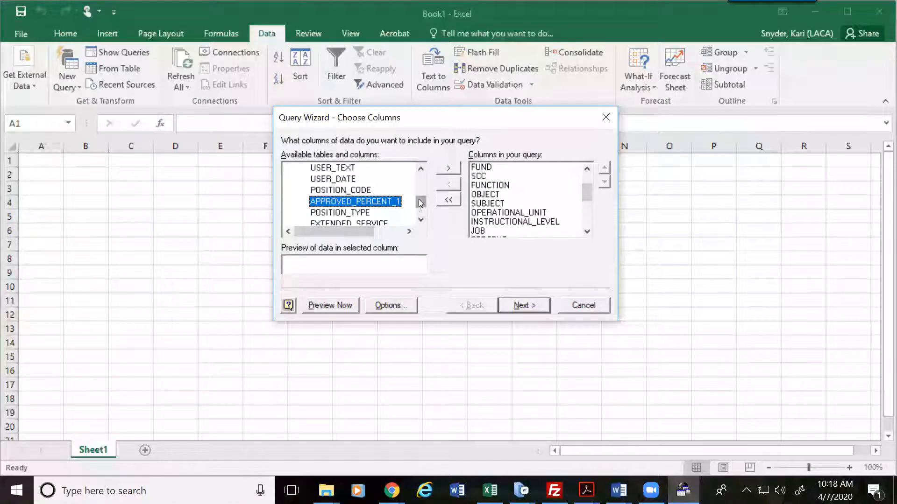
Step: Scroll through the remaining available columns and select CONTRACT_AMOUNT_EARN
left_click(421, 220)
left_click(421, 219)
left_click(420, 219)
left_click(420, 220)
left_click(420, 222)
left_click(421, 221)
left_click(421, 222)
left_click(421, 221)
left_click(420, 221)
left_click(421, 222)
left_click(421, 221)
left_click(421, 221)
left_click(421, 222)
left_click(420, 221)
left_click(421, 221)
left_click(421, 222)
left_click(421, 221)
left_click(421, 222)
left_click(421, 221)
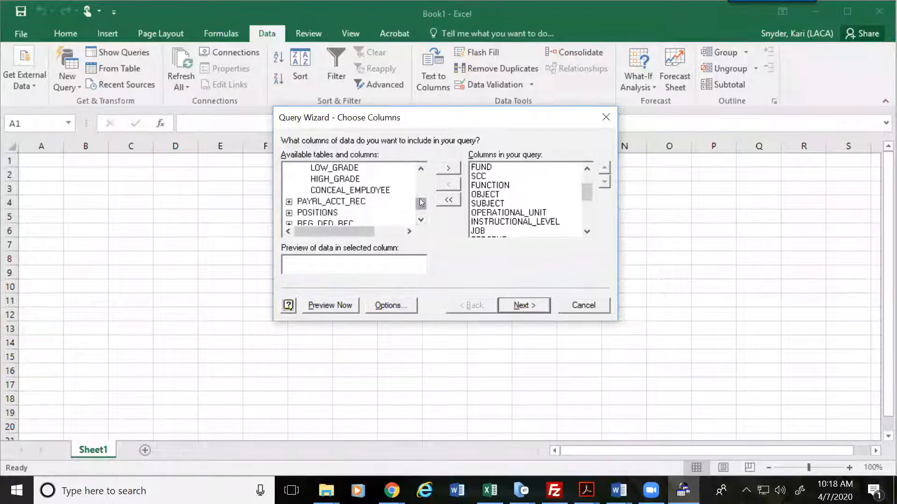
left_click(421, 169)
left_click(421, 170)
left_click(421, 169)
left_click(421, 170)
left_click(421, 169)
left_click(421, 170)
left_click(421, 170)
left_click(421, 170)
left_click(421, 170)
left_click(420, 169)
left_click(421, 169)
left_click(421, 170)
left_click(421, 220)
left_click(357, 213)
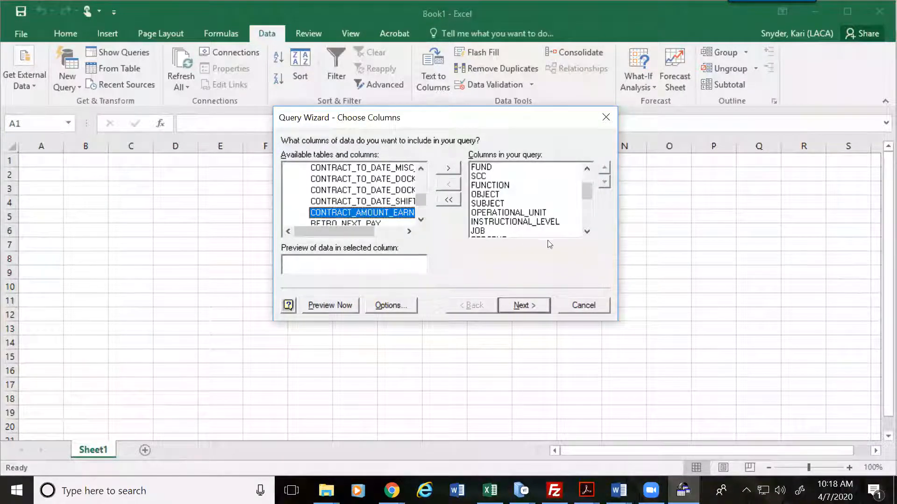
mouse_move(590, 191)
left_mouse_down()
mouse_move(587, 232)
mouse_move(587, 209)
left_mouse_up()
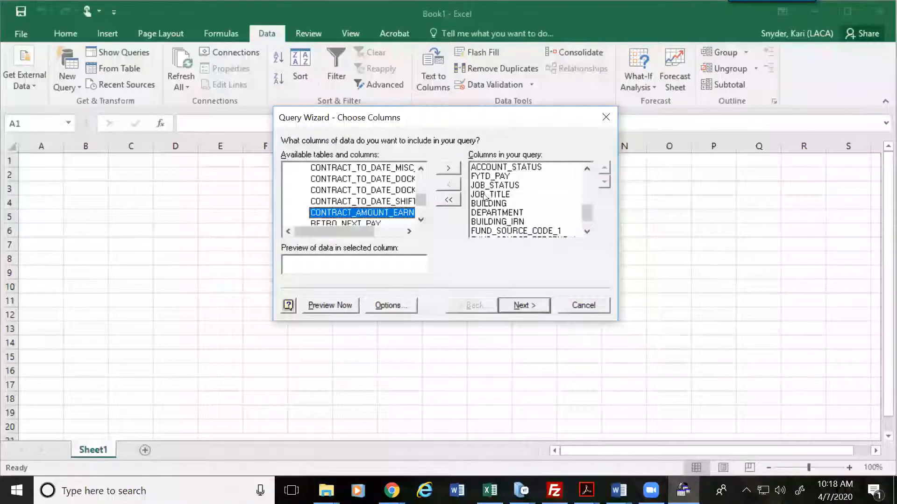
Step: Move JOB_TITLE to third place after EMPLOYEE_ID and FULL_NAME, then continue the wizard
left_click(493, 196)
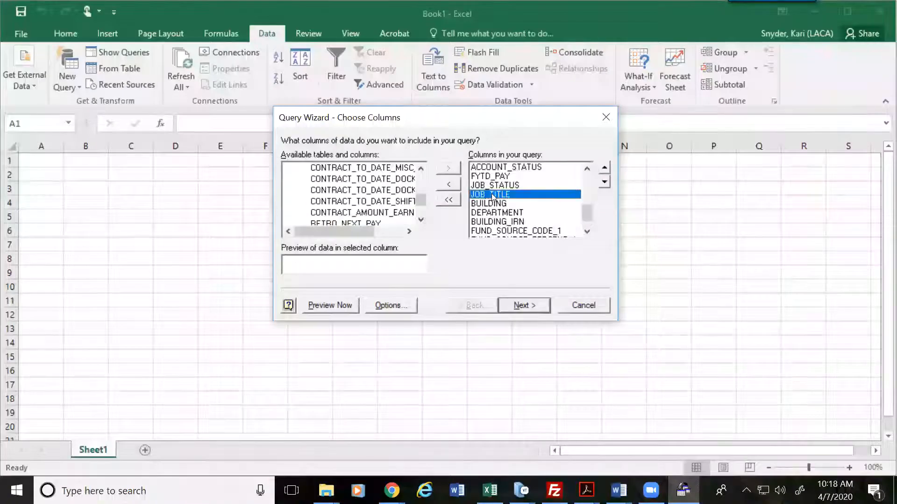
left_click(587, 171)
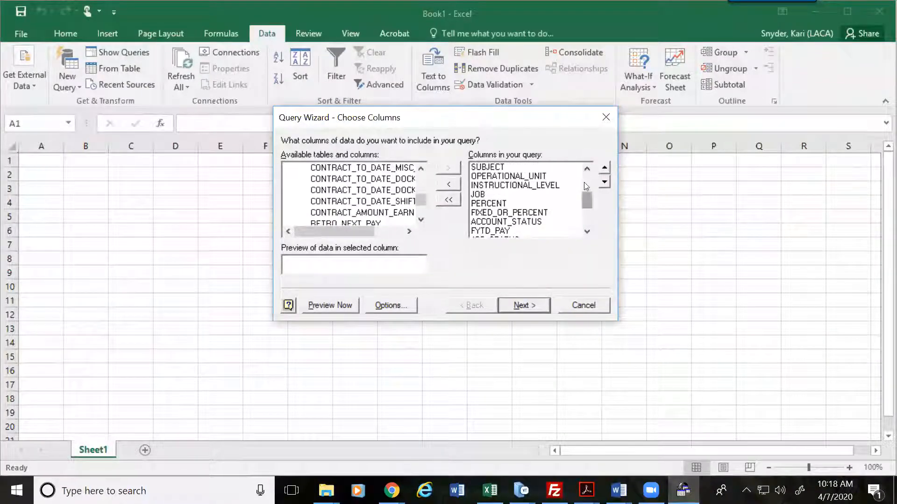
left_click(587, 170)
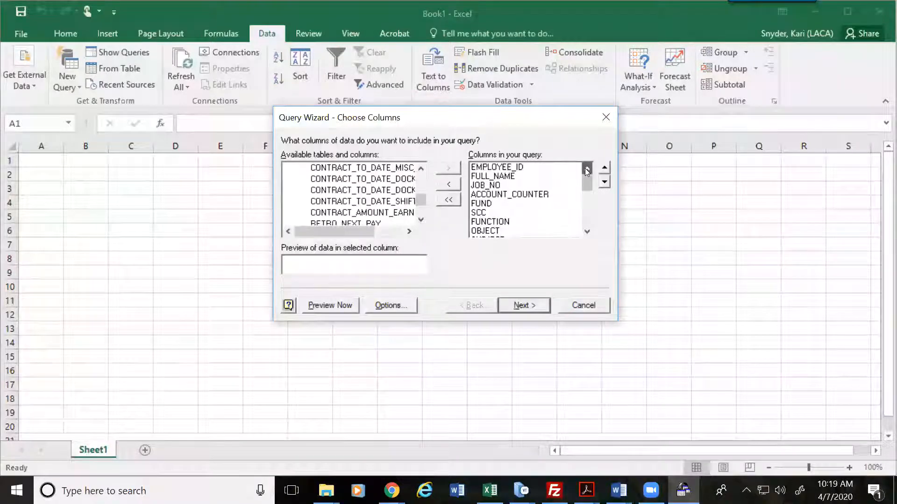
left_click_drag(589, 189, 593, 208)
left_click(605, 169)
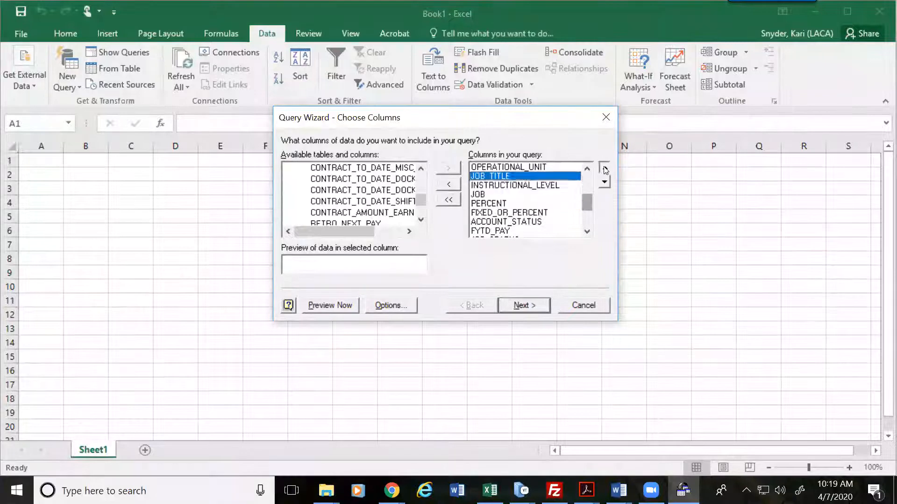
left_click(605, 169)
left_click(605, 169)
left_click(605, 169)
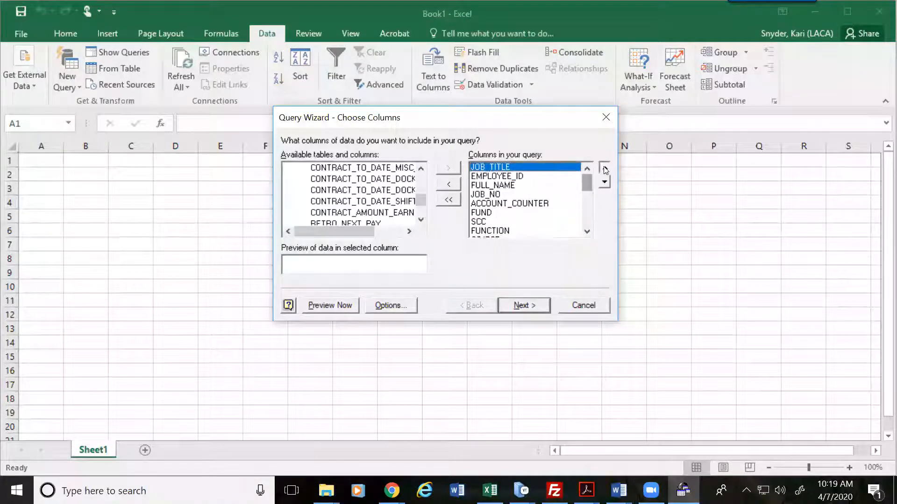
left_click(604, 182)
left_click(604, 182)
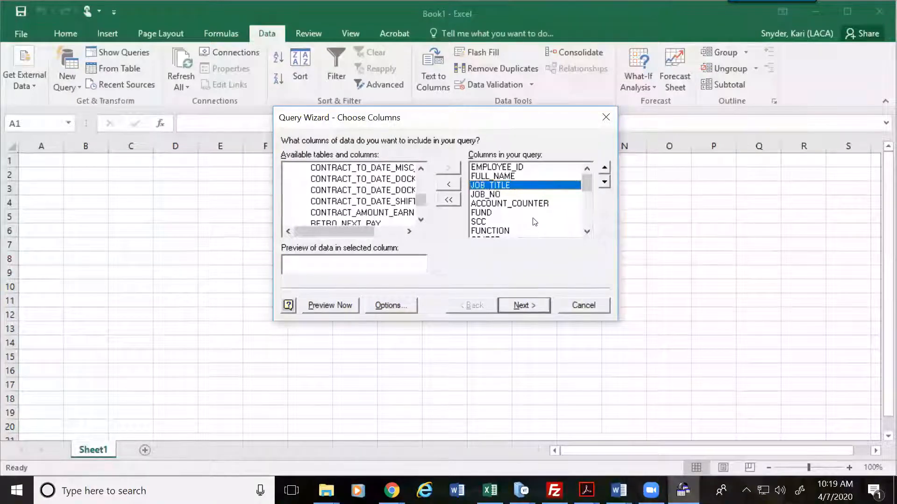
left_click(545, 305)
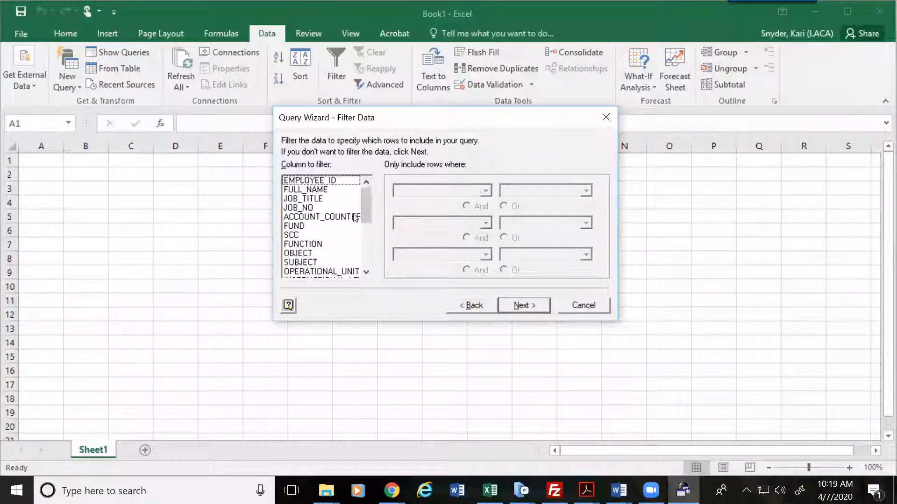
Step: Filter rows to ACCOUNT_STATUS equals A and JOB_STATUS equals 1
scroll(365, 217, "down", 1)
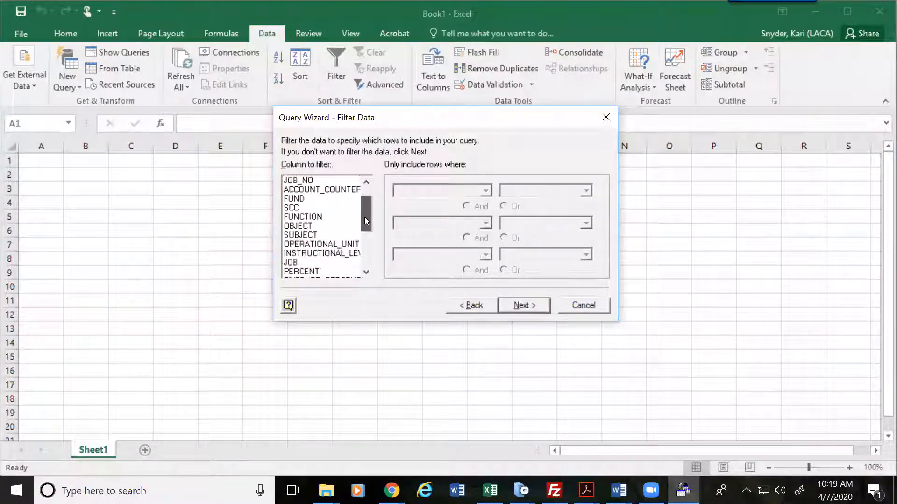
left_click_drag(364, 219, 363, 236)
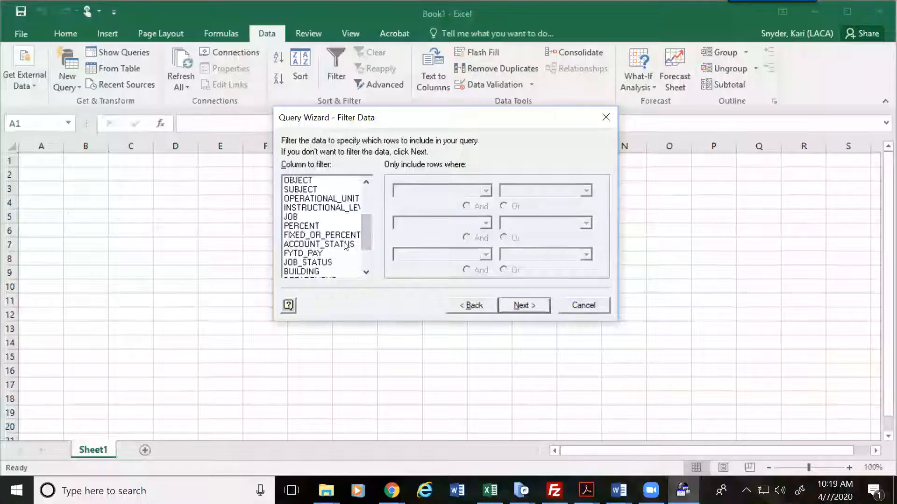
left_click(319, 243)
left_click(485, 190)
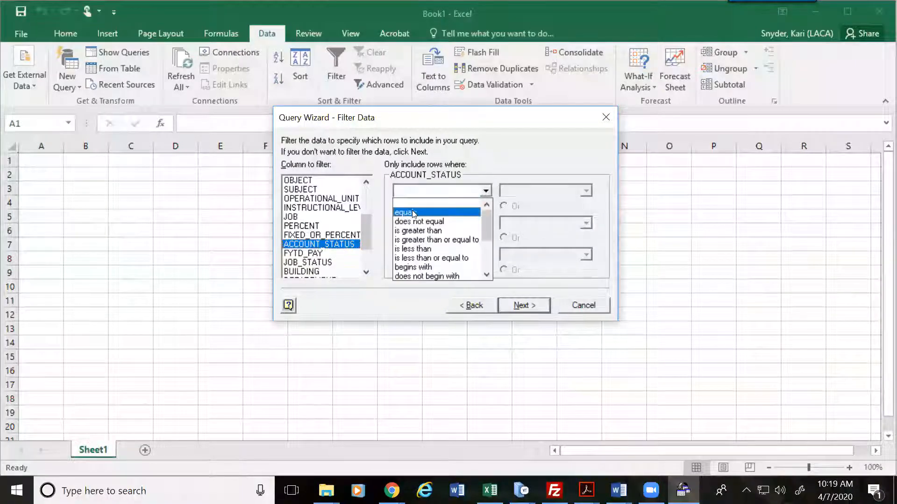
left_click(414, 213)
type("A")
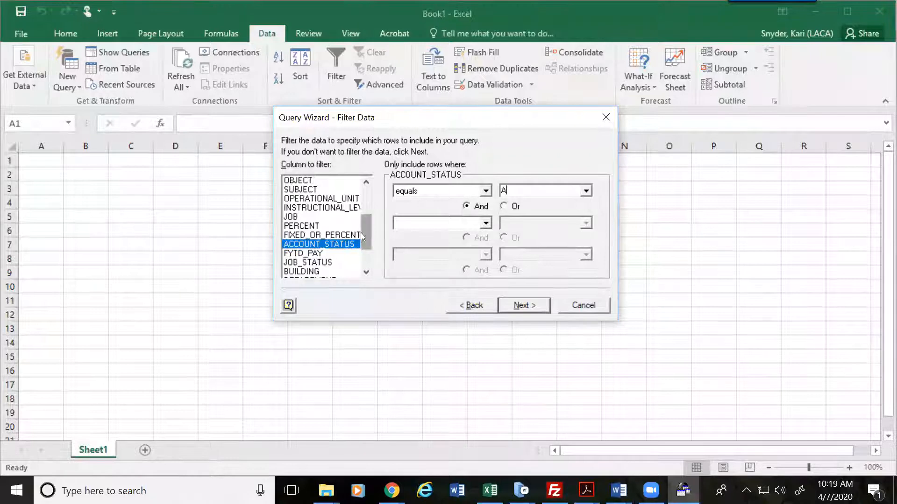
left_click(308, 262)
left_click(443, 189)
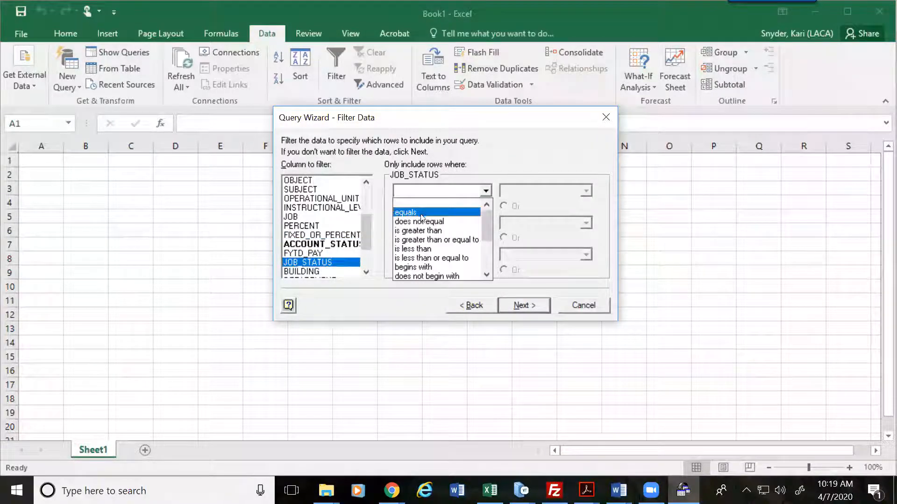
left_click(421, 214)
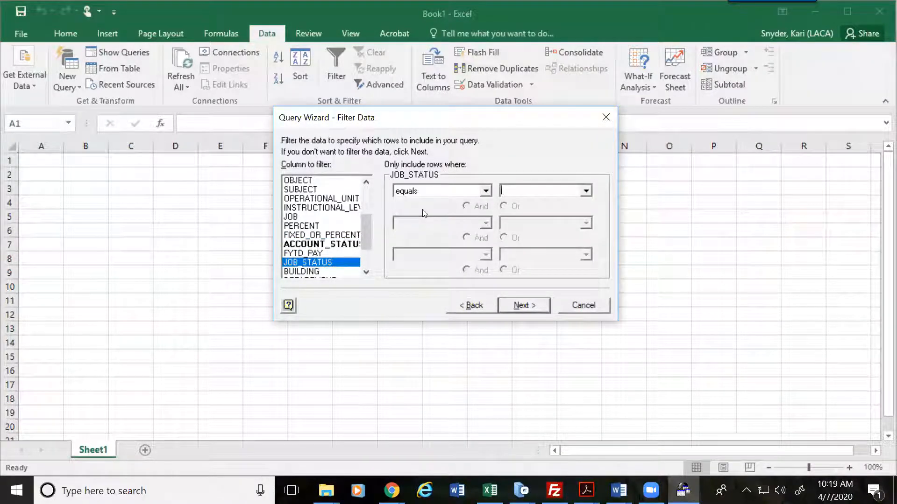
type("1")
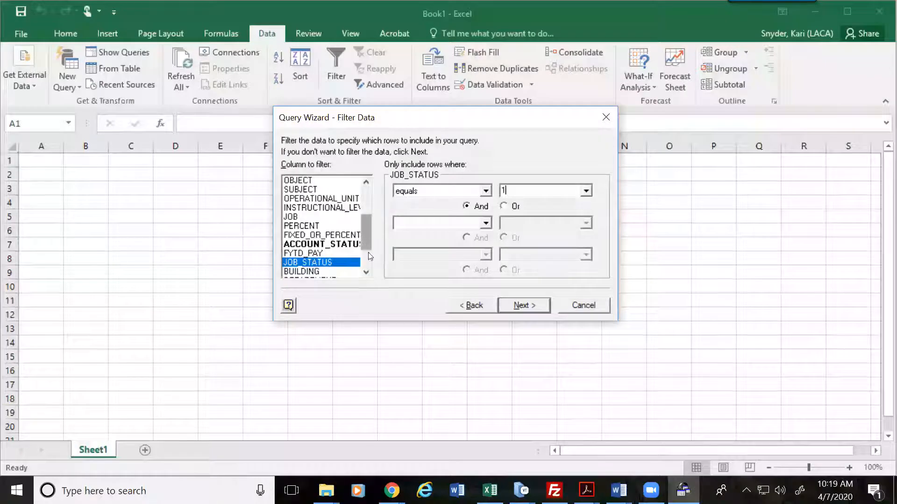
Step: Add a PAY_GROUP equals H filter and proceed to the sort order
scroll(368, 252, "down", 2)
left_click(322, 271)
left_click(459, 194)
left_click(434, 208)
type("H")
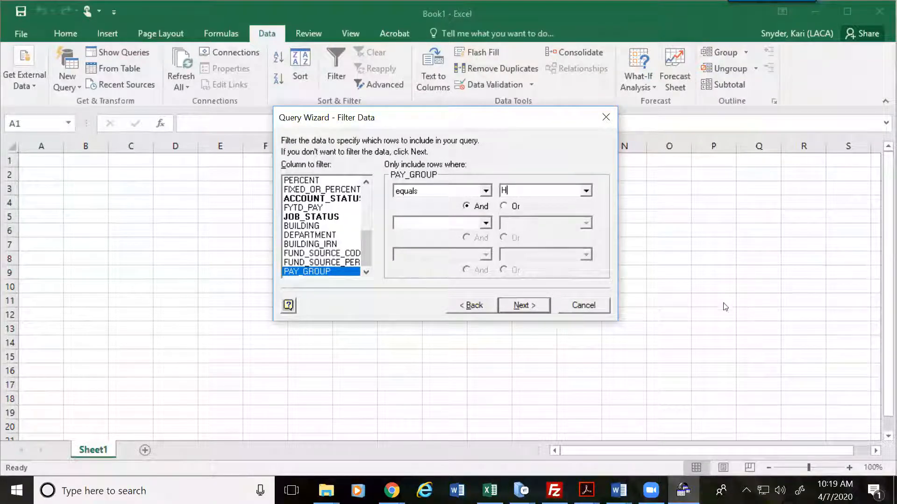
left_click(529, 306)
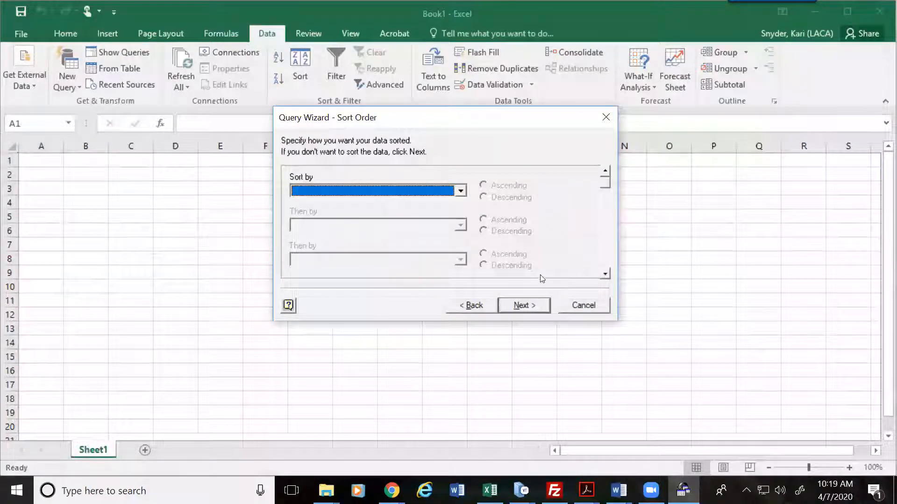
Step: Sort by EMPLOYEE_ID then JOB_NO and return the results to Excel as a table at $A$1
left_click(435, 192)
left_click(432, 209)
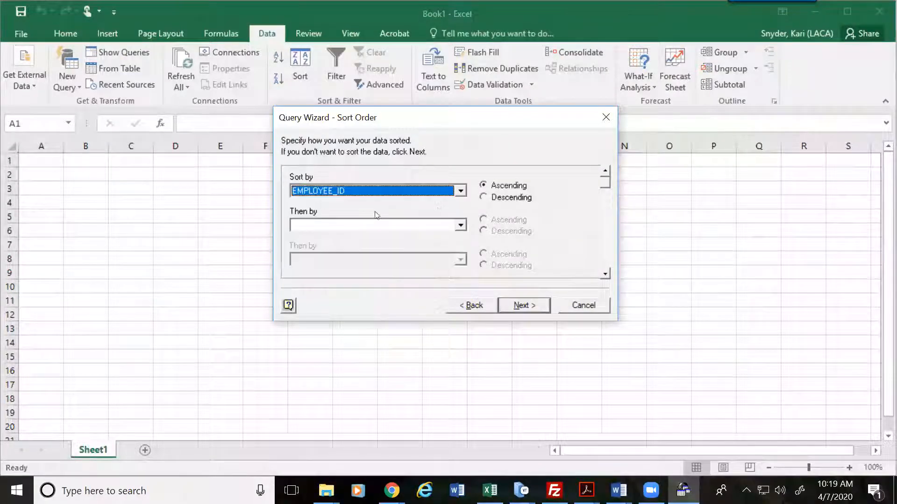
left_click(361, 225)
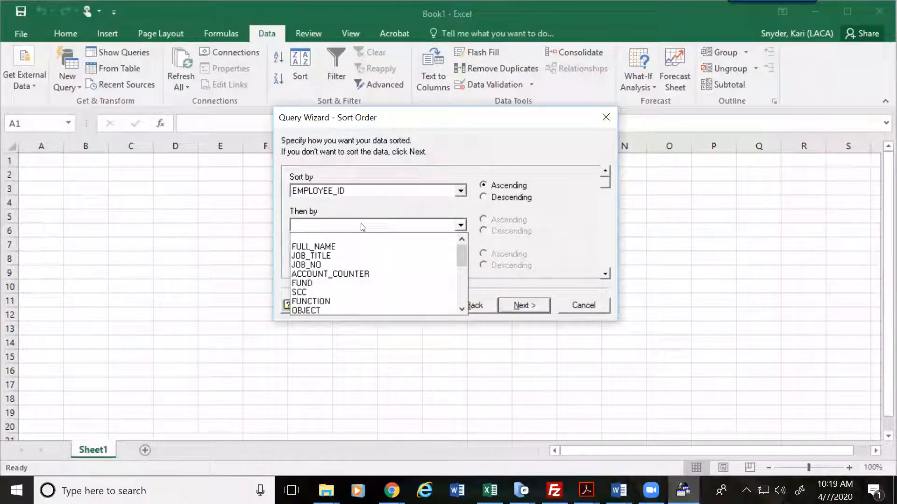
left_click(322, 264)
left_click(521, 305)
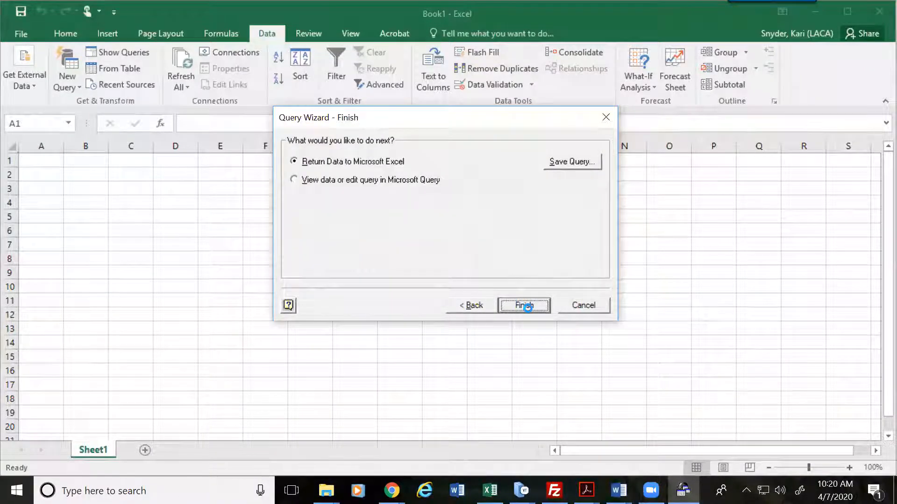
left_click(527, 306)
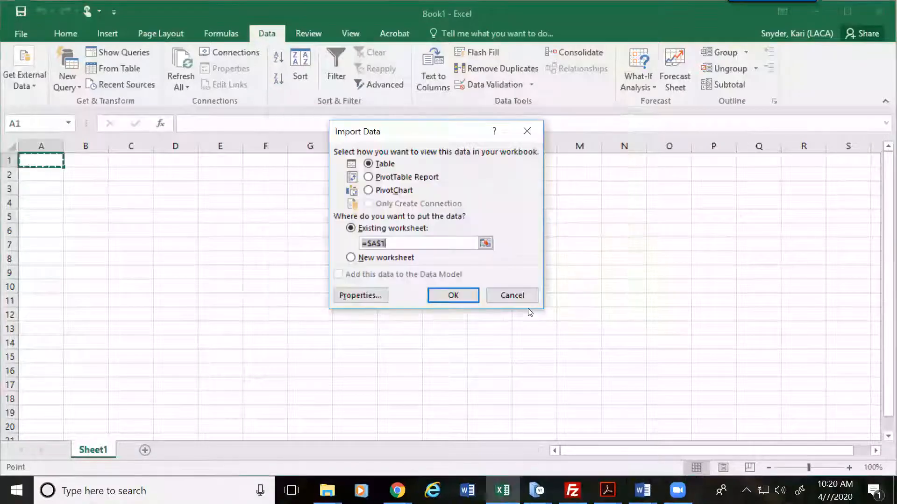
left_click(452, 296)
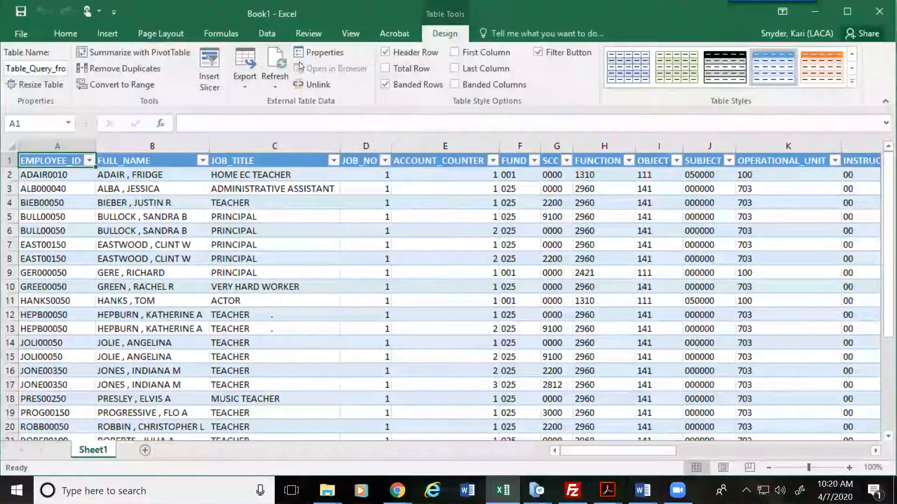
left_click(363, 191)
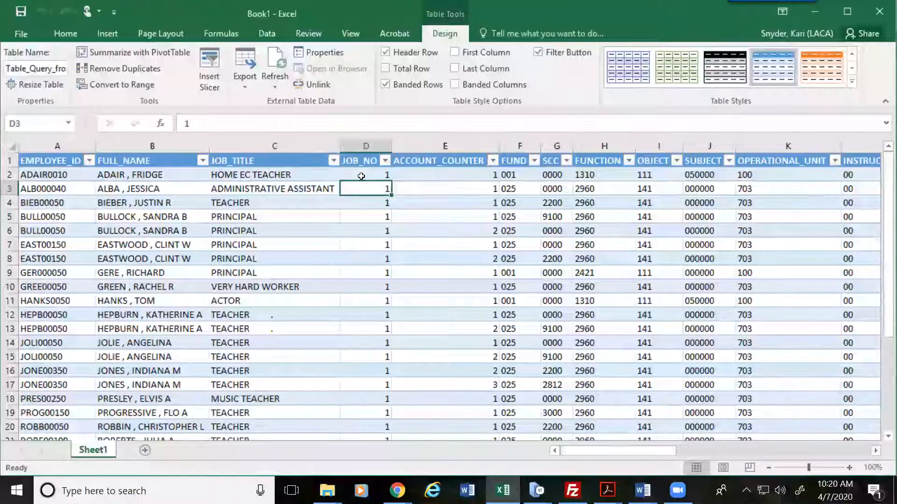
key("Right")
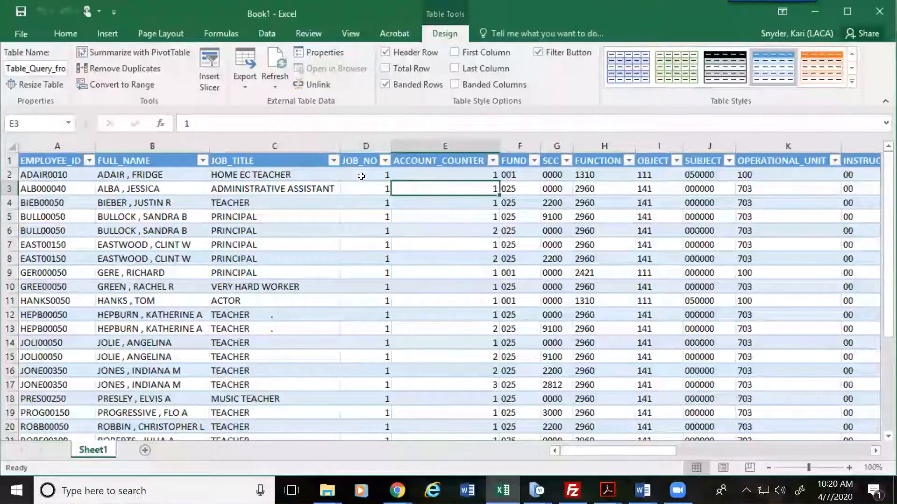
key("Right")
key("Right")
key("Right")
key("Right")
key("Right")
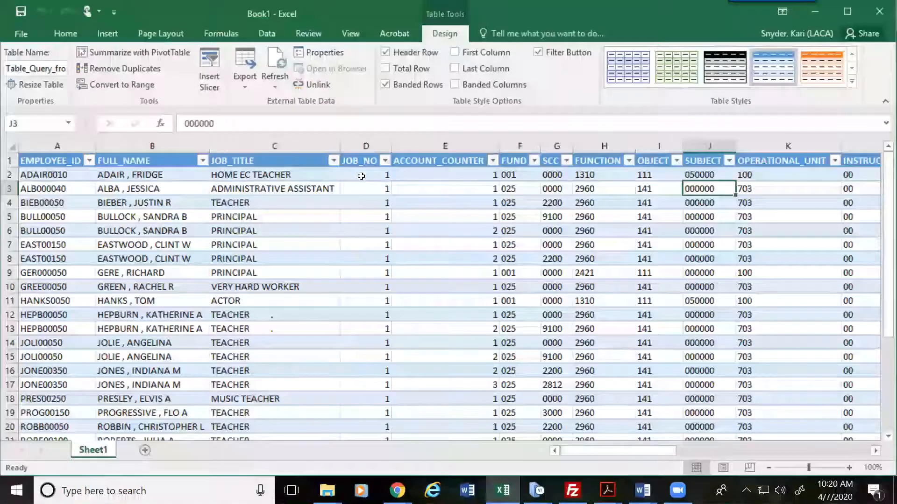
key("Right")
key("Right")
key("Right")
key("Right")
key("Right")
key("Right")
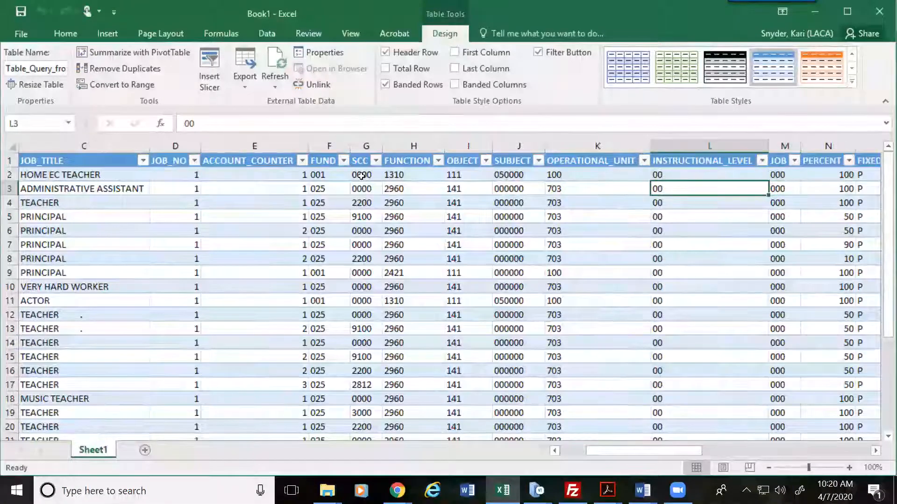
key("Right")
key("Right")
key("Right")
key("Right")
key("Right")
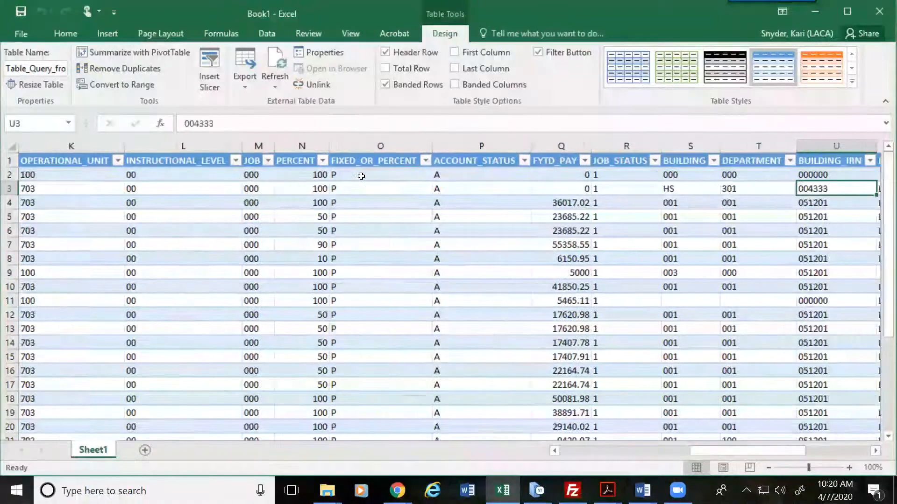
key("Right")
key("Right")
key("Left")
key("Left")
key("Left")
key("Left")
key("Left")
key("Left")
key("Left")
key("Left")
key("Left")
key("Left")
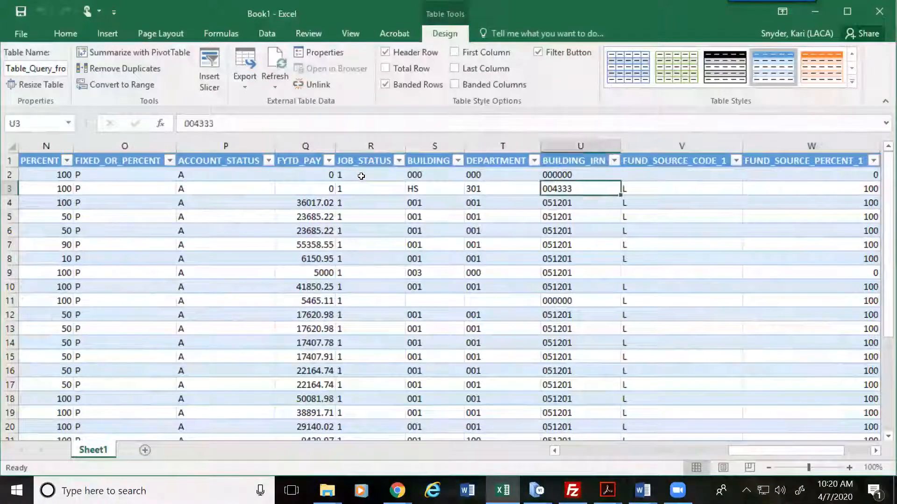
key("Left")
key("Left")
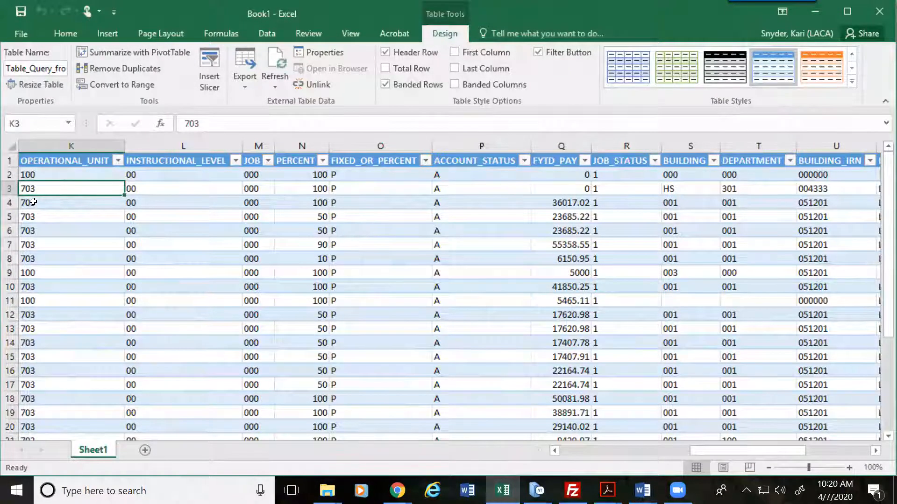
left_click(677, 191)
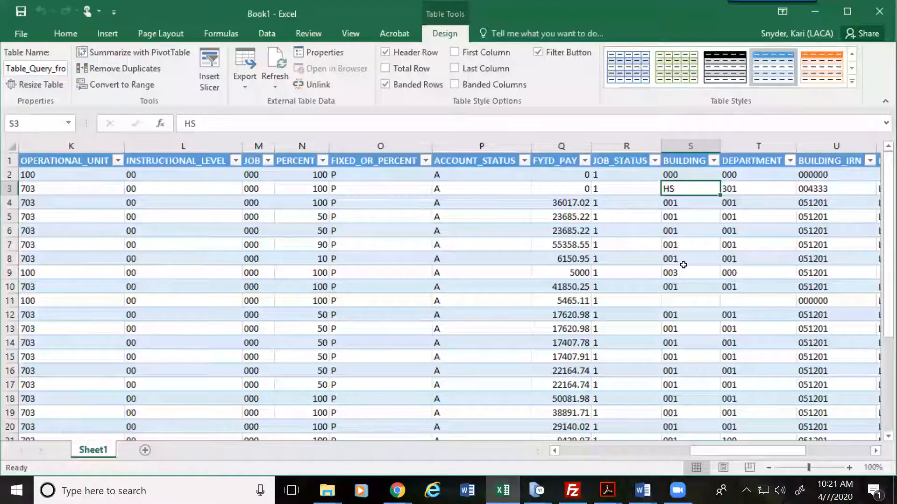
left_click(65, 193)
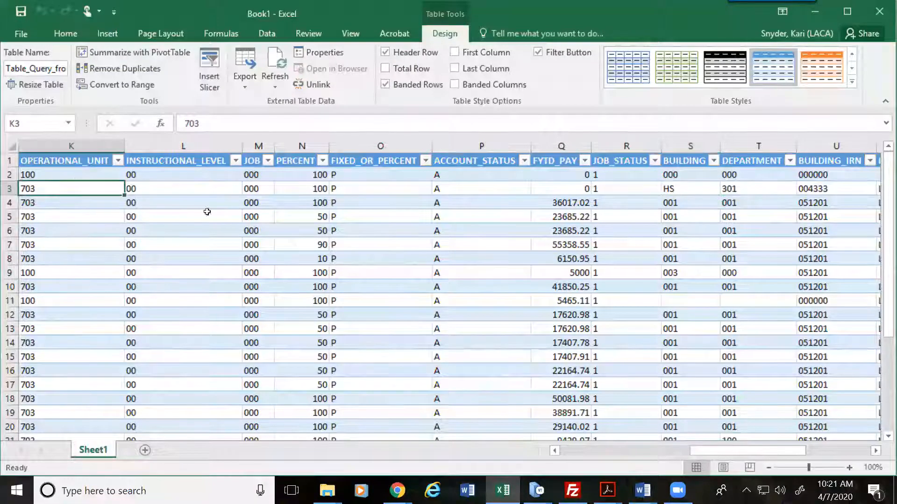
left_click(699, 188)
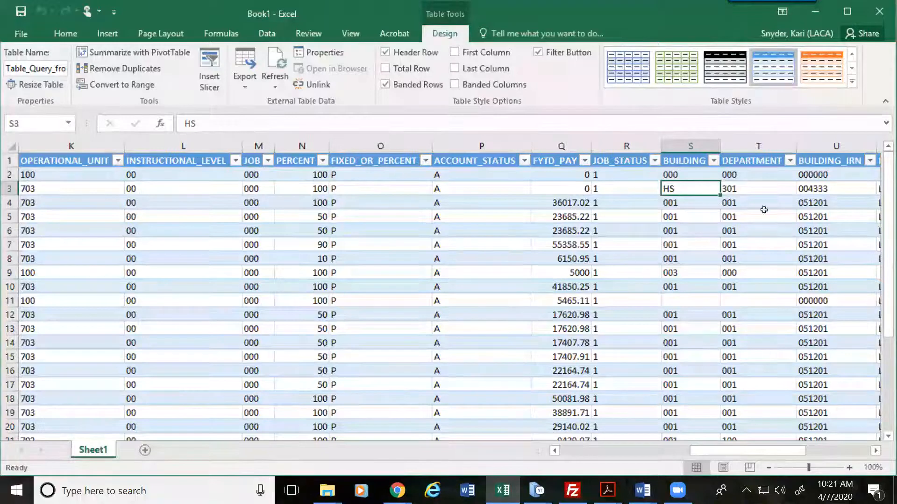
left_click(819, 190)
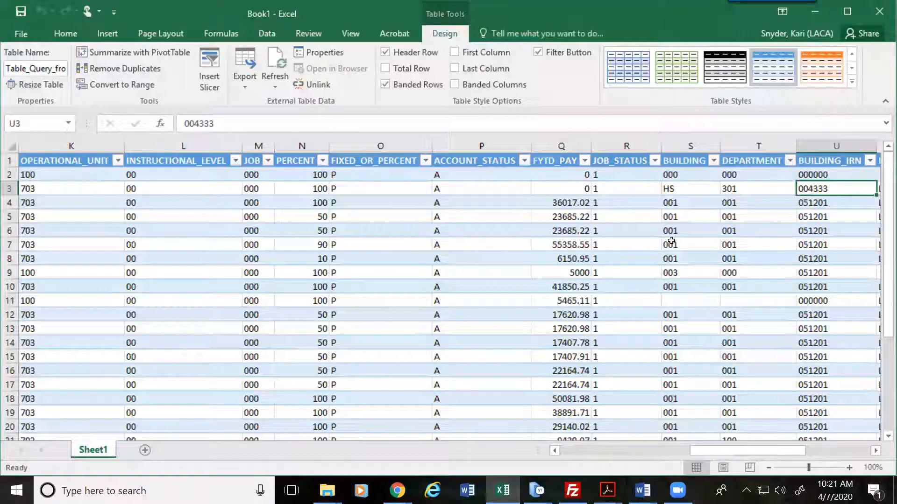
left_click(730, 202)
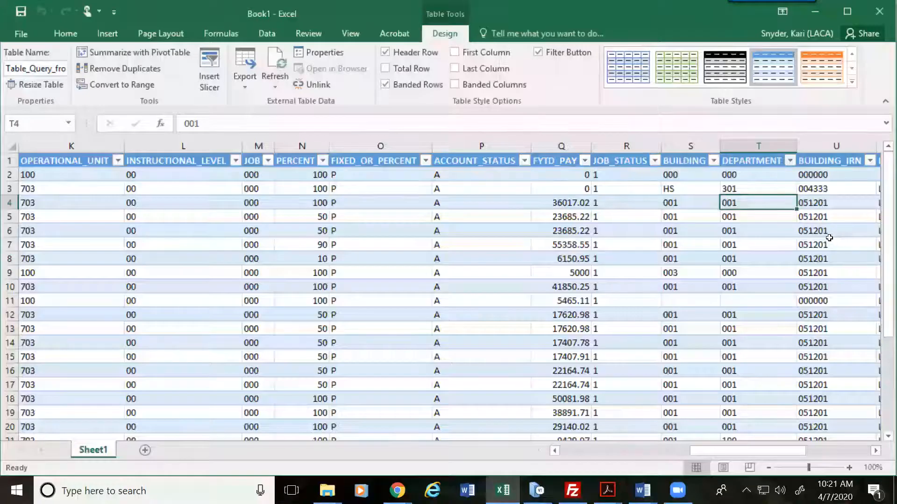
key("Left")
key("Left")
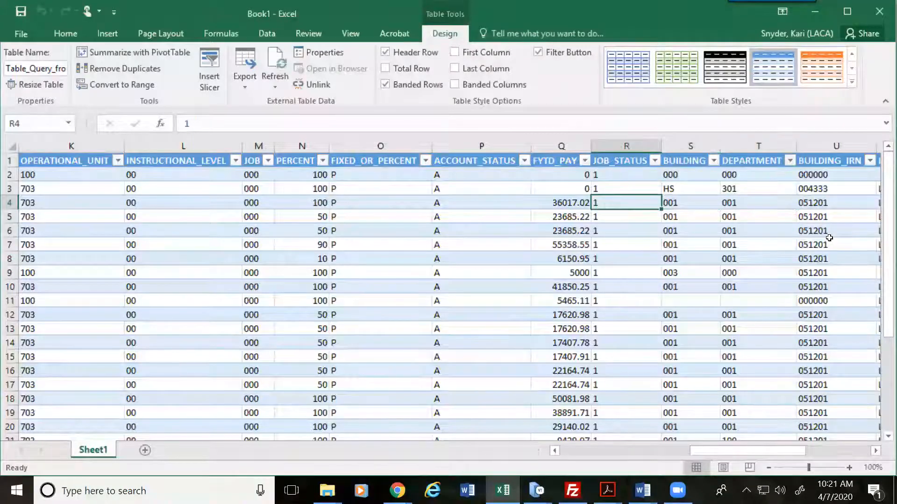
scroll(611, 320, "down", 10)
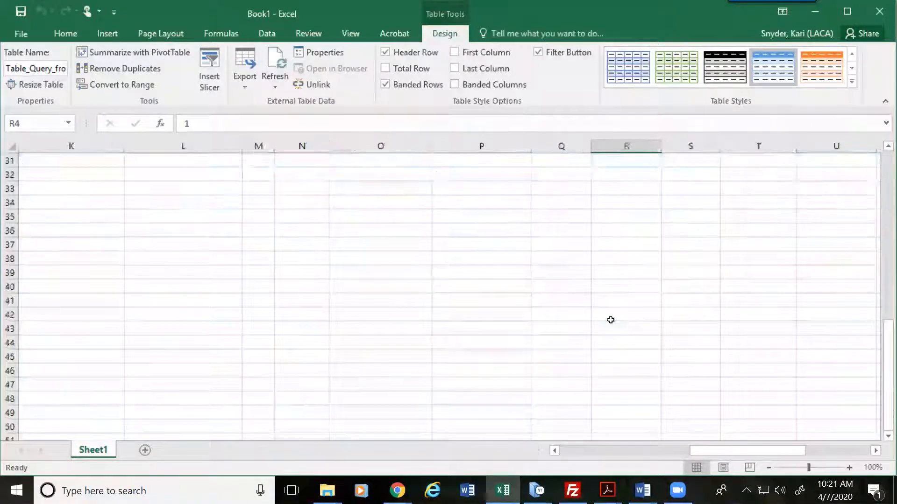
scroll(611, 320, "up", 8)
scroll(610, 320, "up", 2)
key("Left")
key("Left")
key("Left")
key("Left")
key("Left")
key("Left")
key("Left")
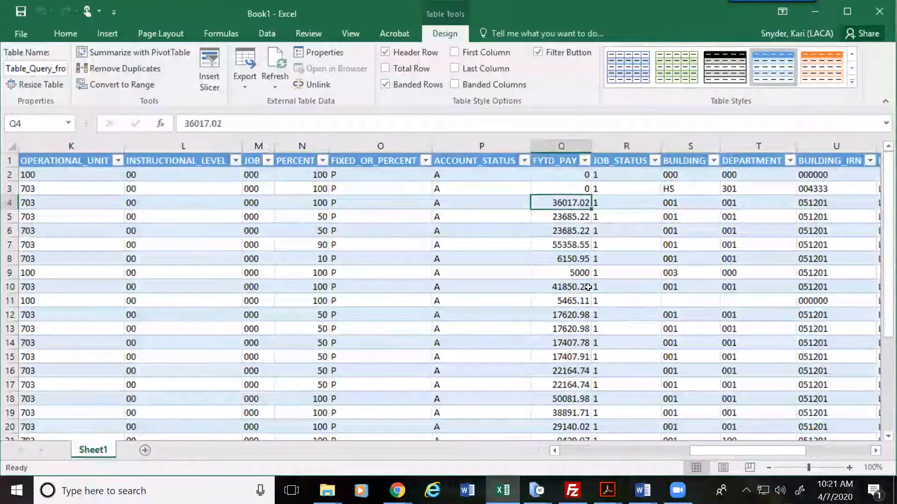
key("Left")
key("Left")
key("Left")
key("Left")
key("Left")
key("Left")
key("Left")
key("Left")
key("Left")
key("Left")
key("Right")
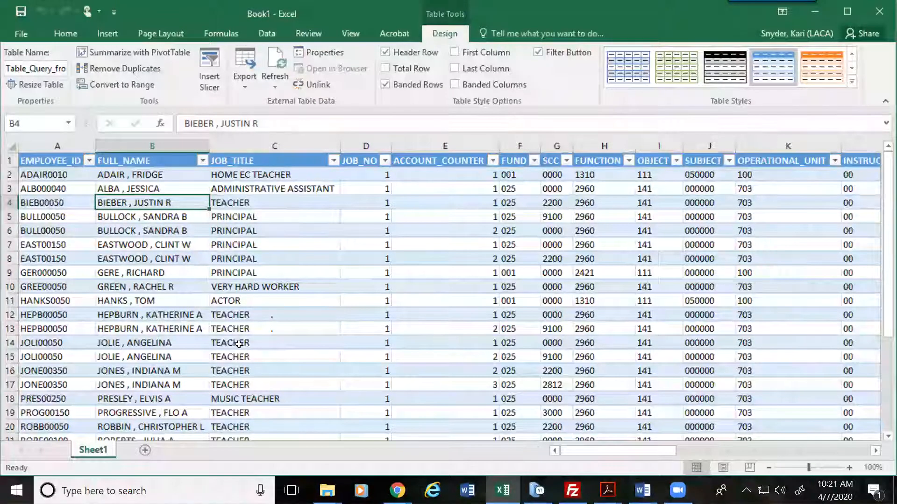
left_click(309, 345)
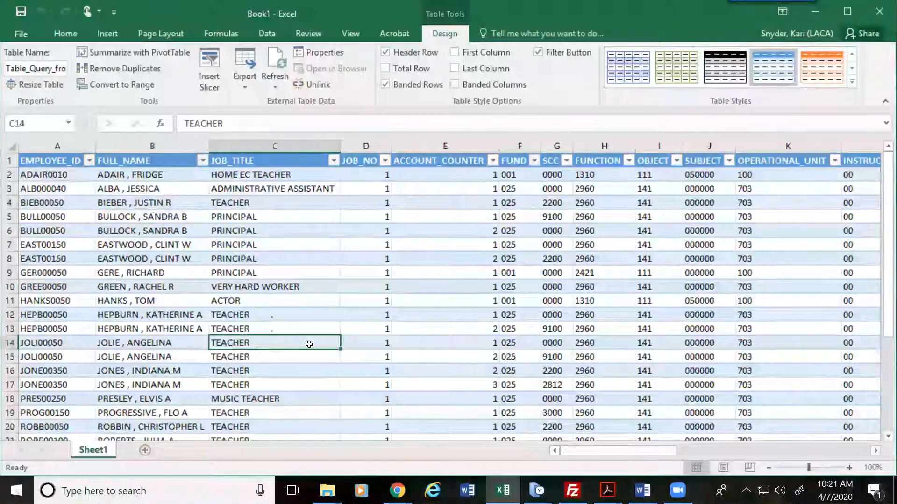
key("Right")
key("Right")
key("Right")
key("Right")
key("Right")
key("Right")
key("Left")
key("Left")
key("Left")
key("Left")
key("Left")
key("Left")
key("Left")
key("Left")
key("Right")
key("Right")
key("Right")
key("Right")
key("Right")
key("Right")
key("Right")
key("Right")
key("Right")
key("Left")
key("Left")
key("Left")
key("Left")
key("Left")
key("Left")
key("Left")
key("Left")
key("Left")
key("Down")
key("Down")
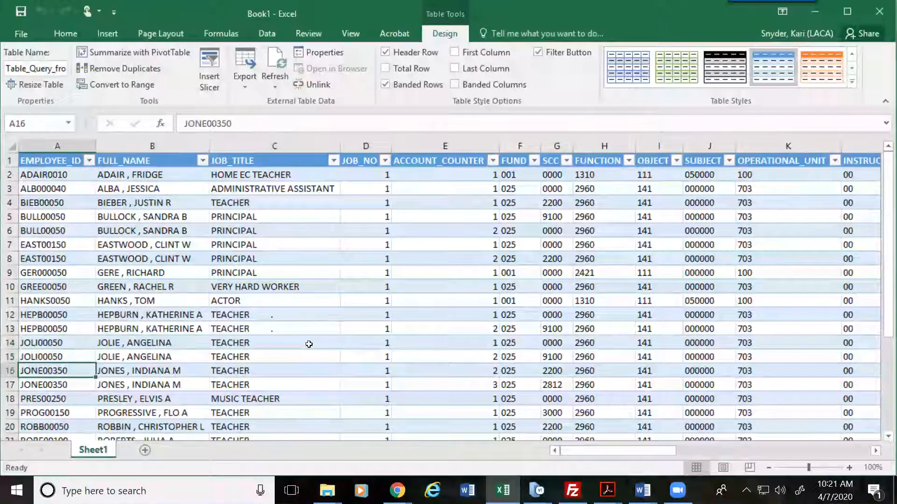
key("Down")
key("Down")
key("Down")
key("Down")
key("Down")
key("Down")
key("Down")
key("Down")
key("Down")
key("Down")
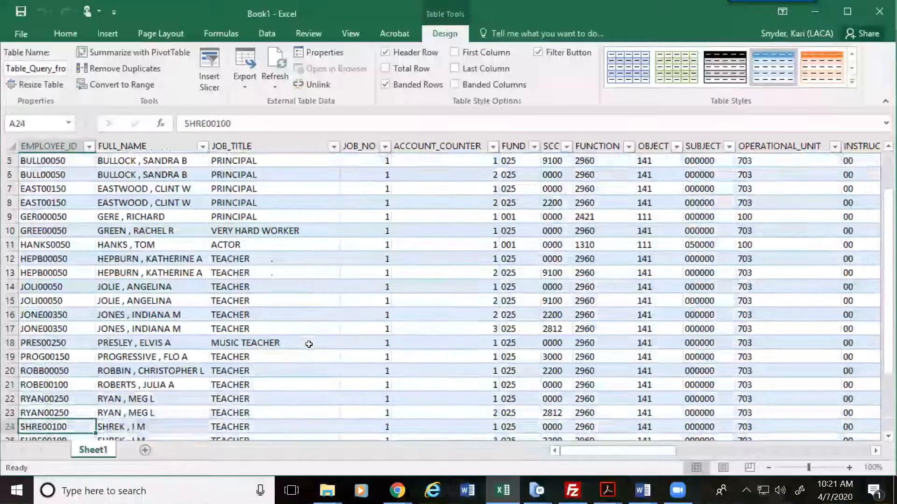
key("Down")
key("Up")
key("Up")
key("Up")
key("Up")
key("Up")
key("Up")
key("Up")
key("Up")
key("Up")
key("Up")
key("Up")
key("Up")
key("Up")
key("Up")
key("Up")
key("Up")
key("Up")
key("Up")
key("Up")
key("Up")
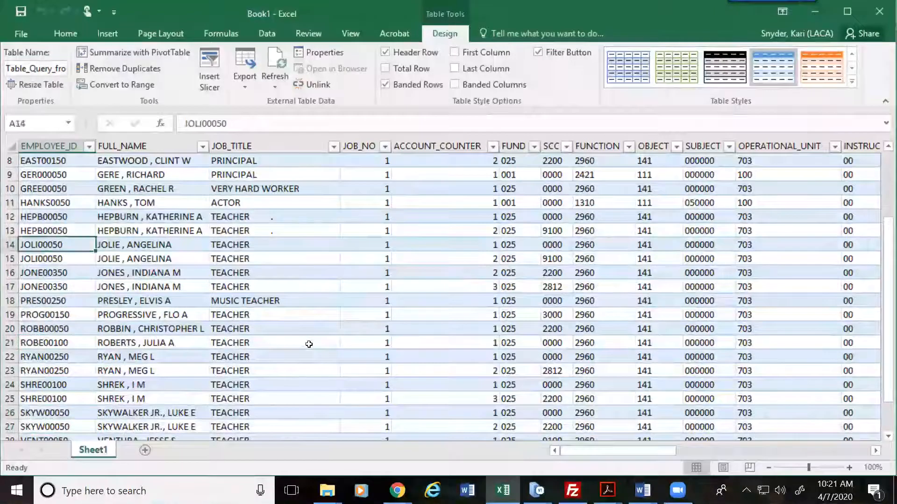
key("Right")
key("Right")
key("Right")
key("Right")
key("Right")
key("Down")
key("Right")
key("Right")
key("Right")
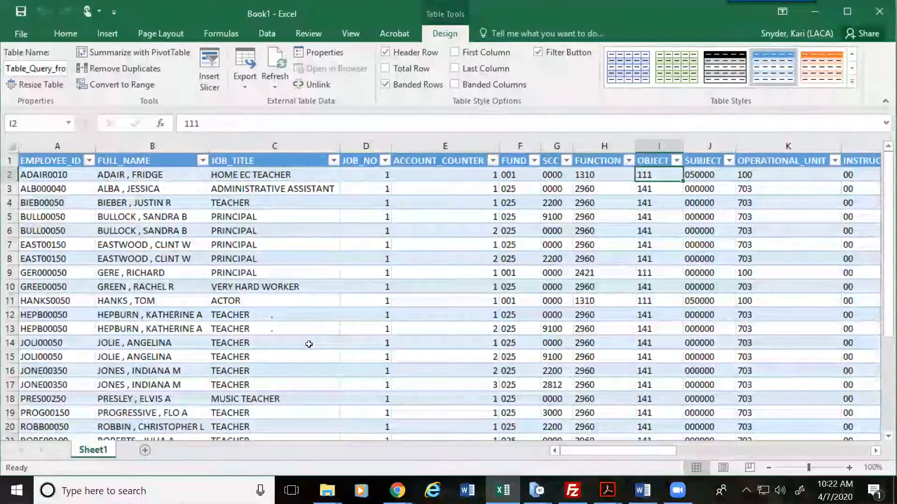
key("Right")
key("Right")
key("Right")
key("Right")
key("Right")
key("Left")
key("Left")
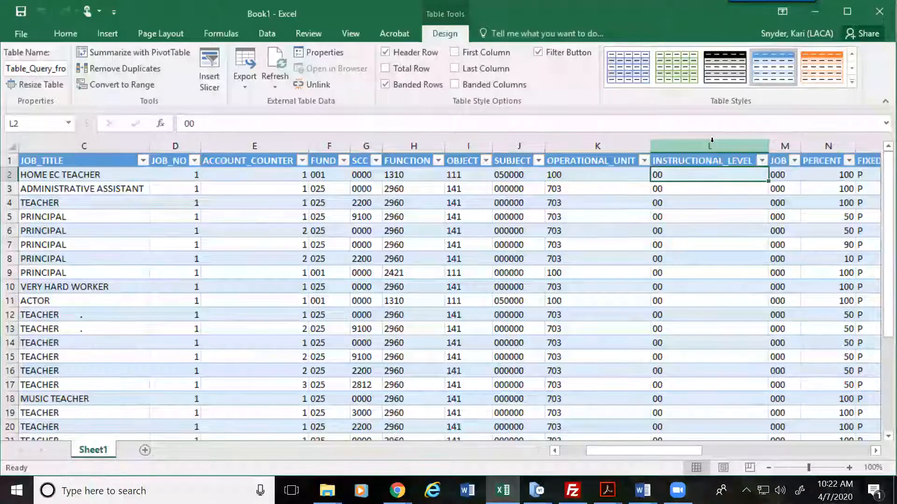
key("Left")
key("Left")
key("Left")
key("Left")
key("Left")
key("Left")
key("Left")
key("Left")
key("Left")
key("Left")
key("Left")
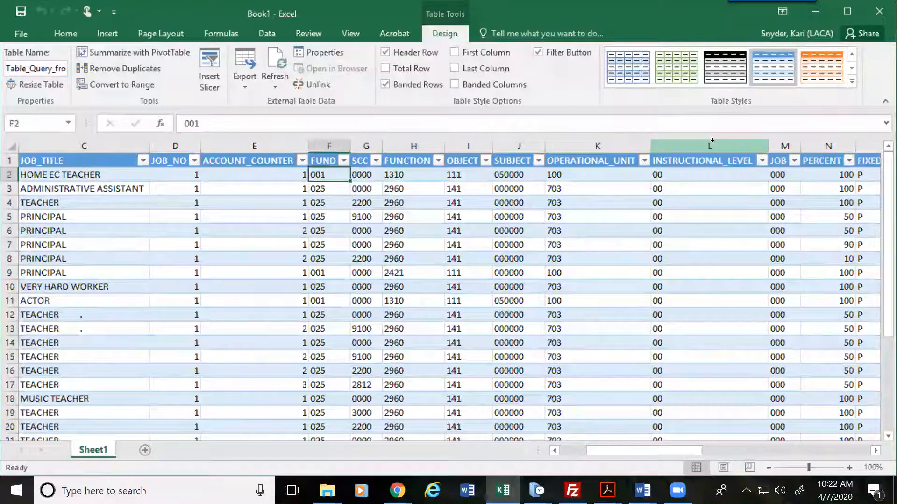
key("Right")
key("Right")
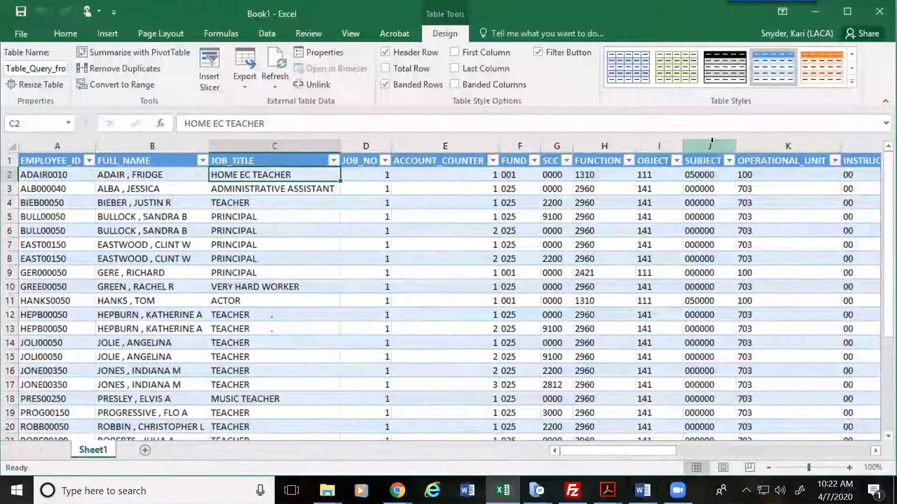
key("Right")
key("Right")
key("Right")
key("Right")
key("Right")
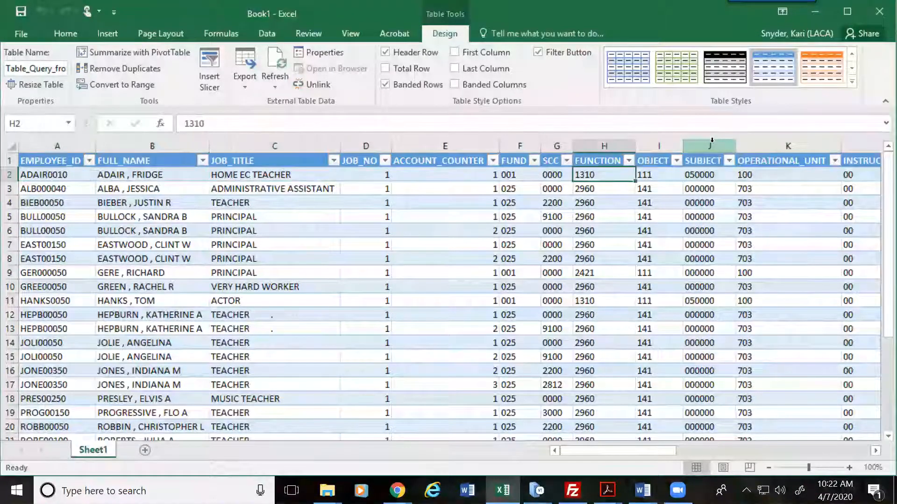
key("Right")
key("Right")
key("Right")
key("Right")
key("Right")
key("Right")
key("Right")
key("Right")
key("Right")
key("Right")
key("Right")
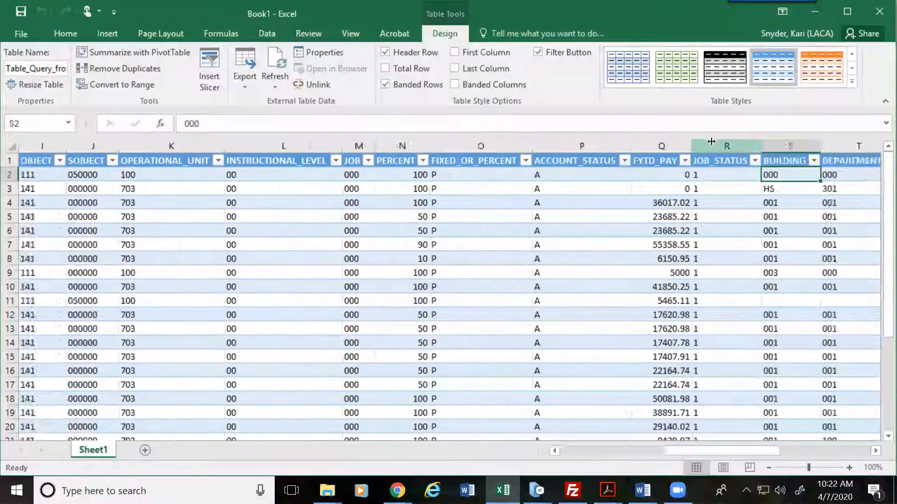
key("Right")
key("Right")
key("Right")
key("Right")
key("Right")
key("Right")
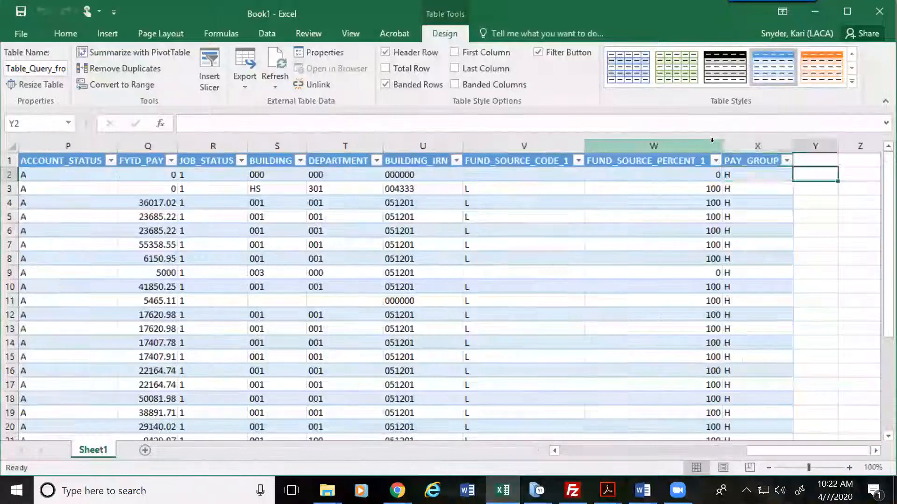
key("Left")
key("Left")
key("Left")
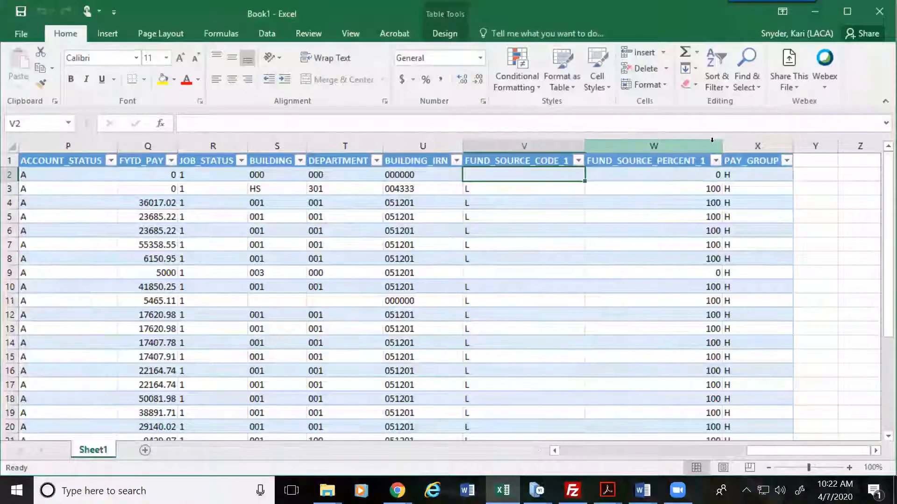
left_click(487, 274)
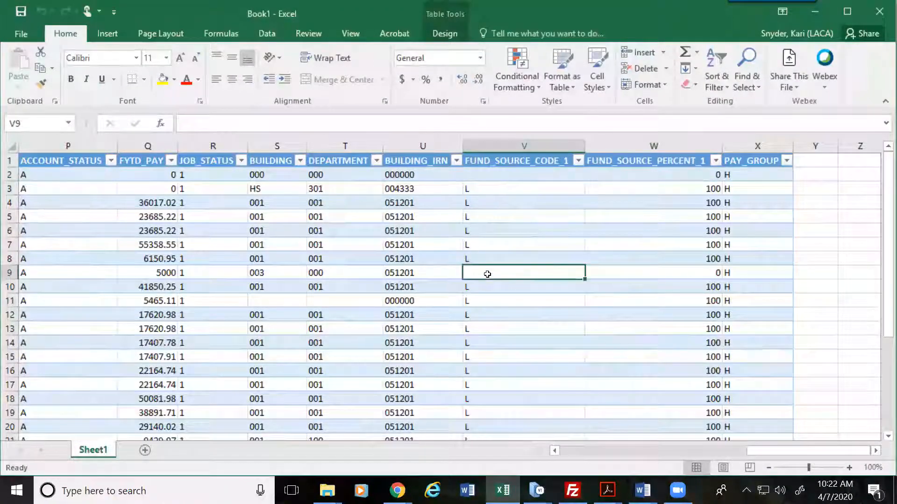
left_click(502, 172)
left_click(503, 268)
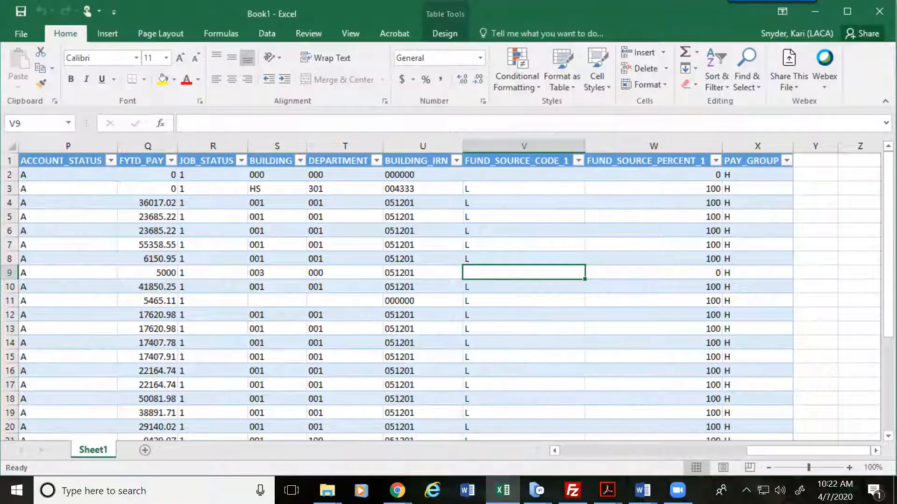
mouse_move(537, 490)
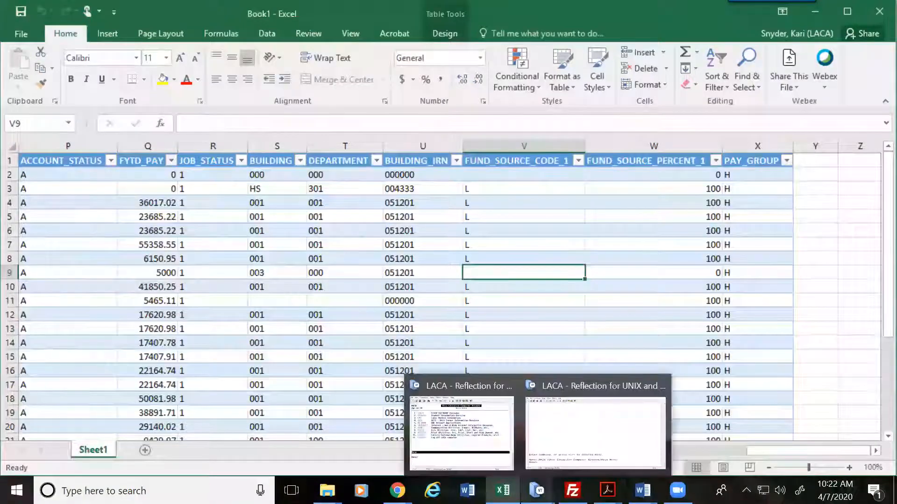
left_click(564, 443)
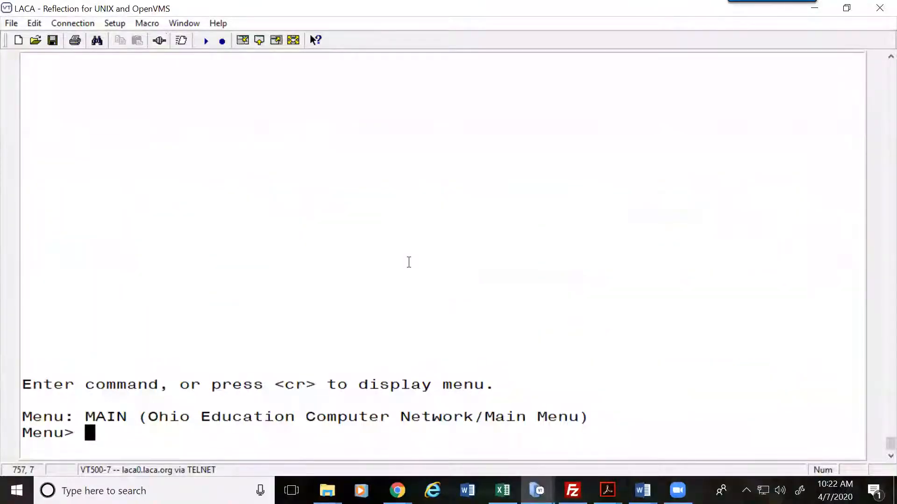
key("Return")
type("uspscn")
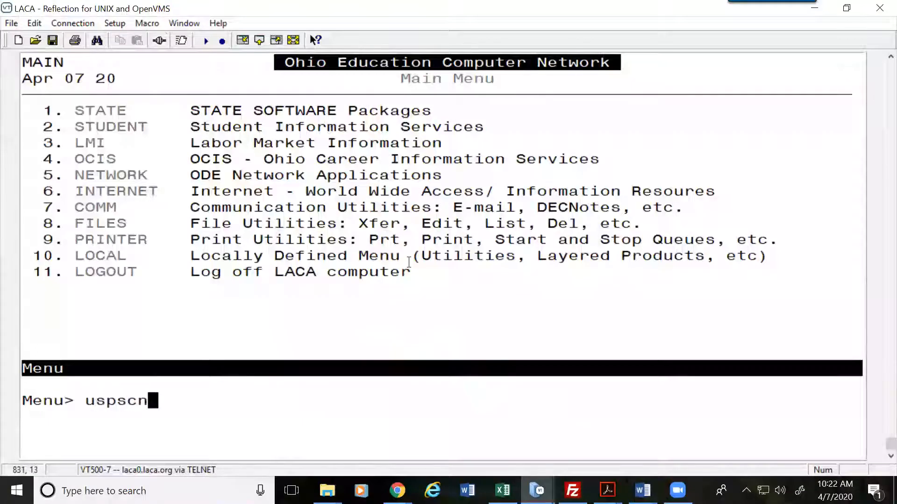
key("Return")
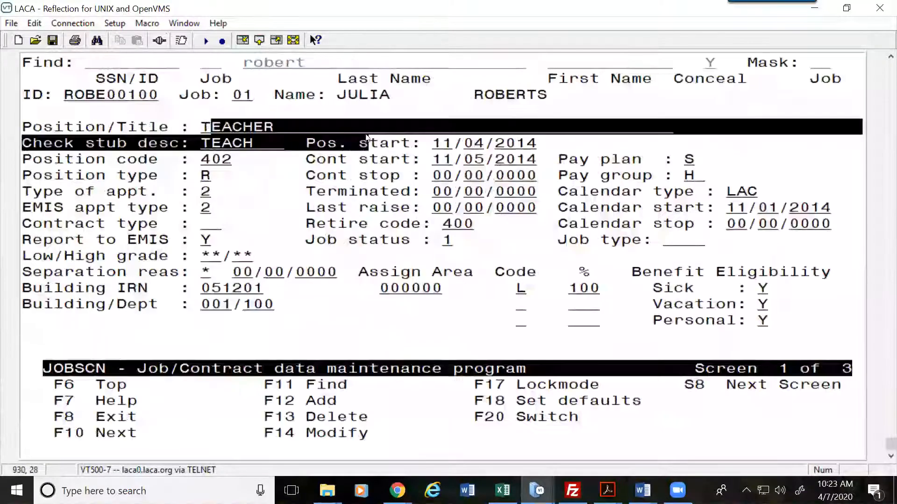
left_click_drag(503, 286, 598, 285)
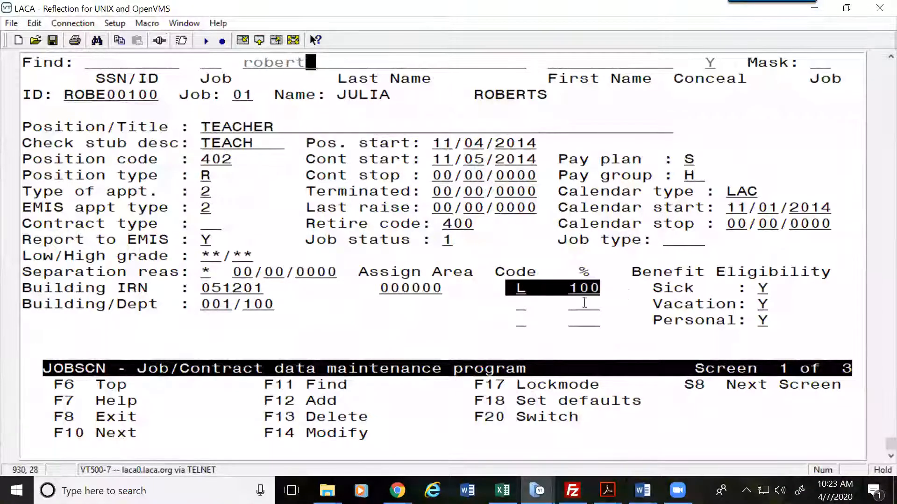
left_click(521, 288)
key("Down")
key("Down")
key("Down")
key("Down")
key("Down")
key("Down")
key("Down")
key("Down")
key("Down")
key("Down")
key("Down")
key("Down")
key("Right")
key("Right")
key("Right")
key("Right")
key("Right")
key("Right")
key("Right")
key("Right")
key("Right")
key("Right")
key("Right")
key("Right")
key("Right")
key("Right")
key("Down")
key("Down")
key("Right")
key("Right")
key("Right")
key("Right")
key("Right")
key("Right")
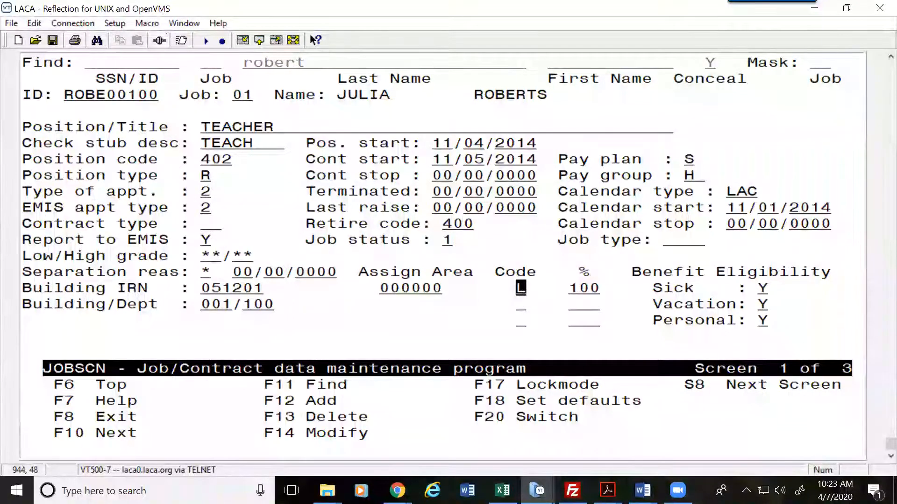
key("F7")
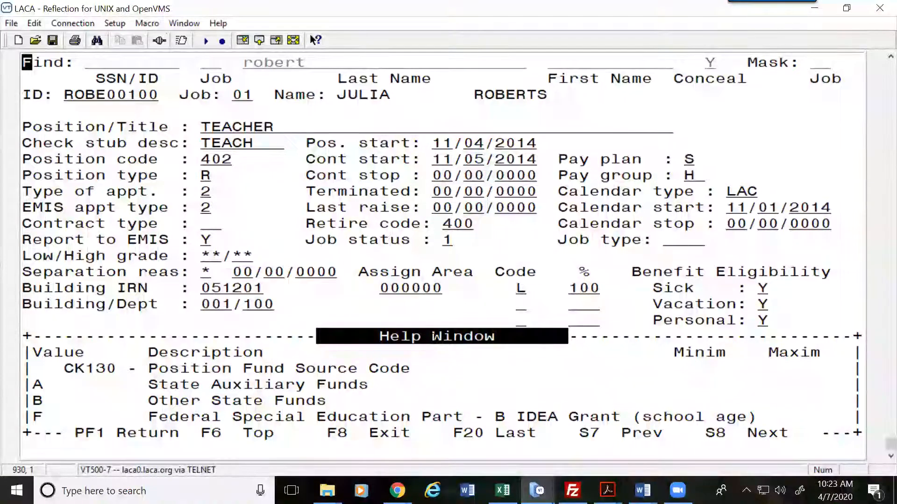
key("Page_Down")
key("Page_Down")
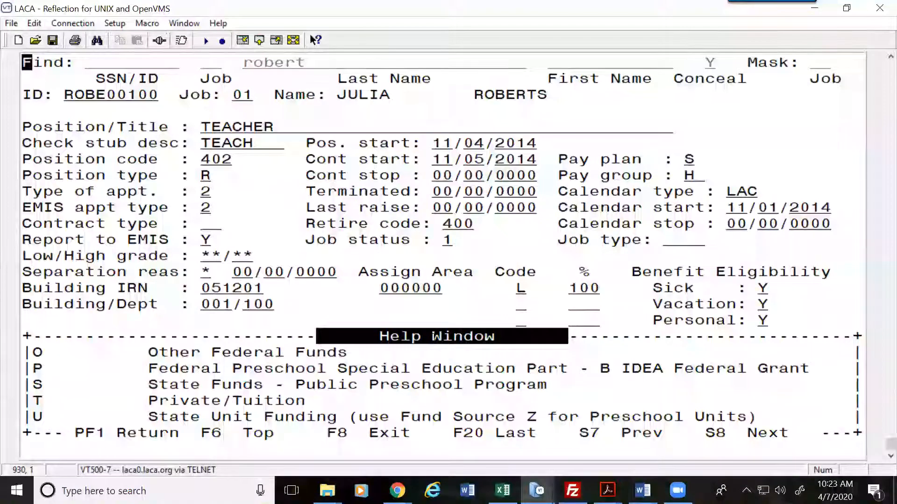
key("Page_Down")
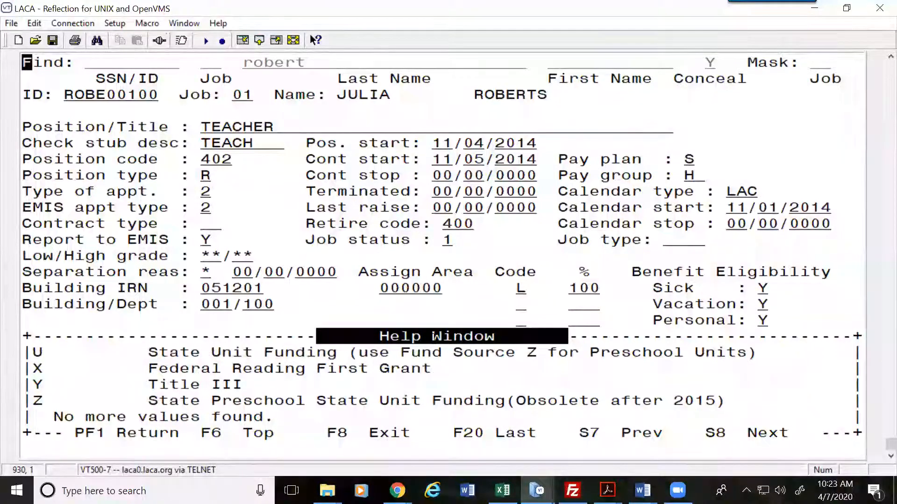
key("F8")
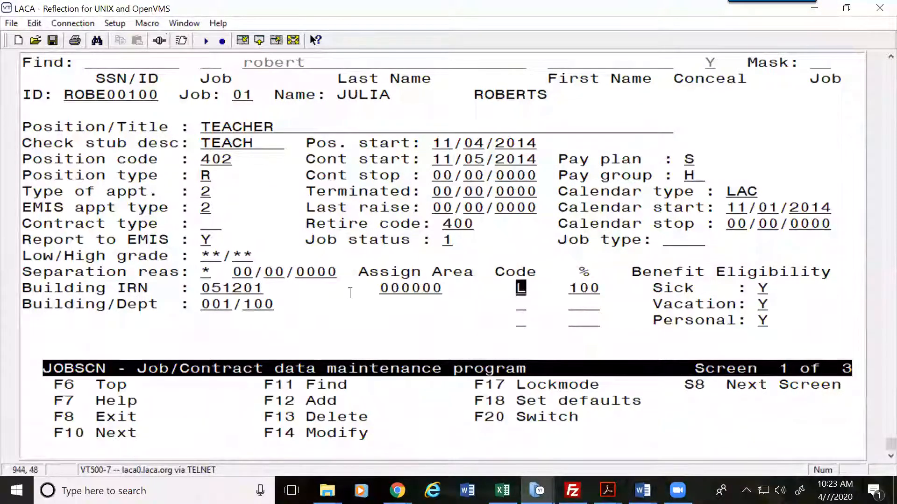
left_click_drag(598, 287, 567, 288)
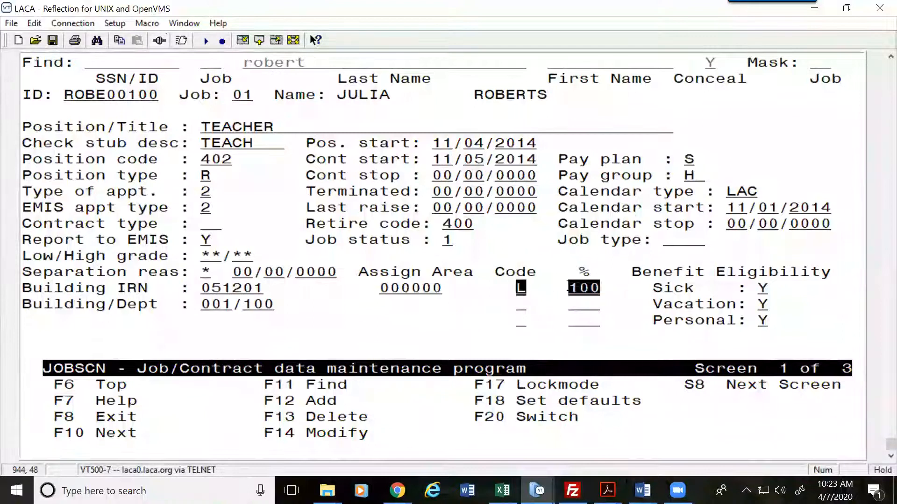
left_click(520, 297)
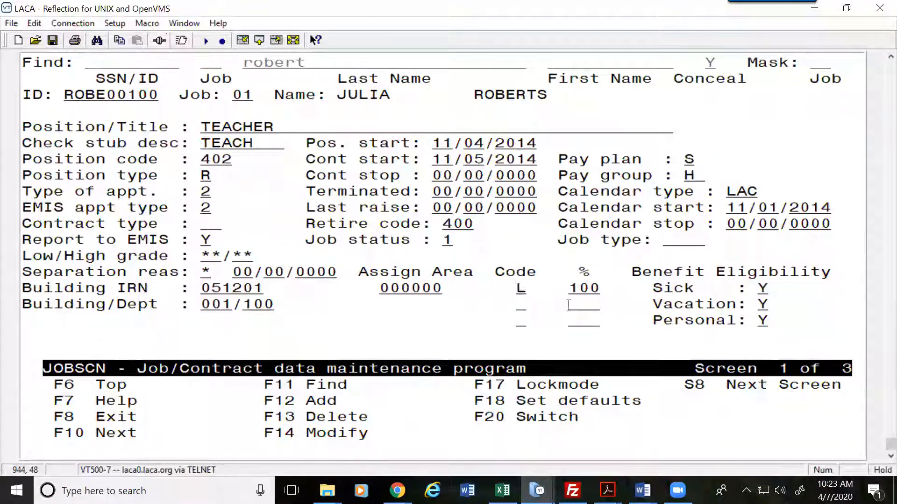
left_click(815, 9)
Step: Compare row 6's FUND_SOURCE_CODE_1 and FUND_SOURCE_PERCENT_1 values, then switch back to Reflection
key("Up")
key("Up")
key("Up")
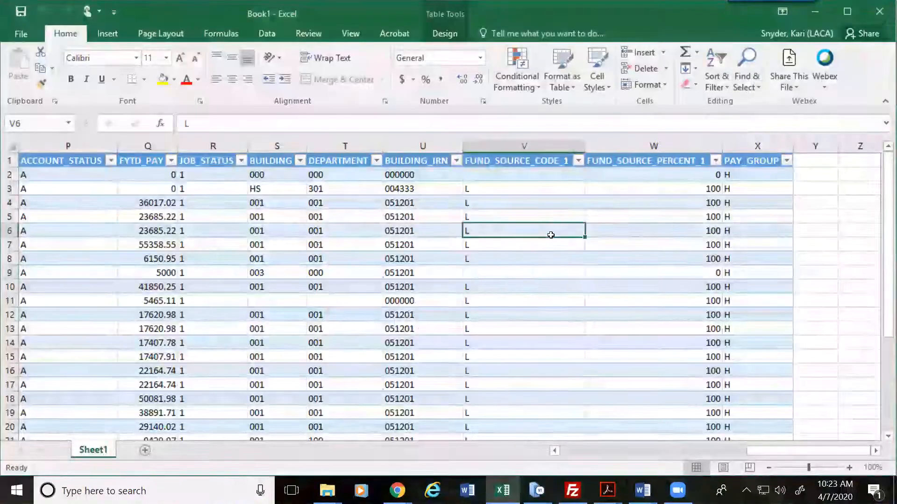
key("Left")
key("Left")
key("Left")
key("Left")
key("Left")
key("Left")
key("Left")
key("Left")
key("Left")
key("Left")
key("Left")
key("Left")
key("Left")
key("Left")
key("Left")
key("Left")
key("Left")
key("Left")
key("Left")
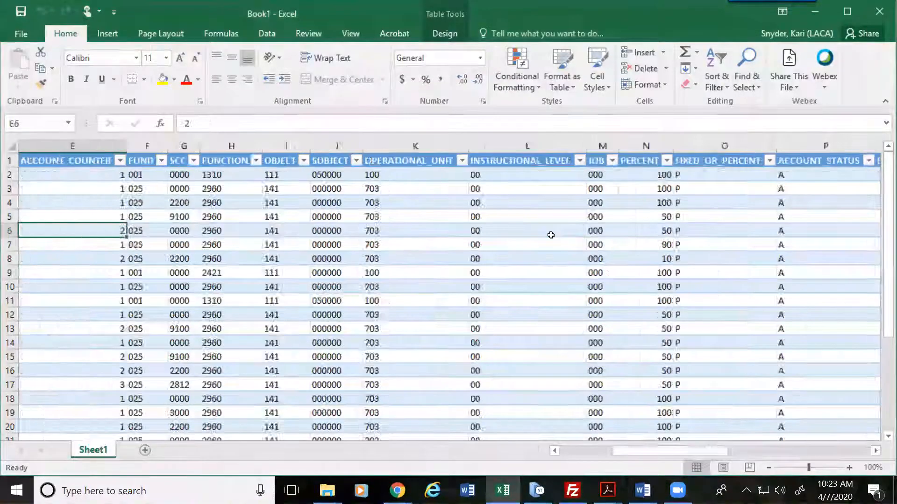
key("Right")
key("Right")
key("Right")
key("Right")
key("Right")
key("Right")
key("Right")
key("Right")
key("Right")
key("Right")
key("Right")
key("Right")
key("Right")
key("Right")
key("Right")
key("Right")
key("Right")
key("Right")
key("Right")
key("Right")
key("Right")
key("Right")
key("Right")
key("Right")
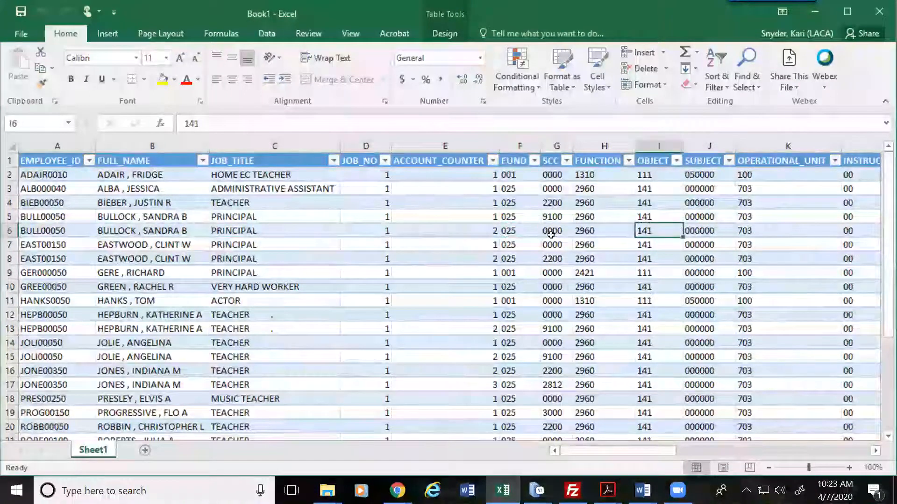
key("Left")
key("Left")
key("Left")
key("Left")
key("Left")
key("Left")
key("Left")
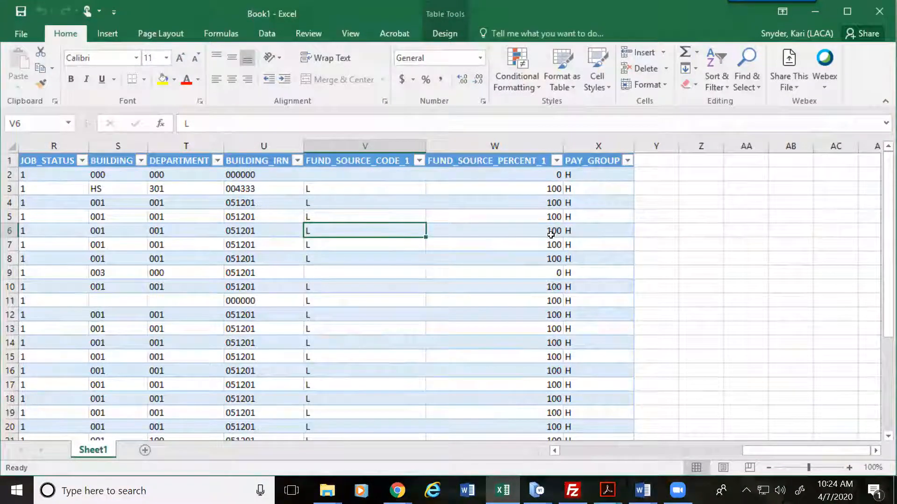
key("Left")
key("Left")
key("Left")
key("Left")
key("Left")
key("Left")
key("Left")
key("Left")
key("Left")
key("Left")
key("Left")
key("Left")
key("Left")
key("Left")
key("Left")
key("Left")
key("Left")
key("Left")
key("Left")
key("Left")
key("Left")
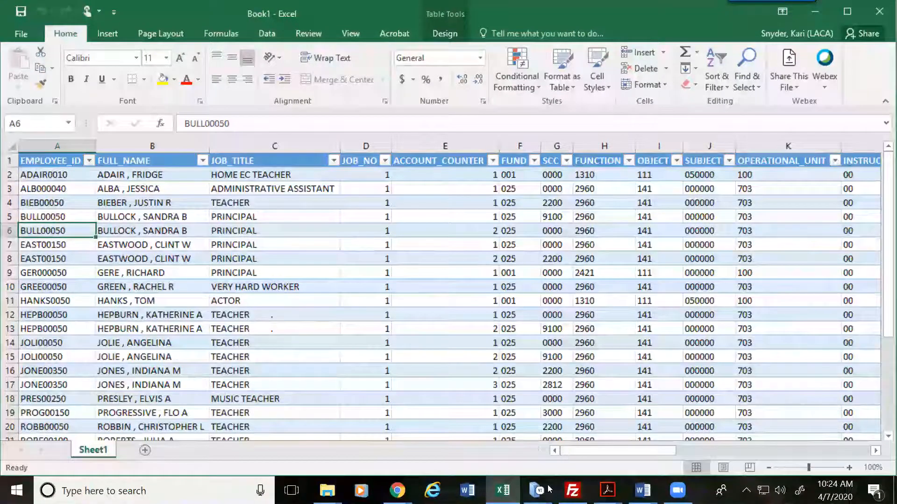
mouse_move(537, 490)
left_click(587, 428)
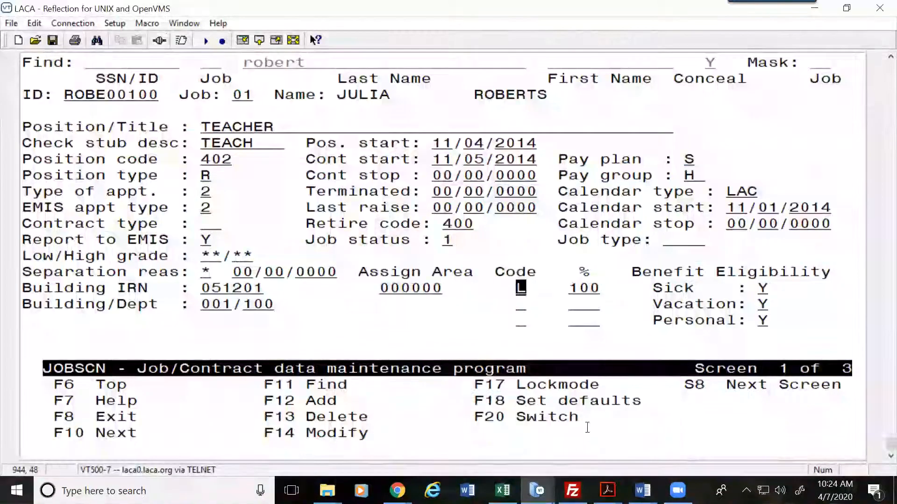
Step: Exit JOBSCN with F8 and run uspload from the Main Menu prompt
key("F8")
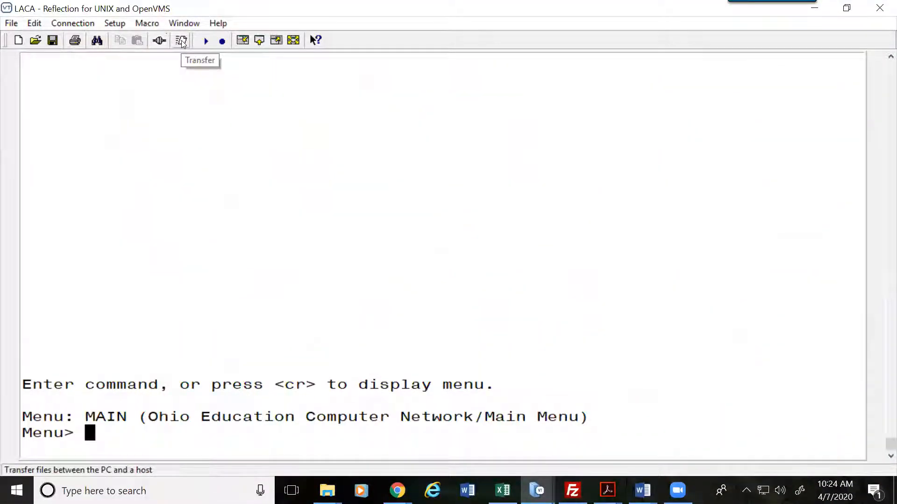
double_click(258, 152)
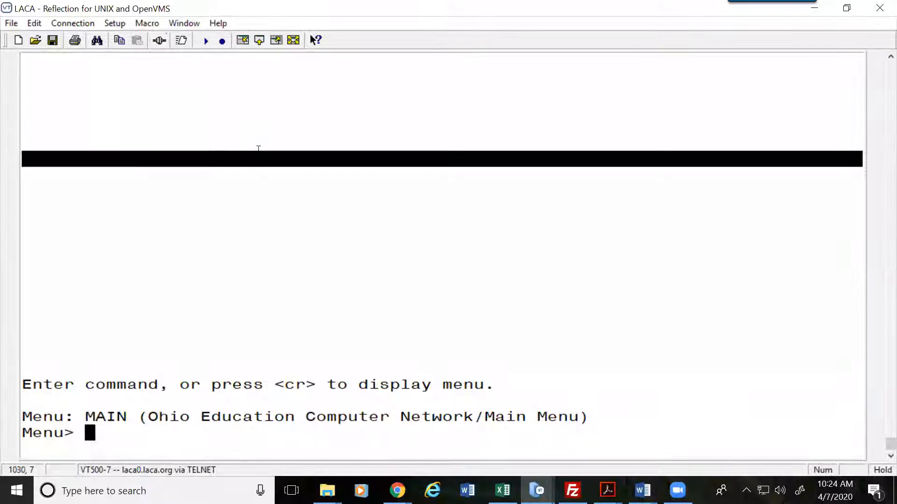
type("uspload")
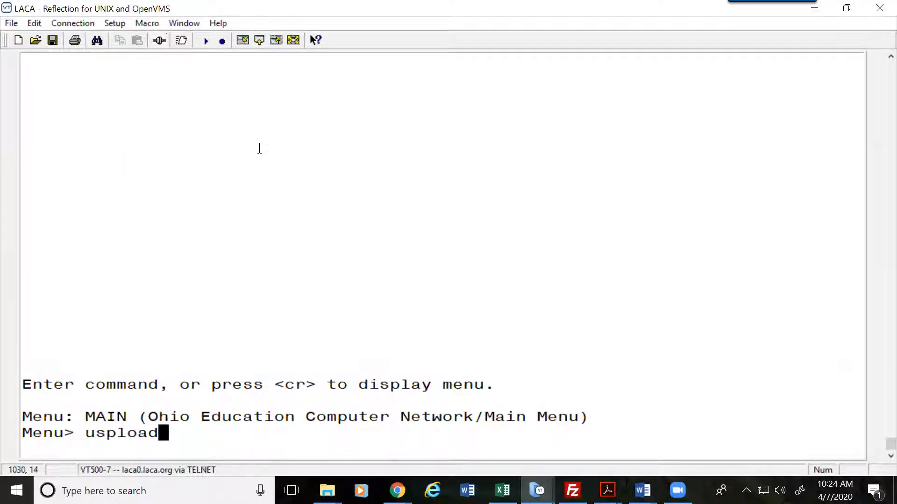
key("Return")
key("Return")
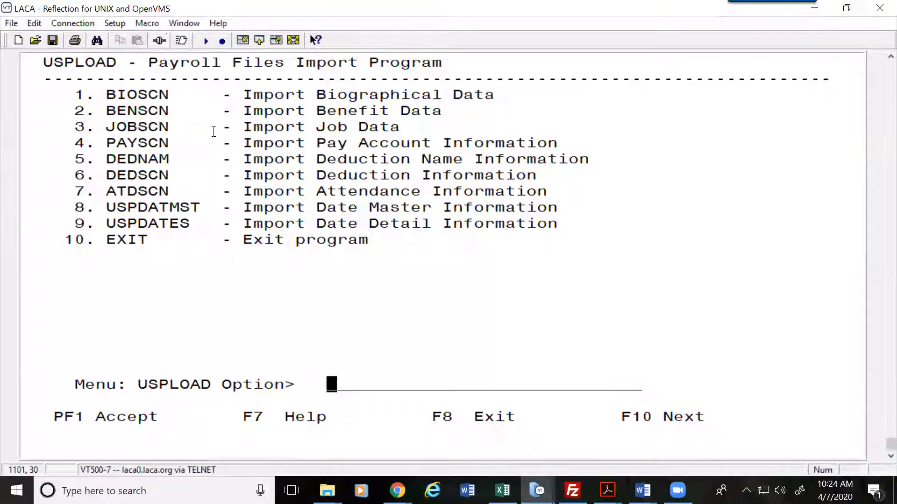
left_click_drag(169, 129, 64, 129)
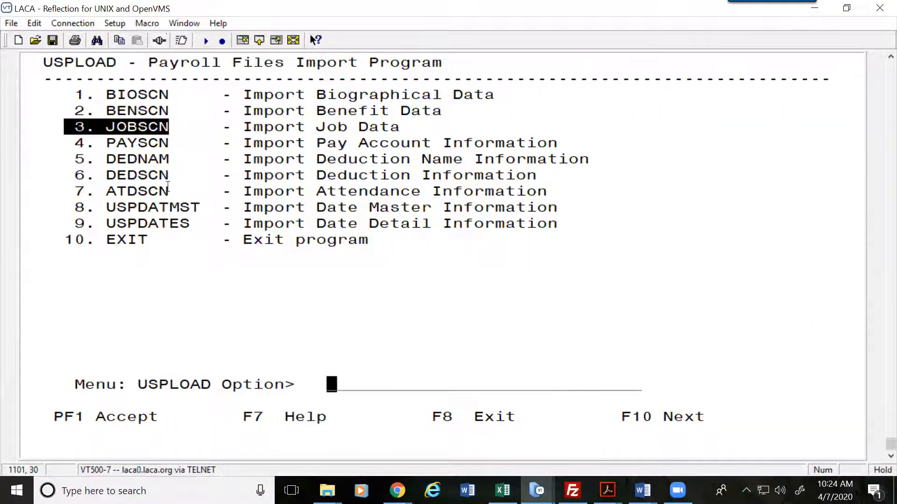
left_click_drag(169, 143, 50, 143)
left_click(269, 140)
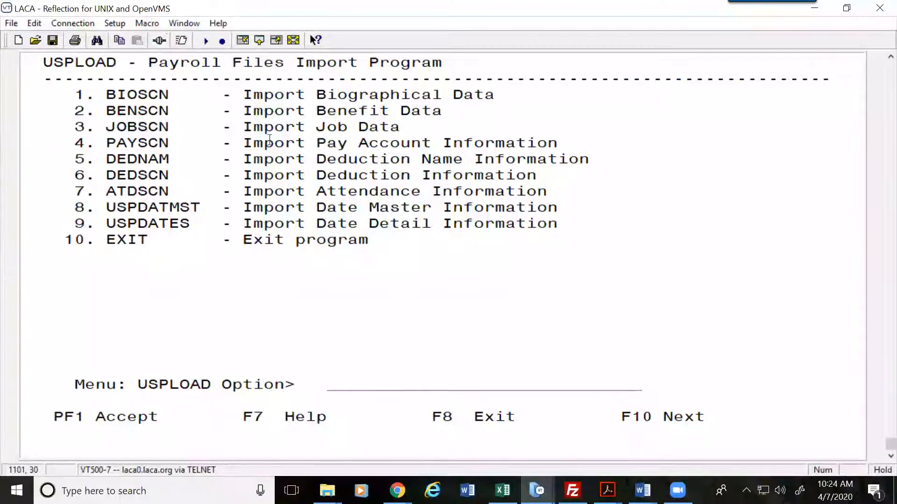
type("3")
key("Return")
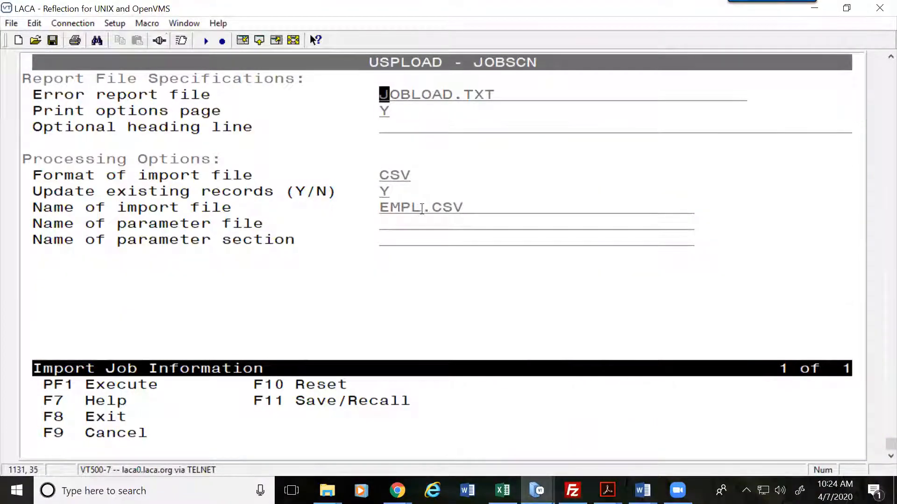
left_click_drag(421, 208, 381, 210)
left_click_drag(462, 209, 382, 209)
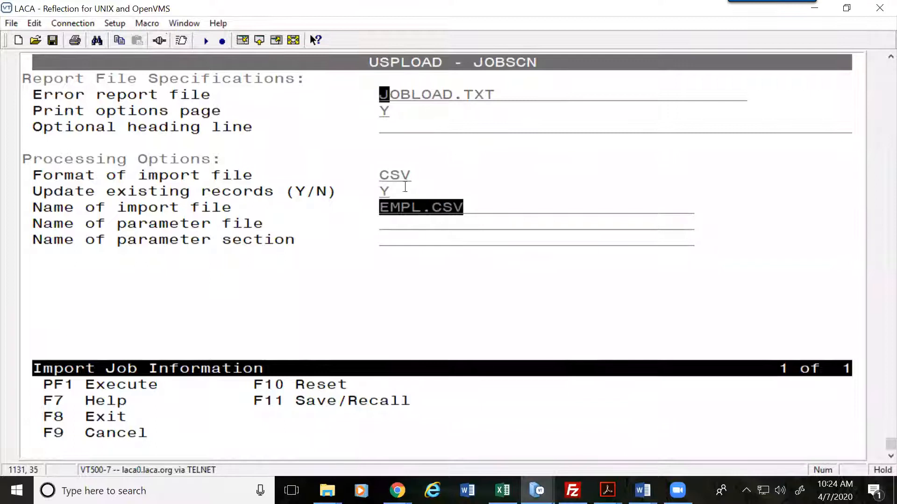
left_click(368, 188)
double_click(368, 188)
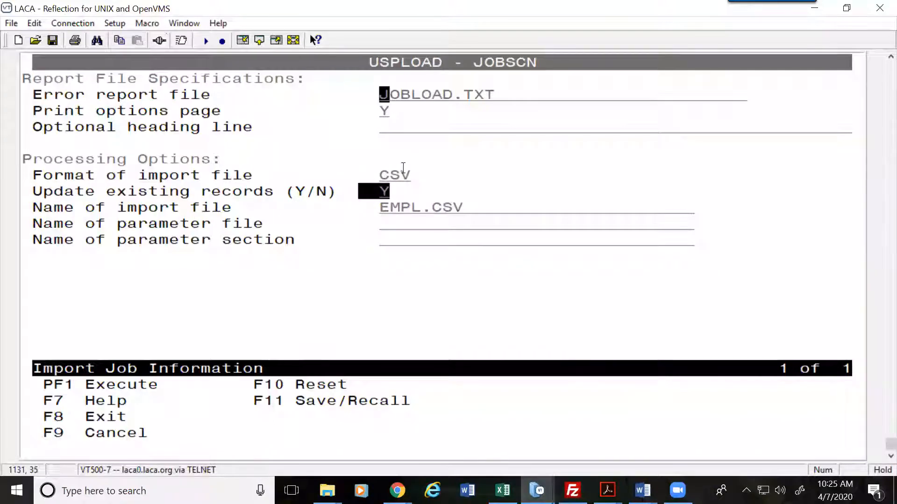
left_click(497, 240)
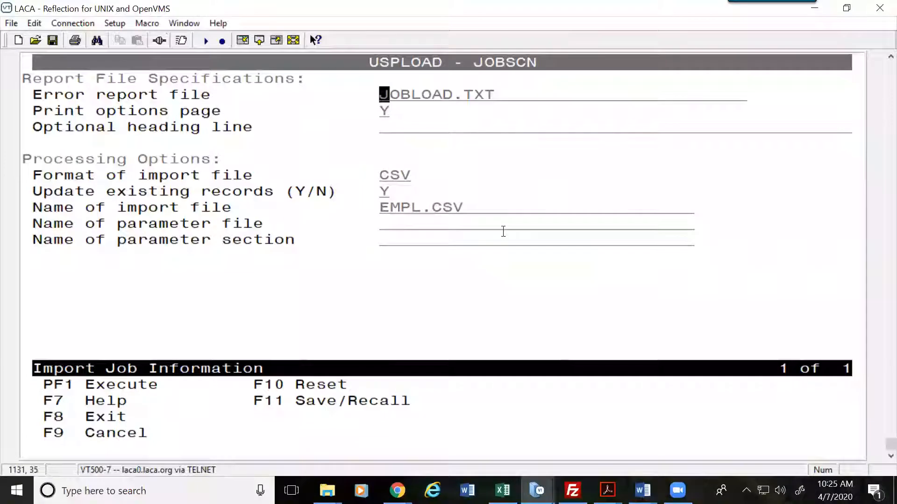
key("F8")
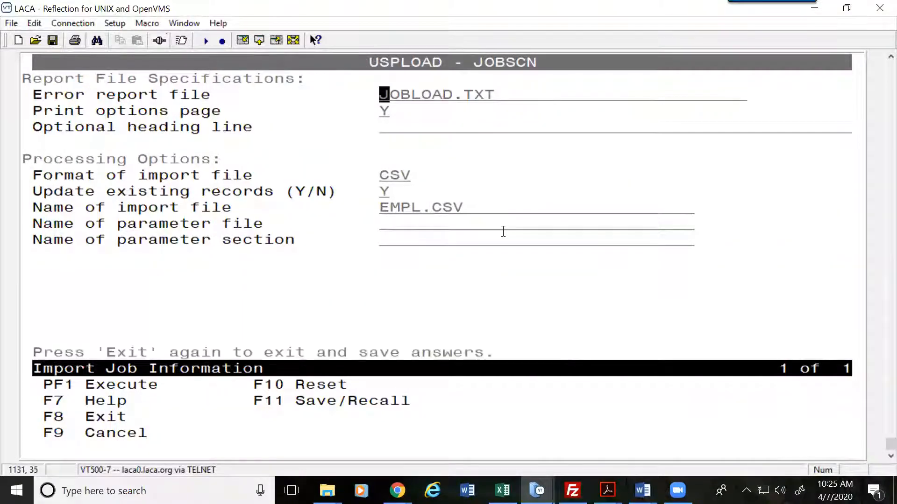
key("F8")
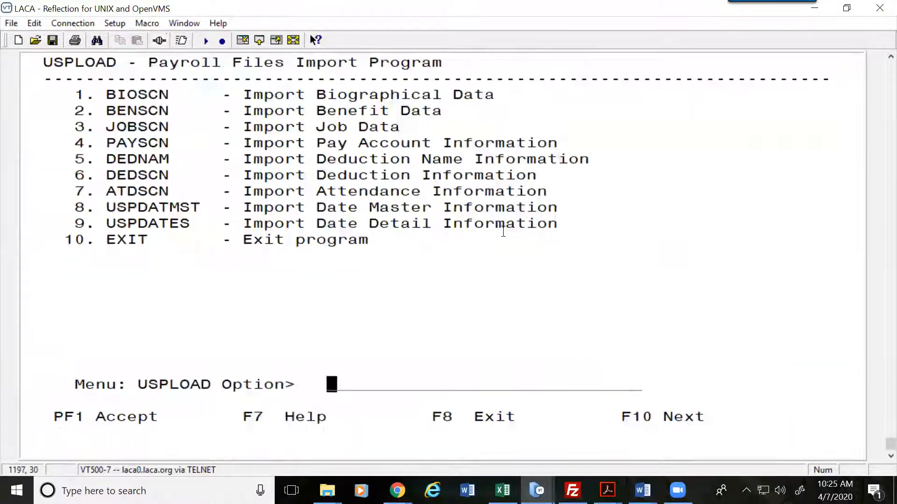
key("F8")
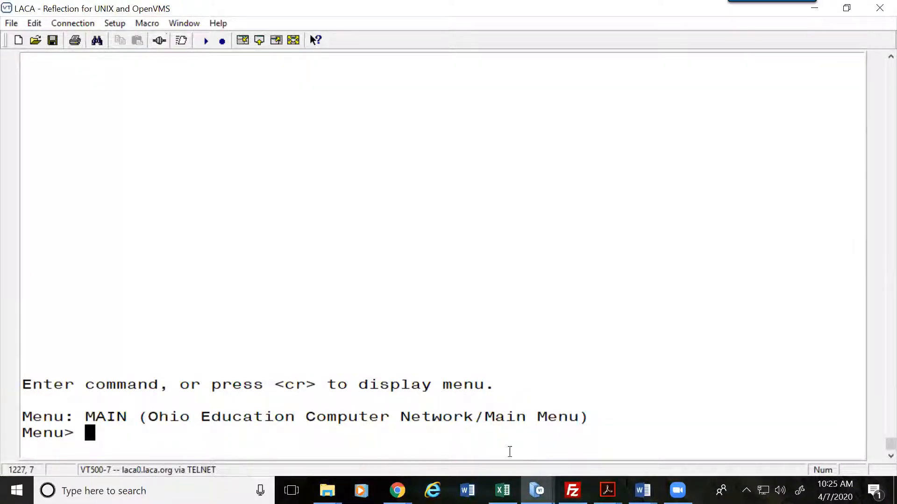
Step: Start a new Excel session from the Excel taskbar jump list
mouse_move(503, 491)
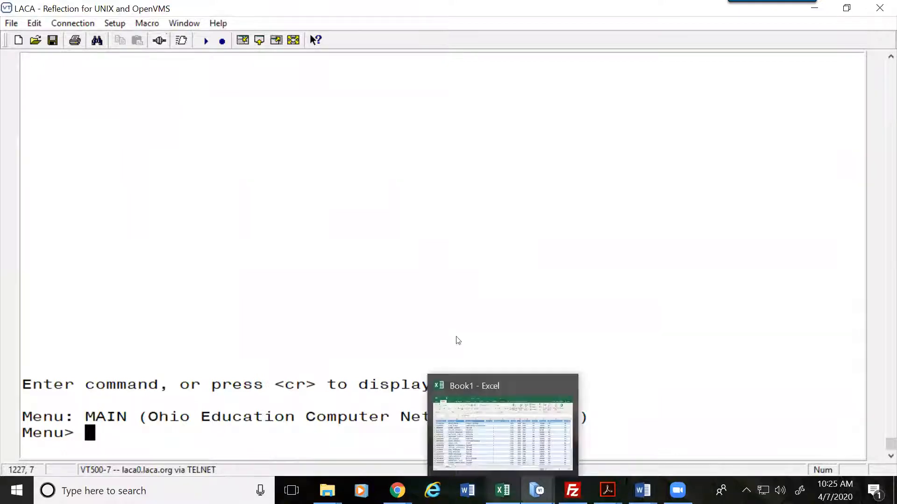
right_click(503, 490)
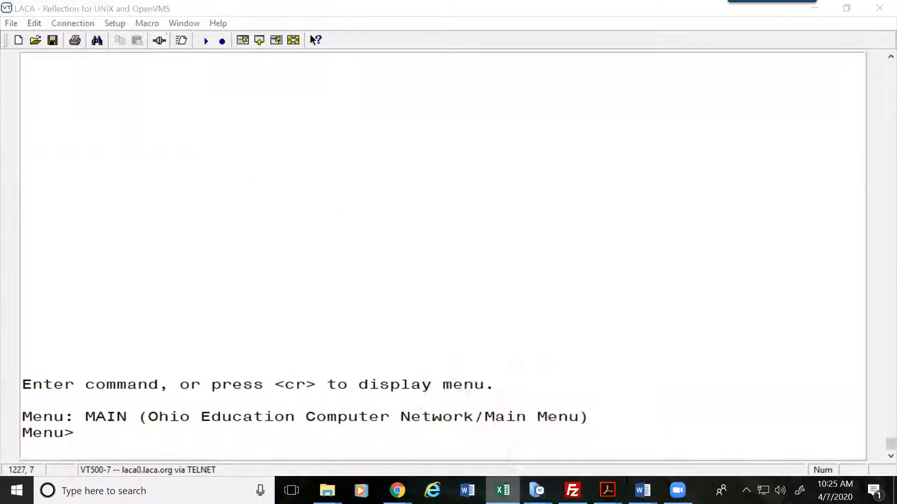
left_click(444, 415)
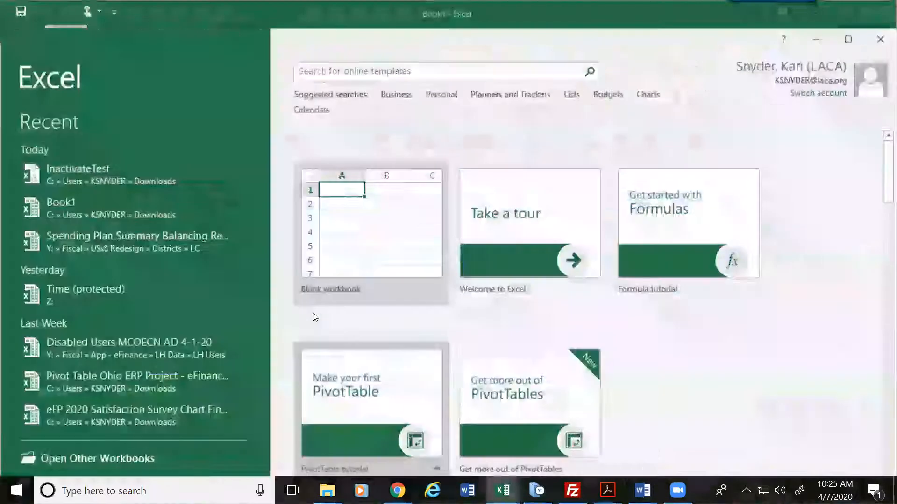
Step: Create a blank Book2 workbook and bring up the Data tab's Get External Data choices
left_click(345, 236)
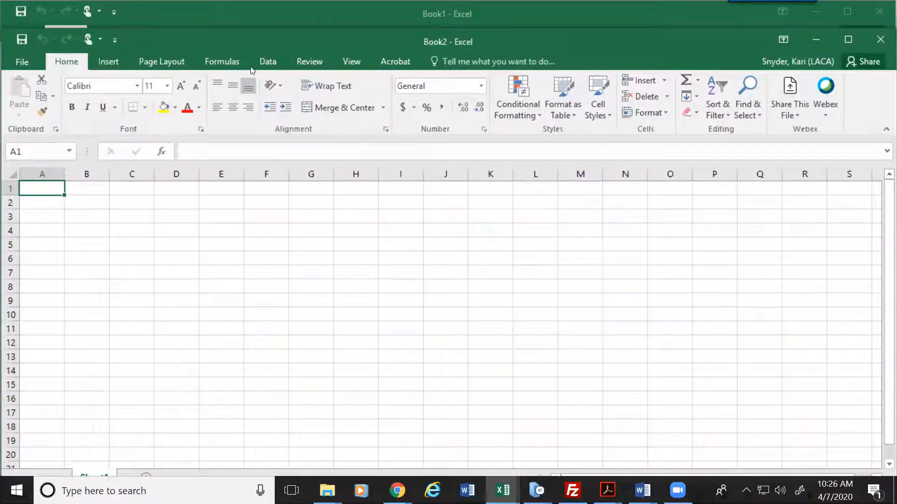
left_click(266, 61)
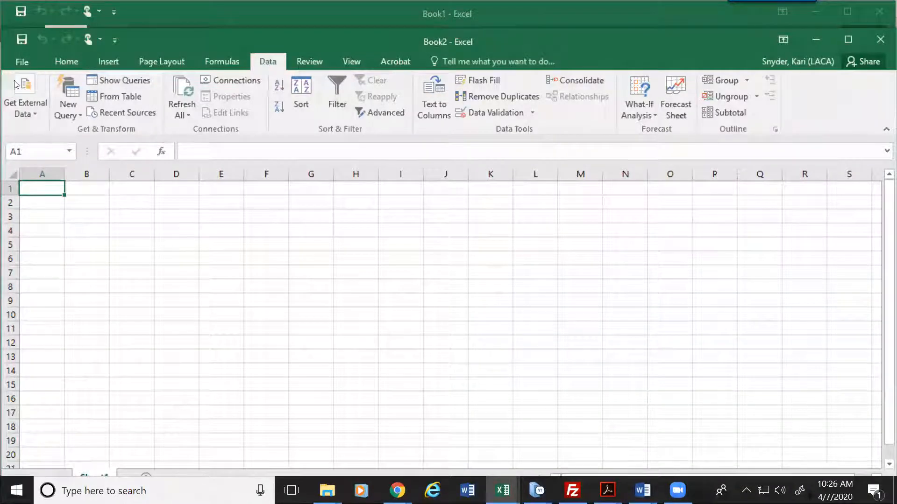
left_click(35, 122)
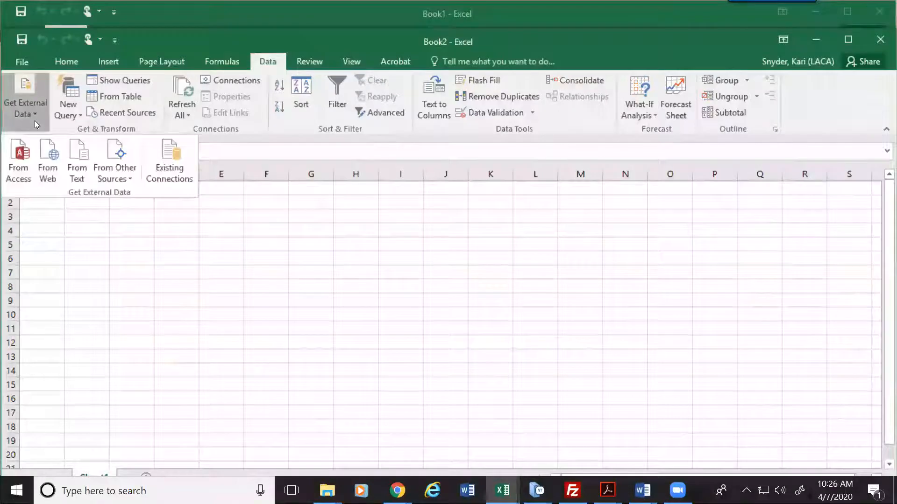
Step: Start a Microsoft Query import using the EIS data source
left_click(115, 164)
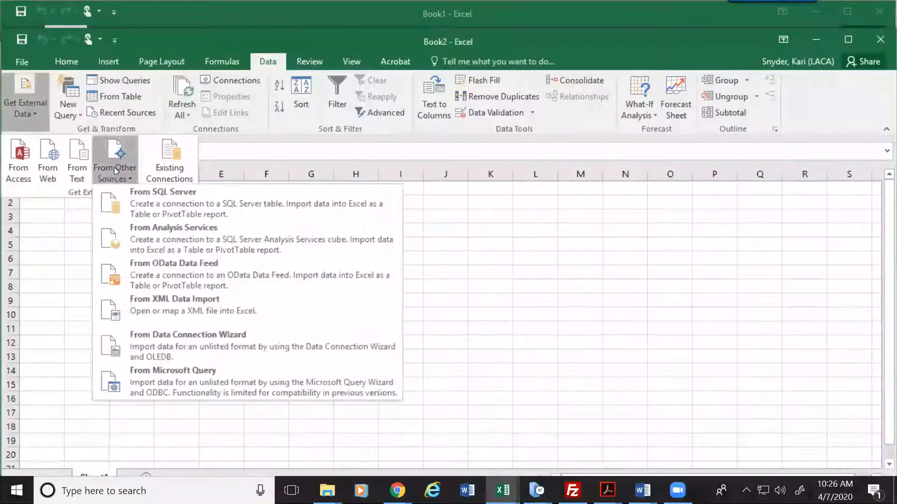
left_click(218, 382)
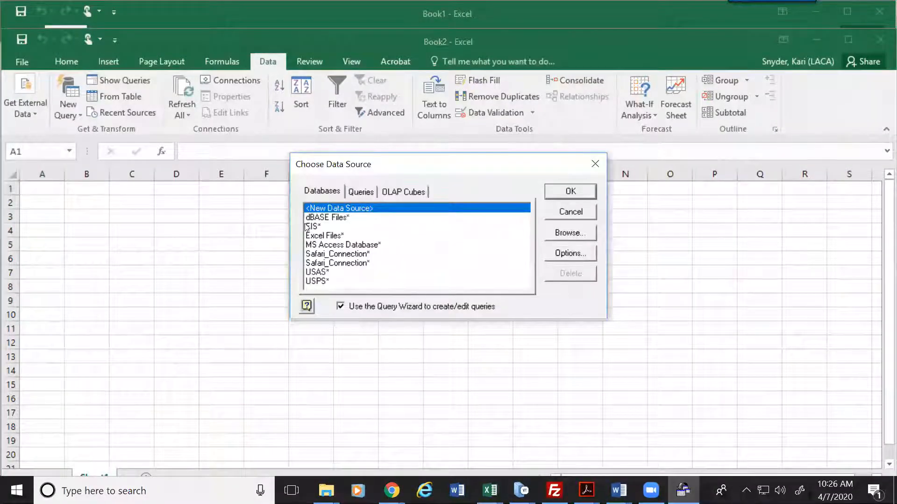
left_click(306, 227)
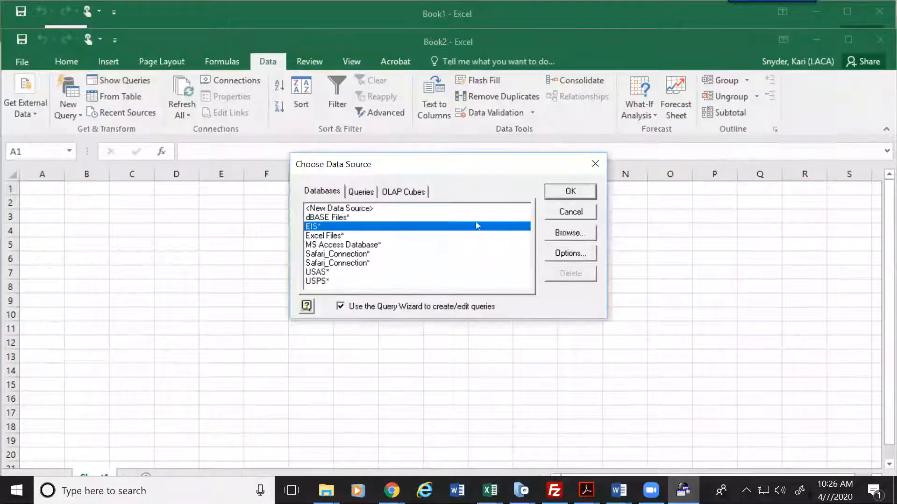
left_click(561, 192)
Step: Enter the user name and account password in Server Connect and connect
key("Tab")
type("****")
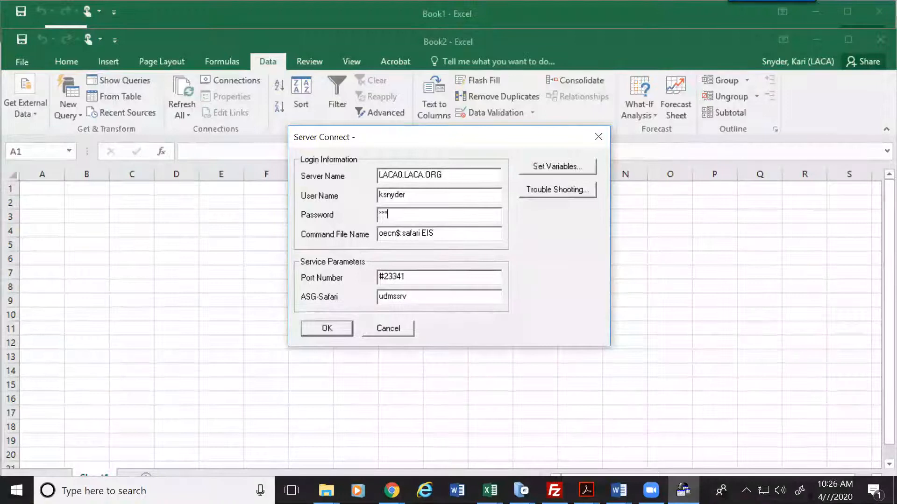
type("************")
key("Tab")
key("End")
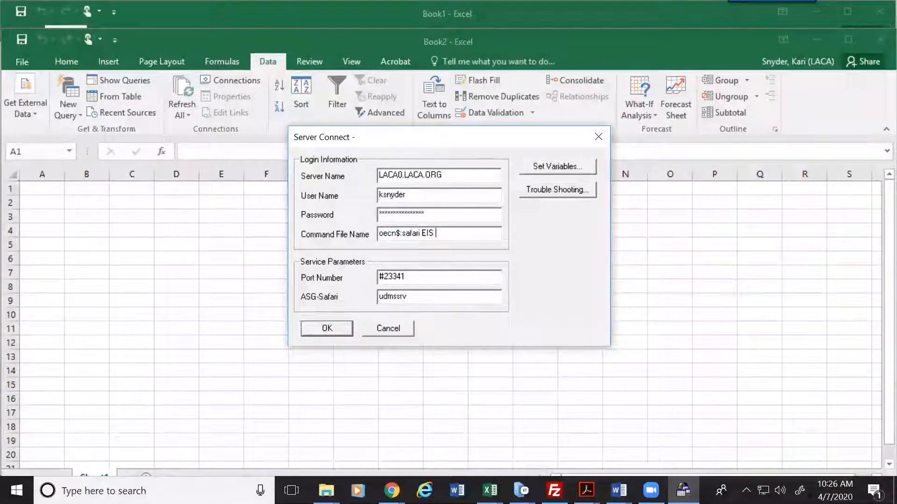
type("sa")
key("Return")
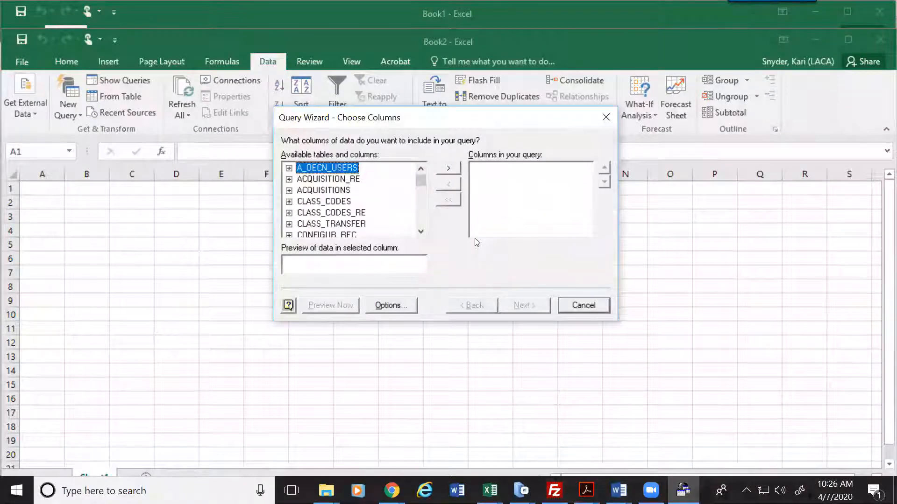
Step: Scroll the table list down to ITEMS and expand it to show its columns
left_click(421, 231)
left_click(421, 232)
left_click(421, 232)
left_click(421, 232)
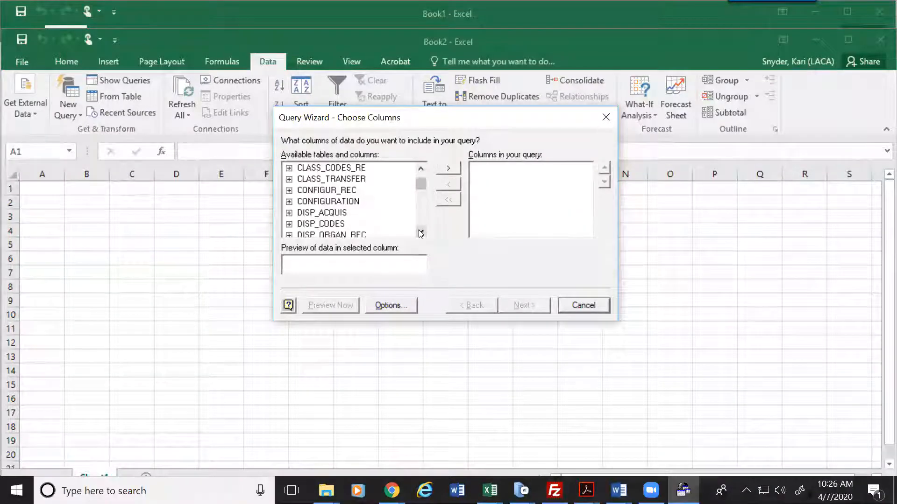
left_click(421, 233)
left_click(421, 232)
left_click(420, 232)
left_click(421, 232)
left_click(421, 232)
left_click(420, 232)
left_click(421, 232)
left_click(421, 232)
left_click(420, 233)
left_click(420, 233)
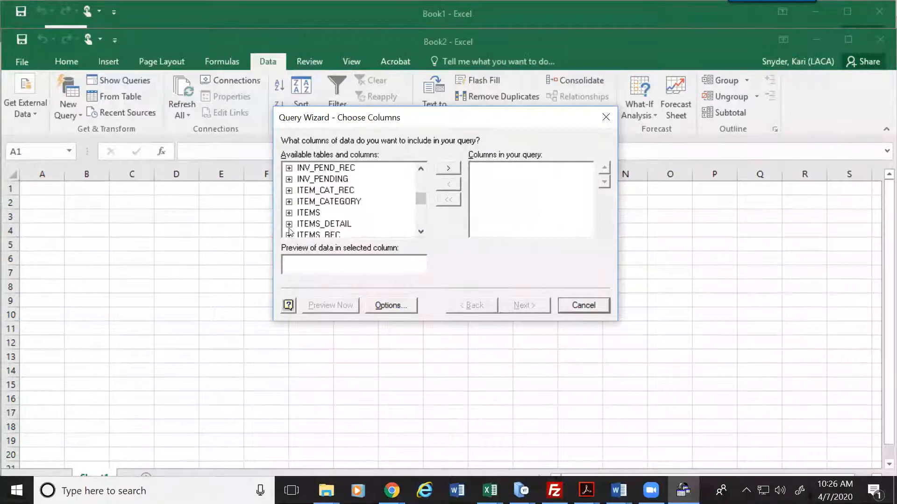
left_click(289, 213)
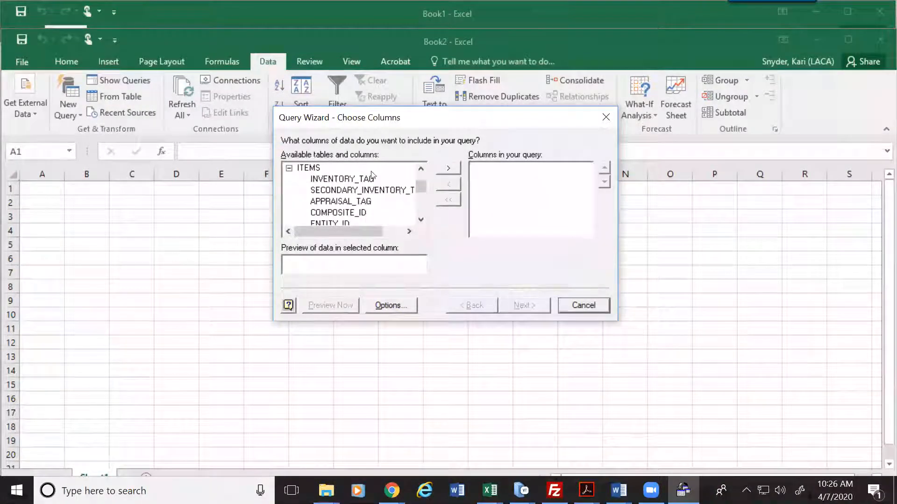
Step: Add INVENTORY_TAG, DESCRIPTION_1, SERIAL_NO, MODEL_NO and ITEM_CATEGORY to the query columns
double_click(349, 180)
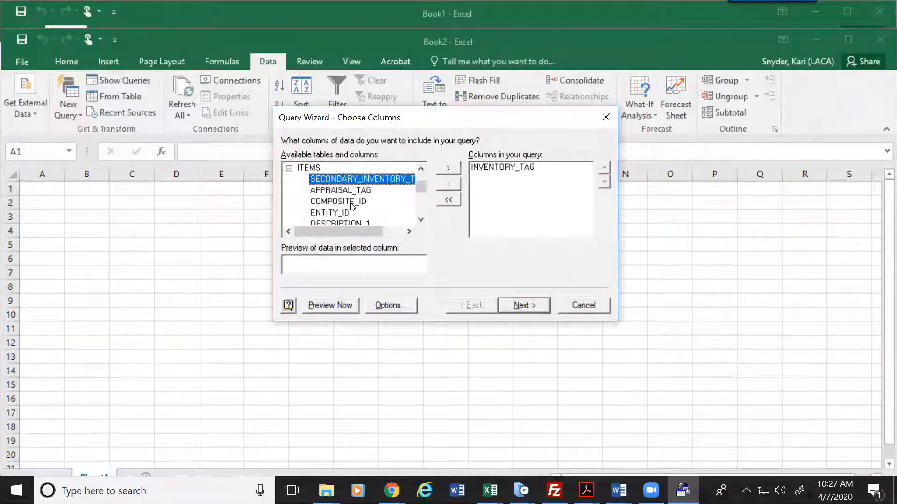
left_click(421, 220)
double_click(351, 213)
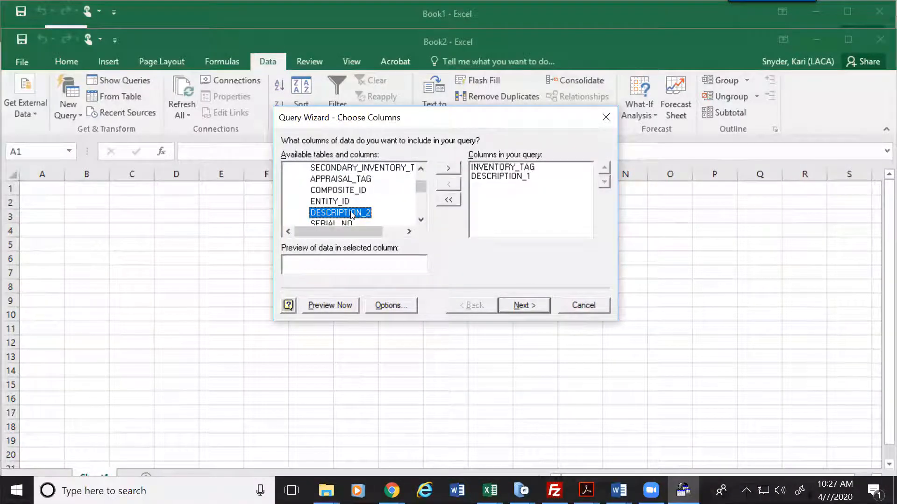
double_click(423, 220)
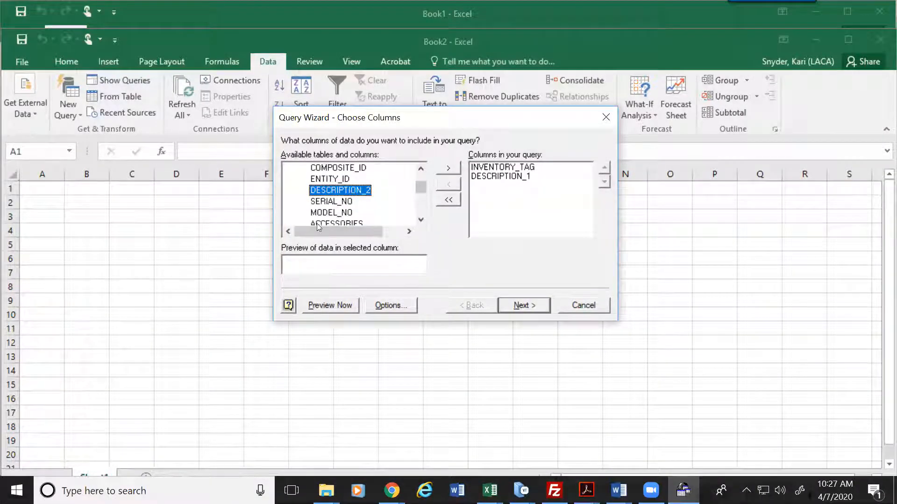
double_click(333, 202)
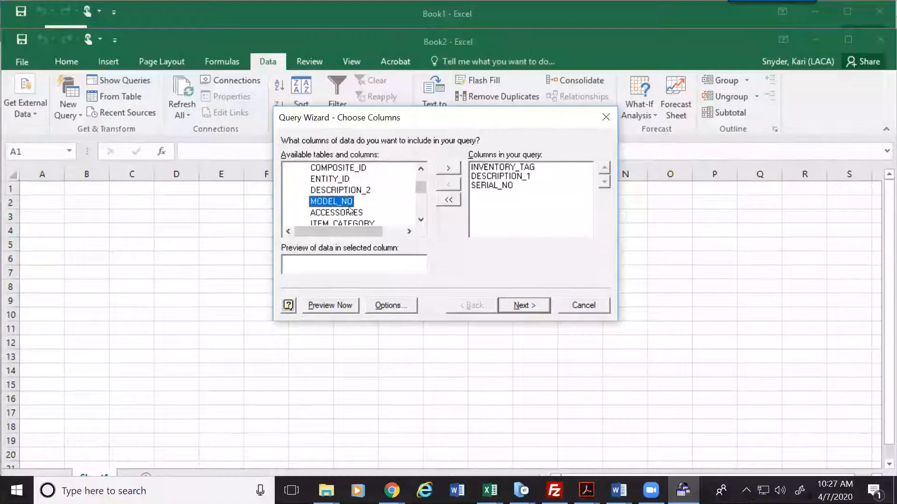
double_click(346, 206)
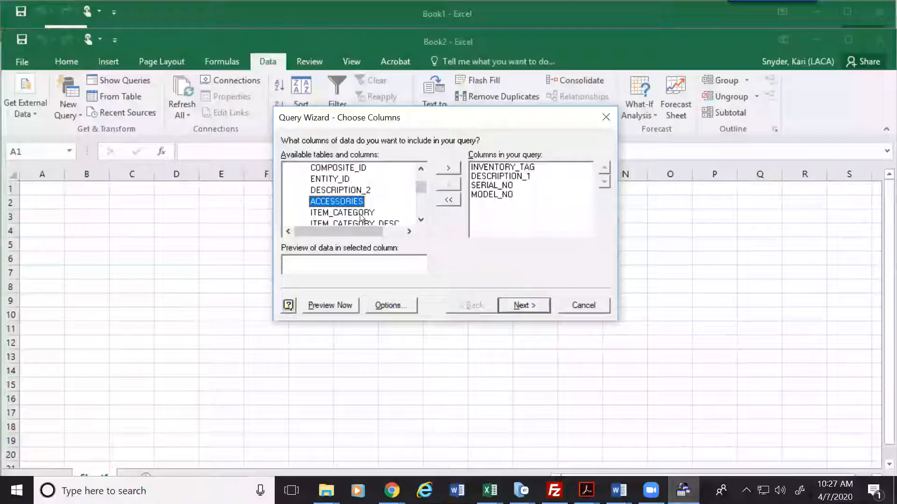
double_click(360, 216)
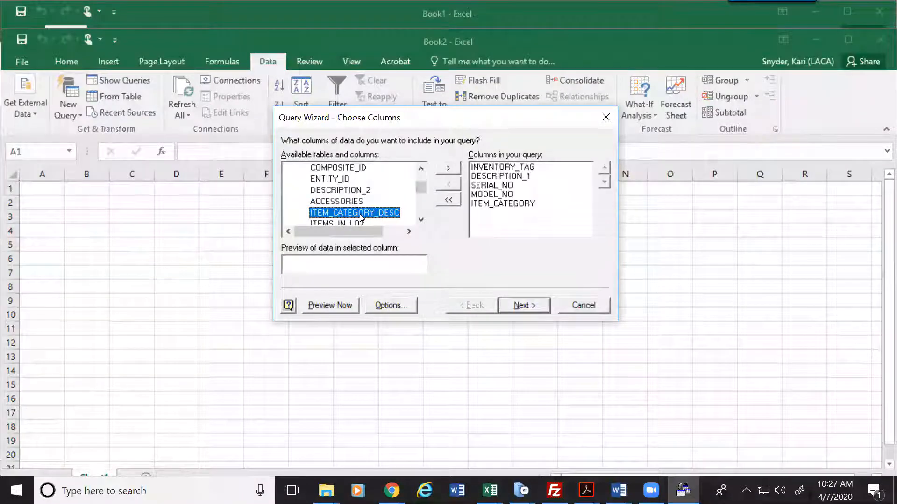
Step: Add LOCATION_CATEGORY and LOCATION_NUMBER, then continue to the Filter Data step
left_click(421, 220)
left_click(421, 220)
left_click(420, 220)
left_click(421, 220)
left_click(421, 219)
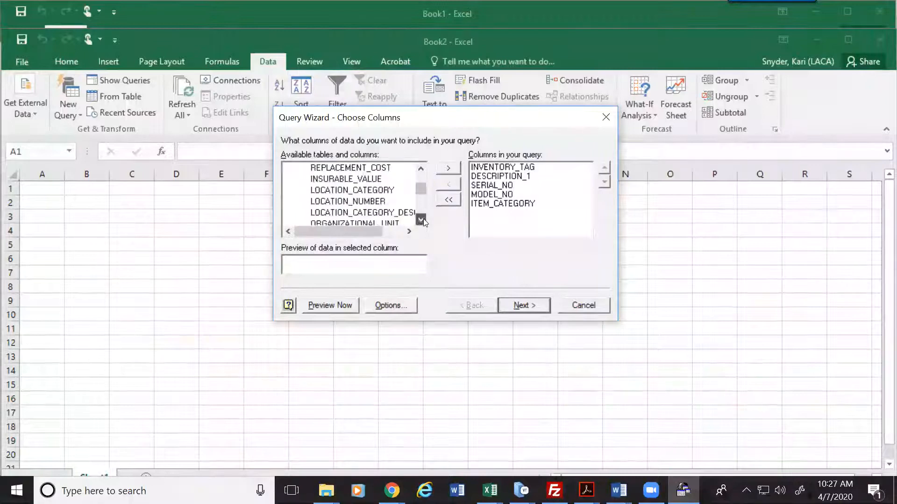
double_click(368, 191)
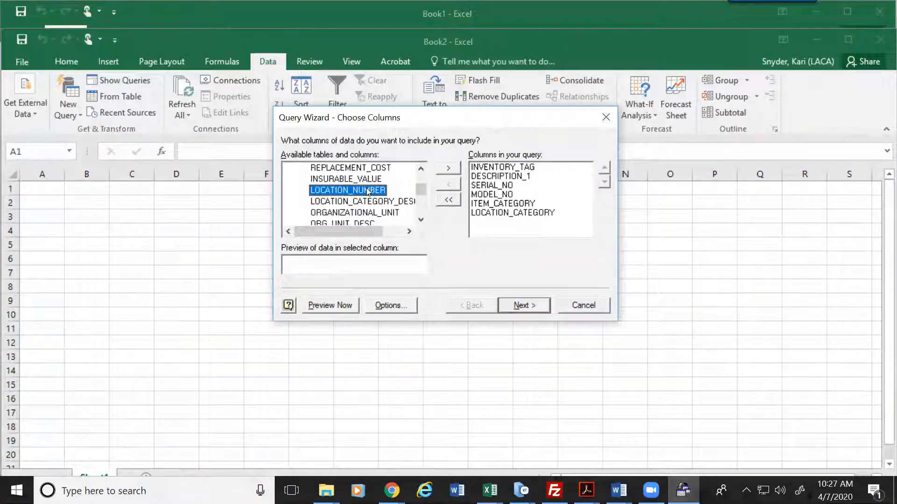
double_click(368, 191)
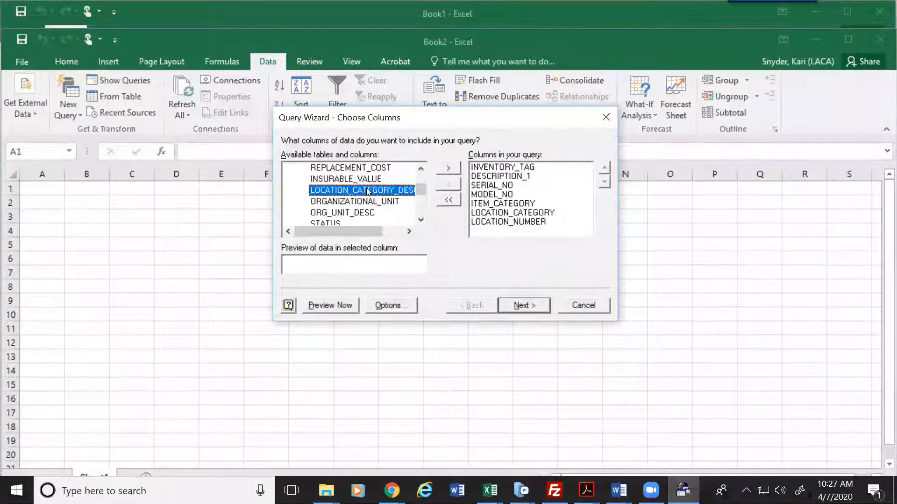
left_click(539, 307)
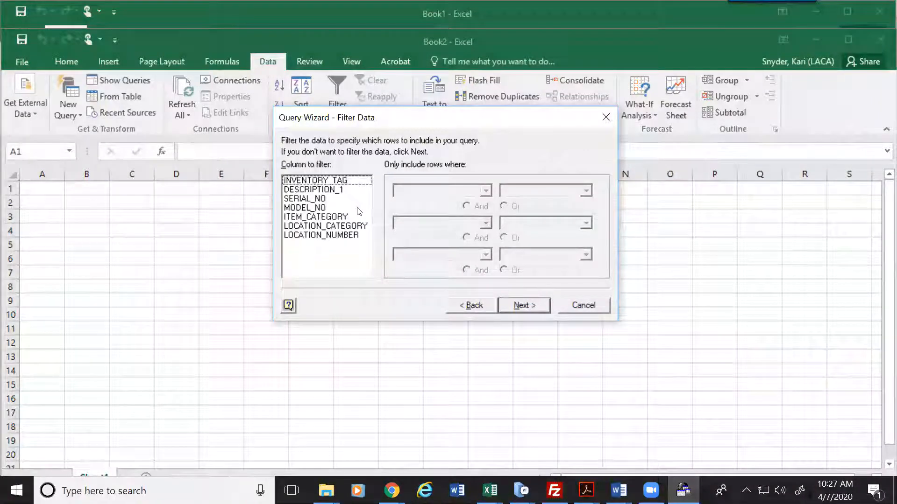
Step: Filter DESCRIPTION_1 with a first condition of contains Tractor
left_click(314, 190)
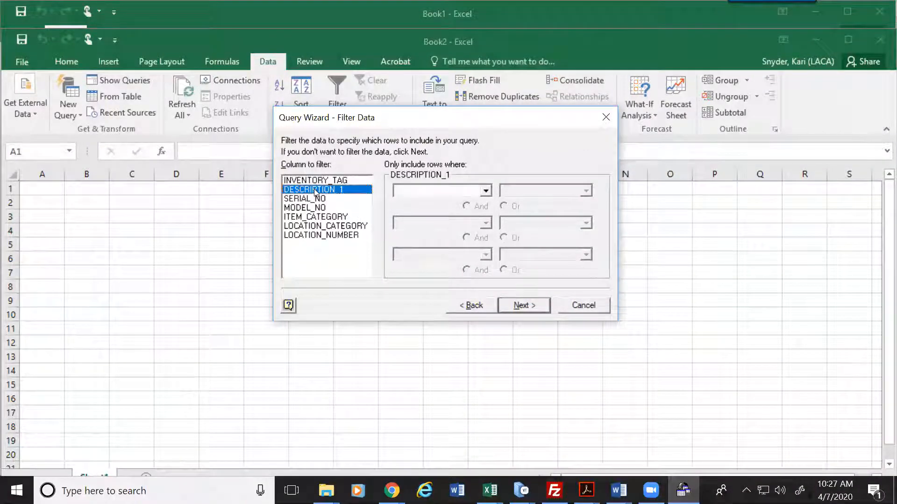
left_click(485, 193)
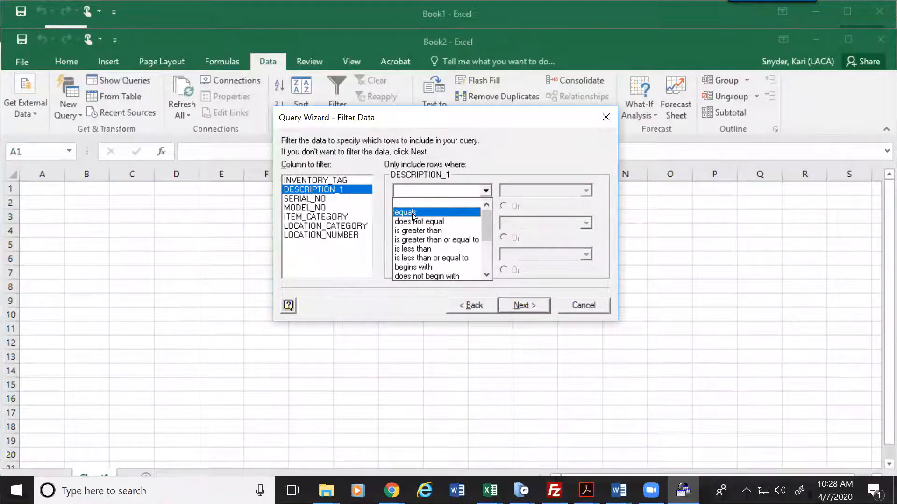
left_click(487, 276)
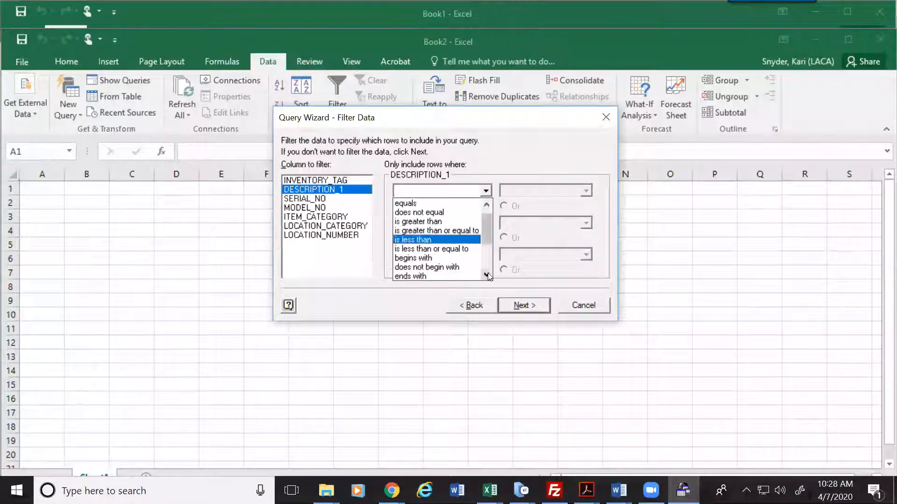
left_click(486, 275)
left_click(487, 276)
left_click(487, 276)
left_click(487, 275)
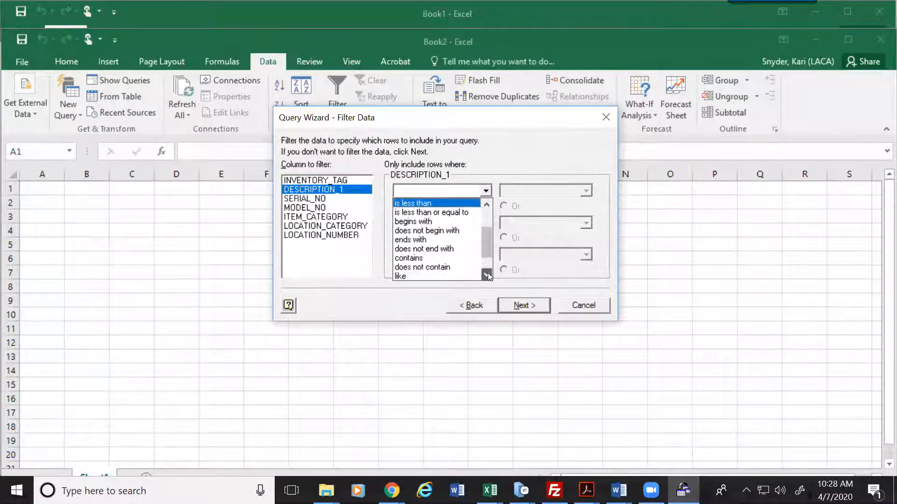
left_click(409, 258)
left_click(525, 192)
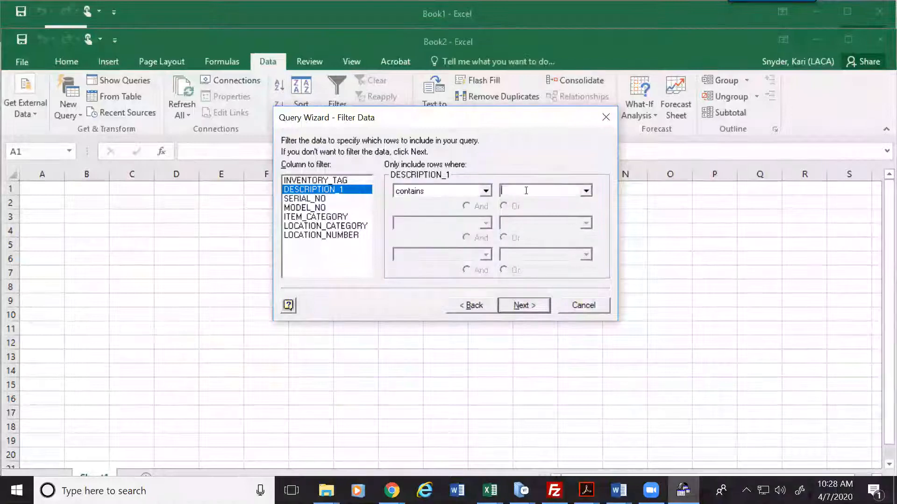
type("Tractor")
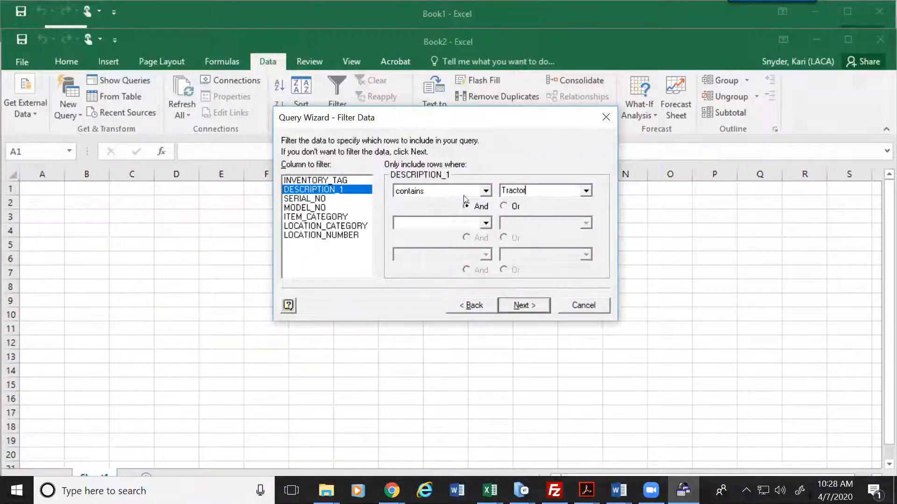
Step: Add an Or condition that DESCRIPTION_1 contains TRACTOR and move on to sorting
left_click(504, 206)
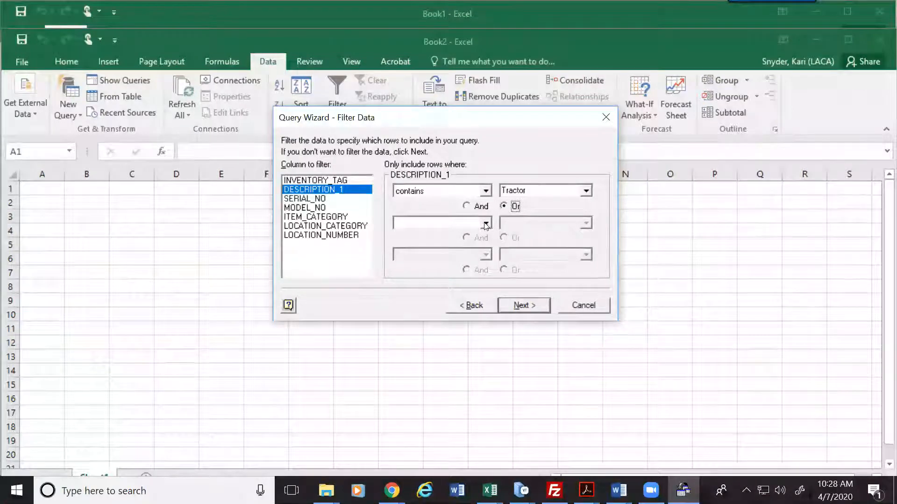
left_click(485, 223)
left_click(486, 307)
left_click(485, 307)
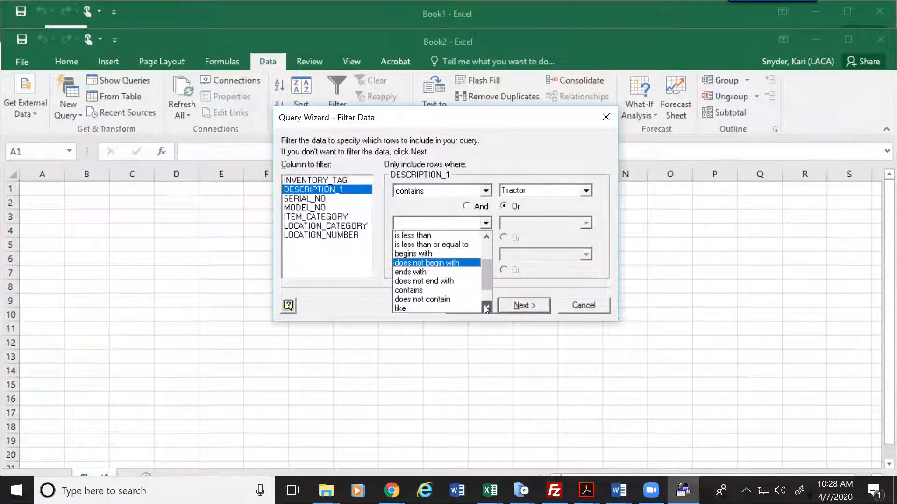
left_click(413, 289)
left_click(523, 224)
type("TRACTOR")
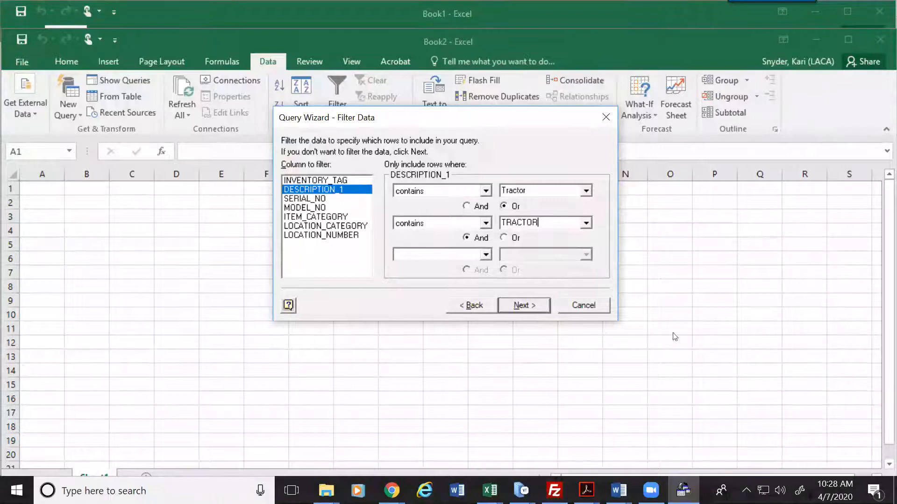
left_click(532, 309)
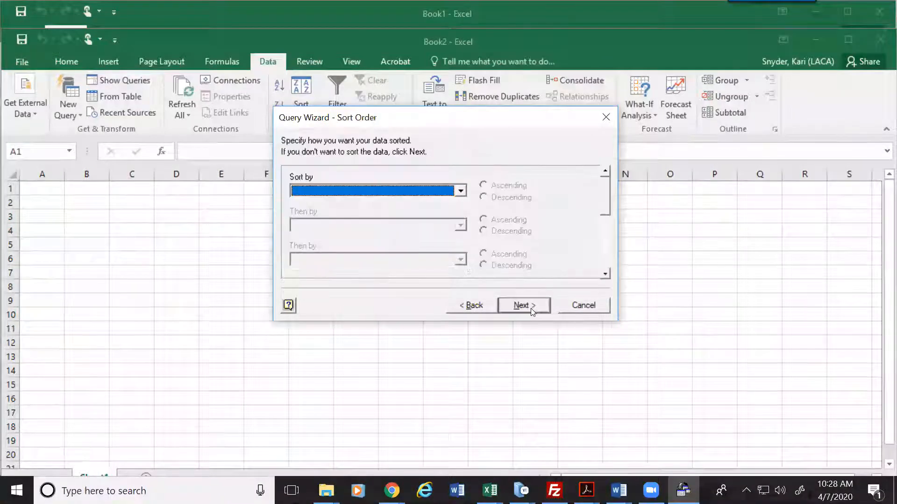
Step: Sort by INVENTORY_TAG, finish the wizard and import the results as a table at A1
left_click(460, 191)
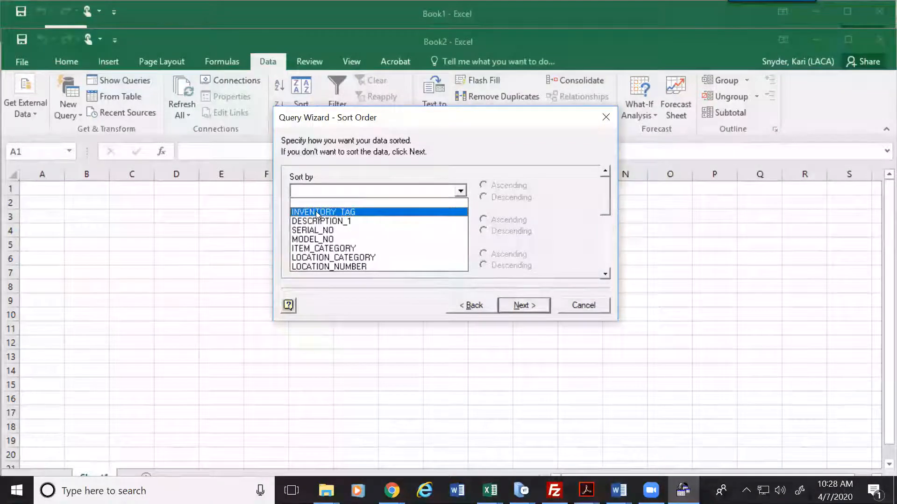
left_click(317, 213)
left_click(527, 304)
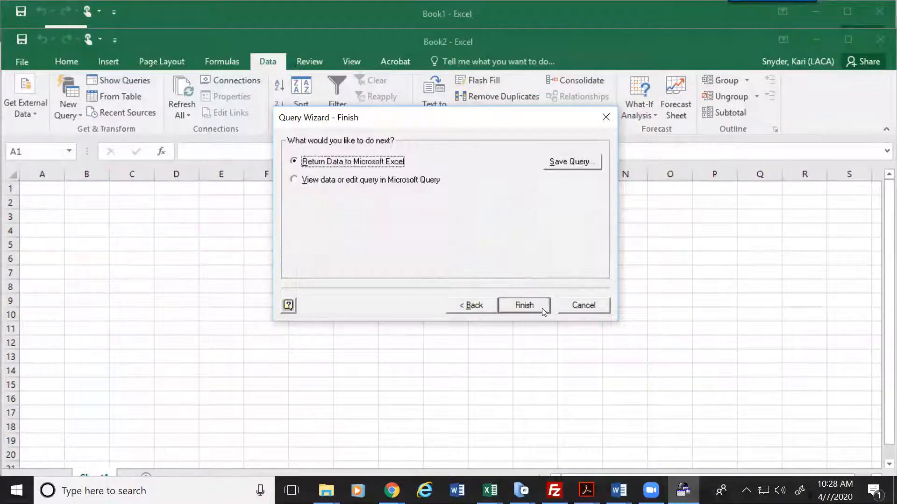
left_click(541, 307)
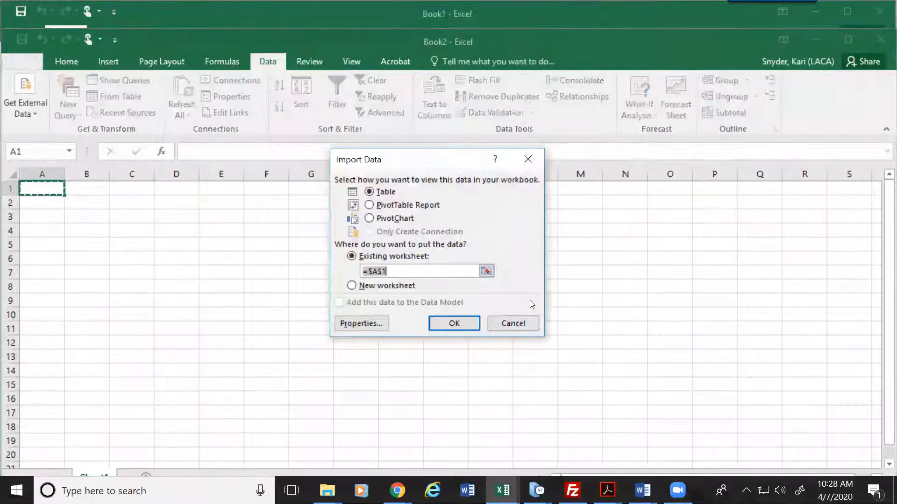
left_click(454, 323)
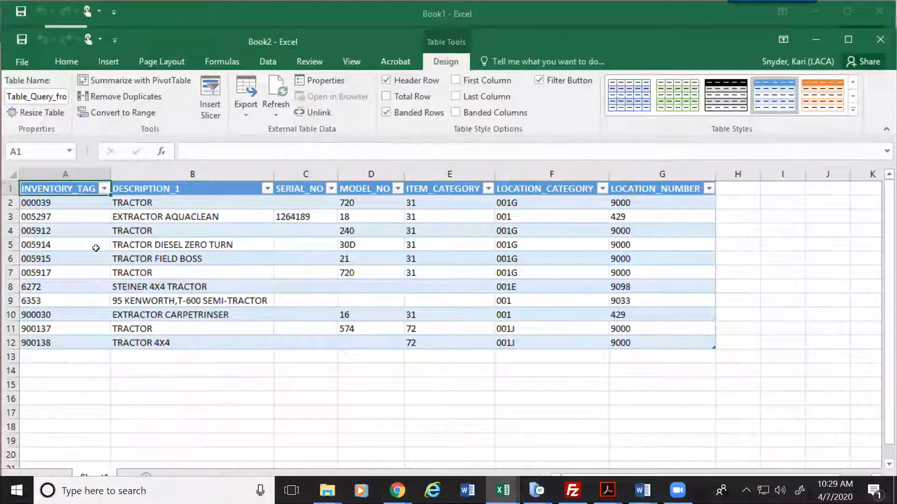
Step: Select the 005915 record, then open Edit Query from the Query from EIS connection's Definition tab
left_click(64, 230)
left_click(68, 262)
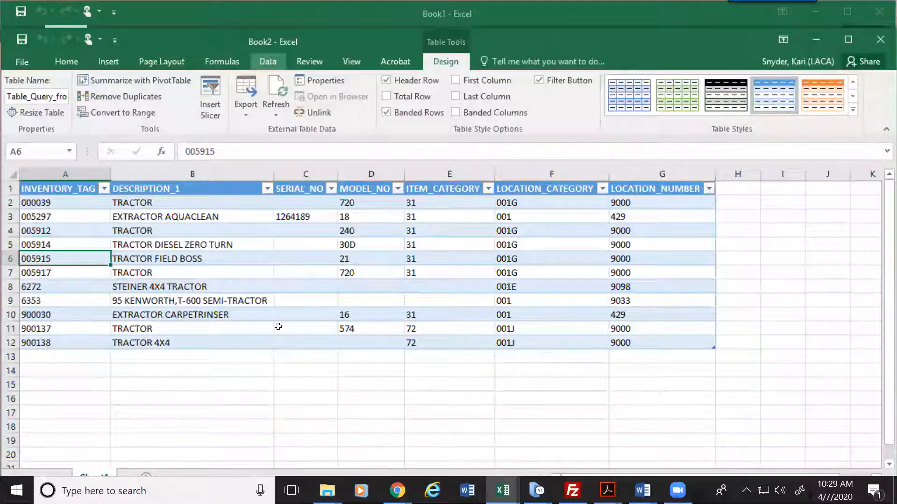
left_click(269, 62)
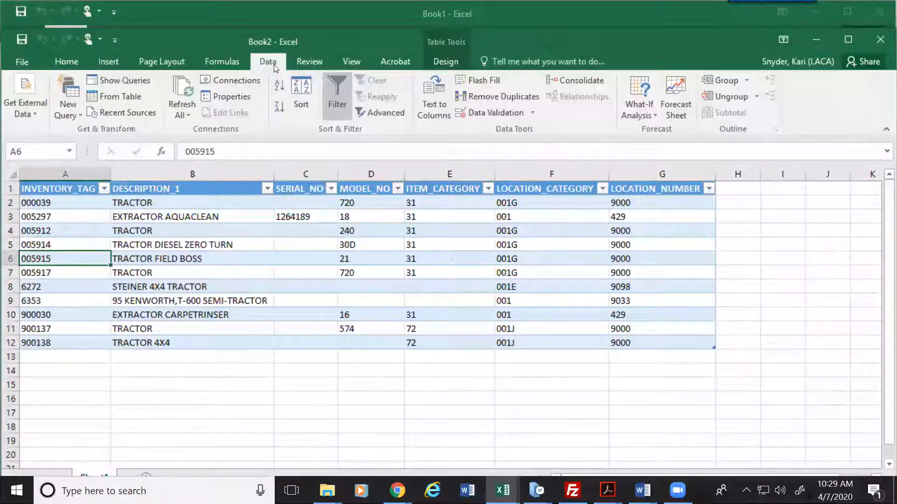
left_click(239, 80)
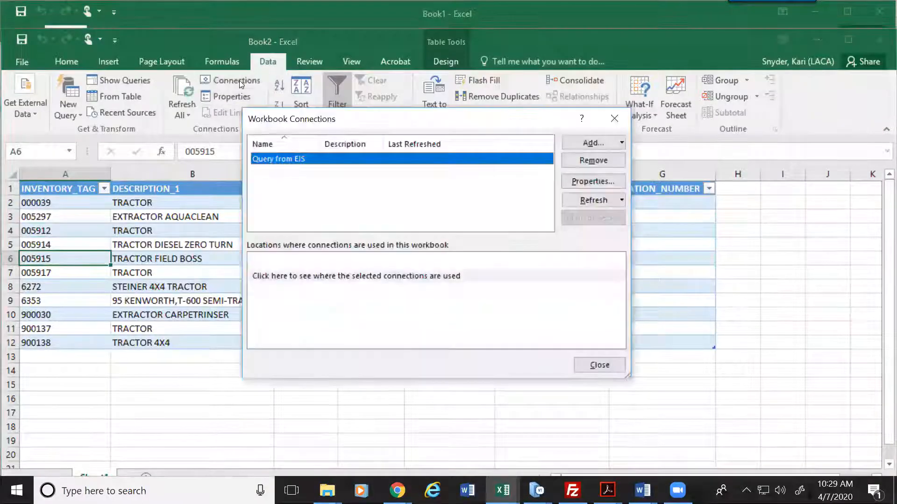
left_click(593, 180)
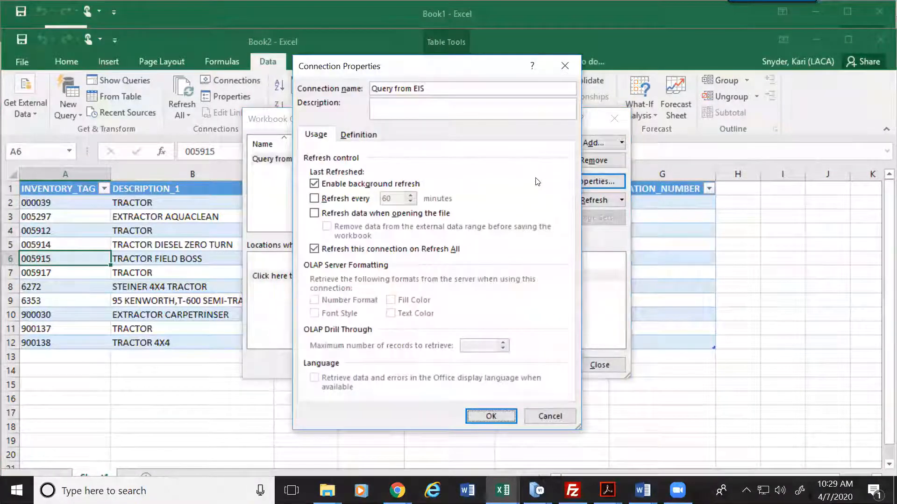
left_click(356, 135)
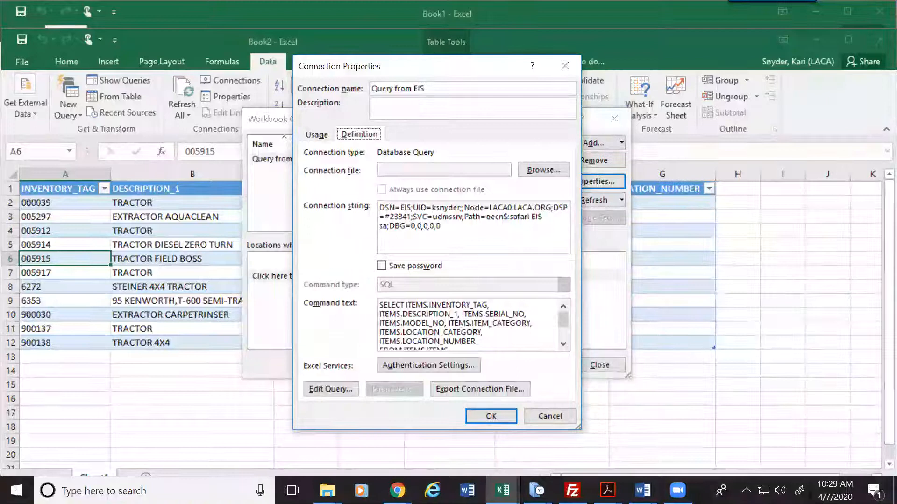
left_click(331, 389)
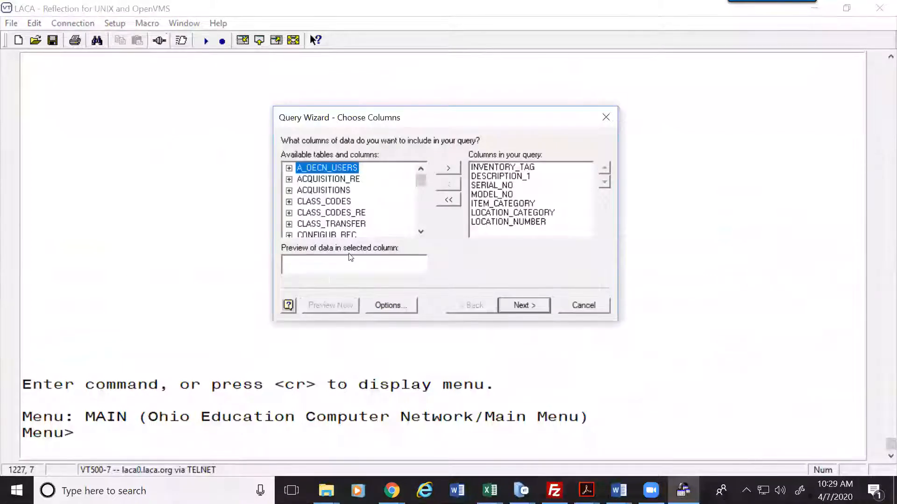
Step: Clear both DESCRIPTION_1 contains criteria so the tractor filter is removed
left_click(520, 306)
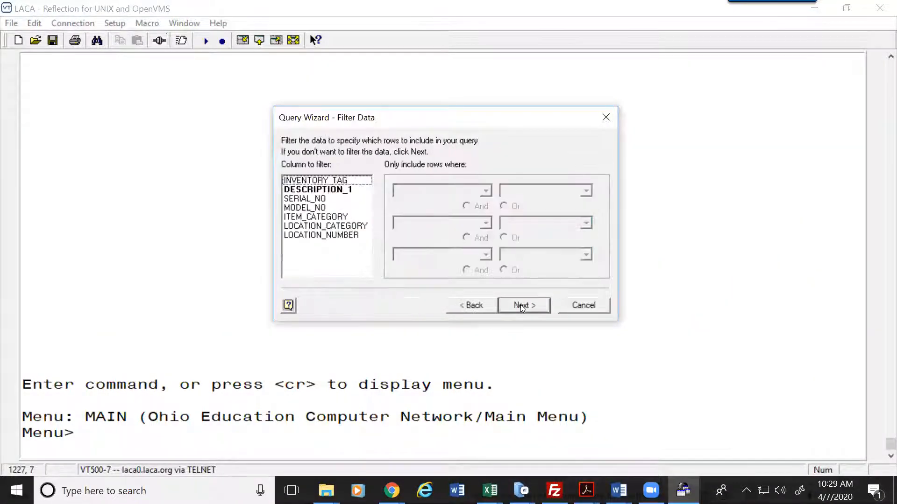
left_click(325, 192)
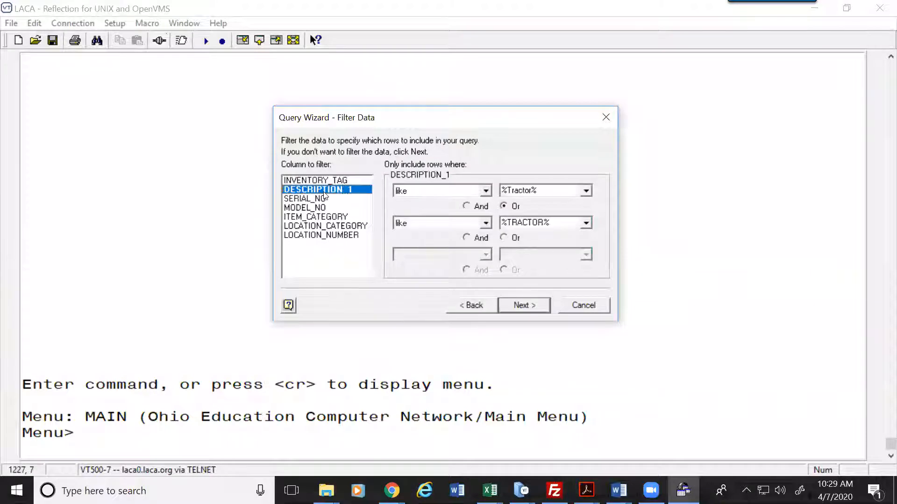
left_click(486, 226)
scroll(426, 252, "up", 3)
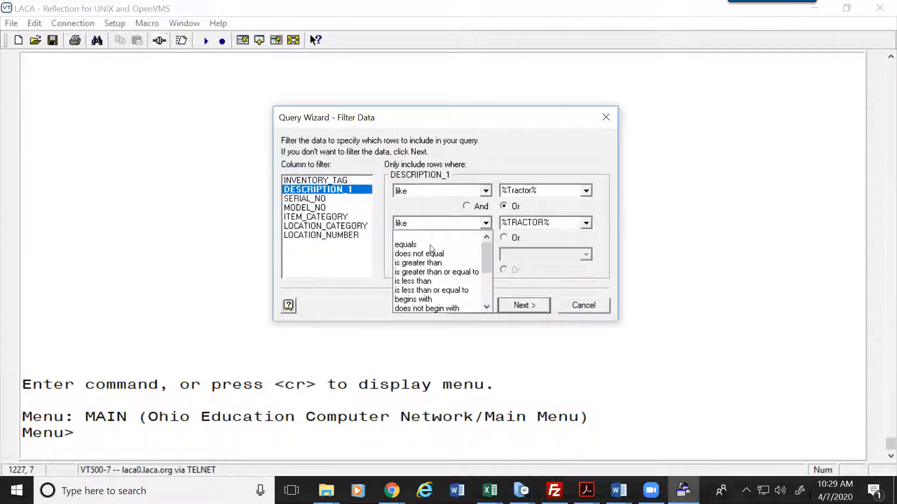
left_click(426, 235)
left_click(455, 192)
scroll(445, 213, "up", 3)
left_click(437, 204)
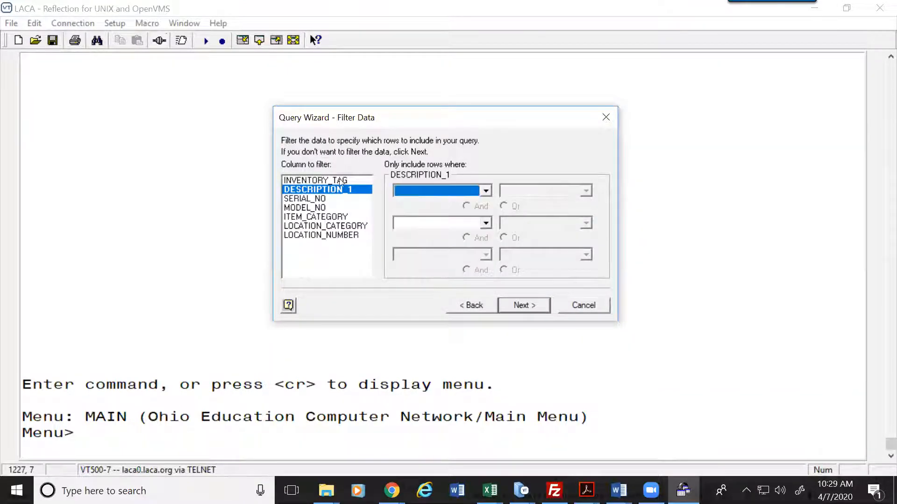
left_click(328, 200)
left_click(328, 190)
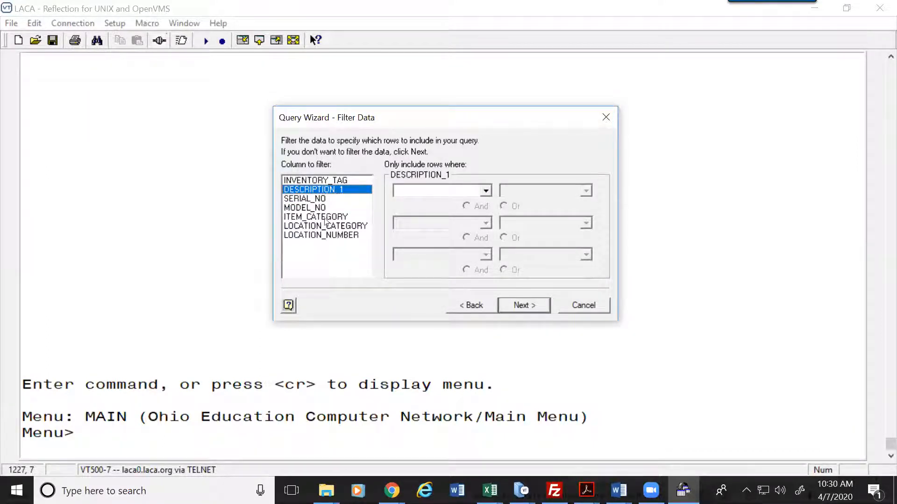
Step: Filter SERIAL_NO to equal 40SNK2 and finish the edited query
left_click(319, 199)
left_click(486, 191)
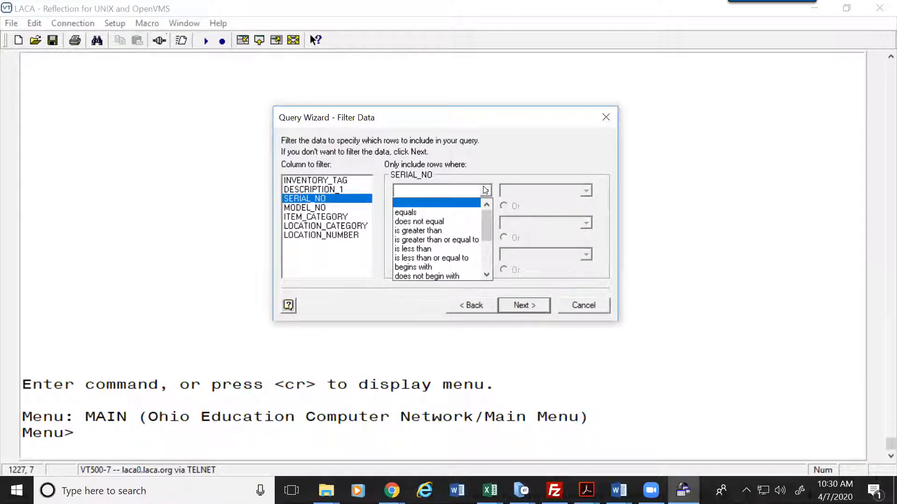
left_click(411, 212)
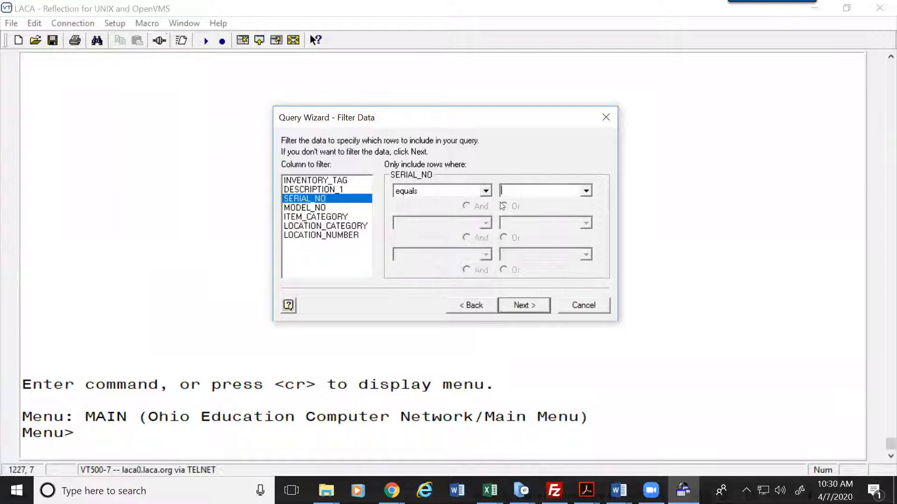
type("40")
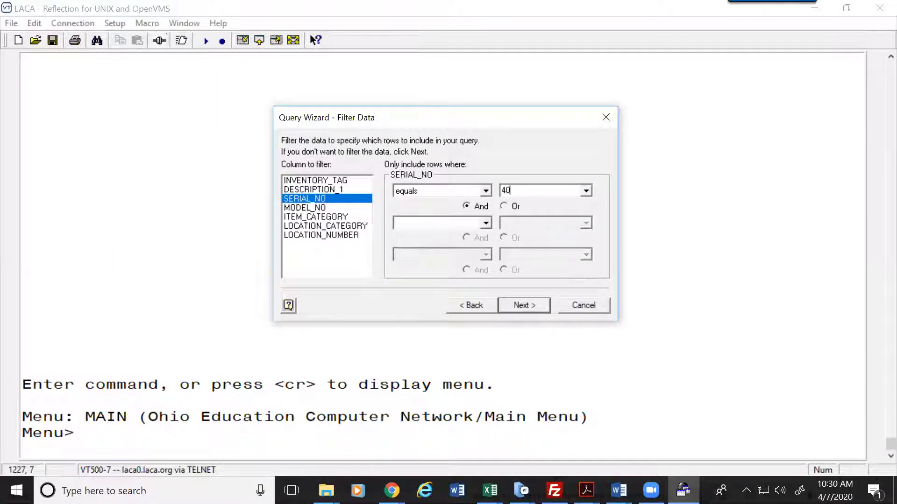
type("SNK2")
left_click(520, 304)
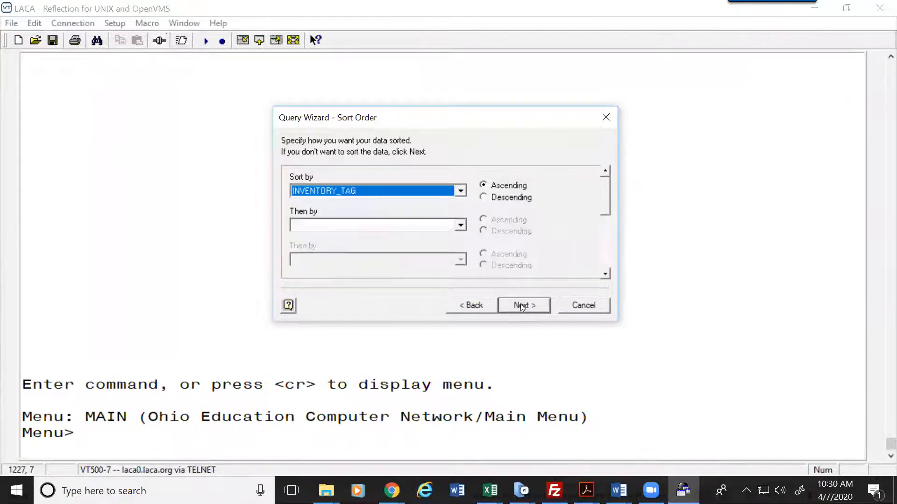
left_click(520, 304)
left_click(524, 303)
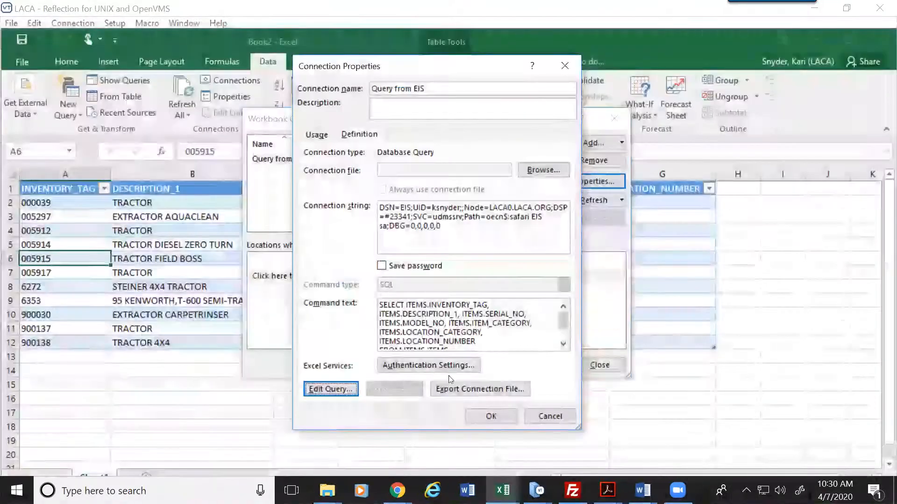
Step: Accept the connection properties and log in with the account password to refresh to the 005001 COMPUTER record, serial 40SNK21
left_click(487, 414)
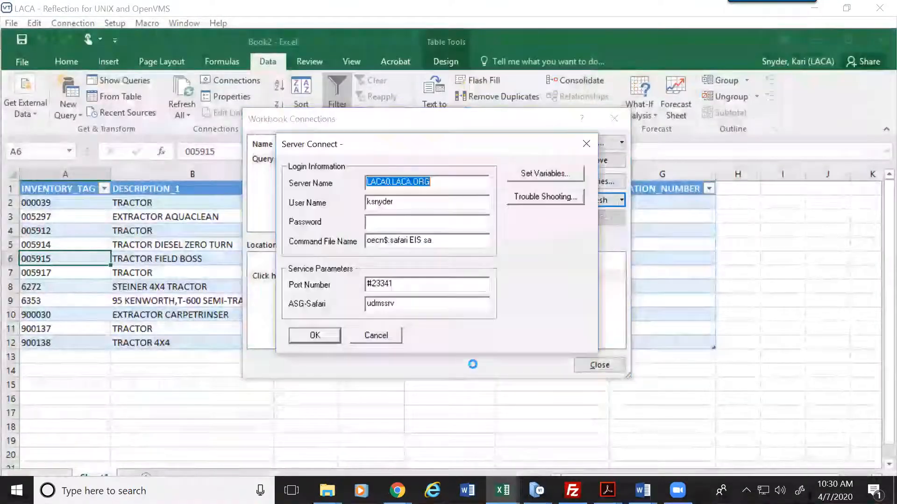
left_click(387, 218)
type("*******************")
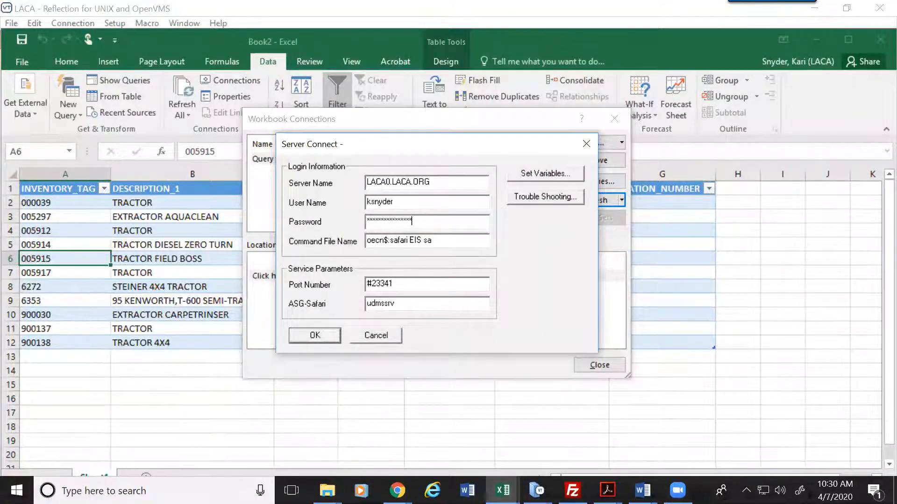
key("Return")
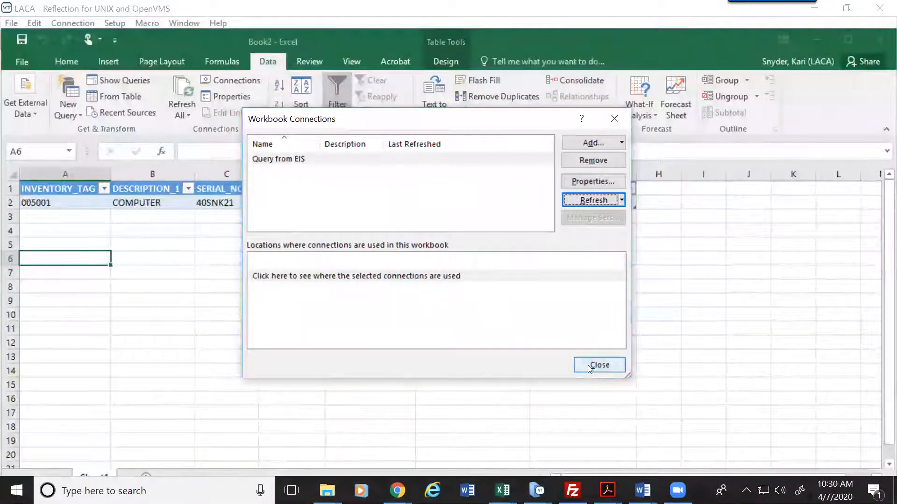
left_click(594, 366)
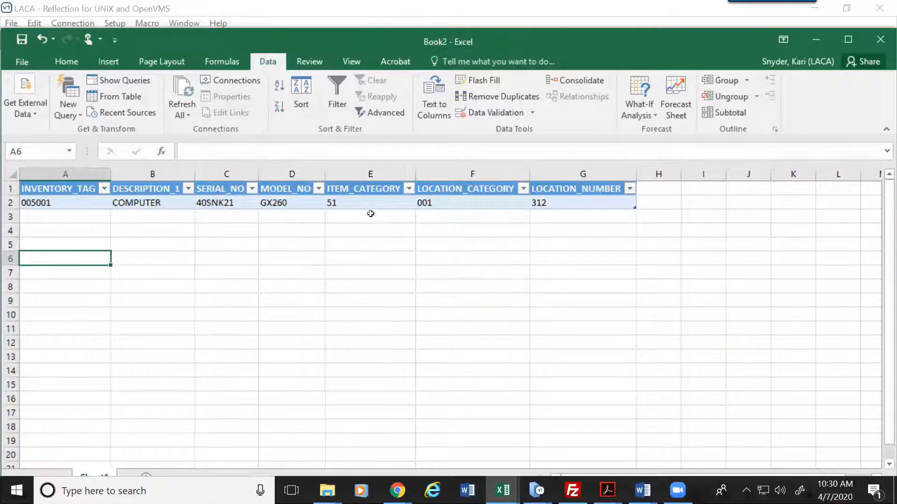
left_click(73, 200)
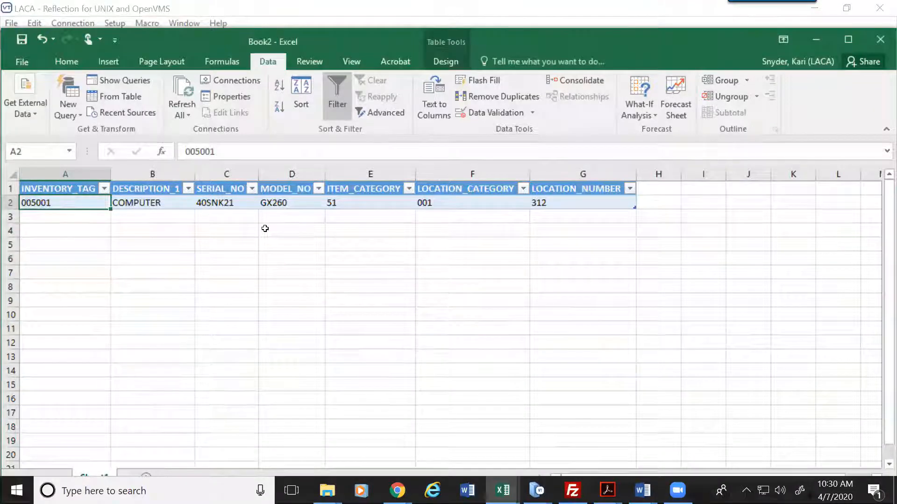
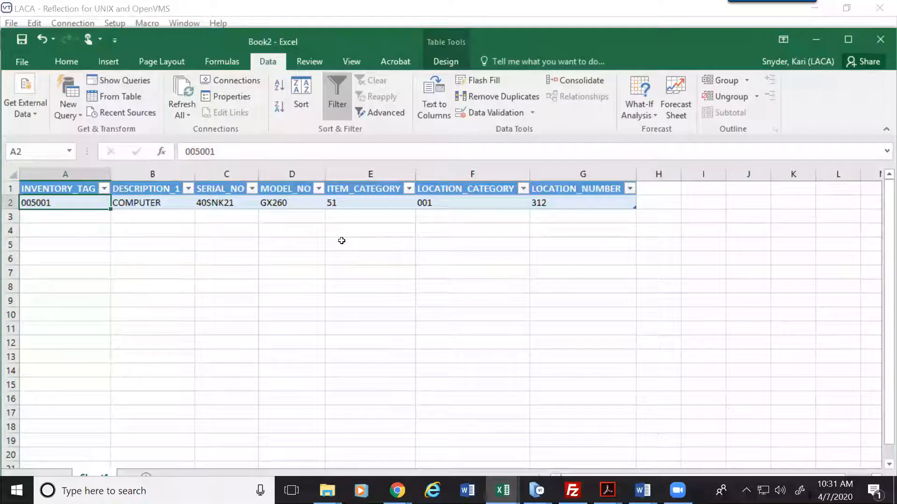
Step: Close Book2 without saving and start a new blank Excel 2016 workbook
left_click(880, 40)
left_click(437, 260)
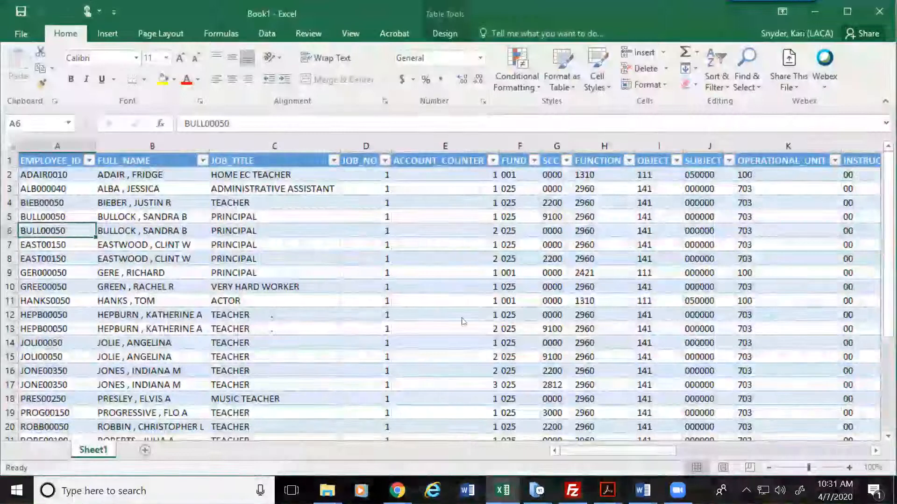
right_click(502, 490)
left_click(462, 415)
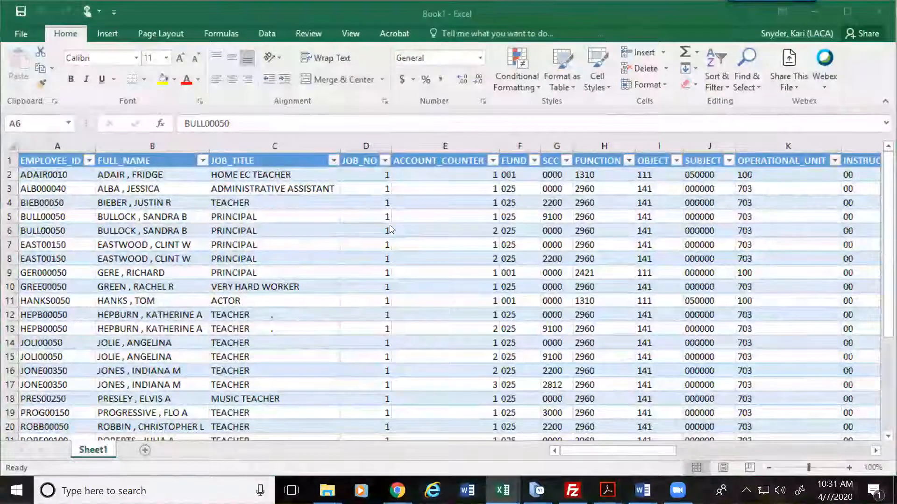
left_click(347, 219)
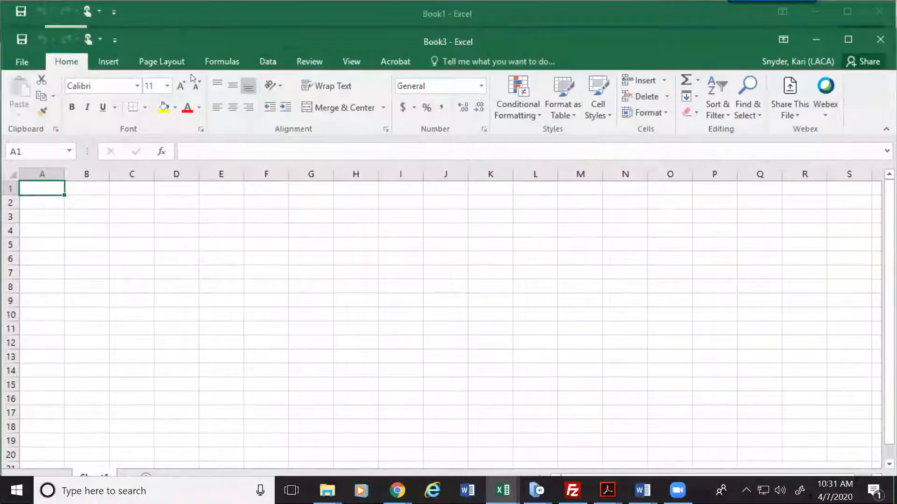
left_click(264, 61)
Step: Start a From Microsoft Query import using the USAS data source
left_click(25, 105)
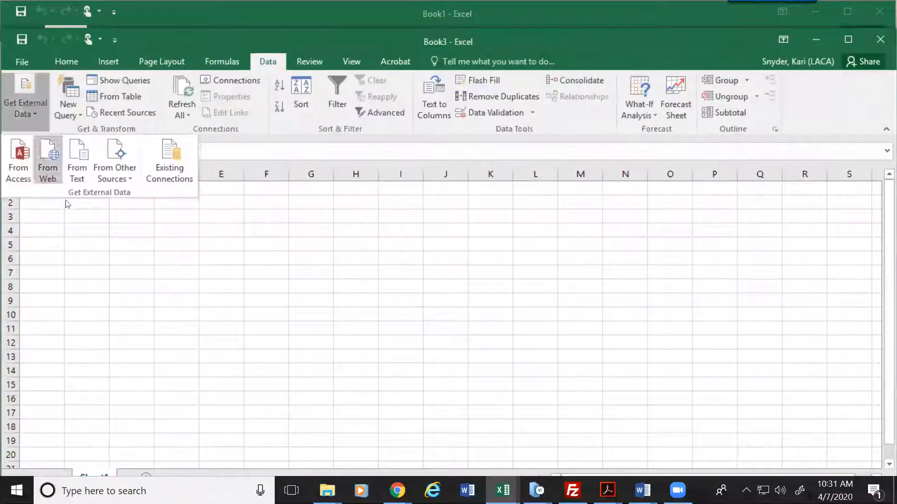
left_click(129, 171)
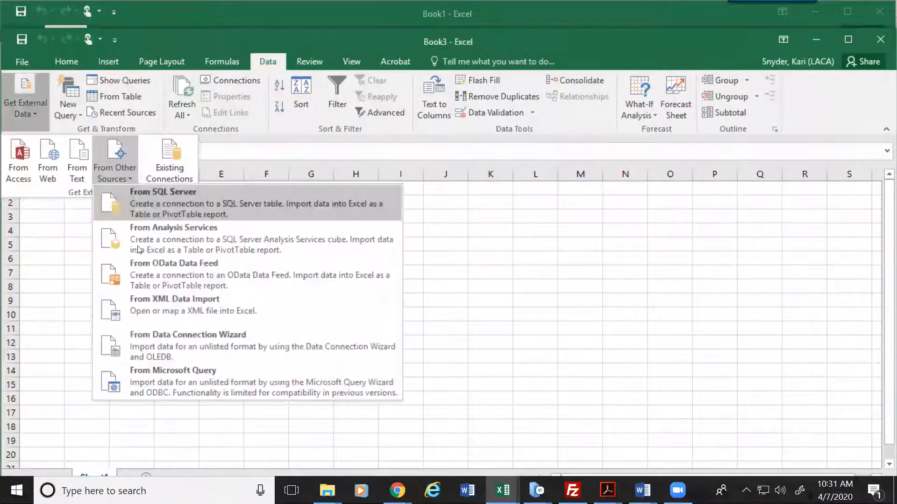
left_click(199, 381)
left_click(321, 274)
left_click(571, 191)
Step: Sign in to the USAS server with your credentials, appending 'sa' to the command file name
type("*********")
type("********")
key("Tab")
key("End")
type("sa")
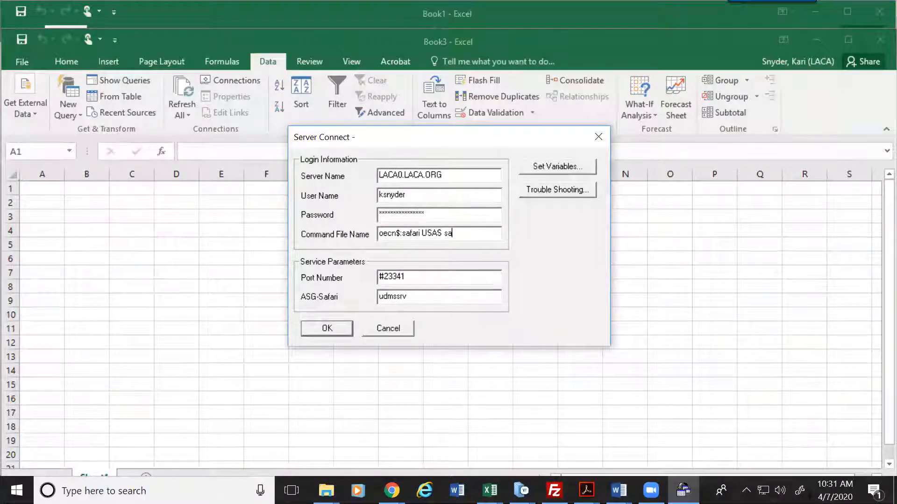
key("Return")
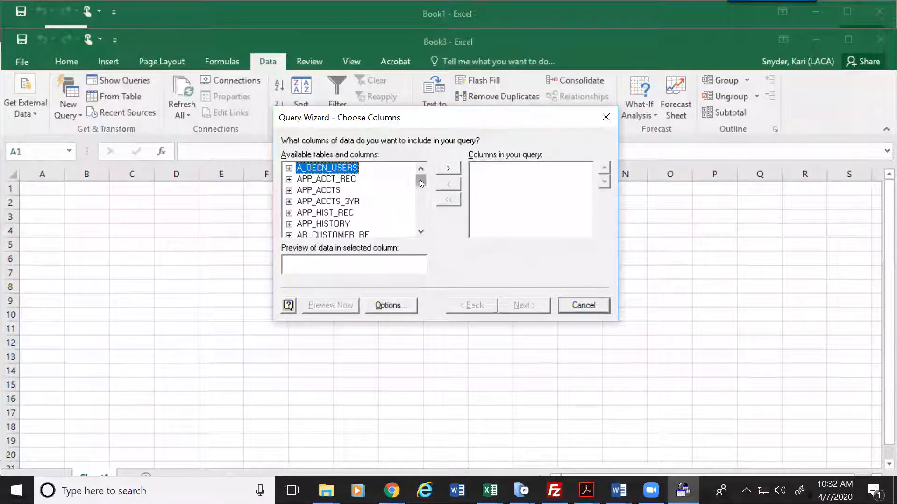
Step: Expand VENDORS and add VENDOR_NO, NAME_1 and NAME_2 to the query columns
left_click_drag(419, 186, 423, 216)
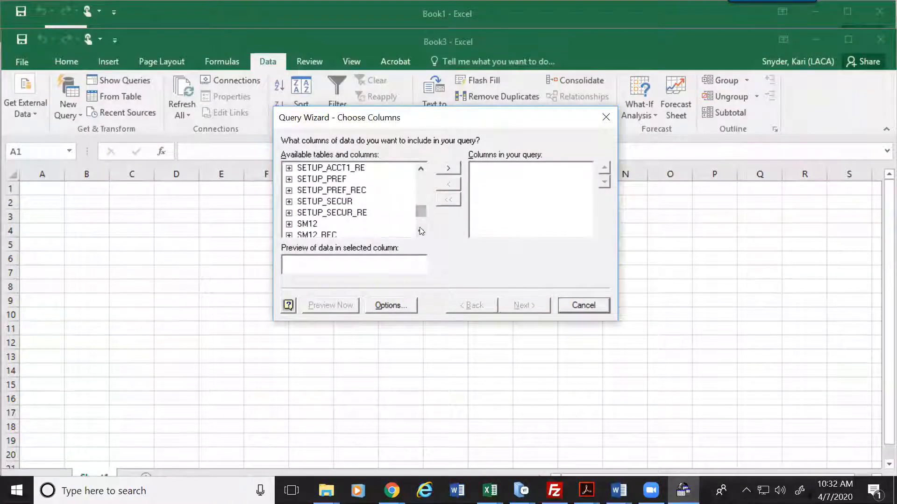
left_click(422, 234)
left_click(422, 234)
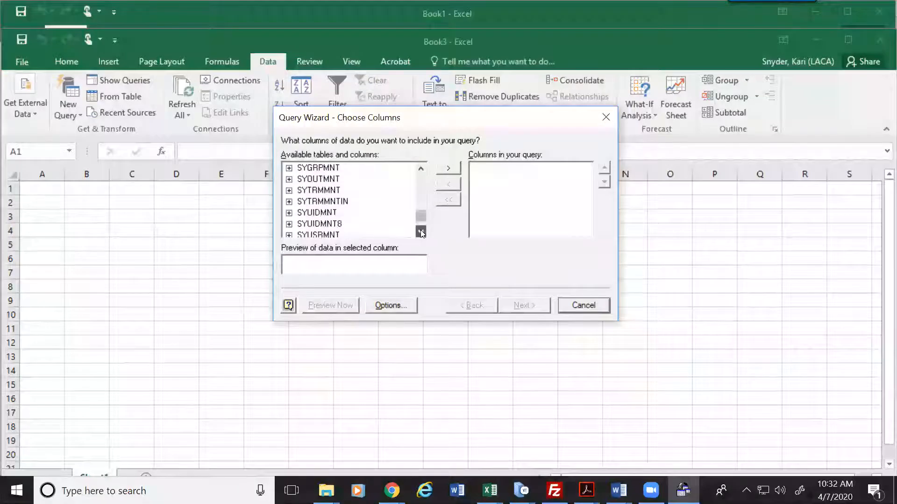
left_click(421, 233)
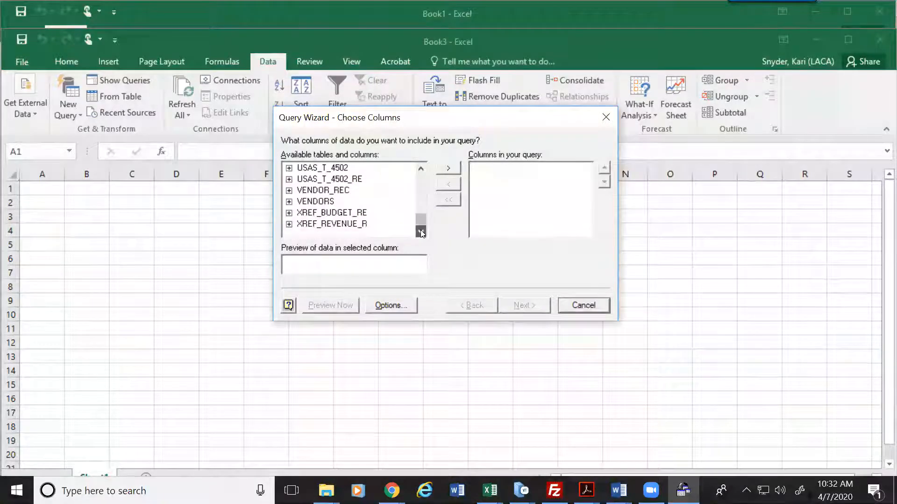
left_click(289, 202)
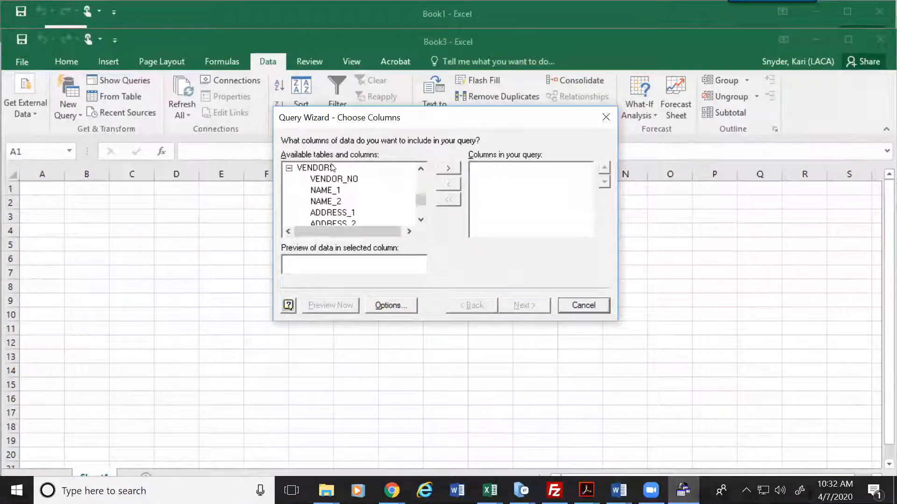
double_click(343, 180)
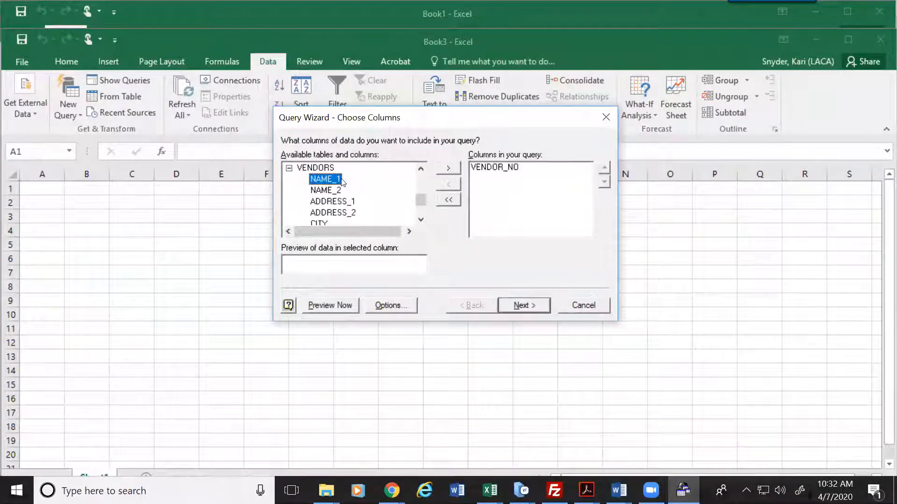
double_click(339, 179)
double_click(333, 180)
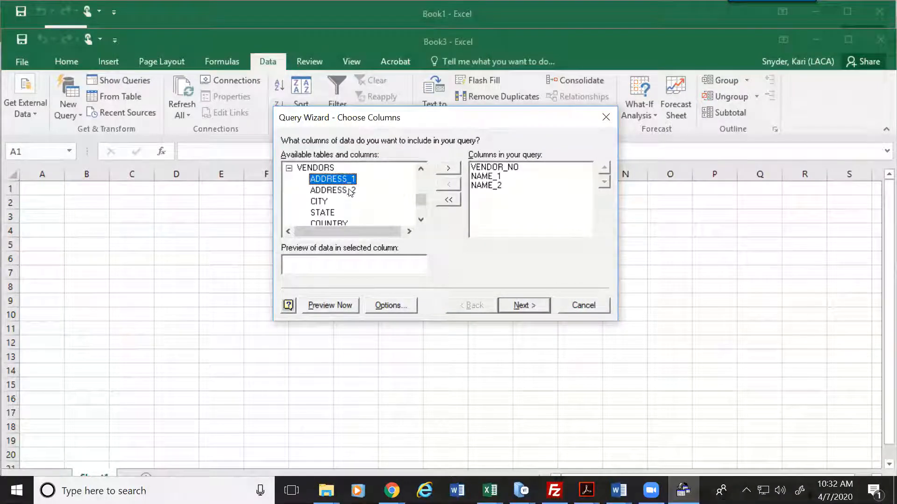
Step: Add STATUS, FLAG_1099, SSN_1099 and YTD_TOTAL to the query columns
left_click(421, 220)
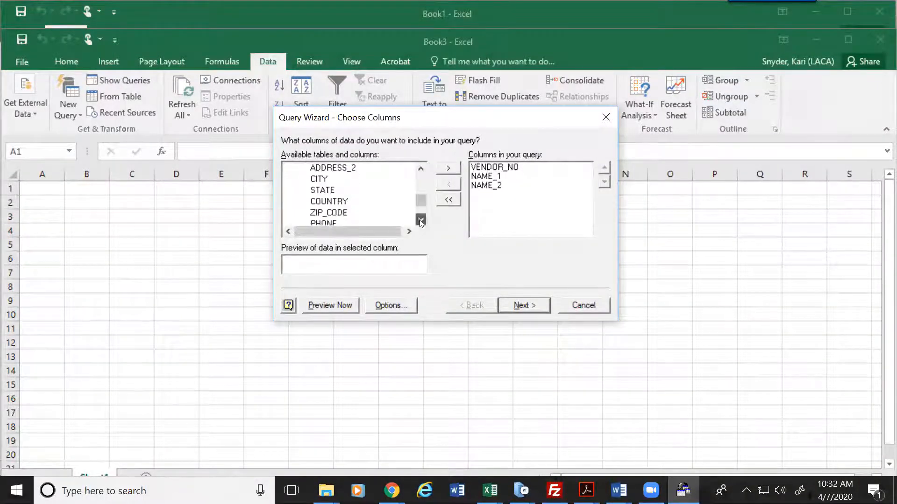
double_click(335, 213)
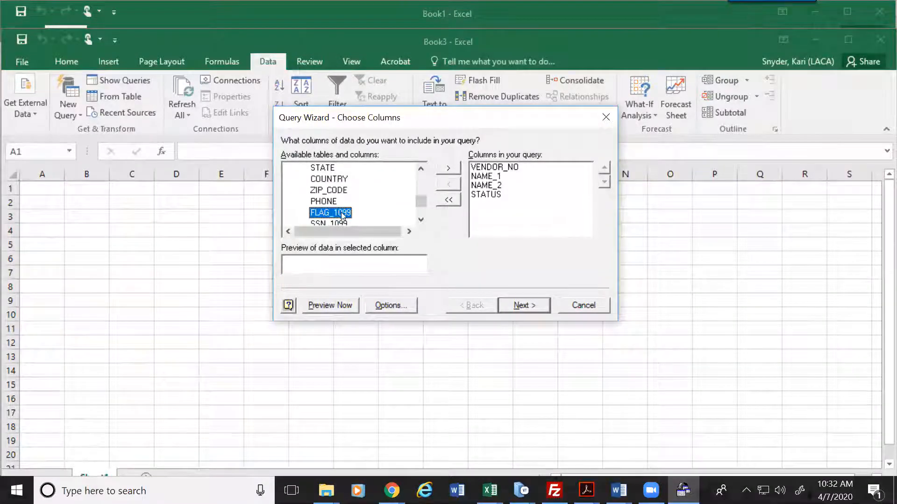
double_click(341, 213)
double_click(338, 214)
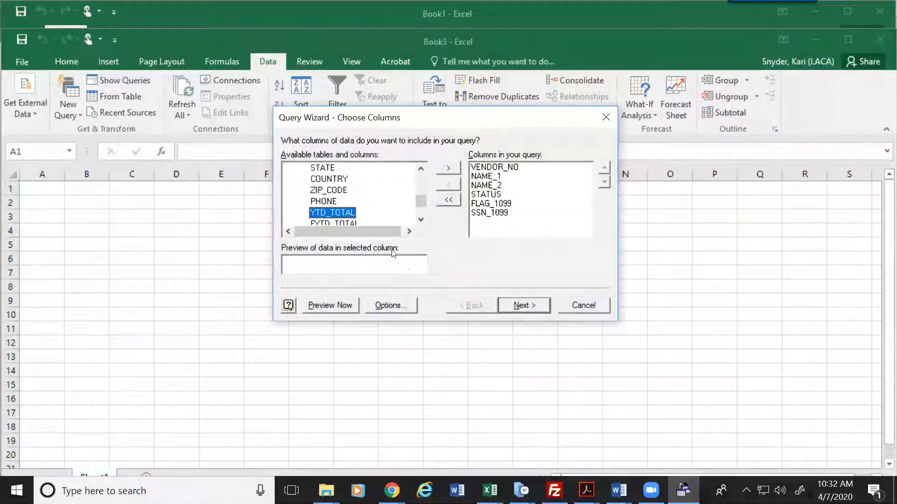
double_click(337, 215)
Step: Add CATEGORY, CREATED_DATE and VEN_TIN_TYPE from further down the VENDORS list
left_click(420, 219)
left_click(421, 219)
left_click(421, 220)
left_click(420, 219)
left_click(421, 220)
left_click(421, 219)
left_click(420, 220)
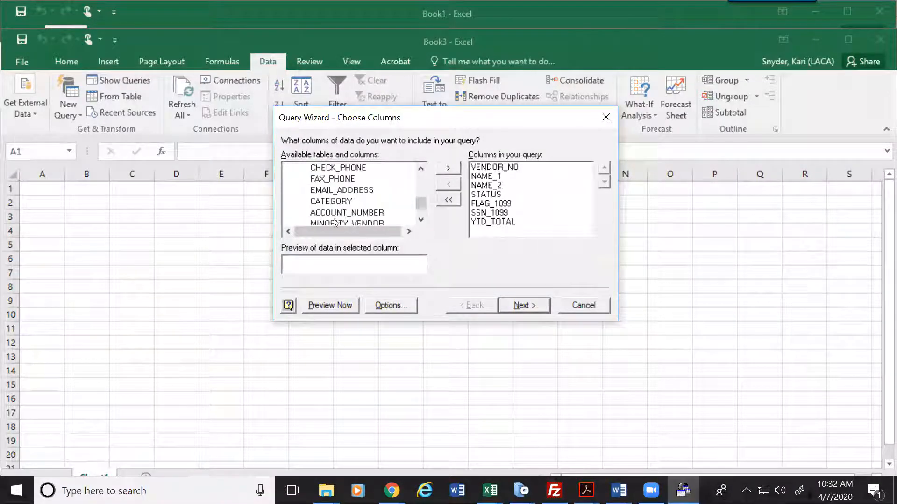
double_click(333, 201)
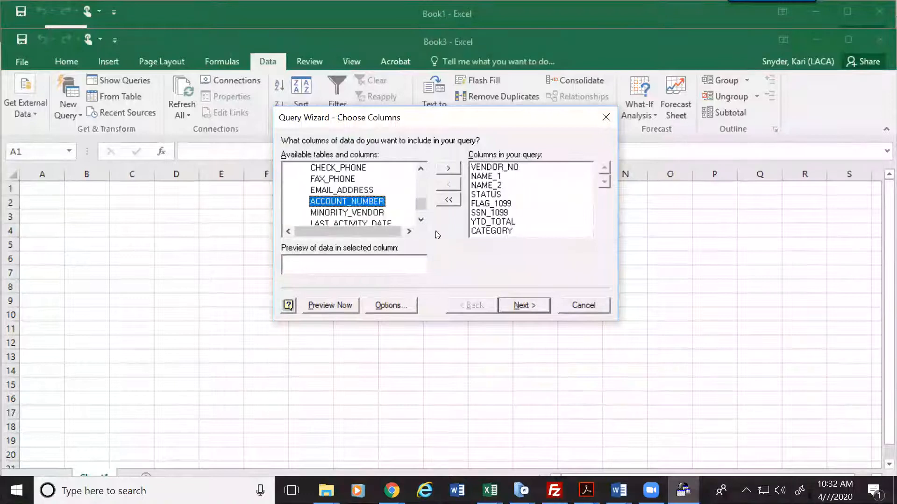
left_click(421, 220)
left_click(421, 220)
left_click(420, 220)
double_click(343, 204)
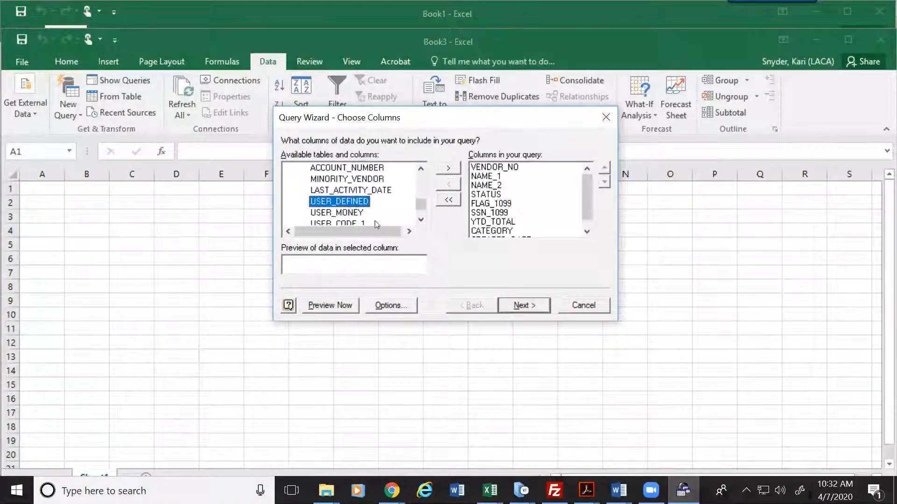
left_click(420, 220)
left_click(420, 220)
left_click(421, 220)
left_click(420, 220)
left_click(421, 220)
left_click(421, 220)
double_click(421, 220)
triple_click(420, 220)
triple_click(420, 220)
double_click(421, 220)
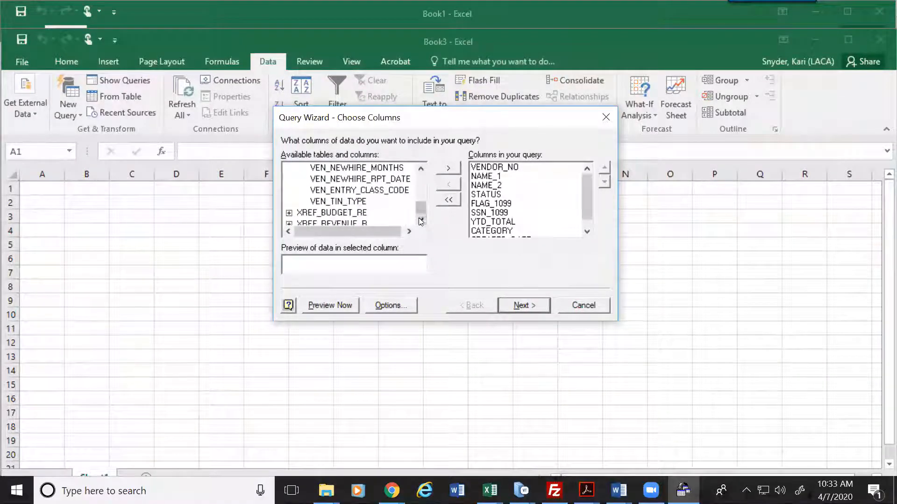
double_click(361, 204)
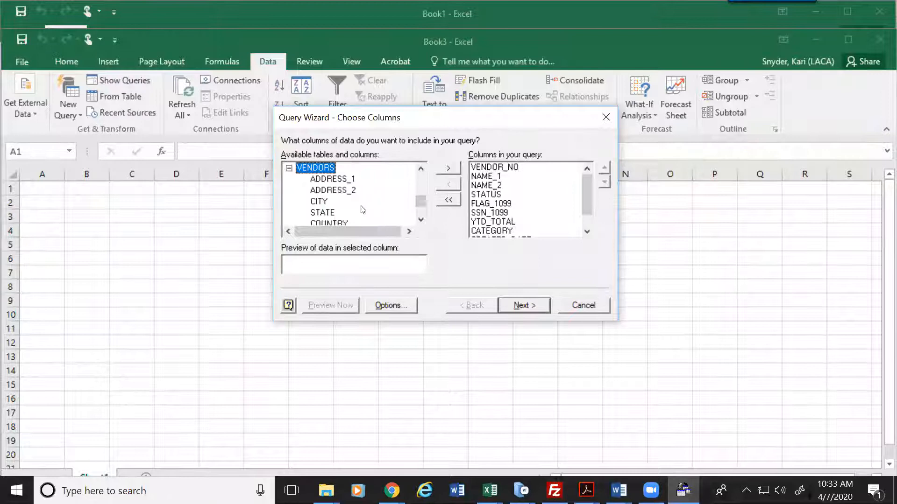
Step: Advance to Filter Data and pick STATUS as the first filter column
left_click(526, 306)
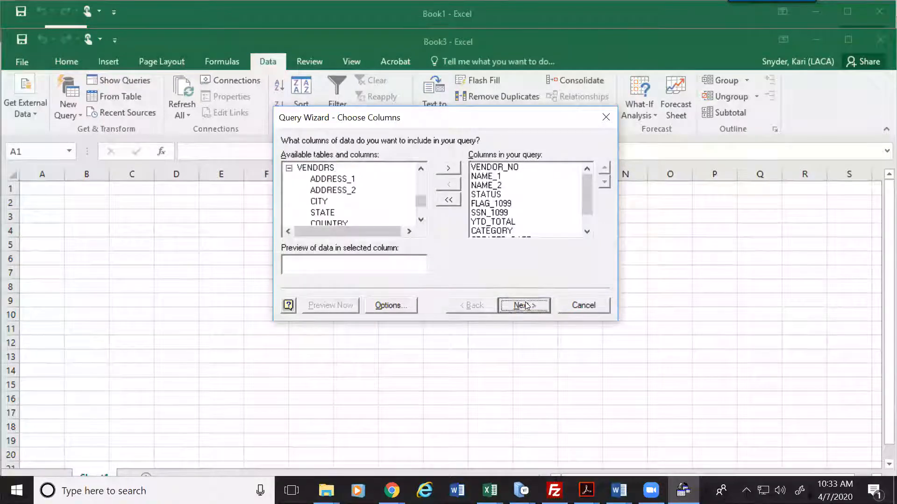
left_click(304, 216)
left_click(314, 207)
Step: Filter rows to STATUS equals 0 and FLAG_1099 does not equal 0
left_click(425, 192)
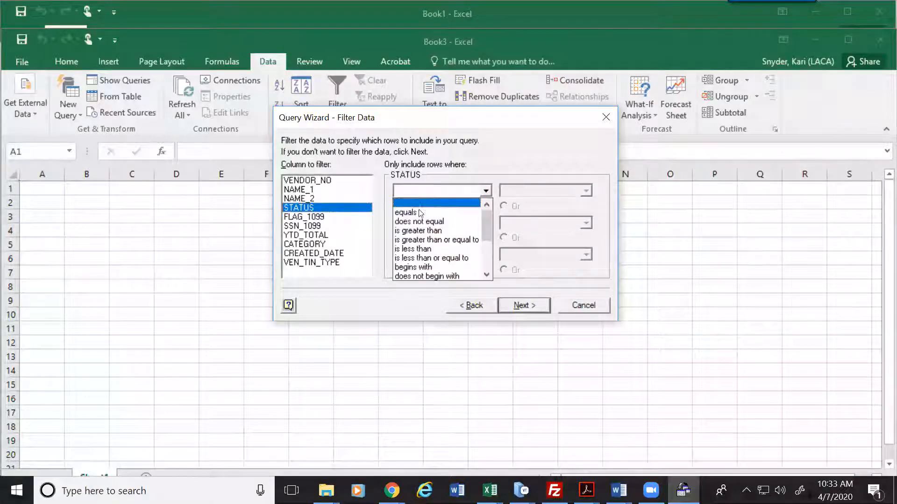
left_click(420, 213)
left_click(504, 190)
type("0")
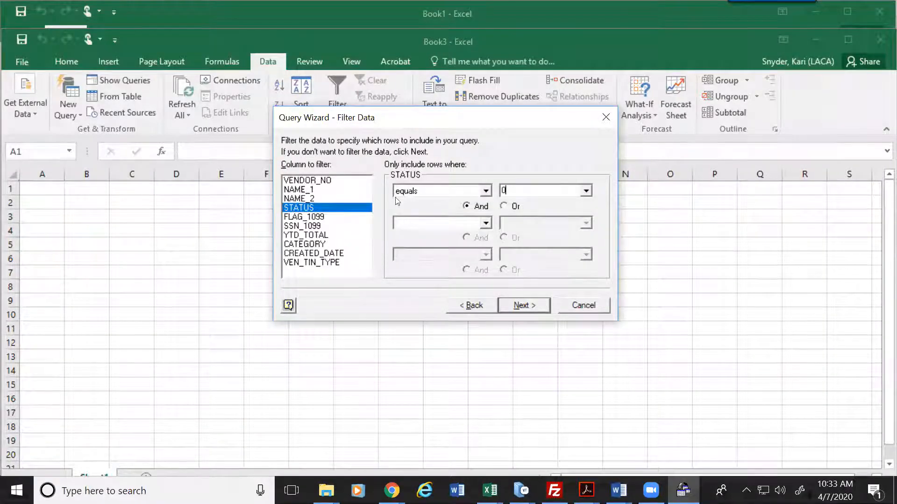
left_click(304, 218)
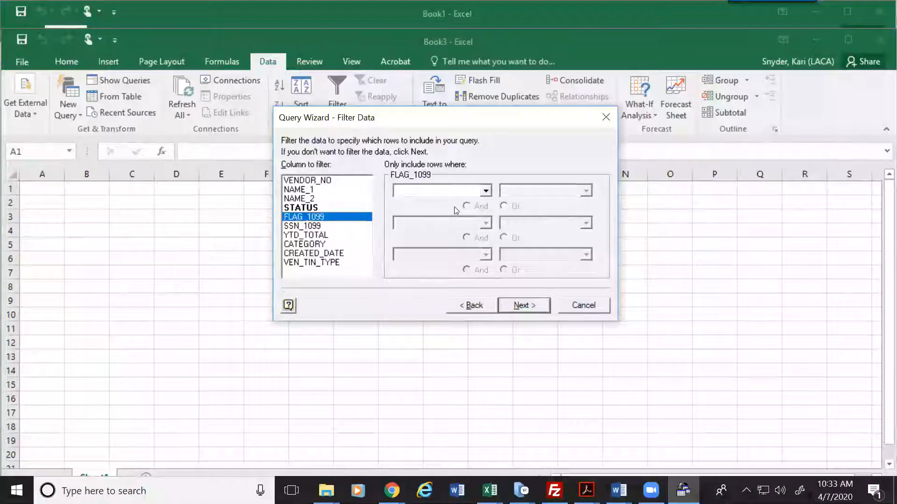
left_click(486, 193)
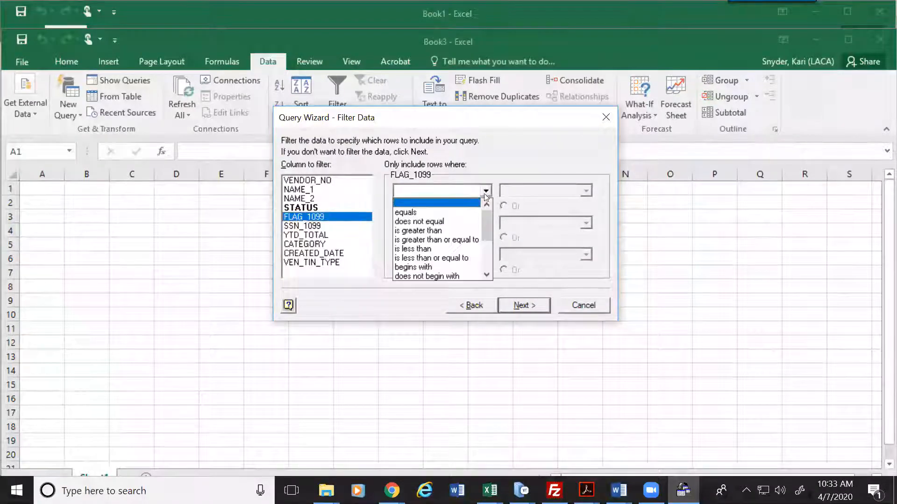
left_click(429, 221)
type("0")
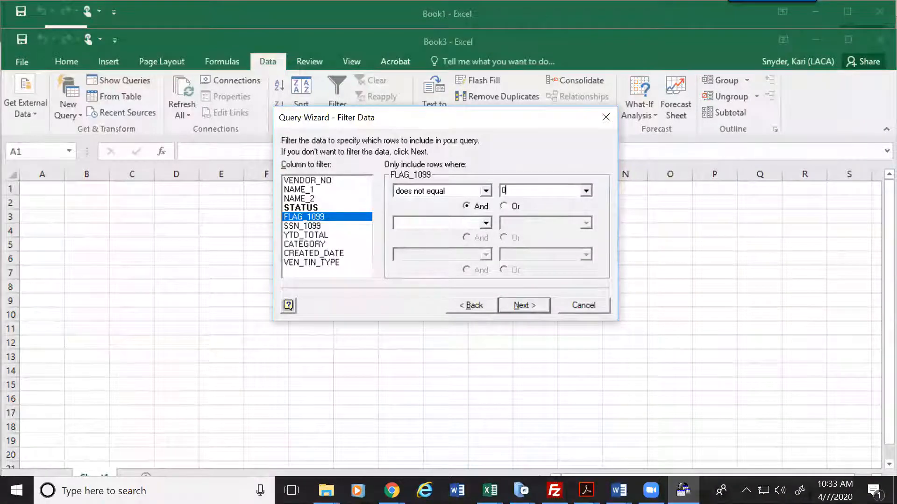
Step: Add a YTD_TOTAL is greater than 599.99 condition and go to Sort Order
left_click(306, 235)
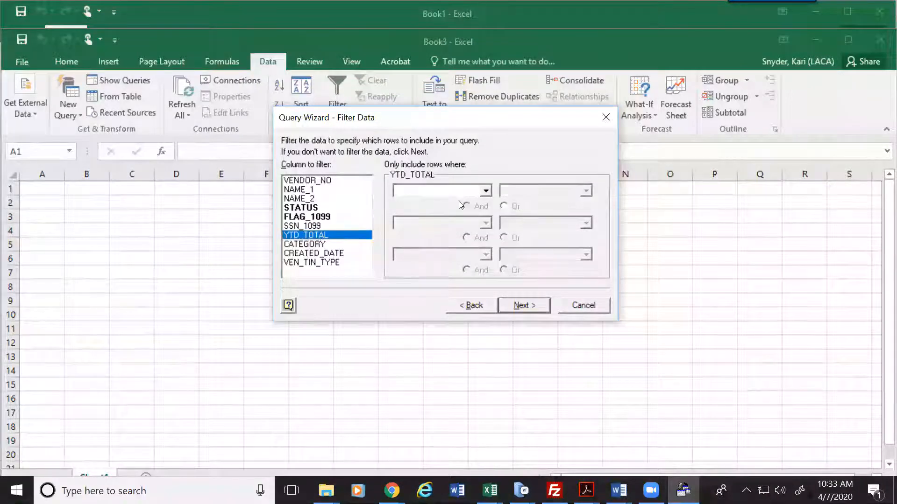
left_click(486, 191)
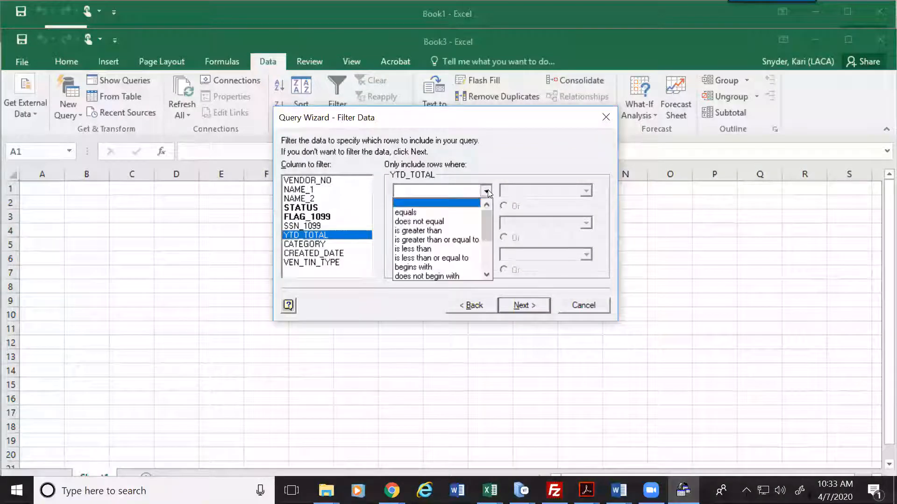
left_click(425, 231)
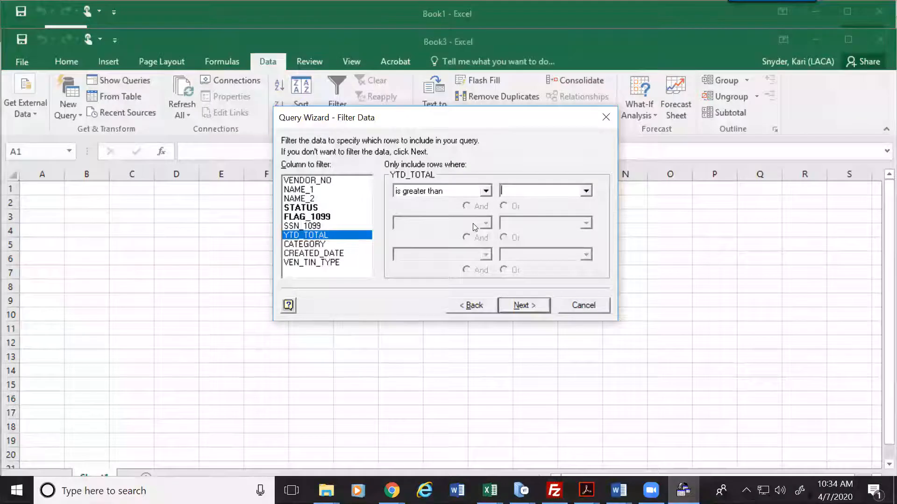
type("599.99")
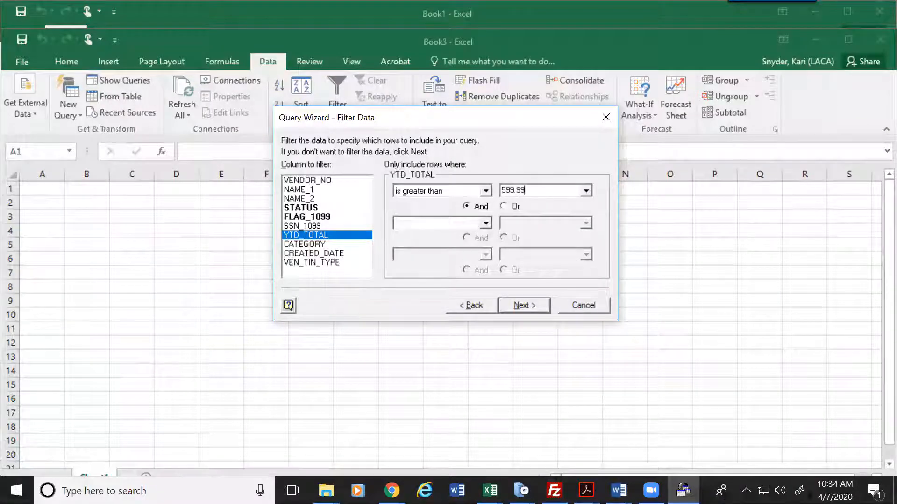
left_click(520, 305)
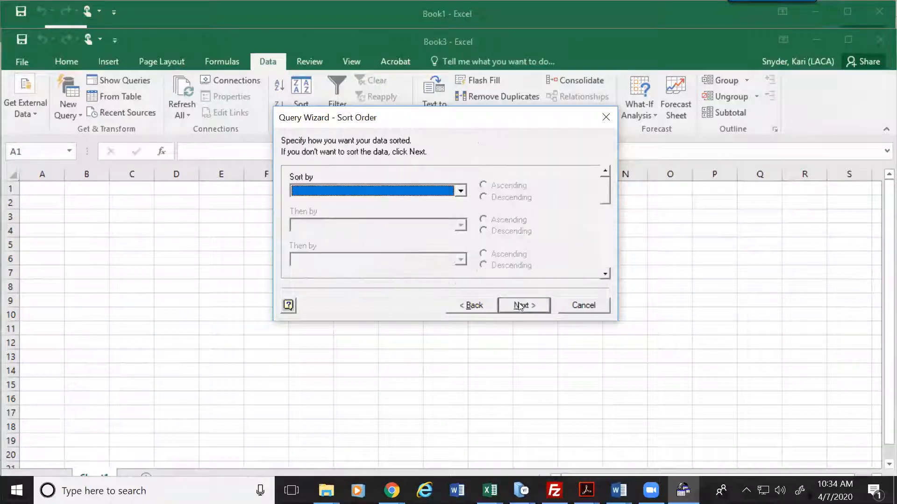
Step: Sort by NAME_1 ascending and return the results as a table at $A$1
left_click(461, 191)
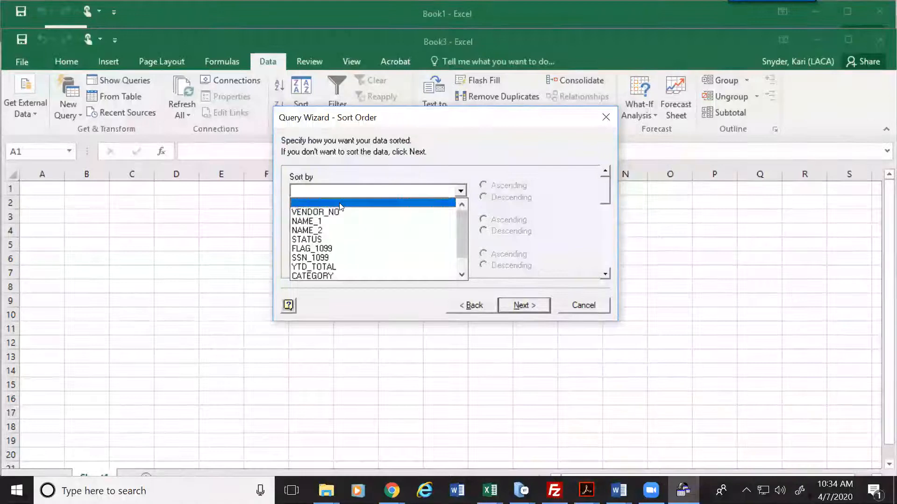
left_click(307, 223)
left_click(520, 305)
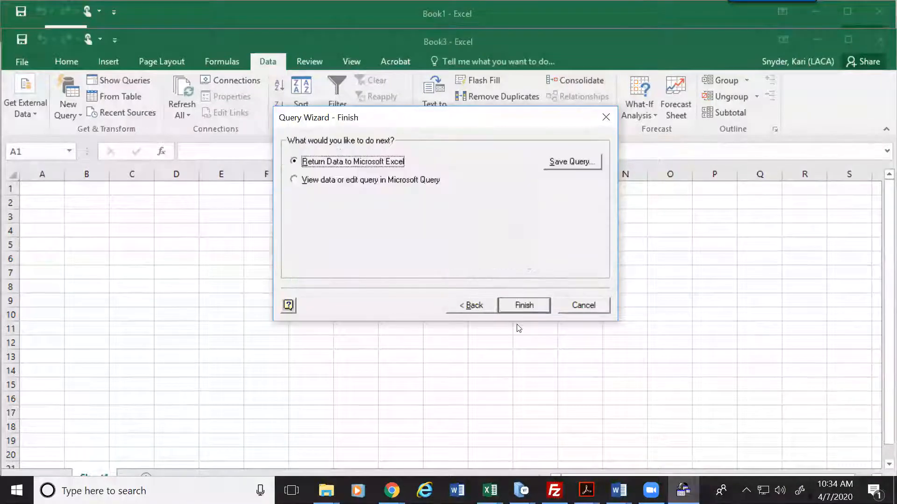
left_click(524, 306)
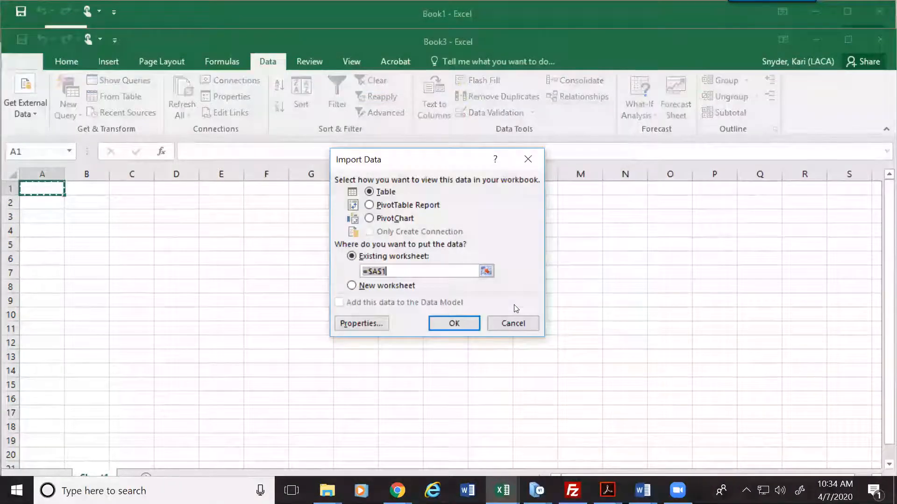
left_click(451, 322)
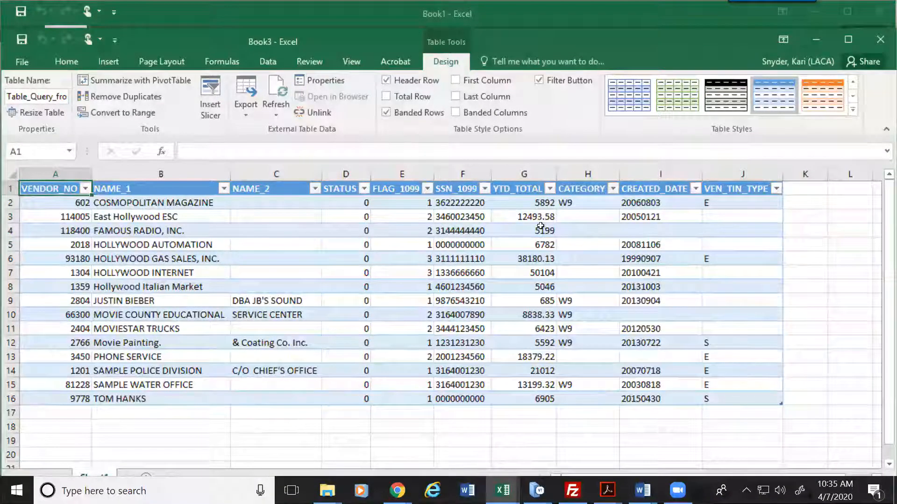
Step: Inspect SSN_1099 in rows 5 and 16, CATEGORY H2:H16, and VEN_TIN_TYPE in J2–J9
left_click(461, 245)
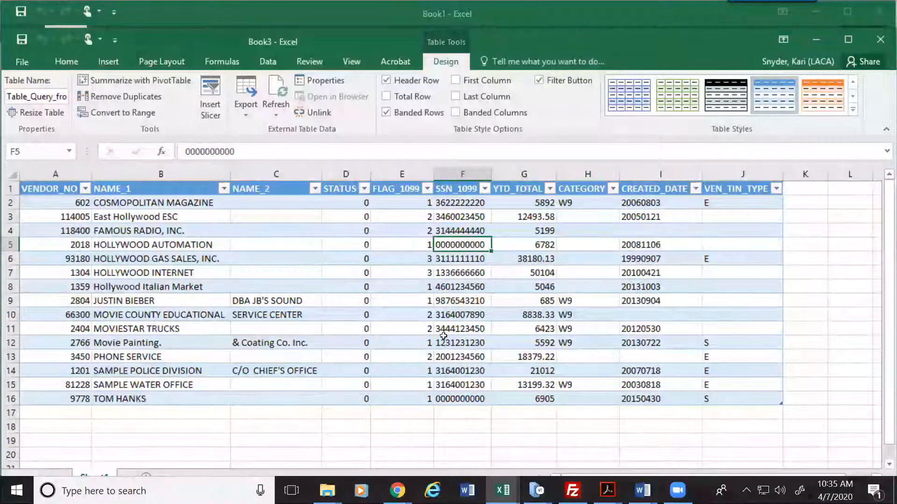
left_click(455, 399)
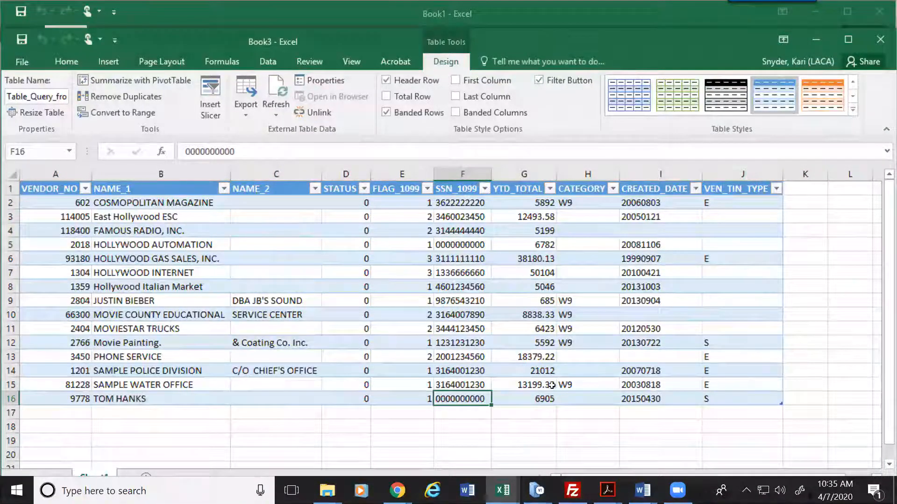
left_click(578, 201)
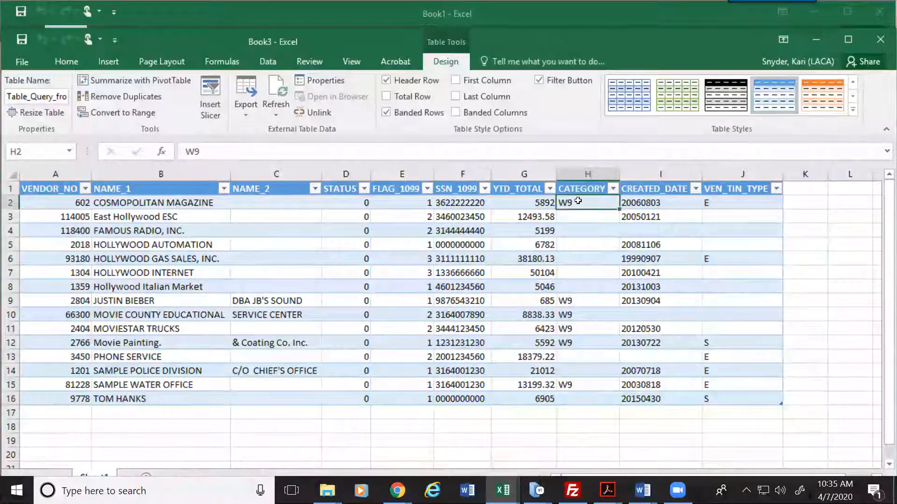
left_click_drag(577, 202, 583, 396)
left_click(584, 216)
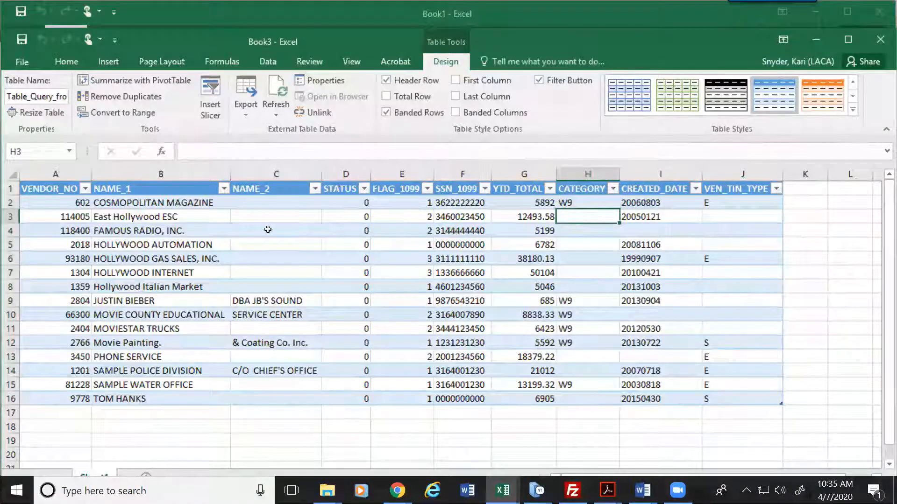
left_click(173, 215)
left_click(584, 227)
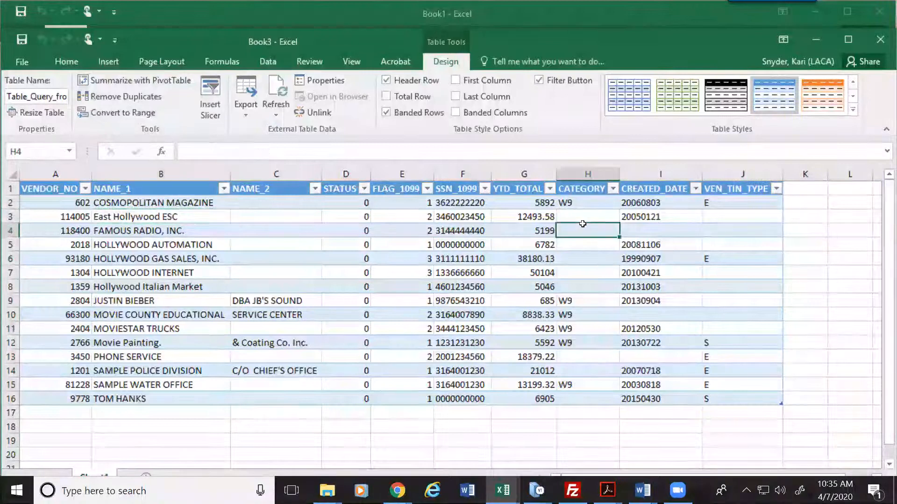
left_click(712, 202)
left_click(719, 228)
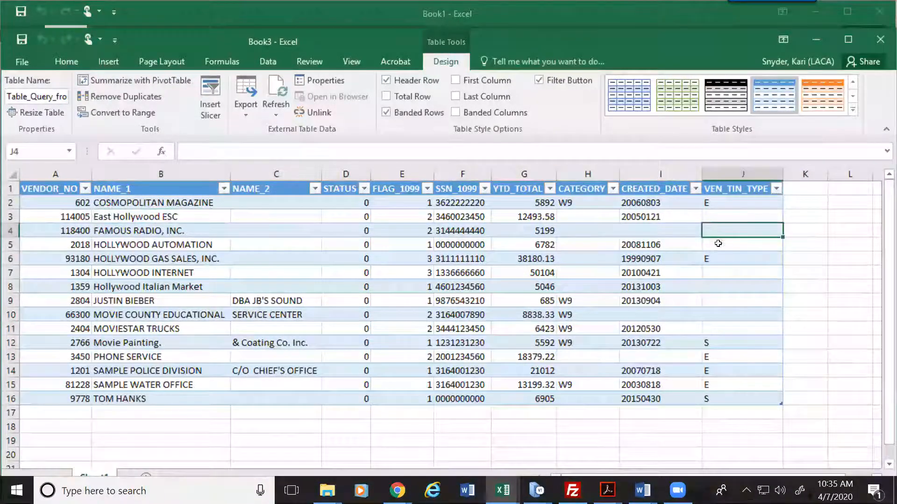
left_click(712, 296)
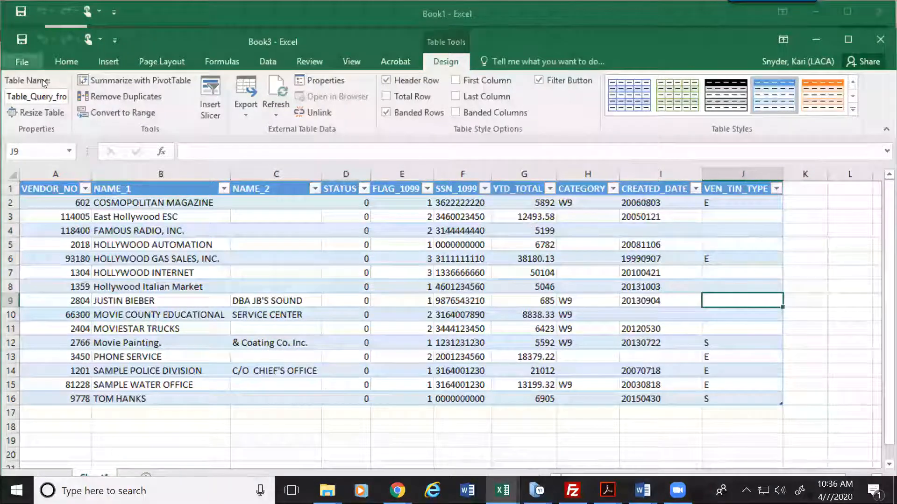
left_click(67, 63)
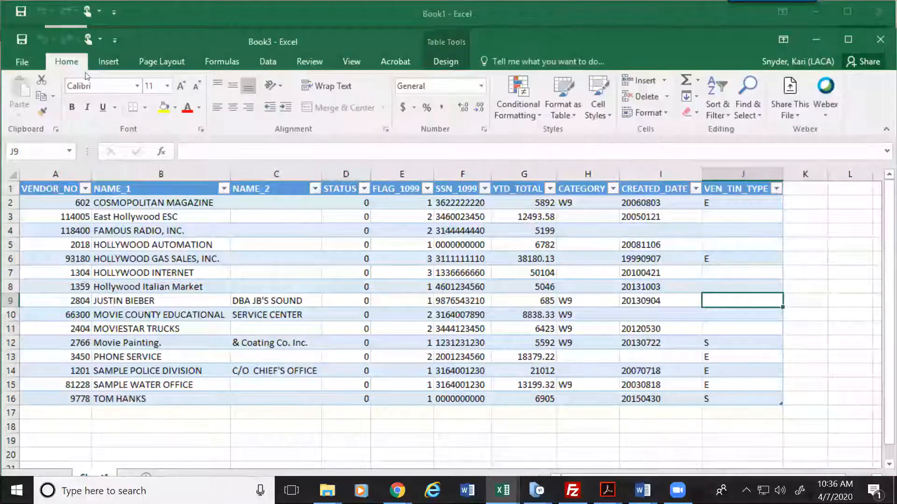
Step: Apply a Duplicate Values rule with Red Text to SSN_1099 column F
left_click(485, 190)
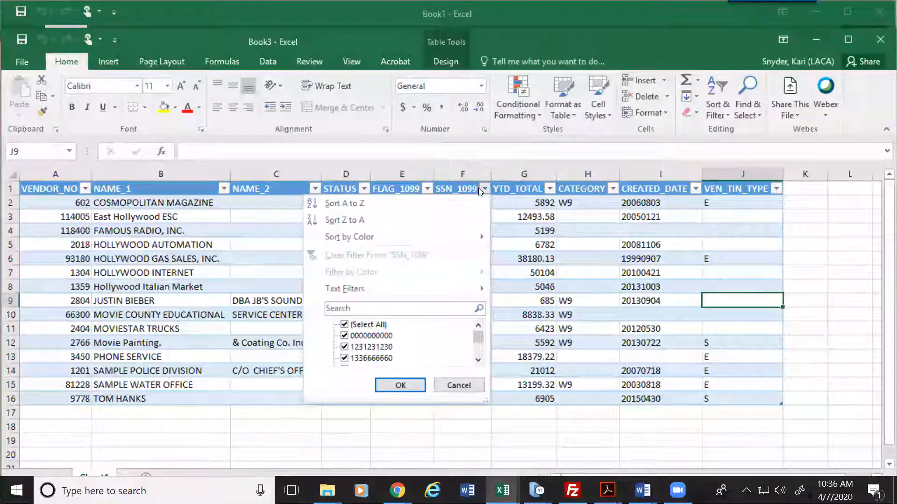
key("Escape")
left_click(463, 168)
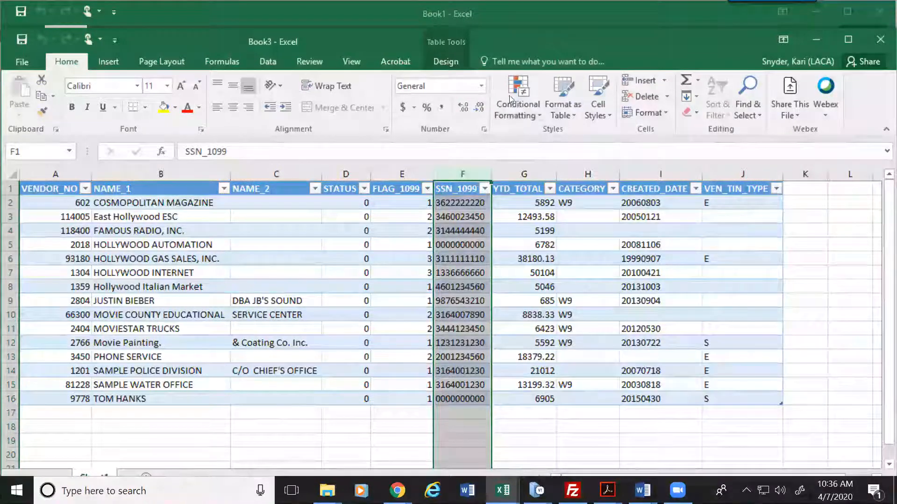
left_click(538, 116)
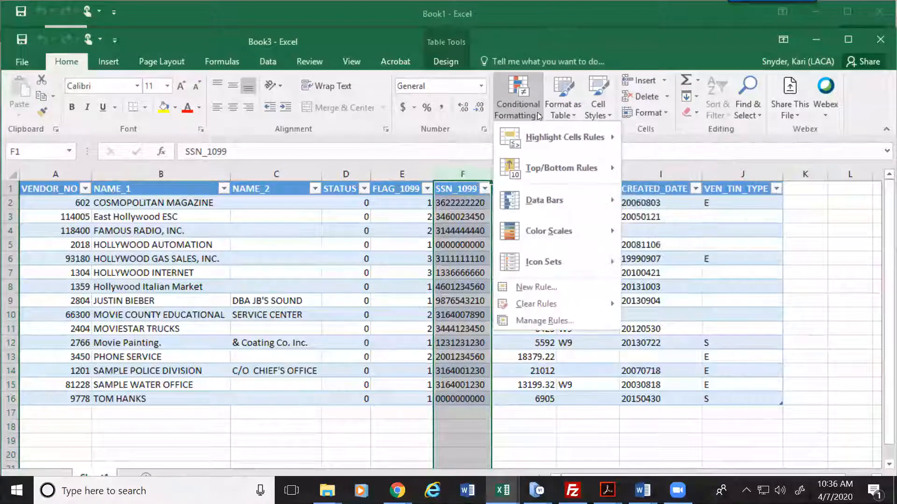
mouse_move(554, 145)
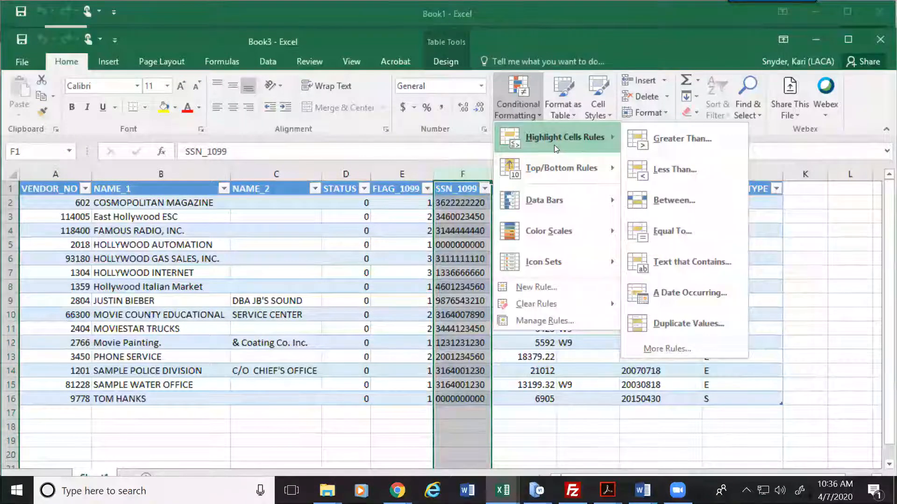
left_click(678, 329)
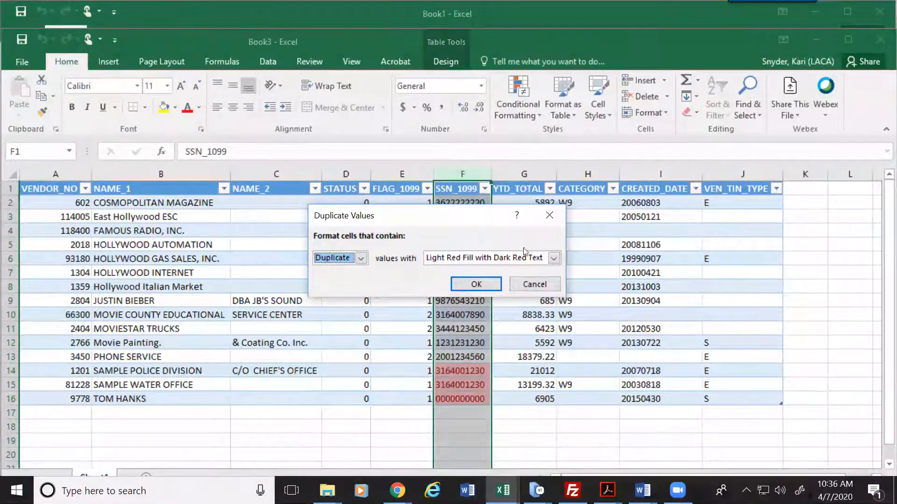
left_click(554, 258)
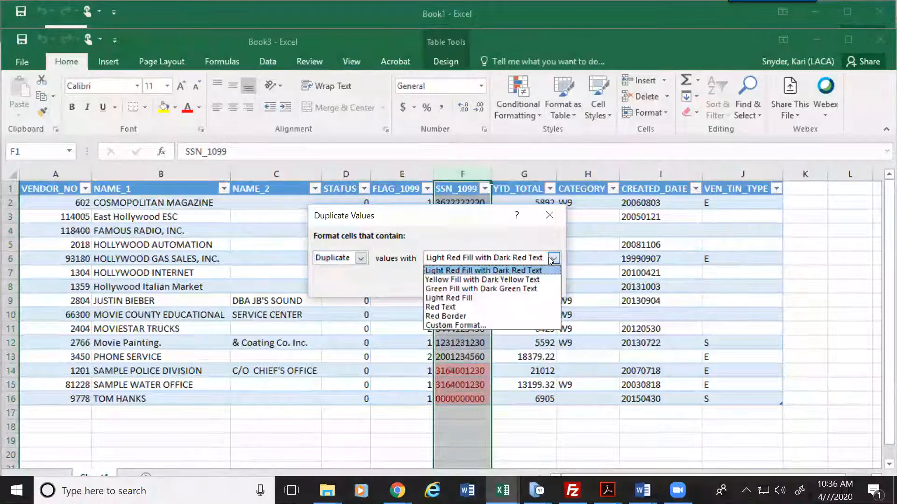
left_click(441, 308)
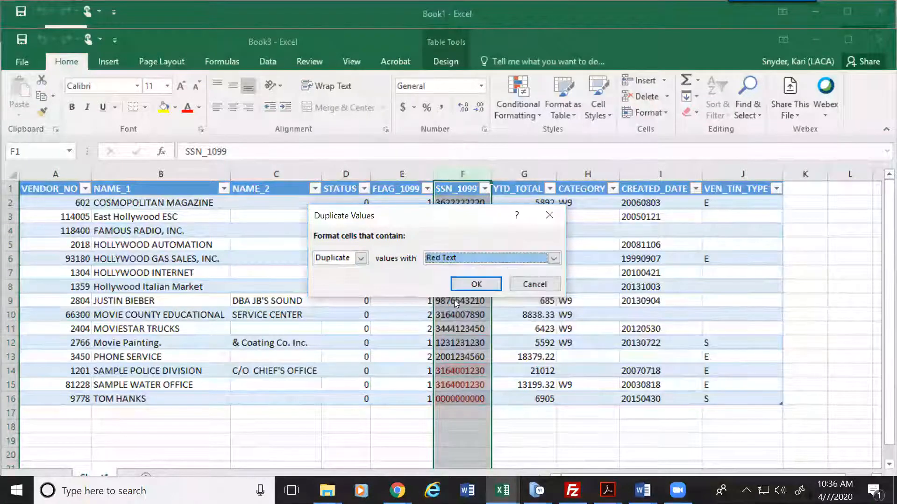
left_click(475, 286)
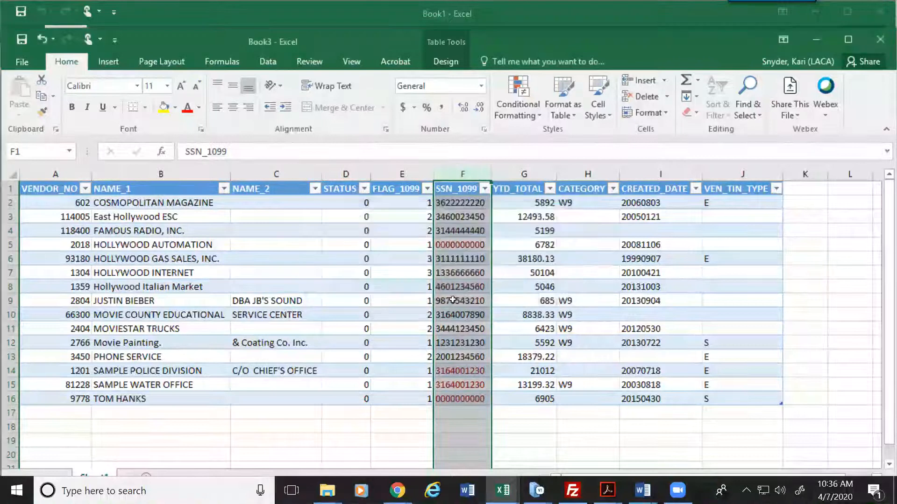
left_click(527, 289)
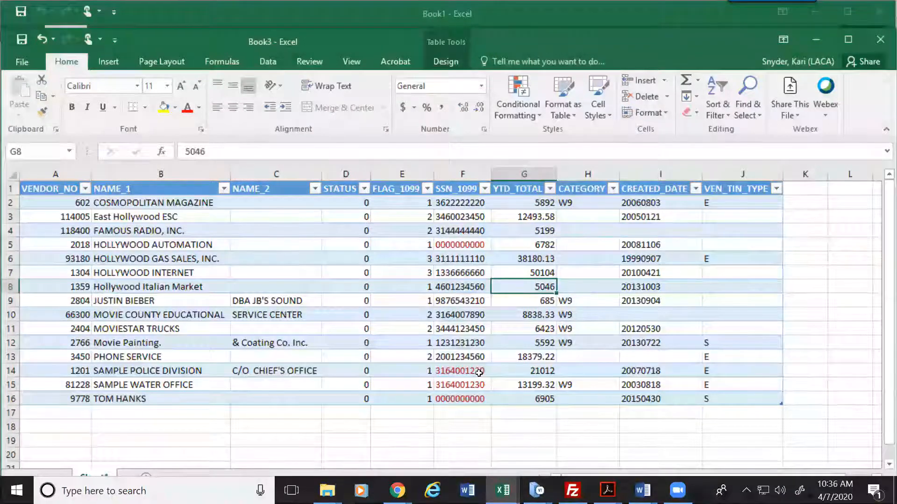
Step: Filter SSN_1099 by red font color, leaving rows 5, 14, 15 and 16
left_click(484, 189)
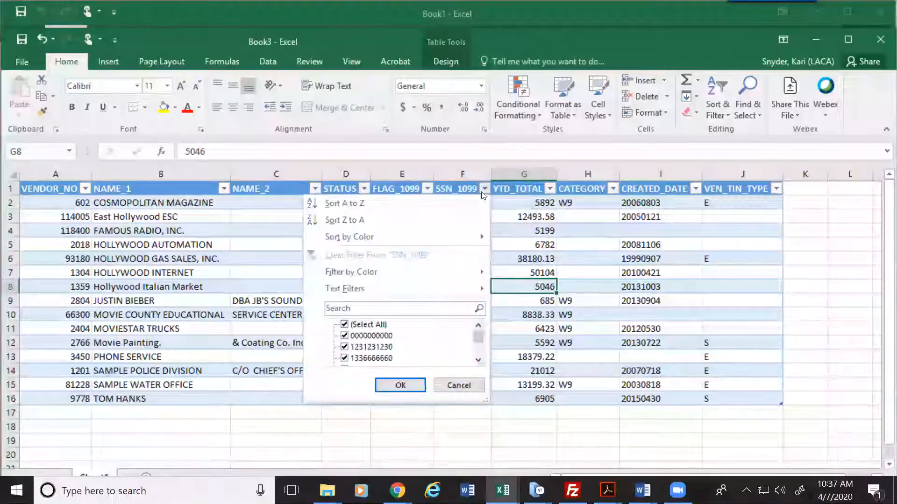
mouse_move(383, 272)
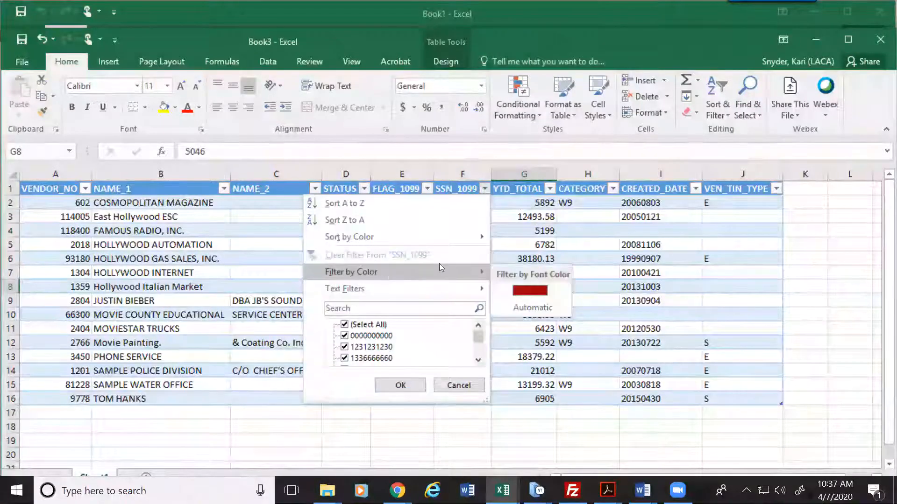
left_click(535, 288)
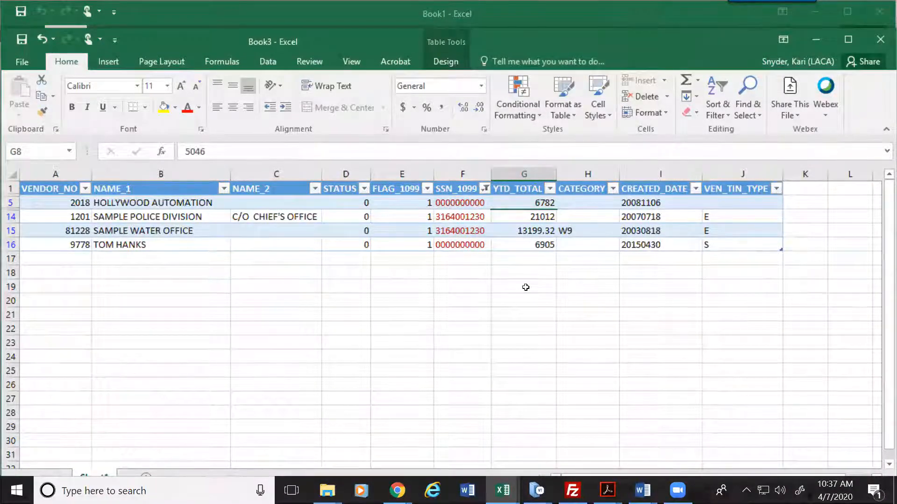
Step: Check the filtered SSN_1099 values and select the whole filtered table
left_click(467, 202)
left_click(466, 246)
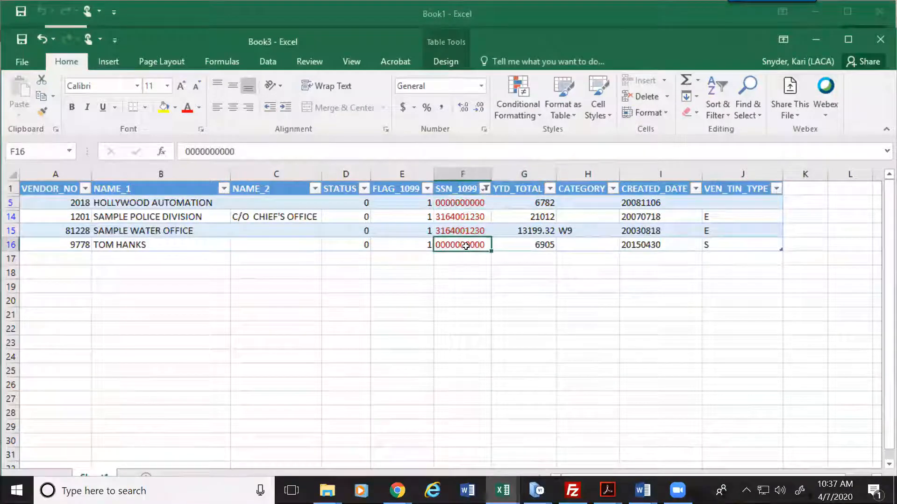
left_click(470, 202)
key("ctrl+a")
left_click(476, 245)
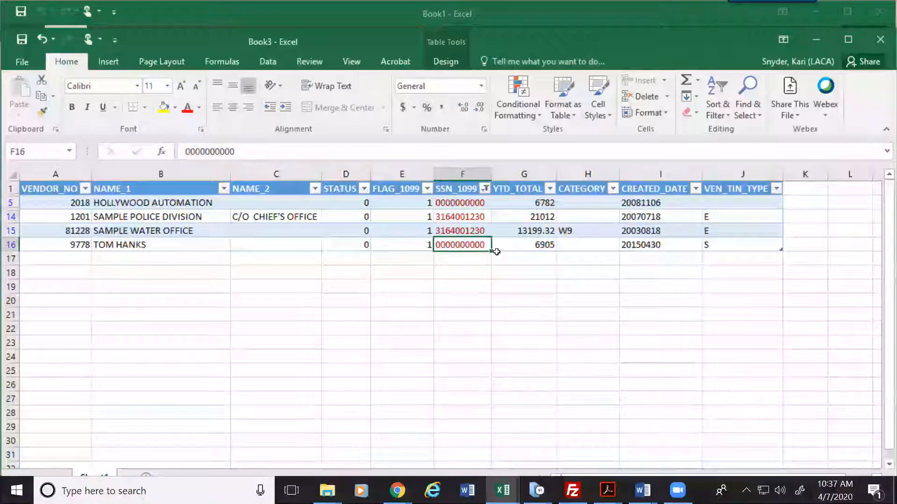
left_click(153, 189)
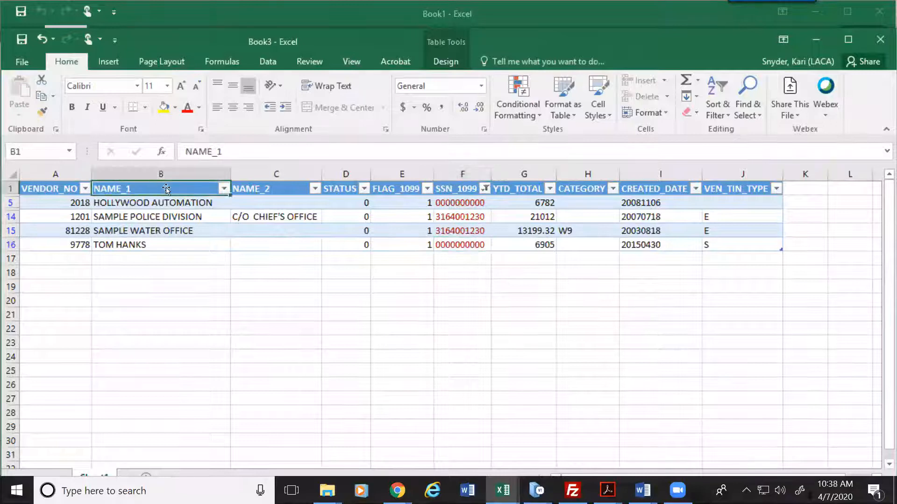
Step: Rename the first headers to VENDOR, NAME1 and NAME2
key("Left")
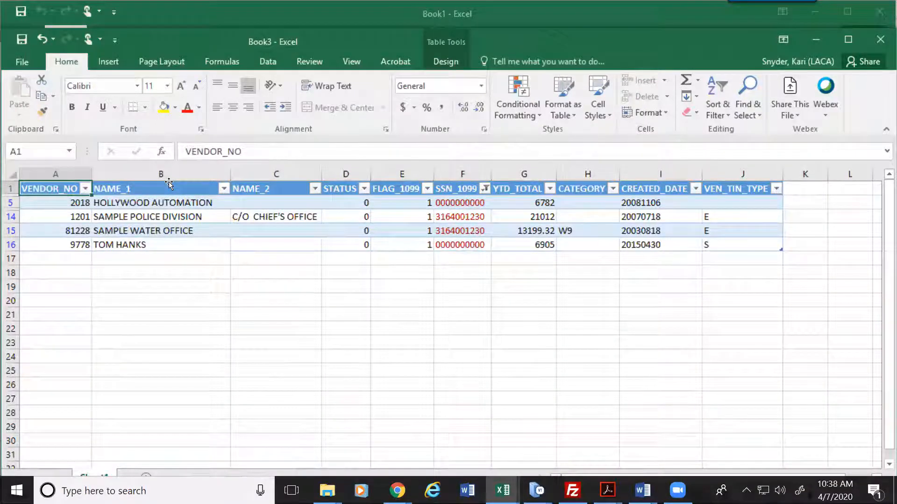
type("VENDOR")
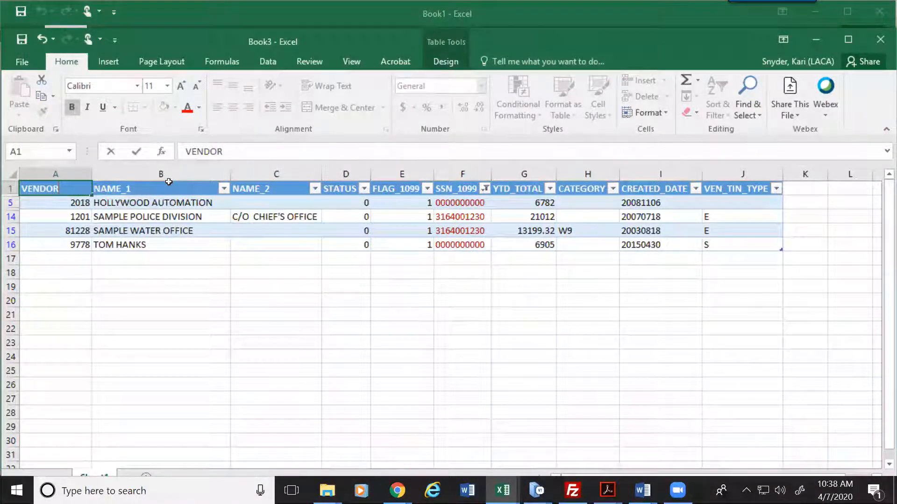
left_click(169, 183)
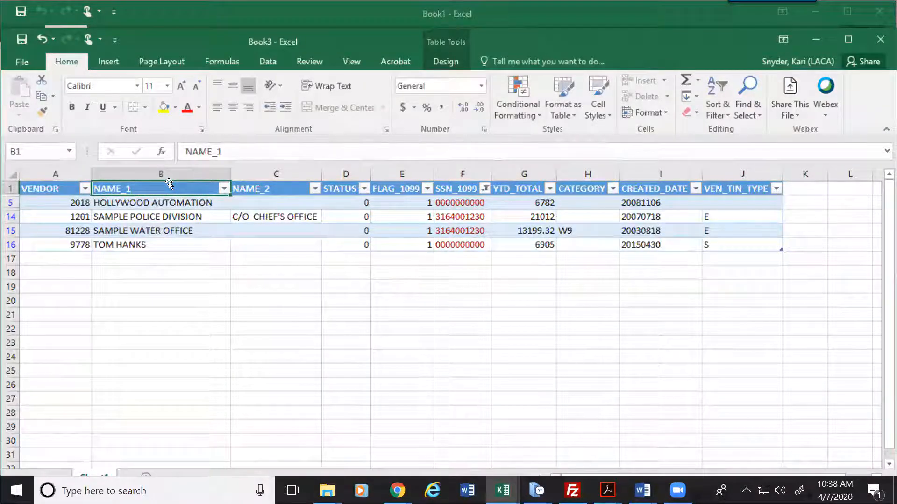
type("NAME")
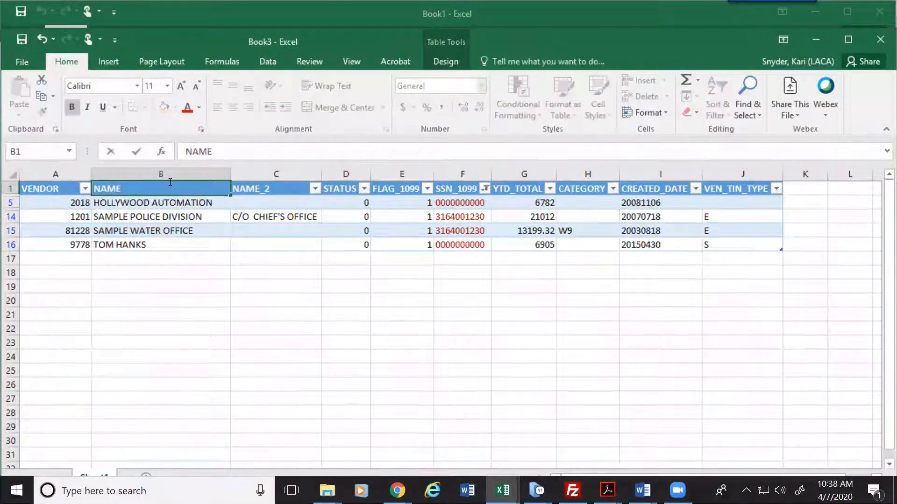
type("1")
key("Tab")
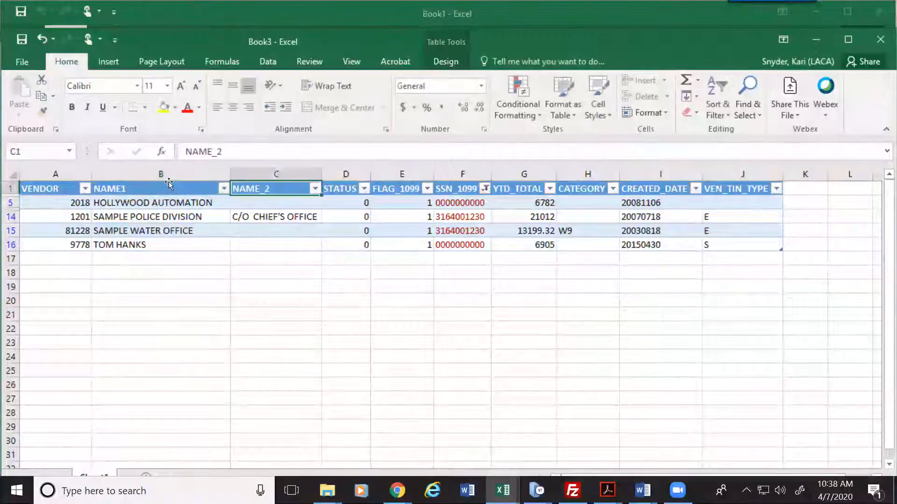
type("NAME2")
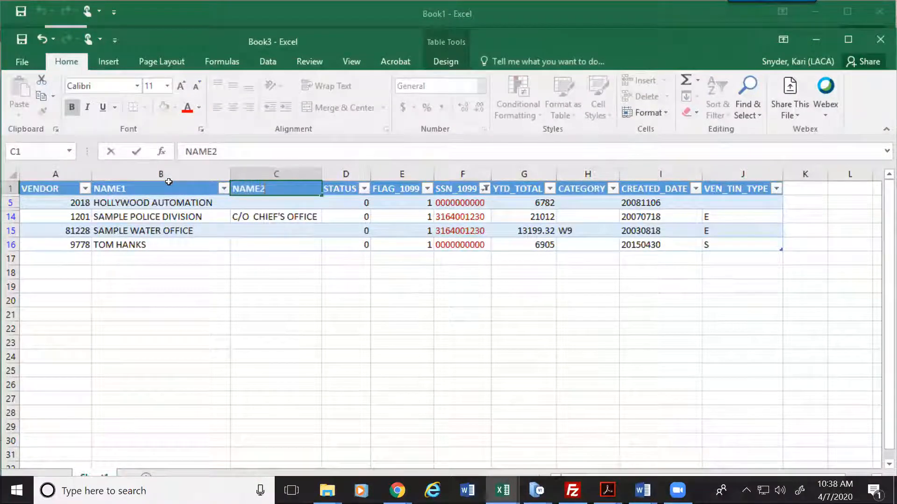
key("Tab")
key("Tab")
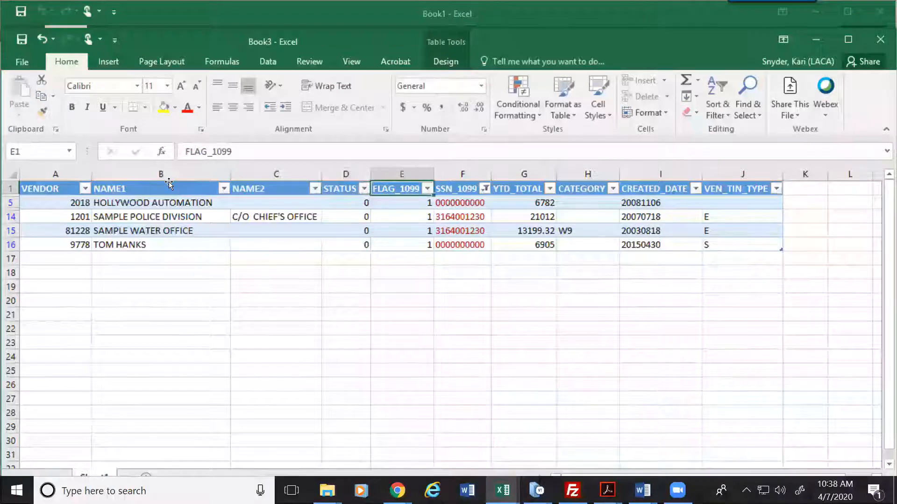
Step: Rename FLAG_1099, SSN_1099 and VEN_TIN_TYPE headers to 1099TYPE, 1099ID and TIN_TYPE
type("1099TYPE")
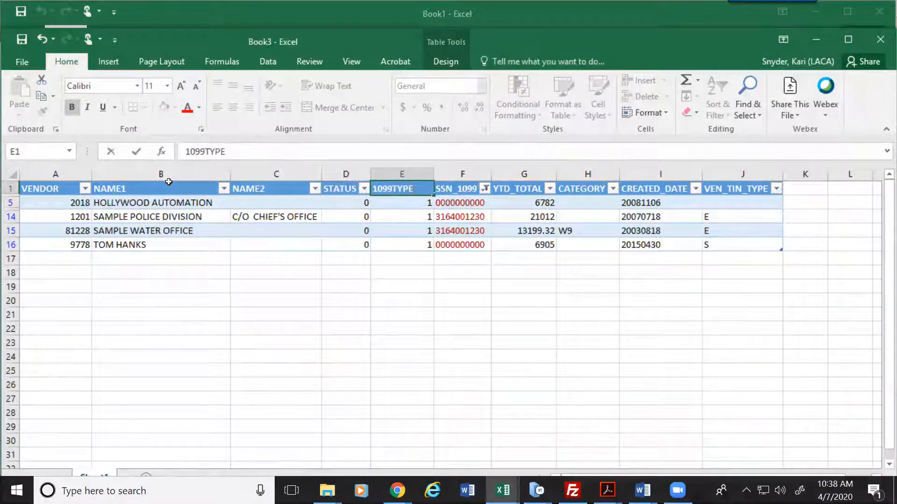
key("Tab")
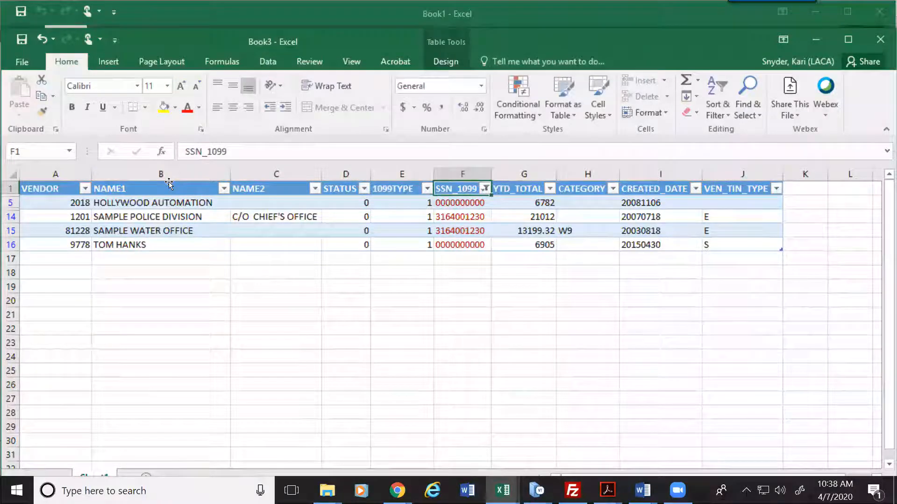
type("10")
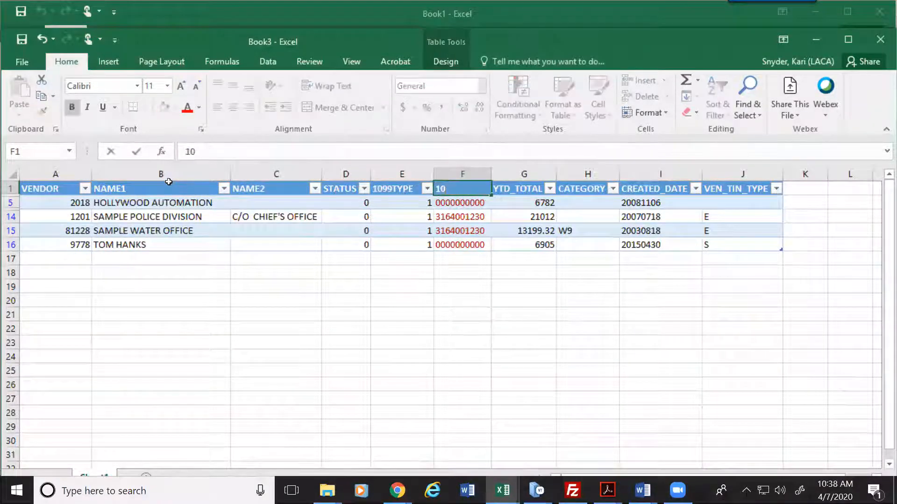
type("99ID")
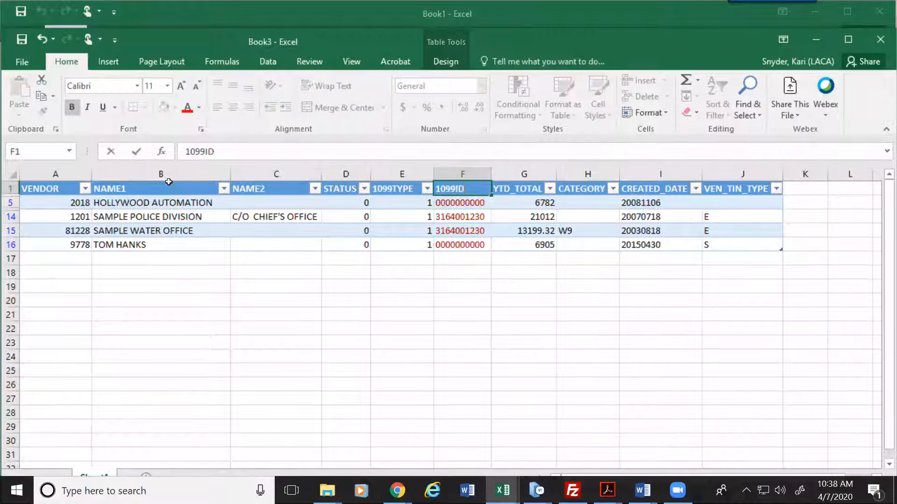
key("Tab")
key("Tab")
key("Tab")
key("Tab")
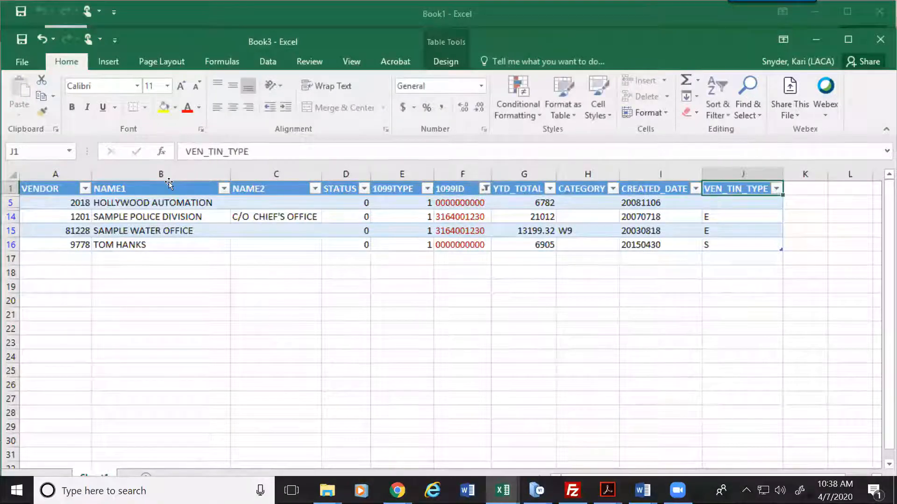
type("T")
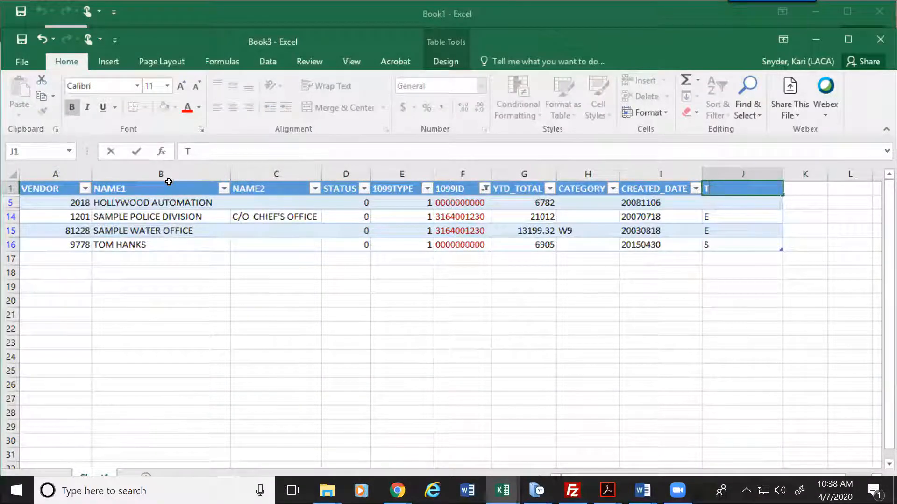
type("IN_TYPE")
key("Return")
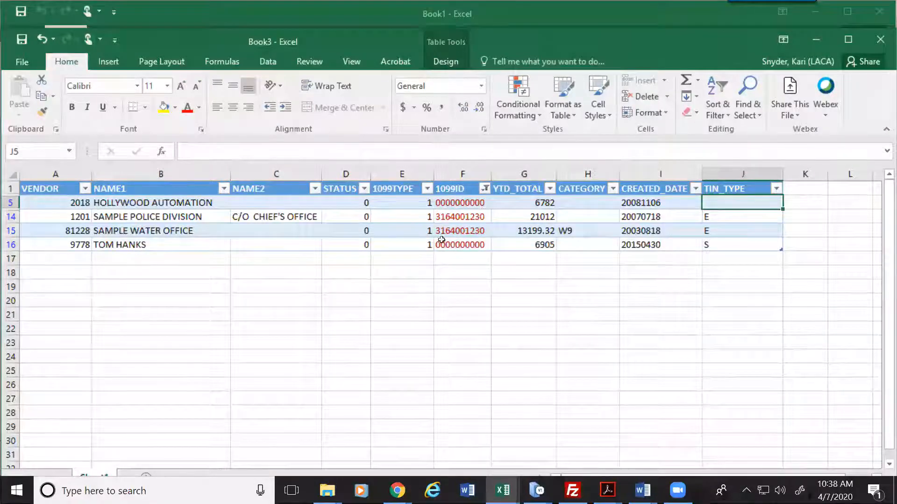
left_click(523, 173)
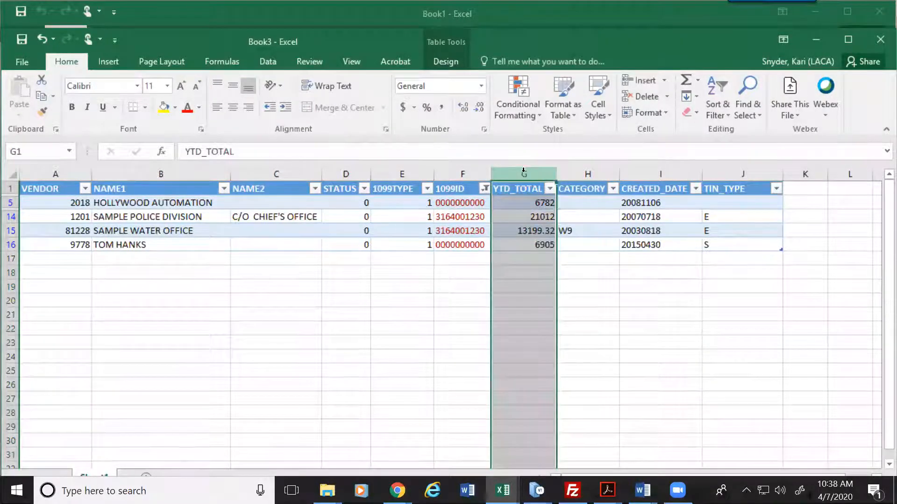
Step: Delete the YTD_TOTAL column, then switch to the Reflection terminal session
right_click(522, 173)
left_click(558, 287)
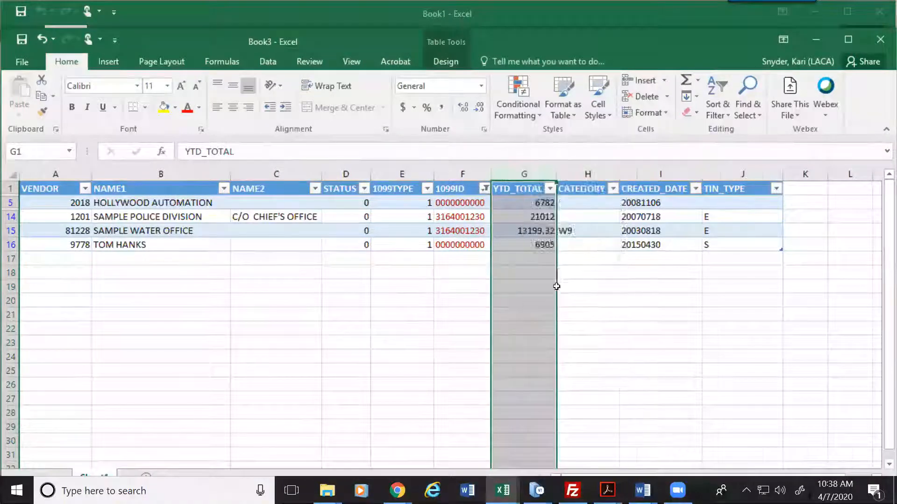
left_click(529, 211)
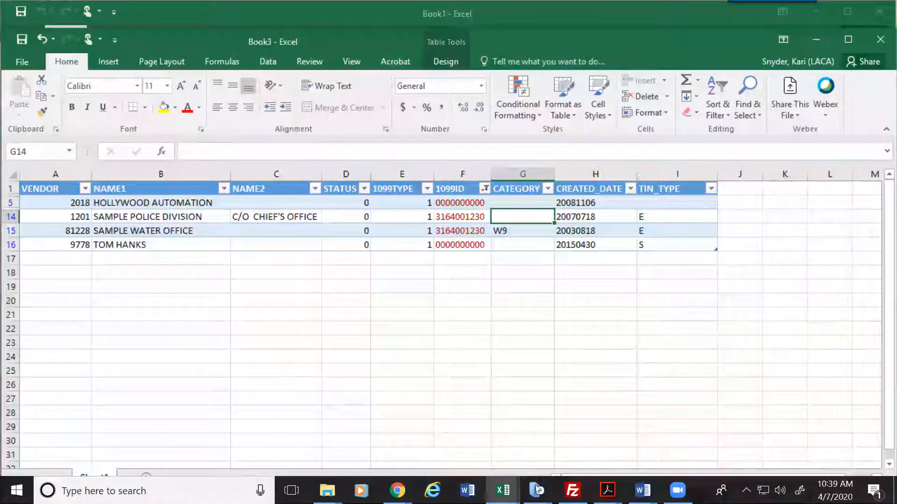
mouse_move(537, 490)
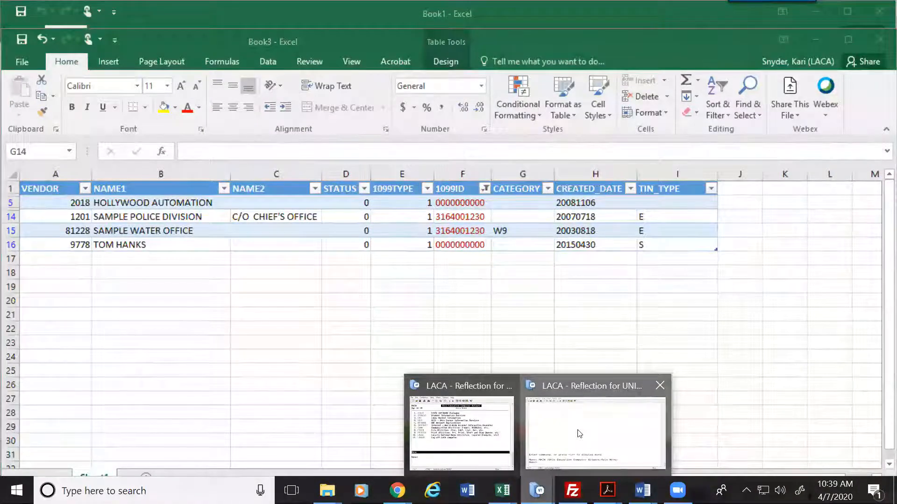
left_click(579, 434)
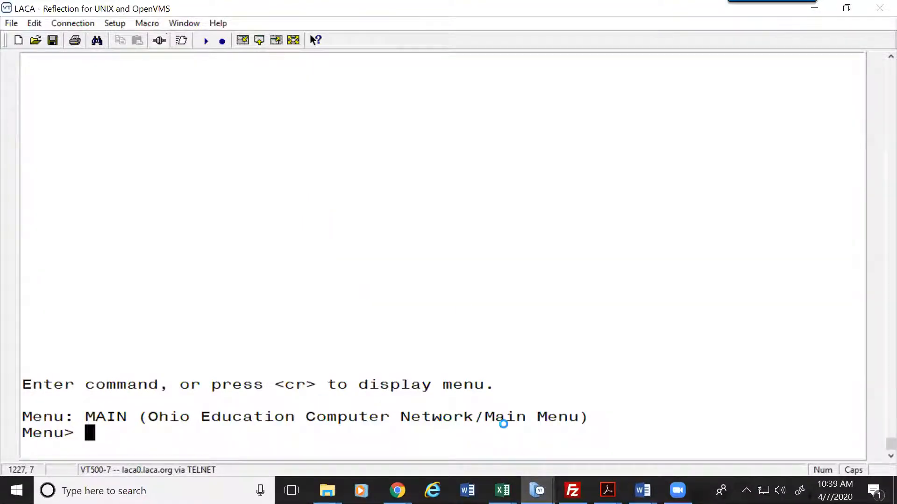
Step: Bring the LACA Reflection session waiting at the MAIN menu prompt to the front
left_click(539, 490)
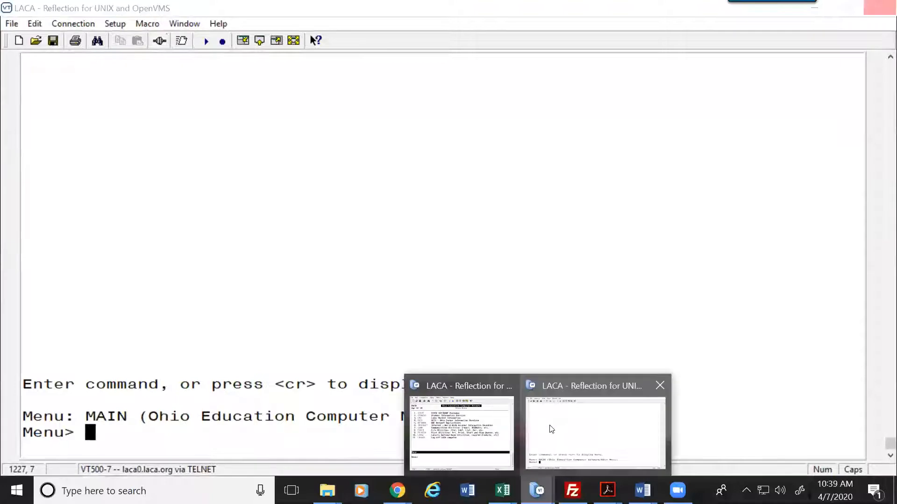
Step: Switch to the other Reflection session, maximize it, and run USALOAD at the Menu> prompt
left_click(461, 432)
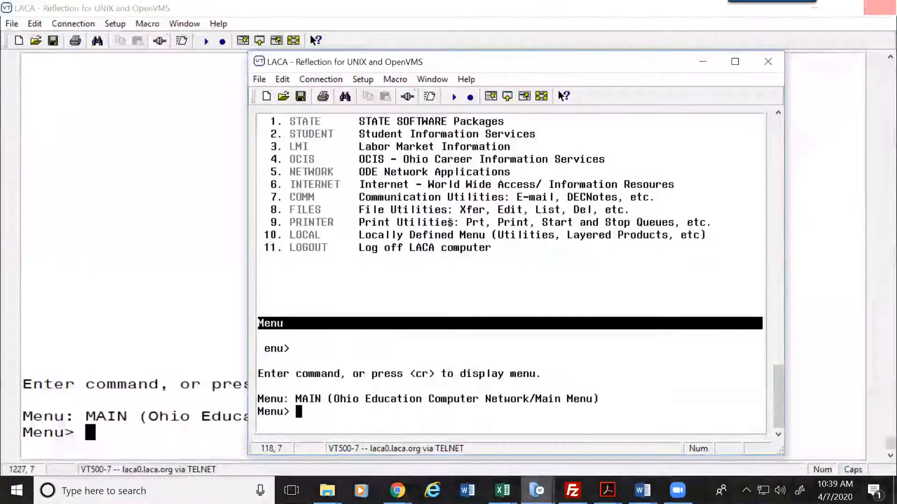
double_click(548, 62)
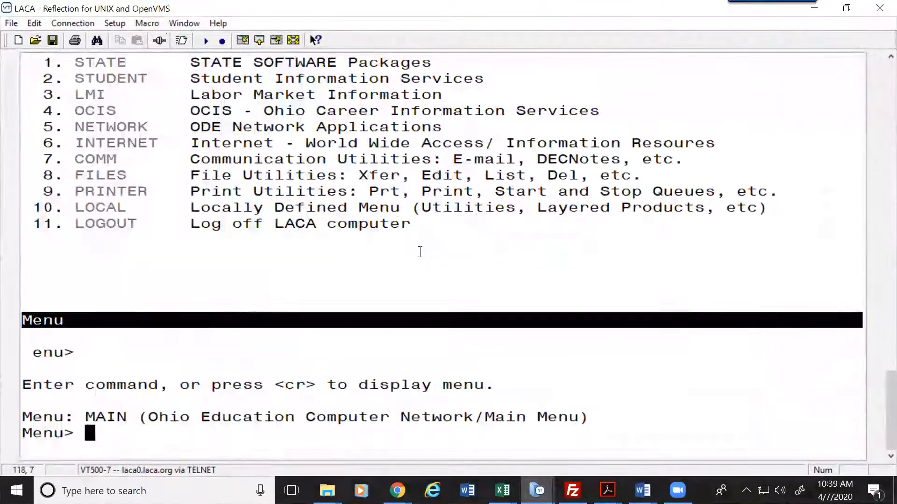
key("Caps_Lock")
type("VE")
key("BackSpace")
key("BackSpace")
type("USALOAD")
key("Return")
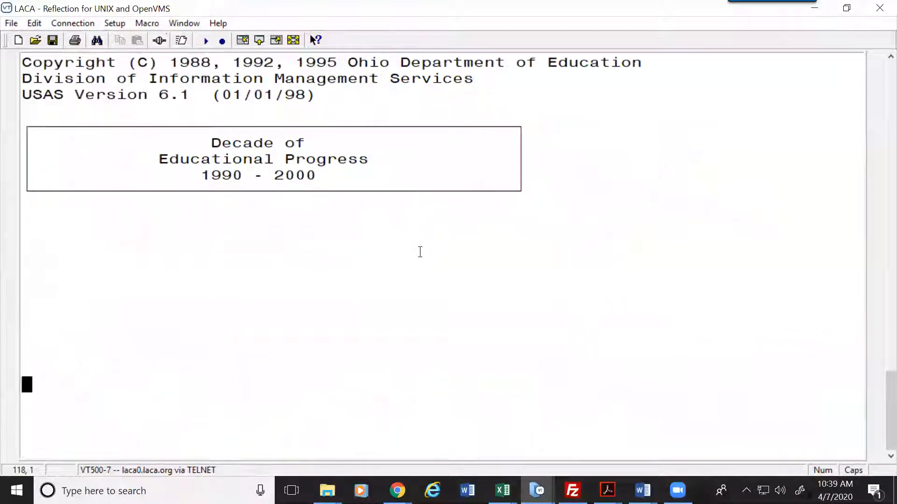
Step: Choose option 1 for the VENLOAD Vendor Data Import and step through its W9.CSV and report-only options
key("Return")
type("1")
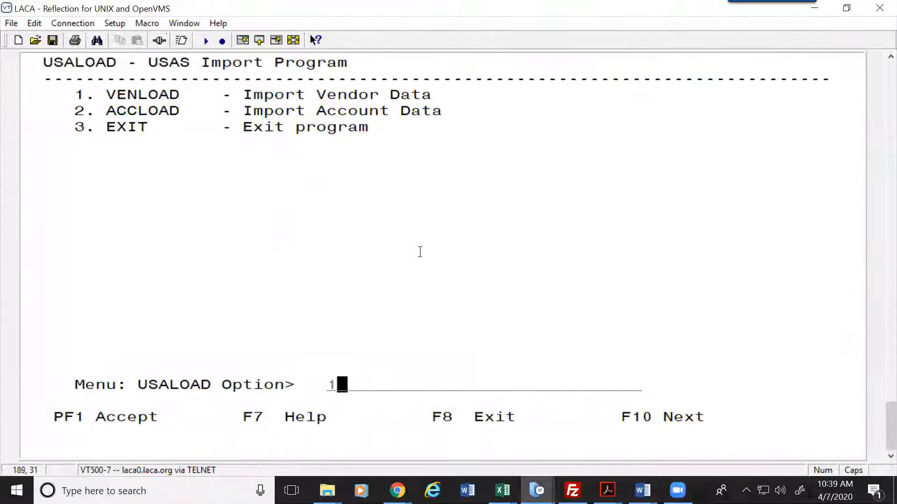
key("Return")
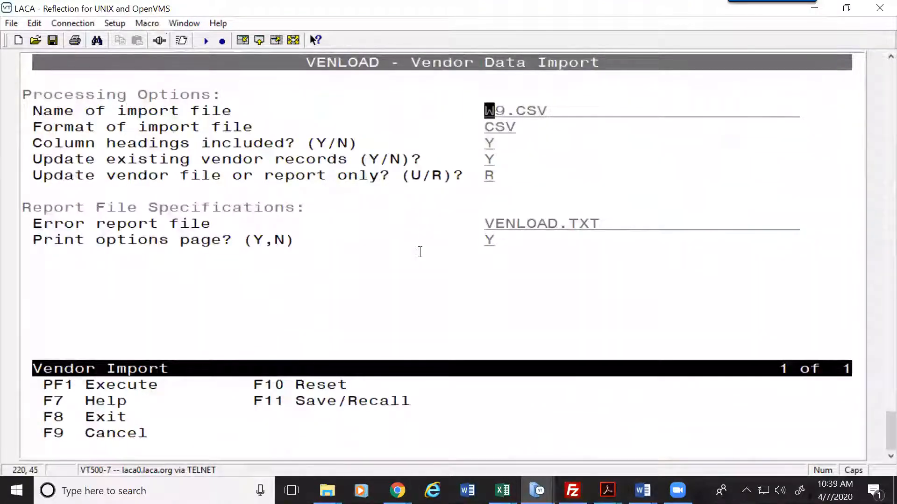
key("Return")
key("Up")
key("Down")
key("Down")
key("Down")
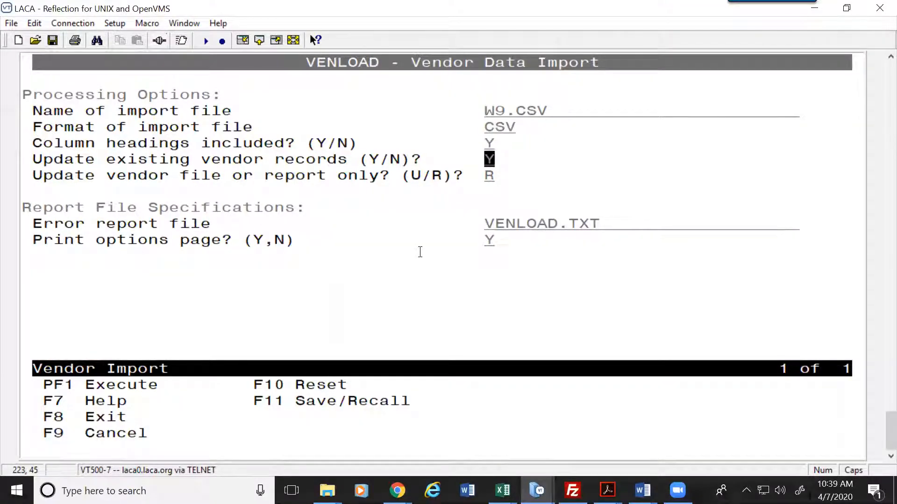
key("Down")
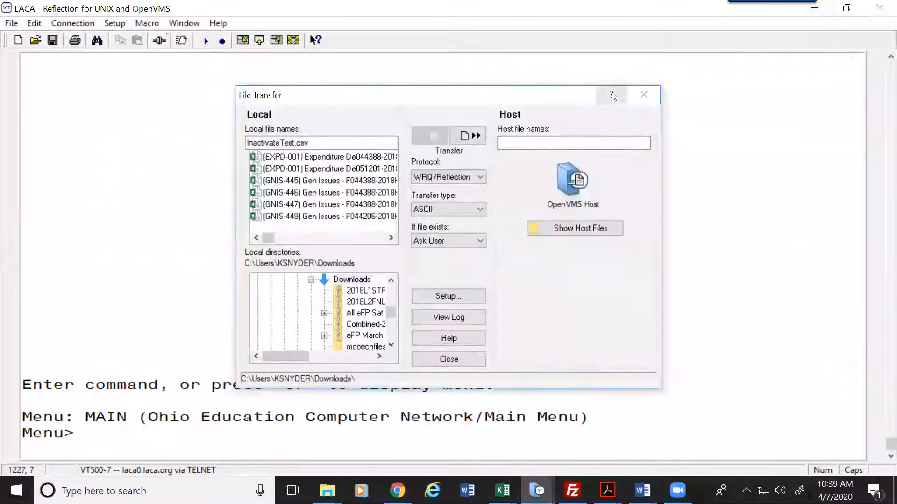
Step: Minimize Reflection to return to Book3's filtered duplicate-SSN vendor rows
left_click(818, 10)
left_click(508, 317)
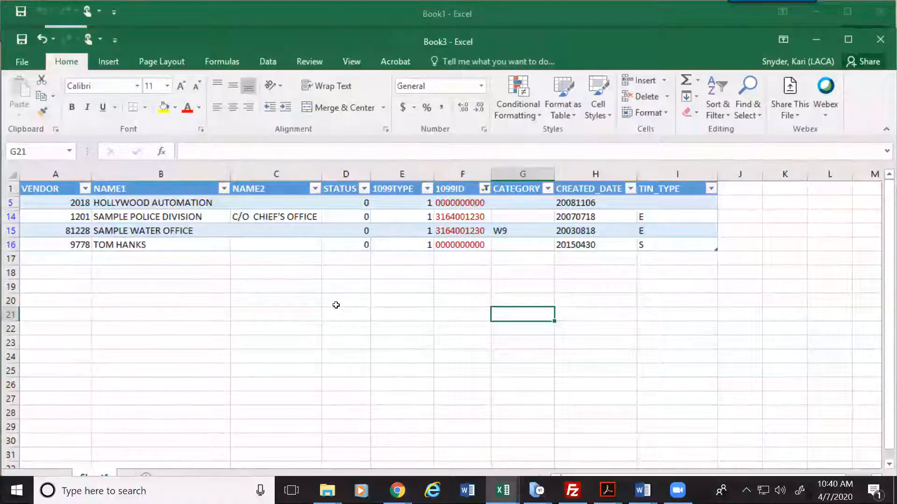
Step: Go from the LACA Payroll page in Chrome to the LACA Fiscal Services page
mouse_move(397, 490)
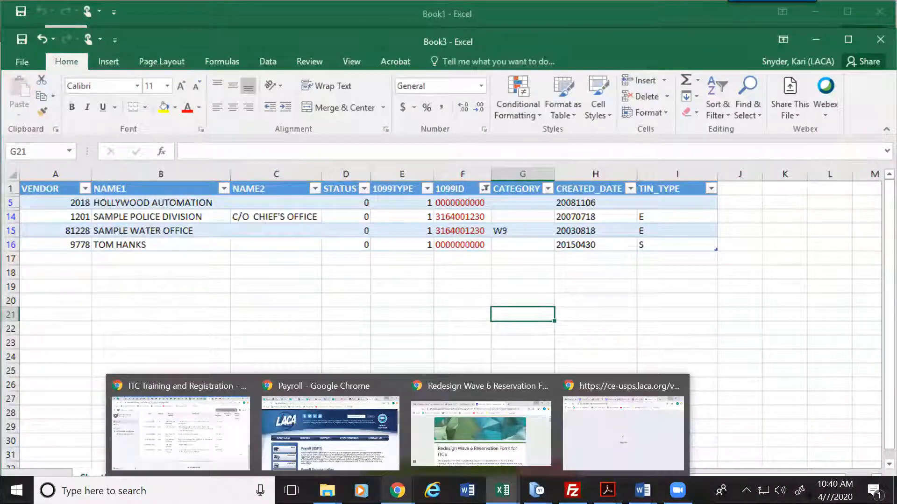
left_click(392, 467)
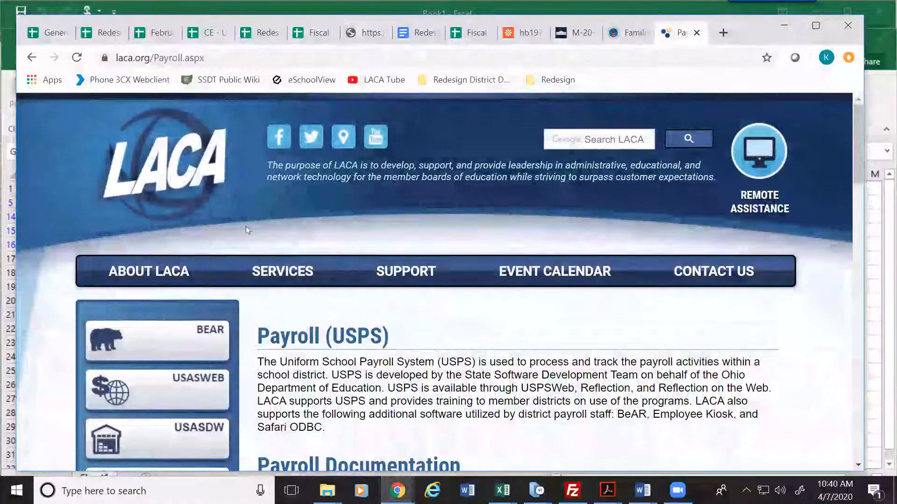
mouse_move(283, 272)
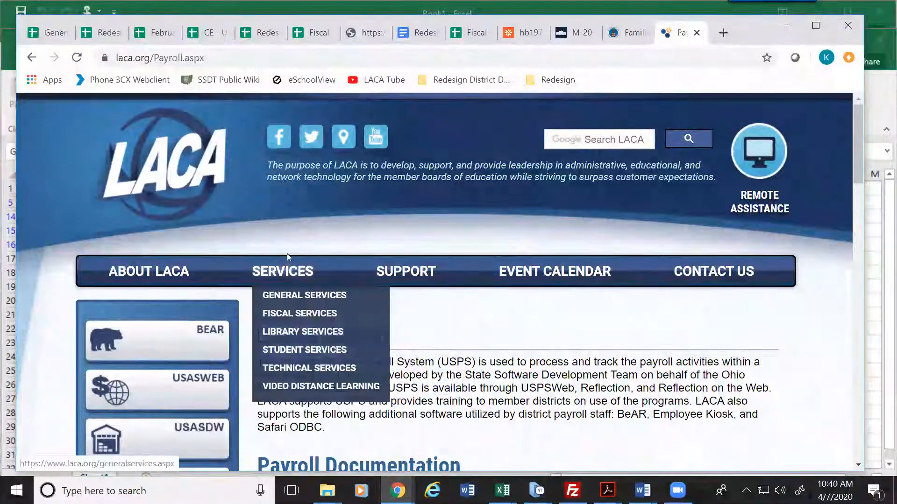
left_click(291, 314)
scroll(383, 359, "down", 3)
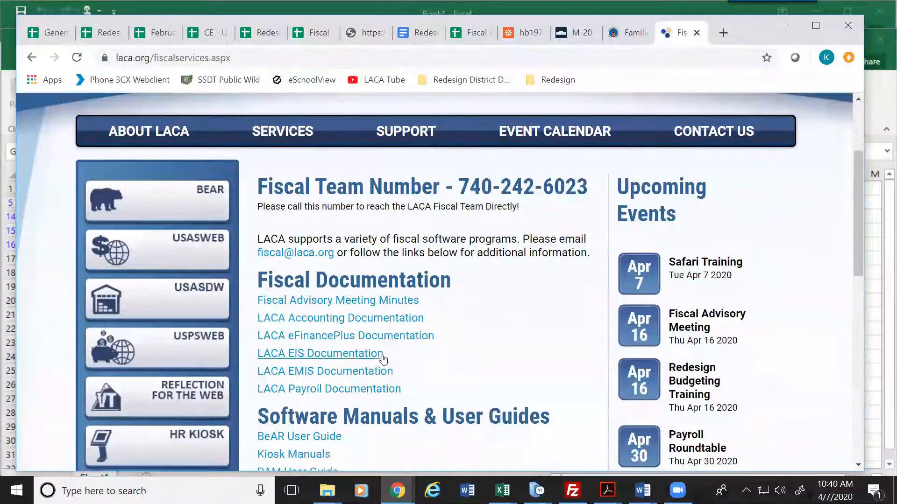
scroll(394, 380, "down", 3)
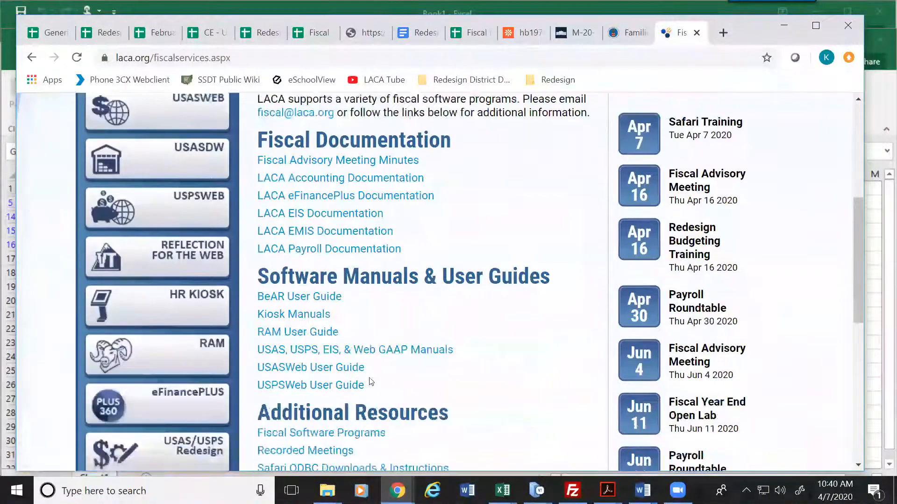
Step: Follow USAS, USPS, EIS, & Web GAAP Manuals through USAS to the USAS Reference Manual
left_click(307, 352)
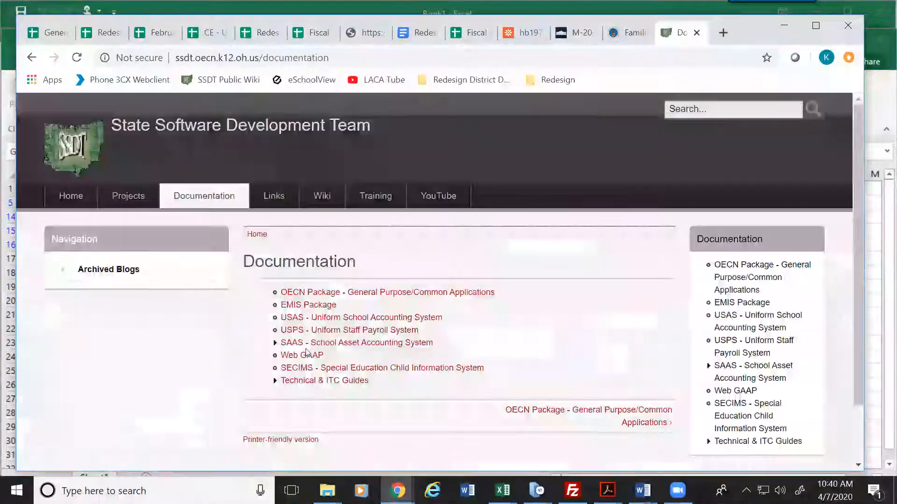
left_click(311, 319)
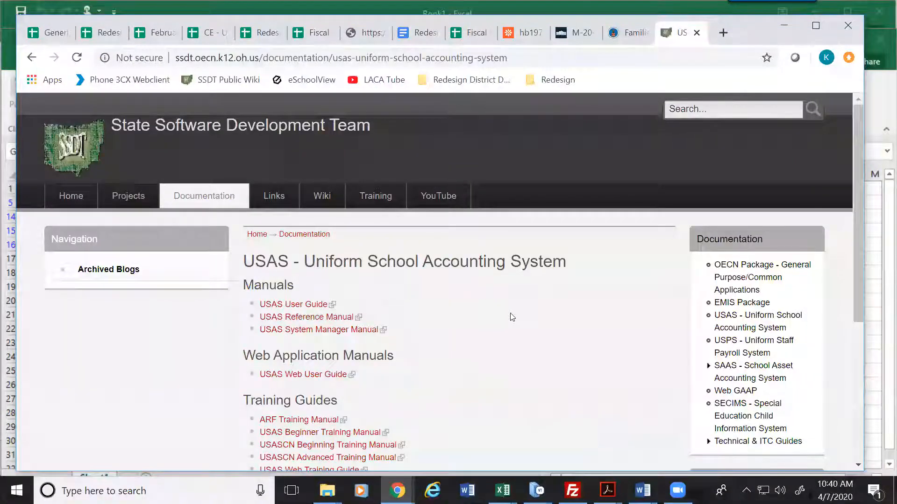
scroll(504, 314, "down", 1)
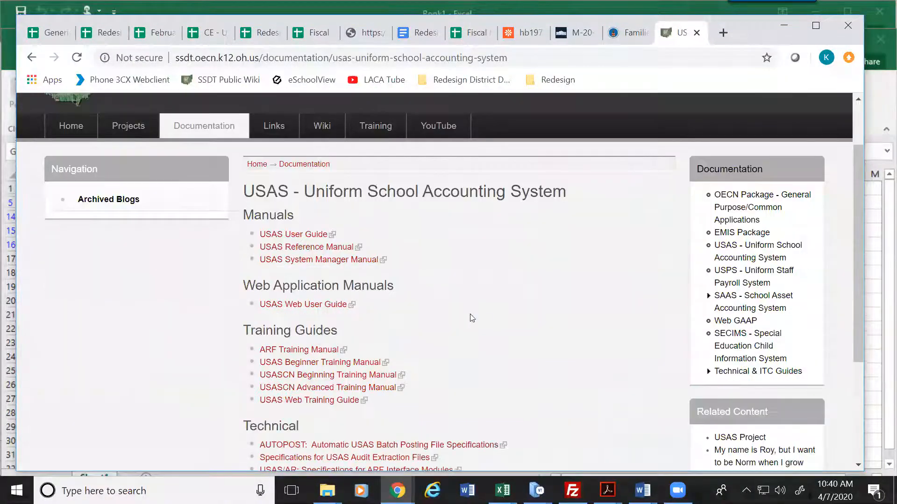
left_click(317, 251)
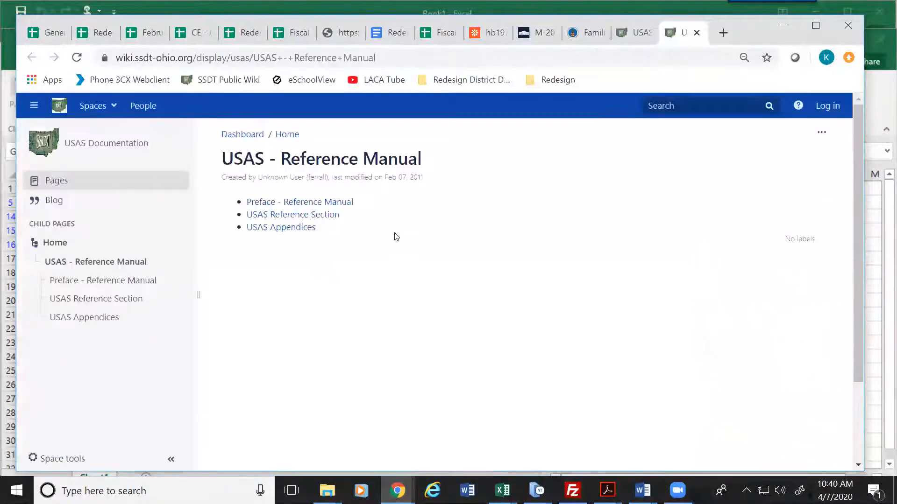
left_click(682, 105)
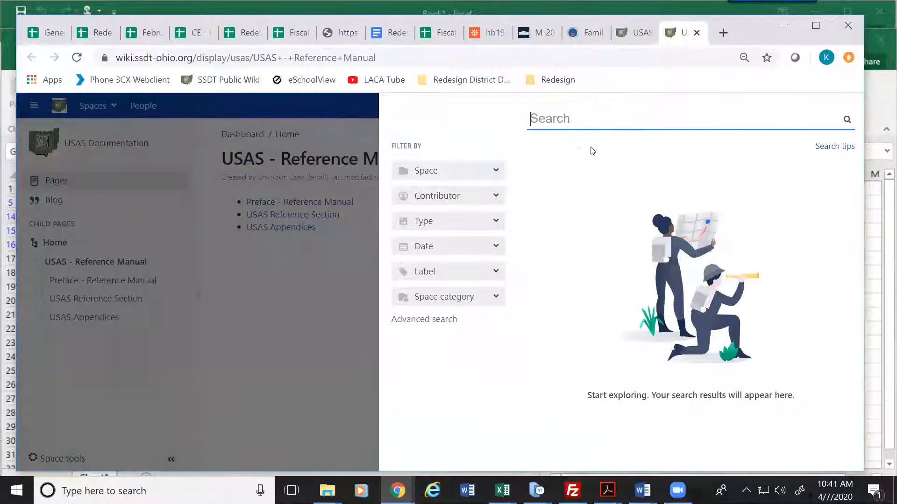
Step: Search the wiki for USALOAD and open the USALOAD - USAS Import Program page
type("USALOAD")
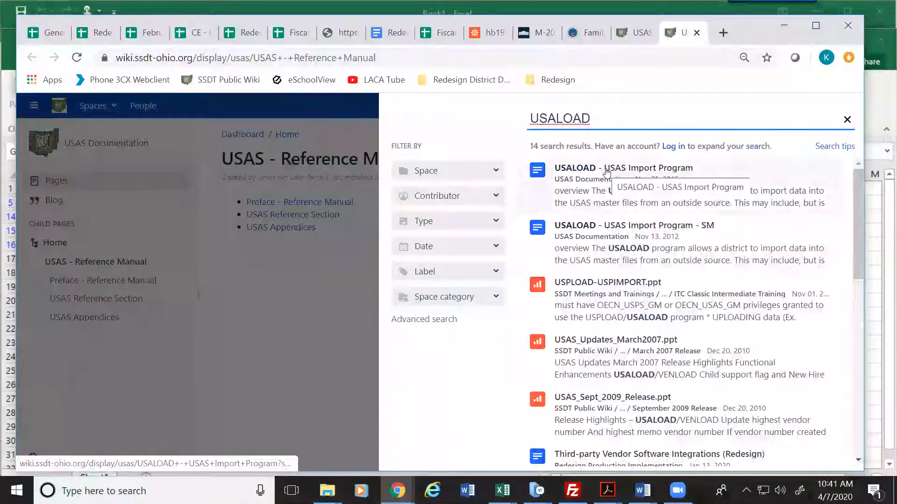
left_click(606, 173)
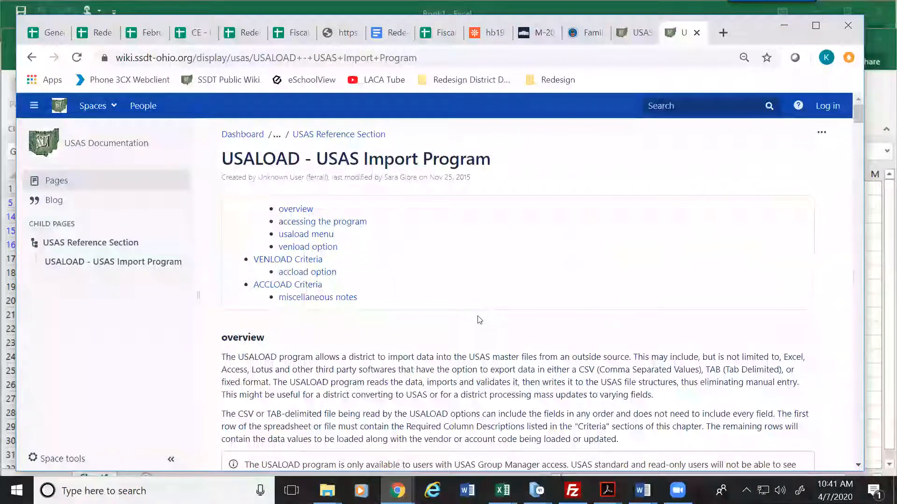
scroll(479, 320, "down", 5)
scroll(477, 316, "down", 15)
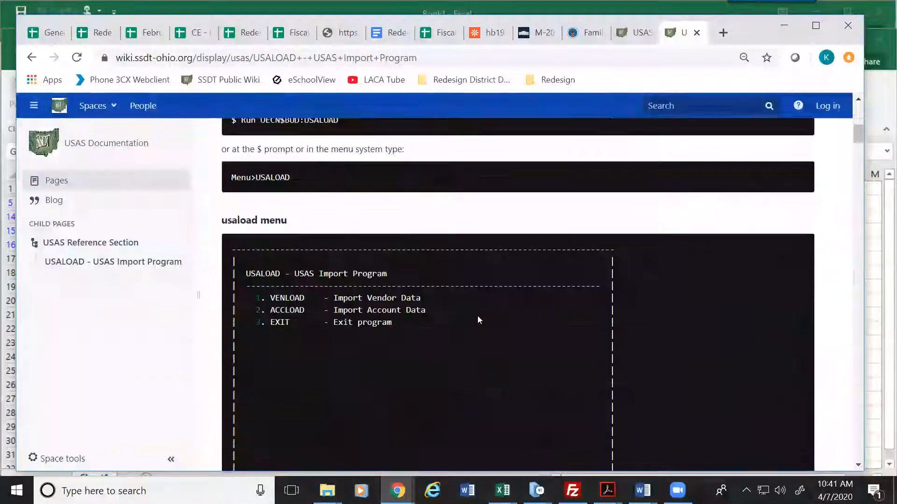
scroll(478, 319, "down", 11)
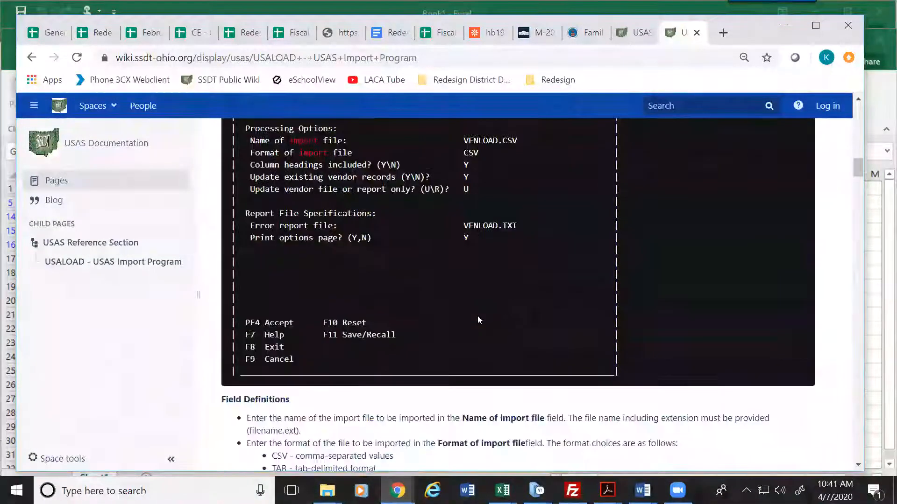
scroll(479, 320, "down", 3)
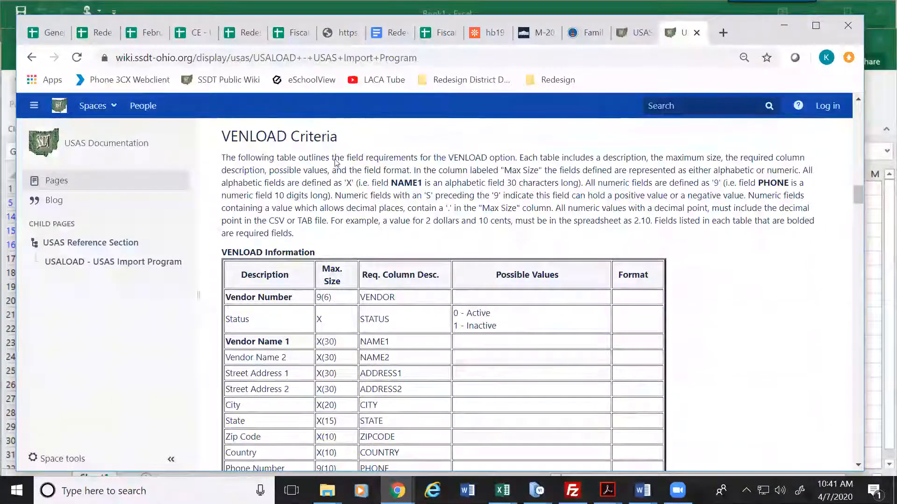
scroll(362, 211, "down", 2)
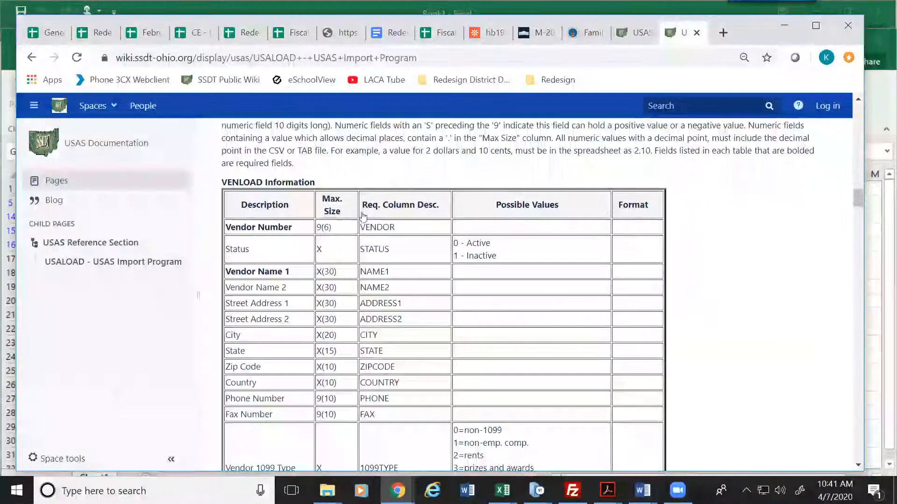
Step: Review the VENLOAD Criteria table's vendor field requirements on the USALOAD page
scroll(417, 189, "up", 2)
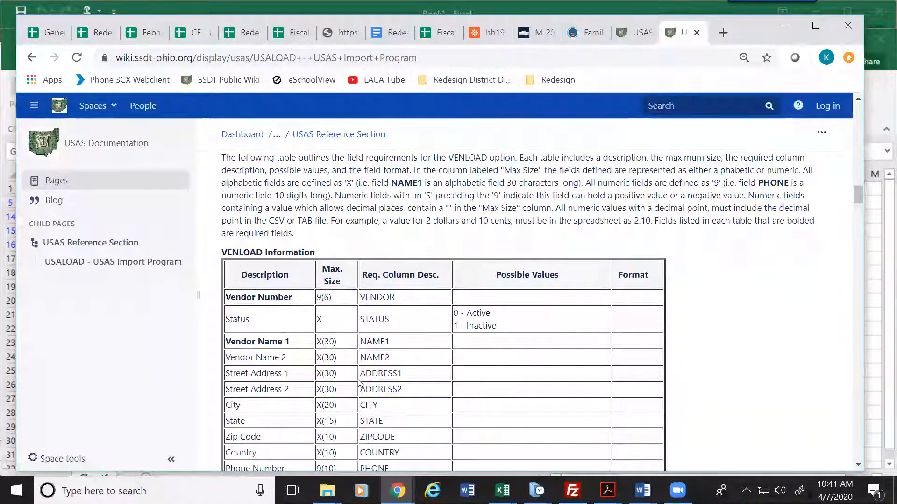
scroll(359, 383, "down", 5)
scroll(356, 381, "down", 8)
scroll(356, 382, "down", 10)
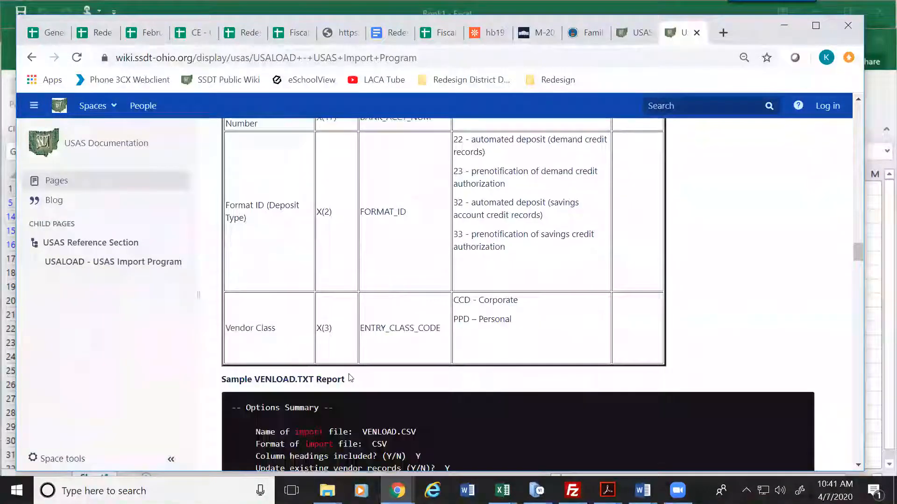
scroll(351, 378, "up", 20)
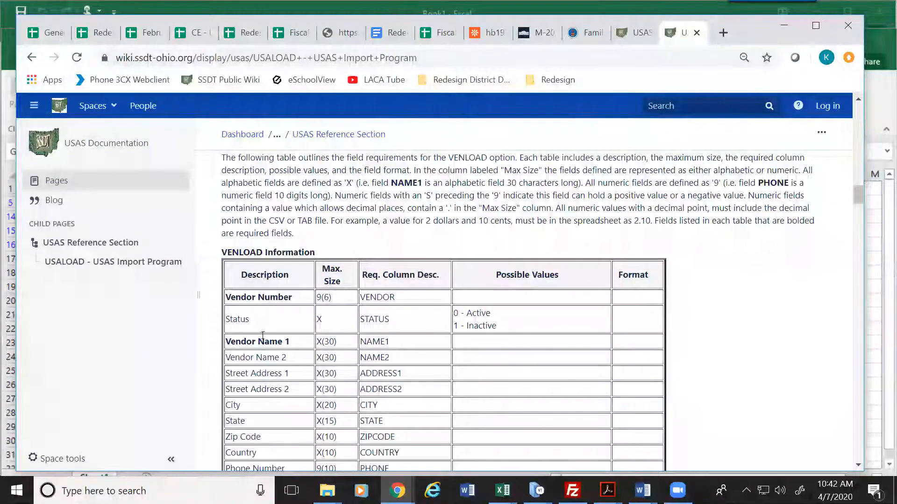
scroll(397, 321, "up", 1)
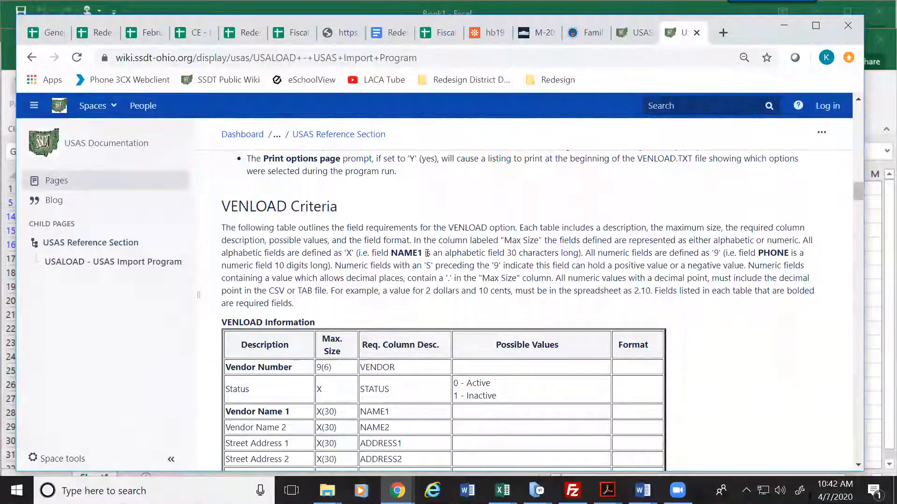
scroll(427, 252, "up", 12)
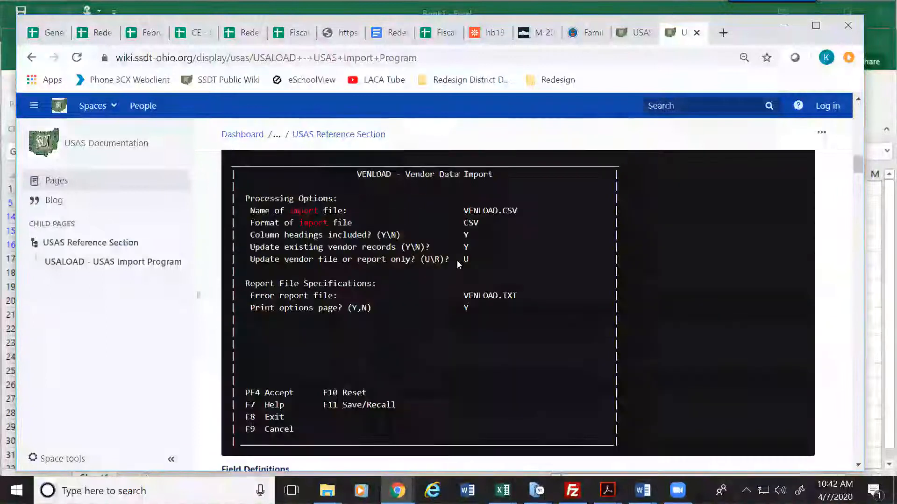
scroll(458, 261, "up", 15)
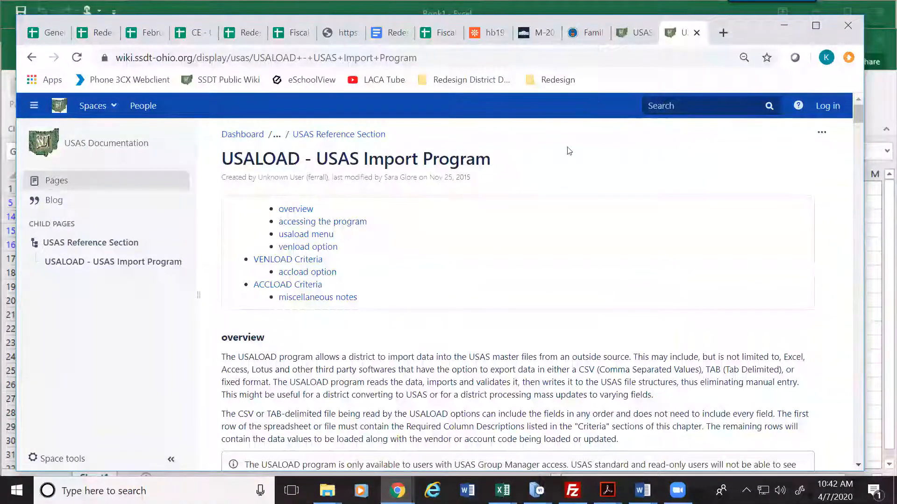
scroll(394, 368, "down", 5)
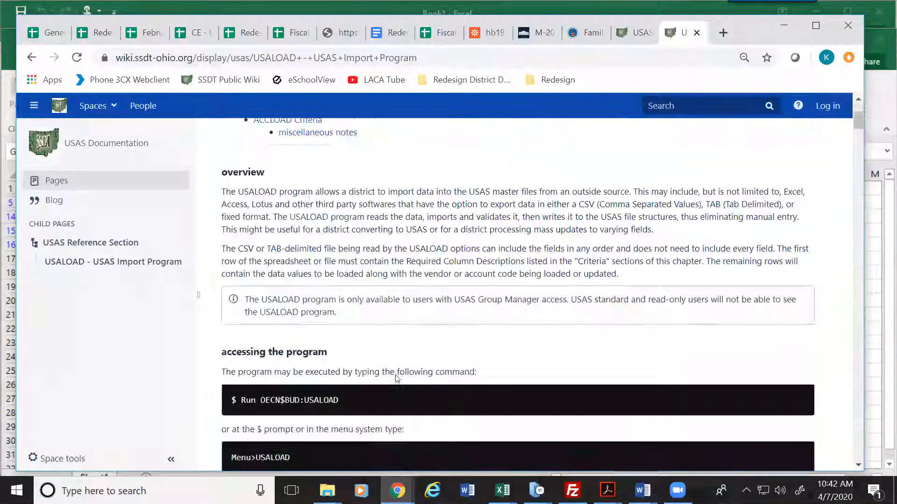
scroll(394, 368, "up", 5)
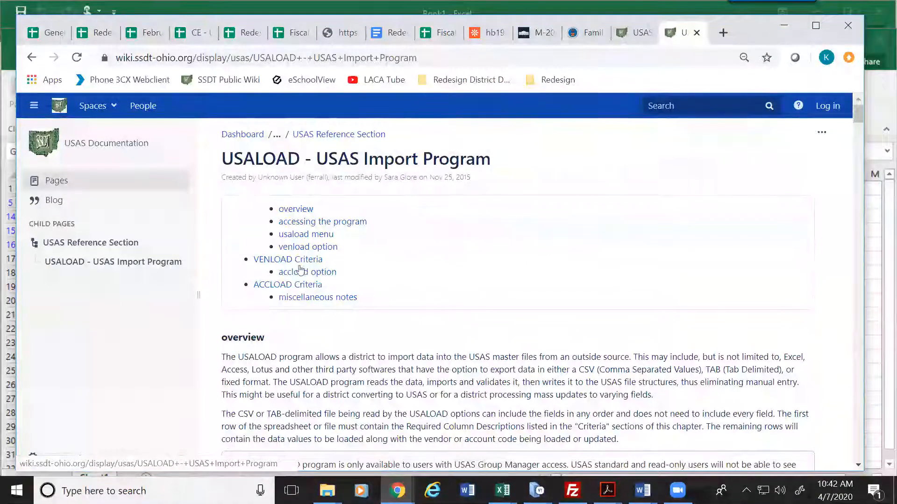
left_click(299, 262)
scroll(394, 324, "down", 1)
scroll(394, 326, "up", 6)
scroll(392, 325, "up", 10)
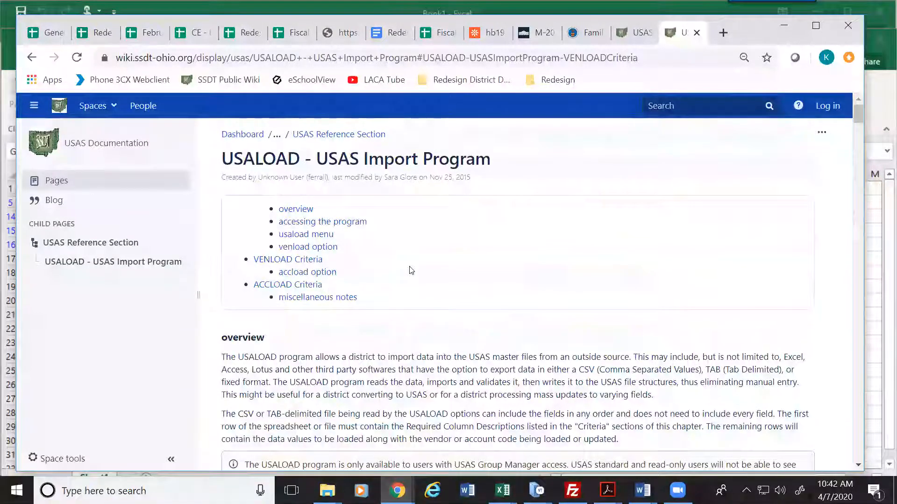
left_click(313, 287)
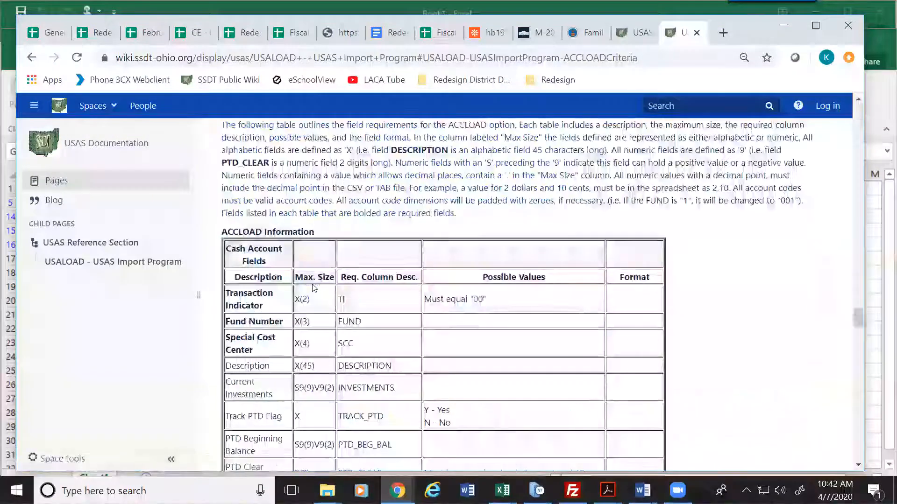
scroll(512, 309, "down", 1)
scroll(509, 311, "up", 1)
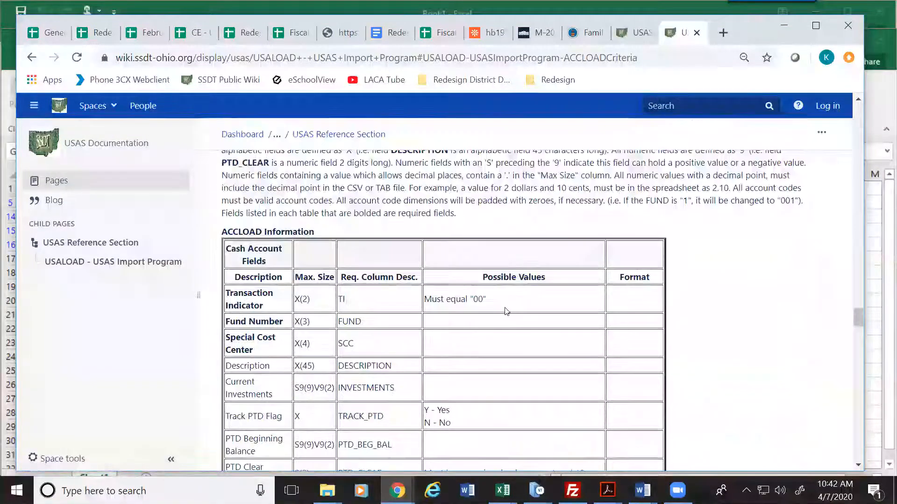
scroll(499, 309, "up", 20)
scroll(500, 309, "up", 20)
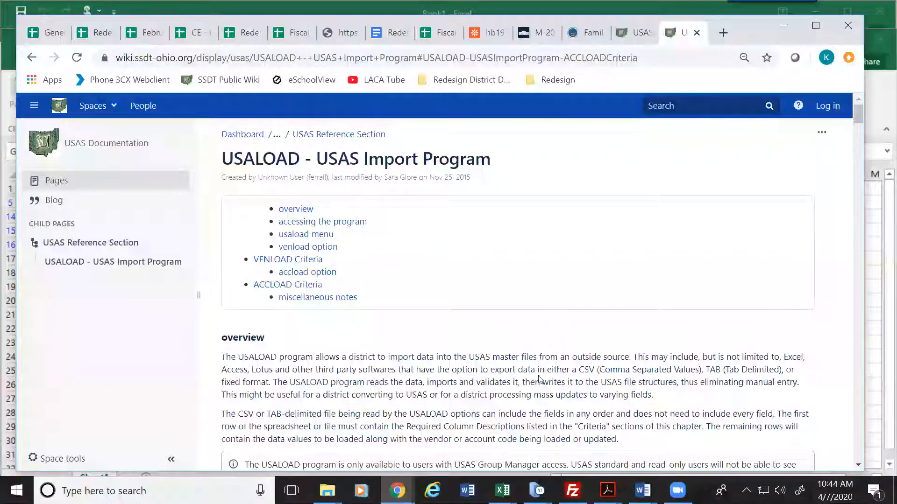
mouse_move(502, 491)
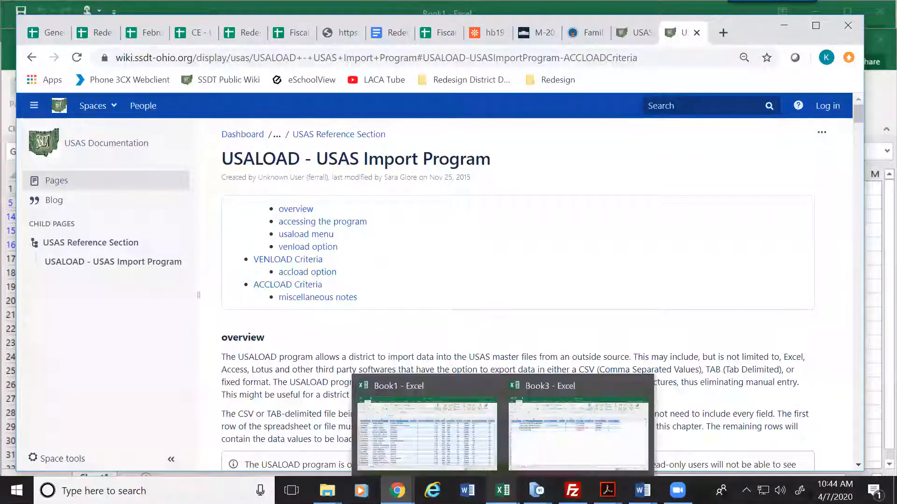
mouse_move(569, 448)
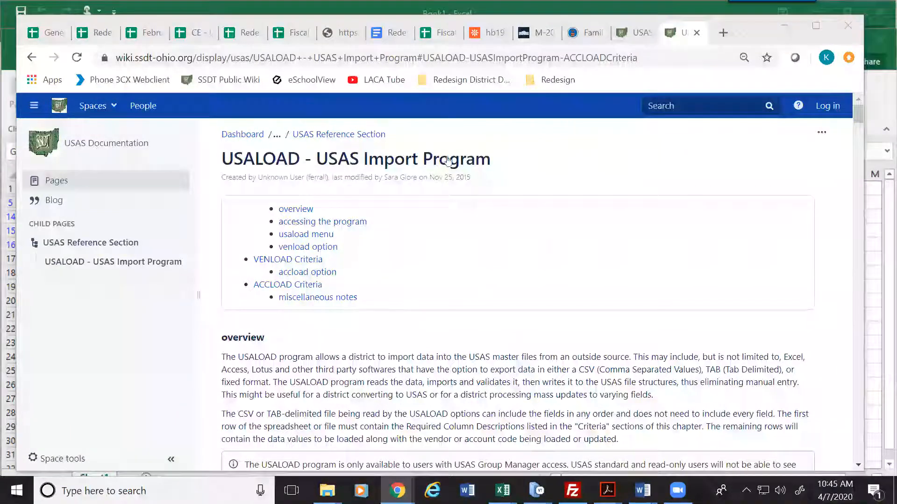
left_click(509, 120)
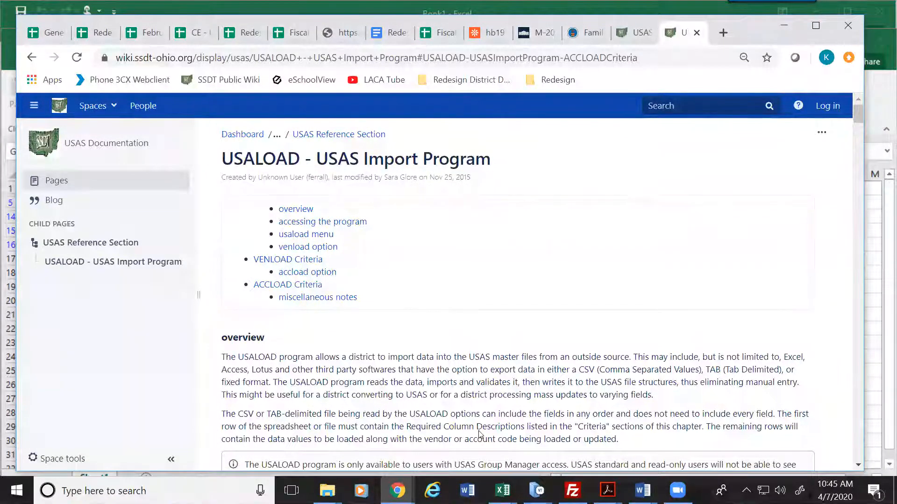
left_click(524, 482)
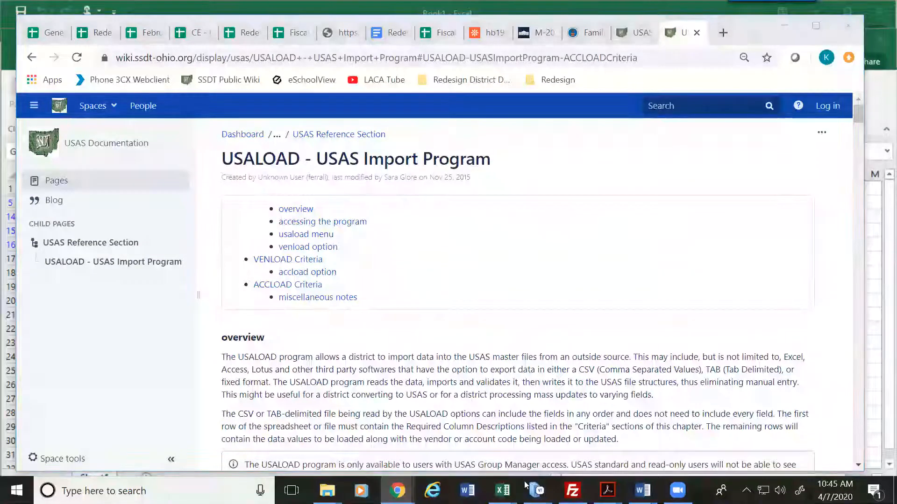